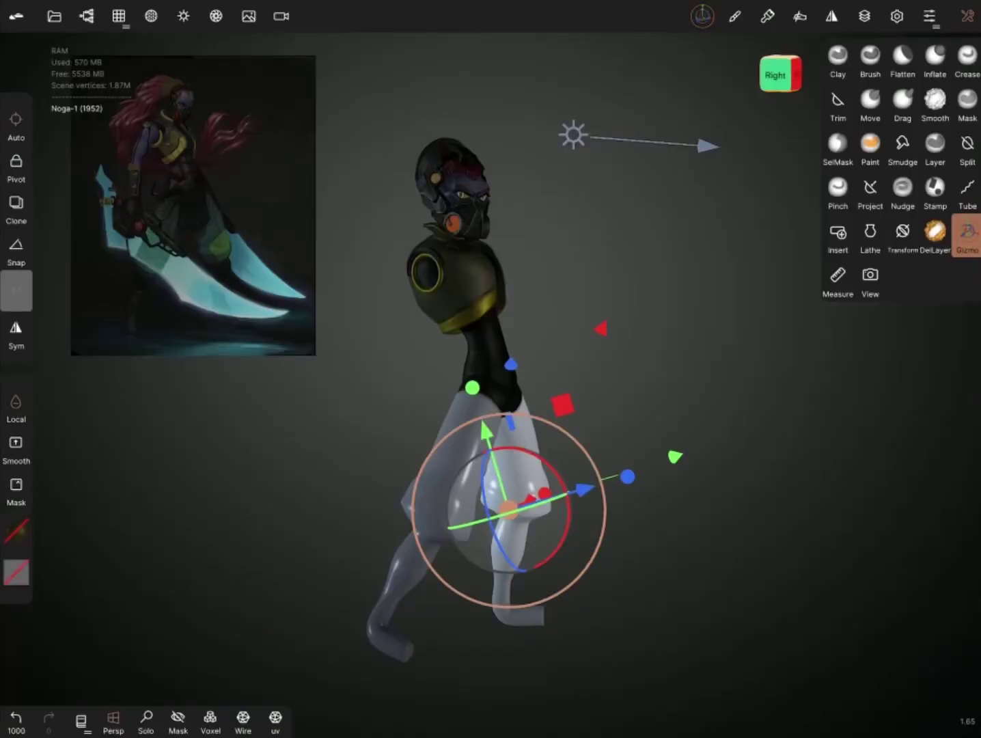
Step: Draw a Tube stroke from the shoulder downward as a new arm, keeping it editable
mouse_move(684, 547)
mouse_down()
mouse_move(656, 540)
mouse_move(670, 543)
mouse_up()
click(967, 192)
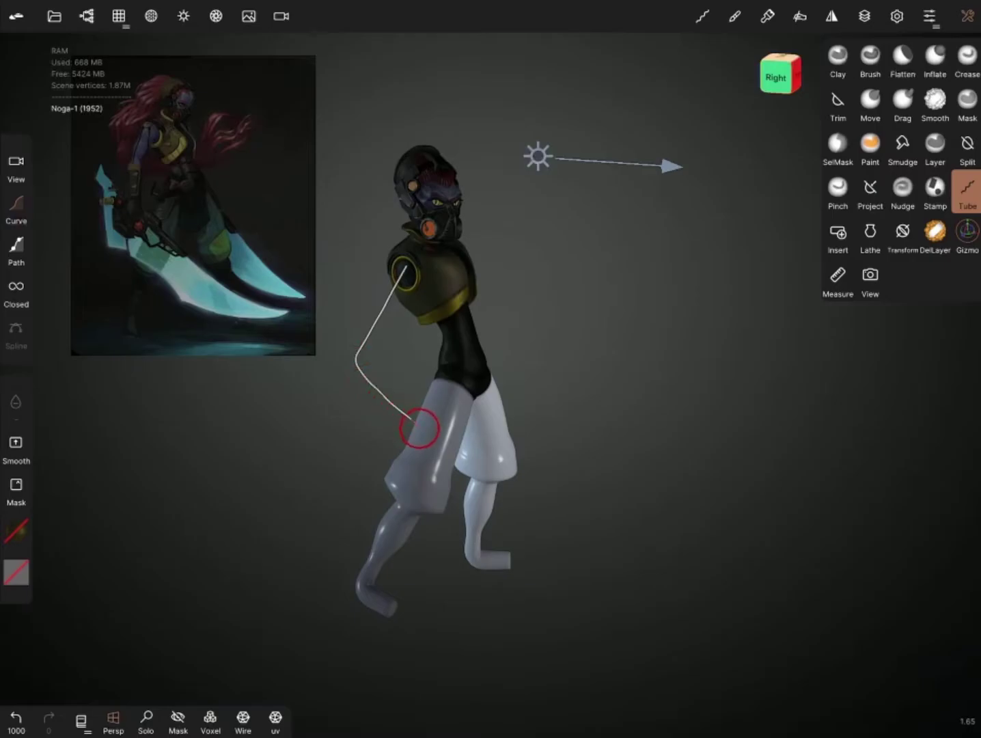
drag(419, 428, 417, 426)
key(ctrl+z)
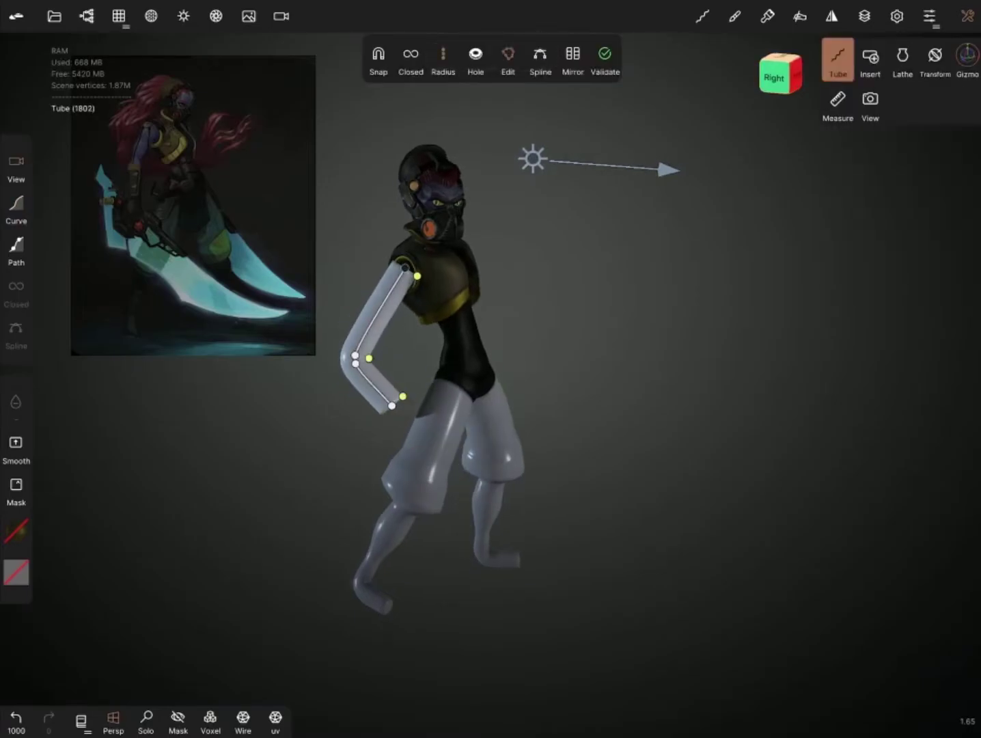
Step: Add a mid upper-arm control point, lift it outward and thicken the tube there
drag(683, 546, 581, 547)
scroll(479, 341, up, 5)
click(356, 357)
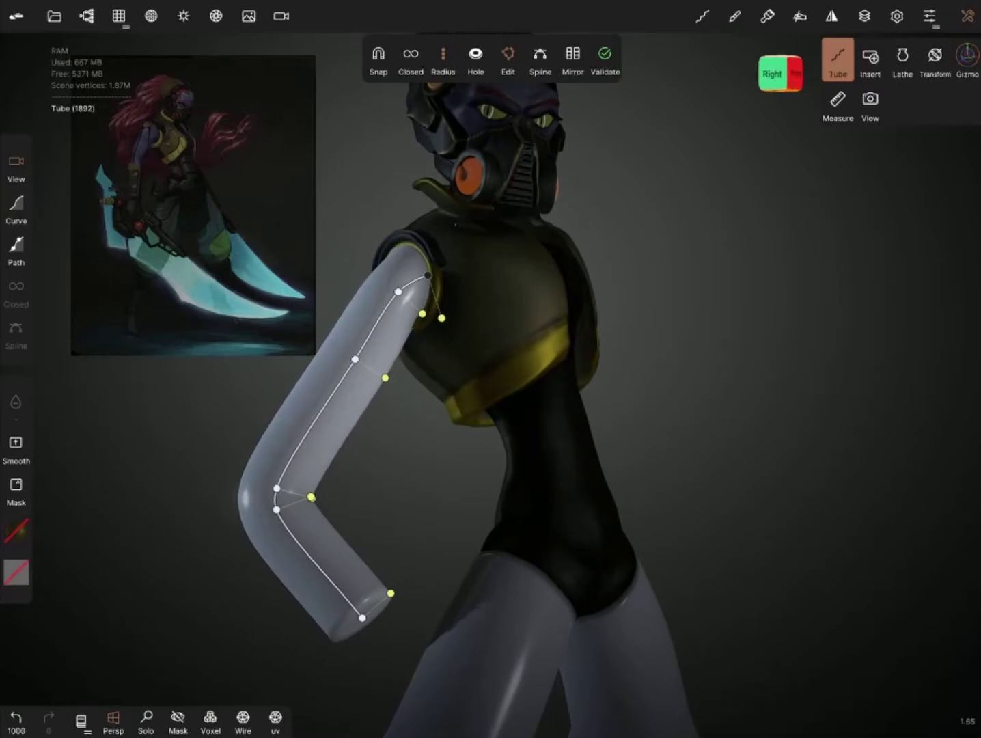
drag(355, 359, 371, 326)
drag(752, 410, 762, 410)
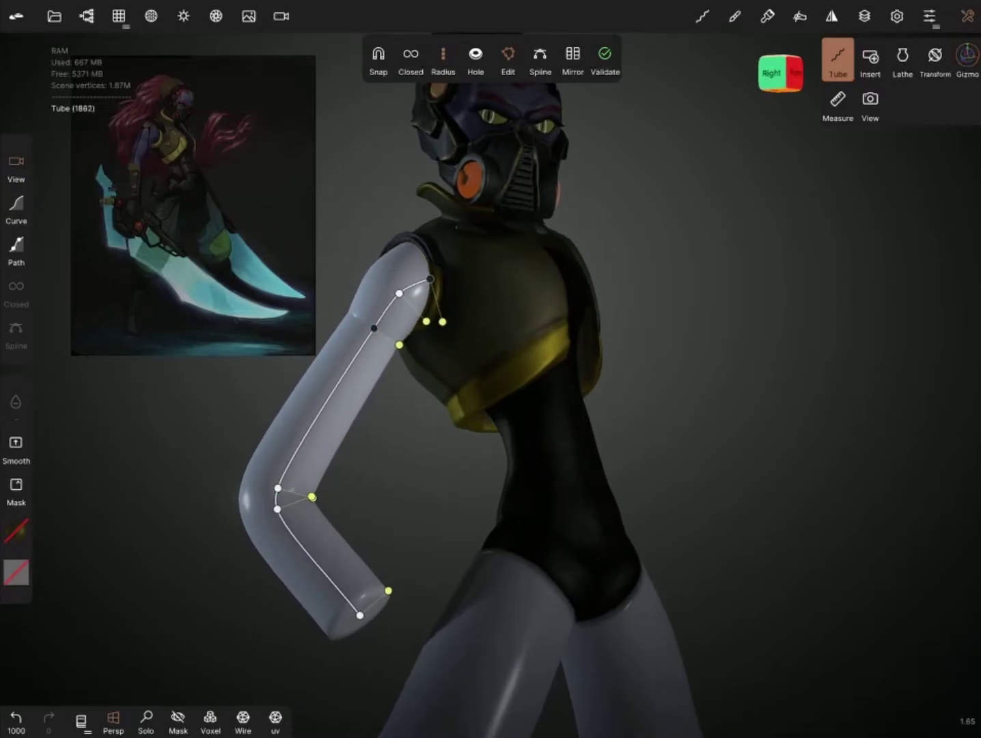
mouse_move(339, 425)
mouse_down()
mouse_move(352, 430)
mouse_move(339, 408)
mouse_up()
Step: From the right side view, bend the elbow and lengthen the forearm toward the hip
click(771, 73)
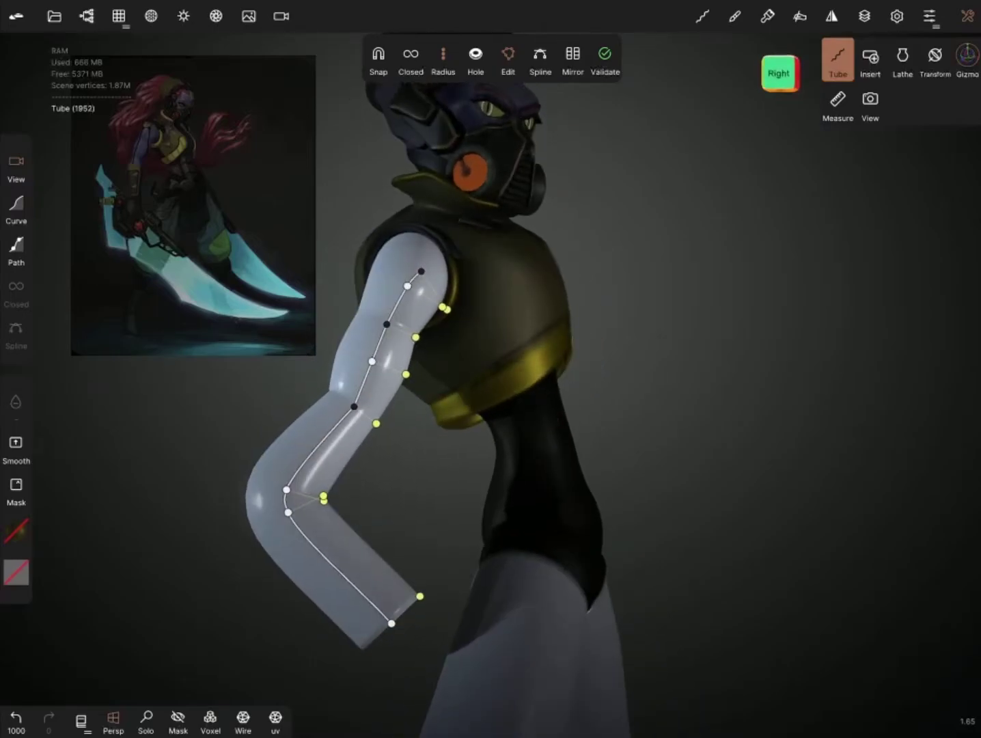
drag(291, 499, 419, 487)
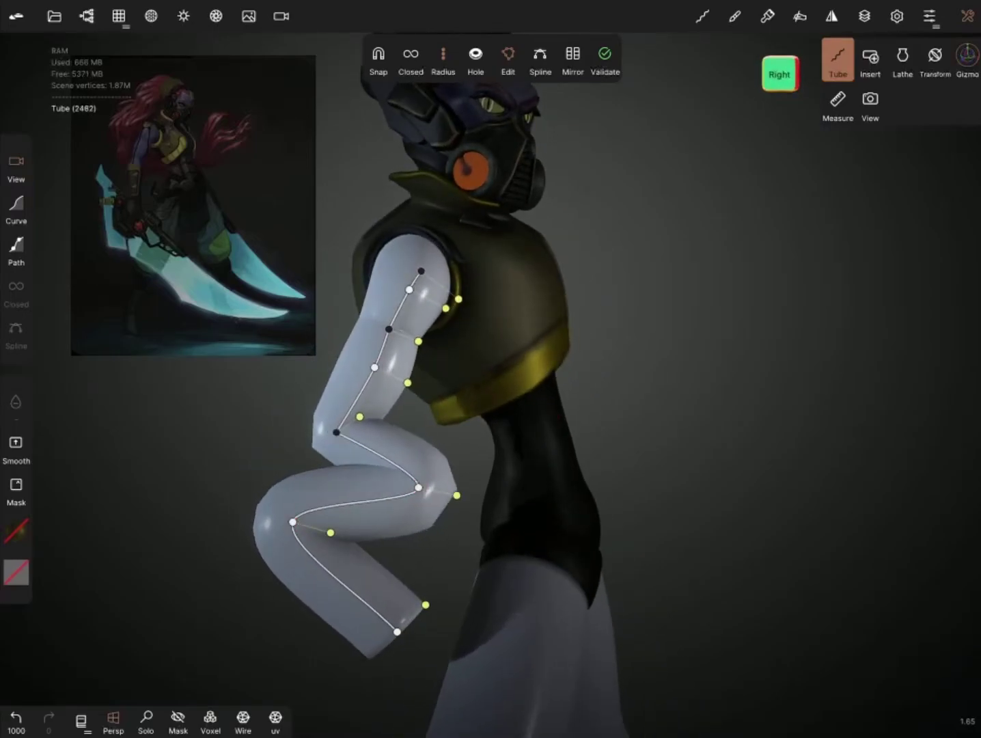
key(ctrl+z)
key(ctrl+z)
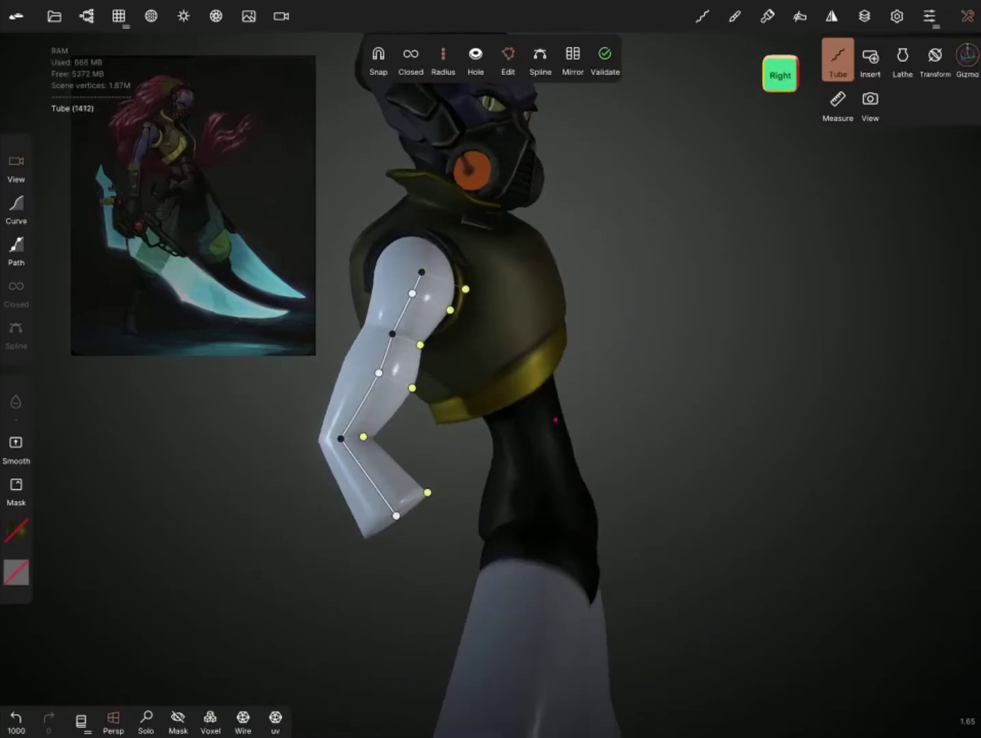
mouse_move(388, 511)
mouse_down()
mouse_move(437, 573)
mouse_move(472, 537)
mouse_up()
drag(410, 479, 392, 456)
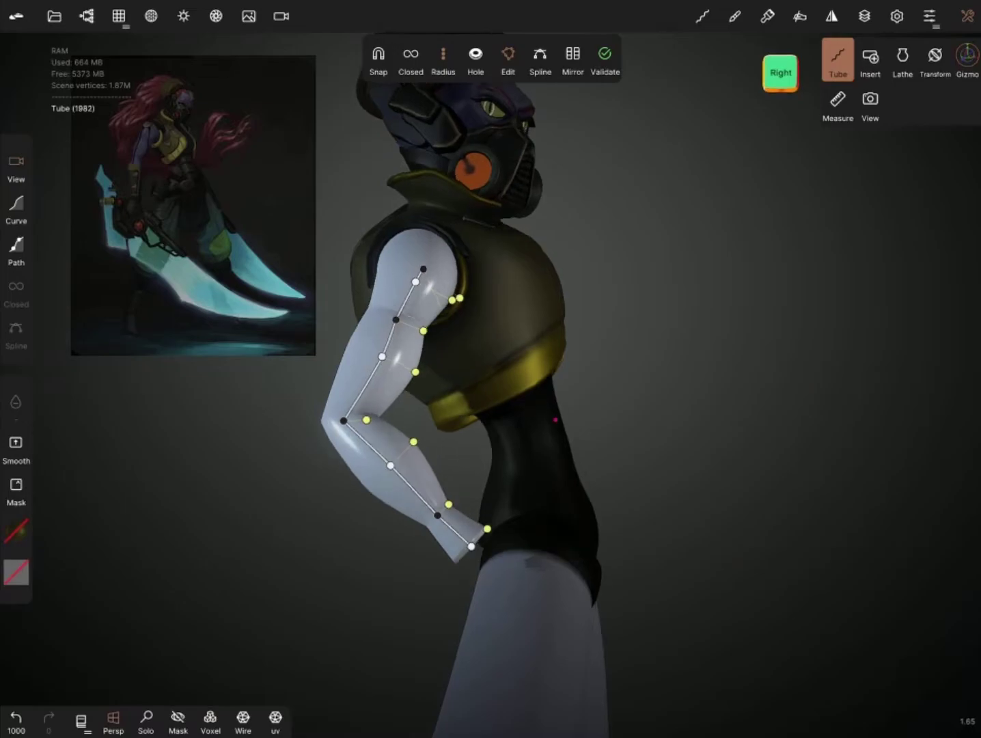
drag(684, 341, 580, 356)
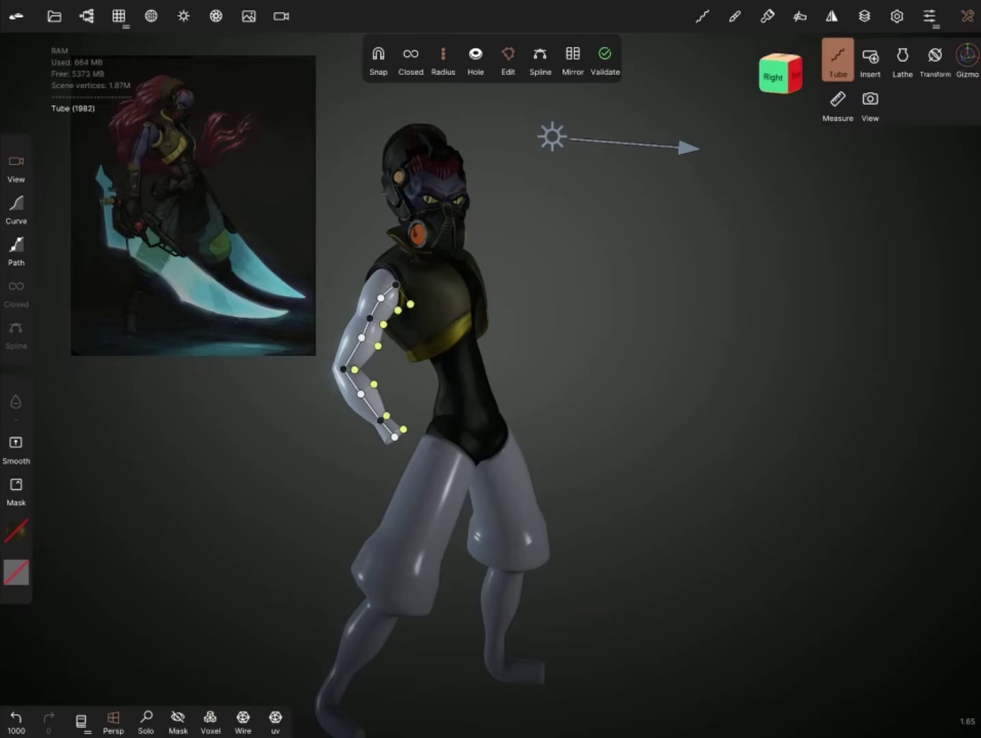
Step: Rotate the scene light with its gizmo to relight the figure from a new direction
click(592, 161)
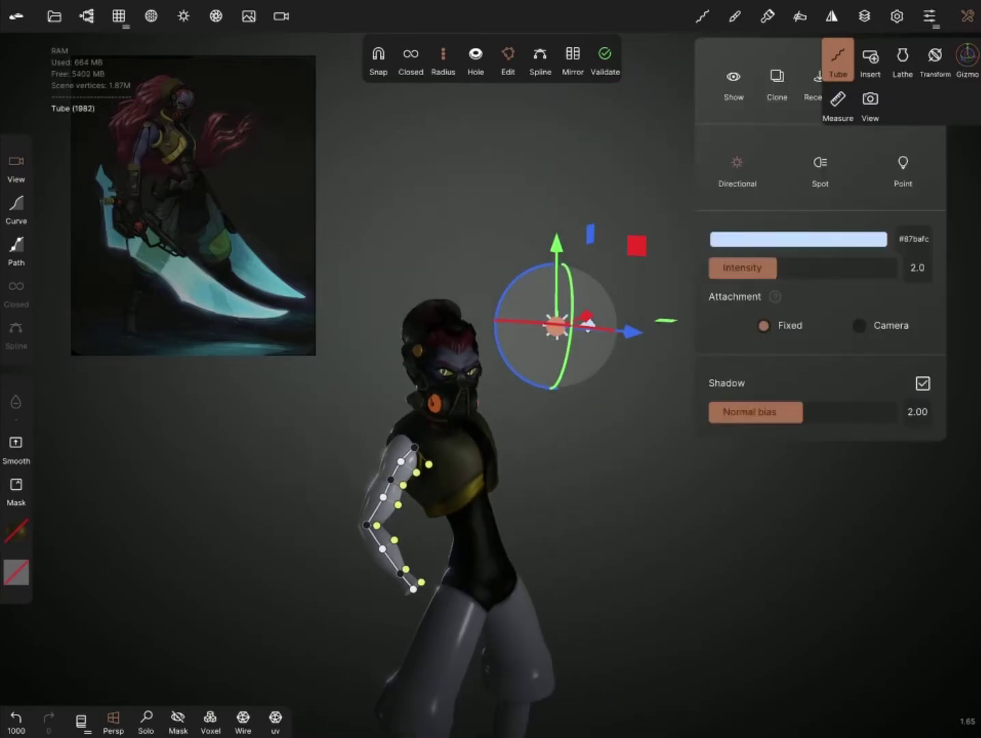
click(557, 327)
mouse_move(624, 331)
mouse_down()
mouse_move(591, 445)
mouse_move(563, 252)
mouse_move(680, 273)
mouse_move(620, 256)
mouse_move(602, 296)
mouse_up()
drag(751, 445, 704, 430)
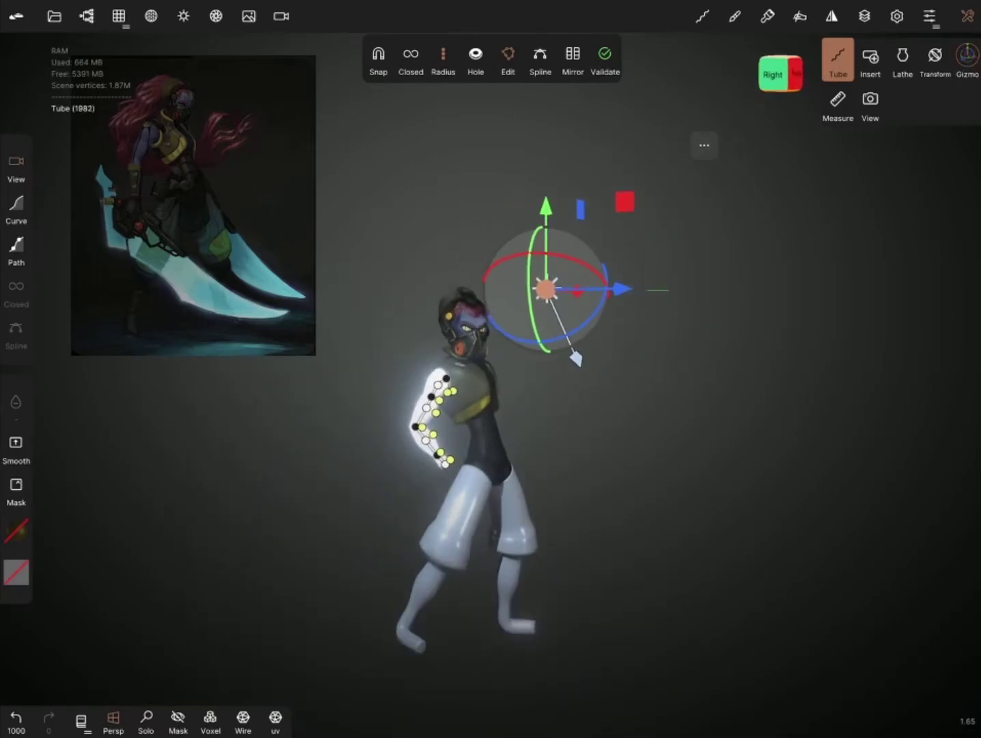
drag(547, 254, 601, 267)
click(897, 16)
Step: Zoom onto the arm, undo and redo the forearm adjustments, then check it from the side
drag(752, 444, 684, 410)
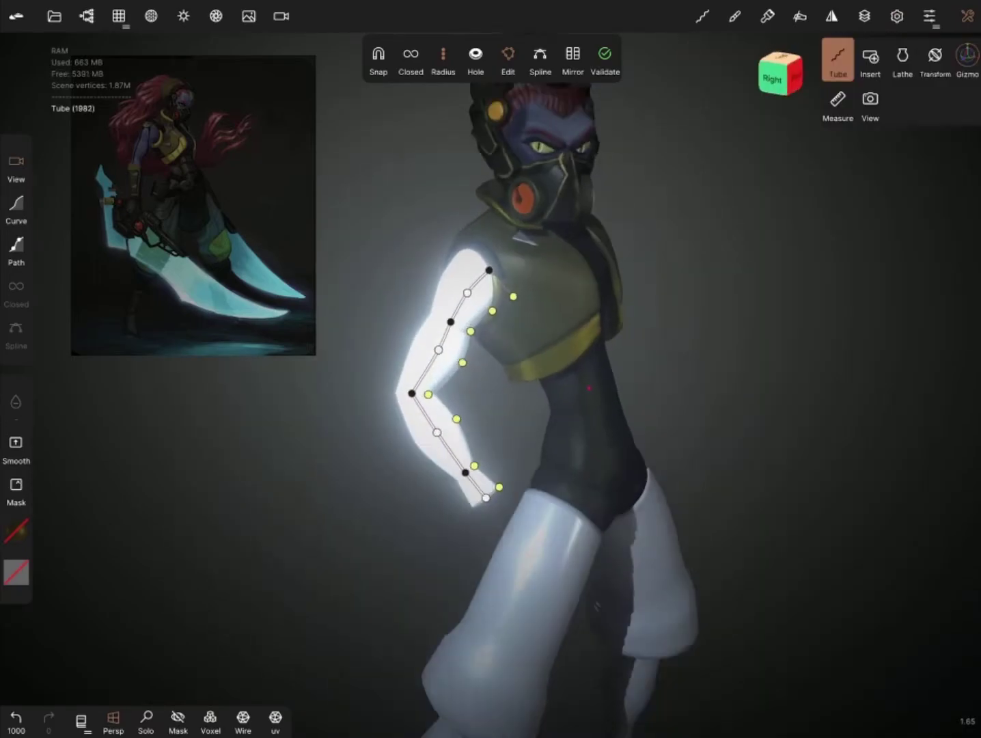
scroll(519, 410, down, 3)
scroll(519, 273, up, 4)
scroll(520, 376, down, 2)
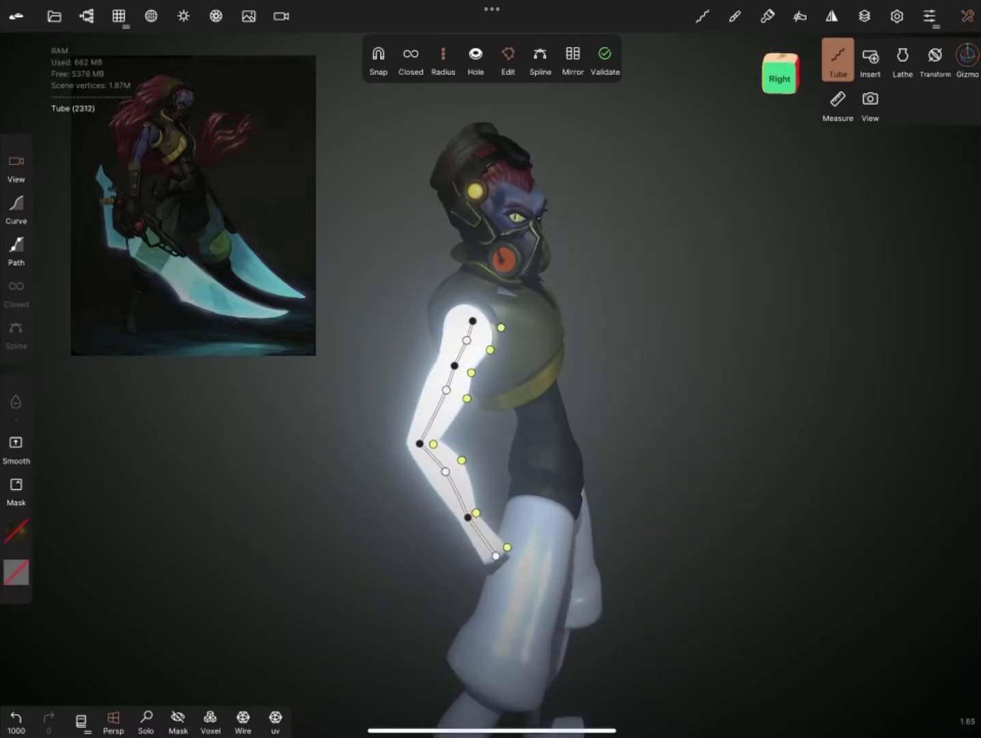
scroll(478, 444, up, 3)
scroll(519, 376, up, 4)
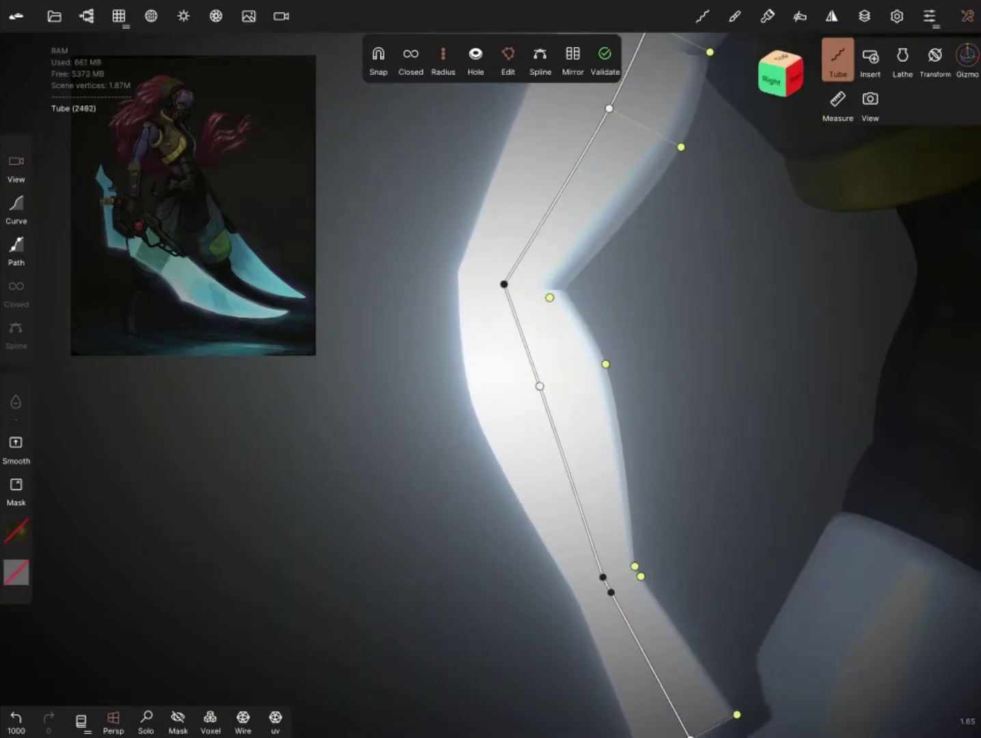
key(ctrl+z)
key(ctrl+z)
key(ctrl+z)
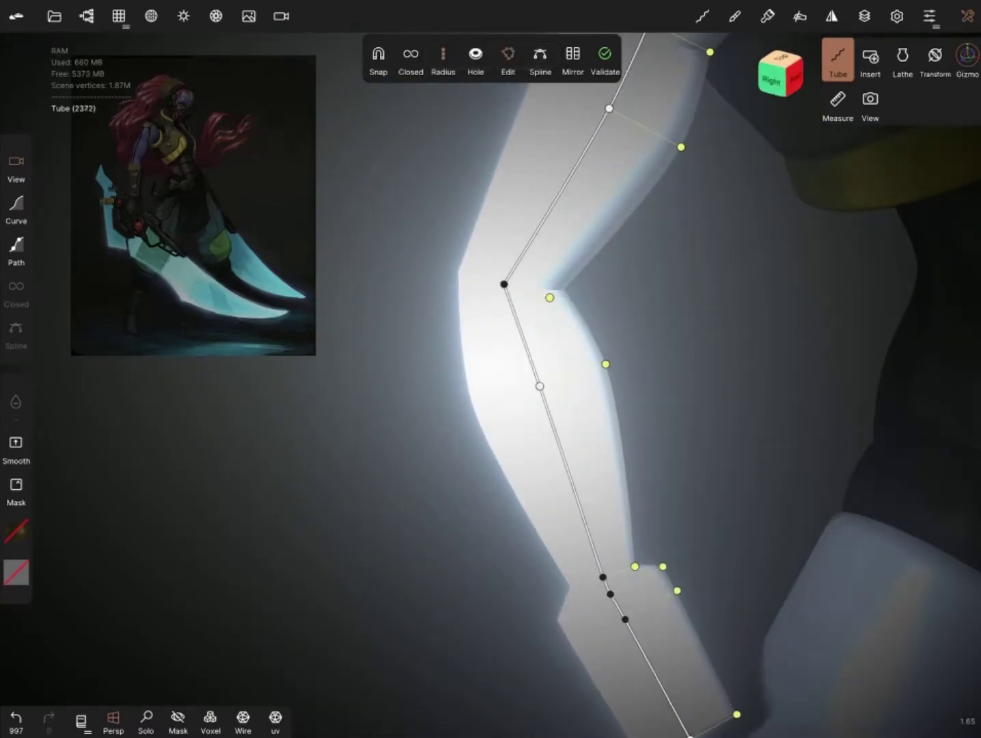
key(ctrl+shift+z)
key(ctrl+shift+z)
key(ctrl+shift+z)
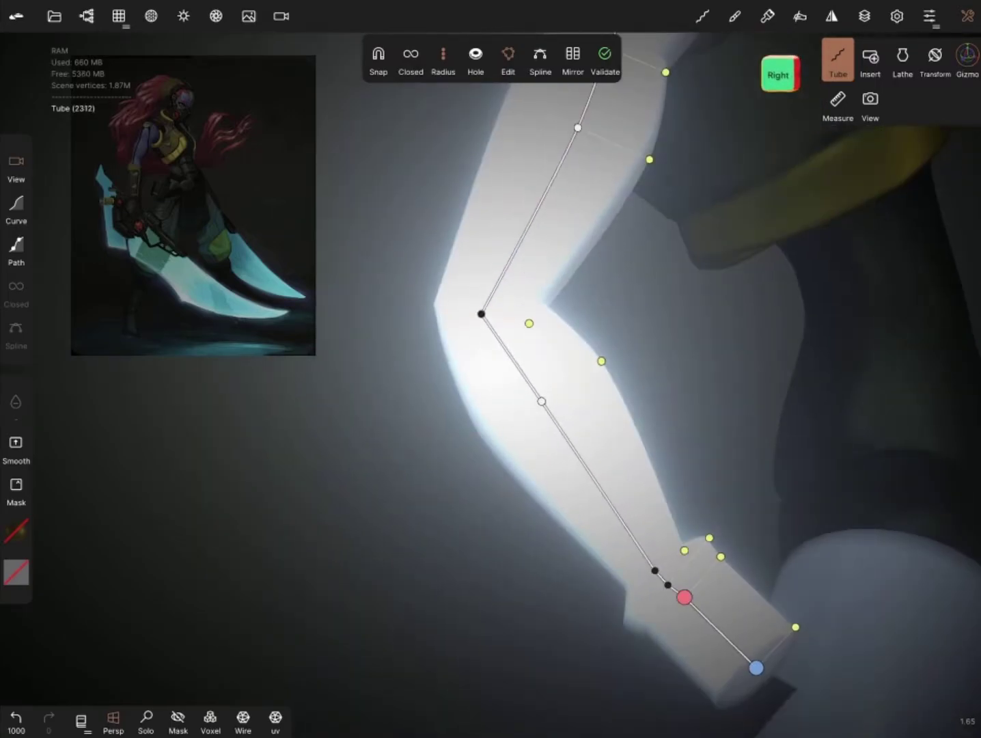
scroll(615, 375, down, 5)
drag(751, 410, 615, 410)
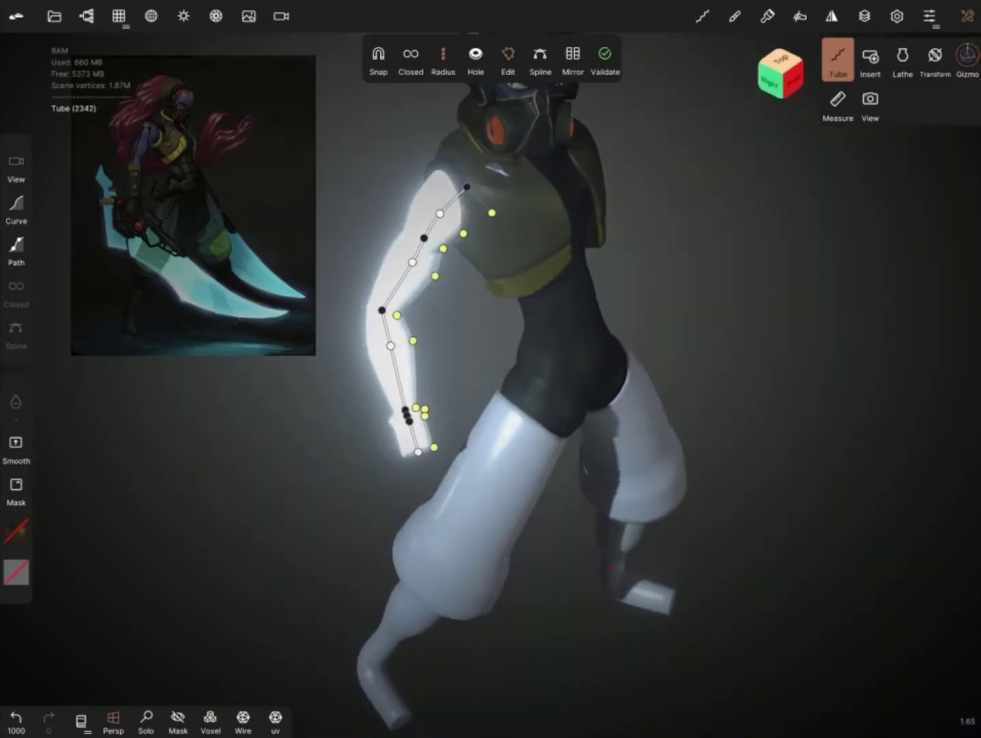
drag(683, 410, 615, 410)
scroll(513, 410, down, 3)
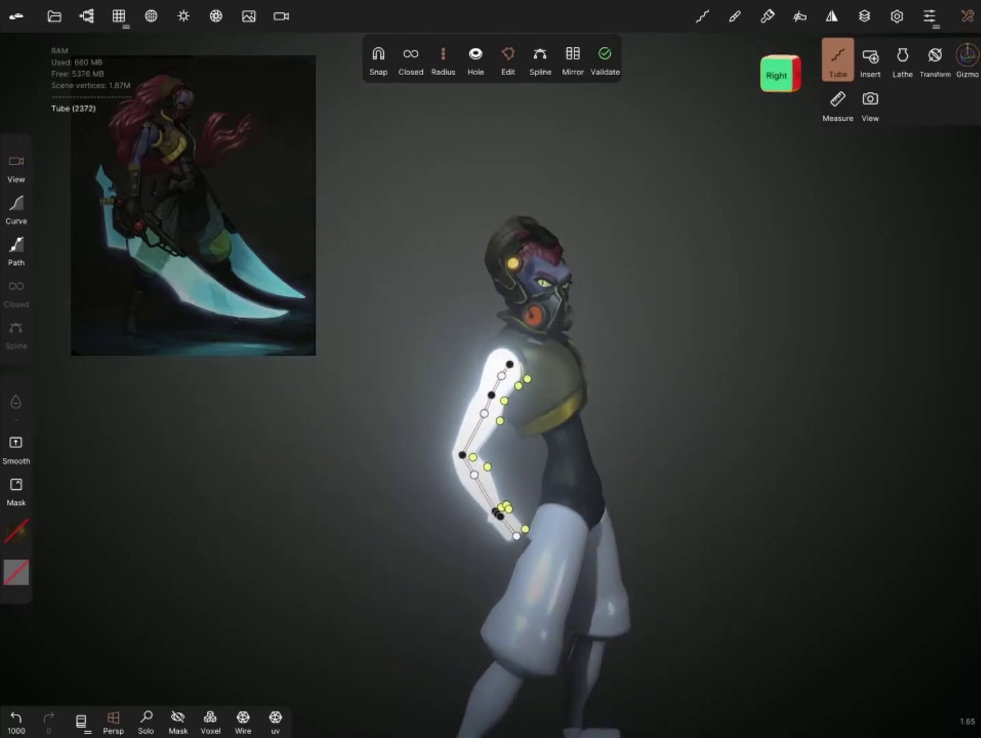
drag(683, 444, 752, 445)
Step: Validate the arm tube into a solid mesh and remesh it
click(605, 58)
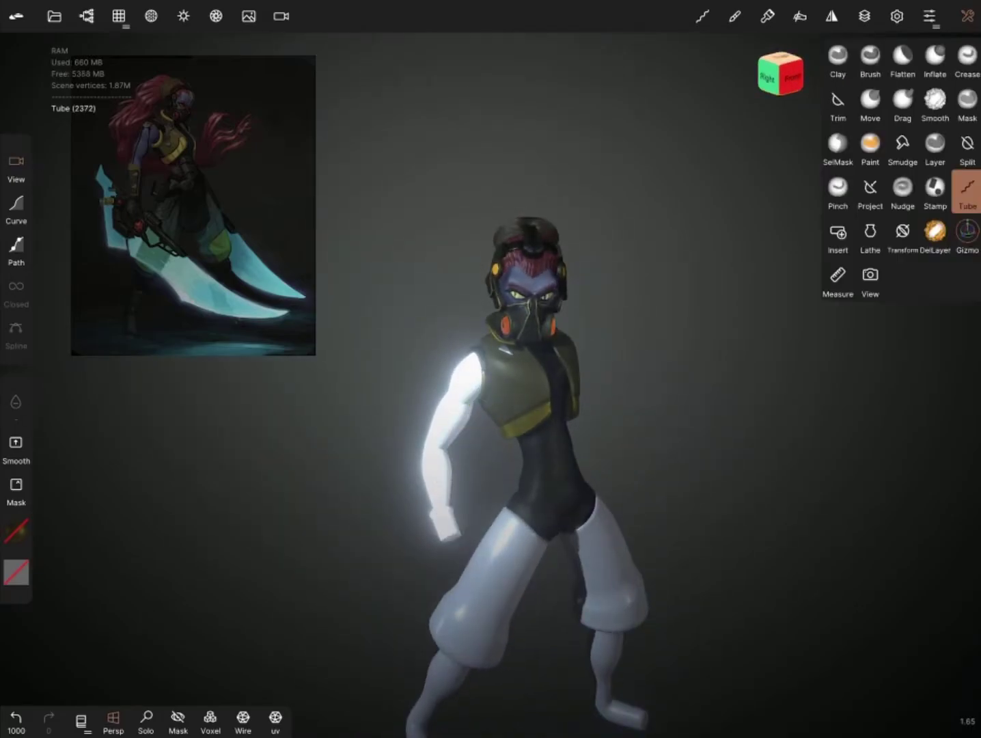
click(118, 15)
click(132, 58)
click(163, 241)
Step: Select both Torus layers, merge them, then undo that merge
click(86, 16)
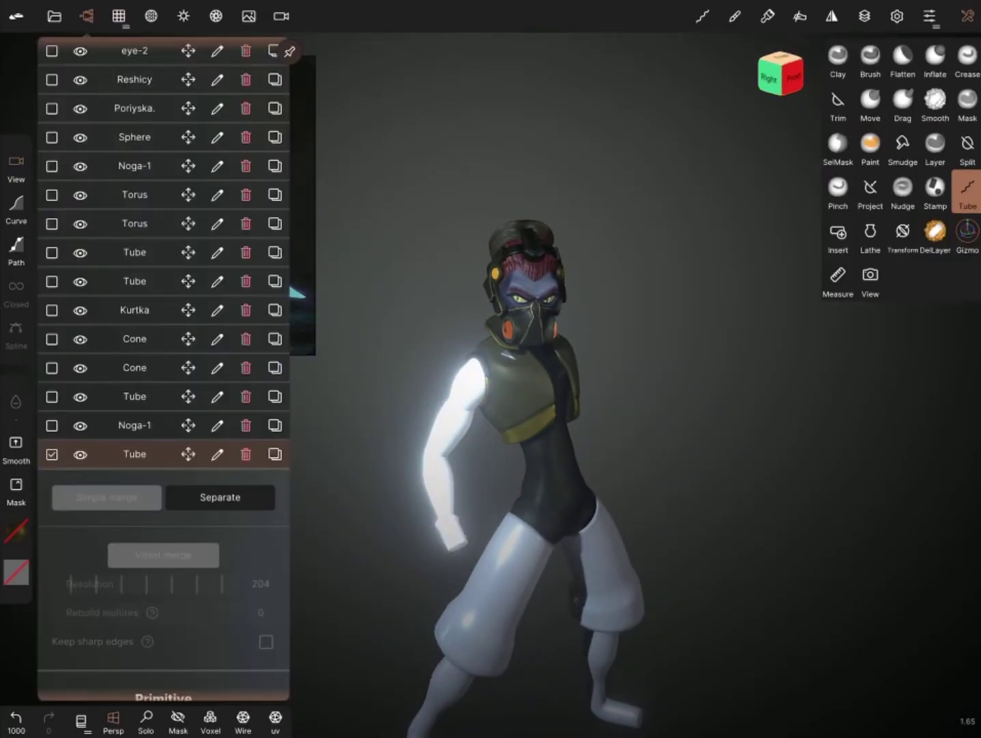
scroll(136, 205, up, 1)
click(134, 246)
click(967, 232)
click(52, 274)
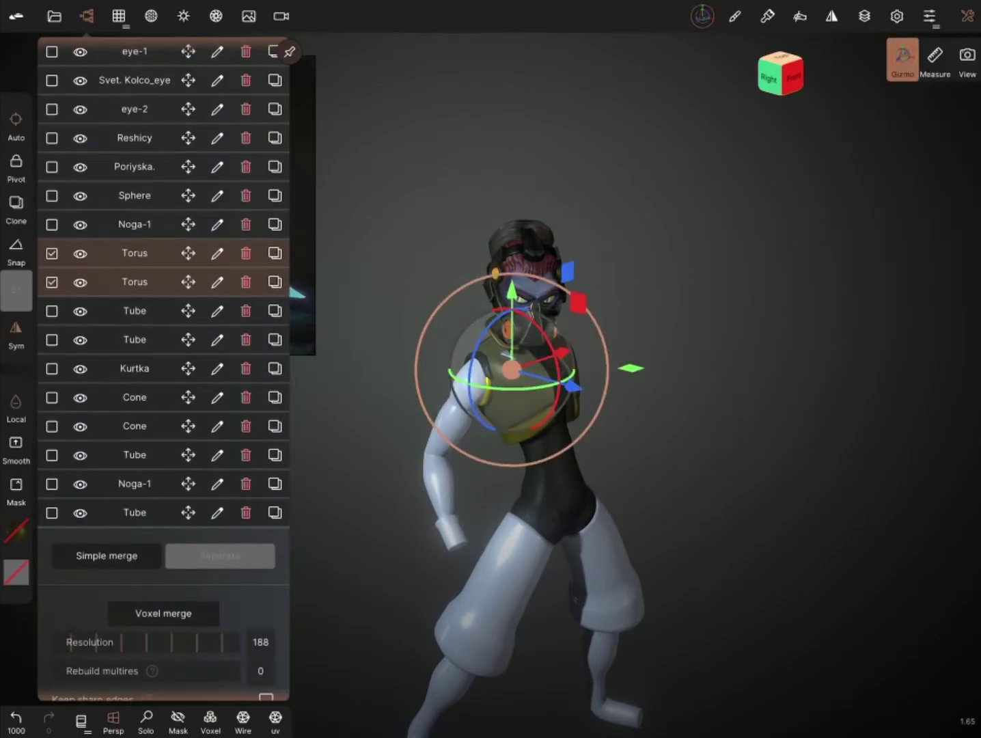
click(107, 556)
click(15, 718)
click(86, 16)
mouse_move(684, 546)
mouse_down()
mouse_move(580, 512)
mouse_move(512, 444)
mouse_move(581, 478)
mouse_up()
Step: Select the Tube and both Cone layers and merge them into one Tube layer
click(86, 16)
click(52, 311)
scroll(547, 410, up, 5)
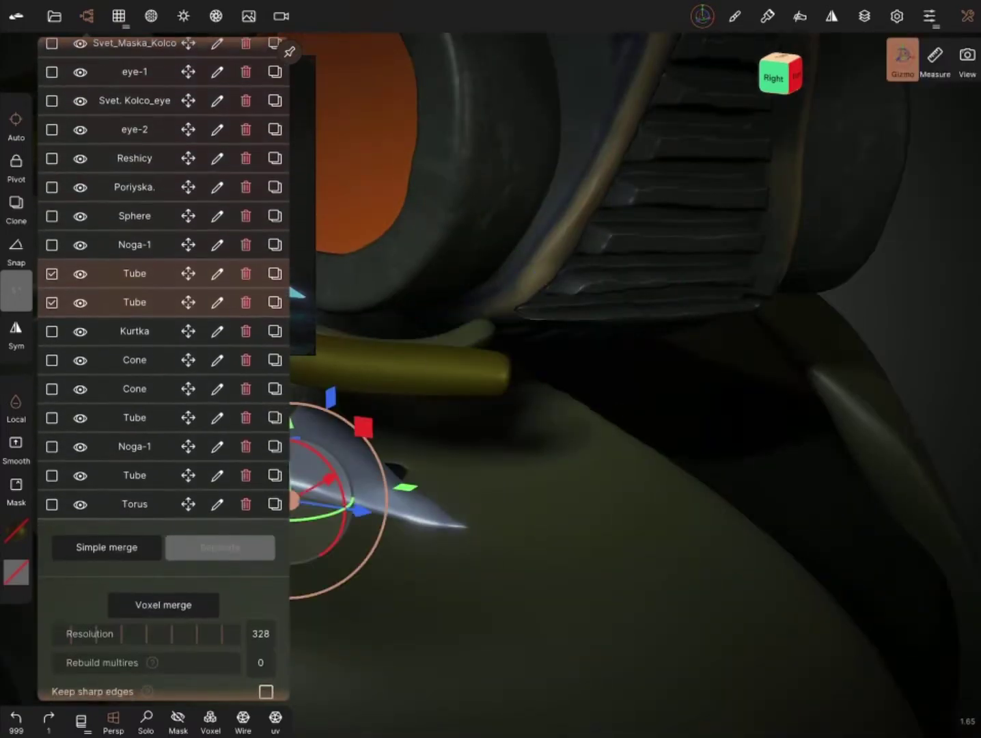
click(780, 75)
click(86, 16)
click(51, 360)
click(51, 389)
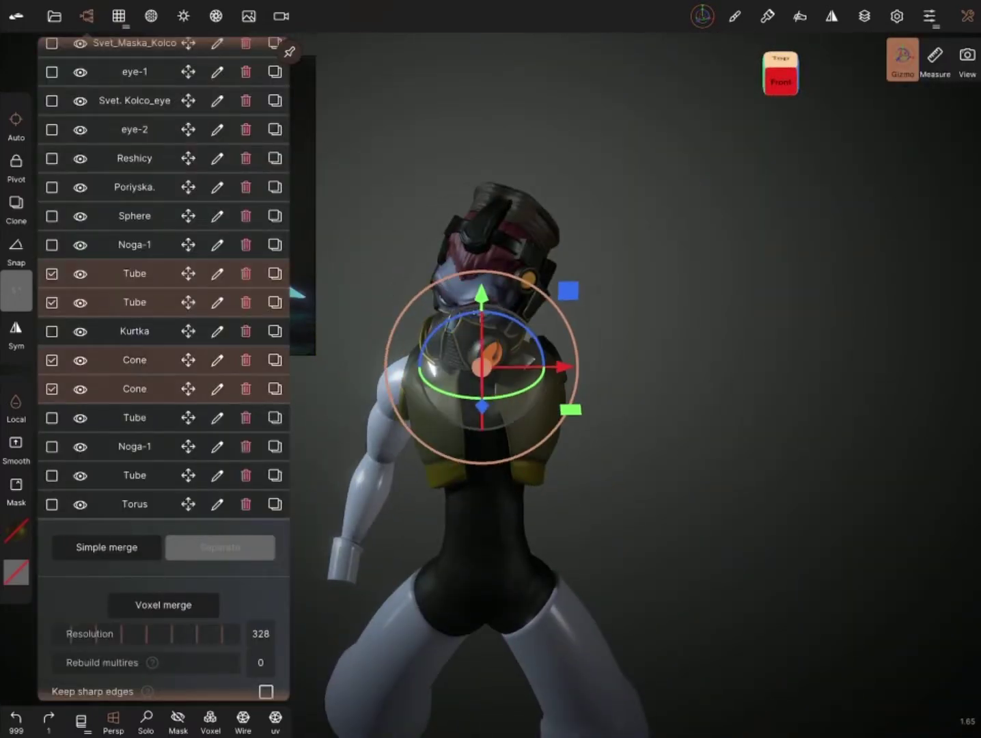
click(51, 418)
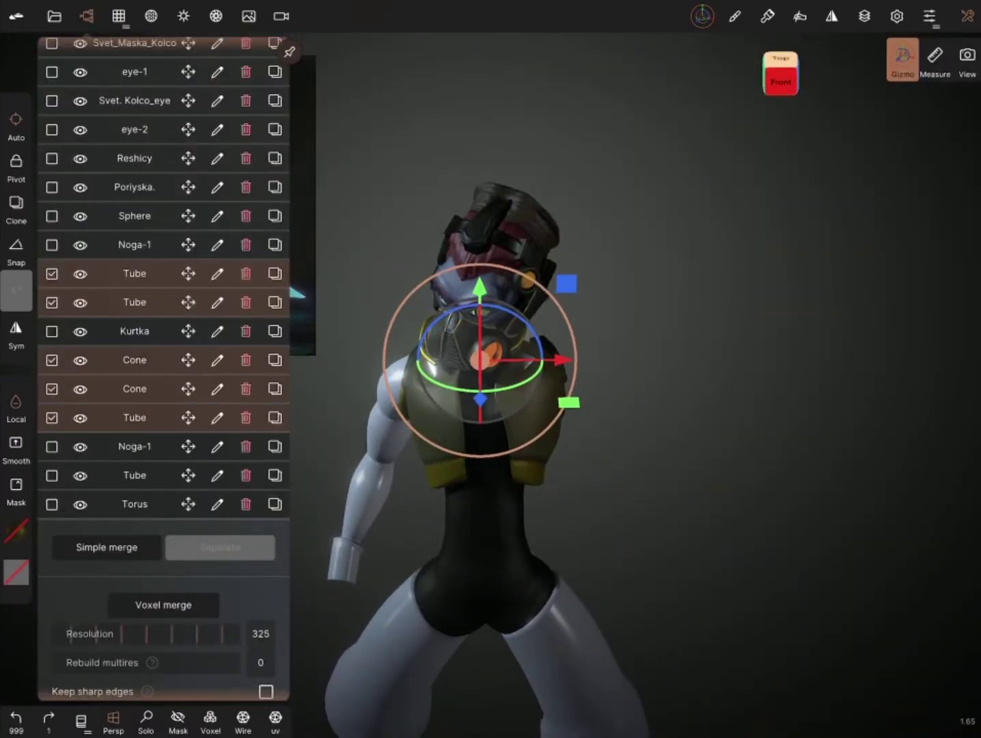
click(106, 547)
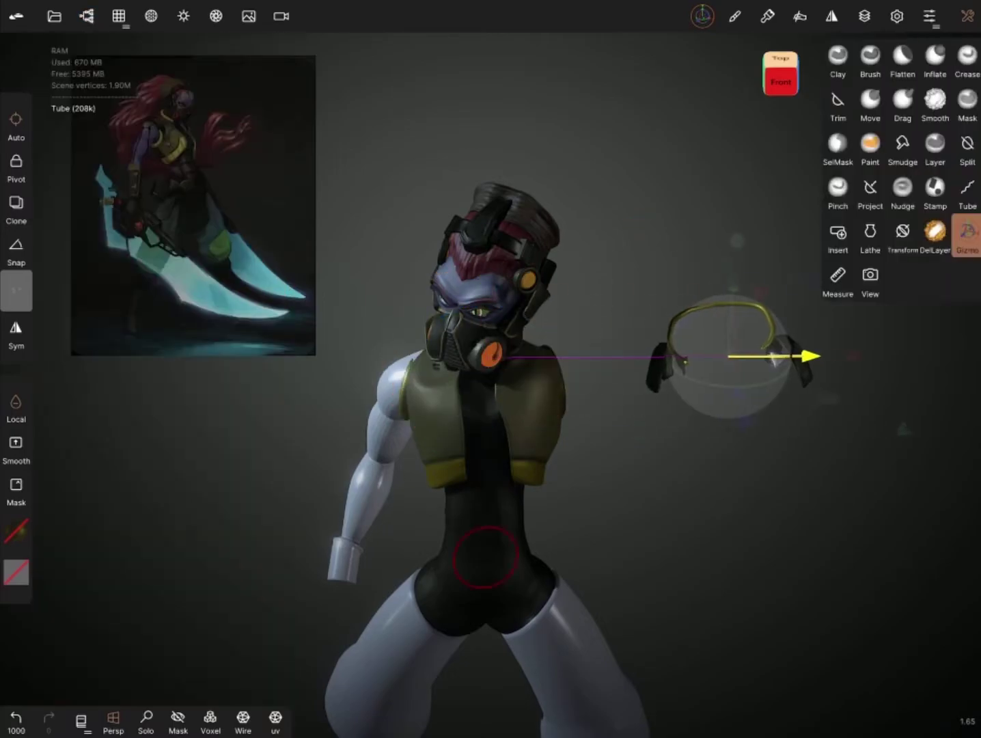
Step: Try merging the Kurtka jacket into the Tube, then undo it and revert the Sphere's move
click(51, 300)
click(106, 446)
click(86, 16)
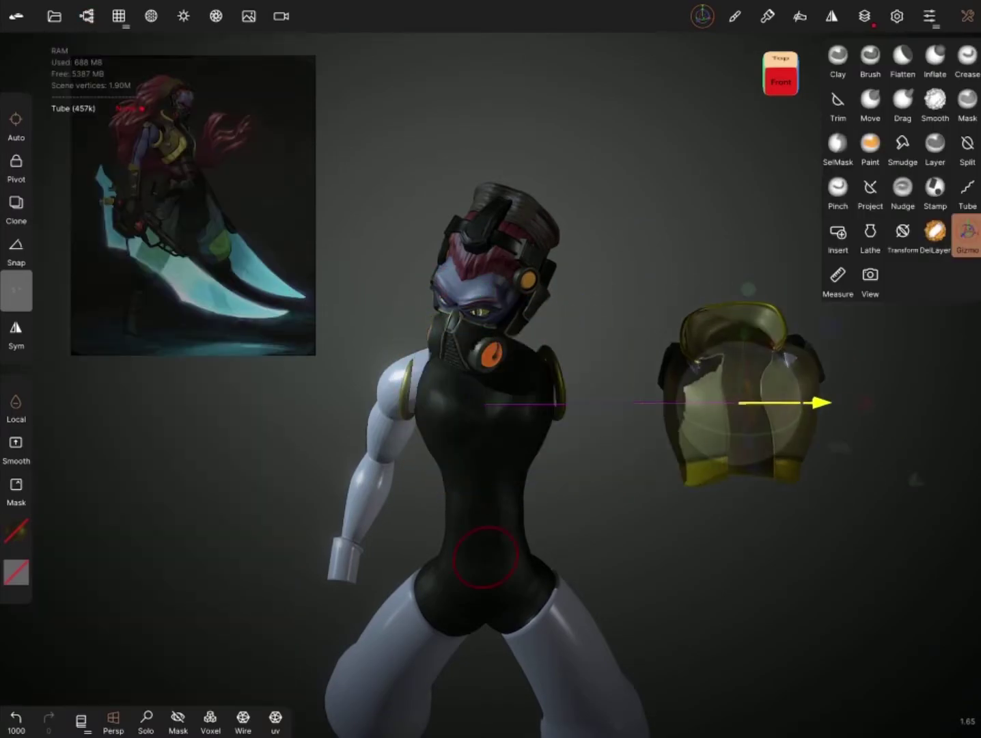
click(15, 717)
click(86, 16)
click(51, 217)
click(86, 16)
click(16, 718)
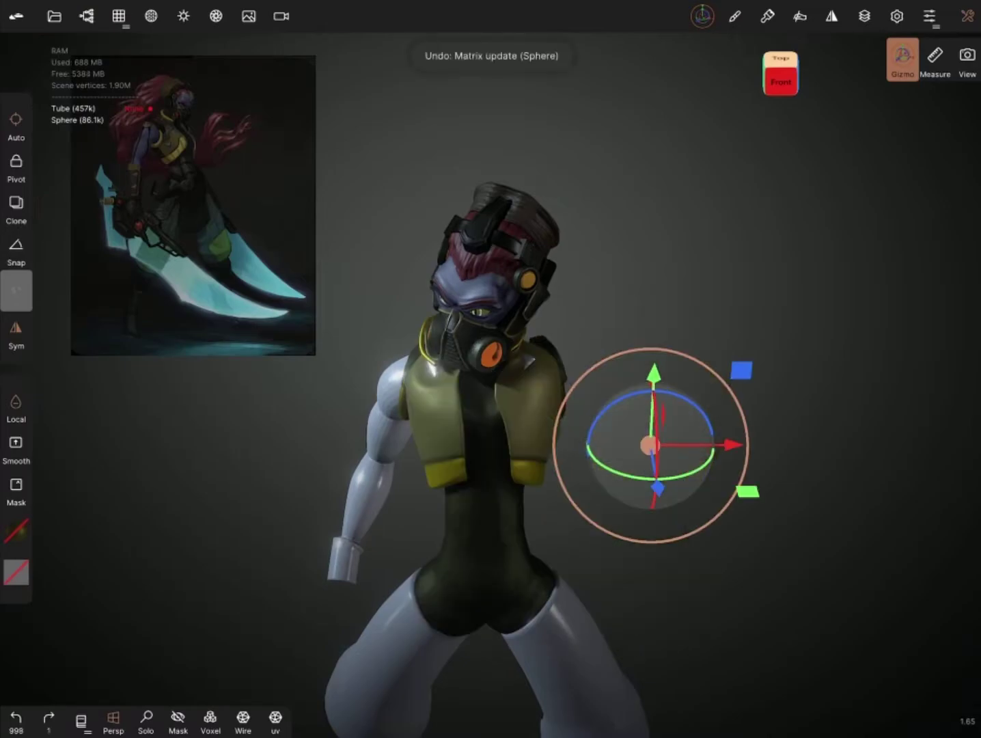
Step: Rename the arm Tube layer to 'Rura- p'
click(86, 16)
click(49, 717)
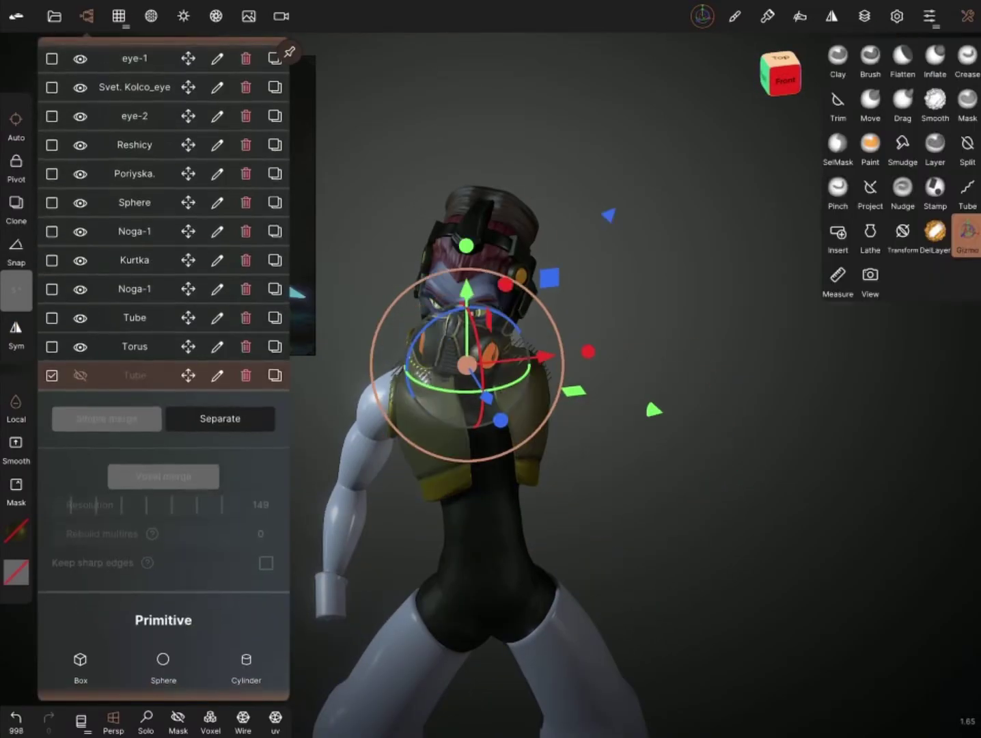
click(51, 375)
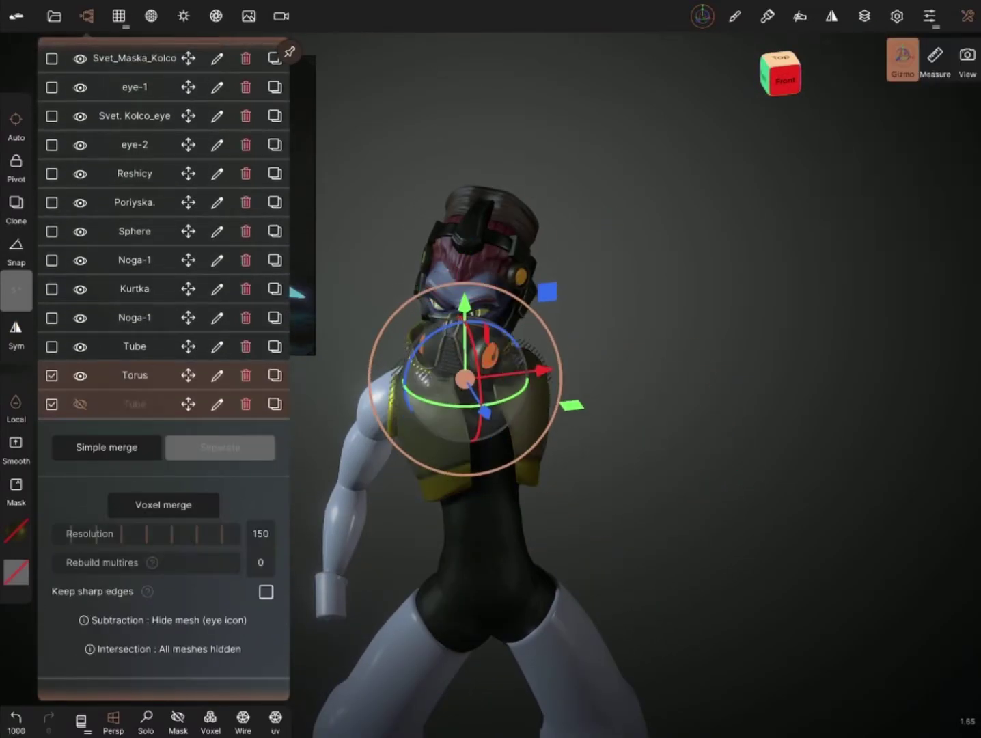
click(135, 346)
click(216, 355)
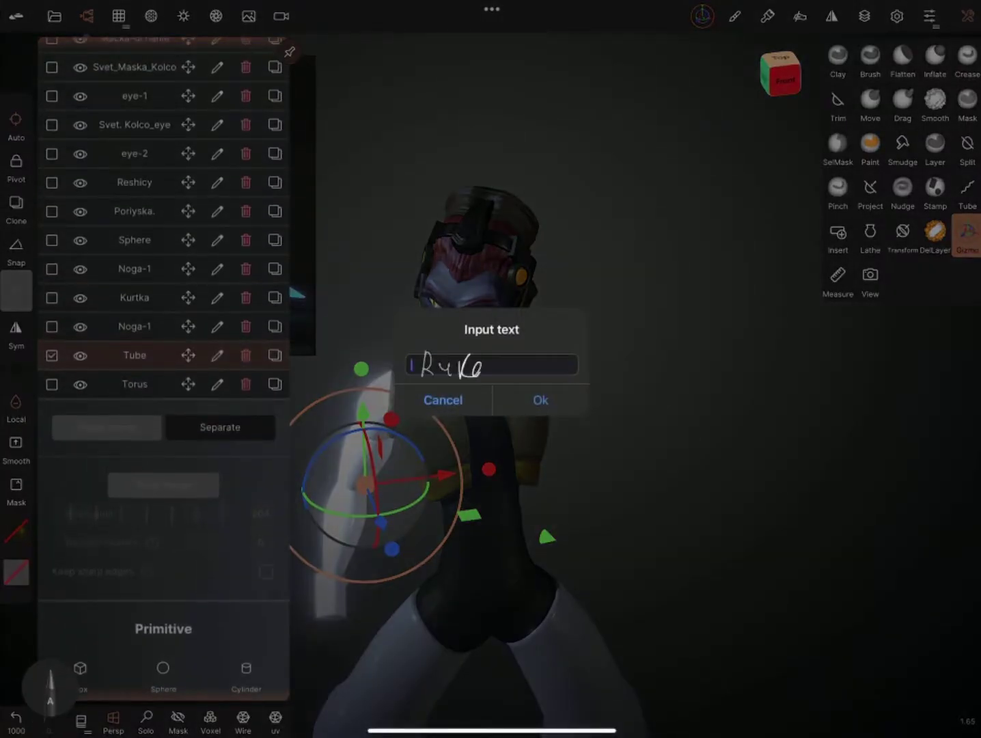
text(Rukap)
click(540, 400)
Step: Merge the Torus and Kurtka jacket layers and name the result 'Kurtka'
click(135, 384)
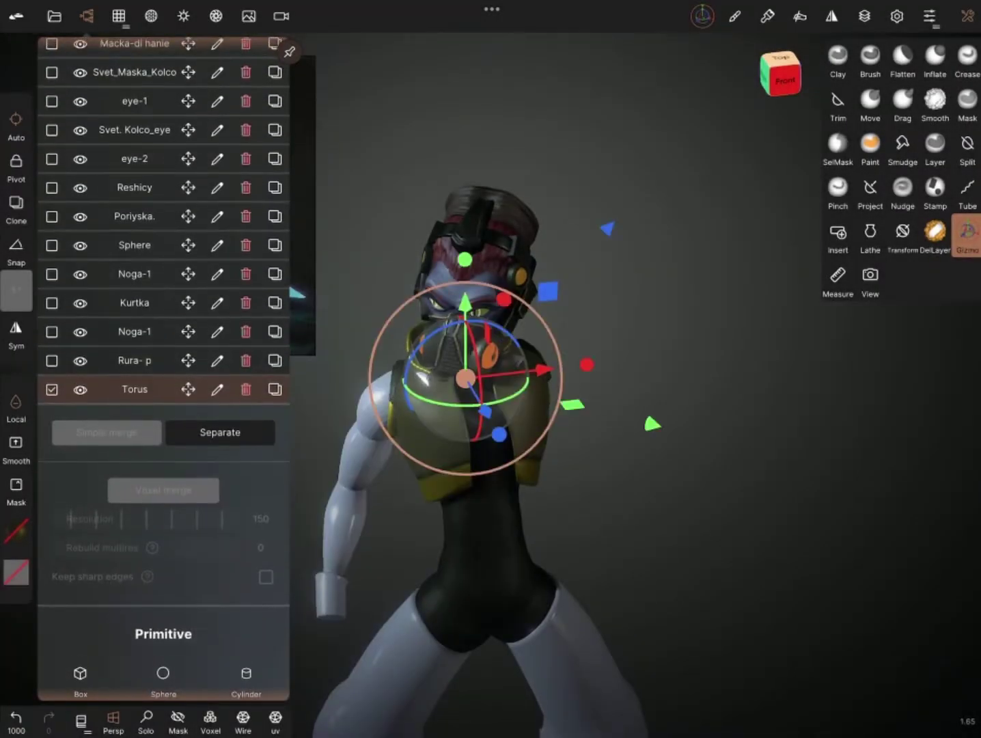
click(51, 298)
click(102, 429)
click(217, 360)
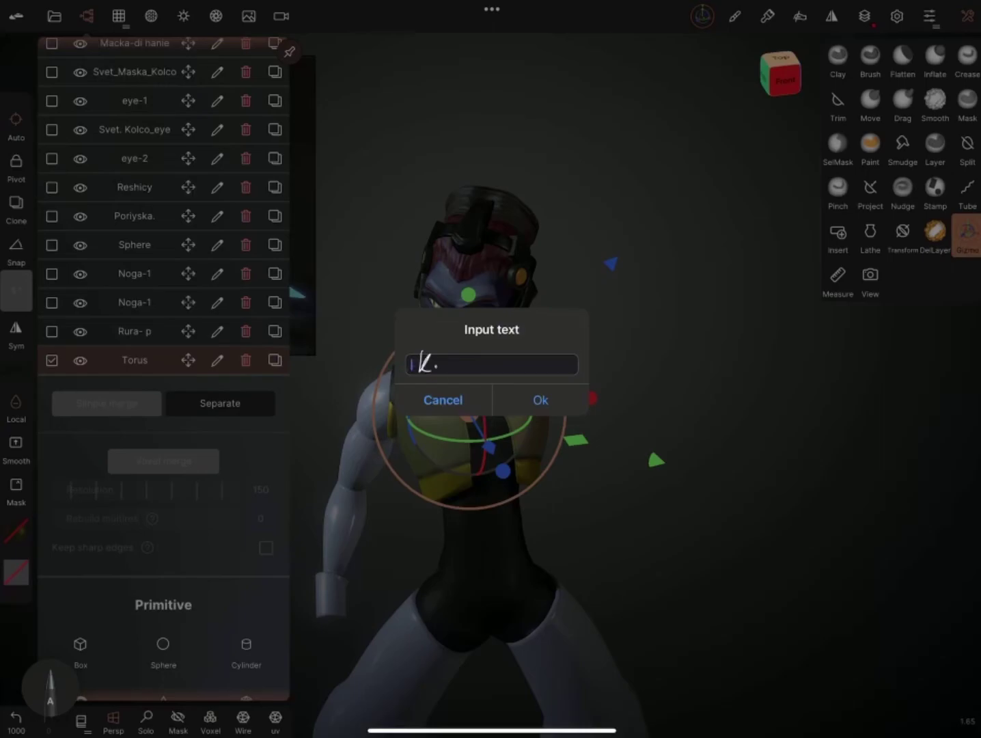
text(Kurtka)
click(540, 400)
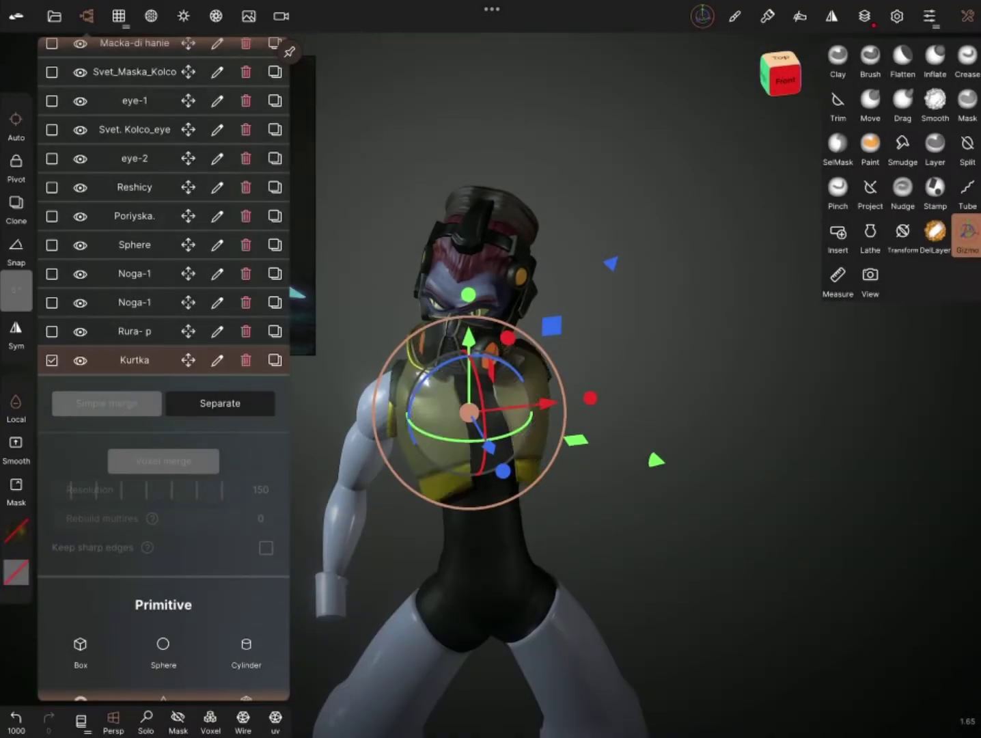
Step: Duplicate the 'Rura- p' arm tube and rename the copy 'Rura- L'
click(135, 330)
click(275, 330)
click(217, 386)
key(BackSpace)
text(L)
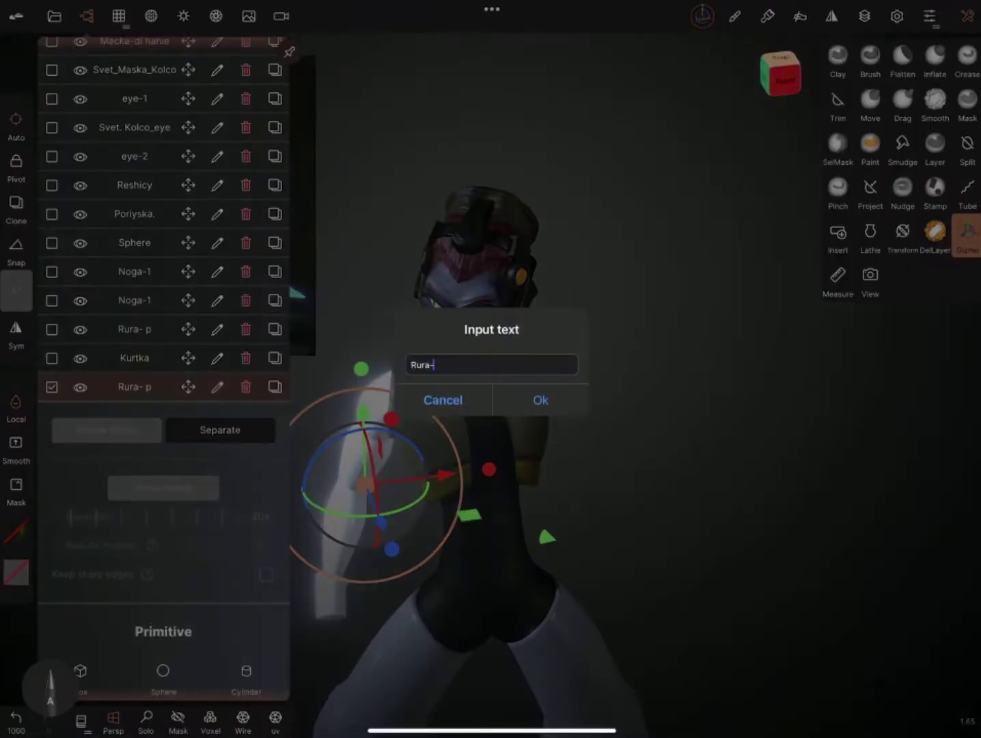
click(540, 400)
Step: Rename the Noga-1 leg layer to 'Noga -R' and the Sphere body to 'Telo'
click(135, 300)
click(80, 297)
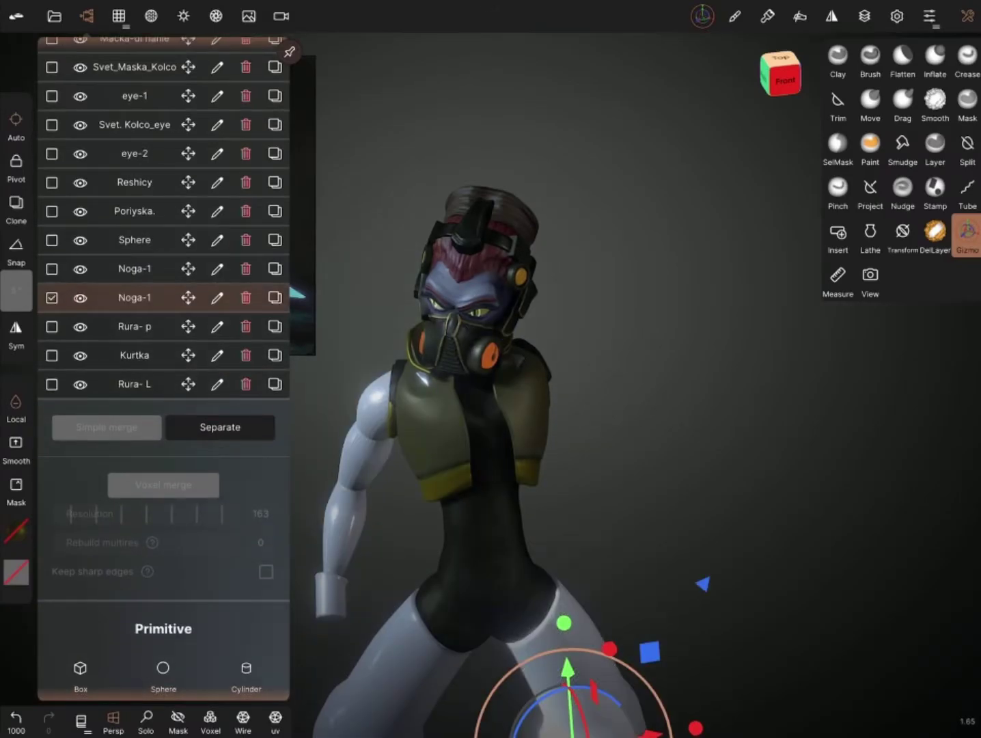
click(135, 269)
click(216, 269)
text(Noga -R)
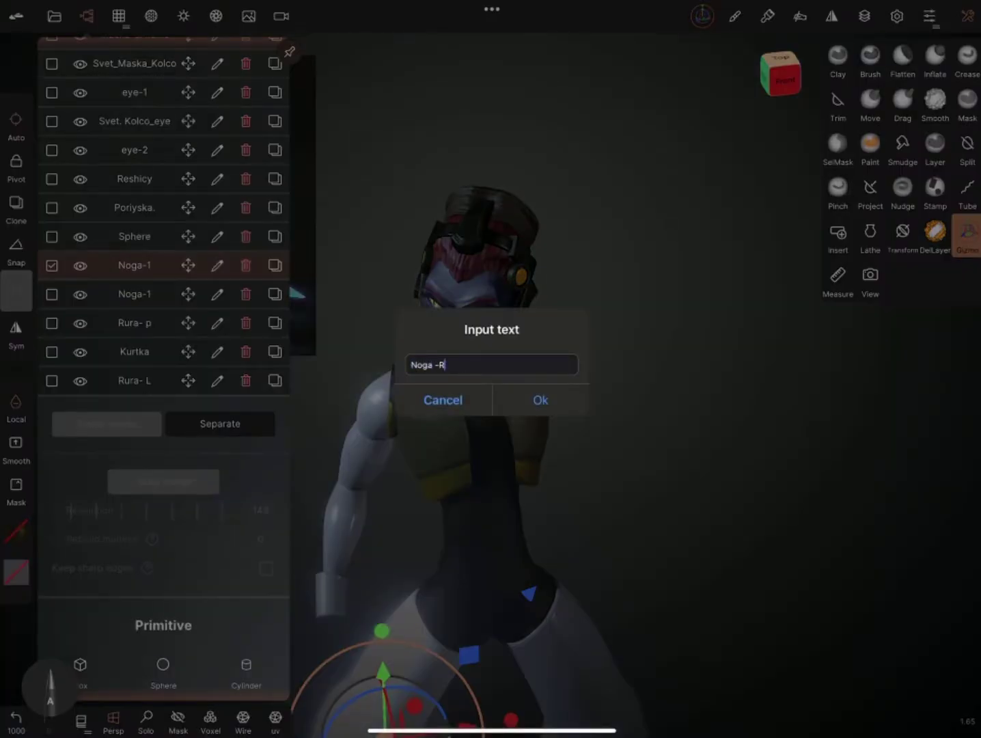
click(541, 400)
click(135, 250)
click(217, 290)
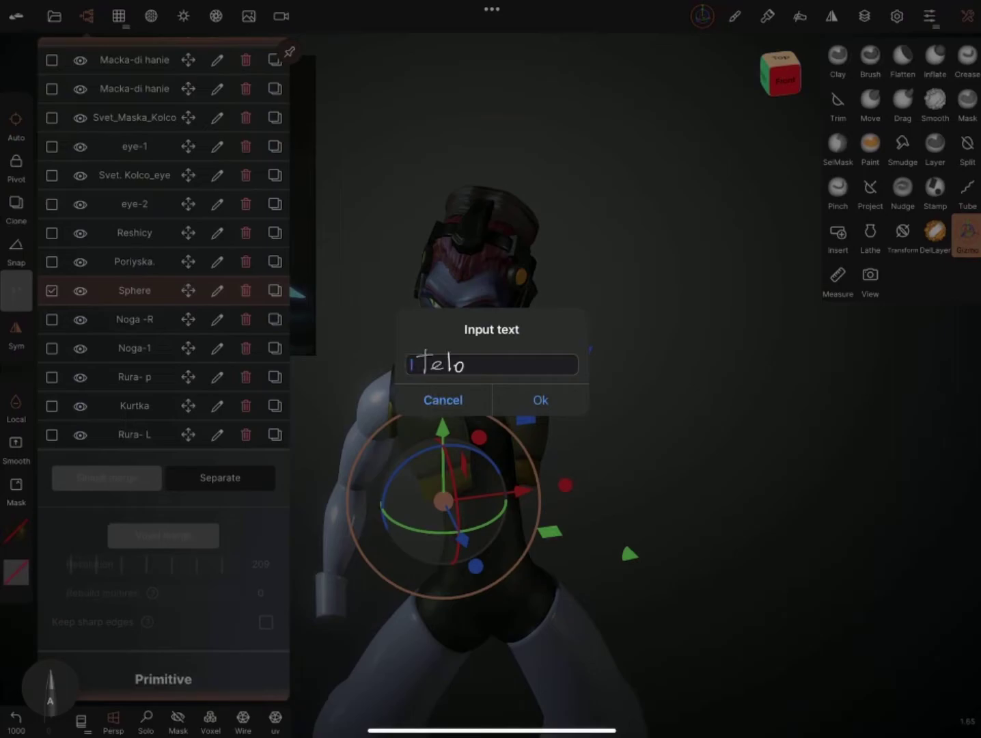
click(540, 400)
drag(649, 512, 752, 506)
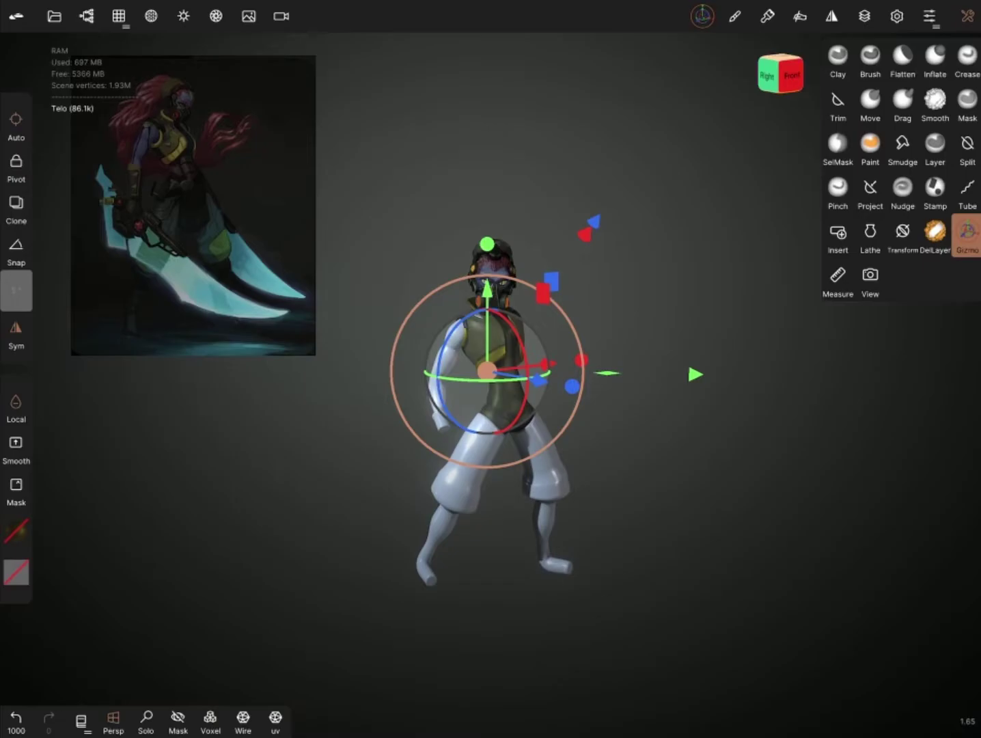
Step: Select the 'Rura- p' arm tube and check its resolution, scene and symmetry settings
drag(615, 478, 560, 444)
click(423, 383)
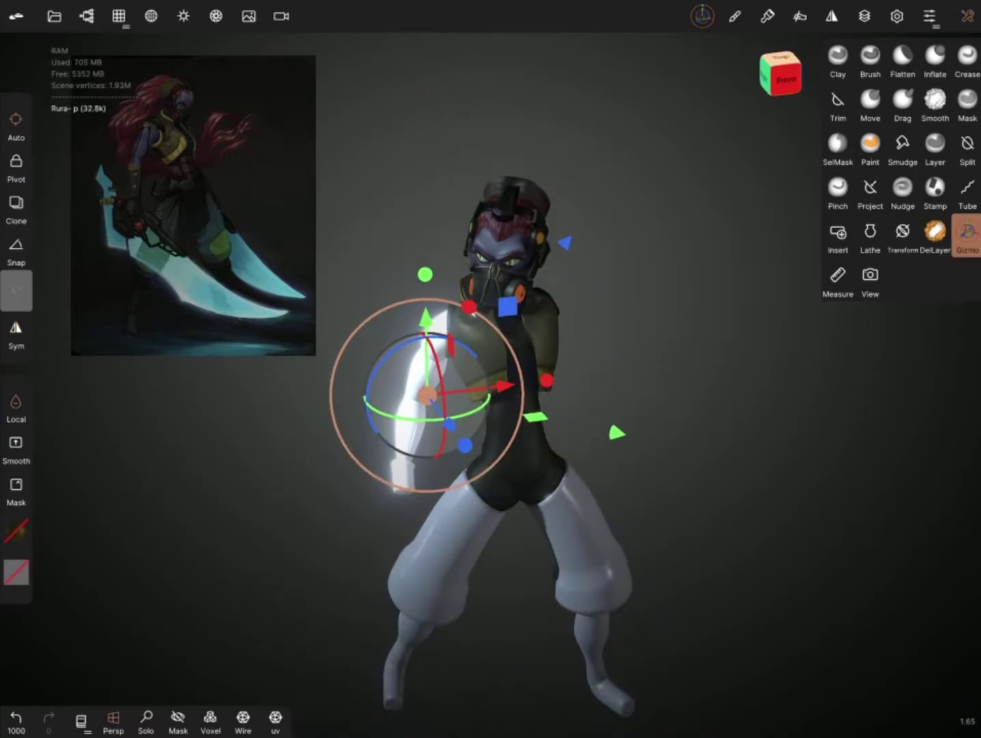
click(118, 16)
click(86, 15)
click(407, 473)
click(831, 16)
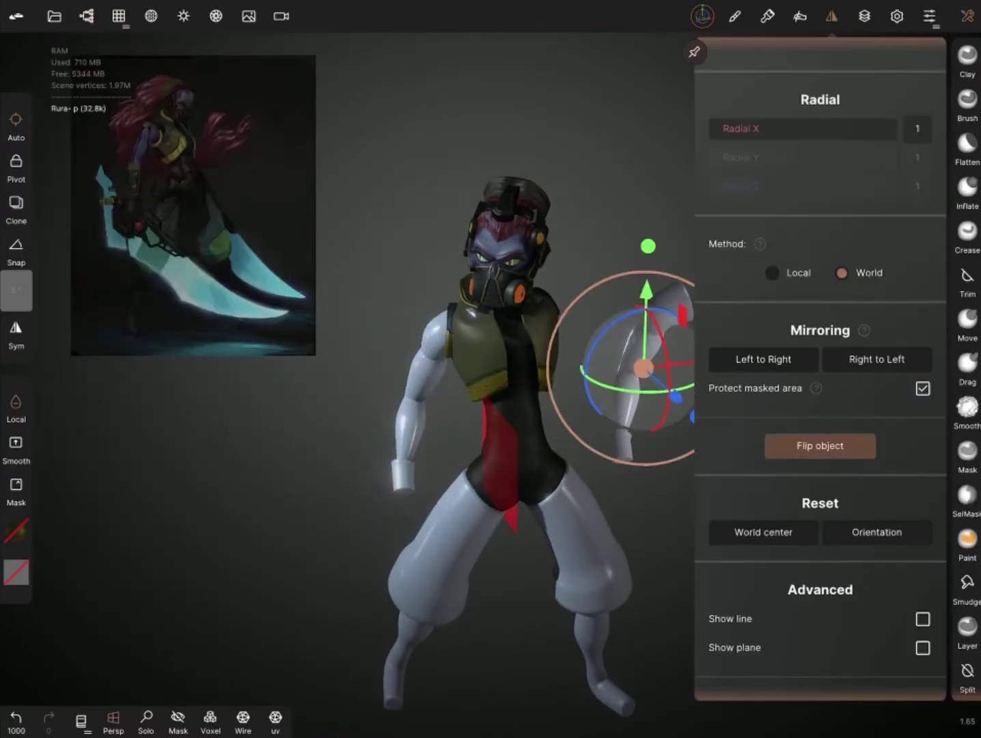
click(707, 431)
Step: Rotate the 'Rura- p' arm at the shoulder so it swings down toward the hip
drag(707, 431, 601, 430)
drag(683, 410, 560, 410)
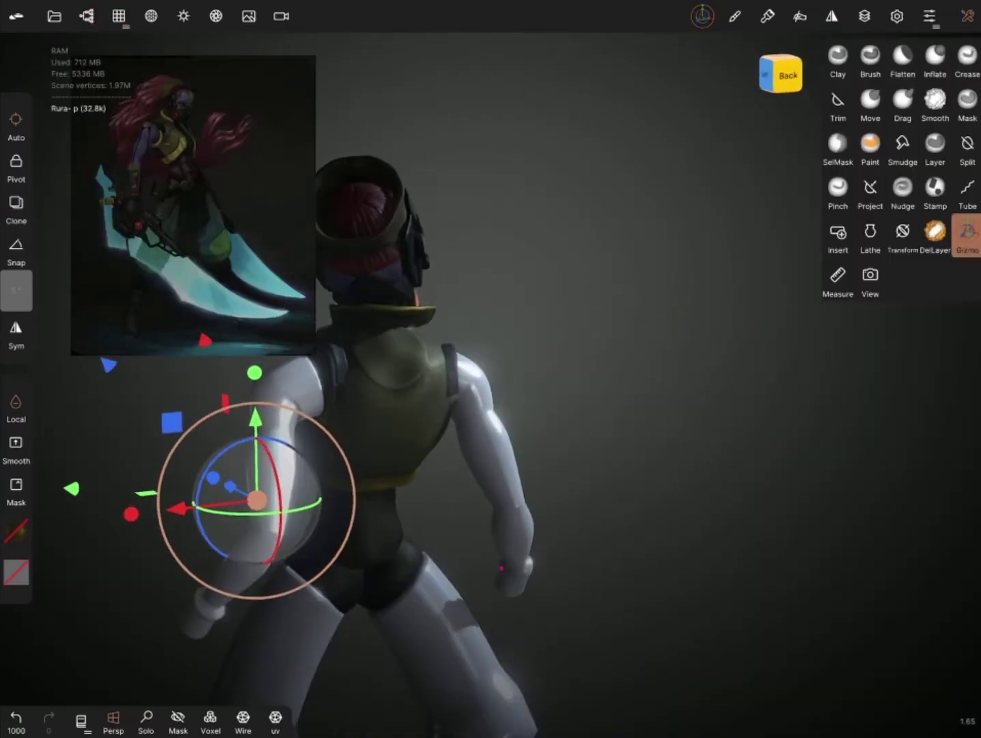
drag(274, 504, 192, 505)
drag(590, 492, 590, 382)
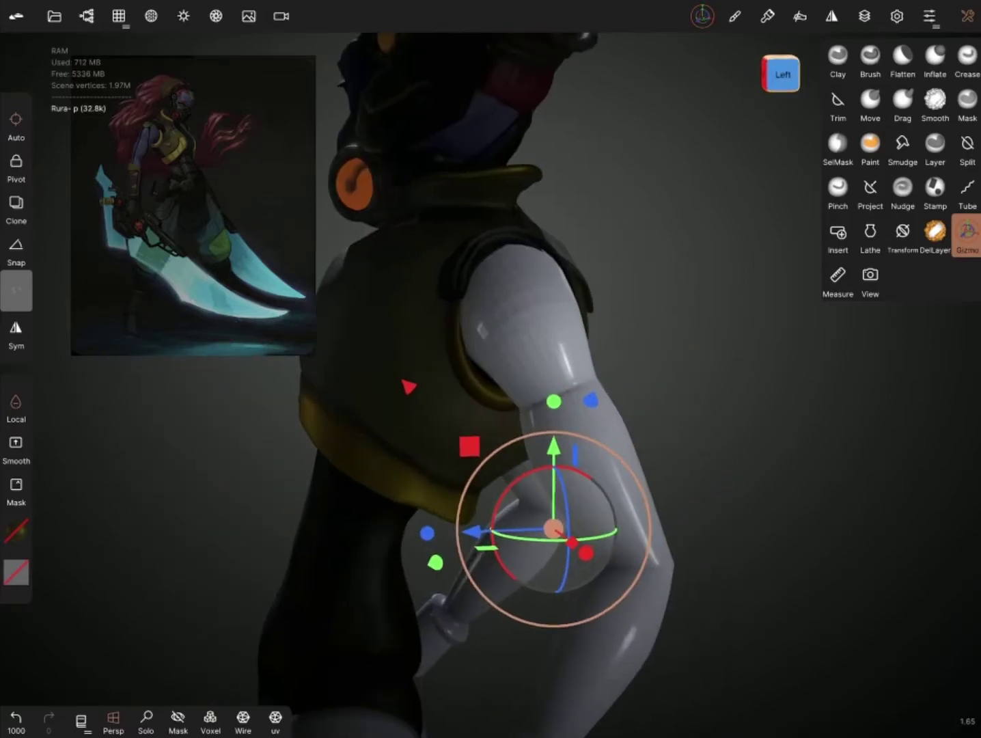
drag(683, 409, 560, 410)
drag(280, 557, 193, 569)
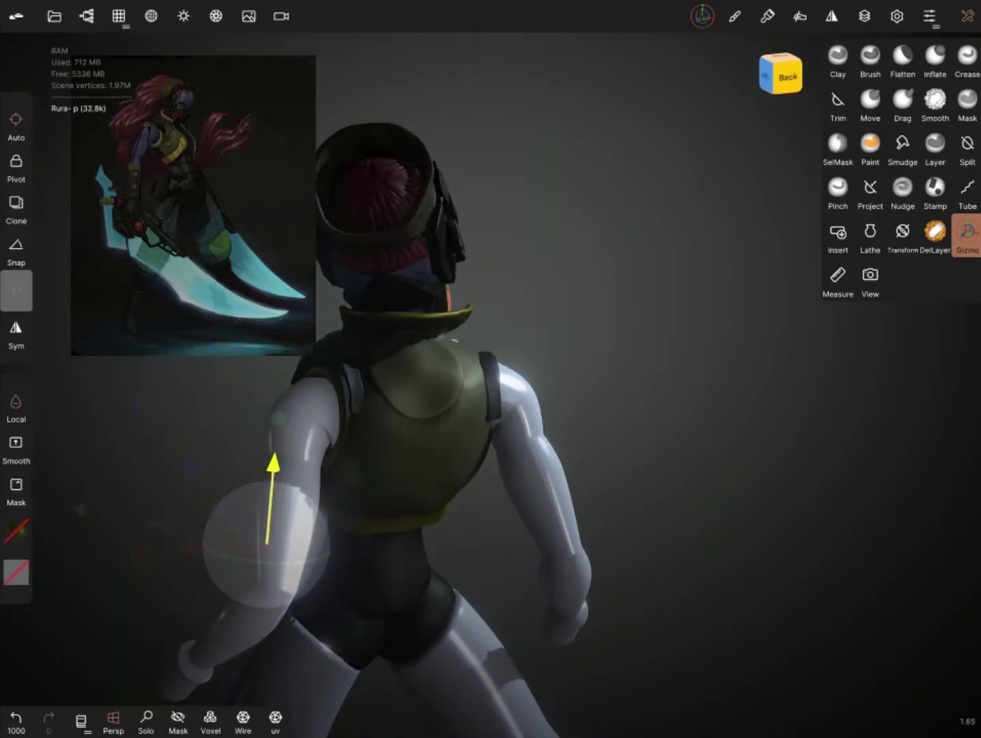
drag(263, 547, 326, 589)
drag(355, 520, 321, 581)
Step: Refine the bent arm pose with the Move brush, checking it from several angles
click(870, 102)
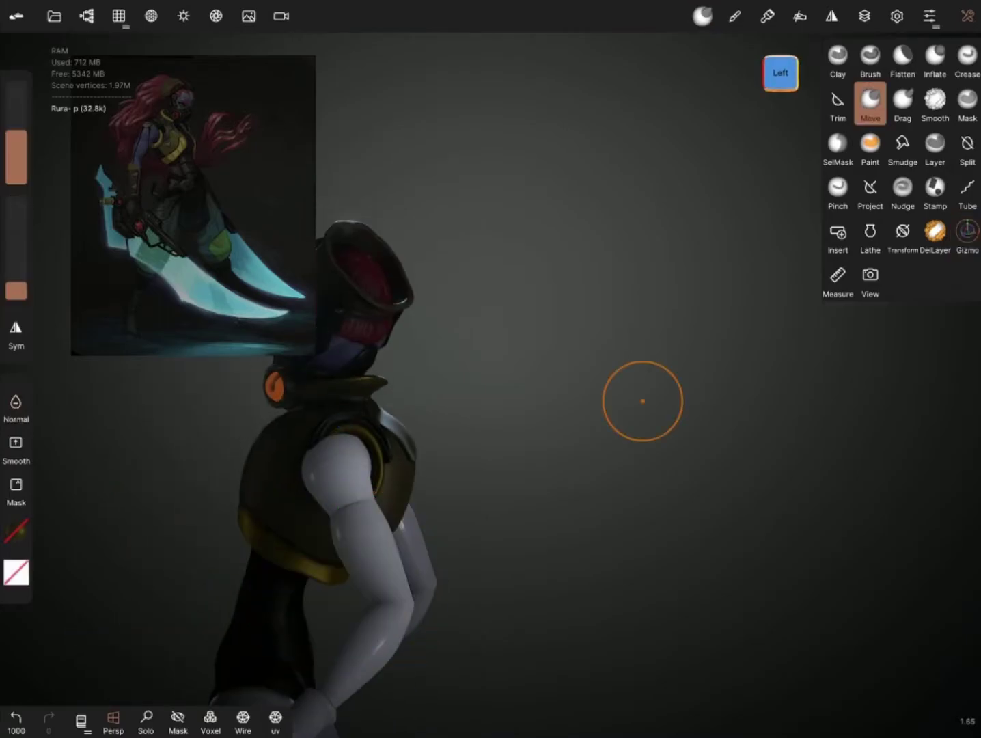
mouse_move(330, 439)
middle_down()
mouse_move(412, 463)
mouse_move(236, 512)
mouse_move(630, 383)
mouse_move(519, 449)
mouse_move(251, 459)
mouse_move(280, 448)
middle_up()
scroll(280, 448, up, 5)
mouse_move(290, 495)
middle_down()
mouse_move(388, 418)
mouse_move(414, 478)
mouse_move(792, 545)
middle_up()
scroll(414, 477, down, 5)
scroll(488, 524, up, 5)
scroll(637, 466, down, 5)
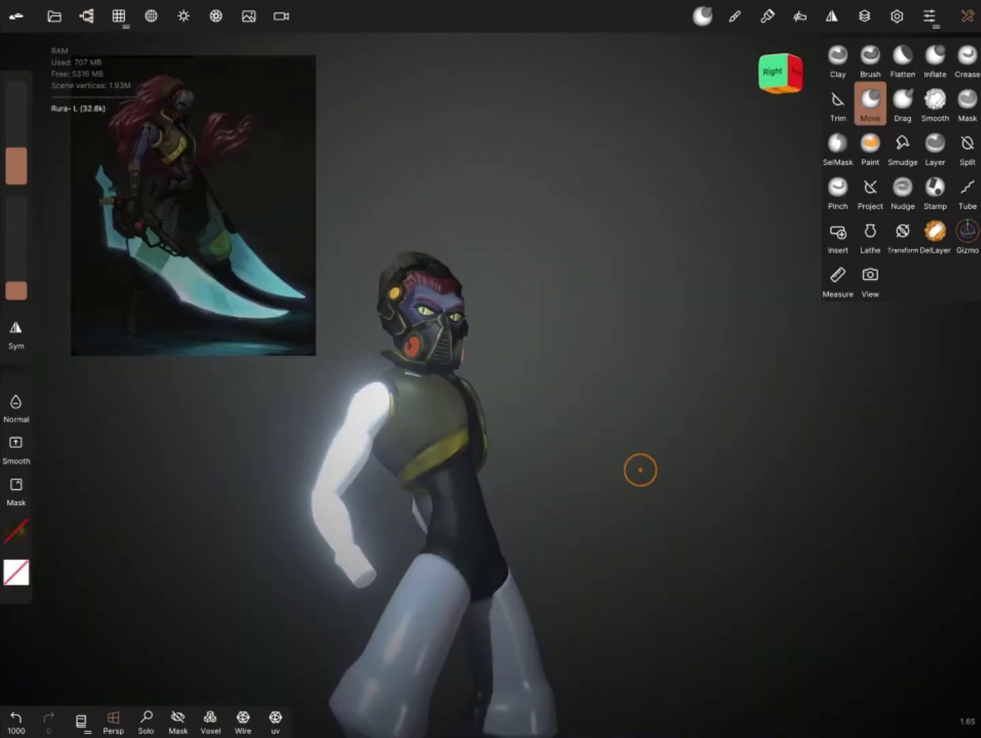
middle_drag(637, 466, 730, 414)
scroll(730, 414, up, 2)
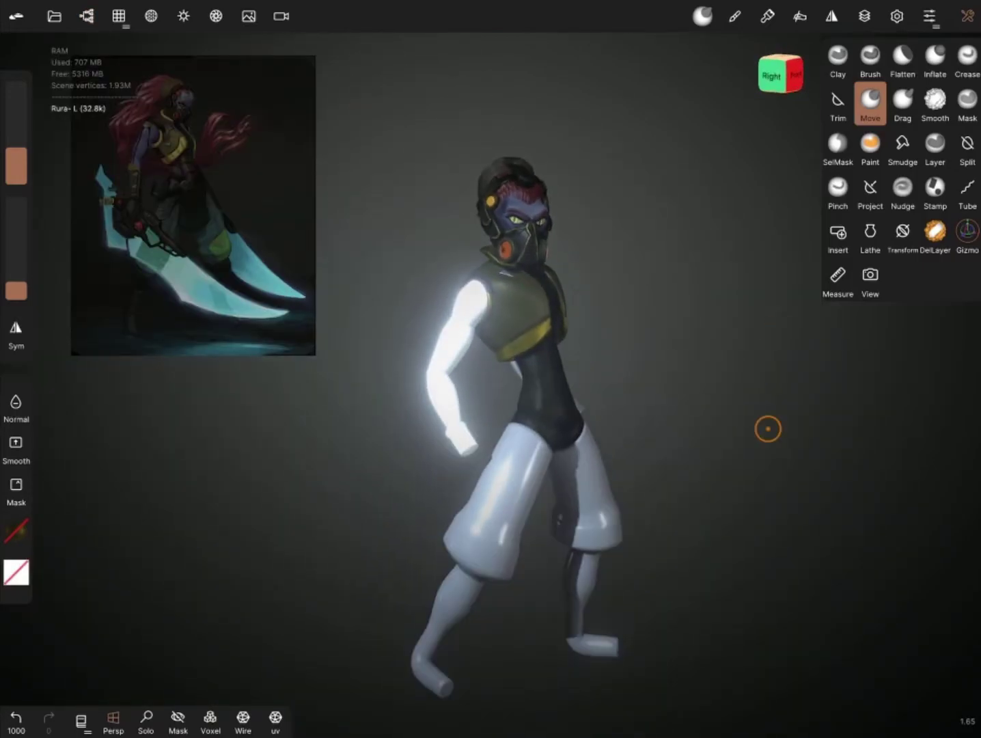
scroll(531, 516, up, 5)
Step: Paint the arm tubes with the figure's bluish-purple skin colour
click(870, 143)
scroll(632, 397, down, 3)
mouse_move(632, 397)
middle_down()
mouse_move(602, 438)
mouse_move(832, 451)
mouse_move(603, 441)
mouse_move(825, 474)
mouse_move(798, 520)
mouse_move(602, 442)
mouse_move(720, 509)
mouse_move(748, 498)
mouse_move(683, 478)
middle_up()
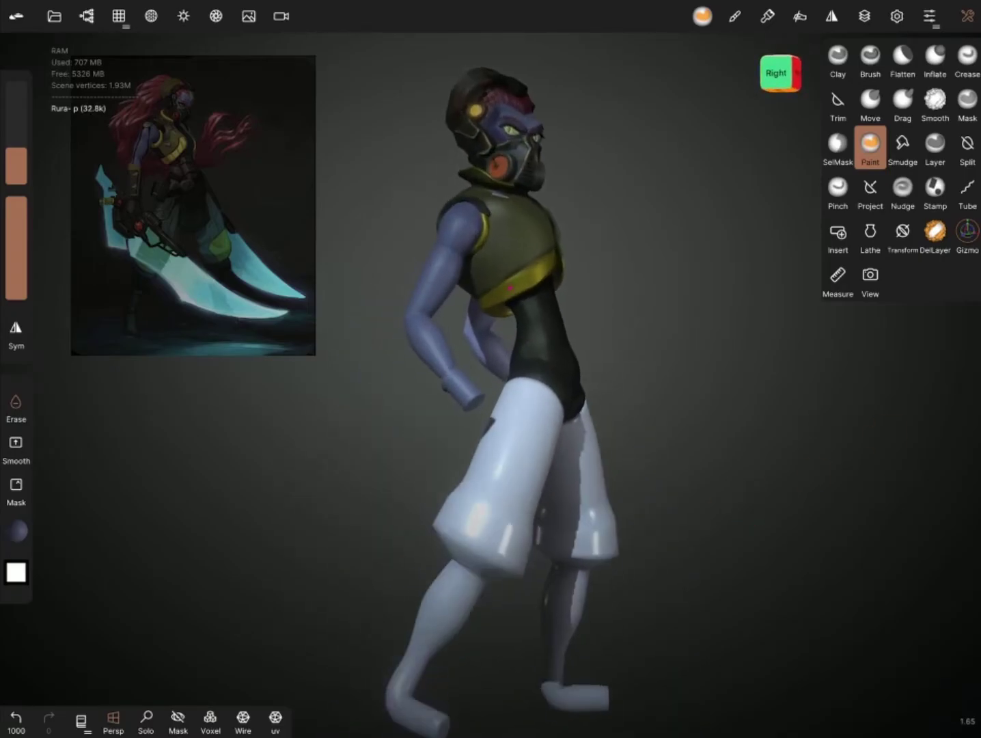
Step: Voxel-remesh the Noga -R pant leg into a dense mesh
click(479, 519)
click(967, 102)
click(838, 144)
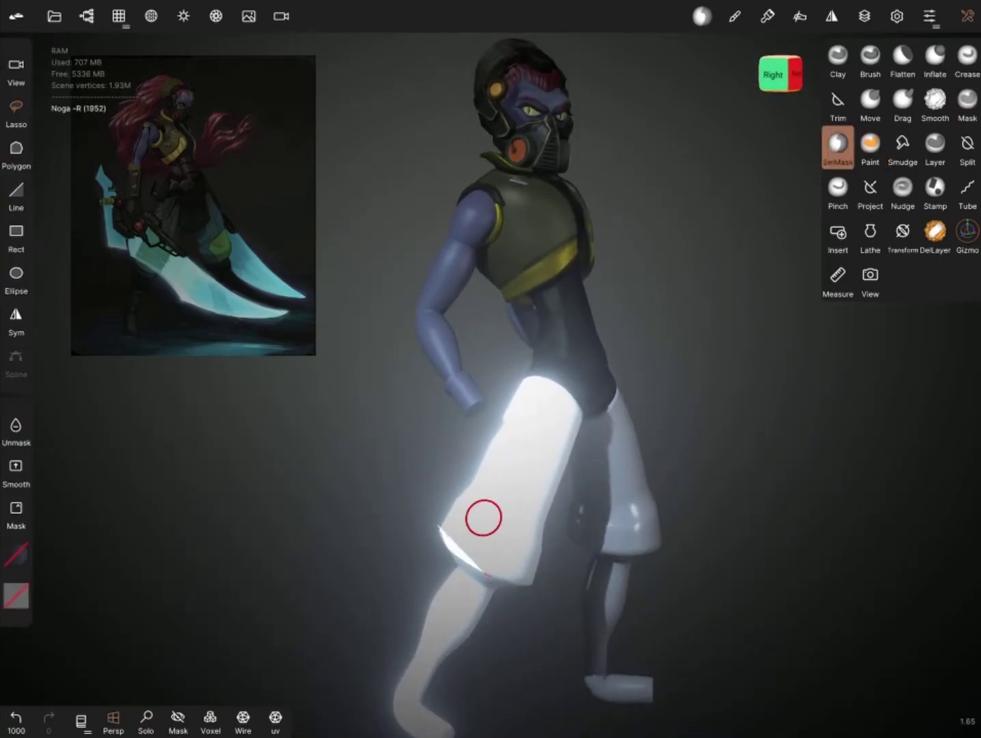
mouse_move(484, 518)
middle_down()
mouse_move(462, 431)
mouse_move(486, 545)
middle_up()
click(118, 16)
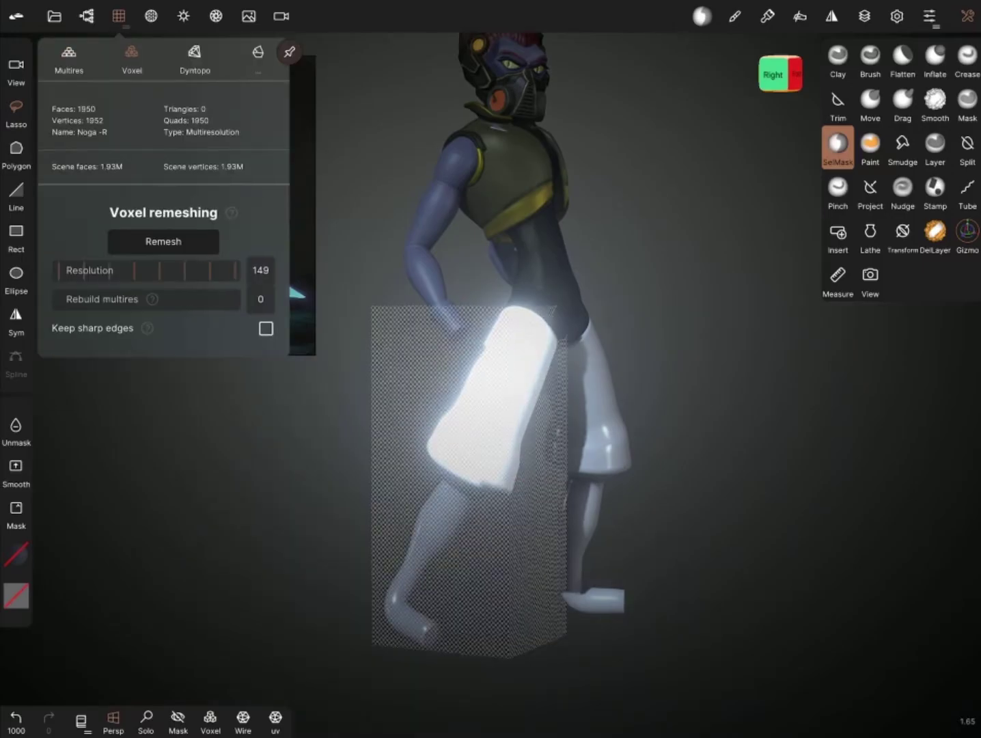
click(164, 242)
click(119, 15)
mouse_move(769, 460)
middle_down()
mouse_move(615, 519)
mouse_move(491, 585)
mouse_move(466, 447)
middle_up()
Step: Voxel-remesh the Noga-1 pant leg to 31.2k vertices
click(119, 16)
click(151, 241)
click(119, 16)
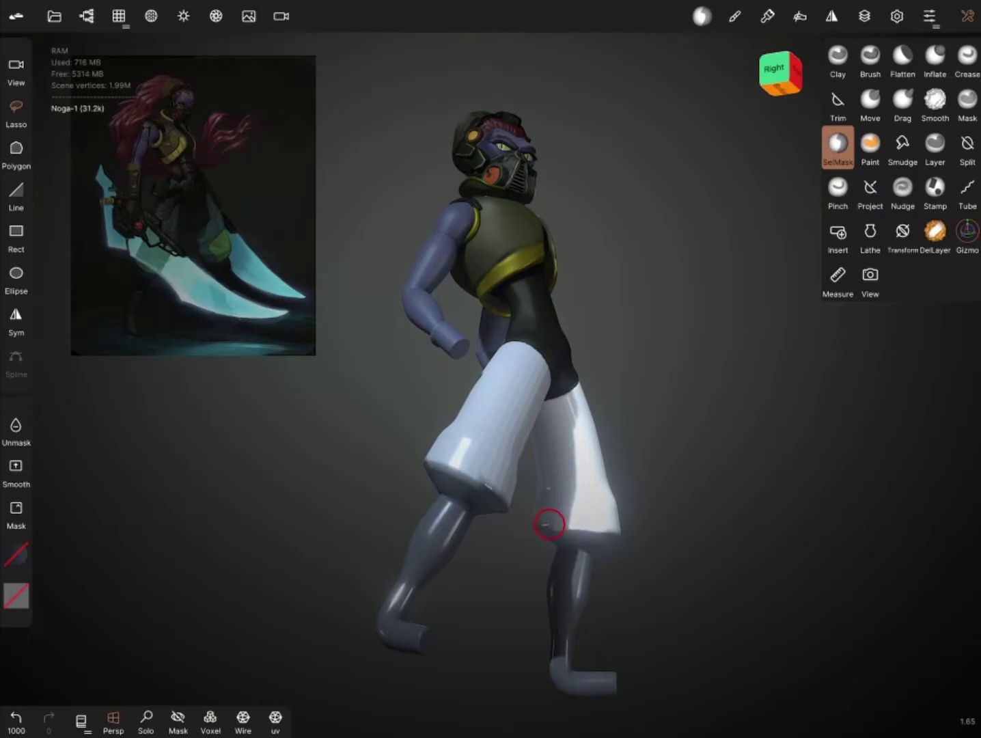
middle_drag(548, 524, 571, 523)
middle_drag(474, 448, 383, 451)
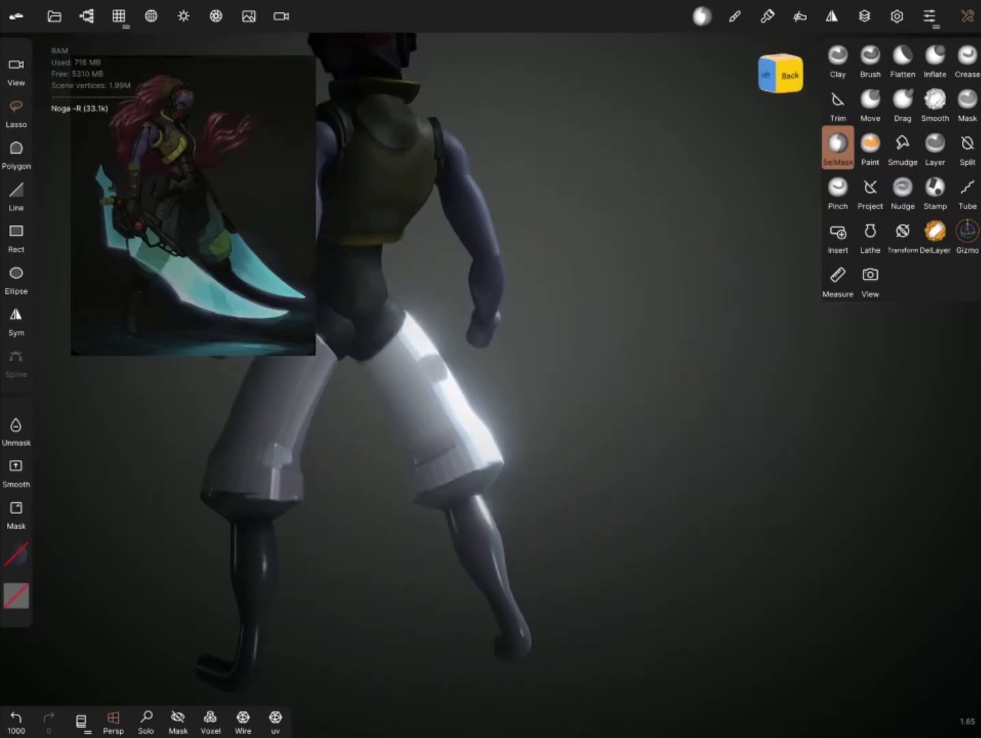
Step: Mask the Noga-1 pant leg and raise its lower part with the Gizmo
click(967, 99)
mouse_move(123, 492)
middle_down()
mouse_move(427, 493)
mouse_move(413, 449)
middle_up()
click(580, 462)
mouse_move(580, 462)
middle_down()
mouse_move(543, 538)
mouse_move(720, 549)
mouse_move(673, 450)
mouse_move(519, 479)
middle_up()
click(838, 143)
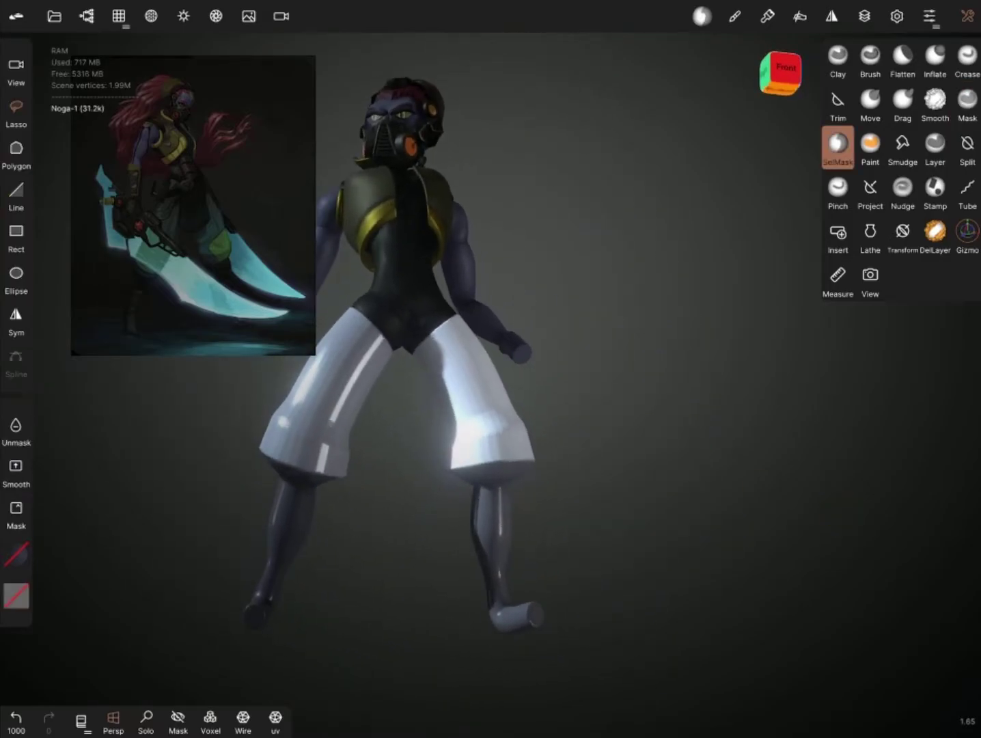
click(968, 232)
drag(490, 479, 491, 465)
middle_drag(683, 581, 581, 533)
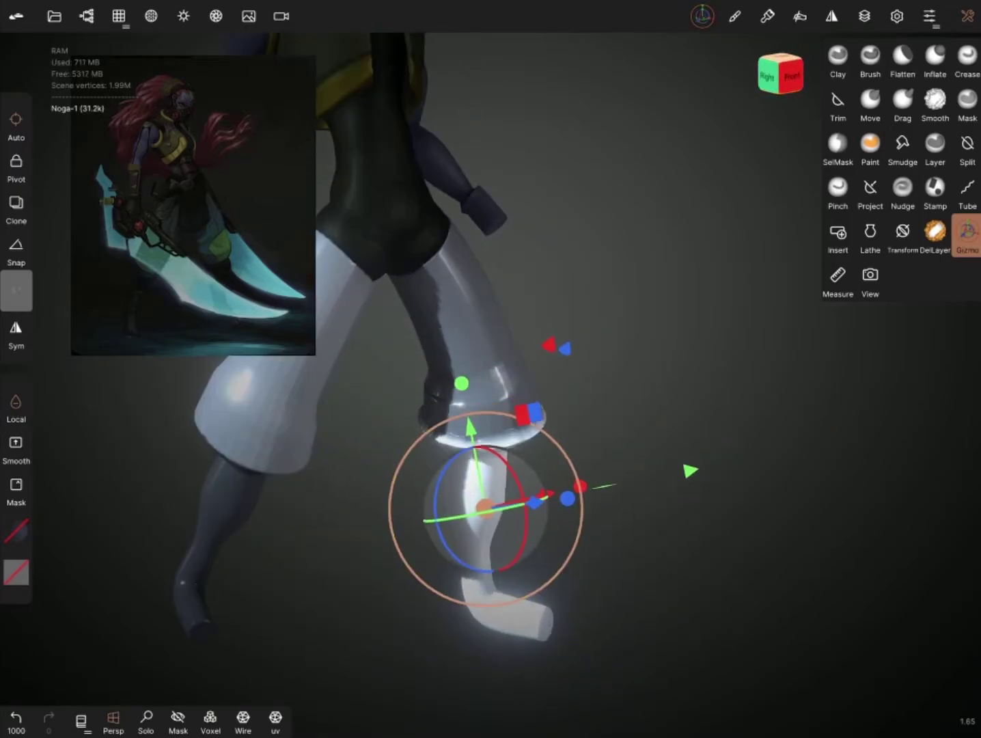
Step: Push the Noga-1 lower leg into a boot shape with the Move brush
click(791, 76)
click(871, 103)
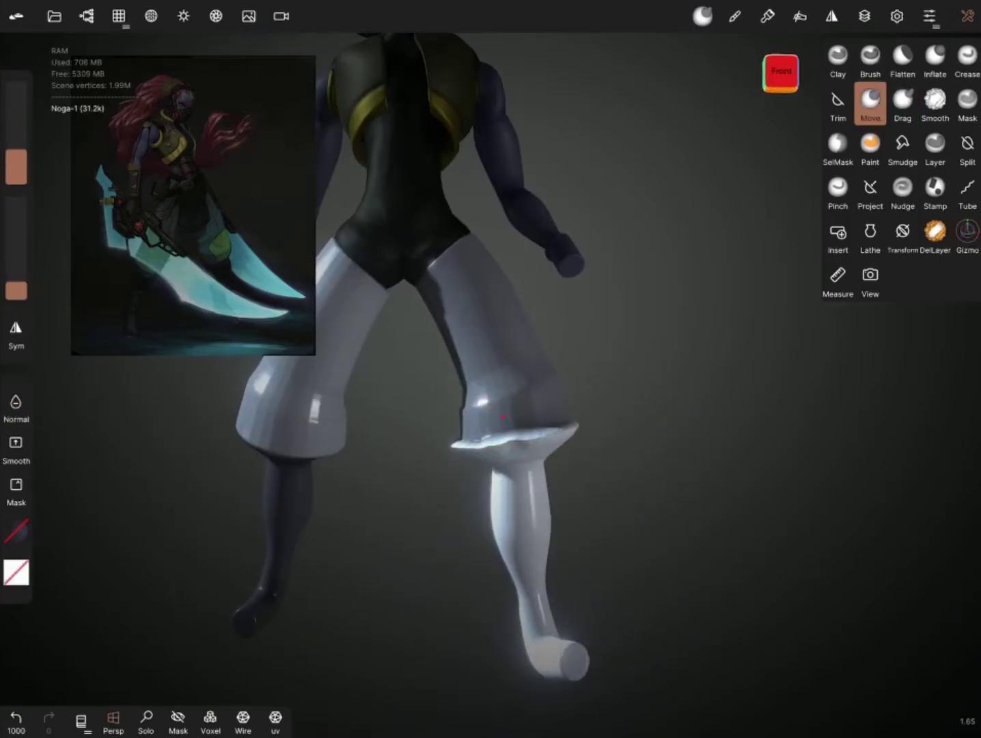
mouse_move(533, 393)
middle_down()
mouse_move(486, 416)
mouse_move(591, 401)
mouse_move(615, 602)
mouse_move(587, 455)
mouse_move(651, 354)
mouse_move(546, 454)
mouse_move(526, 499)
mouse_move(630, 445)
middle_up()
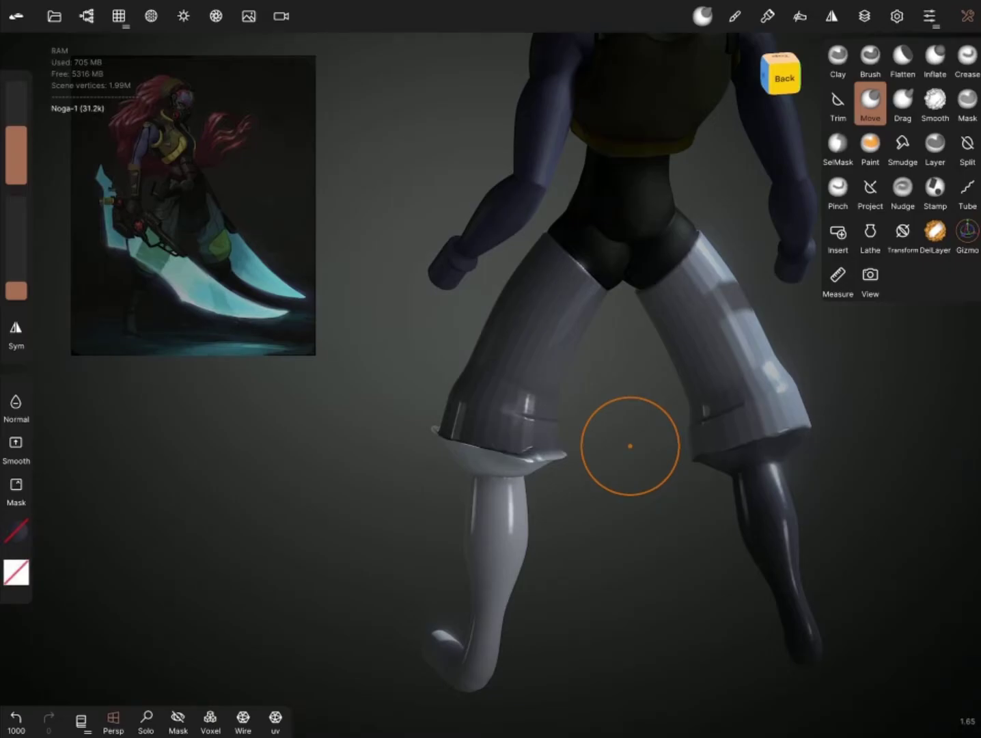
mouse_move(630, 446)
middle_down()
mouse_move(478, 471)
mouse_move(609, 329)
mouse_move(509, 416)
mouse_move(431, 446)
mouse_move(445, 486)
mouse_move(627, 515)
mouse_move(574, 469)
middle_up()
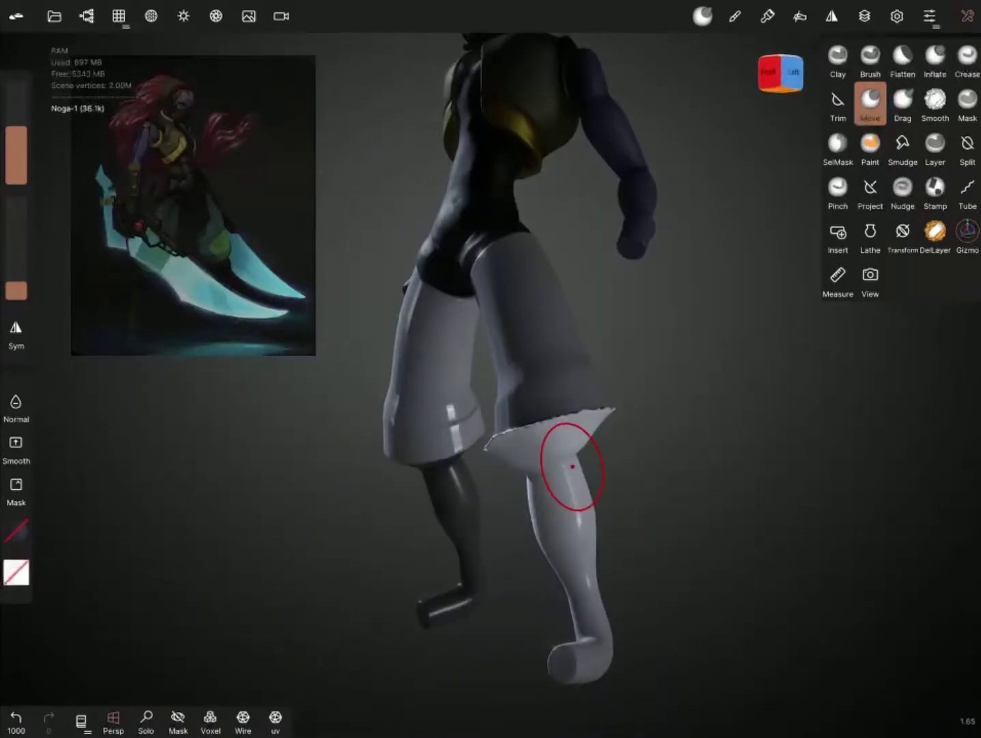
Step: Flatten the Noga-1 cuff into a flared opening above the lower leg
click(903, 59)
mouse_move(581, 410)
middle_down()
mouse_move(743, 491)
mouse_move(874, 340)
mouse_move(389, 427)
mouse_move(375, 455)
mouse_move(521, 460)
mouse_move(589, 514)
middle_up()
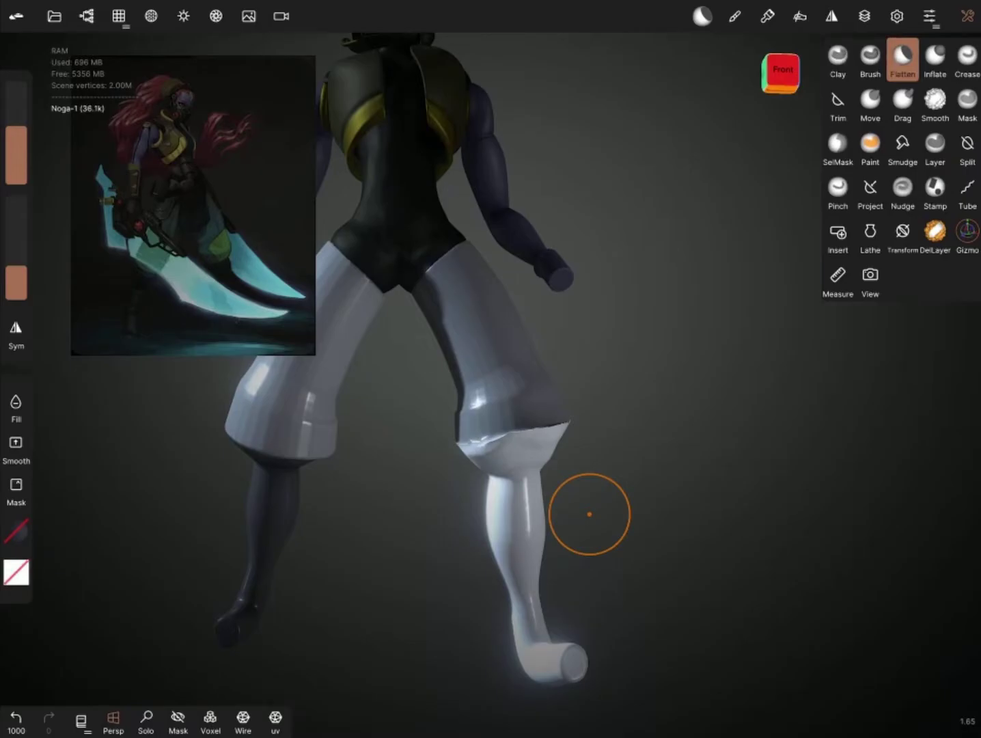
mouse_move(589, 513)
mouse_down()
mouse_move(771, 530)
mouse_move(711, 540)
mouse_up()
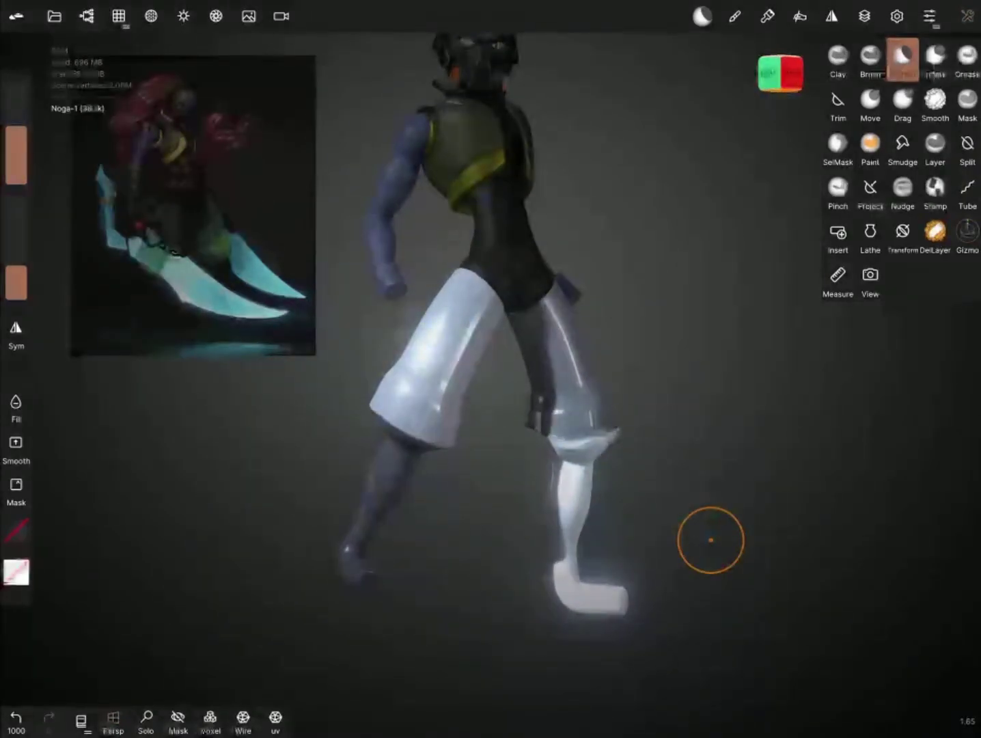
click(438, 401)
mouse_move(437, 401)
mouse_down()
mouse_move(436, 432)
mouse_move(727, 353)
mouse_up()
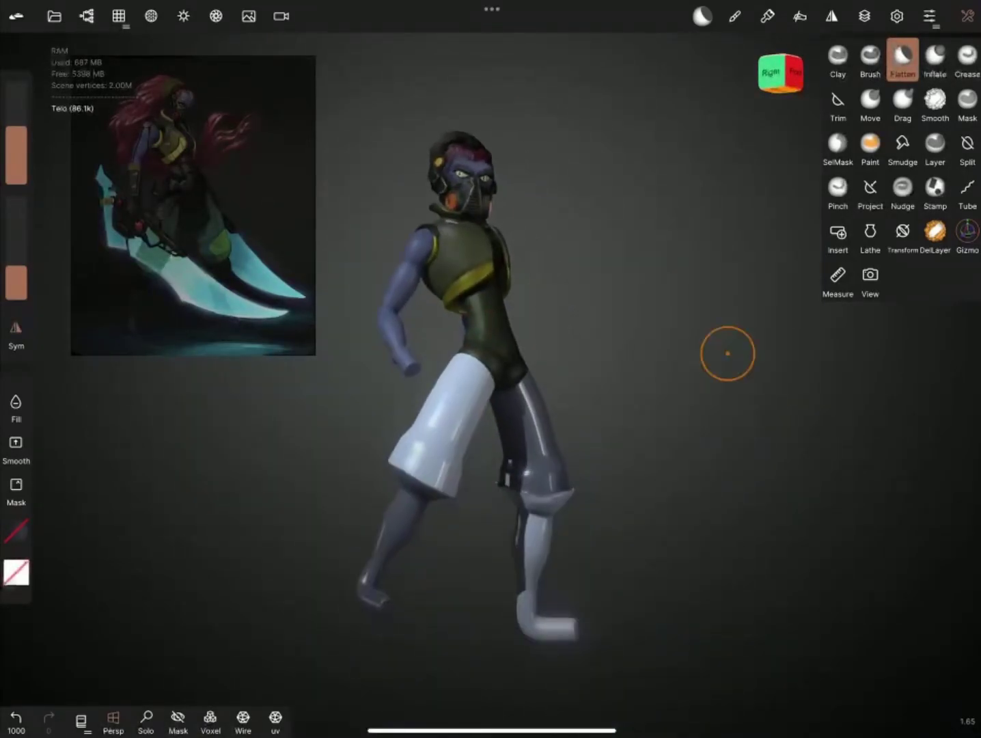
Step: Paint the lower right leg a dark colour
click(526, 511)
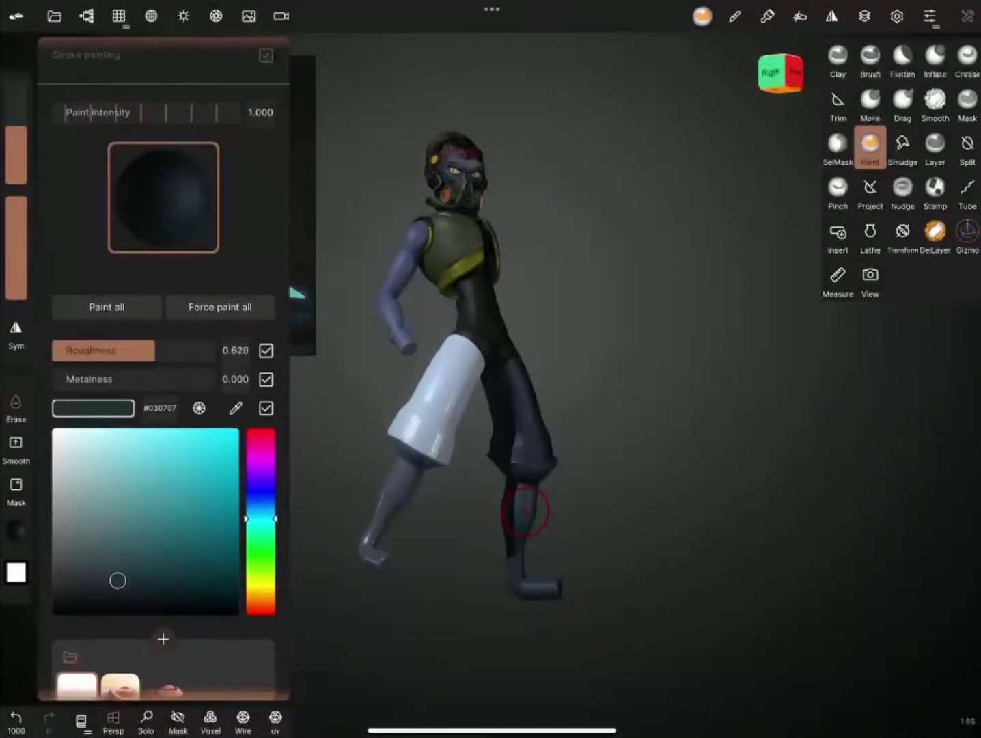
click(395, 497)
click(838, 144)
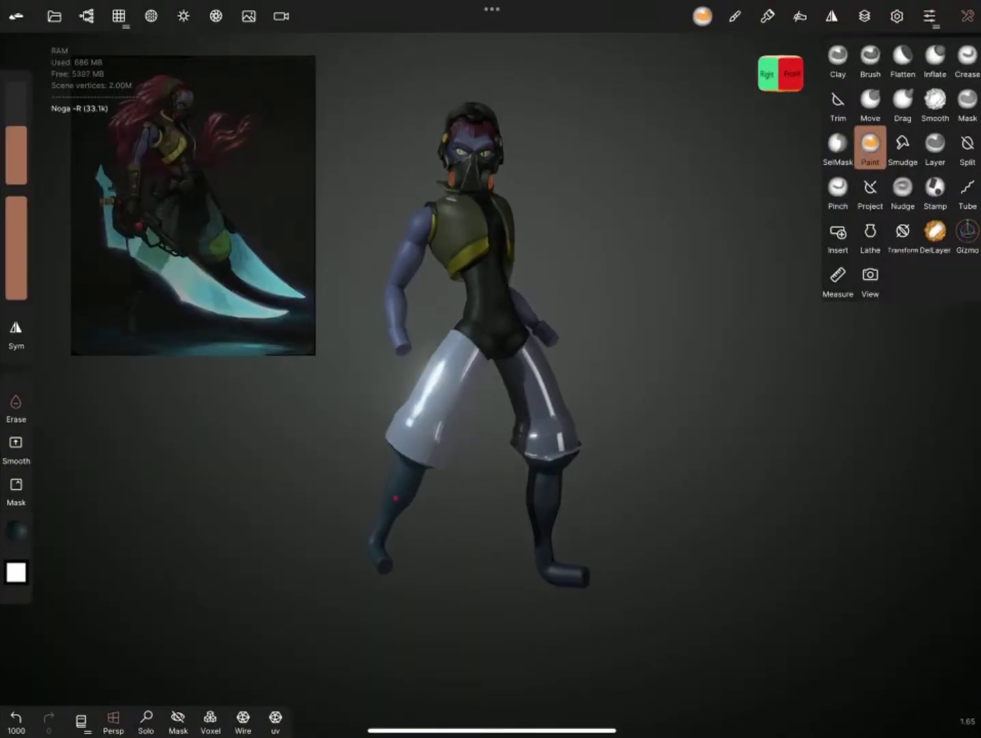
drag(683, 328, 784, 328)
Step: Isolate the left trouser leg with SelMask and paint it all dark teal
click(838, 144)
click(701, 16)
drag(115, 621, 131, 619)
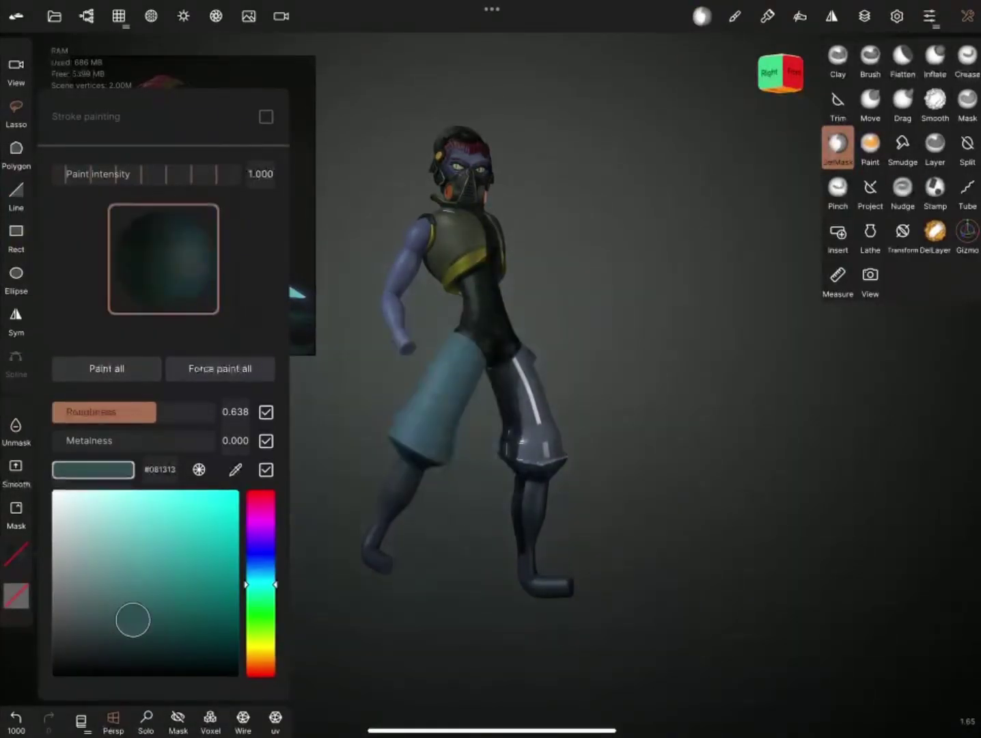
click(163, 259)
click(702, 16)
Step: Isolate the right trouser leg and paint it all dark teal as well
click(838, 143)
click(201, 525)
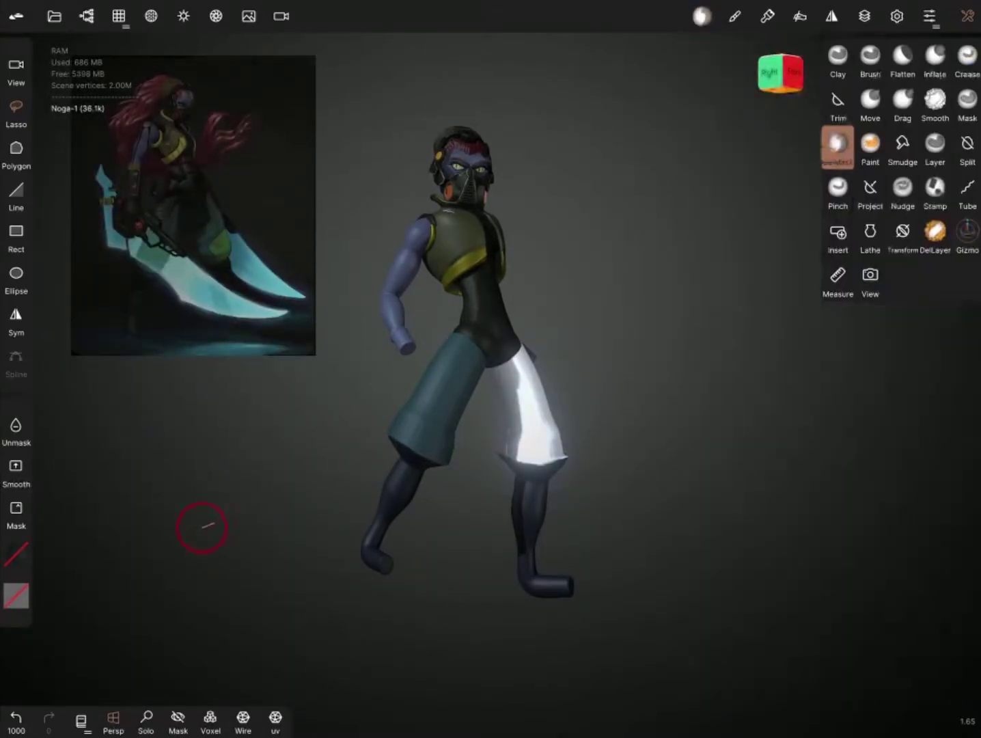
click(702, 16)
click(153, 367)
drag(615, 478, 375, 499)
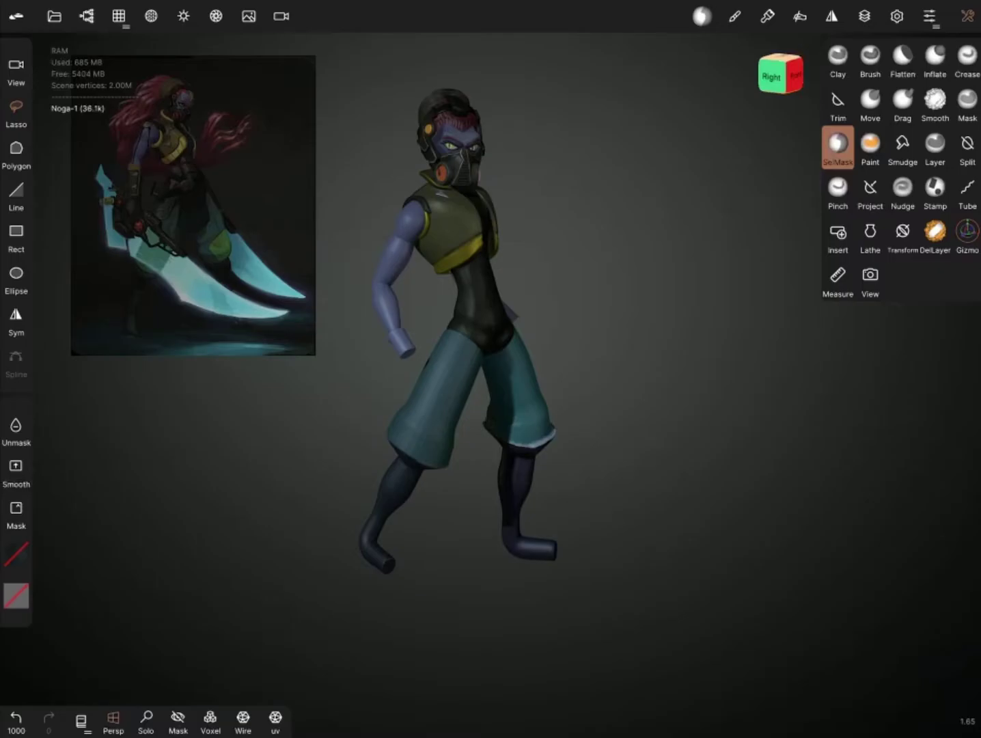
click(870, 143)
Step: Make the Chast_Masky mask part active and undo an accidental move of it
mouse_move(615, 410)
mouse_down()
mouse_move(547, 410)
mouse_move(519, 397)
mouse_up()
click(437, 325)
click(838, 188)
scroll(586, 610, up, 3)
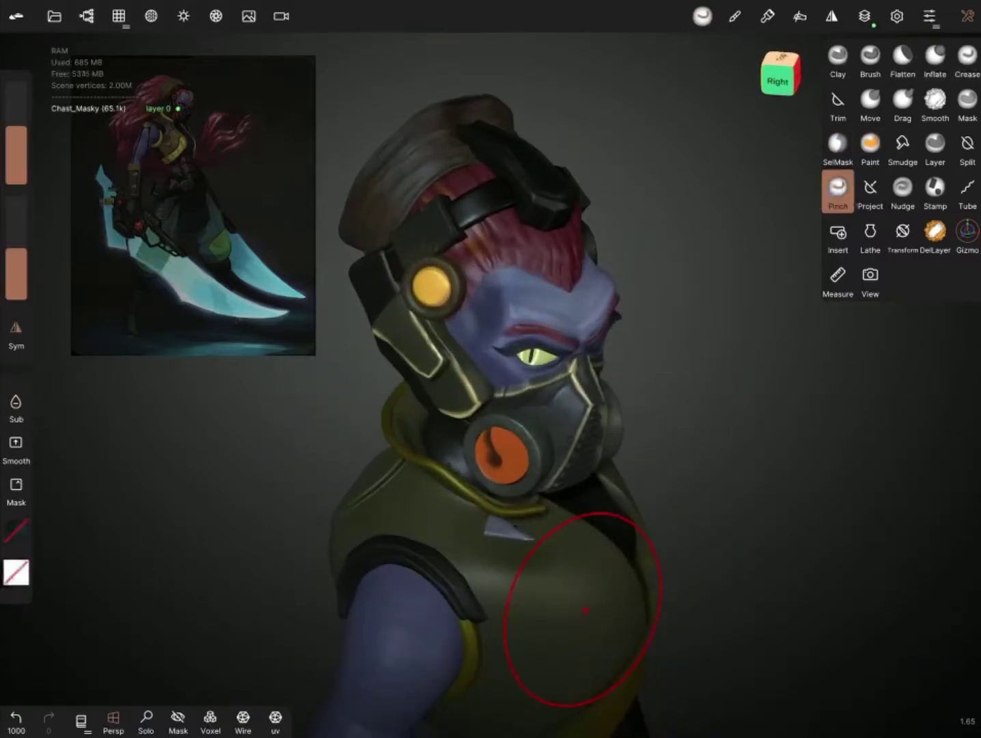
click(968, 231)
drag(492, 351, 587, 363)
click(16, 718)
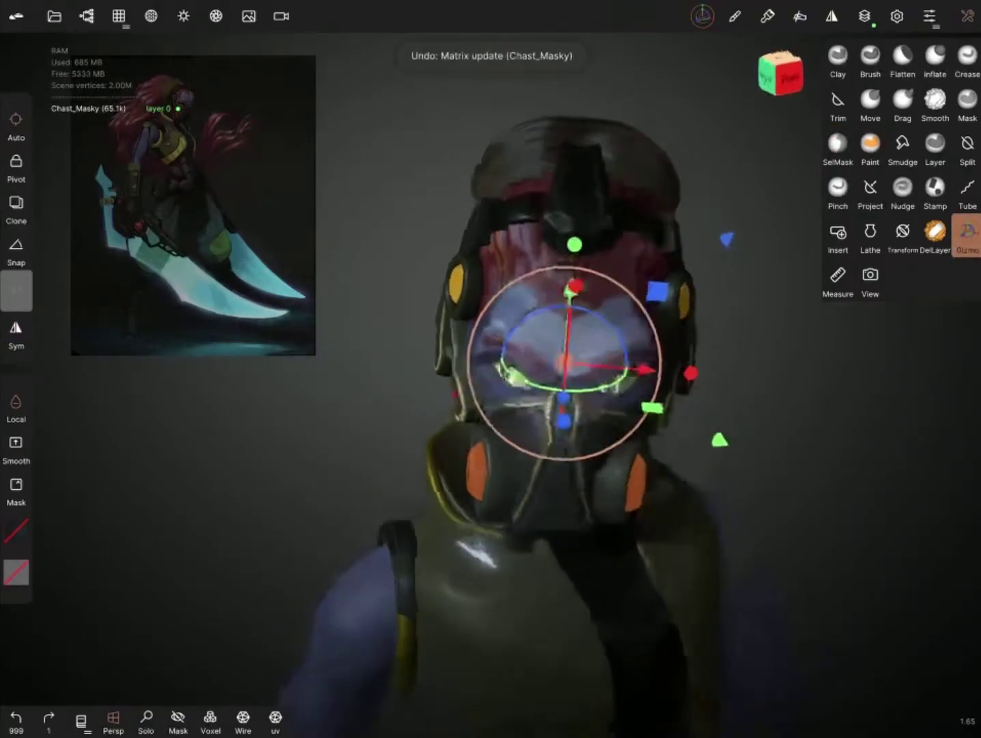
Step: Separate Chast_Masky in the Scene panel and move one piece off the head
click(86, 15)
scroll(163, 273, up, 10)
scroll(164, 369, down, 10)
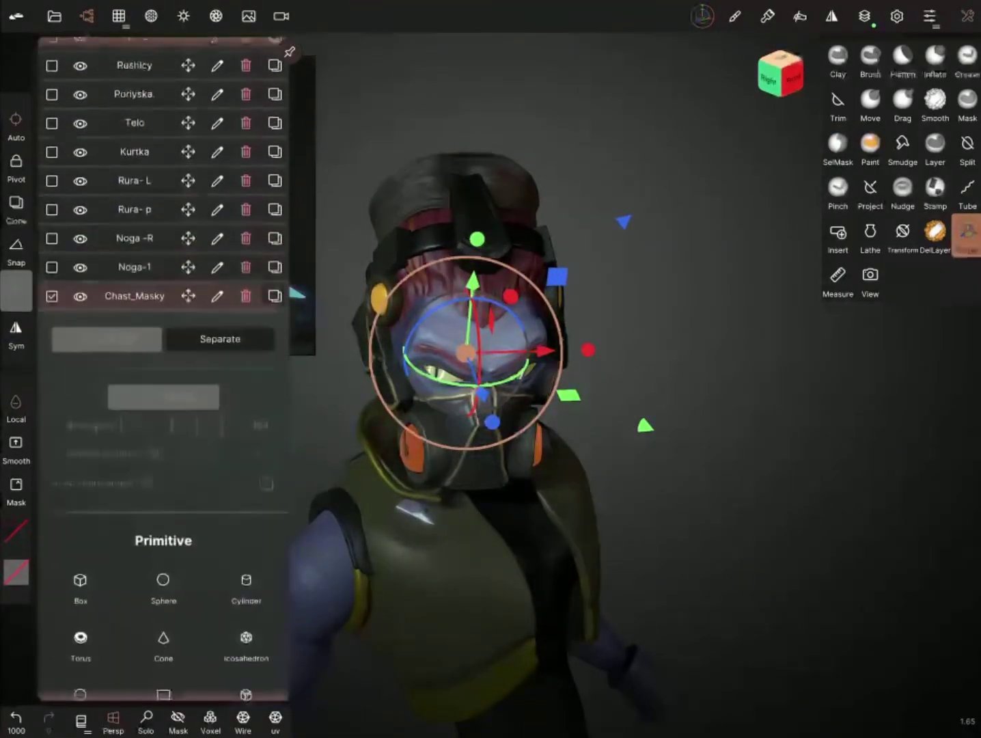
drag(466, 353, 147, 398)
drag(307, 335, 342, 335)
click(344, 338)
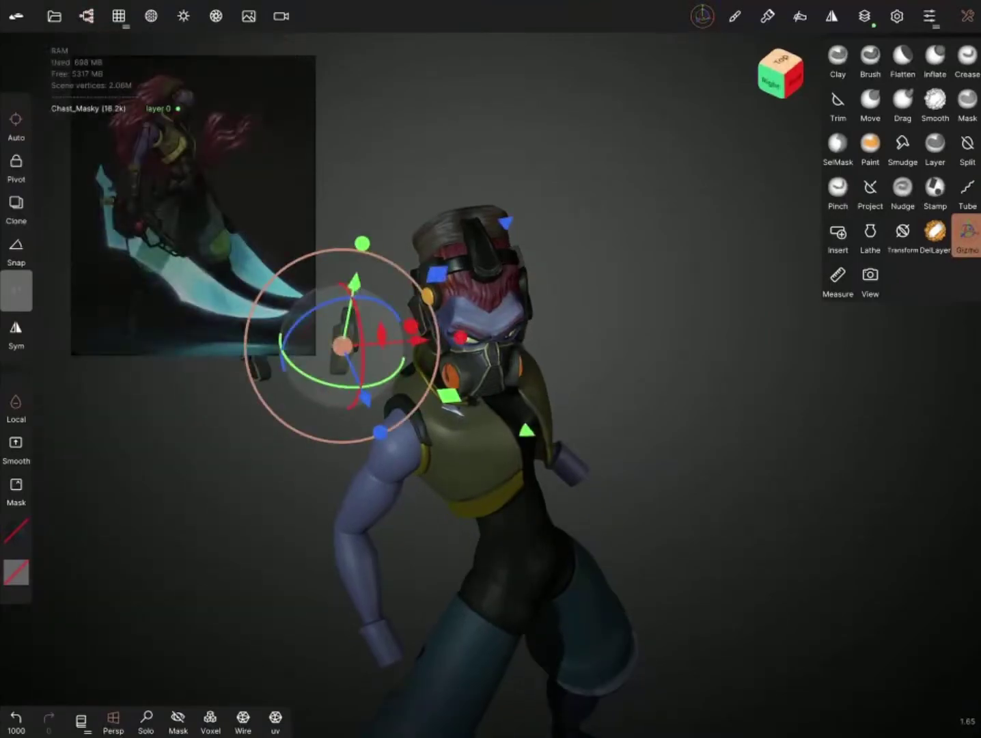
click(86, 16)
click(135, 480)
click(86, 16)
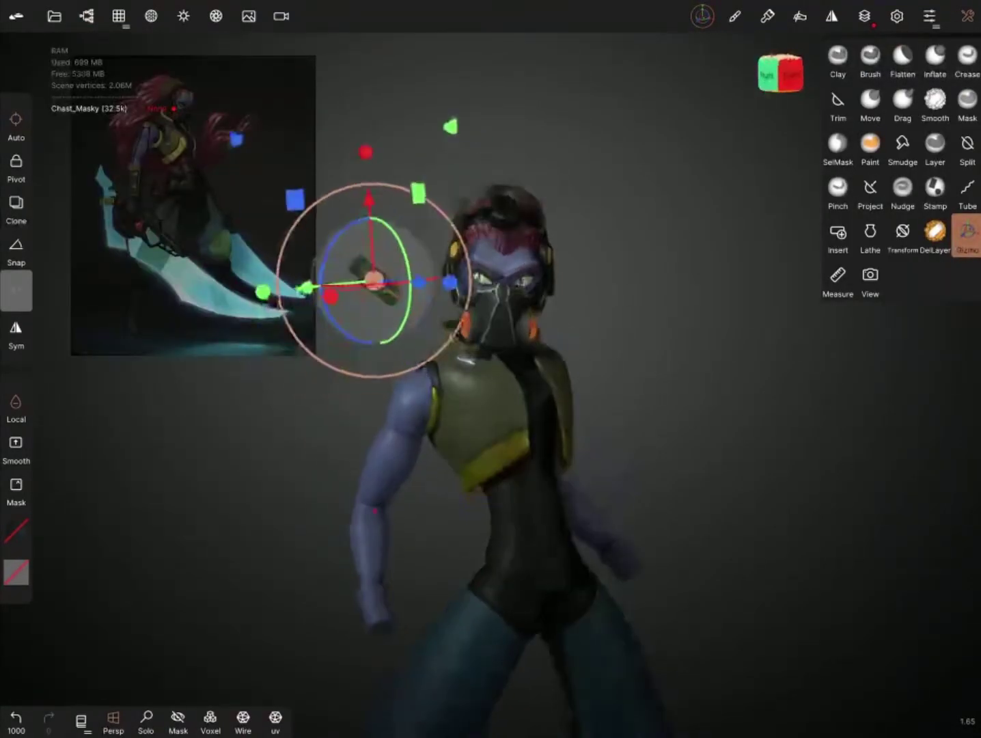
mouse_move(615, 410)
mouse_down()
mouse_move(519, 423)
mouse_move(546, 410)
mouse_up()
click(15, 718)
Step: Place the detached piece beside the head and rotate it into a new orientation
mouse_move(683, 546)
mouse_down()
mouse_move(615, 479)
mouse_move(600, 437)
mouse_up()
drag(752, 547, 751, 424)
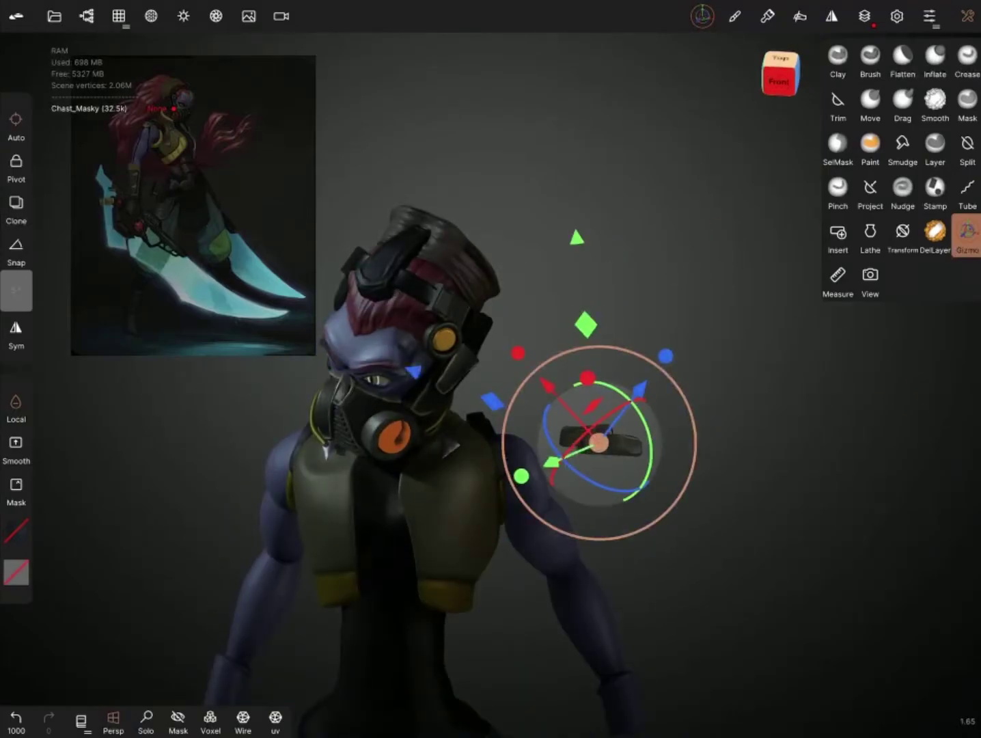
mouse_move(752, 546)
mouse_down()
mouse_move(724, 465)
mouse_move(711, 478)
mouse_up()
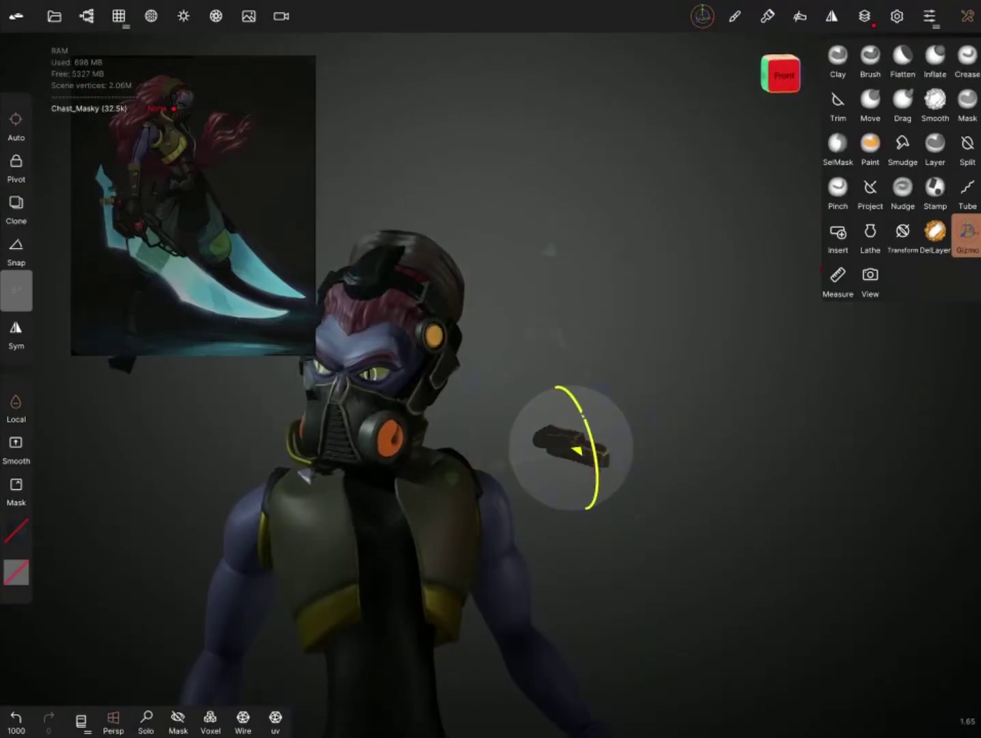
click(16, 718)
drag(615, 478, 546, 410)
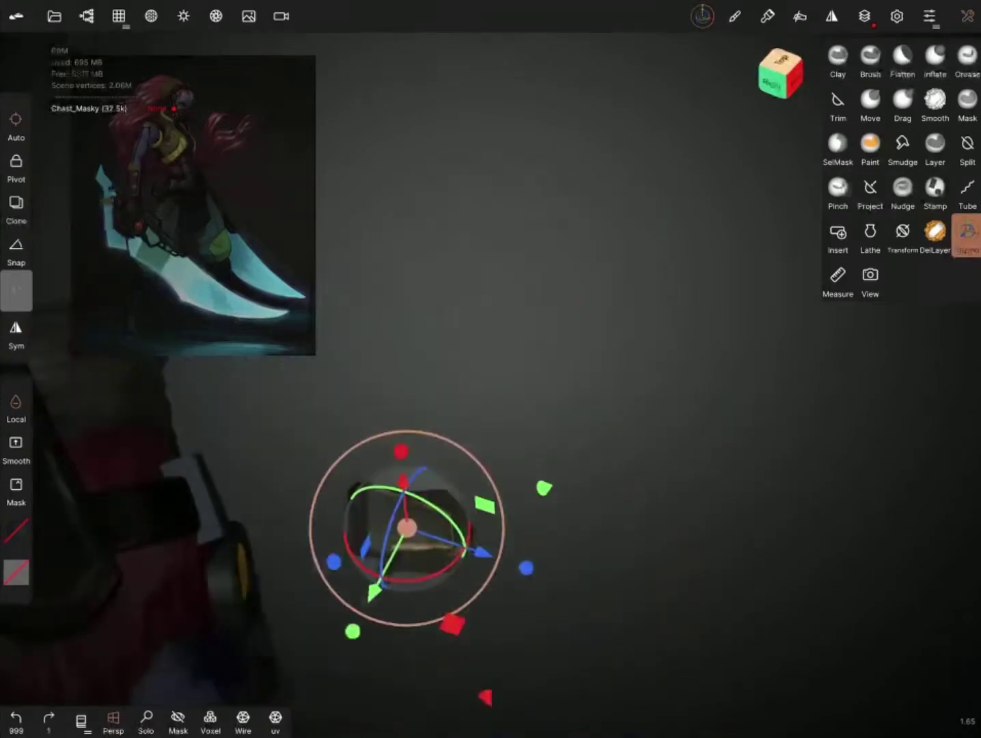
mouse_move(684, 547)
mouse_down()
mouse_move(670, 478)
mouse_move(684, 533)
mouse_move(697, 520)
mouse_move(670, 479)
mouse_up()
drag(513, 423, 514, 478)
Step: Move the detached piece down onto the left shoulder and check its placement
mouse_move(683, 547)
mouse_down()
mouse_move(690, 506)
mouse_move(656, 492)
mouse_up()
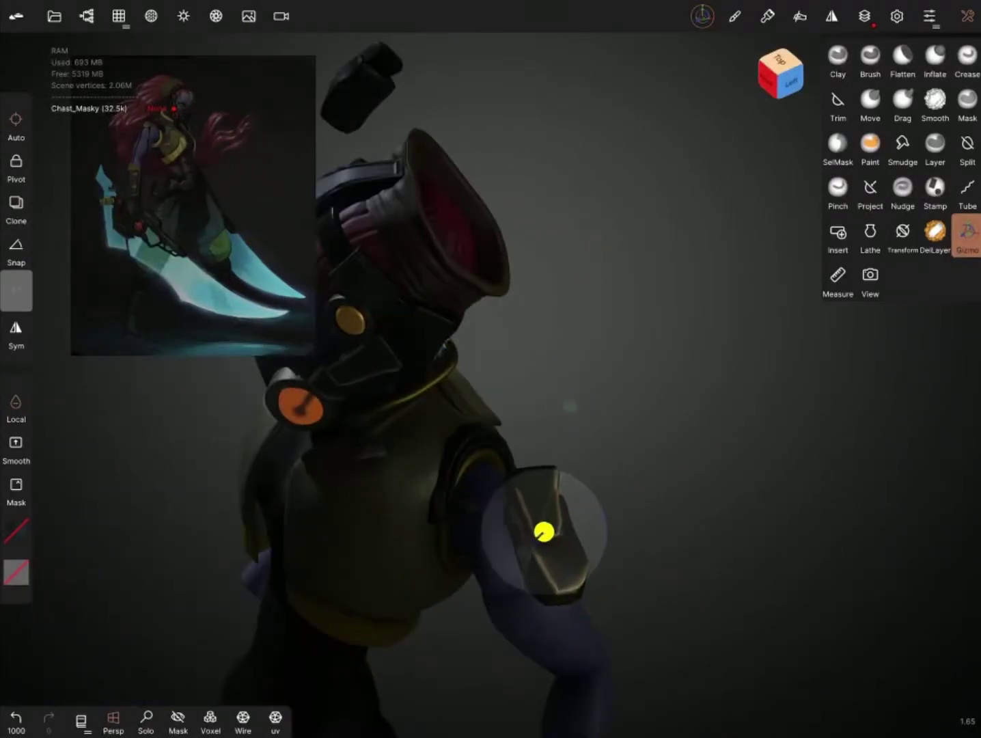
mouse_move(544, 532)
mouse_down()
mouse_move(395, 438)
mouse_move(410, 478)
mouse_up()
mouse_move(478, 479)
mouse_down()
mouse_move(595, 523)
mouse_move(649, 478)
mouse_up()
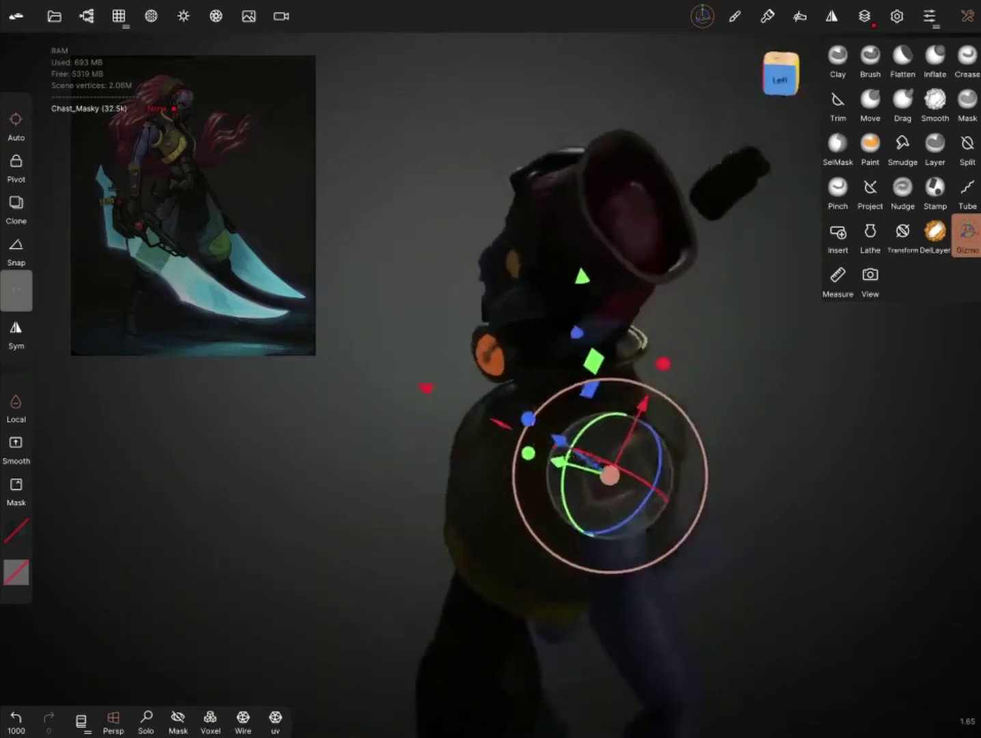
mouse_move(683, 547)
mouse_down()
mouse_move(615, 478)
mouse_move(649, 492)
mouse_up()
click(734, 15)
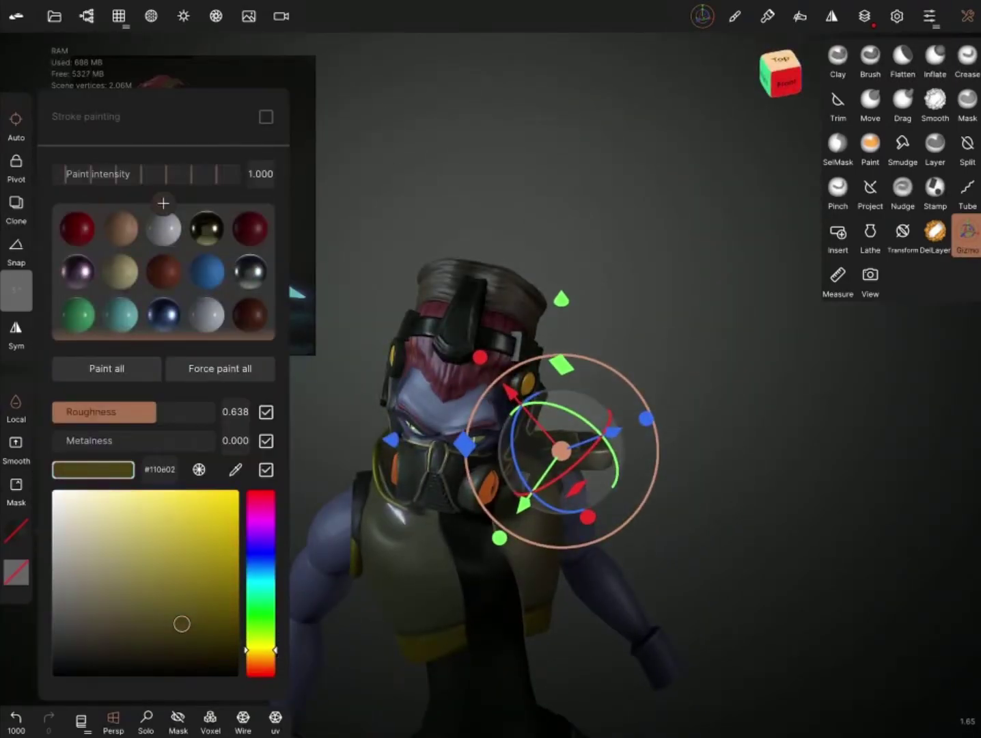
Step: Paint the whole shoulder piece bright yellow with Paint all
drag(182, 624, 239, 576)
click(107, 368)
mouse_move(614, 479)
mouse_down()
mouse_move(410, 451)
mouse_move(547, 410)
mouse_move(478, 376)
mouse_up()
click(870, 103)
Step: Inspect the shoulders from behind and reselect the shoulder piece with the Gizmo tool
drag(421, 589, 537, 475)
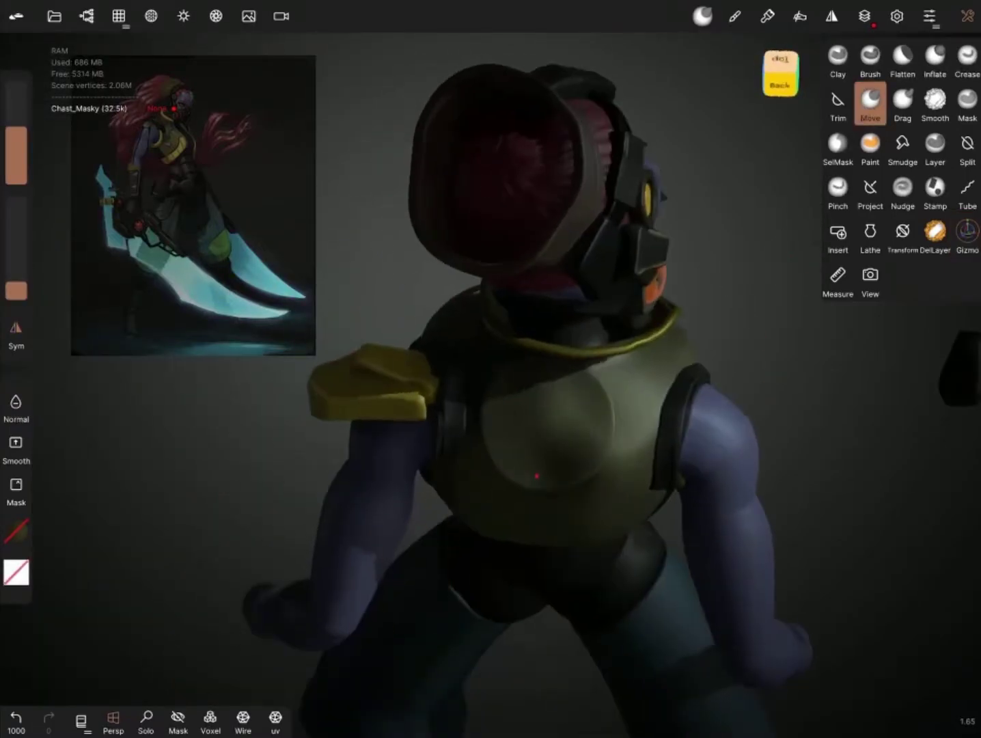
mouse_move(430, 405)
mouse_down()
mouse_move(378, 527)
mouse_move(350, 478)
mouse_move(347, 372)
mouse_move(384, 490)
mouse_up()
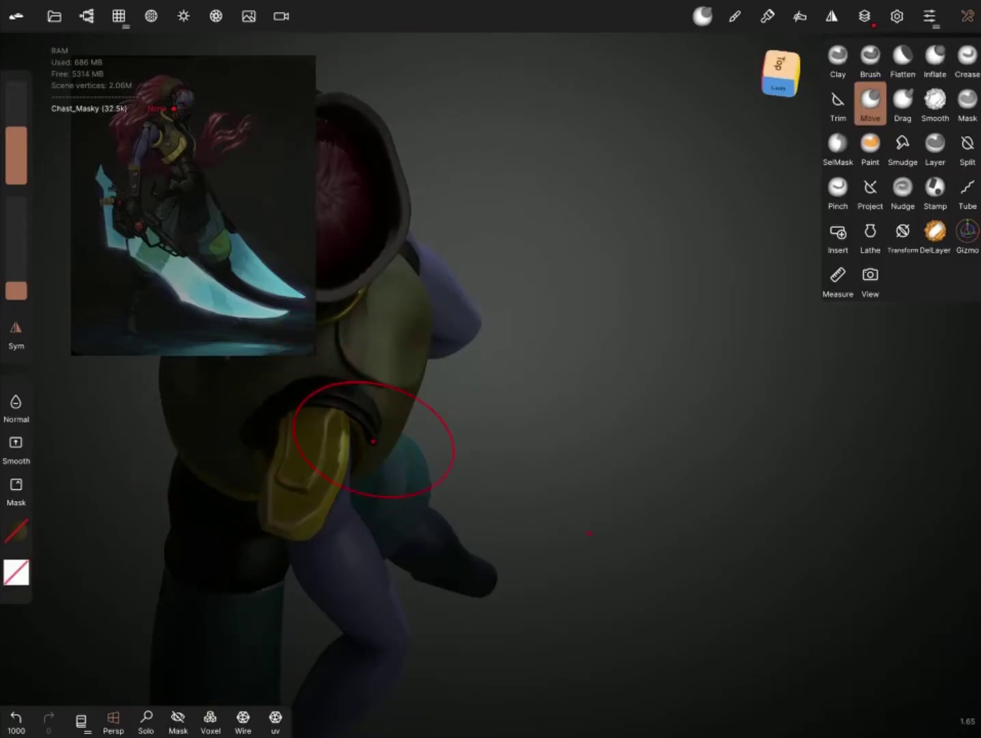
mouse_move(373, 441)
mouse_down()
mouse_move(306, 422)
mouse_move(332, 376)
mouse_move(284, 597)
mouse_up()
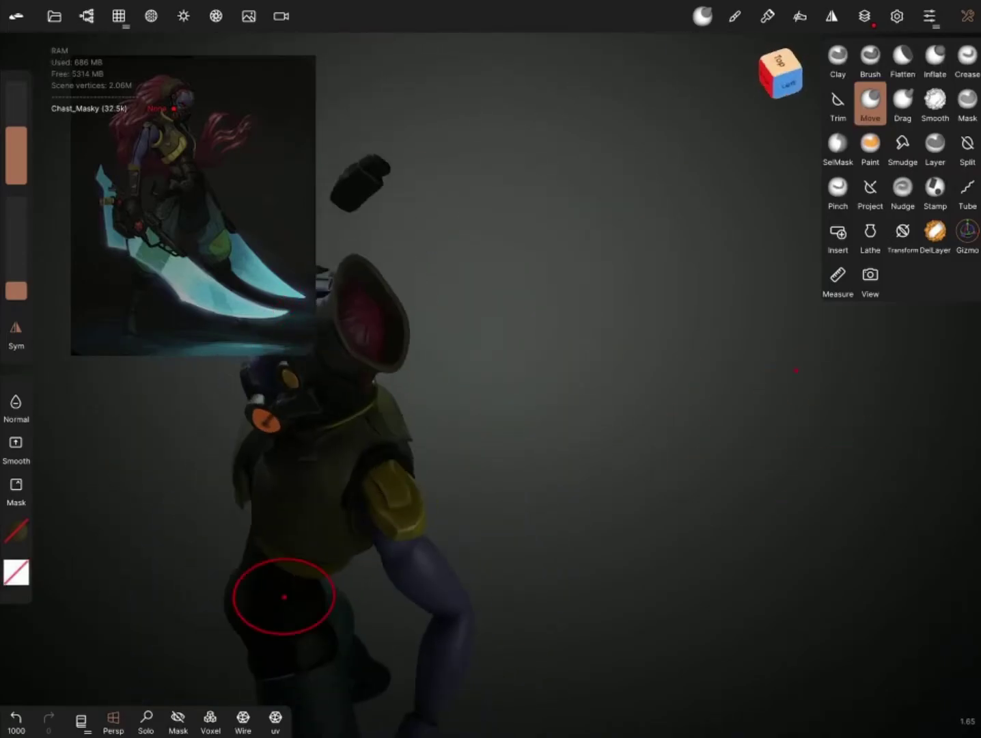
click(787, 83)
click(967, 232)
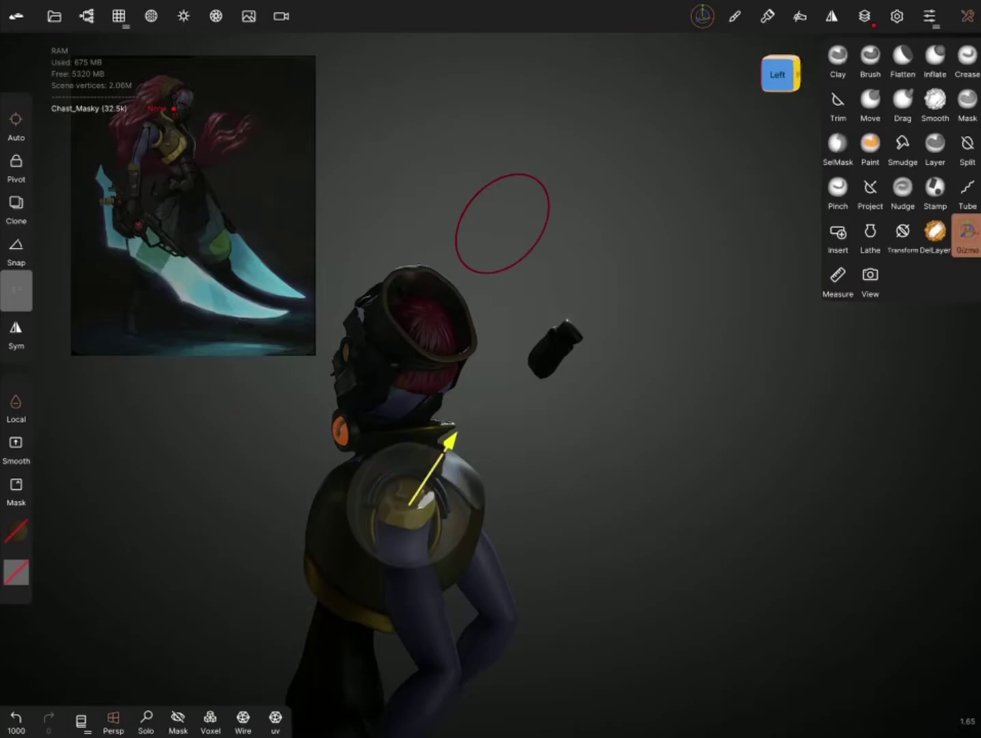
drag(502, 222, 410, 233)
click(629, 392)
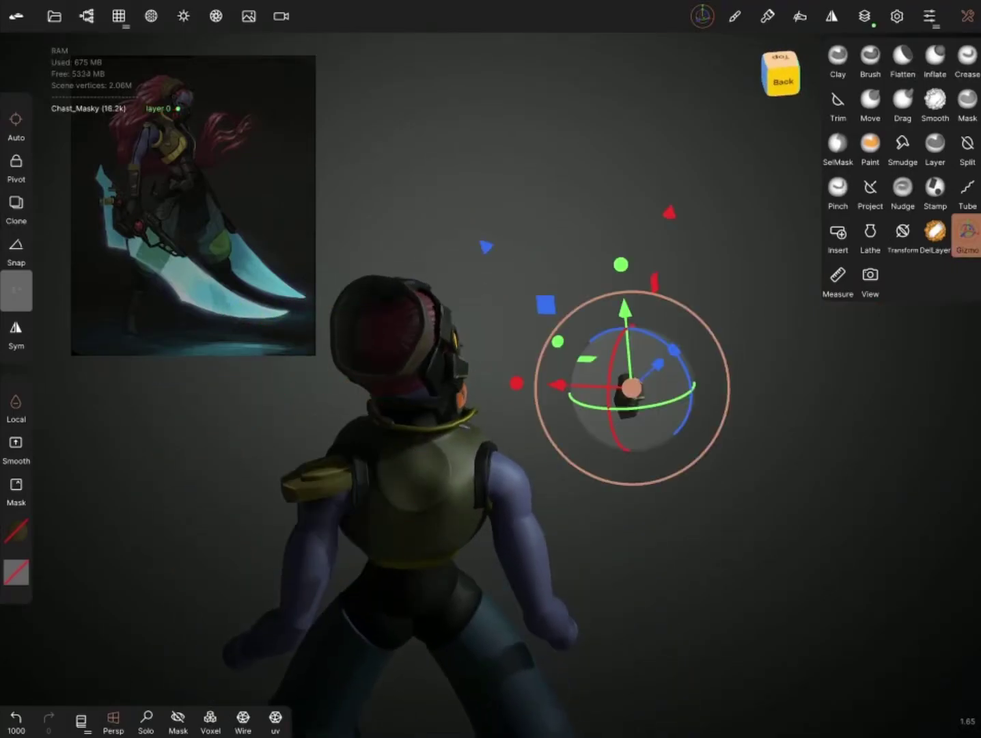
click(86, 16)
click(134, 431)
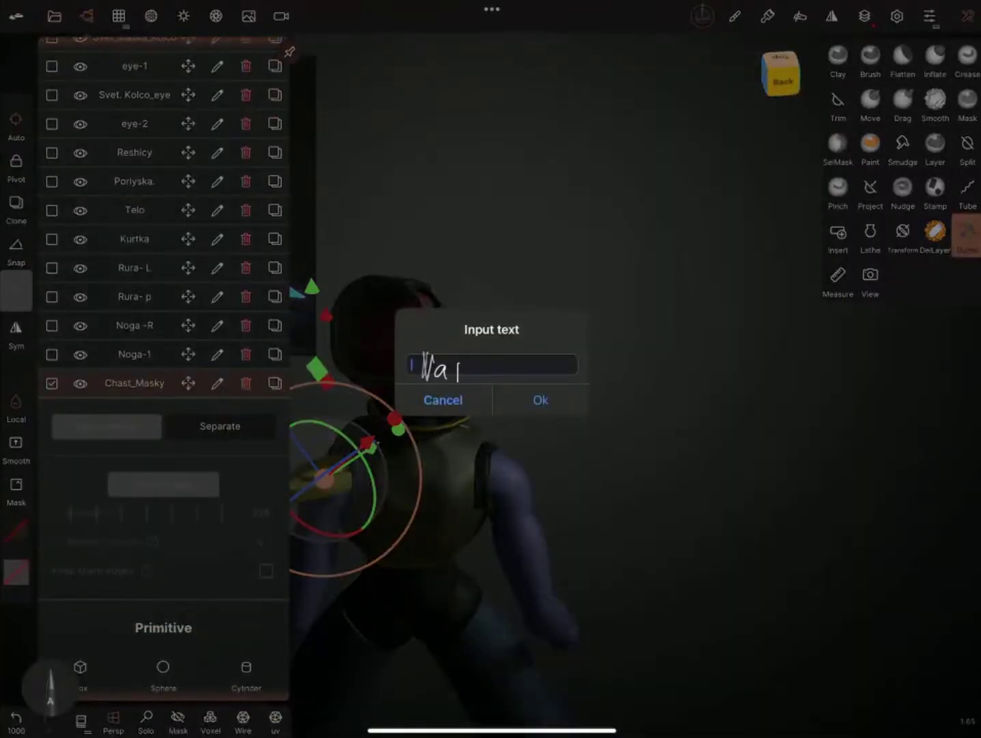
text(Naplechnik-L)
key(Return)
click(86, 15)
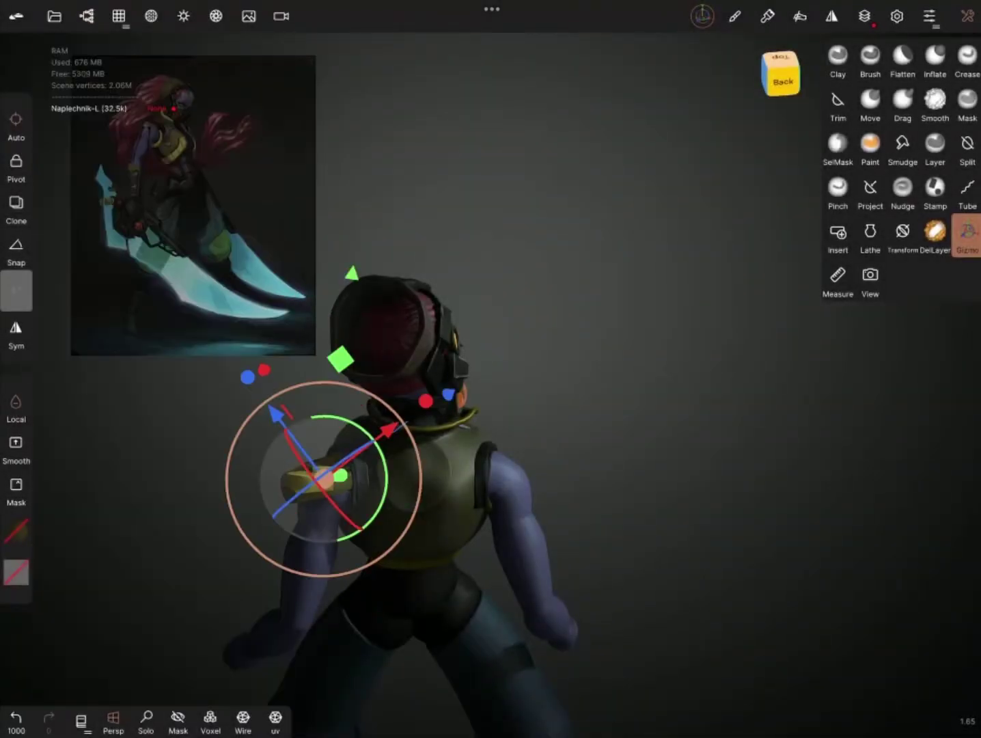
click(832, 16)
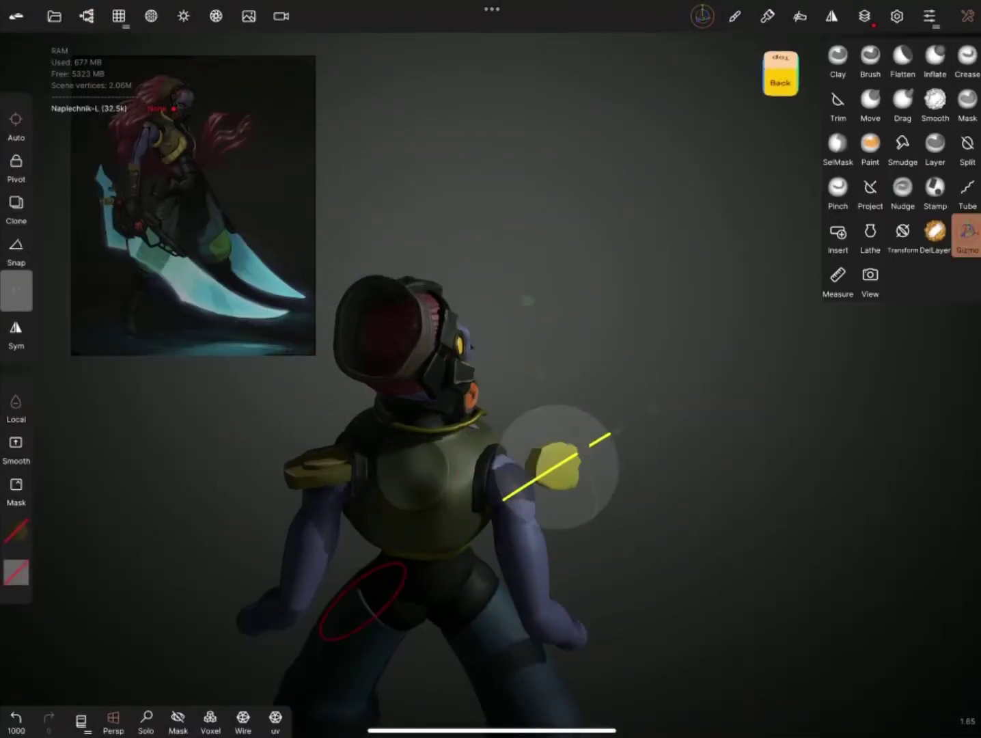
drag(717, 341, 513, 355)
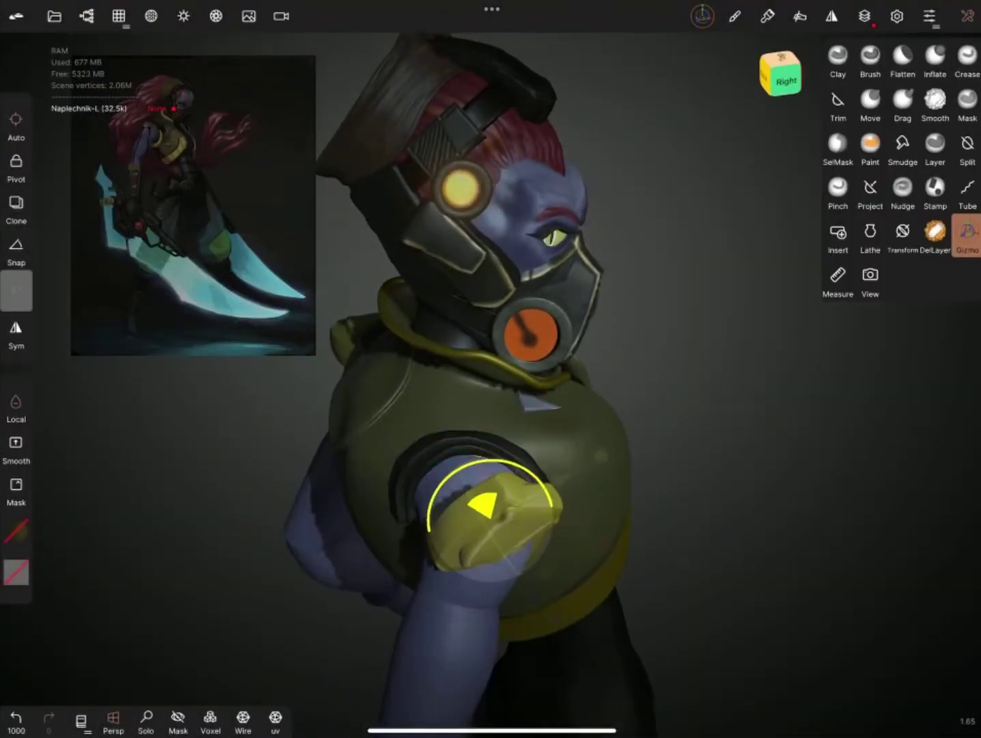
drag(513, 410, 717, 410)
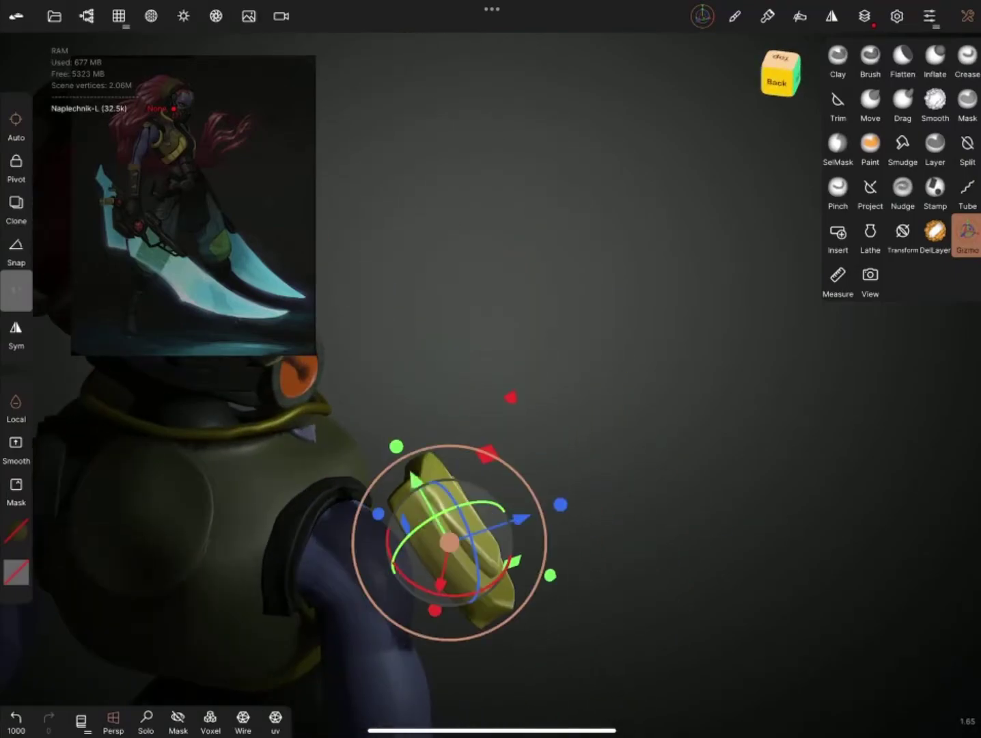
drag(615, 273, 615, 410)
drag(476, 577, 448, 423)
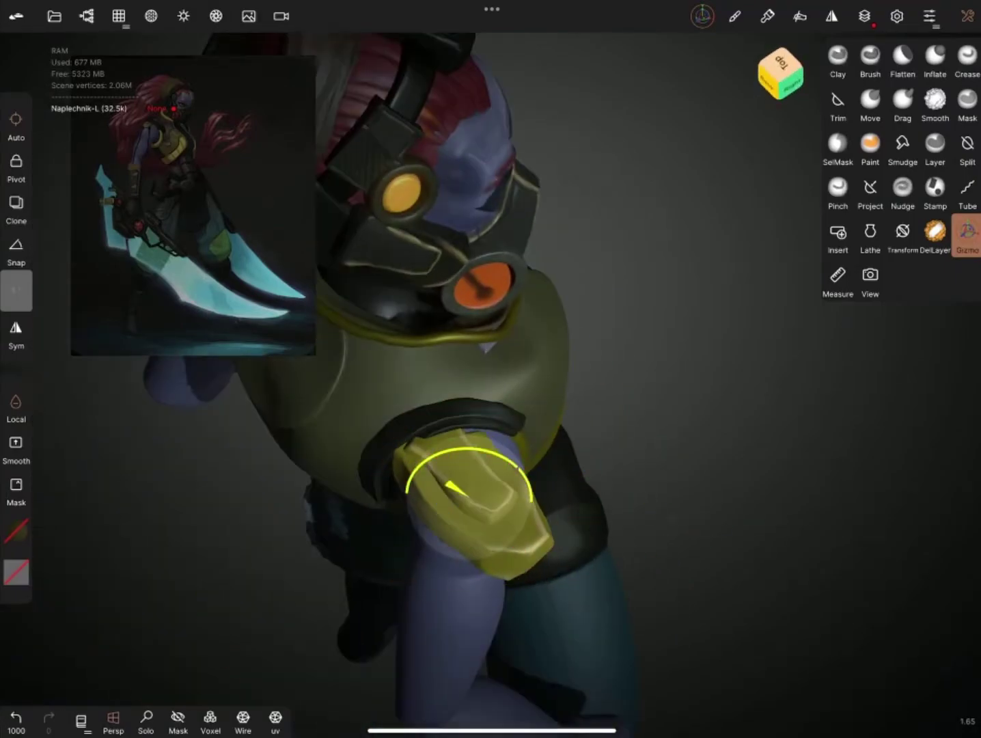
drag(684, 410, 615, 444)
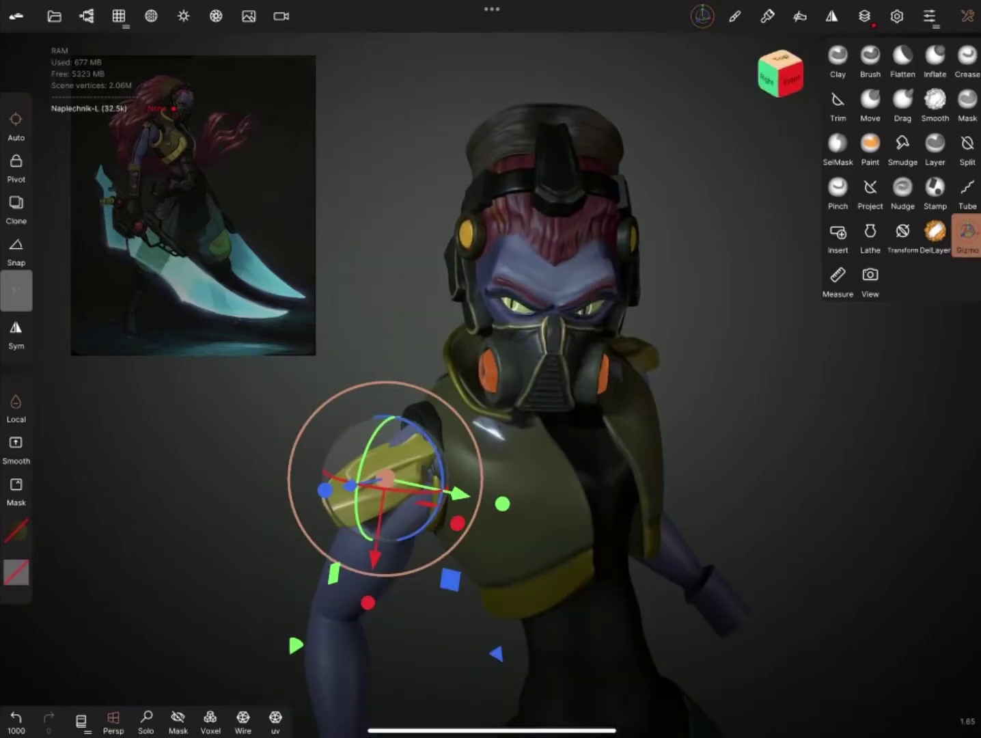
mouse_move(486, 522)
mouse_down()
mouse_move(579, 601)
mouse_move(599, 570)
mouse_up()
scroll(601, 615, up, 5)
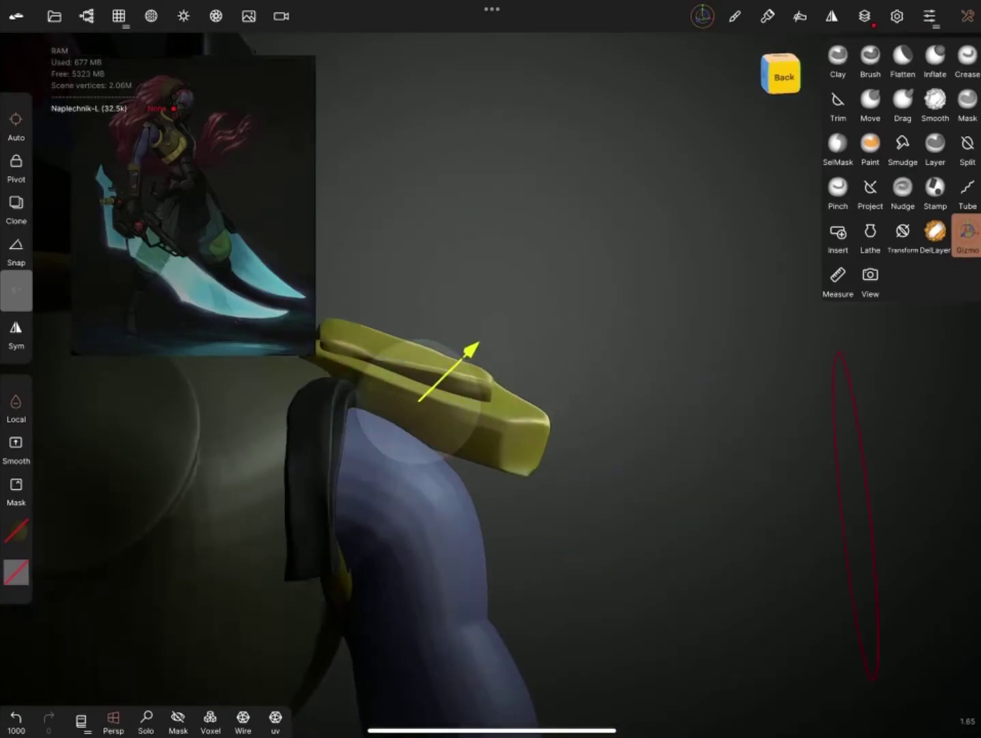
mouse_move(614, 478)
mouse_down()
mouse_move(478, 444)
mouse_move(519, 444)
mouse_move(574, 328)
mouse_up()
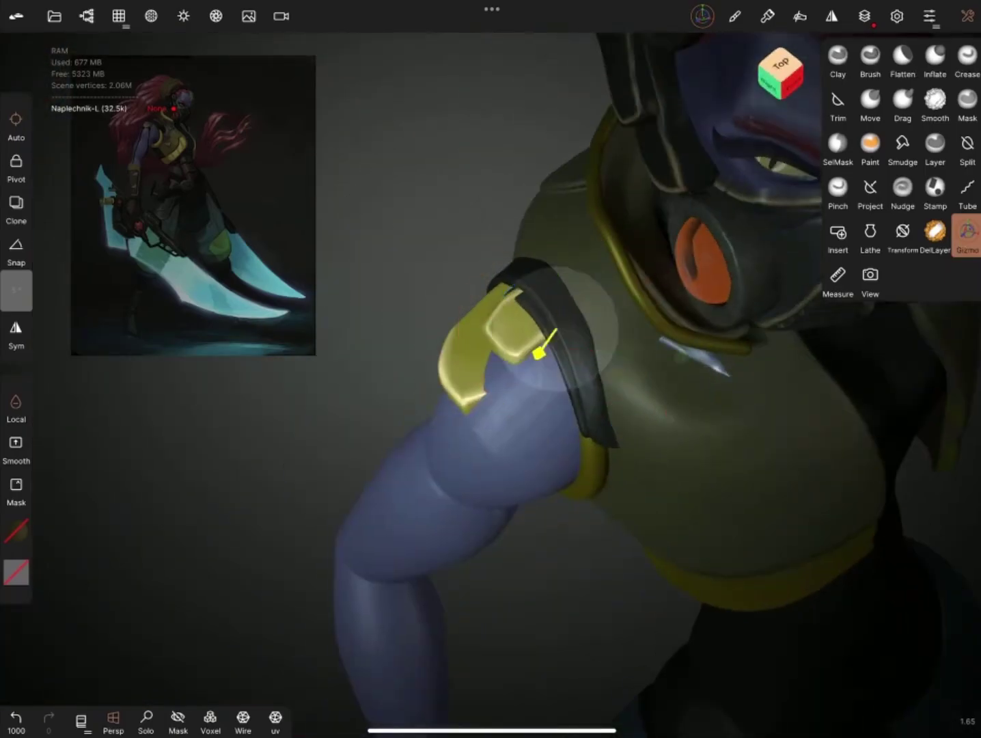
drag(484, 387, 519, 410)
click(870, 99)
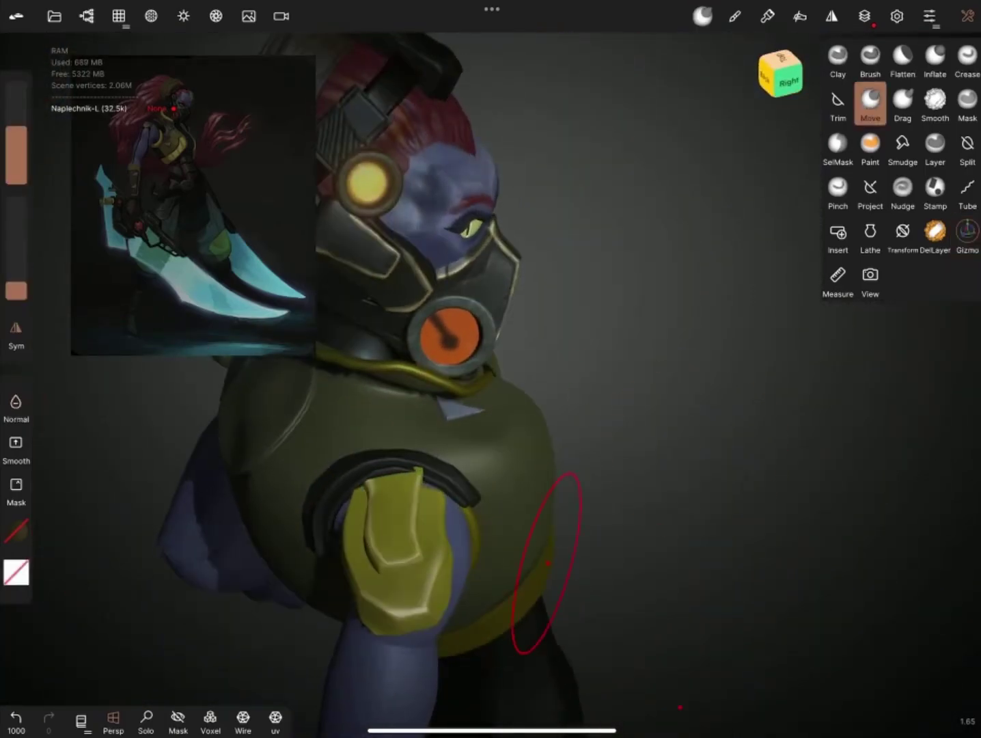
drag(416, 537, 775, 366)
mouse_move(398, 489)
mouse_down()
mouse_move(361, 514)
mouse_move(471, 547)
mouse_move(416, 471)
mouse_move(675, 436)
mouse_move(479, 410)
mouse_up()
click(902, 58)
mouse_move(373, 416)
mouse_down()
mouse_move(516, 492)
mouse_move(453, 463)
mouse_up()
click(870, 99)
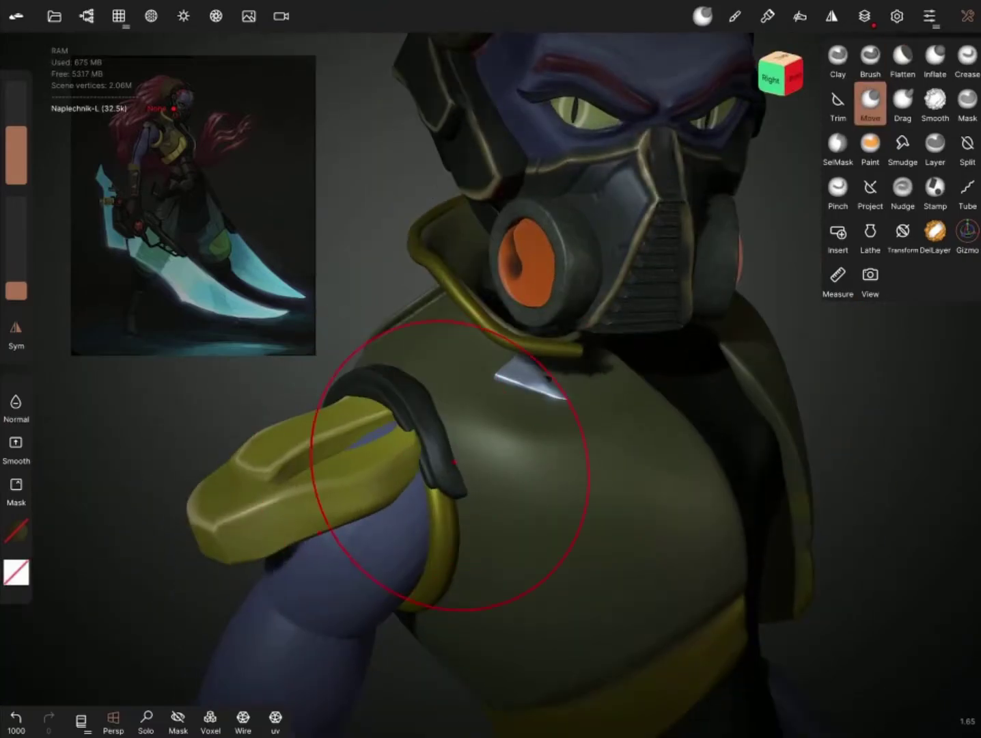
scroll(369, 453, down, 5)
scroll(369, 453, down, 5)
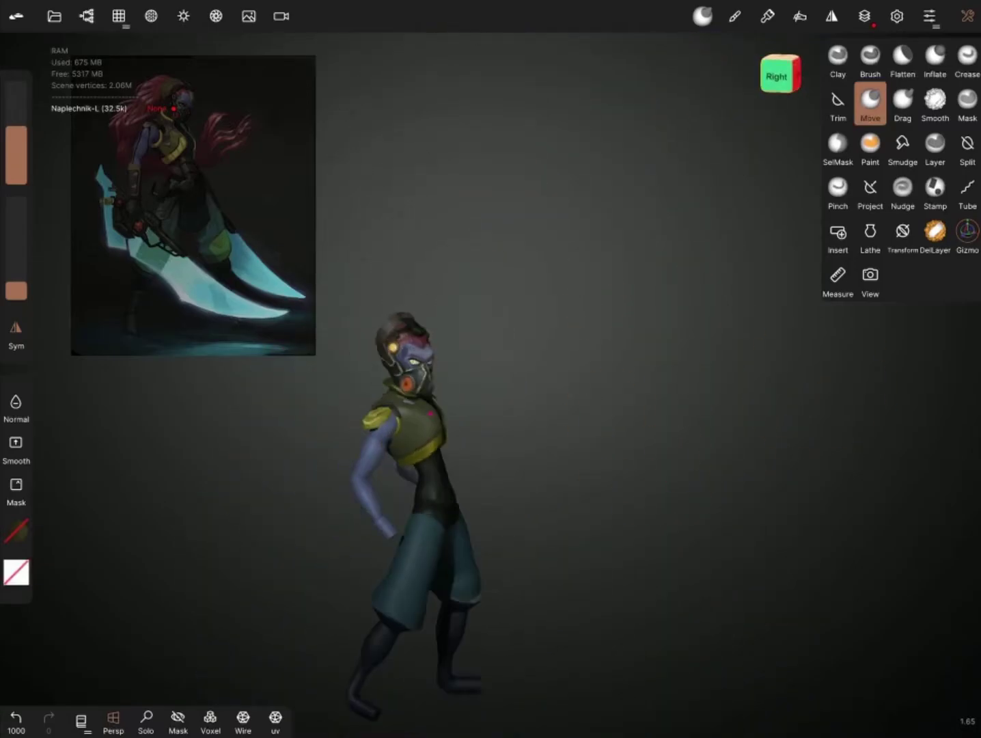
drag(738, 451, 640, 454)
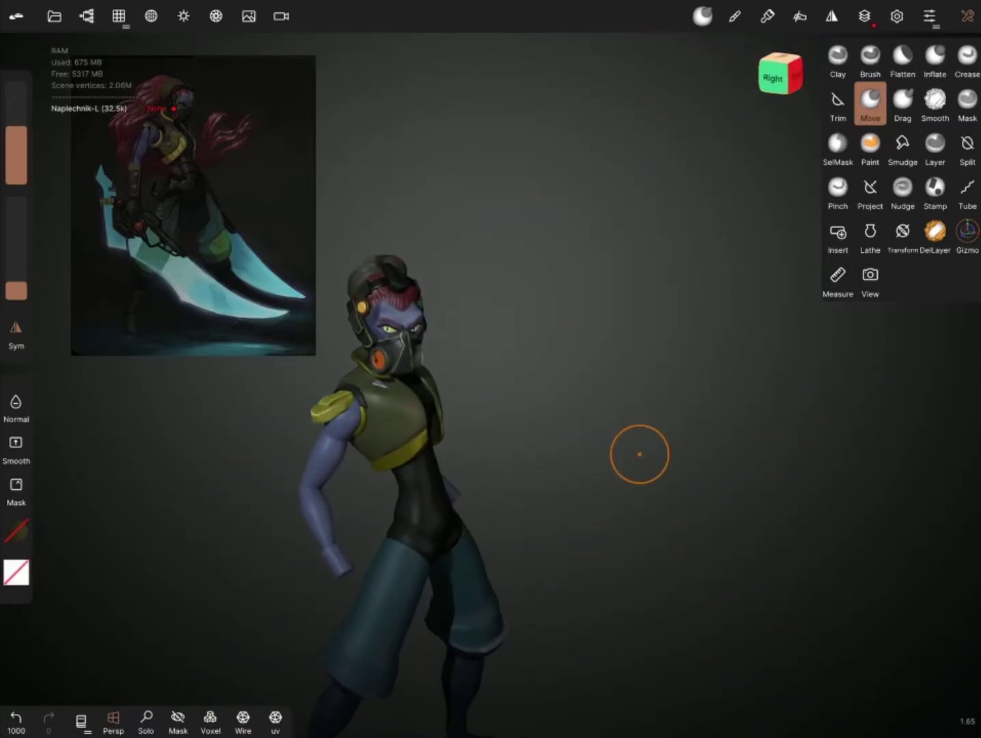
mouse_move(528, 542)
mouse_down()
mouse_move(709, 478)
mouse_move(810, 398)
mouse_up()
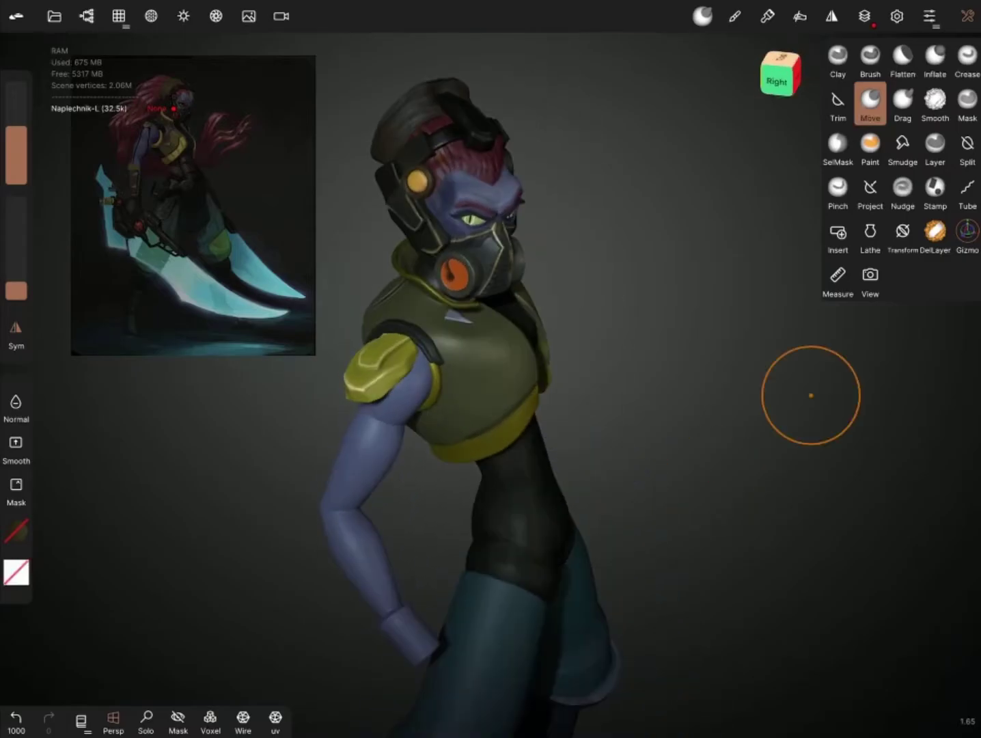
click(967, 54)
click(86, 15)
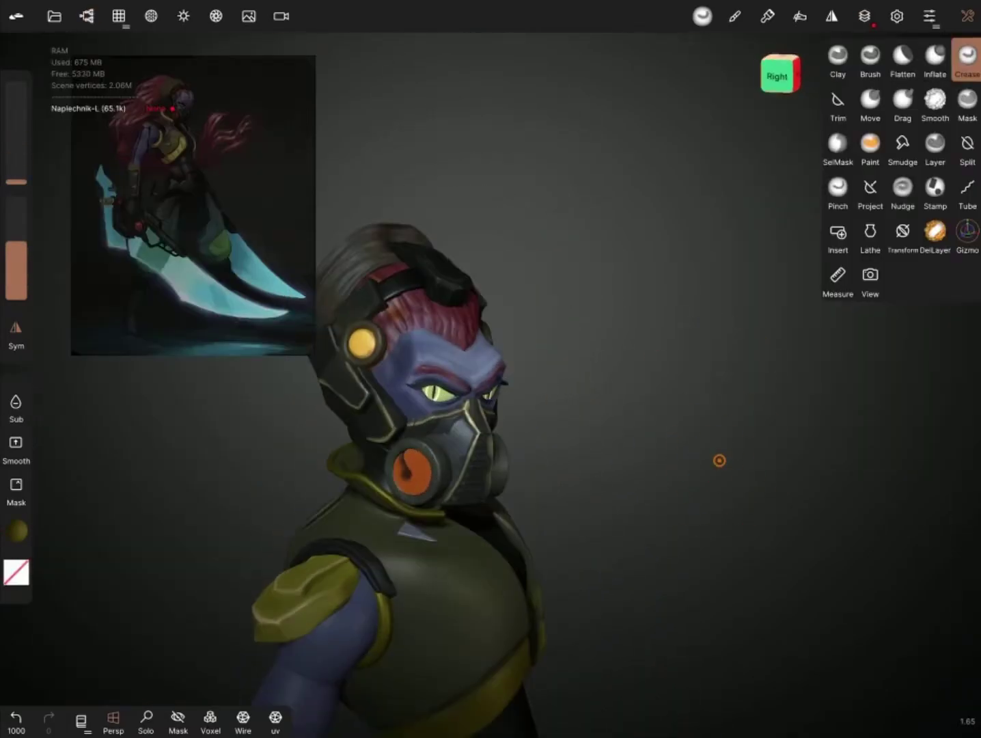
Step: Paint the shoulder pad yellow and crease an outline around it
mouse_move(615, 478)
mouse_down()
mouse_move(718, 460)
mouse_move(900, 489)
mouse_up()
click(734, 15)
click(543, 443)
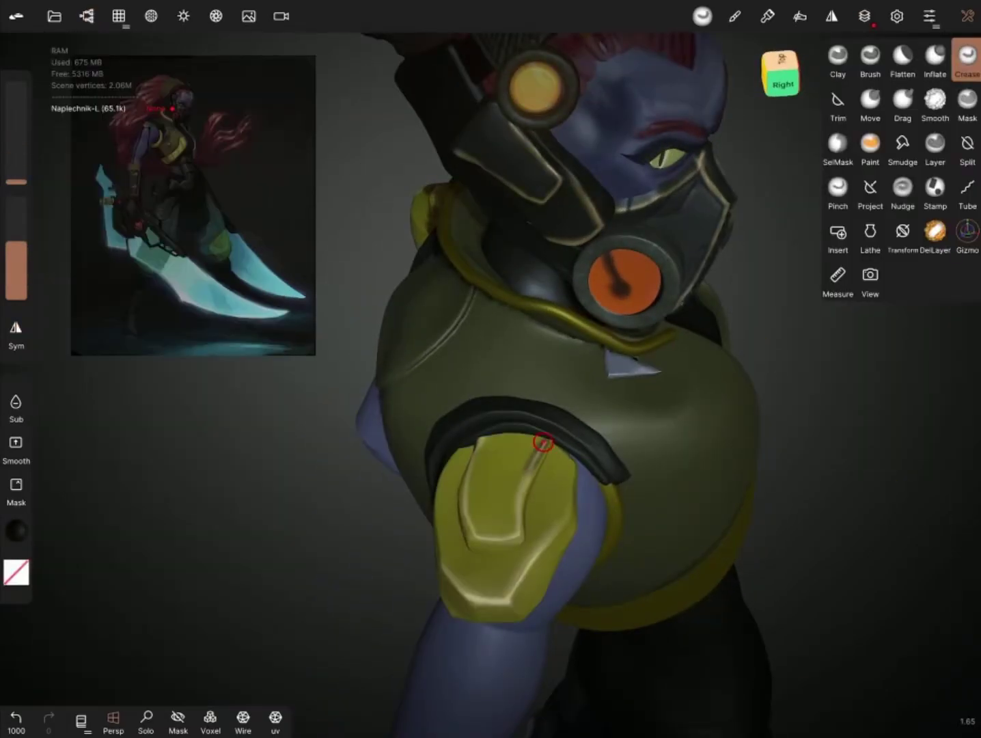
mouse_move(448, 567)
mouse_down()
mouse_move(751, 628)
mouse_move(465, 354)
mouse_move(515, 460)
mouse_move(453, 408)
mouse_up()
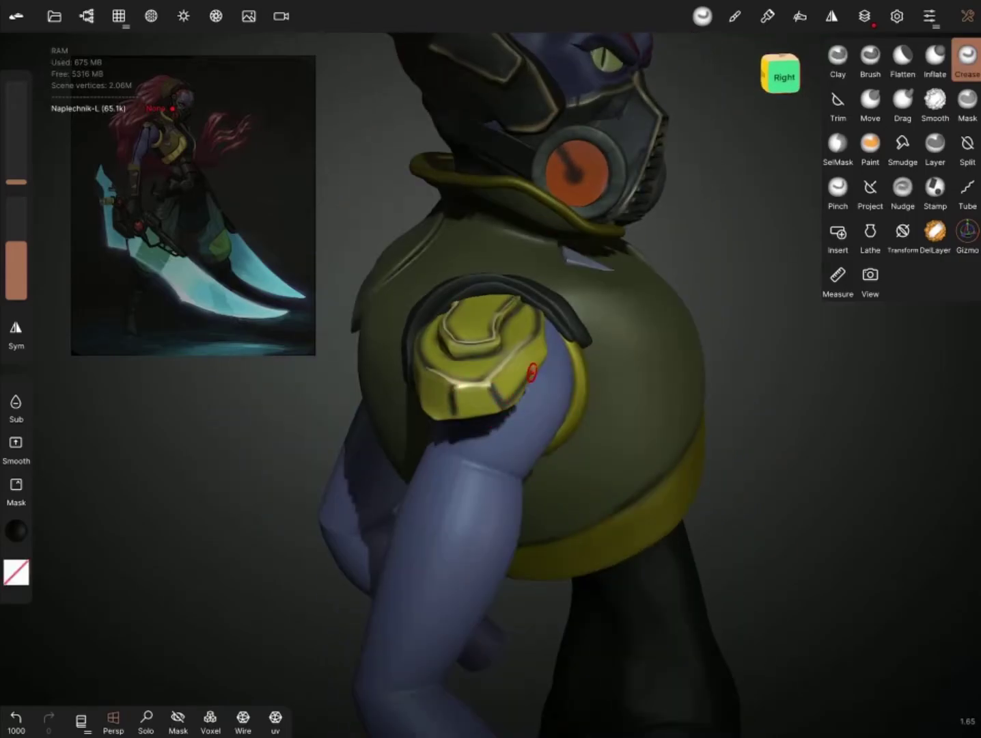
drag(532, 372, 415, 458)
mouse_move(458, 338)
mouse_down()
mouse_move(533, 424)
mouse_move(631, 508)
mouse_move(741, 675)
mouse_up()
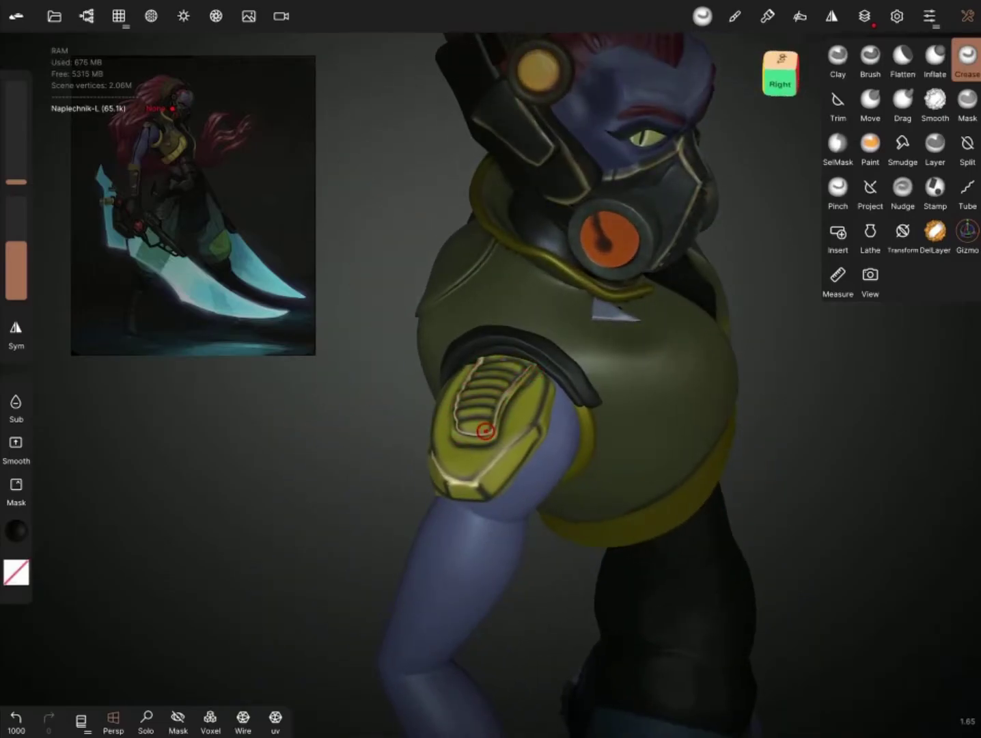
mouse_move(485, 430)
mouse_down()
mouse_move(869, 431)
mouse_move(696, 617)
mouse_up()
Step: Adjust the paint material settings and push the shoulder pad geometry with Move
click(734, 15)
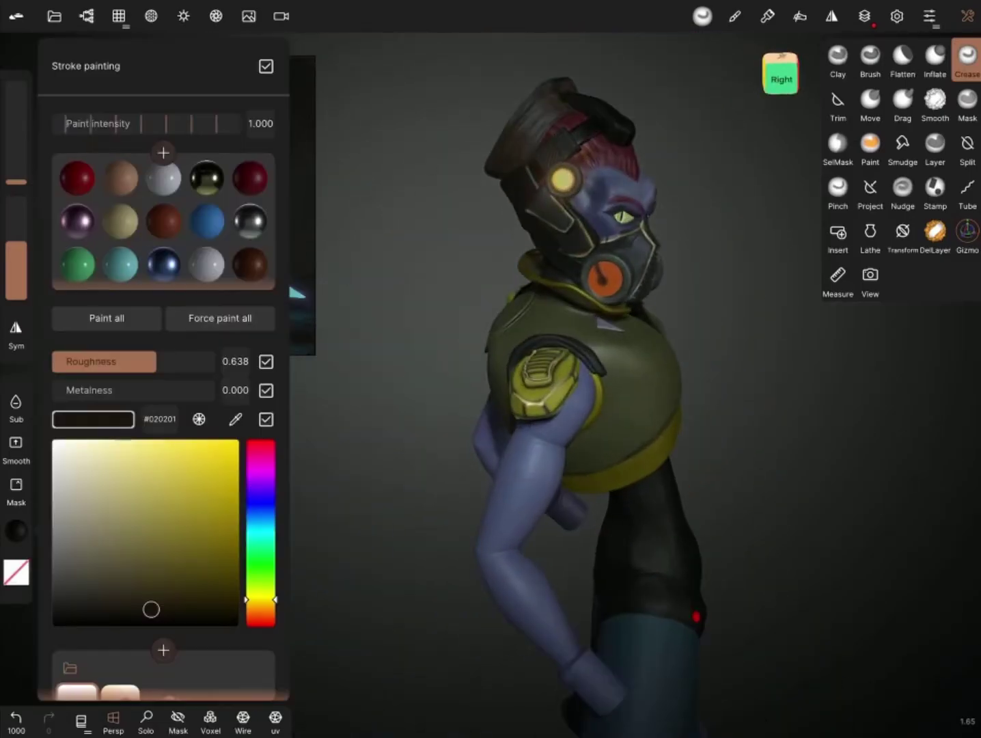
mouse_move(478, 341)
mouse_down()
mouse_move(499, 382)
mouse_move(528, 405)
mouse_up()
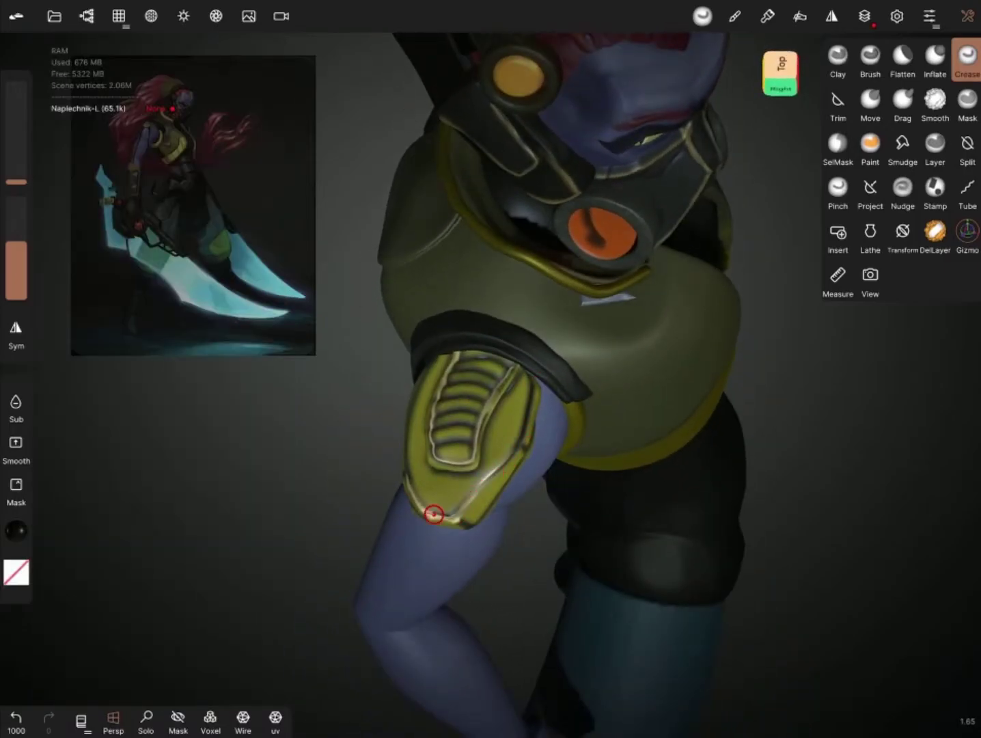
mouse_move(433, 514)
mouse_down()
mouse_move(496, 600)
mouse_move(431, 490)
mouse_move(661, 532)
mouse_up()
click(870, 102)
drag(478, 410, 580, 520)
Step: Carve ribbed crease grooves into the shoulder pad and select the Kurtka jacket
click(967, 58)
drag(786, 615, 820, 665)
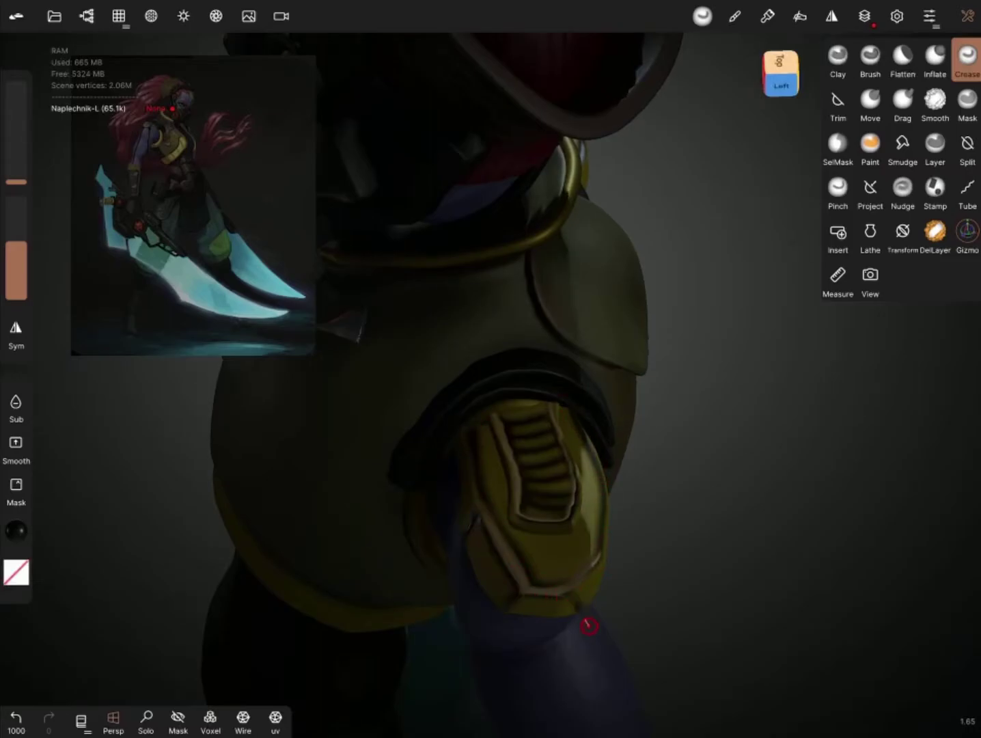
mouse_move(589, 626)
mouse_down()
mouse_move(356, 500)
mouse_move(567, 414)
mouse_move(489, 478)
mouse_move(644, 524)
mouse_up()
mouse_move(432, 373)
mouse_down()
mouse_move(656, 466)
mouse_move(707, 447)
mouse_move(703, 563)
mouse_up()
click(517, 302)
Step: Show only the Kurtka jacket and mask it with SelMask
click(146, 717)
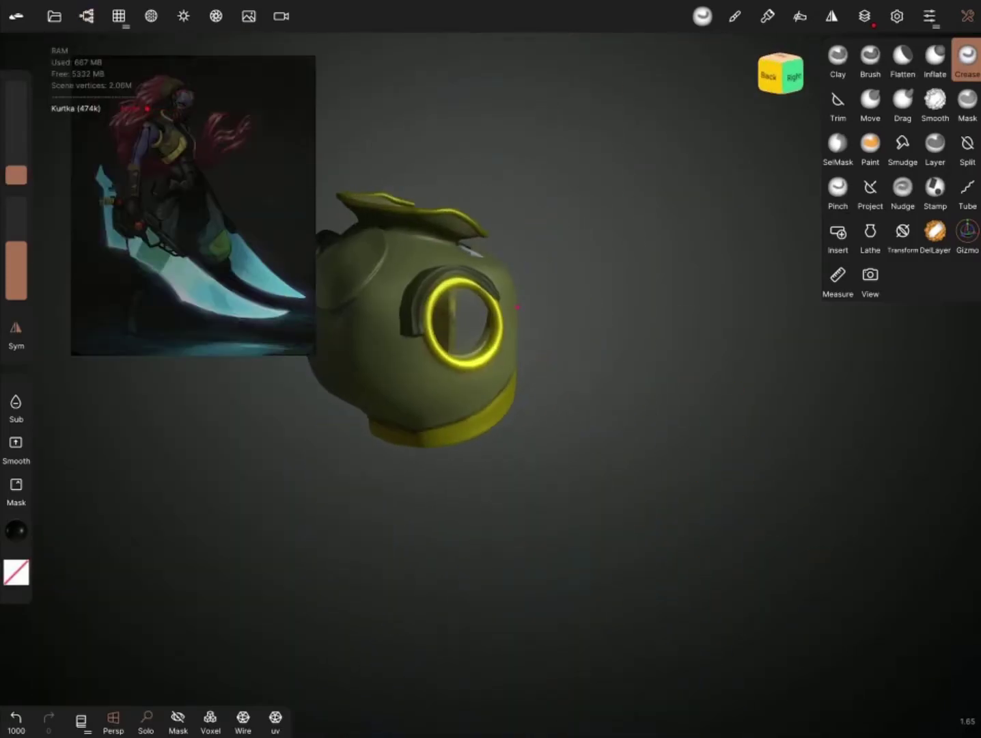
mouse_move(478, 314)
mouse_down()
mouse_move(533, 389)
mouse_move(699, 484)
mouse_up()
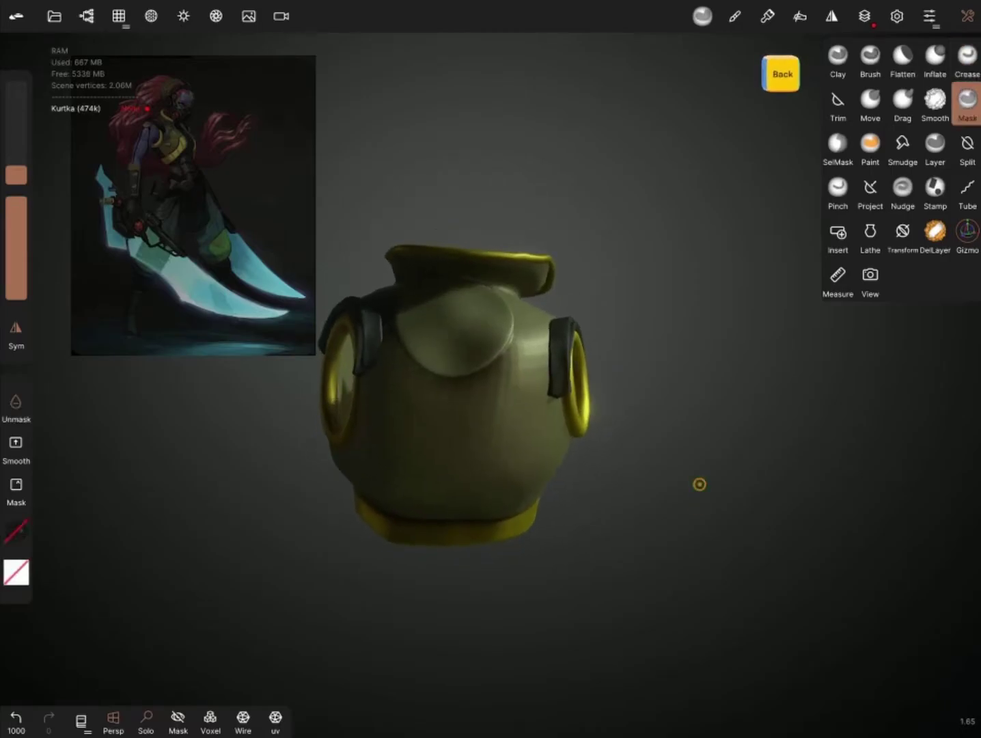
click(838, 145)
drag(480, 526, 382, 506)
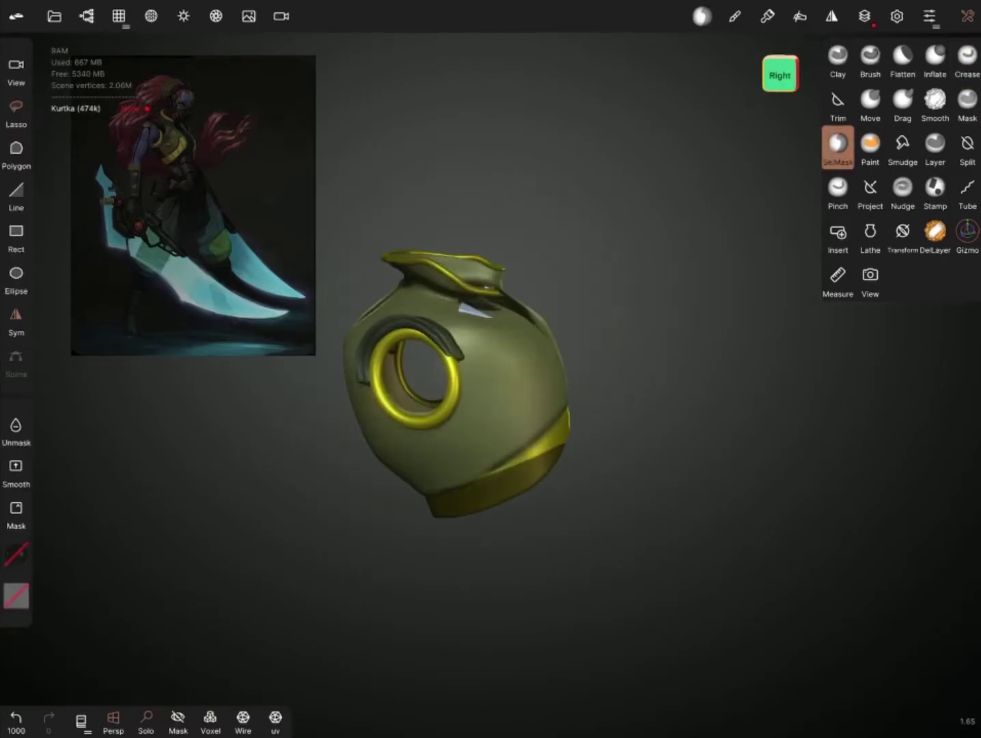
mouse_move(478, 410)
mouse_down()
mouse_move(588, 437)
mouse_move(635, 465)
mouse_move(656, 492)
mouse_up()
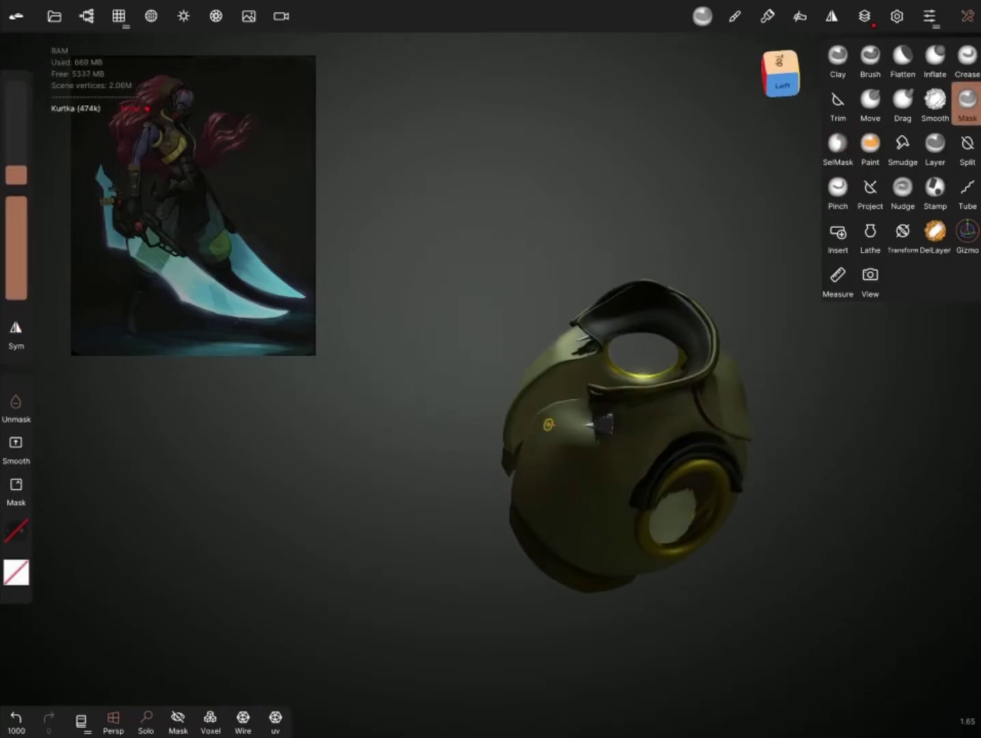
drag(548, 424, 580, 410)
double_click(610, 101)
drag(486, 389, 533, 377)
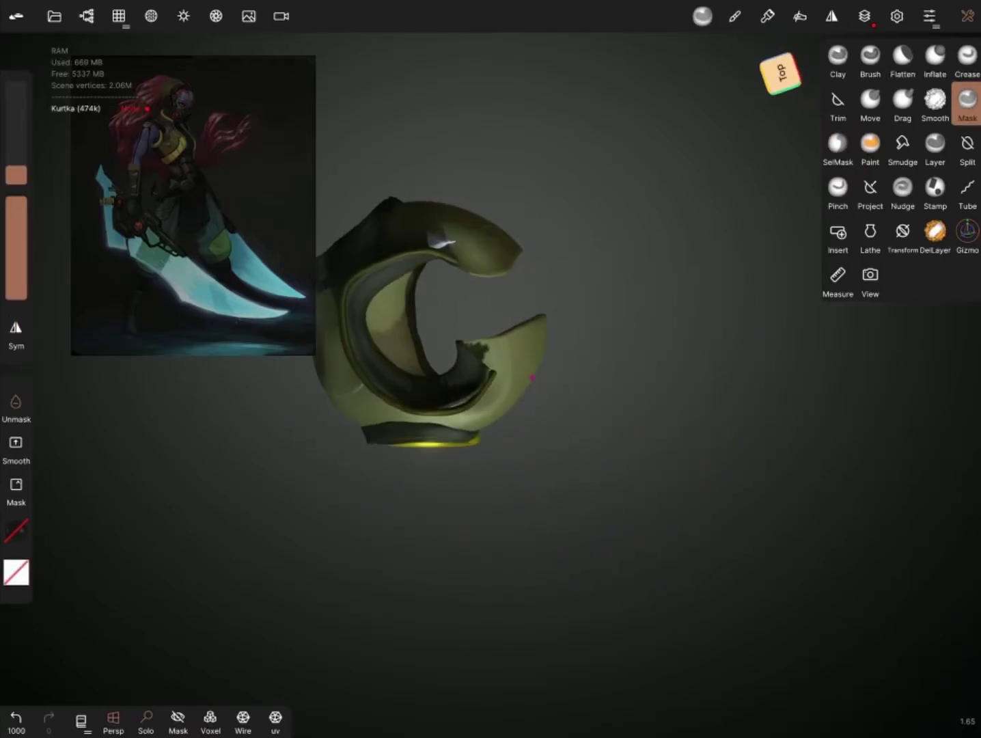
Step: Try splitting the masked jacket parts, undo it, and invert the jacket's mask
click(832, 16)
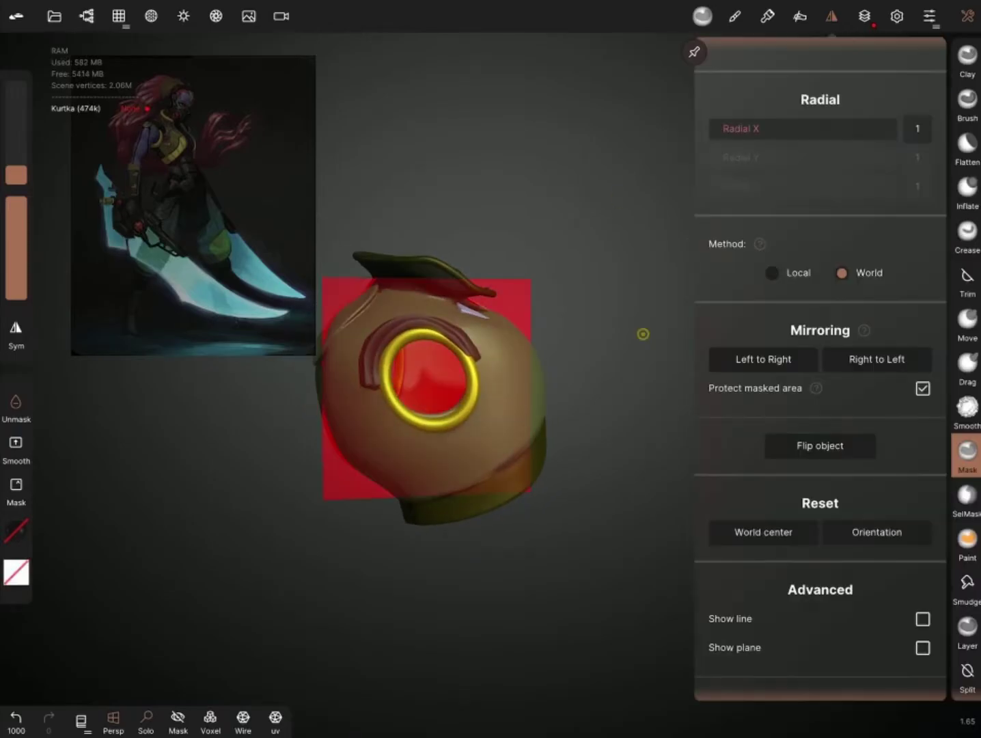
click(865, 16)
click(896, 16)
click(929, 16)
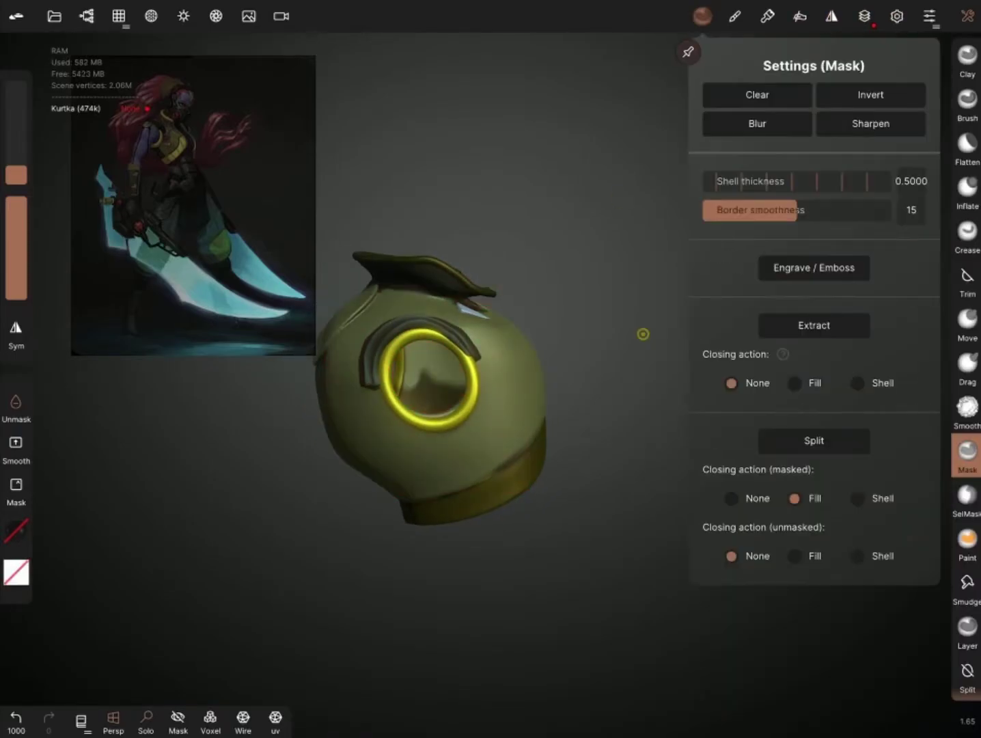
click(813, 441)
click(702, 15)
click(968, 232)
drag(440, 381, 657, 362)
key(ctrl+z)
key(ctrl+z)
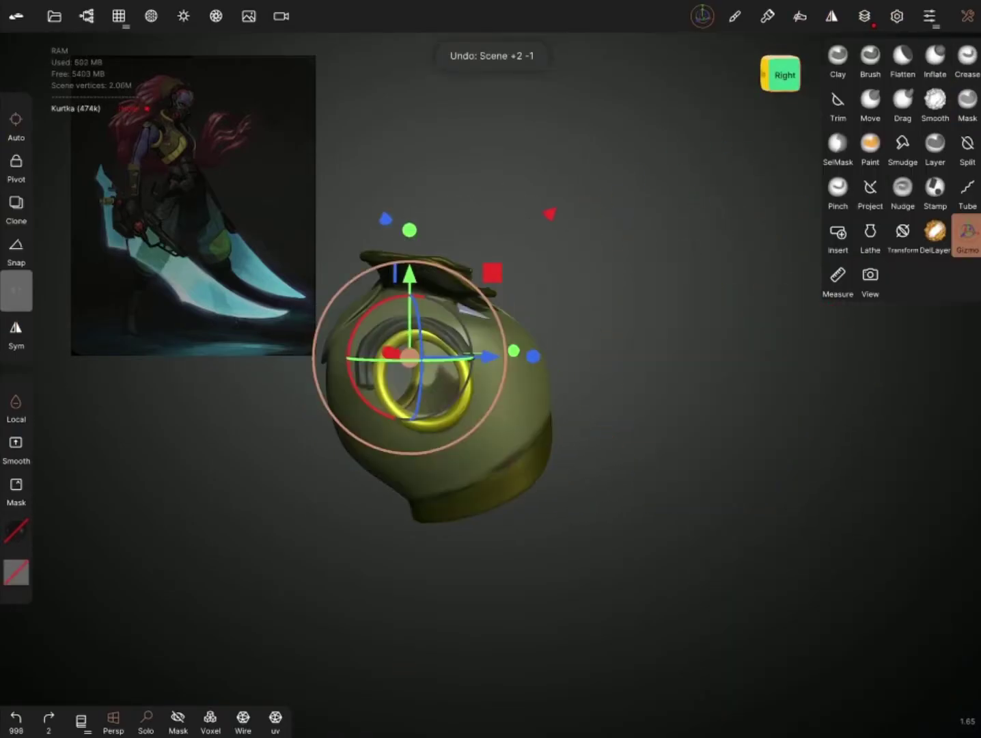
click(968, 102)
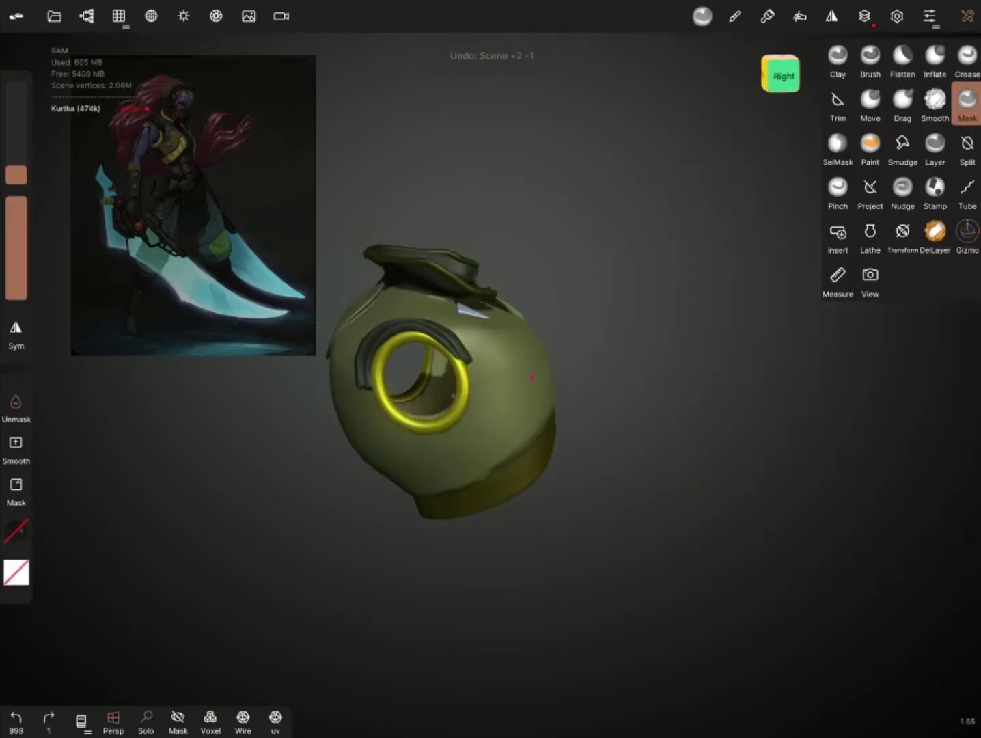
click(871, 95)
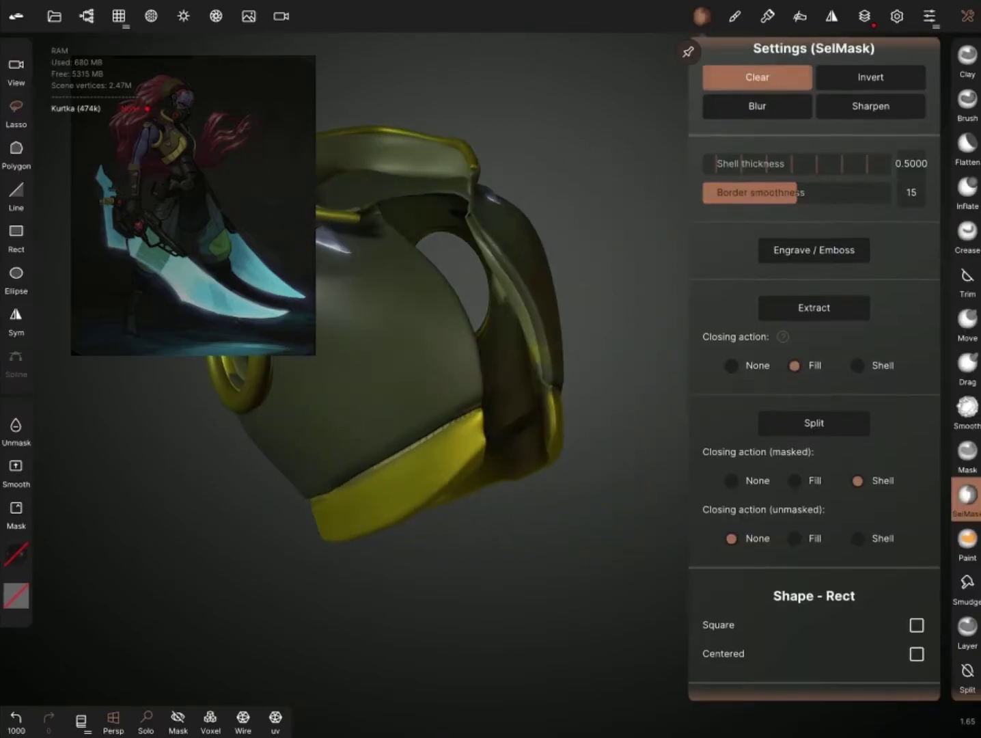
Step: Stamp a hexagon alpha pattern onto the jacket, then undo it
mouse_move(378, 468)
mouse_down()
mouse_move(509, 483)
mouse_move(601, 471)
mouse_up()
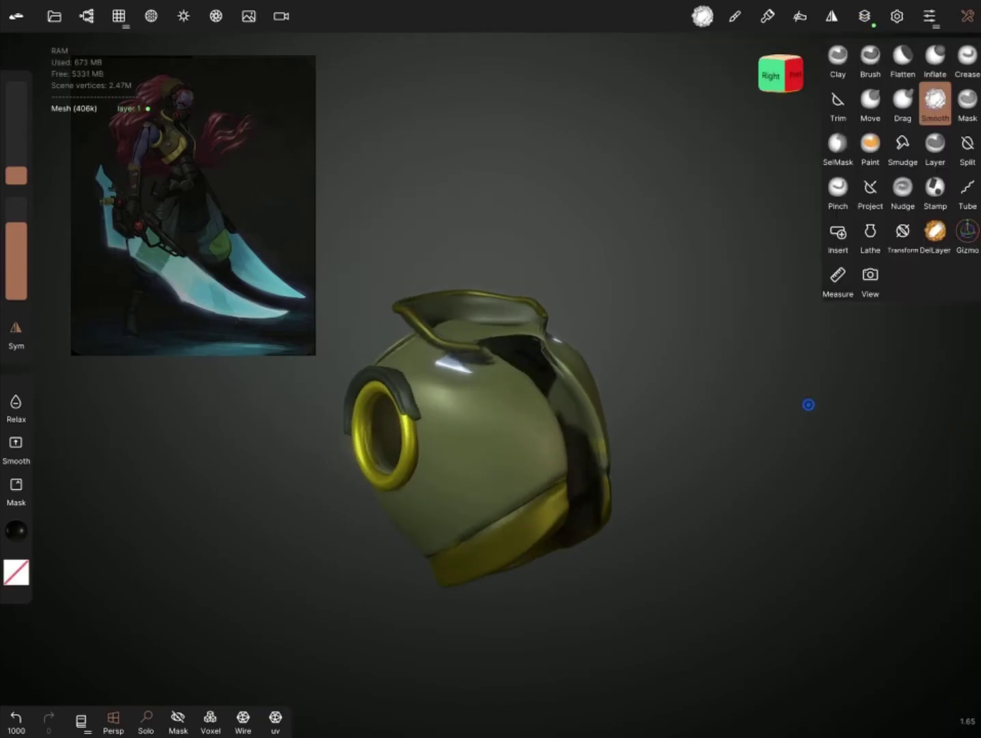
click(935, 187)
scroll(157, 574, down, 3)
scroll(157, 574, down, 3)
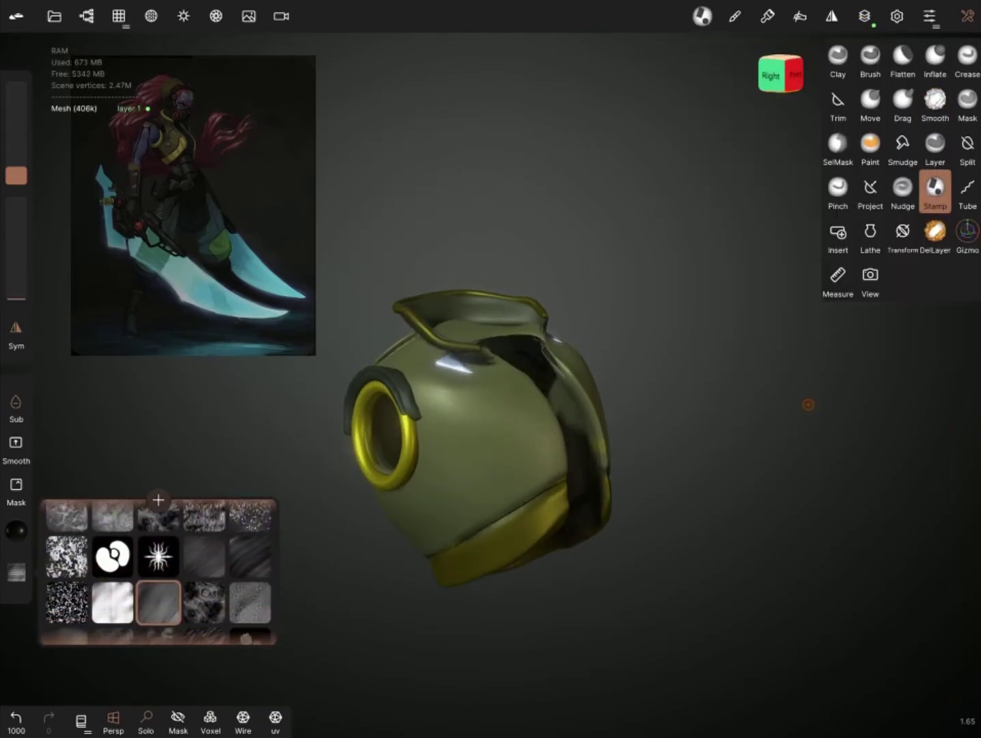
drag(478, 424, 558, 490)
scroll(558, 491, up, 3)
key(ctrl+z)
Step: Choose a different stamp alpha and stamp a grainy texture onto the jacket
click(16, 572)
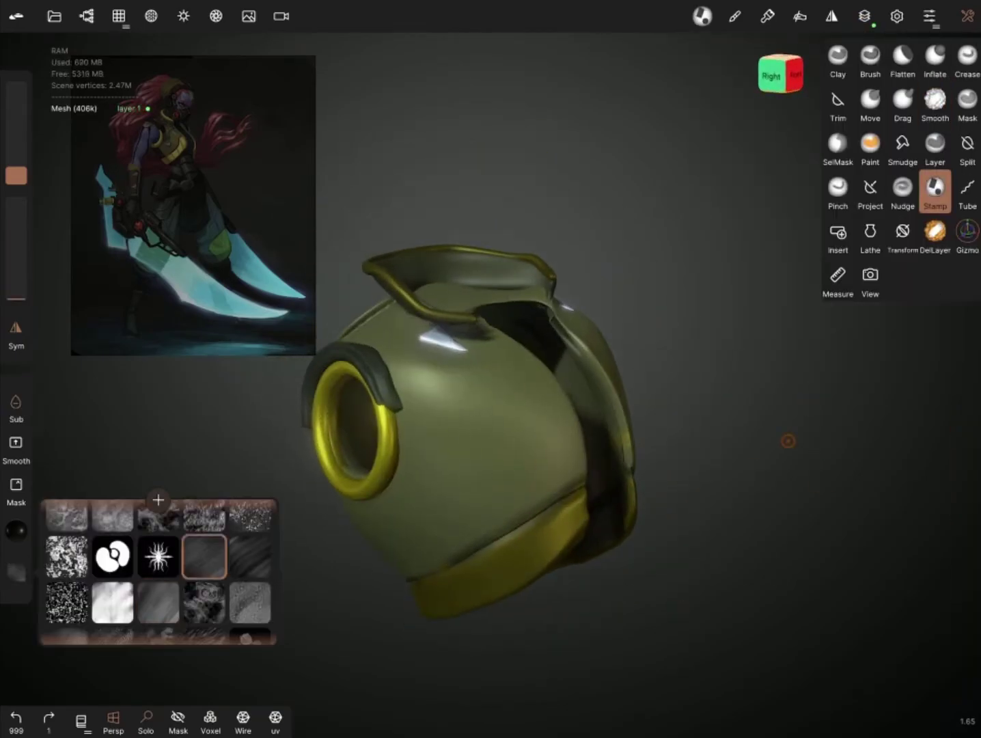
click(501, 434)
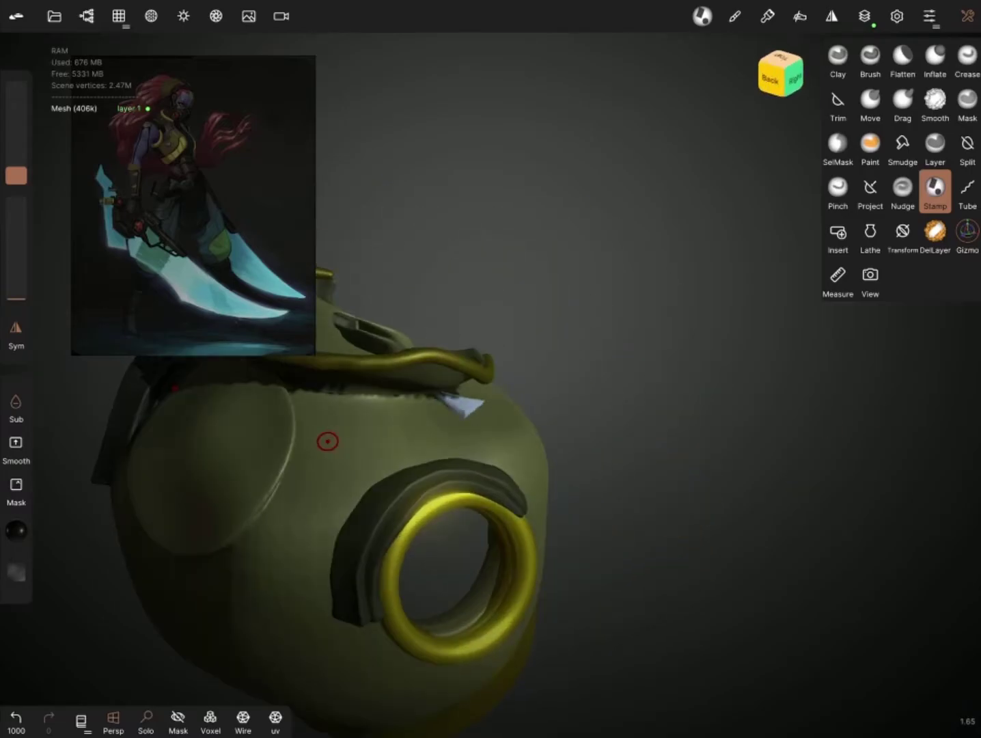
drag(672, 526, 667, 345)
drag(528, 434, 705, 489)
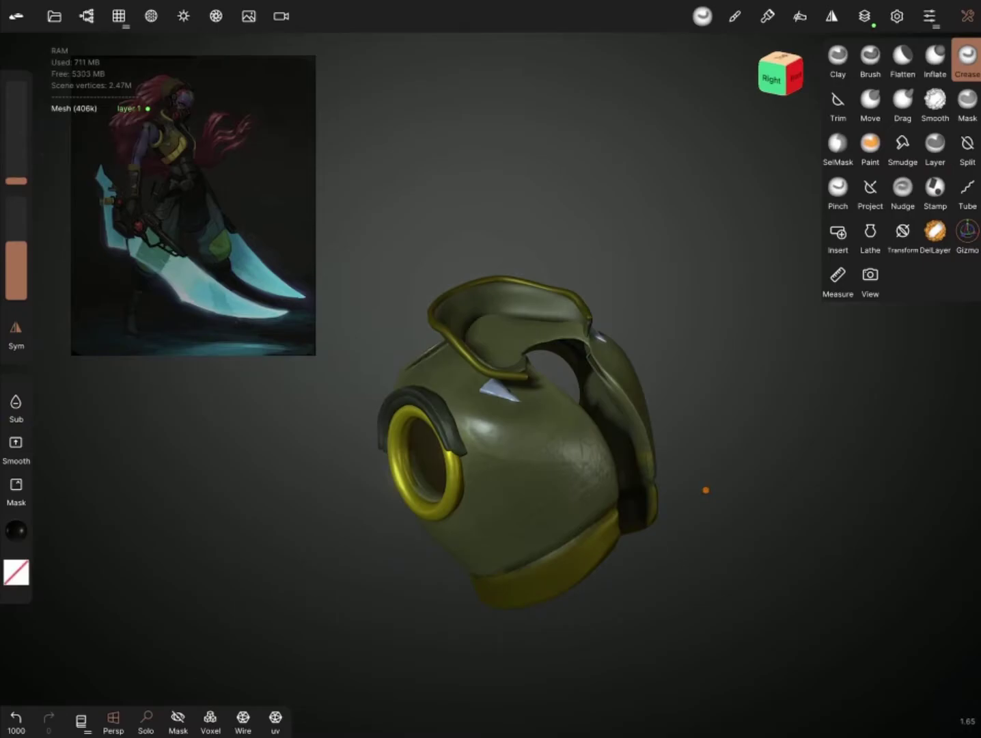
Step: Crease seam lines across the chest armor, undoing the strokes that went wrong
key(ctrl+z)
key(ctrl+z)
mouse_move(706, 490)
mouse_down()
mouse_move(658, 530)
mouse_move(542, 576)
mouse_up()
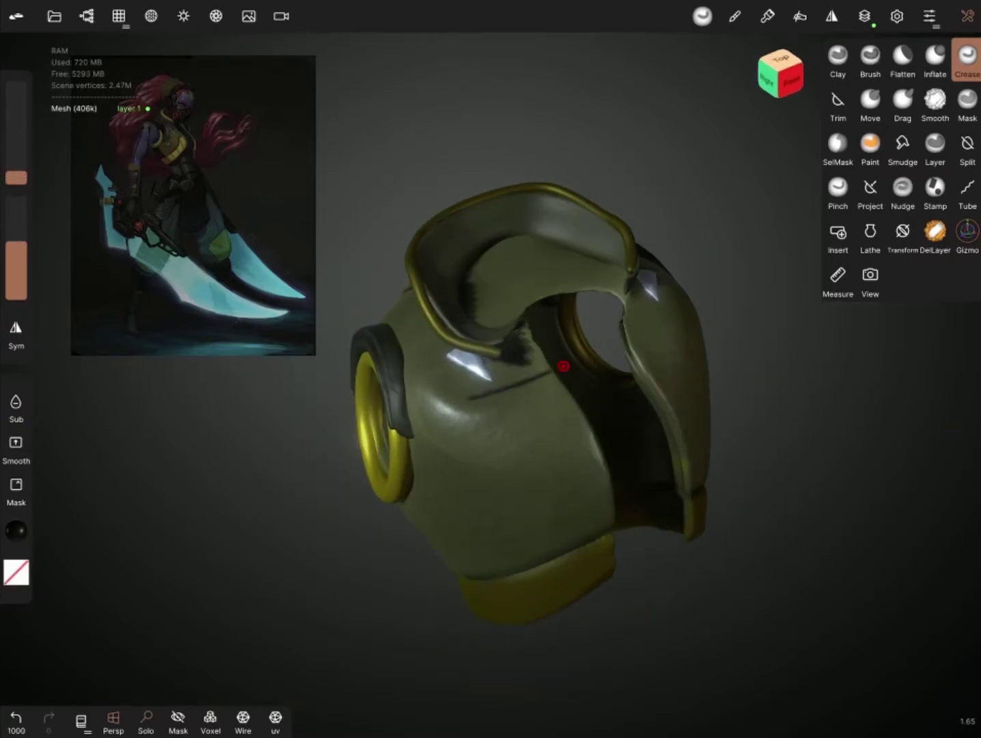
mouse_move(563, 366)
mouse_down()
mouse_move(694, 373)
mouse_move(925, 457)
mouse_up()
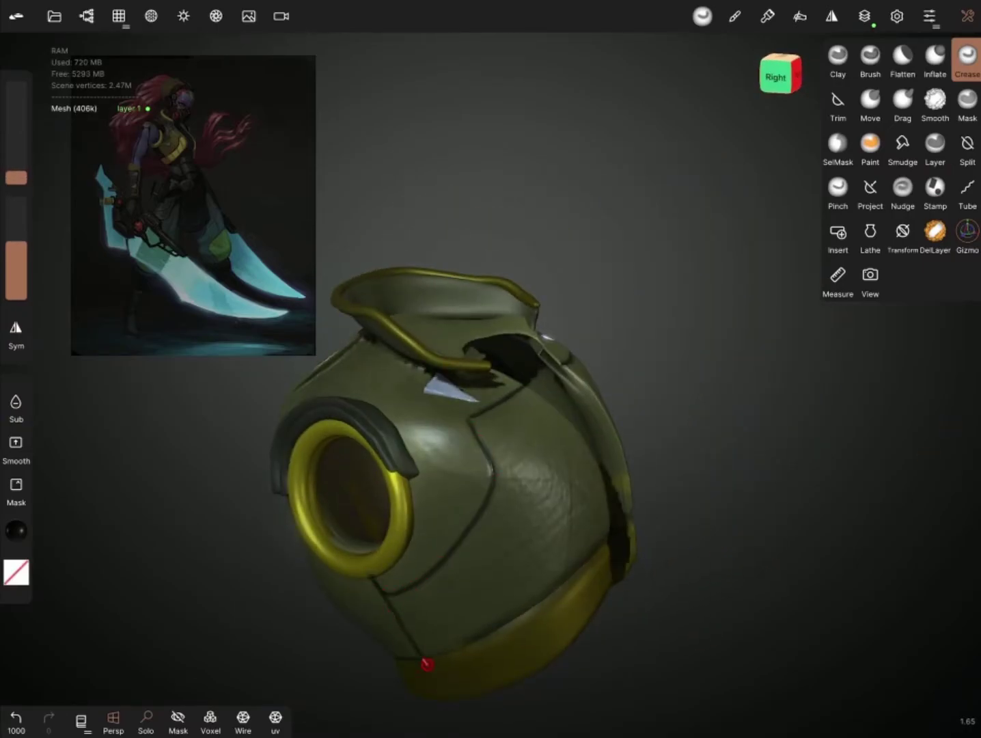
mouse_move(427, 664)
mouse_down()
mouse_move(383, 526)
mouse_move(599, 488)
mouse_up()
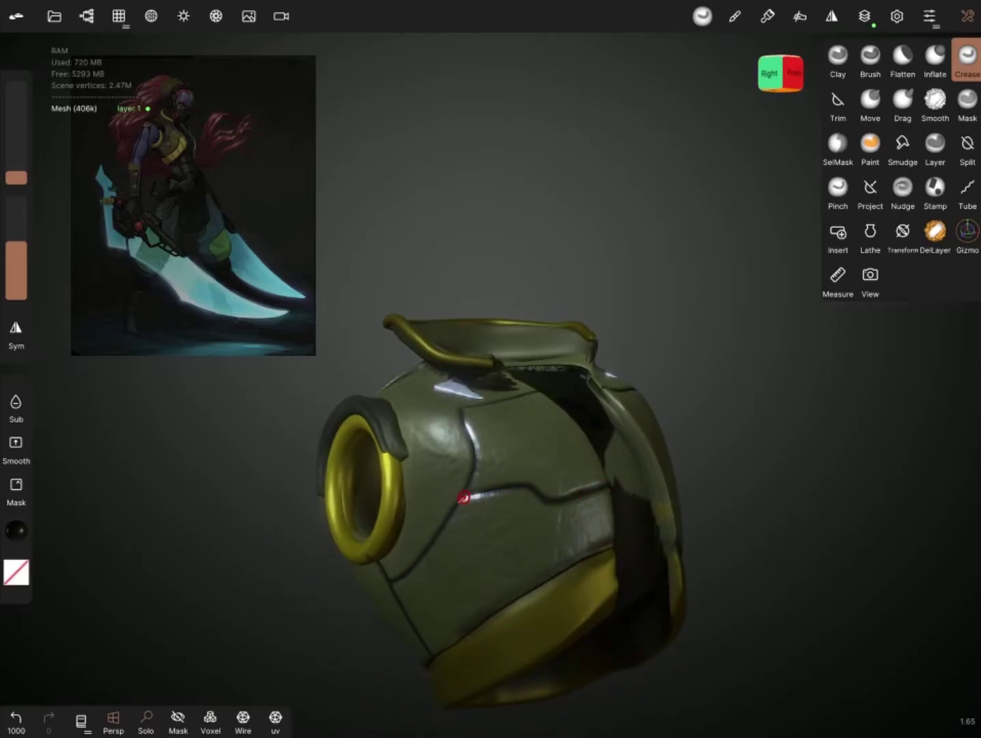
key(ctrl+z)
drag(432, 648, 397, 512)
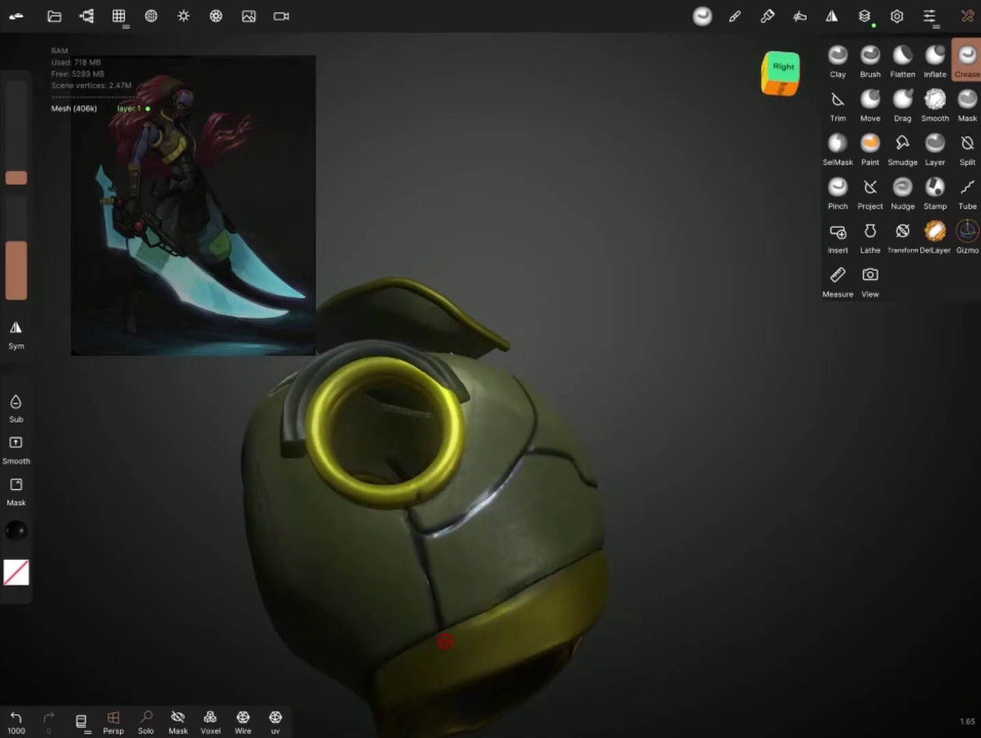
key(ctrl+z)
Step: Orbit around the chest armor to inspect its front, top and back seams
drag(520, 469, 693, 580)
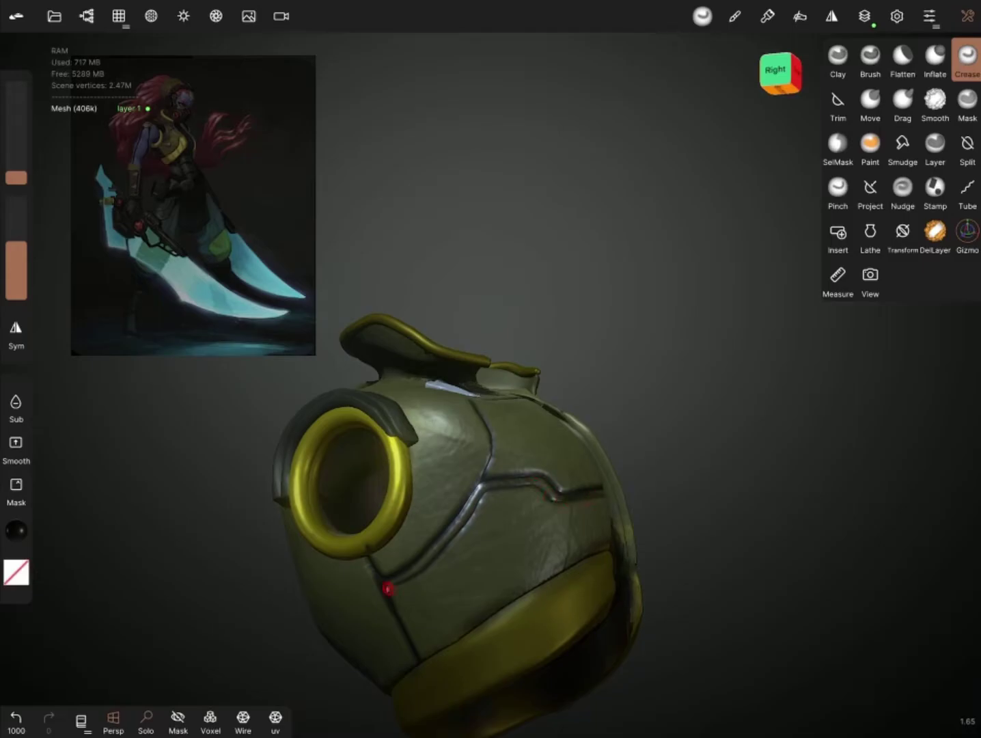
mouse_move(483, 617)
mouse_down()
mouse_move(639, 661)
mouse_move(492, 502)
mouse_up()
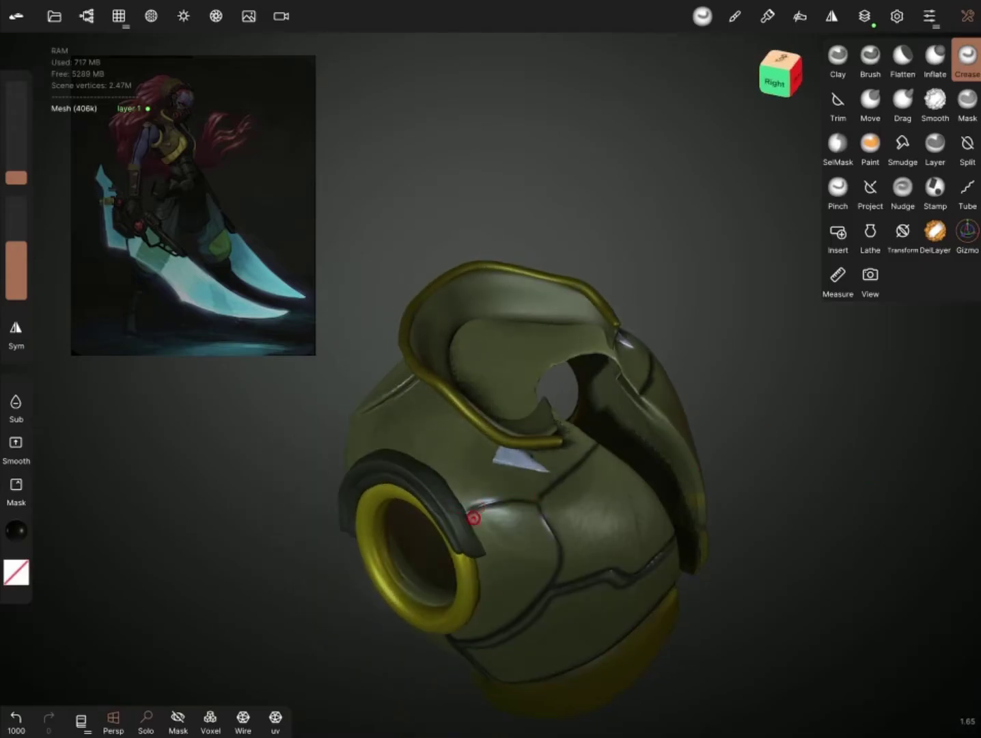
mouse_move(535, 594)
mouse_down()
mouse_move(471, 602)
mouse_move(648, 557)
mouse_up()
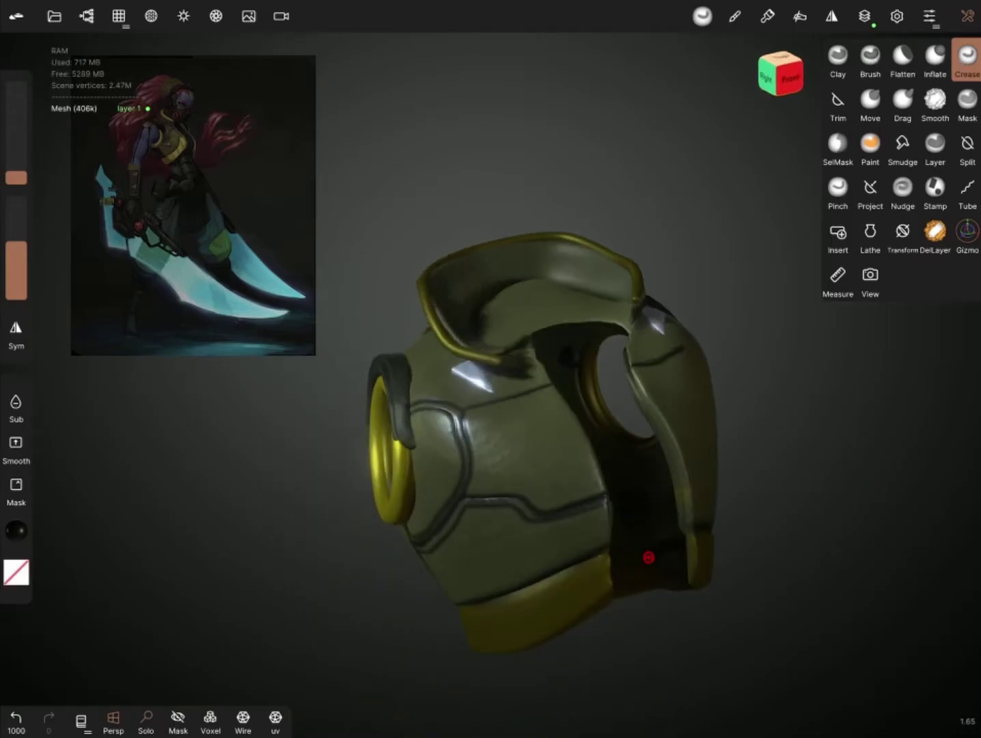
mouse_move(627, 479)
mouse_down()
mouse_move(401, 547)
mouse_move(534, 309)
mouse_move(700, 465)
mouse_move(476, 523)
mouse_move(445, 492)
mouse_move(504, 397)
mouse_up()
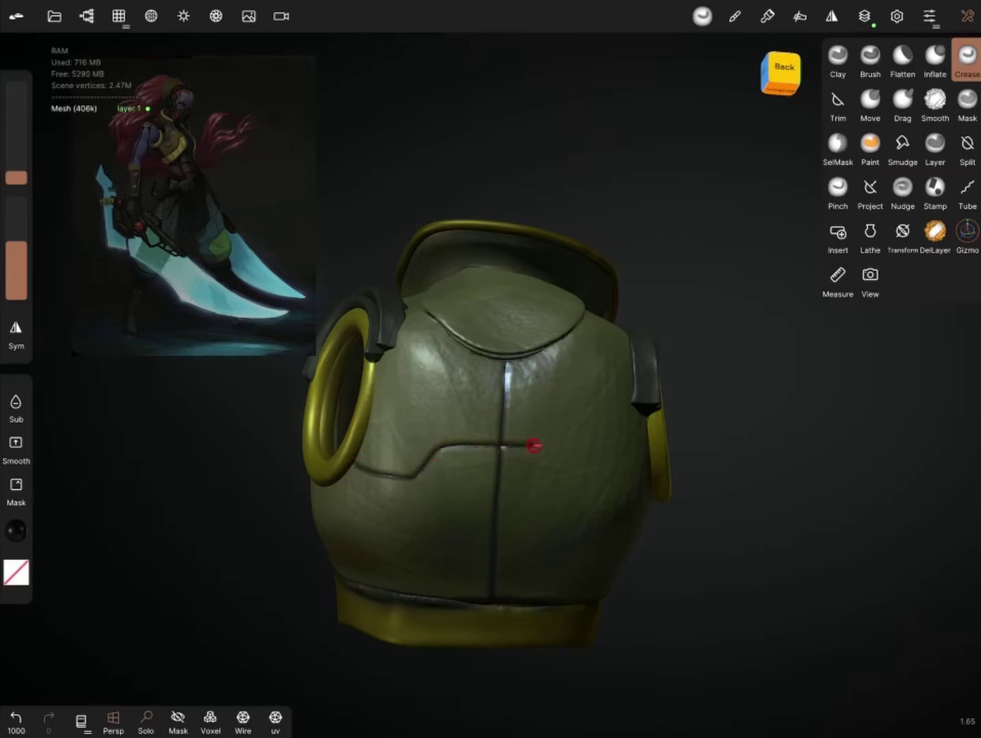
drag(661, 478, 357, 453)
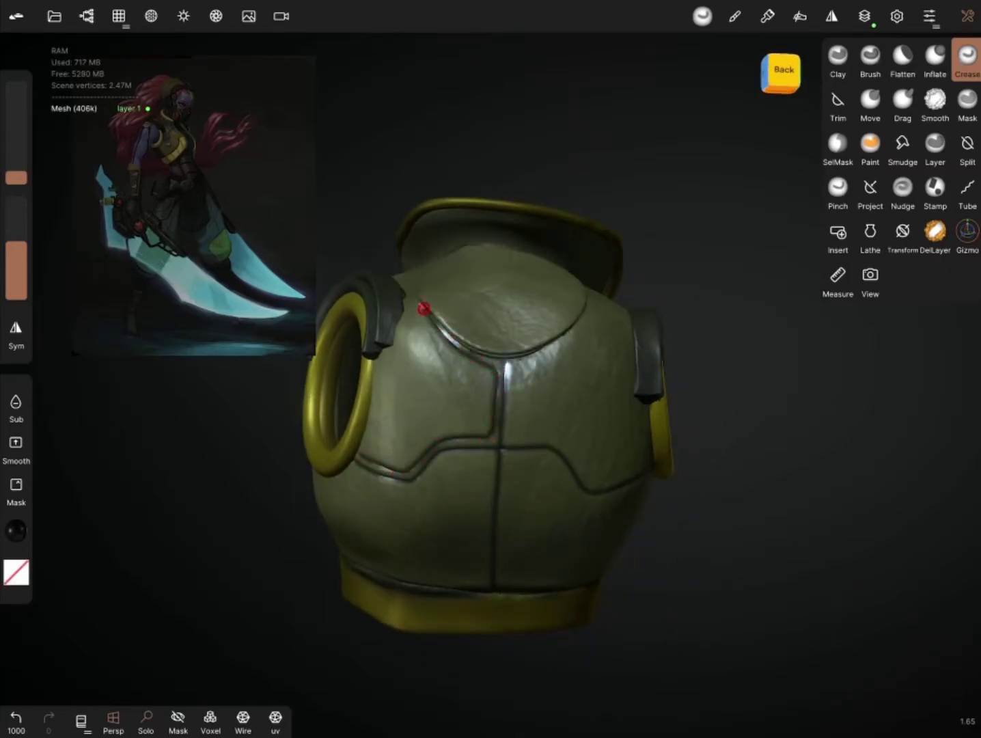
drag(401, 306, 769, 571)
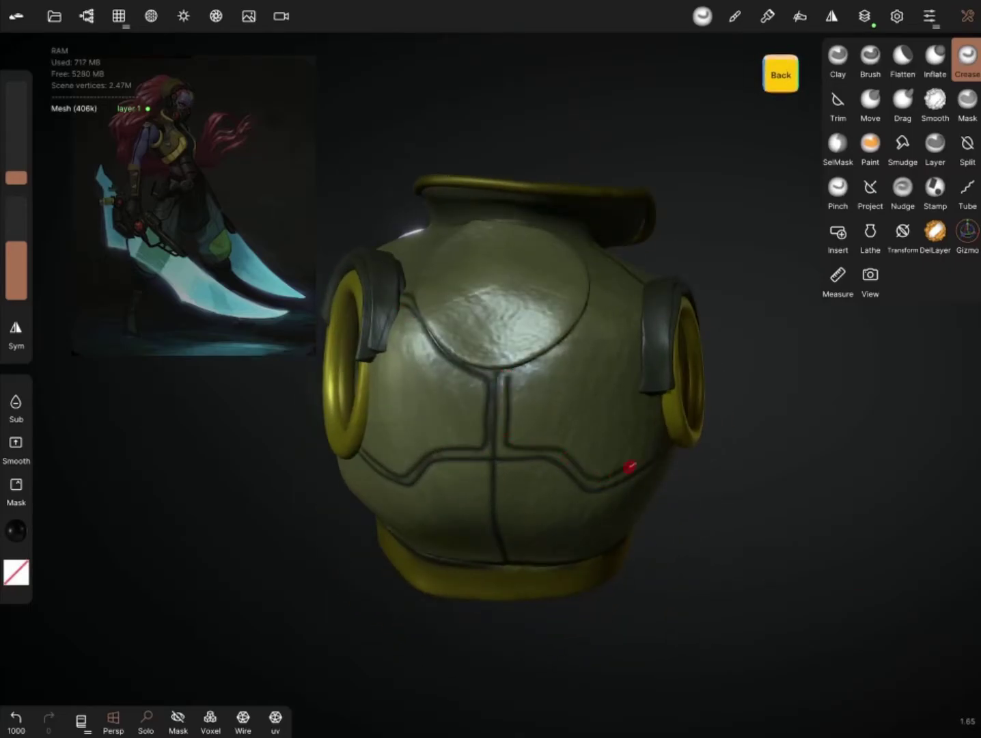
drag(630, 467, 507, 373)
Step: Check the armor's top, side ring, back-right and left side for seam quality
drag(663, 316, 691, 395)
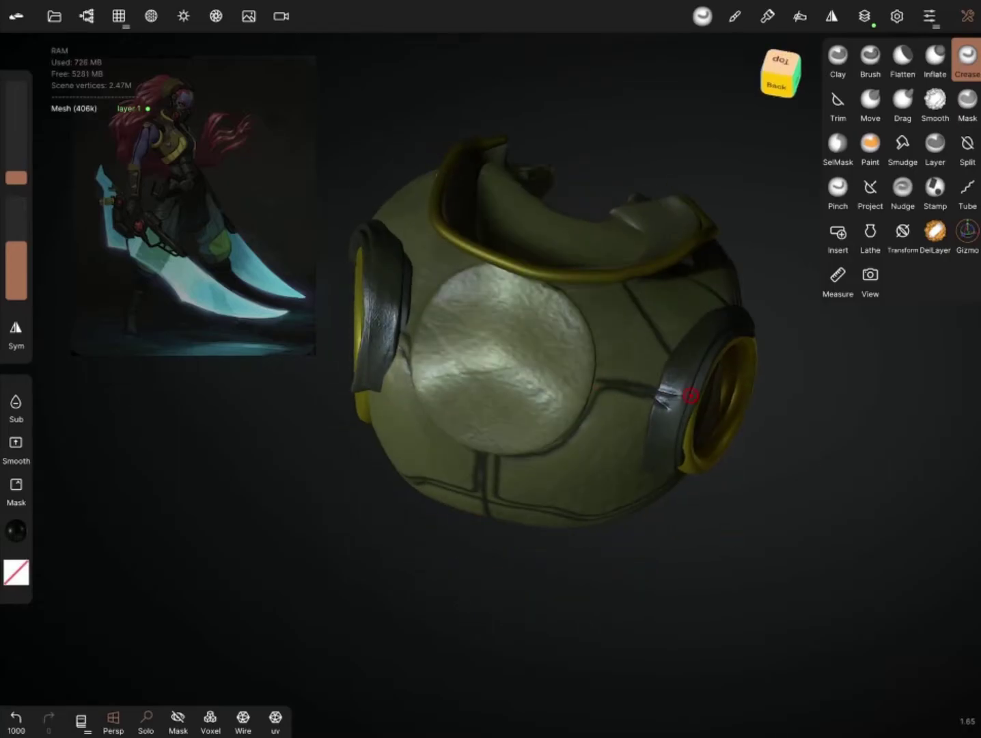
drag(630, 314, 636, 307)
drag(638, 412, 842, 467)
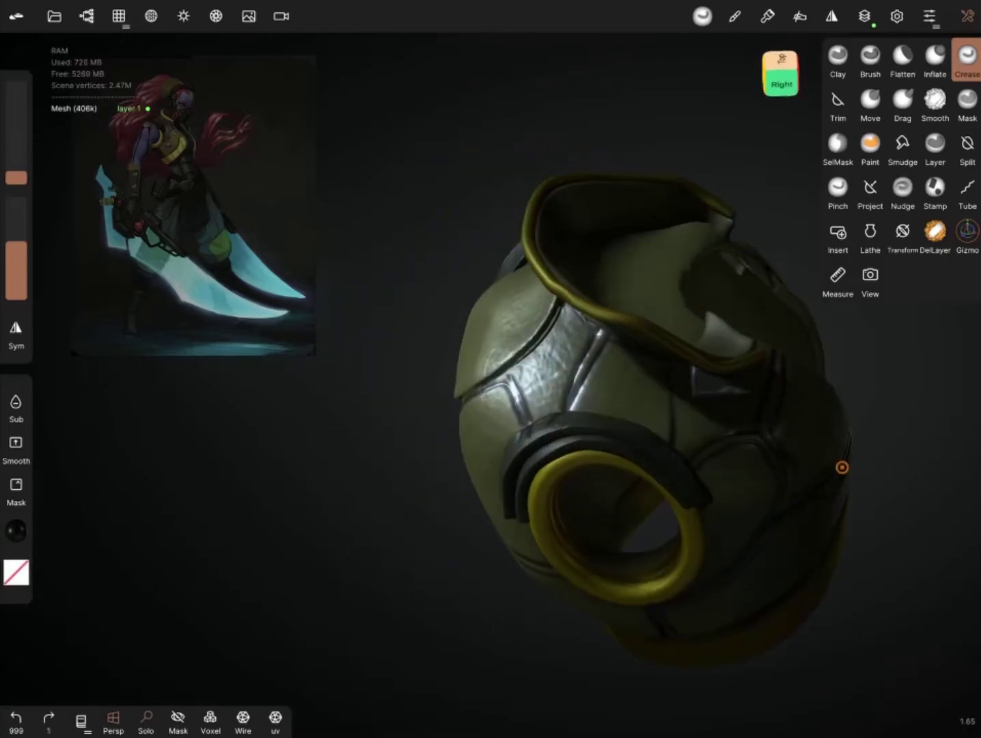
drag(622, 352, 578, 628)
drag(679, 438, 480, 382)
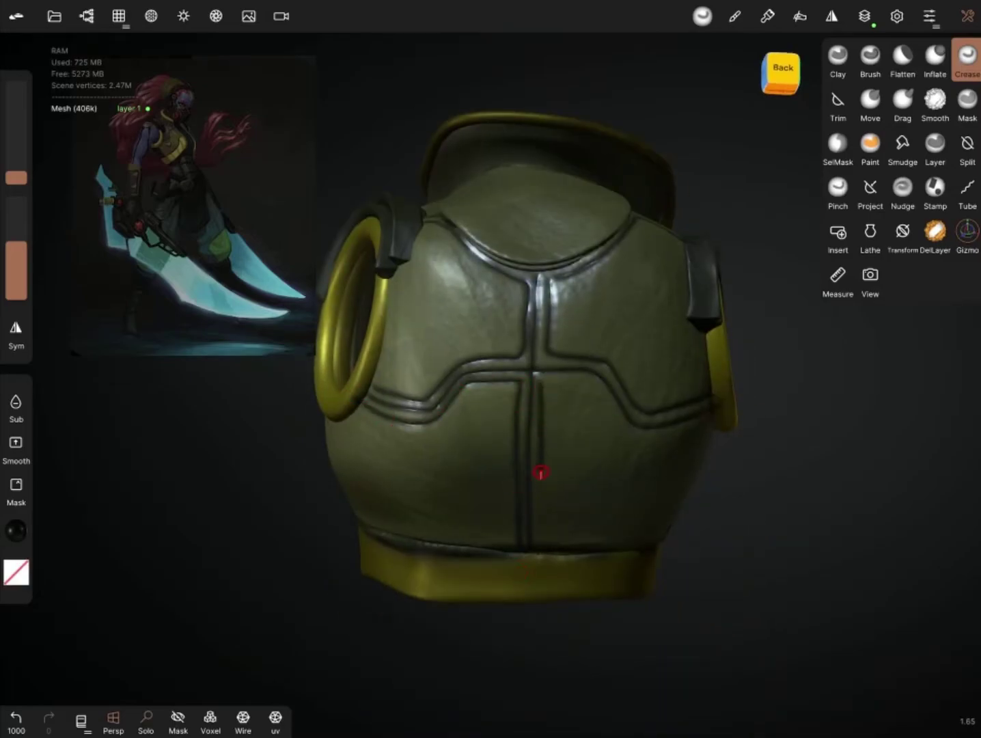
mouse_move(646, 440)
mouse_down()
mouse_move(585, 486)
mouse_move(591, 411)
mouse_move(638, 478)
mouse_move(751, 509)
mouse_move(525, 550)
mouse_up()
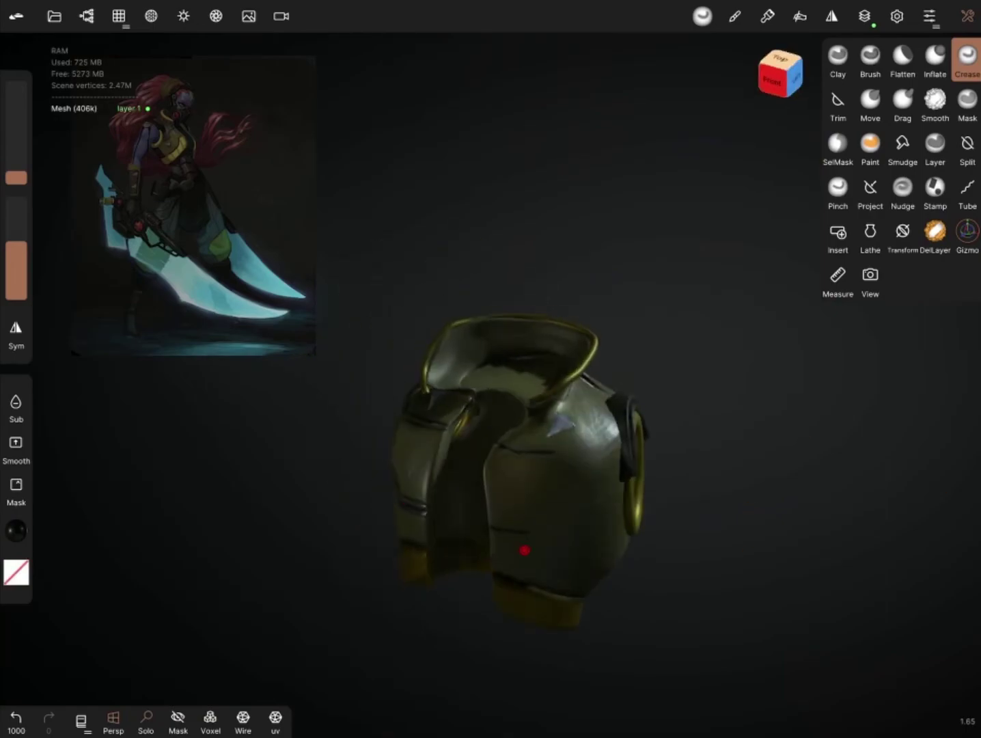
mouse_move(627, 493)
mouse_down()
mouse_move(872, 526)
mouse_move(574, 375)
mouse_move(401, 431)
mouse_move(522, 509)
mouse_up()
Step: Undo the last two crease strokes and review the armor's left side and top
key(ctrl+z)
key(ctrl+z)
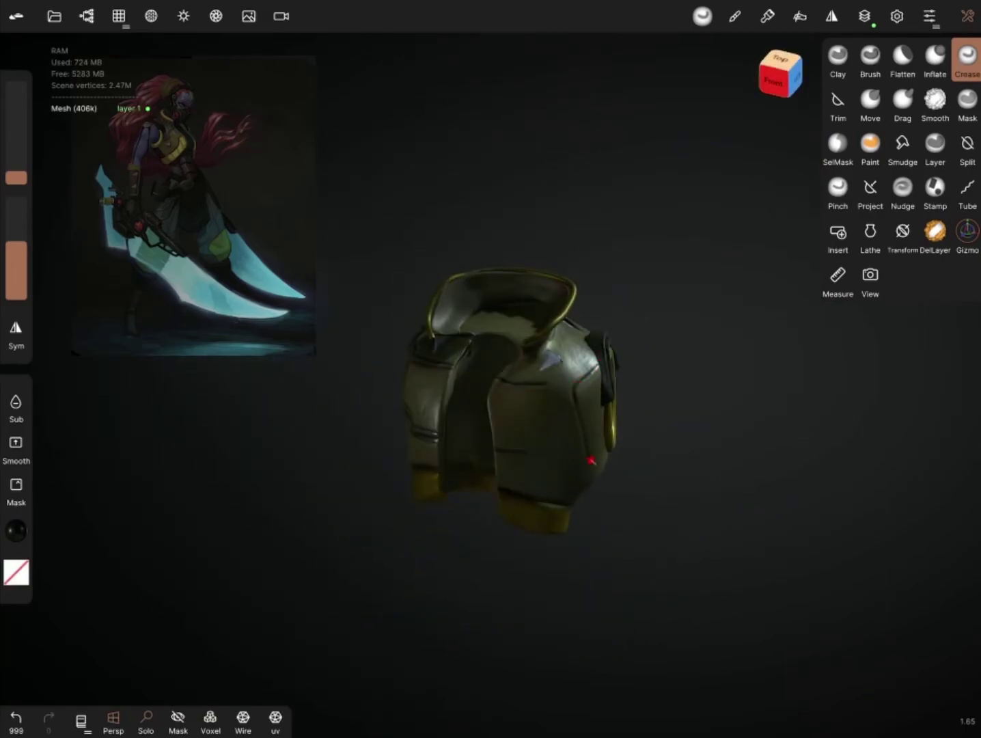
mouse_move(592, 461)
mouse_down()
mouse_move(615, 457)
mouse_move(531, 298)
mouse_up()
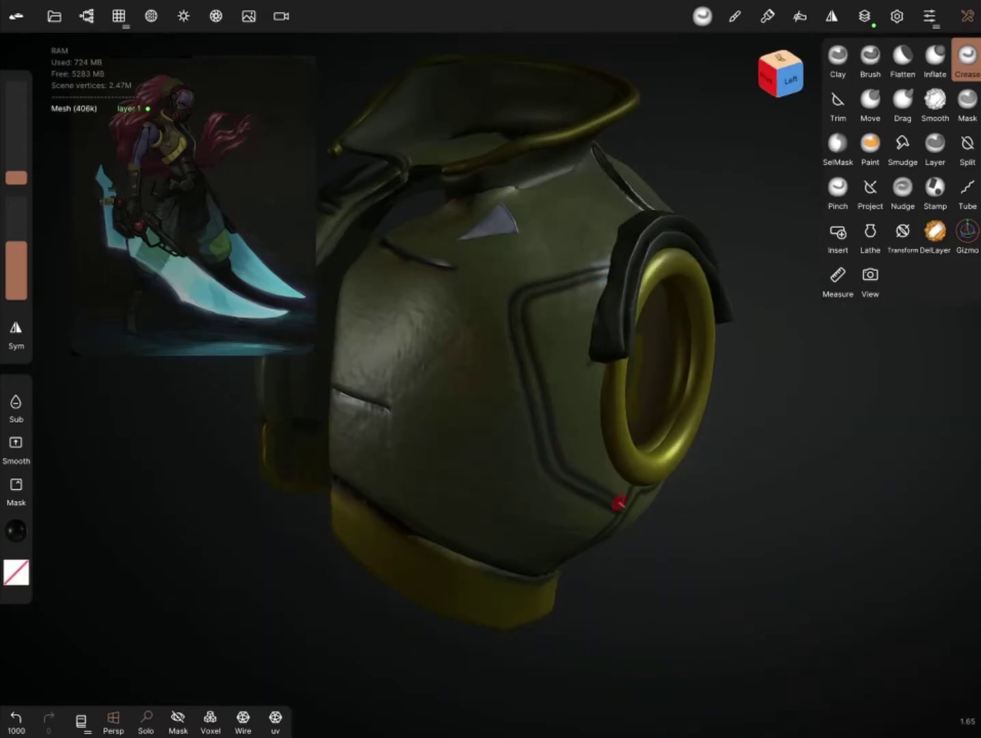
mouse_move(618, 504)
mouse_down()
mouse_move(924, 388)
mouse_move(530, 481)
mouse_move(812, 344)
mouse_up()
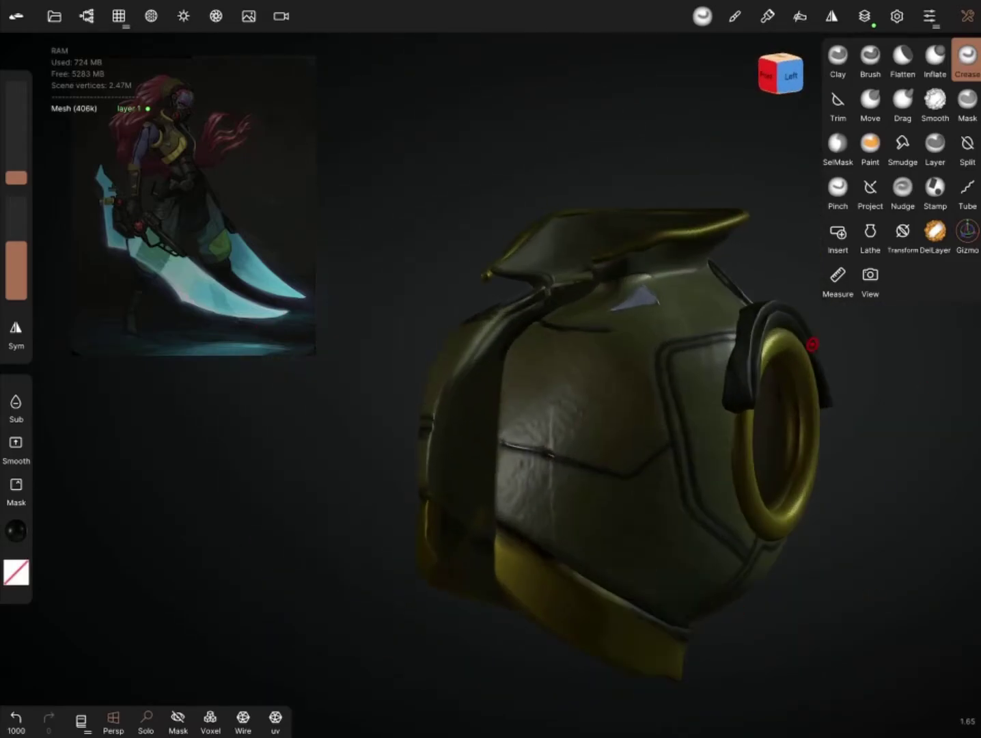
mouse_move(675, 427)
mouse_down()
mouse_move(656, 549)
mouse_move(633, 525)
mouse_move(648, 576)
mouse_move(815, 491)
mouse_move(828, 429)
mouse_up()
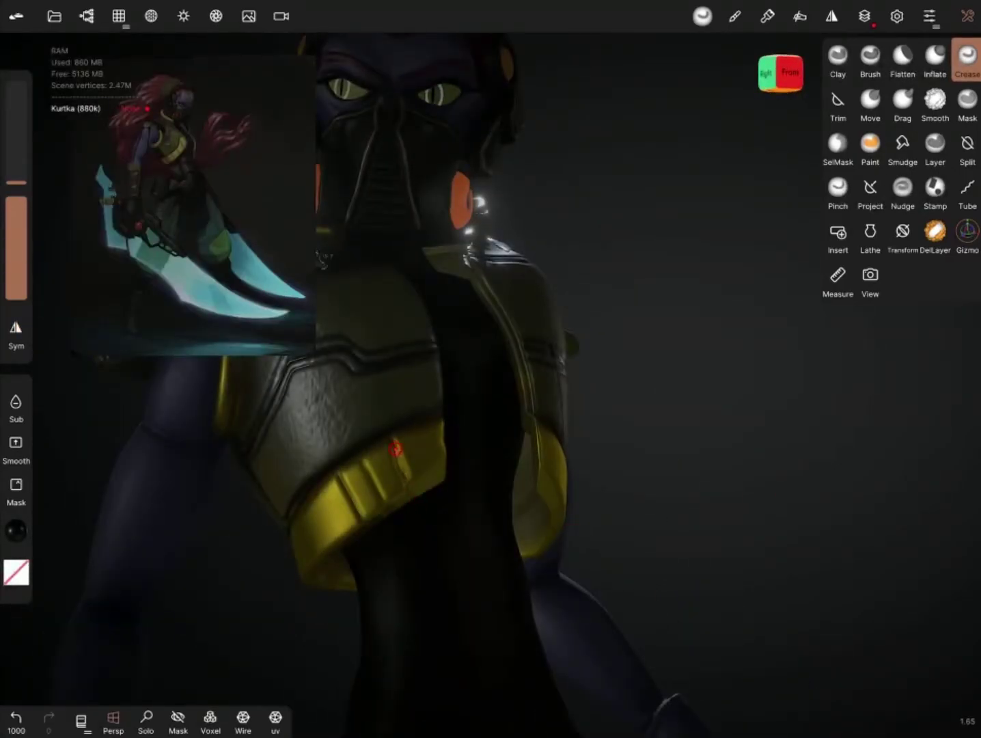
Step: Undo the recent crease and move strokes on the chest band and review the torso
key(ctrl+z)
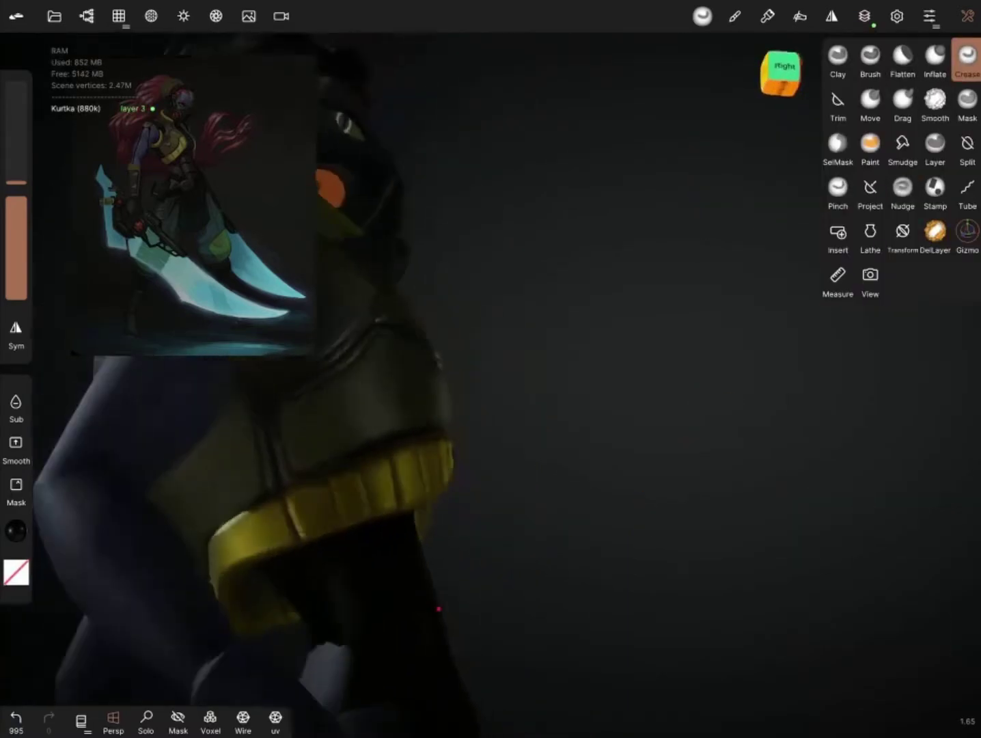
mouse_move(330, 595)
mouse_down()
mouse_move(416, 519)
mouse_move(350, 574)
mouse_move(163, 639)
mouse_move(466, 574)
mouse_move(681, 508)
mouse_move(725, 508)
mouse_move(434, 565)
mouse_move(602, 410)
mouse_move(581, 375)
mouse_move(810, 541)
mouse_move(711, 438)
mouse_up()
key(ctrl+z)
key(ctrl+z)
key(ctrl+z)
drag(633, 556, 811, 558)
Step: Separate the Kurtka jacket into pieces and voxel-merge them at resolution 290
click(86, 16)
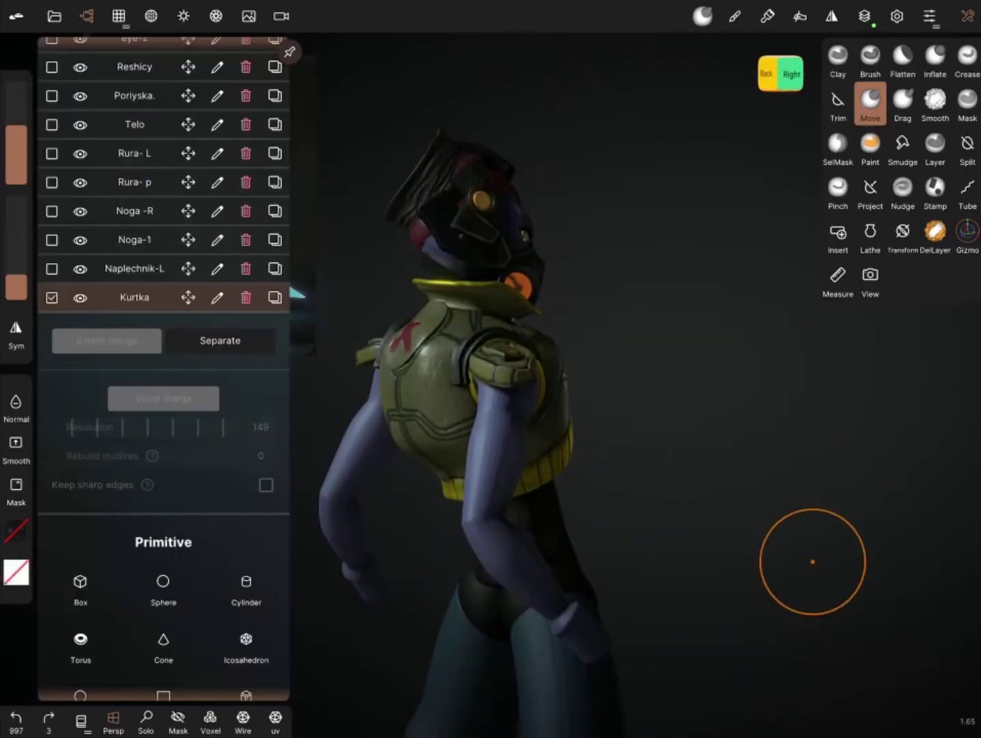
scroll(164, 205, up, 2)
click(220, 426)
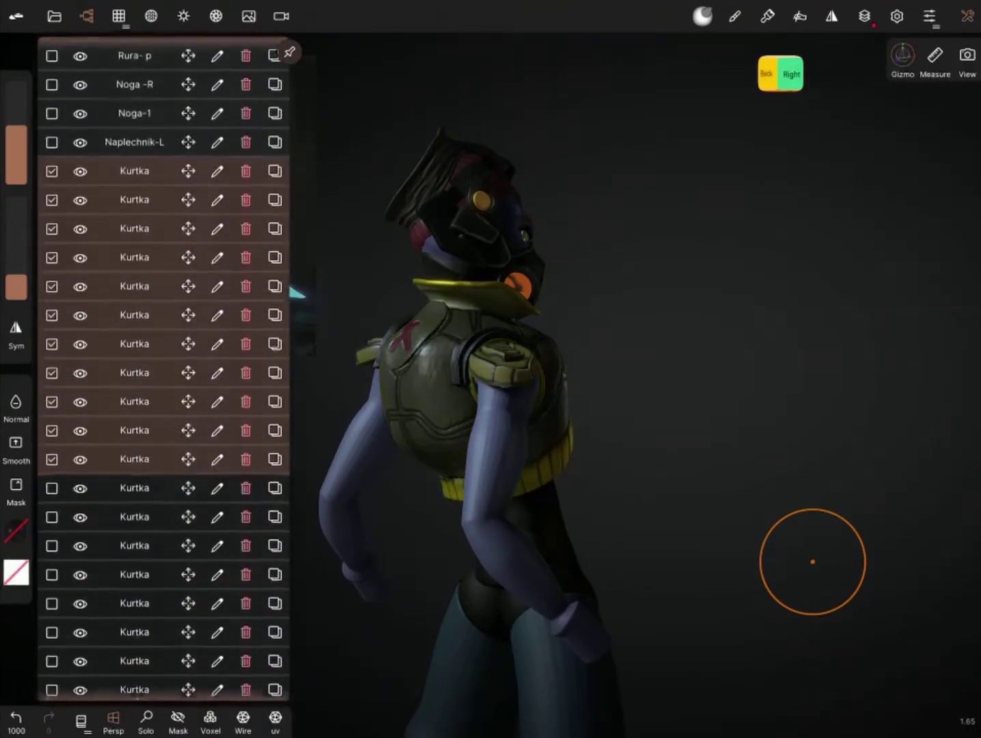
drag(137, 499, 144, 498)
click(163, 468)
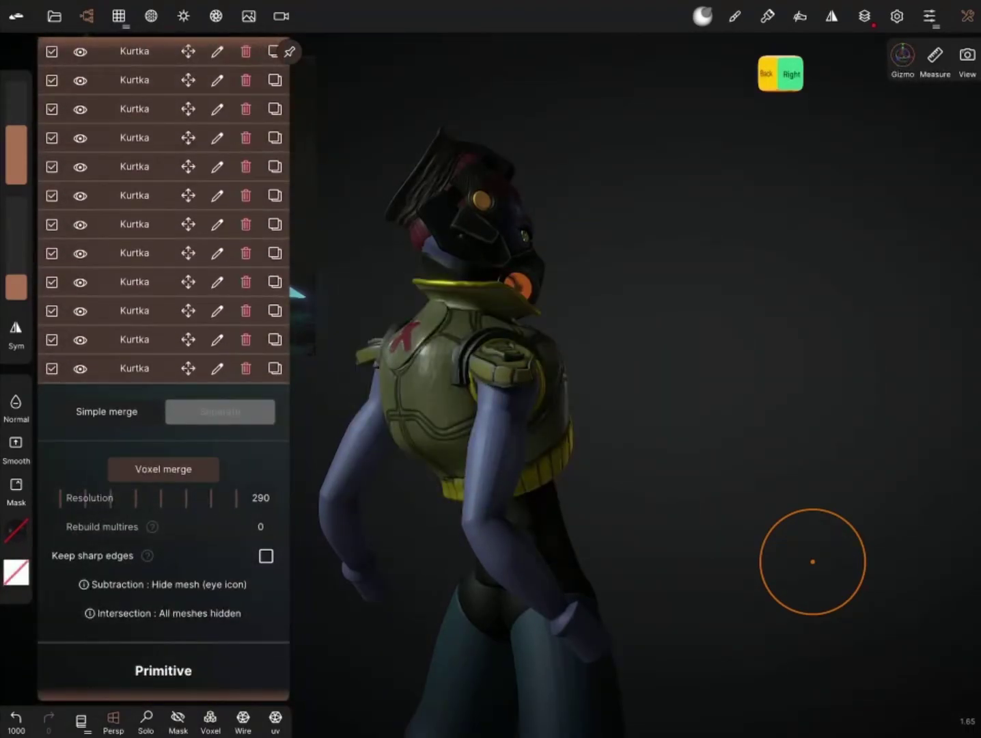
click(734, 16)
mouse_move(751, 478)
mouse_down()
mouse_move(622, 473)
mouse_move(322, 486)
mouse_move(418, 437)
mouse_move(390, 516)
mouse_move(536, 554)
mouse_move(426, 597)
mouse_move(368, 523)
mouse_up()
Step: Restore the undone move adjustments on the torso's right profile
mouse_move(436, 474)
mouse_down()
mouse_move(460, 548)
mouse_move(508, 427)
mouse_move(580, 465)
mouse_move(643, 397)
mouse_move(679, 467)
mouse_move(615, 479)
mouse_move(635, 465)
mouse_move(627, 456)
mouse_up()
scroll(633, 569, up, 5)
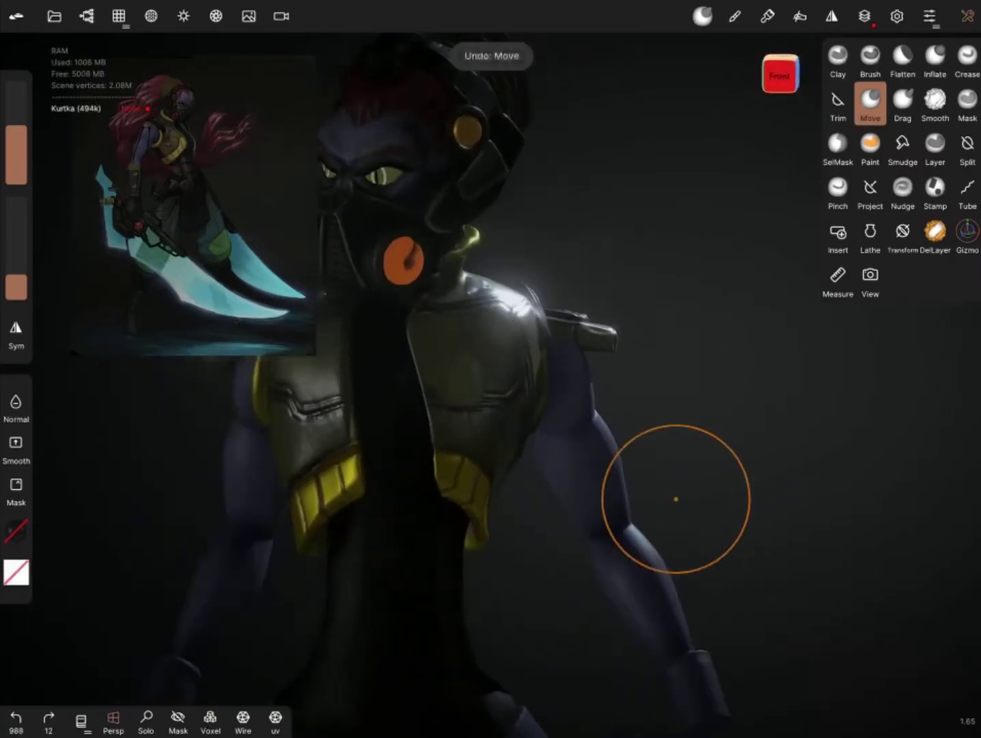
key(ctrl+shift+z)
key(ctrl+shift+z)
key(ctrl+shift+z)
scroll(759, 406, up, 5)
key(c)
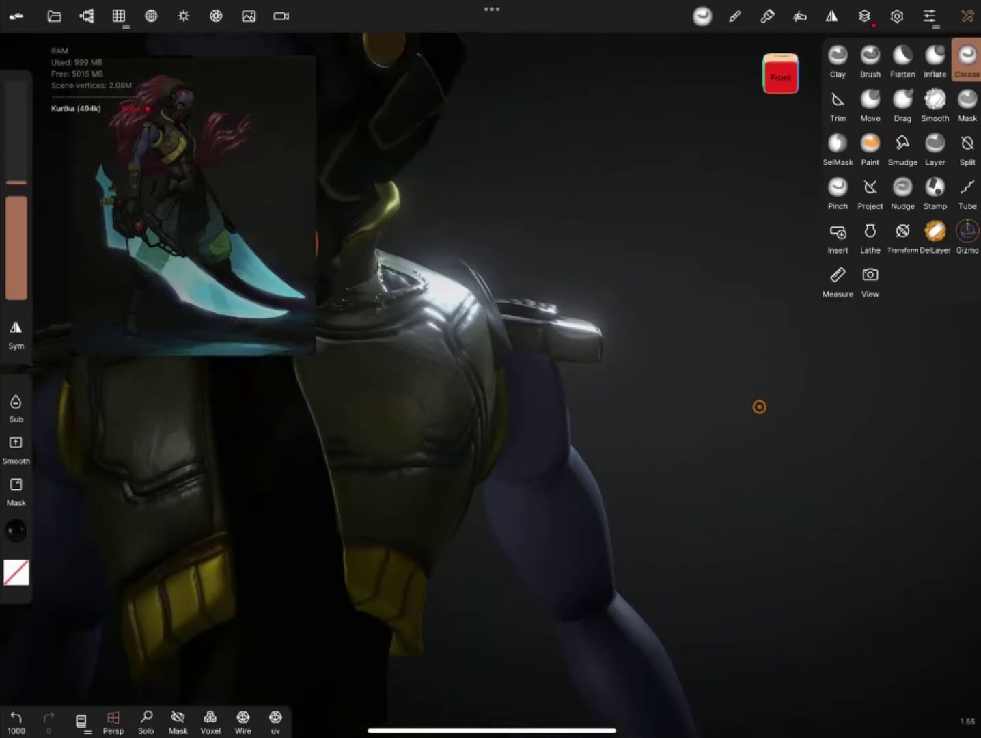
drag(443, 441, 727, 485)
Step: Smooth the shoulder near the neck, undoing the Flatten stroke, and check it from around
key(s)
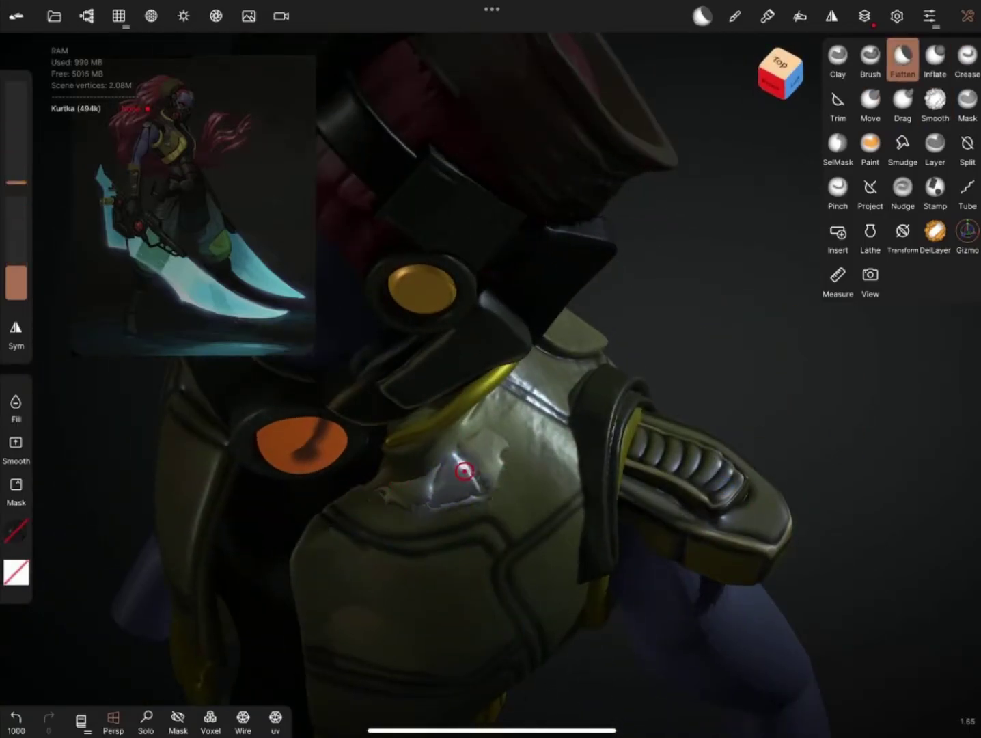
key(ctrl+z)
key(ctrl+z)
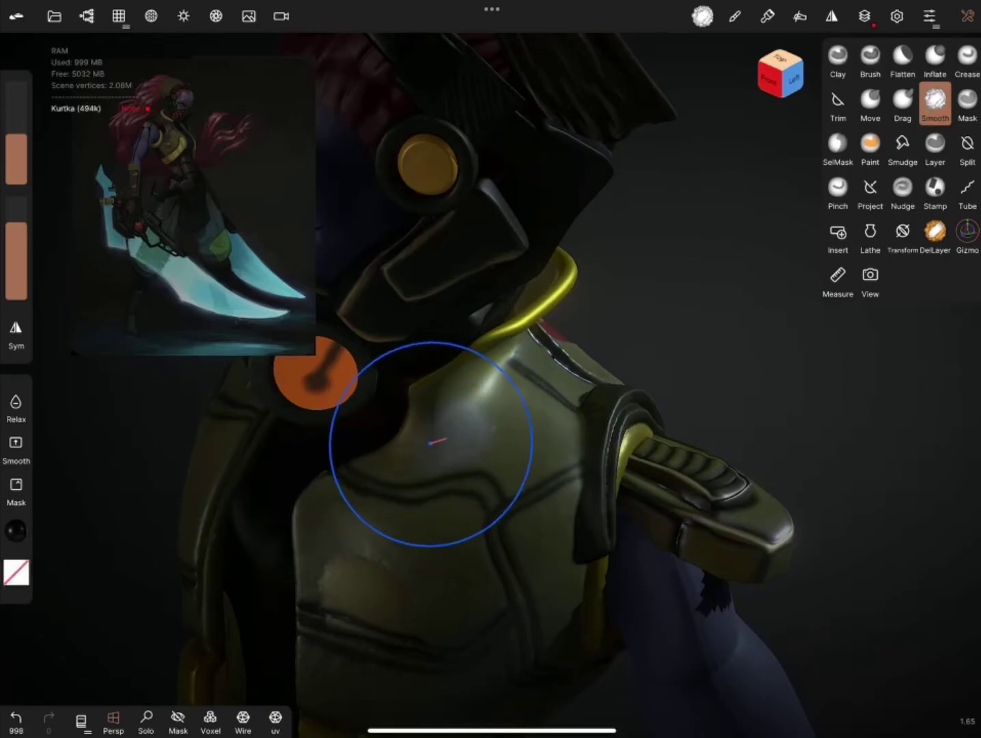
drag(430, 443, 801, 447)
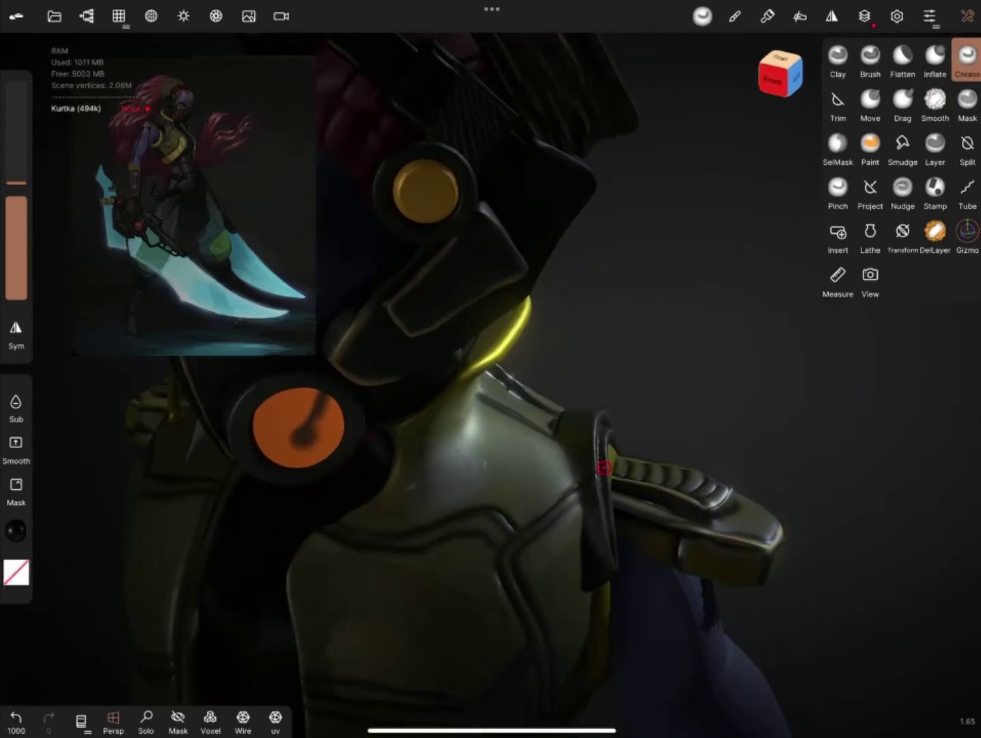
drag(603, 468, 637, 641)
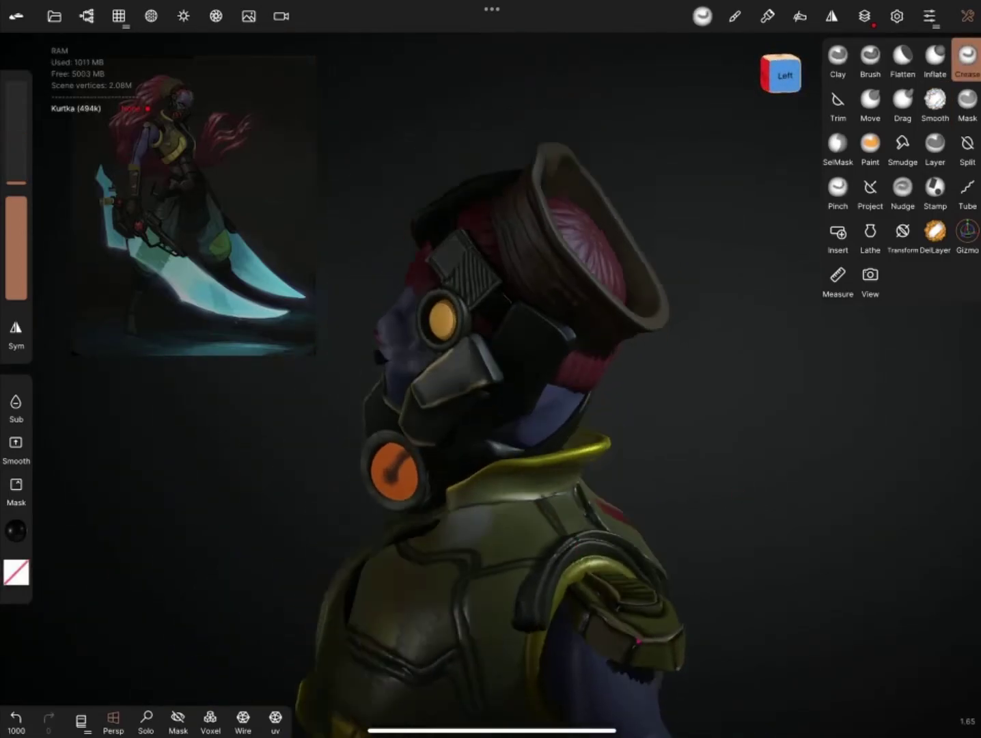
drag(546, 478, 683, 465)
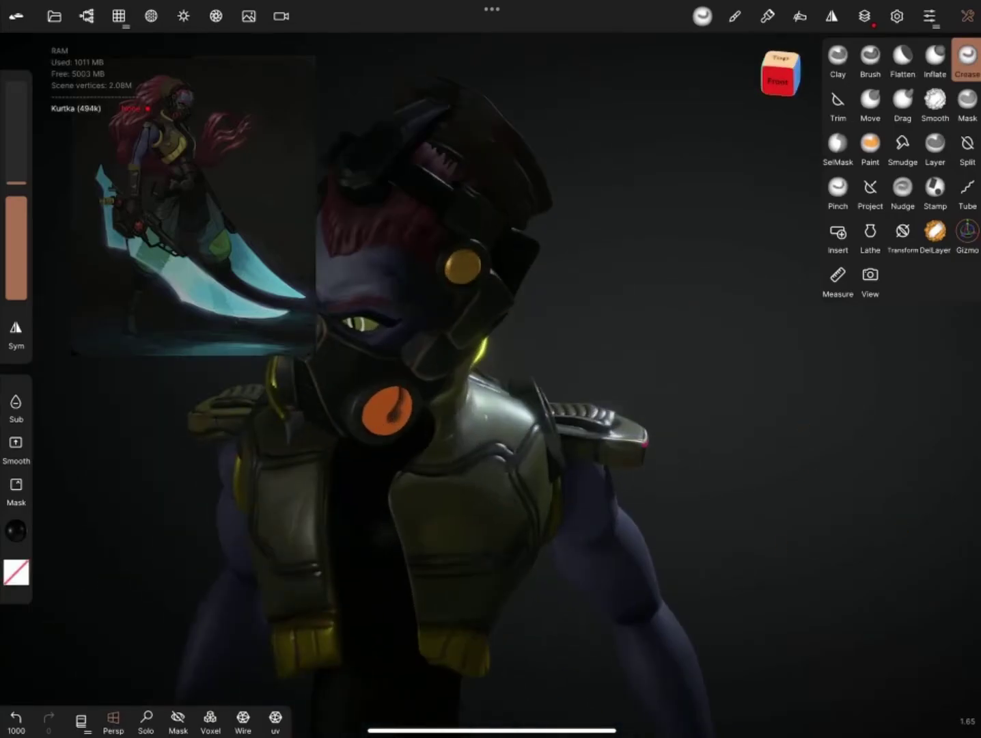
mouse_move(443, 489)
mouse_down()
mouse_move(843, 438)
mouse_move(752, 478)
mouse_move(764, 530)
mouse_up()
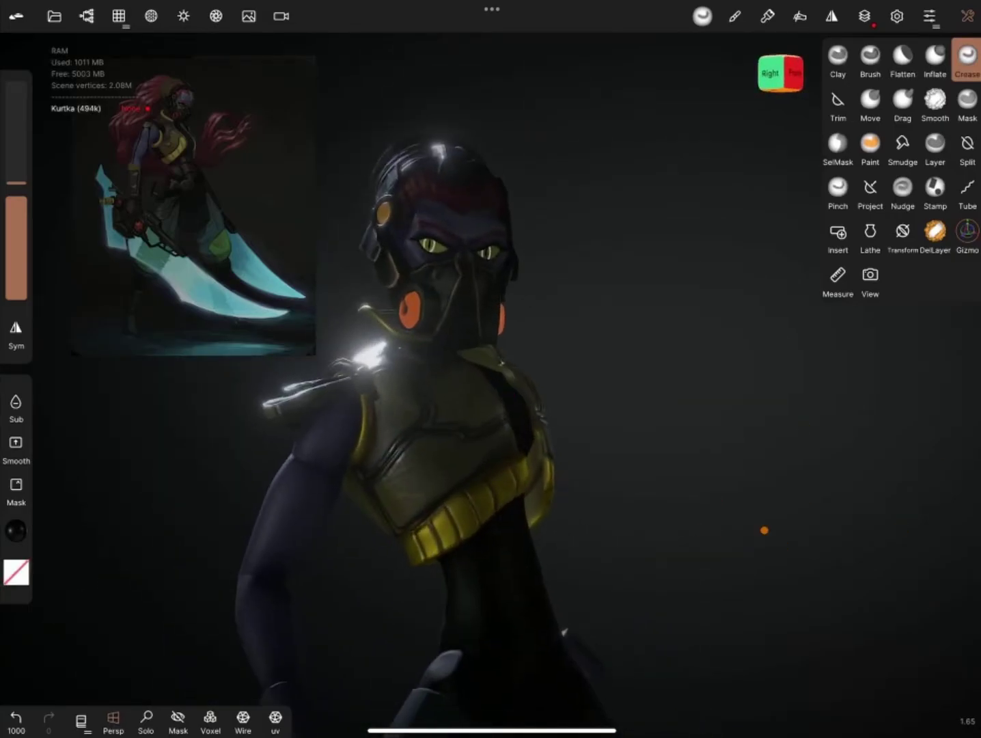
Step: Add a Box and stretch it into a tall thin prism in front of the waist
click(118, 16)
drag(384, 510, 530, 537)
mouse_move(599, 462)
mouse_down()
mouse_move(617, 450)
mouse_move(574, 546)
mouse_up()
click(794, 73)
mouse_move(683, 341)
mouse_down()
mouse_move(724, 328)
mouse_move(683, 355)
mouse_up()
mouse_move(684, 410)
mouse_down()
mouse_move(519, 416)
mouse_move(615, 410)
mouse_up()
Step: Voxel-remesh the box and select the Naplechnik-L shoulder piece
click(780, 73)
click(119, 15)
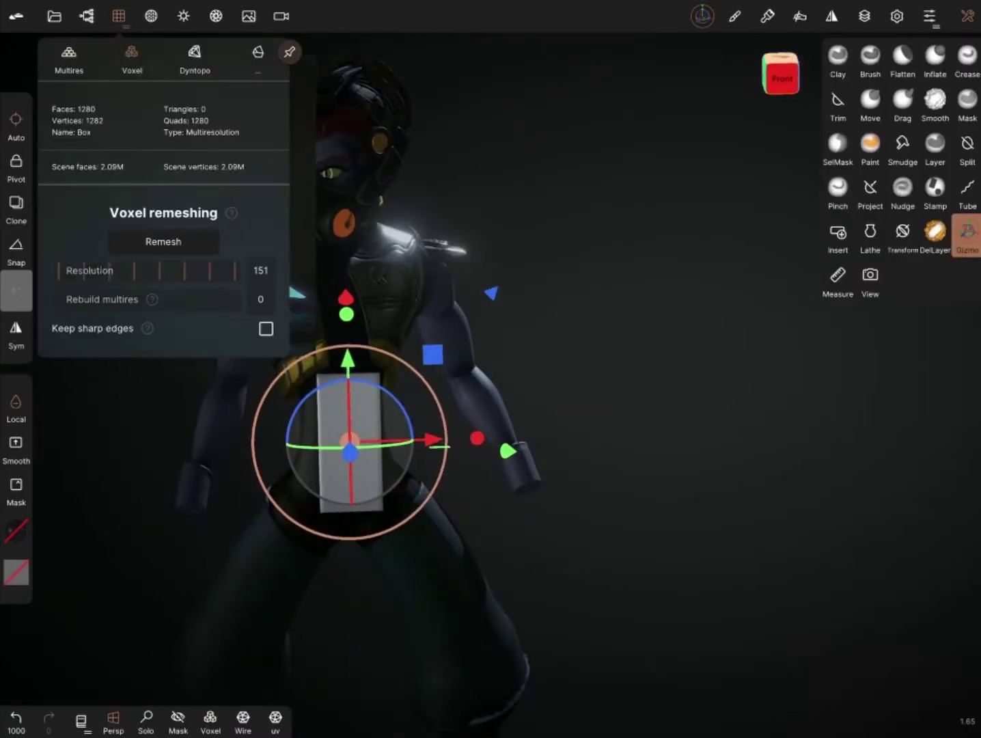
click(163, 241)
click(86, 15)
click(135, 391)
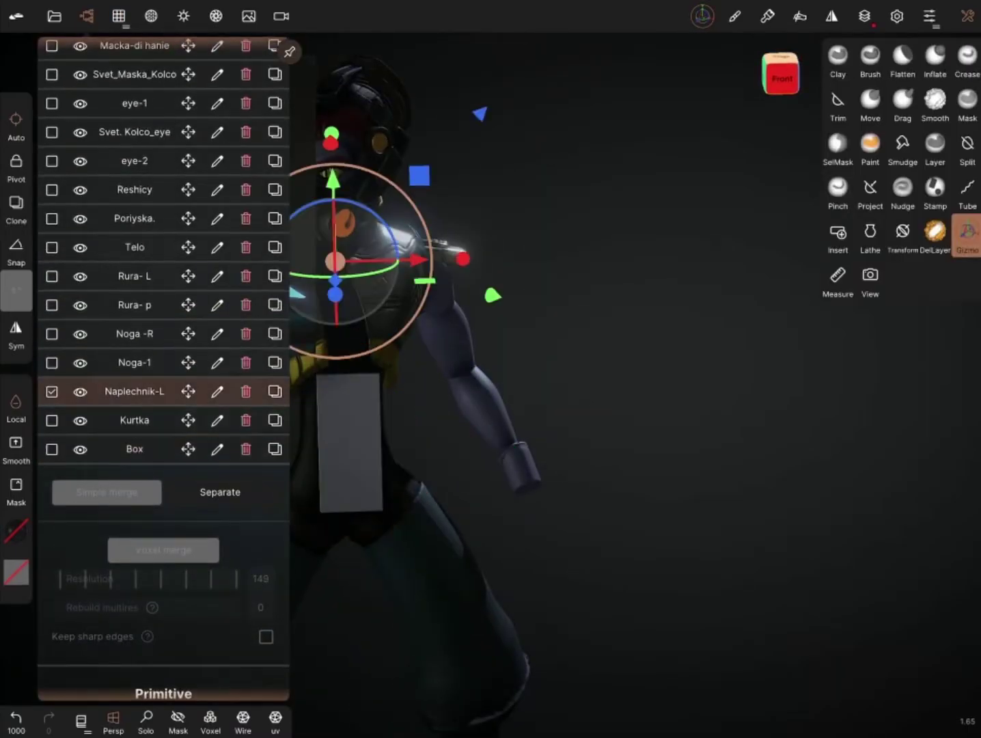
click(86, 16)
drag(615, 410, 546, 410)
click(780, 73)
Step: Set the reference image rotation to about 3 and raise its Position X
click(249, 16)
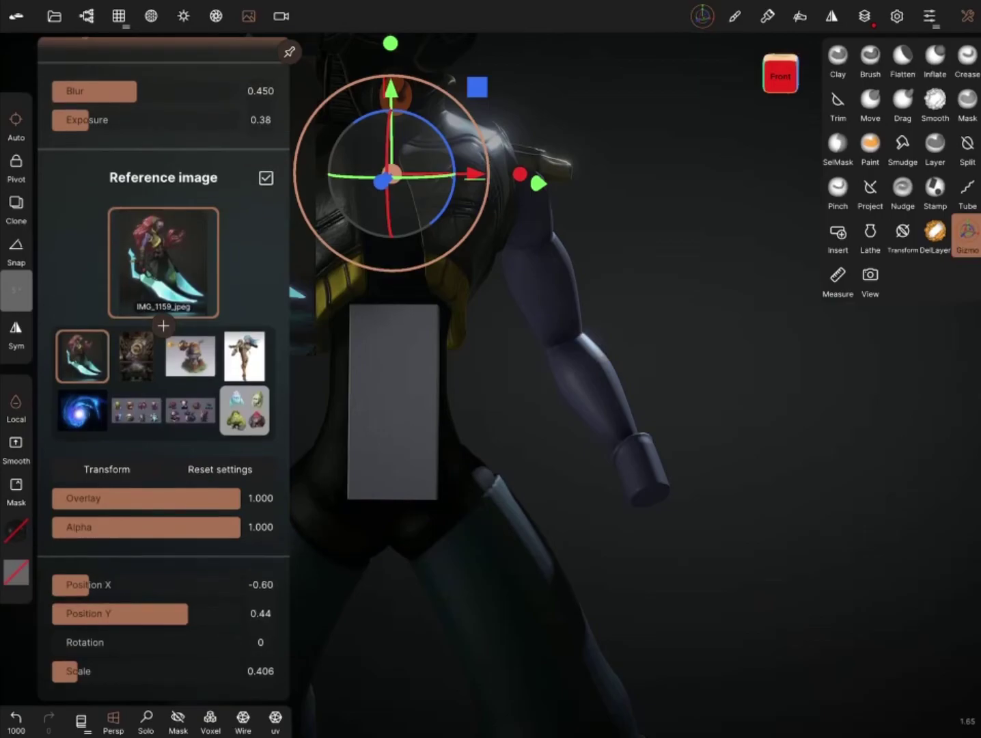
mouse_move(68, 643)
mouse_down()
mouse_move(118, 643)
mouse_move(53, 643)
mouse_up()
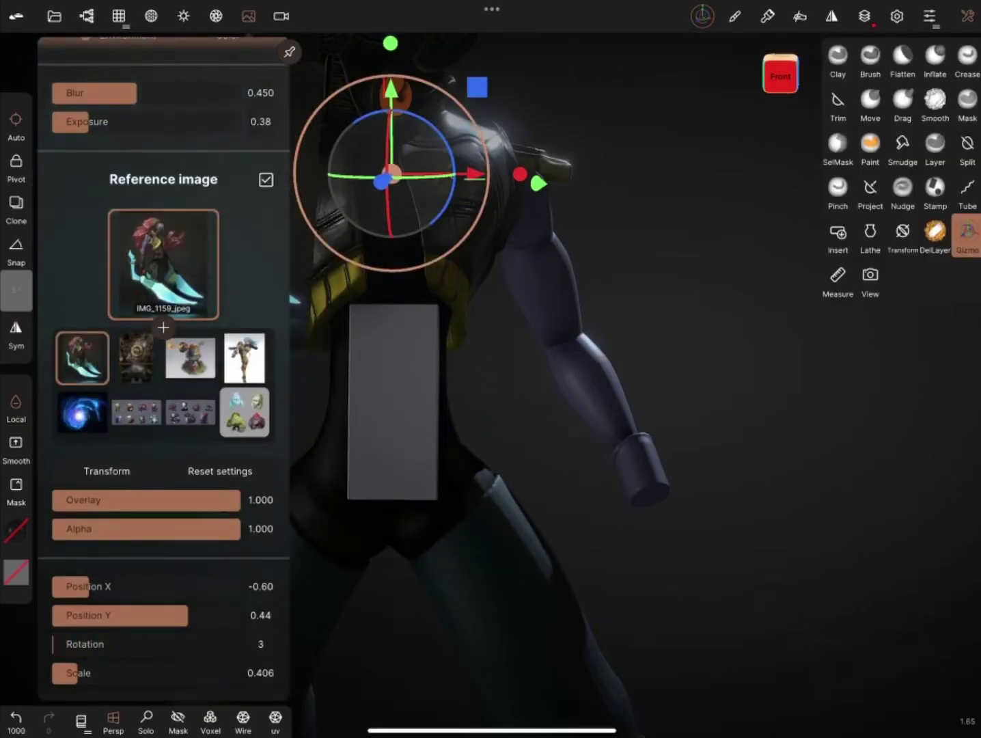
drag(88, 585, 195, 586)
click(249, 16)
click(795, 73)
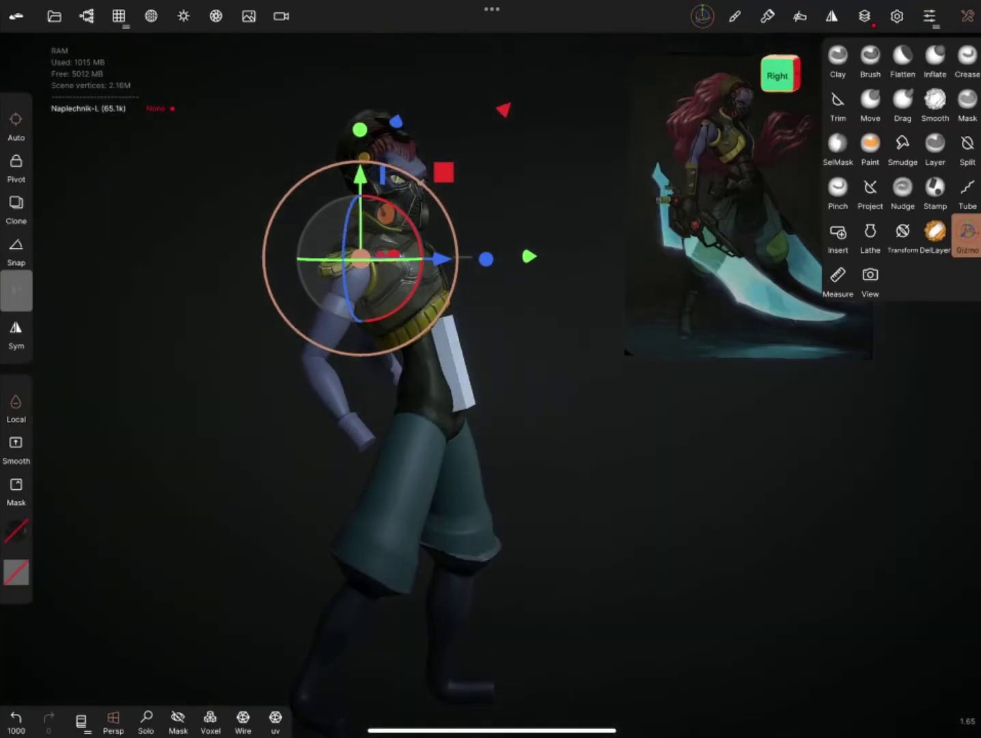
drag(581, 479, 602, 574)
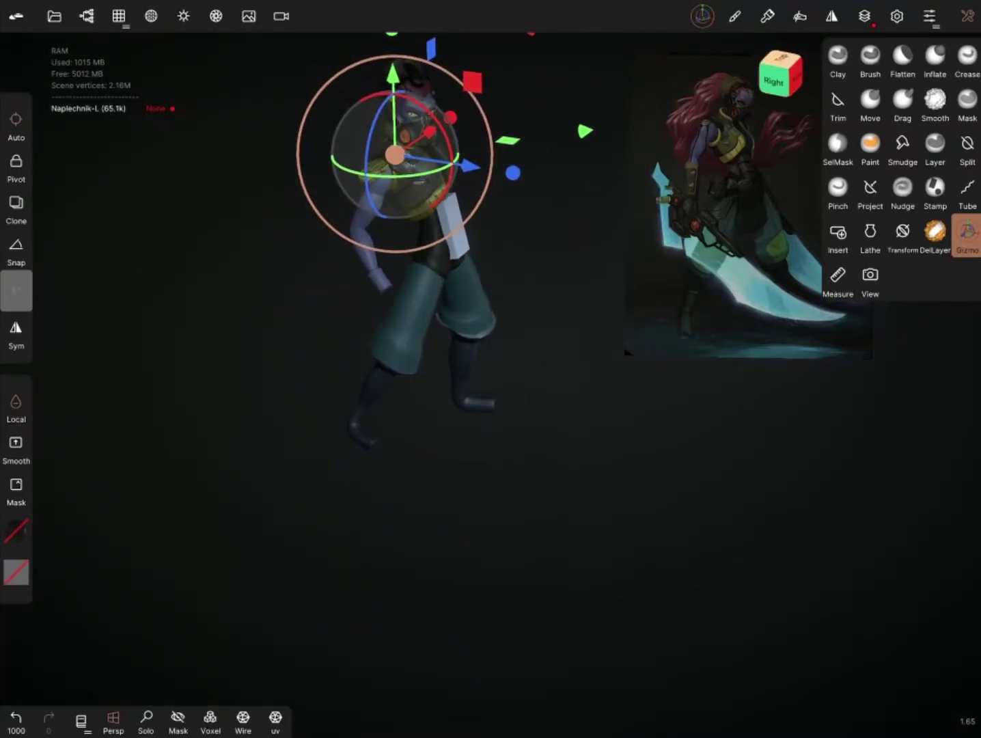
Step: Paint the whole chest box with the dark material
drag(580, 478, 547, 342)
drag(547, 478, 547, 342)
click(870, 144)
click(702, 15)
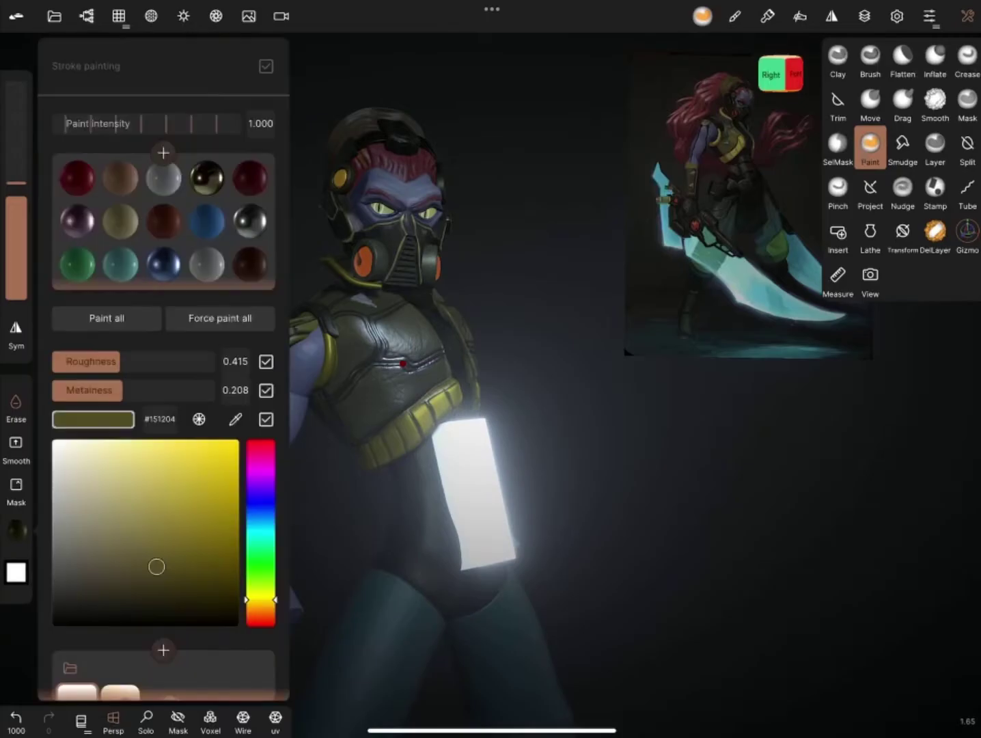
click(107, 317)
click(702, 15)
Step: Clip the box's corners with Trim and slice it with two horizontal Split cuts
click(781, 73)
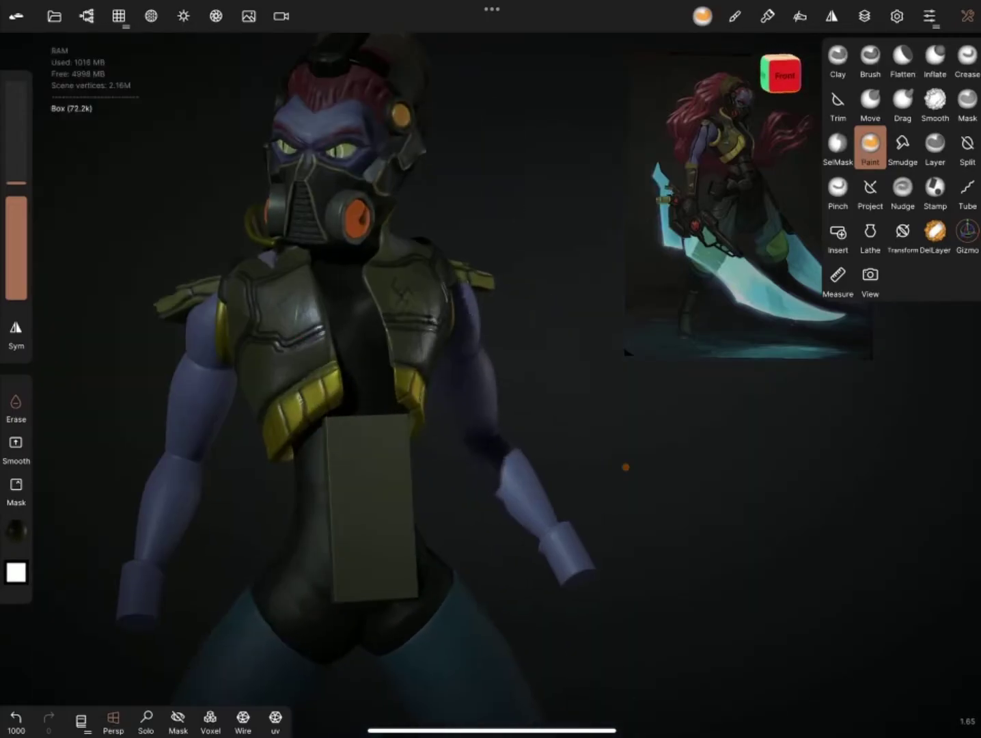
click(838, 104)
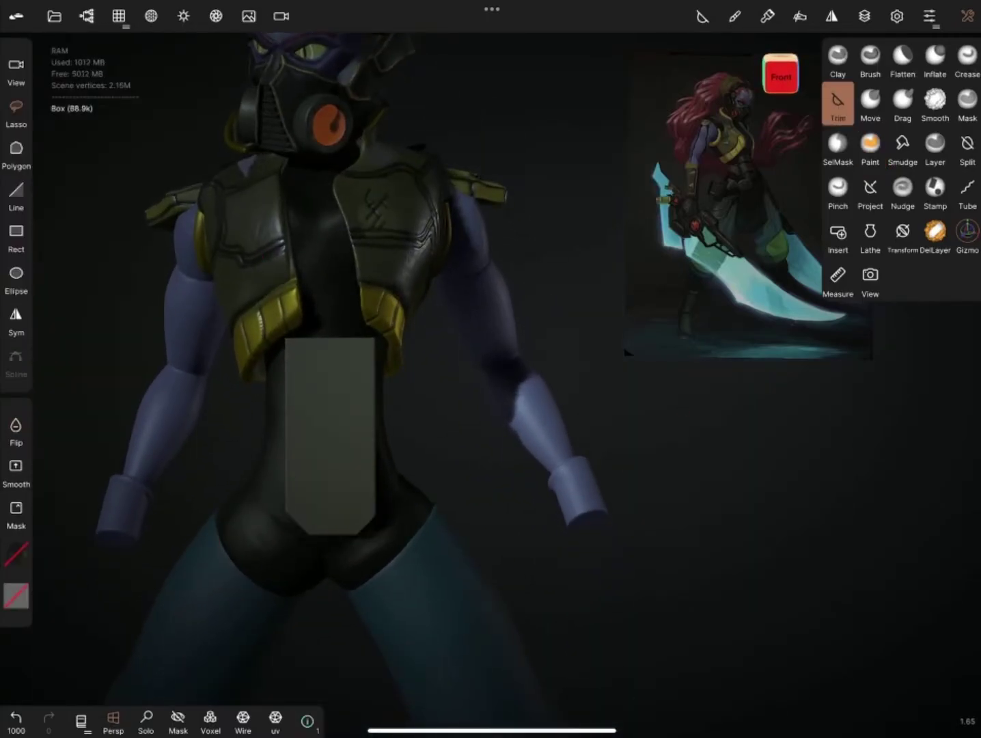
click(831, 16)
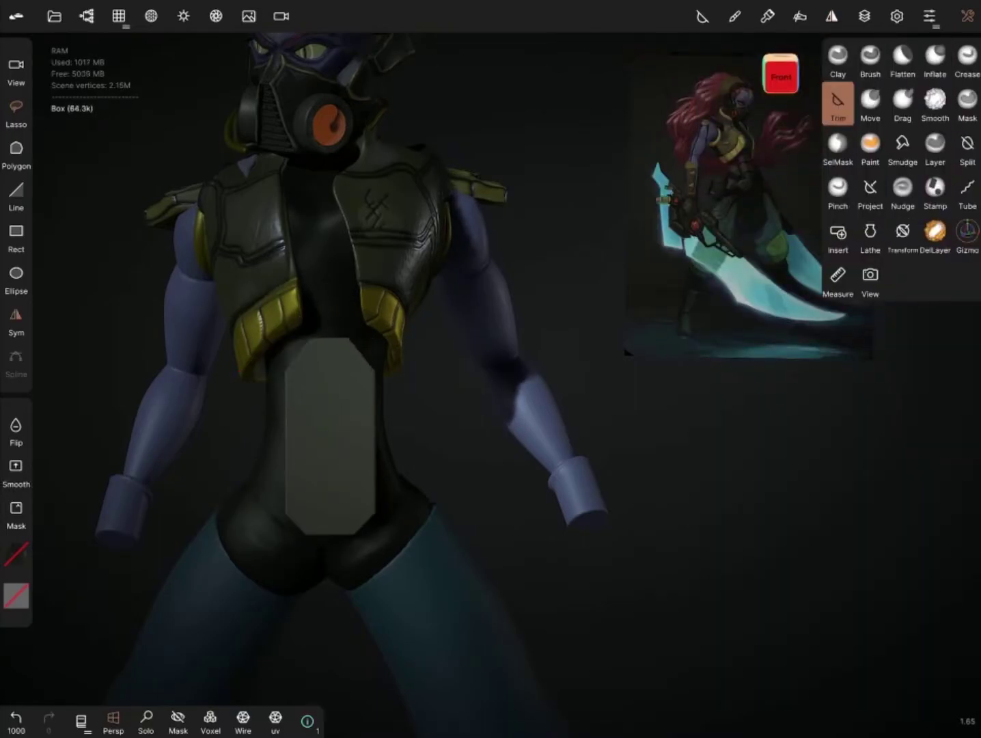
click(968, 147)
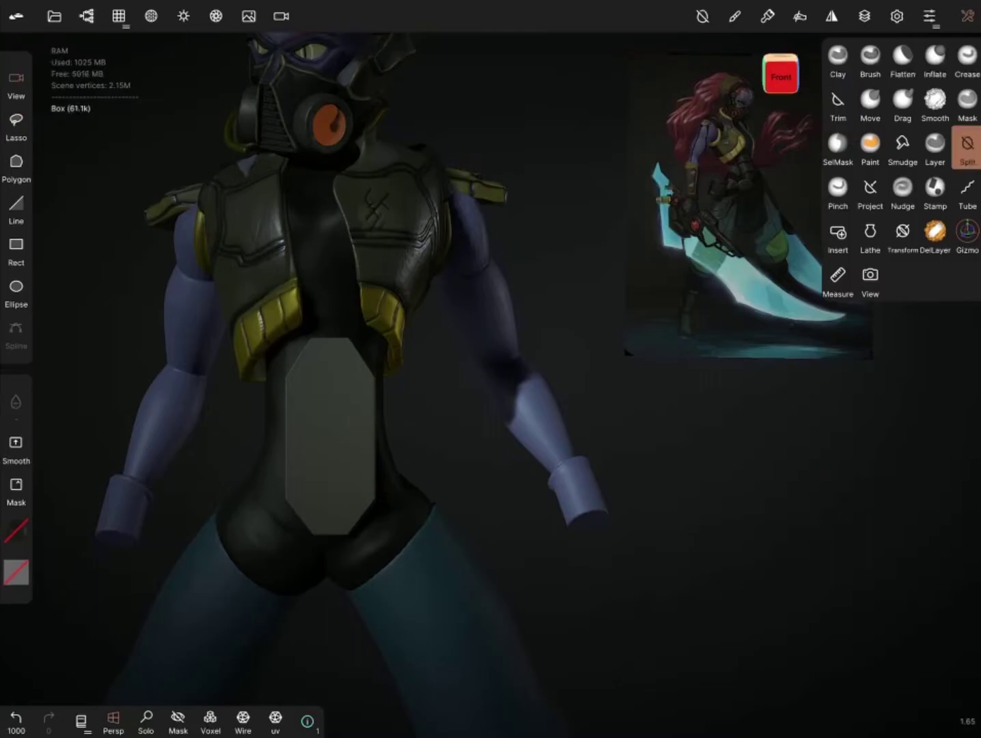
drag(103, 388, 888, 388)
drag(103, 457, 888, 457)
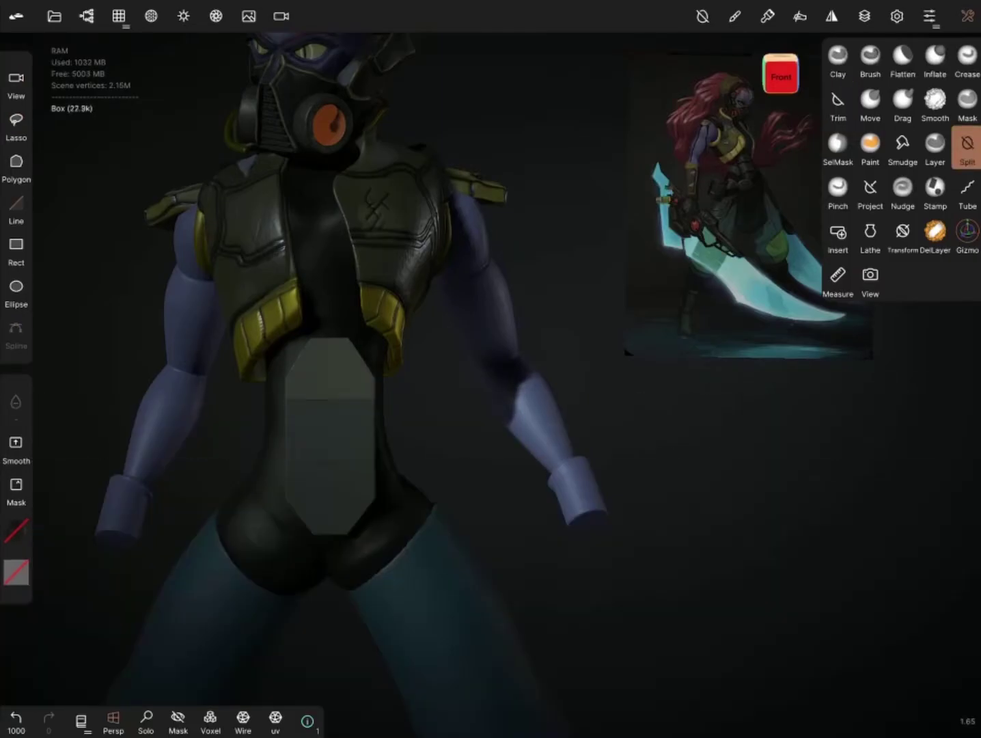
Step: Move the box segments with the Gizmo so they stack down the torso
click(967, 233)
drag(547, 478, 410, 410)
drag(615, 513, 581, 520)
drag(430, 441, 464, 444)
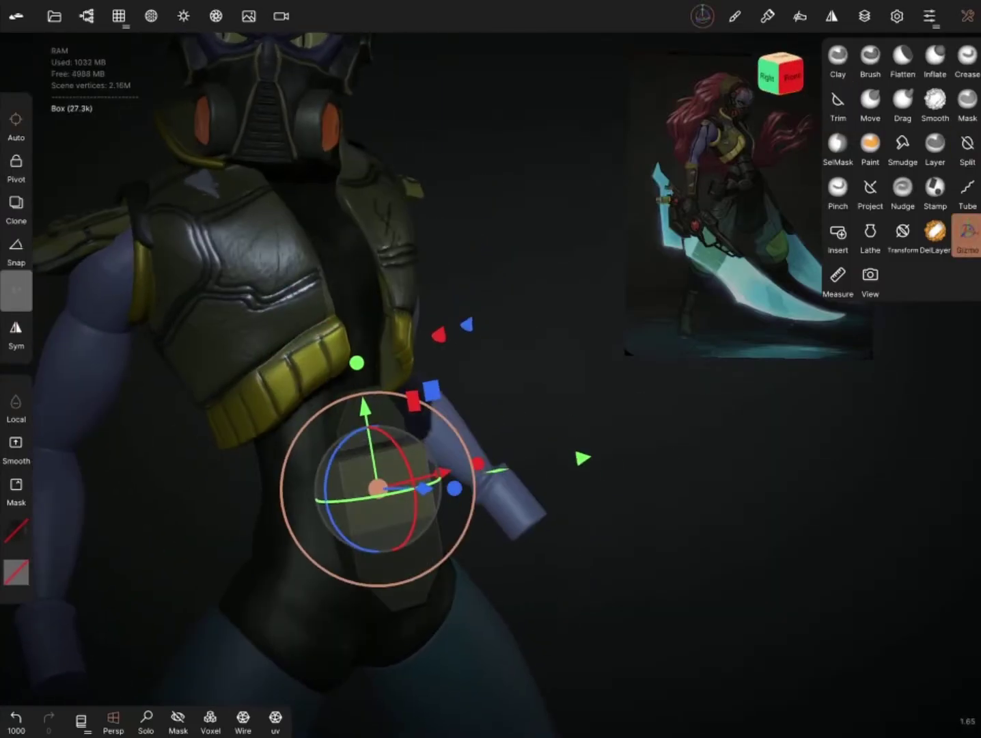
drag(365, 410, 376, 492)
drag(649, 478, 588, 492)
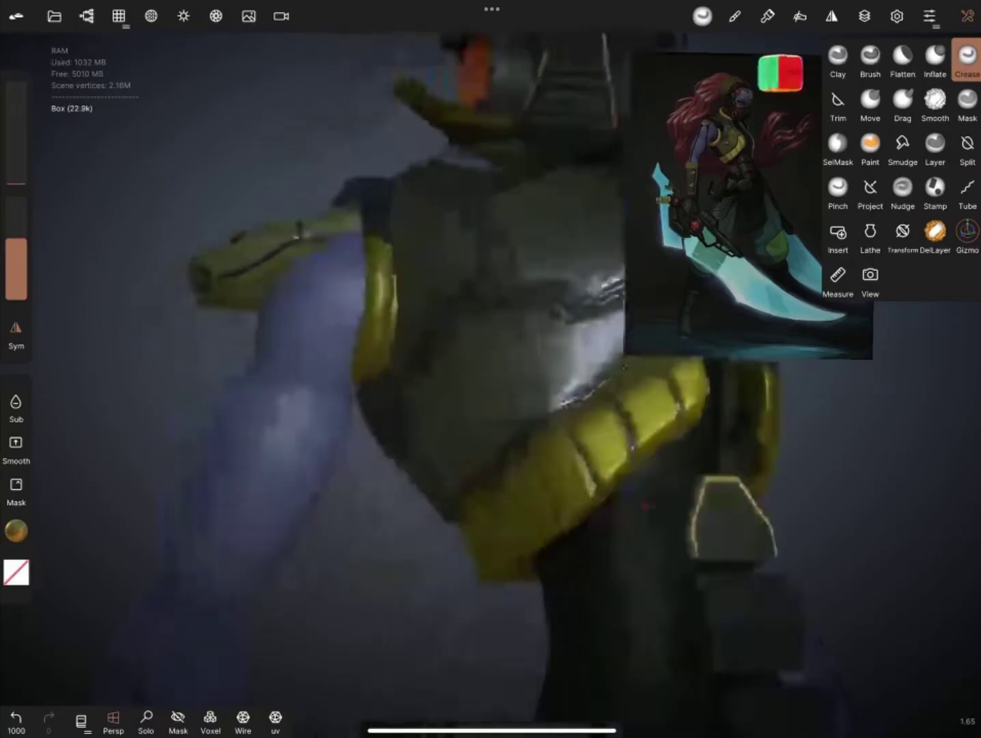
Step: Review the beveled, gold-rimmed plate segments from several angles and begin renaming the Box layer
drag(410, 478, 628, 495)
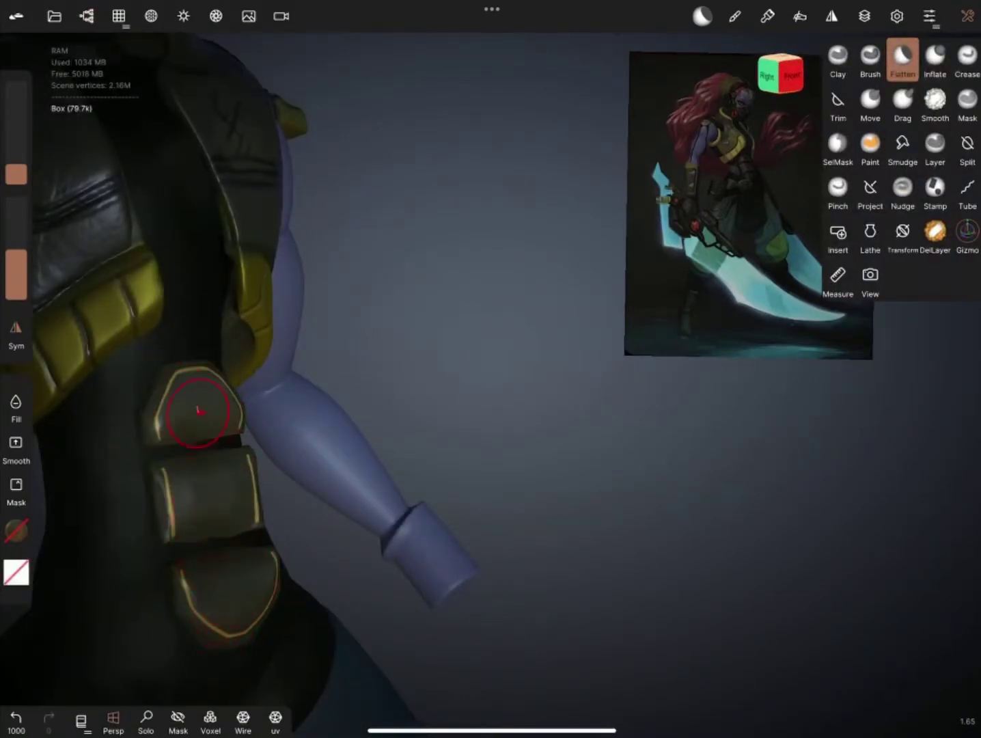
drag(198, 410, 310, 577)
drag(281, 506, 285, 526)
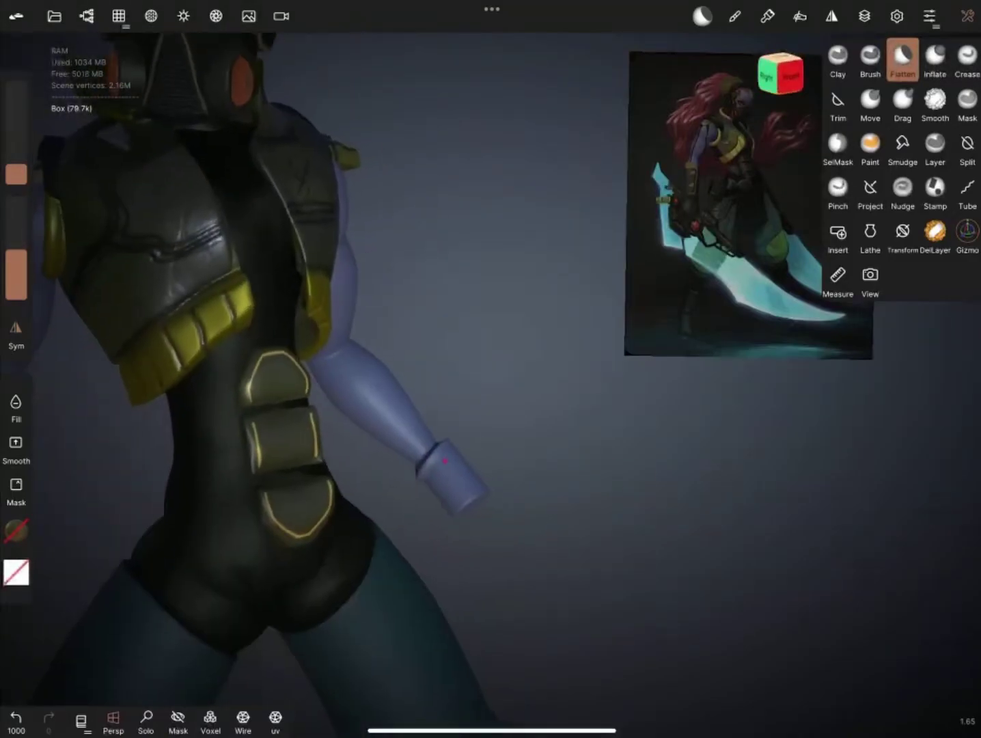
drag(295, 407, 136, 383)
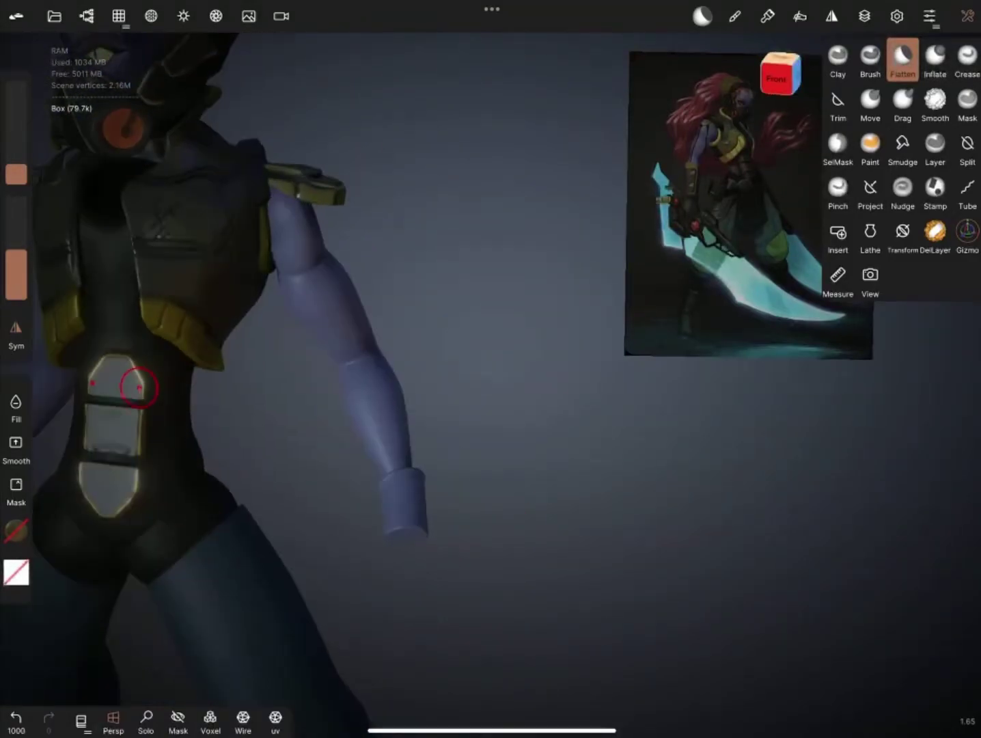
drag(410, 410, 478, 341)
click(968, 232)
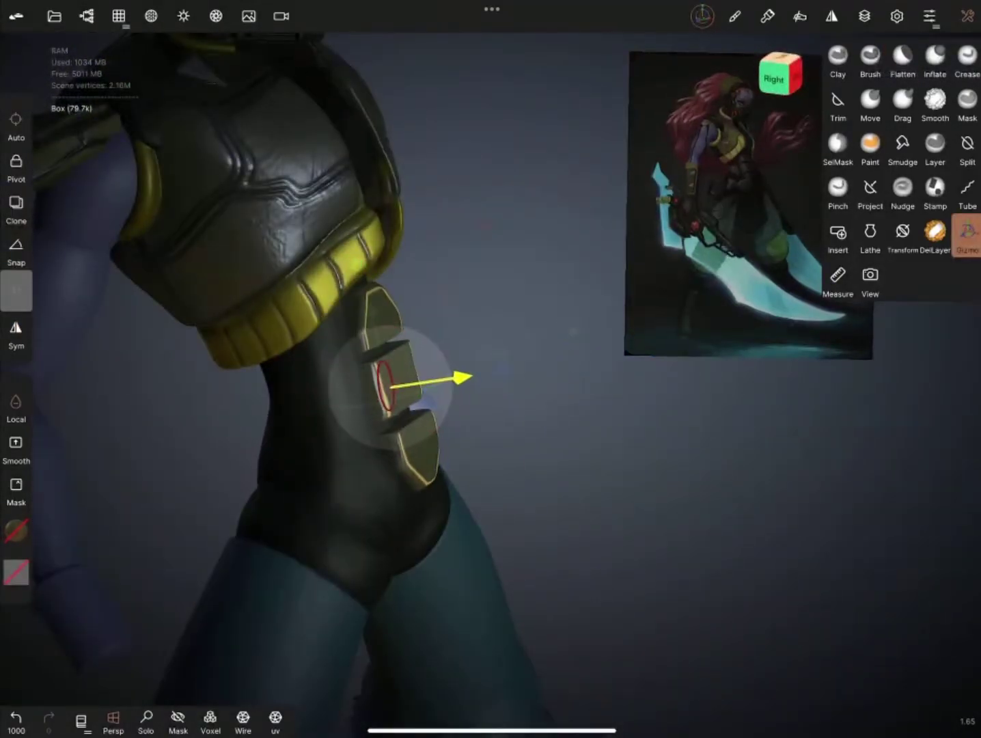
click(864, 15)
click(217, 448)
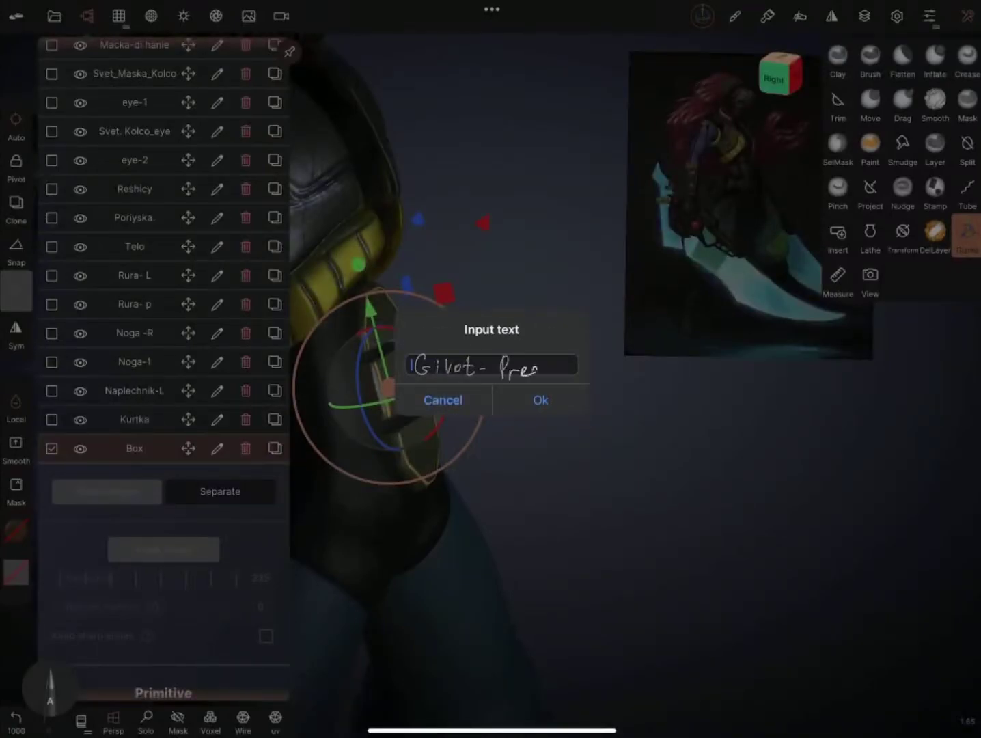
text(Gilet-Preess)
Step: Name the plate layer Gilet-Preess and add a cylinder flattened into a ring at the waist
click(540, 400)
drag(547, 478, 479, 479)
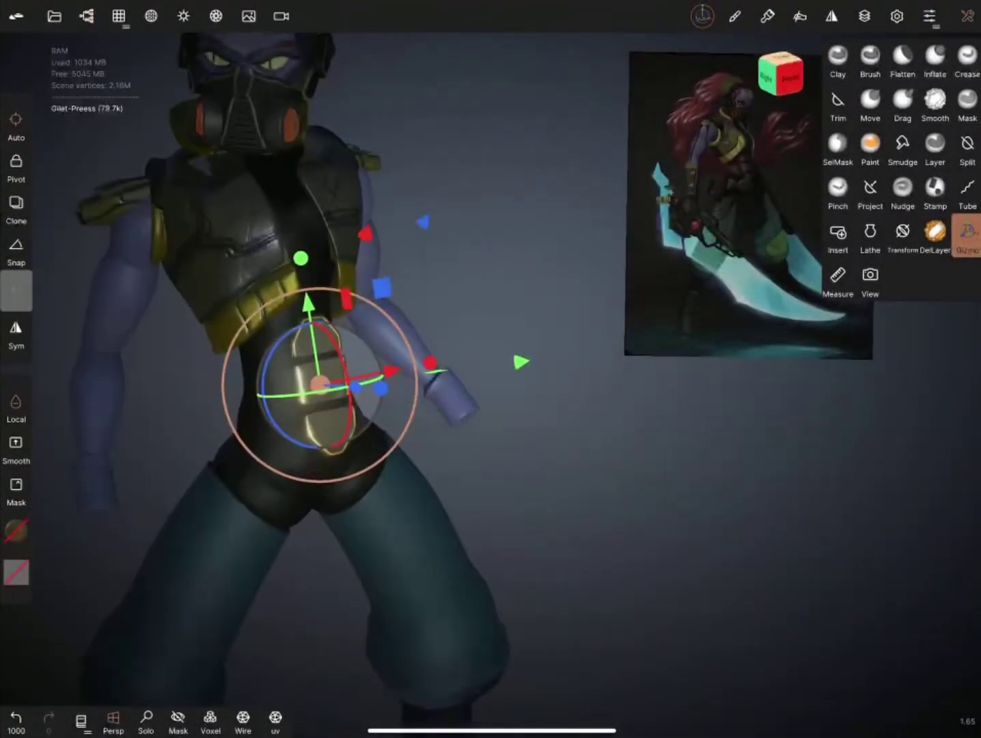
click(246, 553)
drag(383, 506, 383, 465)
mouse_move(615, 478)
mouse_down()
mouse_move(683, 478)
mouse_move(478, 479)
mouse_up()
Step: Rename the Cylinder layer to Poyas
click(968, 16)
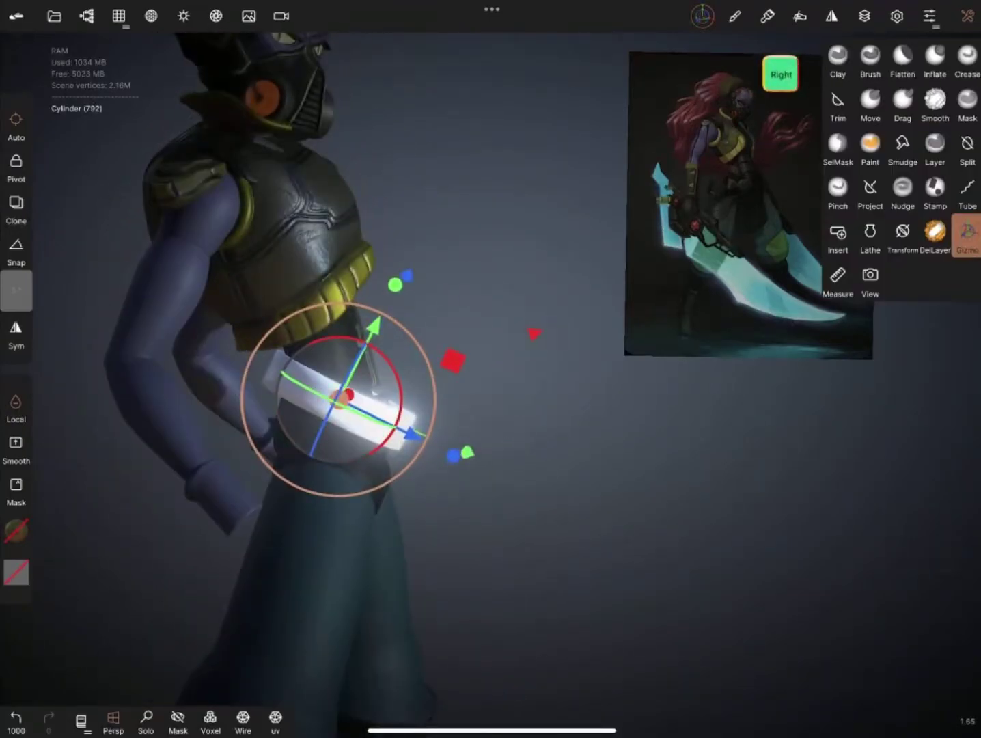
click(864, 16)
click(135, 297)
text(Poyas)
click(540, 400)
Step: Reshape the Poyas belt with Move and paint it dark instead of glowing white
click(870, 102)
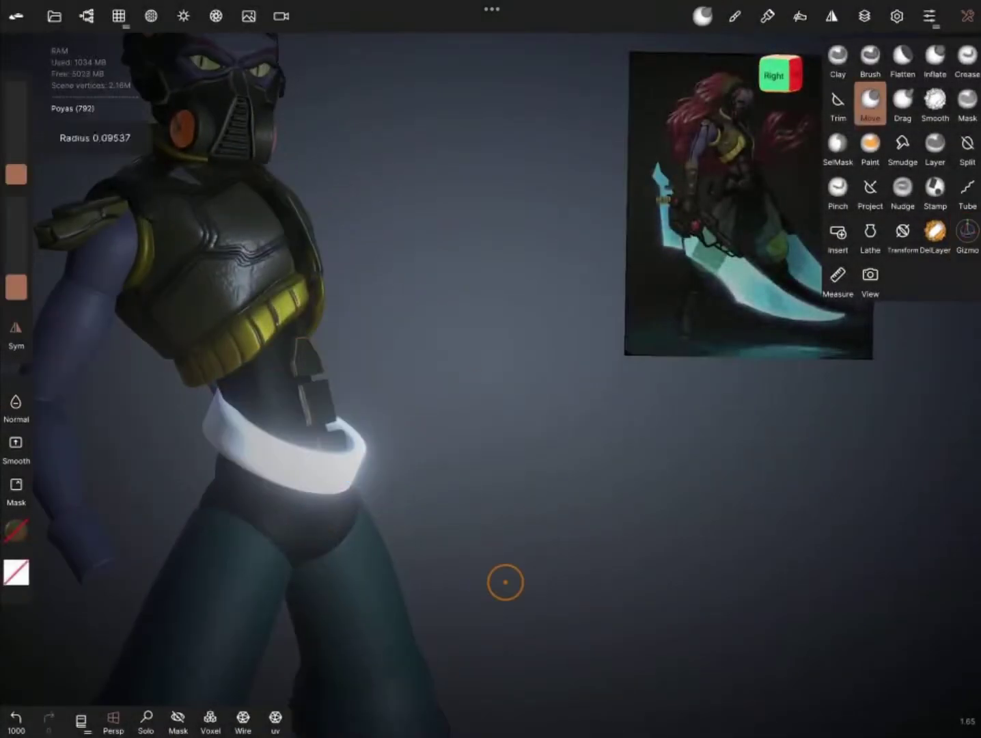
drag(501, 581, 581, 581)
mouse_move(205, 490)
mouse_down()
mouse_move(273, 460)
mouse_move(394, 477)
mouse_move(415, 441)
mouse_move(277, 476)
mouse_move(656, 557)
mouse_move(369, 654)
mouse_up()
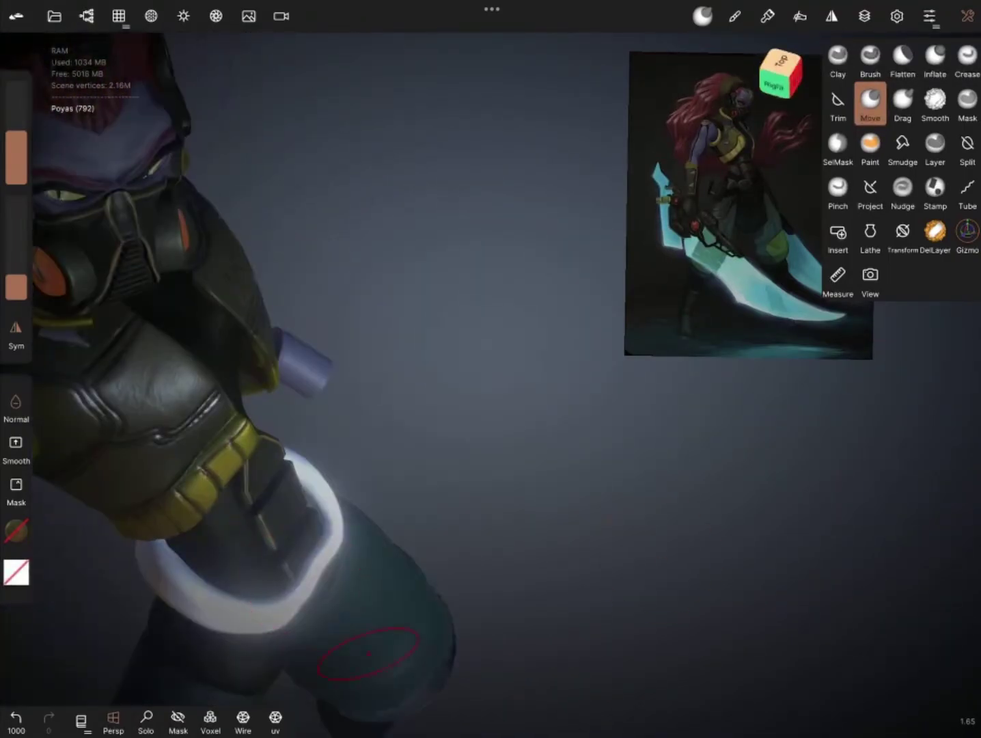
mouse_move(342, 530)
mouse_down()
mouse_move(219, 395)
mouse_move(241, 431)
mouse_move(225, 393)
mouse_move(602, 536)
mouse_move(412, 423)
mouse_up()
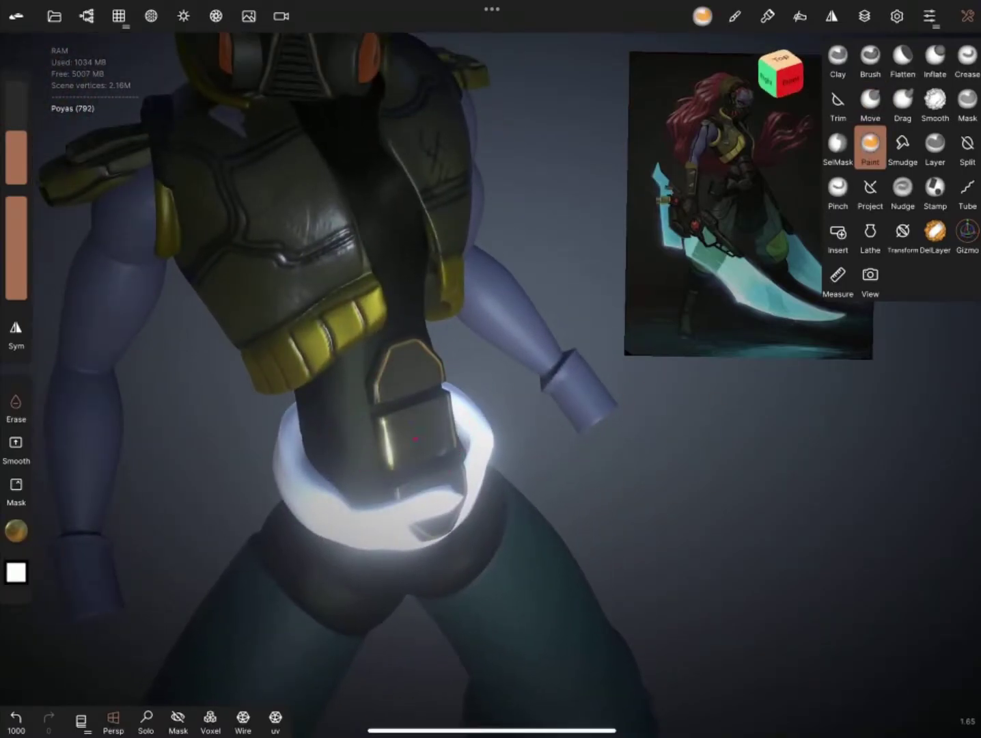
click(16, 531)
key(ctrl+z)
key(ctrl+z)
key(ctrl+z)
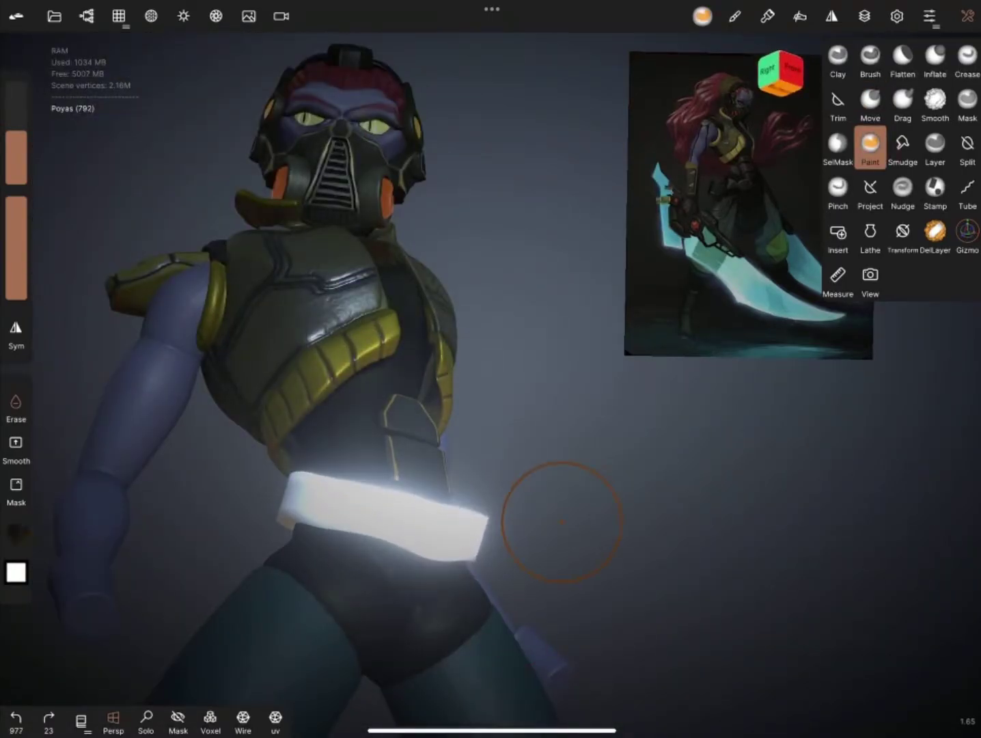
mouse_move(561, 521)
mouse_down()
mouse_move(547, 546)
mouse_move(552, 573)
mouse_move(524, 551)
mouse_up()
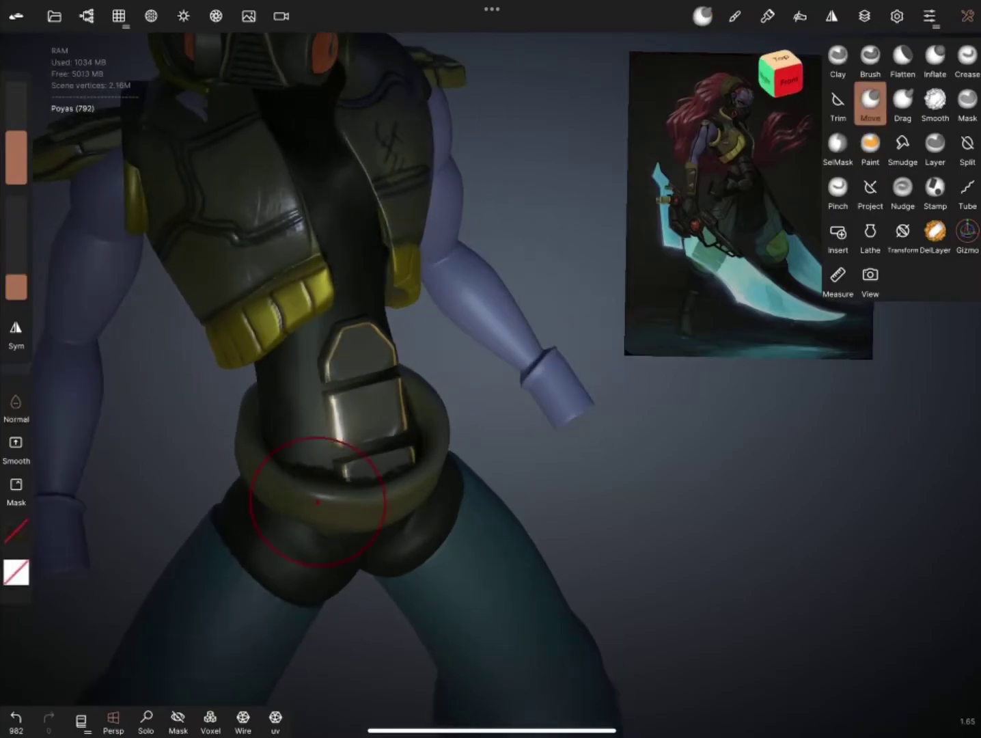
Step: Undo stray belt moves and refine the belt surface with Drag and Flatten
key(ctrl+z)
key(ctrl+z)
key(ctrl+z)
key(ctrl+z)
key(ctrl+z)
key(ctrl+z)
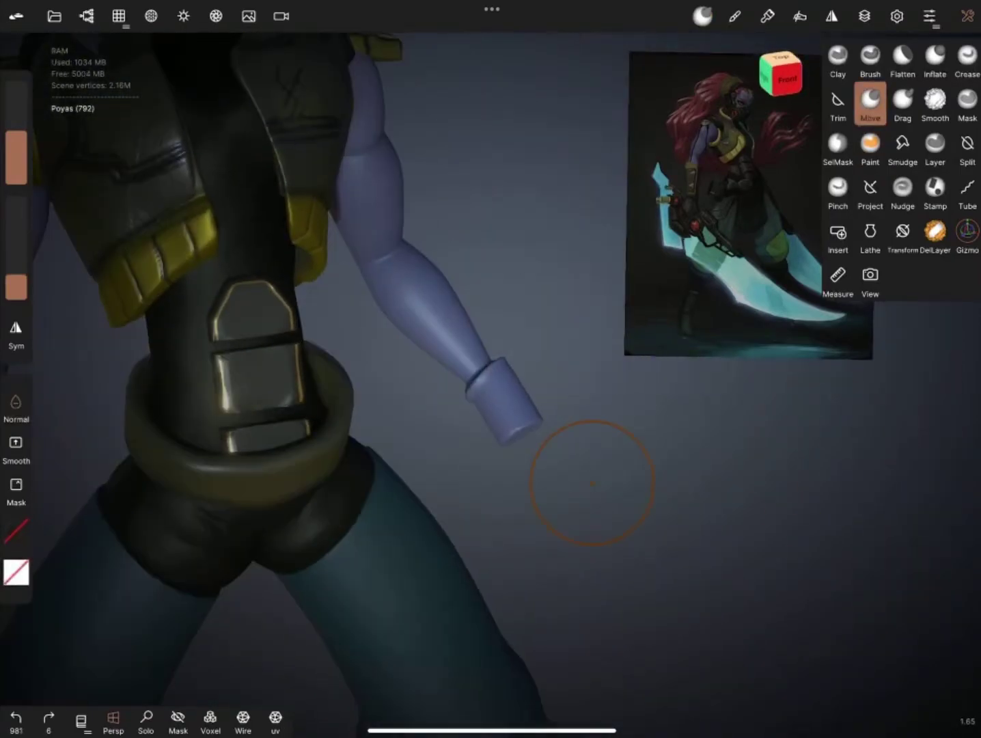
mouse_move(592, 483)
mouse_down()
mouse_move(99, 493)
mouse_move(193, 412)
mouse_move(302, 625)
mouse_move(201, 499)
mouse_move(313, 592)
mouse_move(115, 431)
mouse_move(208, 470)
mouse_move(147, 556)
mouse_move(212, 335)
mouse_move(201, 517)
mouse_move(209, 395)
mouse_move(168, 277)
mouse_move(459, 420)
mouse_move(524, 549)
mouse_up()
click(903, 103)
click(903, 58)
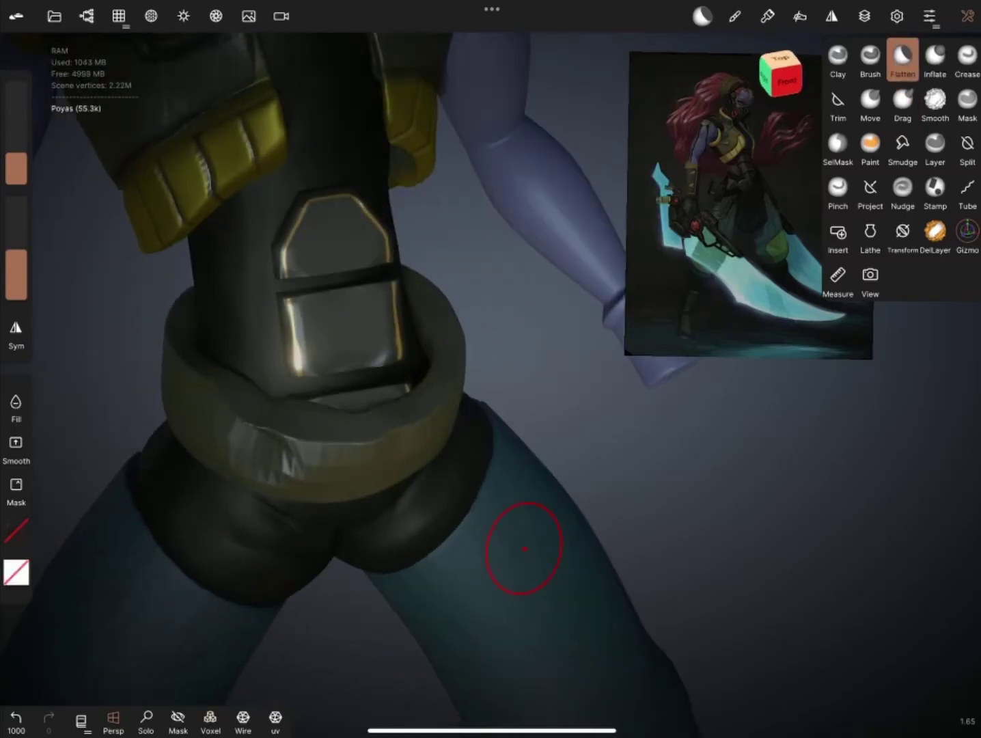
key(ctrl+z)
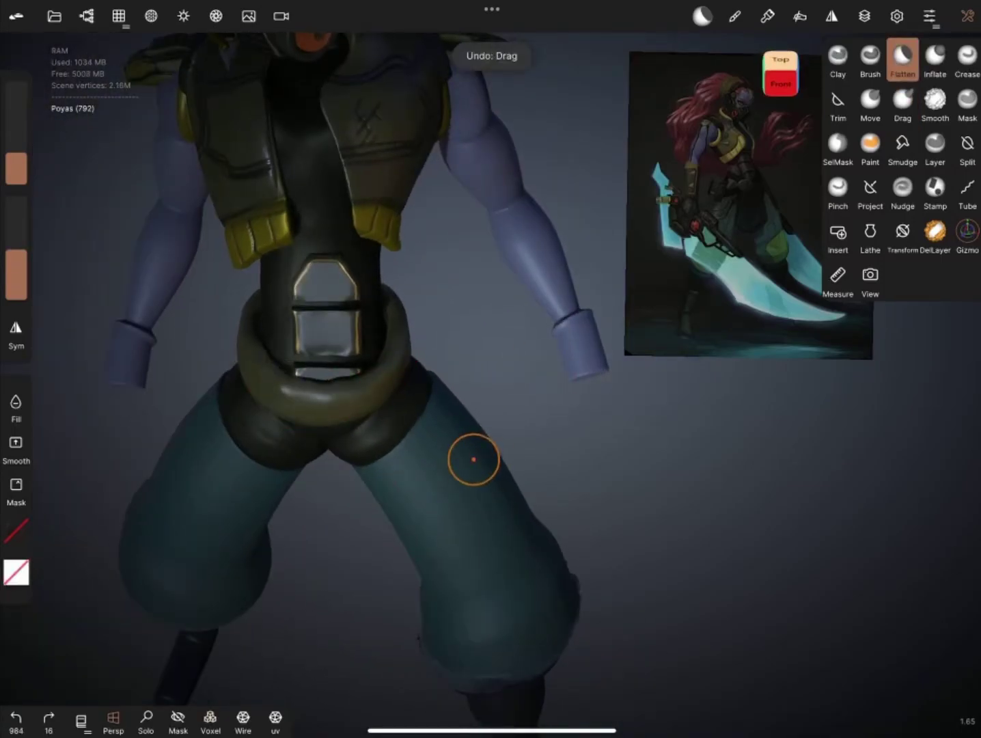
drag(457, 466, 287, 410)
Step: Adjust the Poyas belt with the Gizmo and Move brush, viewing it from above
click(968, 231)
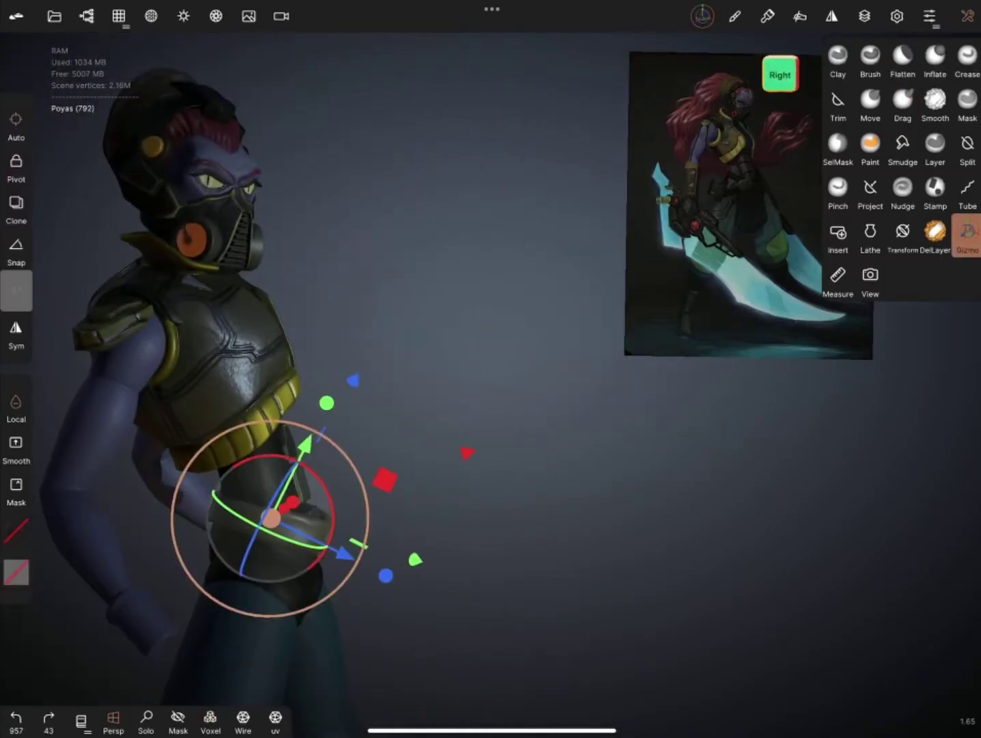
scroll(328, 458, up, 5)
drag(362, 465, 449, 516)
mouse_move(581, 410)
mouse_down()
mouse_move(581, 512)
mouse_move(615, 581)
mouse_move(615, 649)
mouse_up()
click(837, 102)
click(870, 102)
mouse_move(377, 386)
mouse_down()
mouse_move(259, 346)
mouse_move(285, 350)
mouse_move(321, 403)
mouse_move(268, 416)
mouse_move(265, 296)
mouse_move(289, 346)
mouse_move(226, 388)
mouse_move(348, 440)
mouse_move(350, 180)
mouse_move(340, 258)
mouse_move(328, 258)
mouse_move(280, 412)
mouse_move(376, 501)
mouse_move(218, 411)
mouse_move(87, 499)
mouse_move(460, 492)
mouse_up()
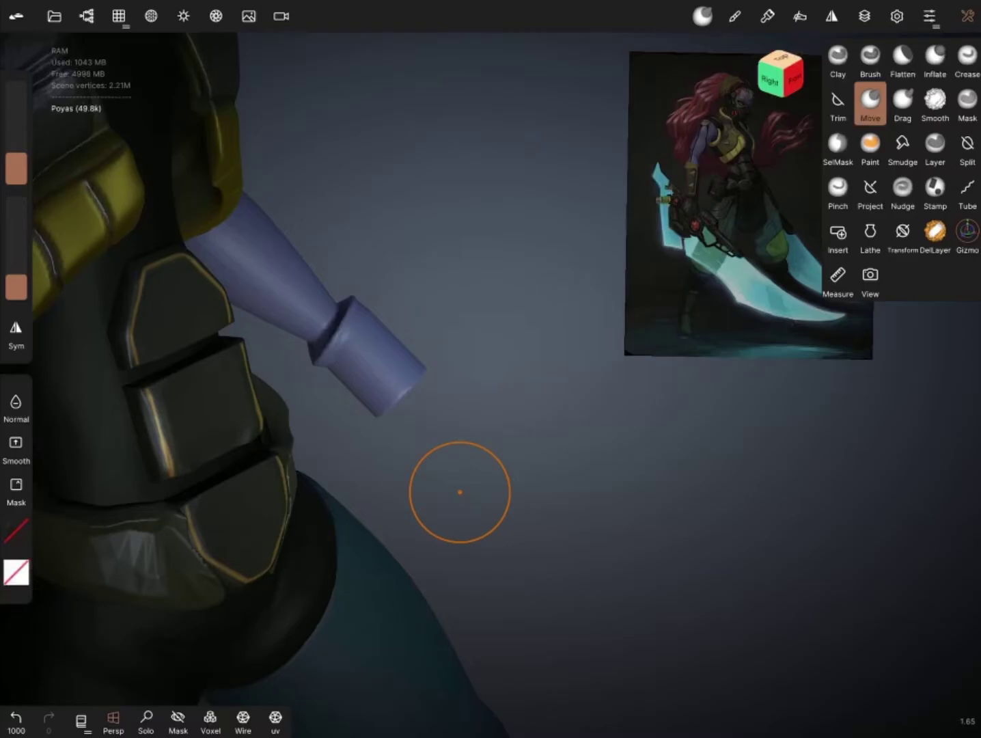
Step: Flatten the belt into a snug hip band, checking it from both sides and below
drag(460, 492, 709, 386)
mouse_move(379, 475)
mouse_down()
mouse_move(444, 332)
mouse_move(257, 427)
mouse_move(505, 541)
mouse_up()
click(903, 58)
drag(293, 488, 410, 410)
click(183, 15)
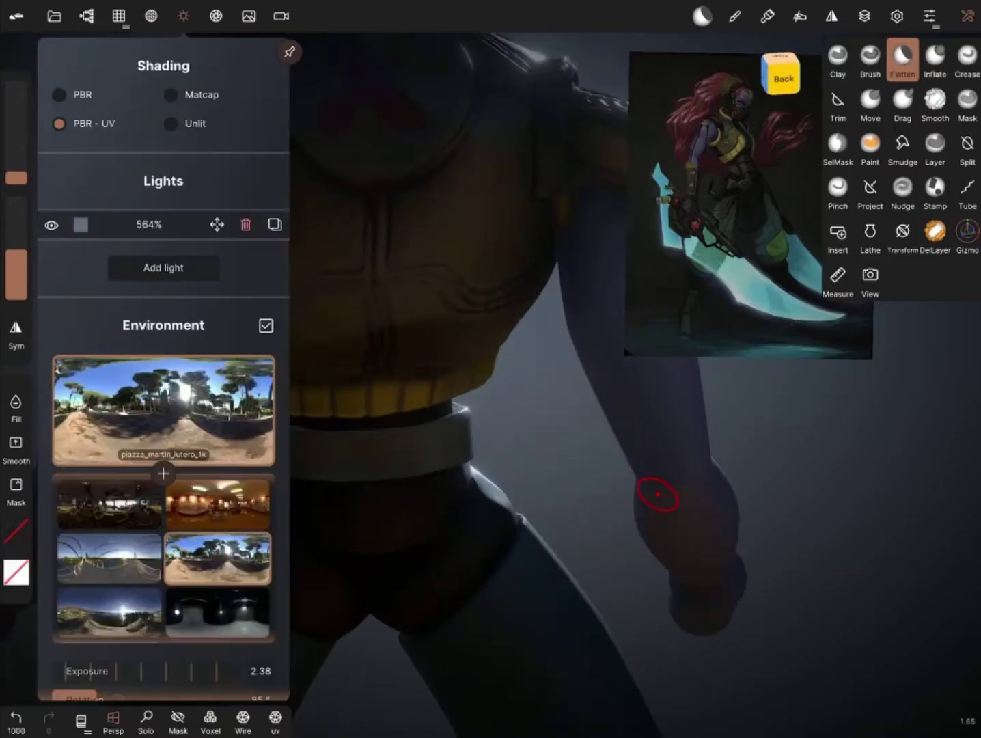
mouse_move(658, 493)
mouse_down()
mouse_move(377, 447)
mouse_move(301, 454)
mouse_move(441, 497)
mouse_up()
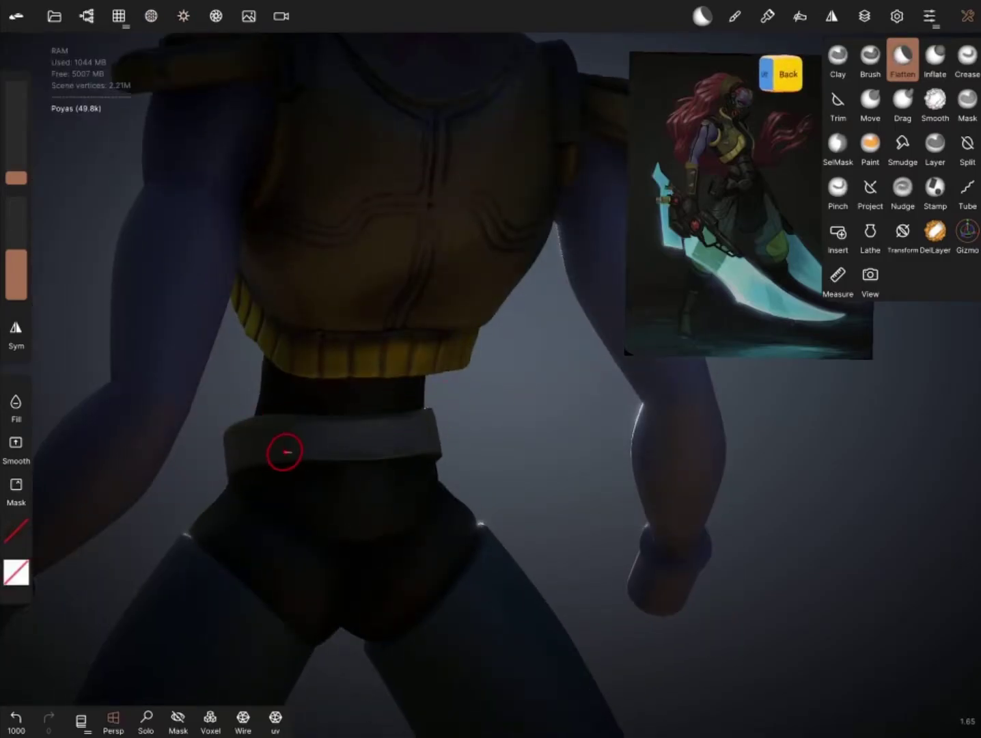
mouse_move(284, 451)
mouse_down()
mouse_move(340, 525)
mouse_move(376, 357)
mouse_move(290, 528)
mouse_move(723, 526)
mouse_move(280, 587)
mouse_move(646, 449)
mouse_move(335, 543)
mouse_move(532, 503)
mouse_move(435, 448)
mouse_move(661, 570)
mouse_move(752, 567)
mouse_up()
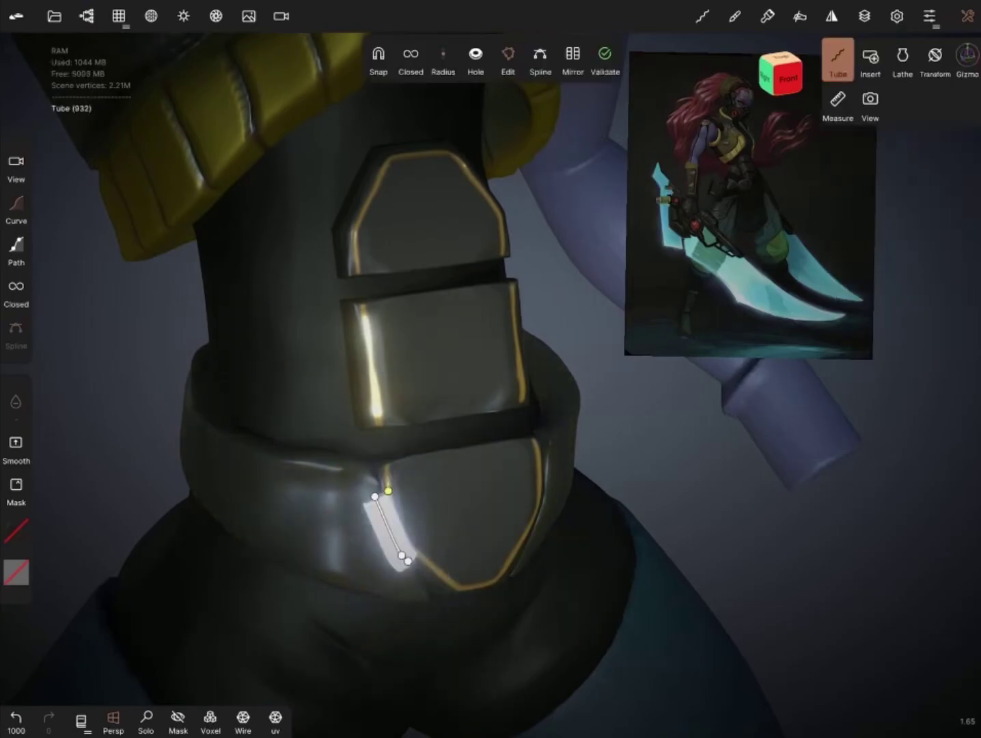
Step: Reposition the new tube strip on the lower belt plate with the Gizmo
drag(595, 581, 635, 582)
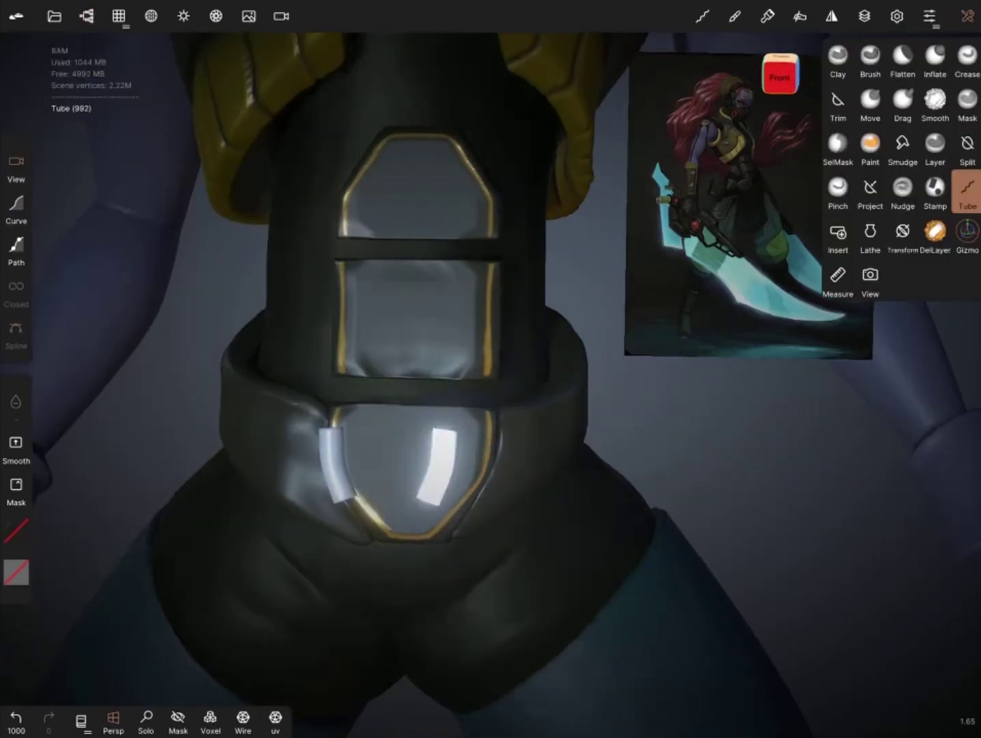
click(968, 232)
drag(406, 537, 468, 568)
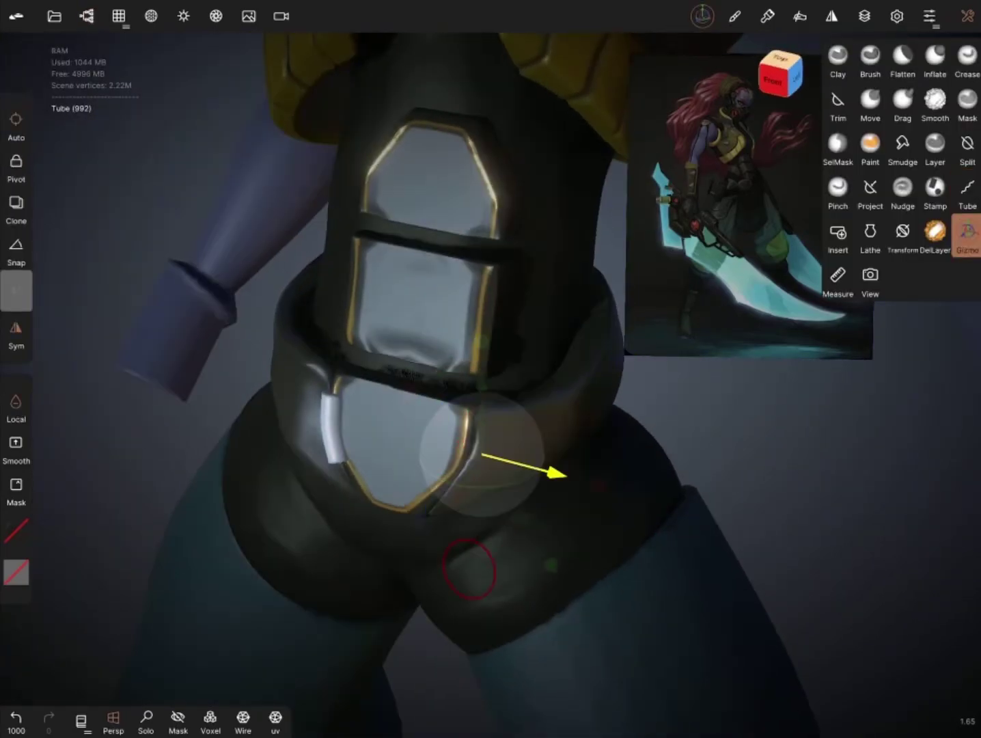
drag(410, 615, 533, 587)
drag(305, 591, 355, 622)
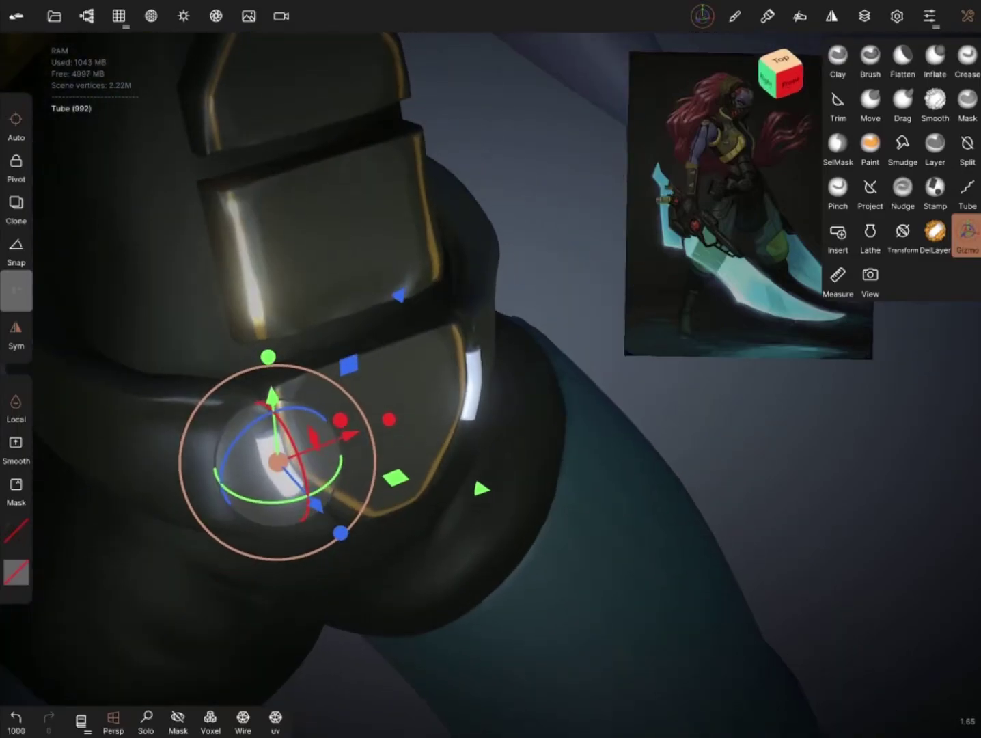
Step: Paint the tube strip gold and frame the whole character
mouse_move(478, 410)
mouse_down()
mouse_move(605, 401)
mouse_move(417, 495)
mouse_up()
click(16, 529)
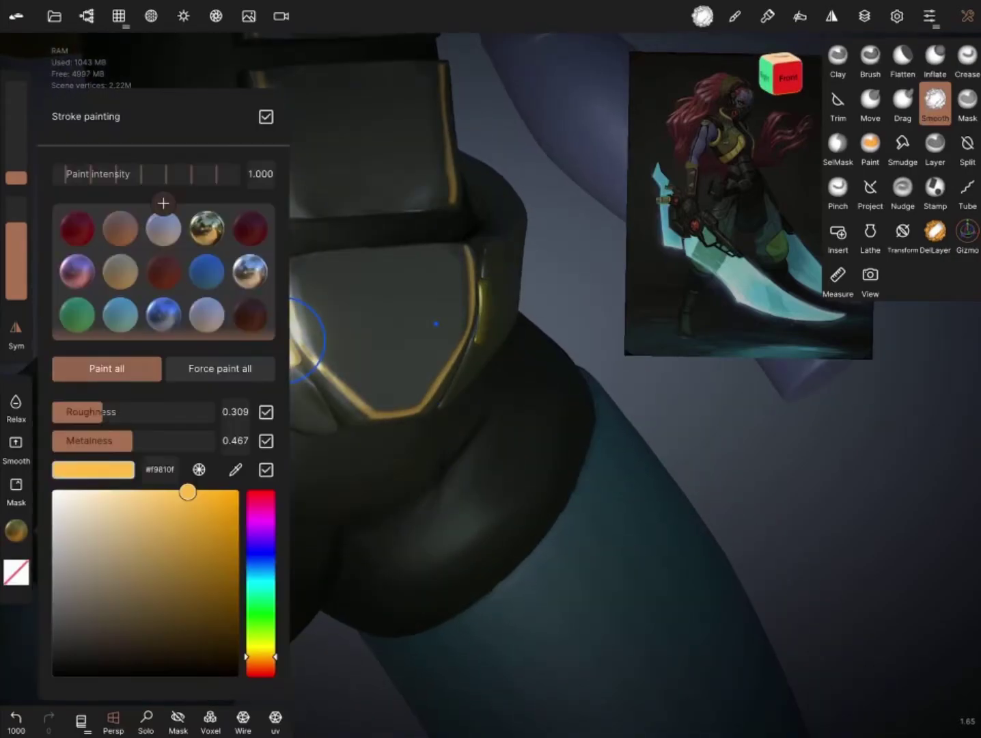
drag(417, 341, 459, 317)
double_click(610, 516)
Step: Check the scene object list and return to a front view of the character
click(86, 16)
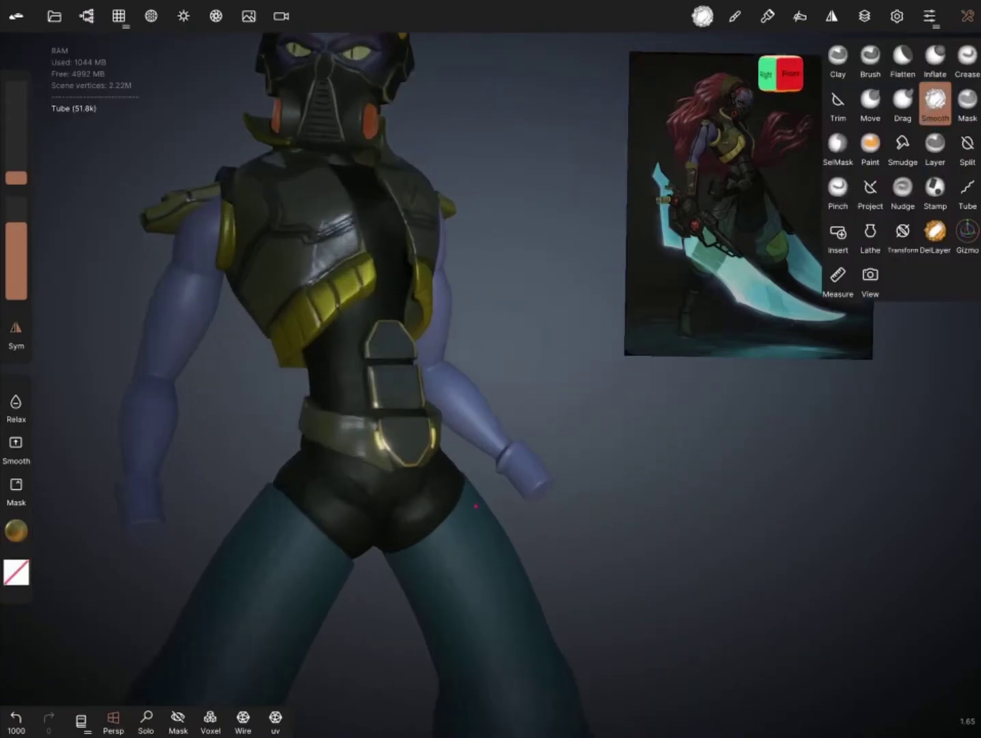
drag(610, 517, 585, 468)
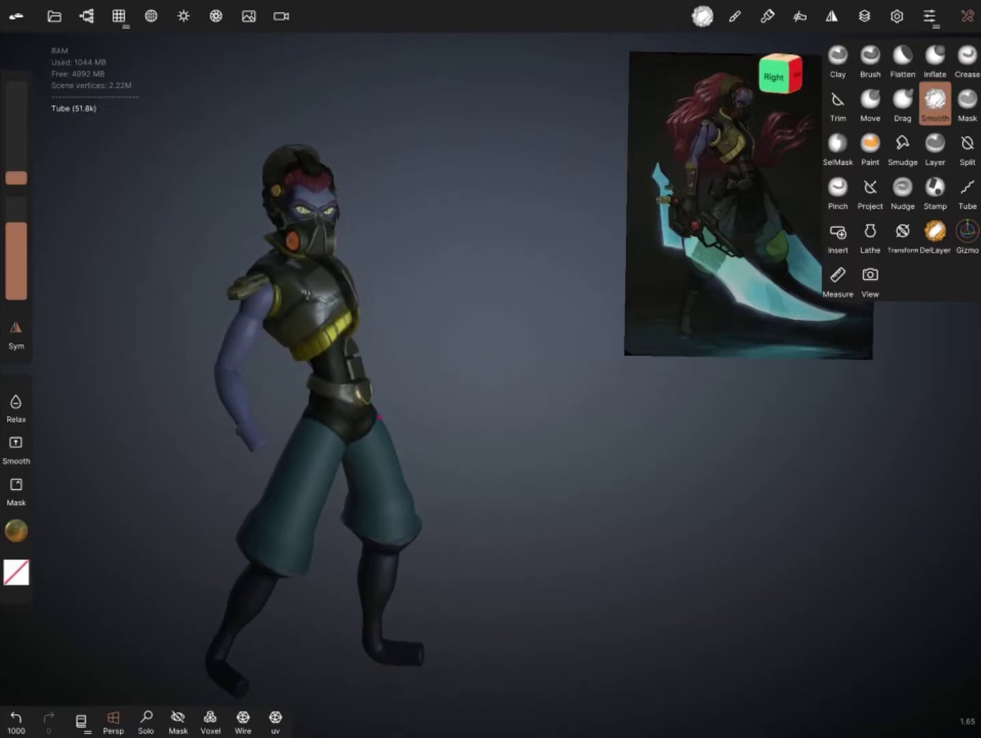
click(87, 16)
scroll(587, 459, up, 2)
mouse_move(586, 459)
mouse_down()
mouse_move(569, 368)
mouse_move(572, 520)
mouse_up()
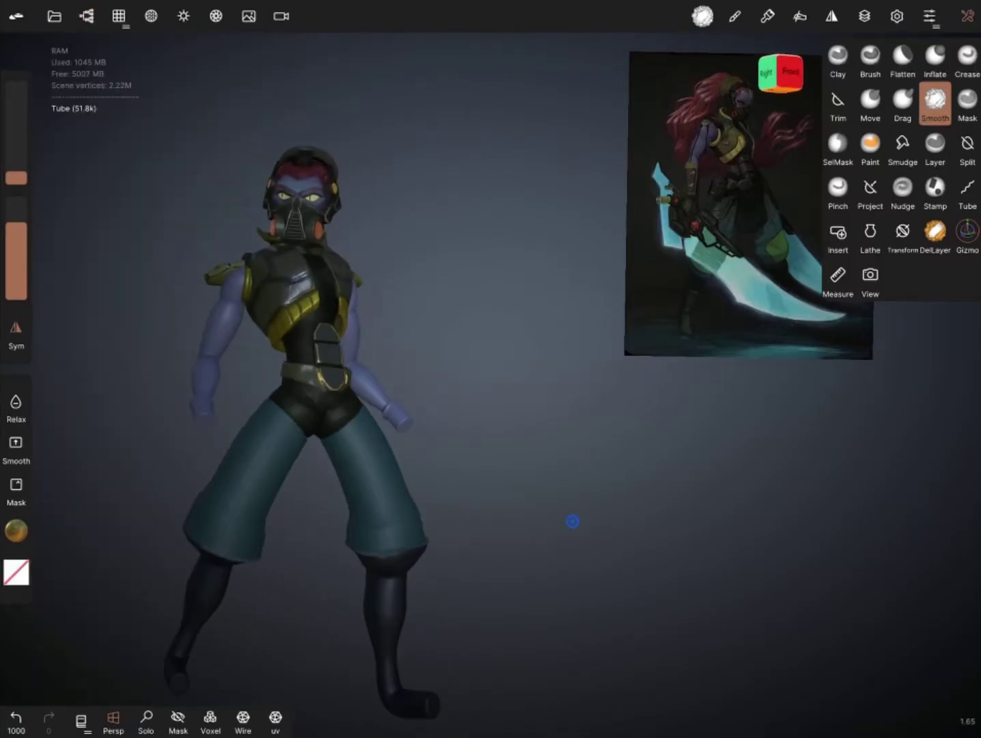
click(870, 233)
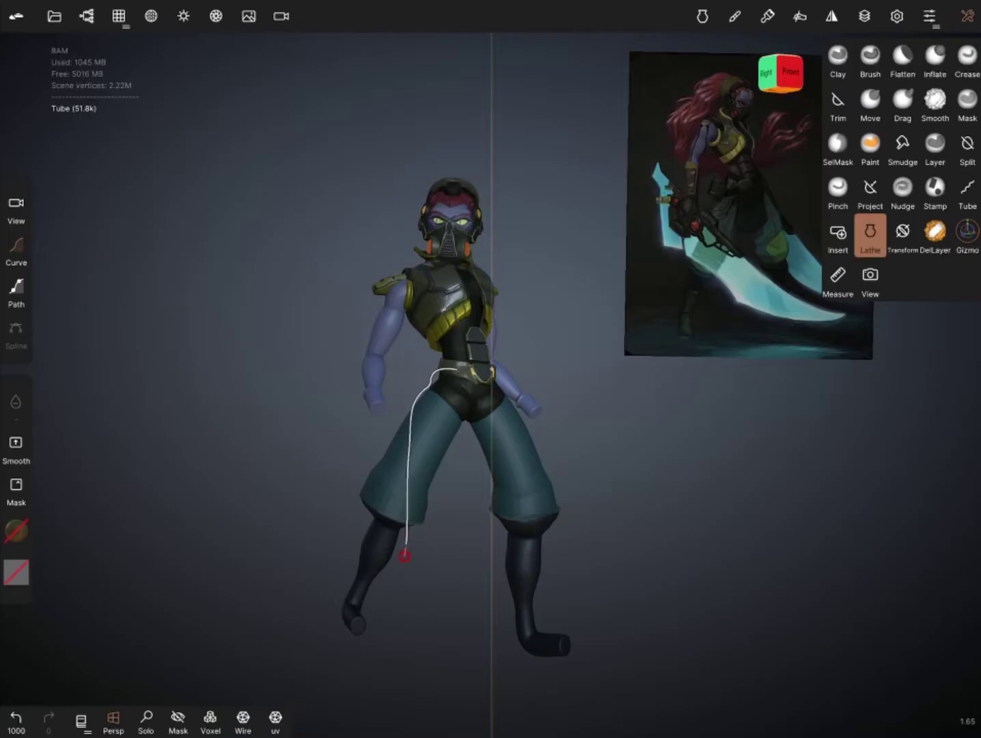
Step: Draw a lathe profile down from the waist, validate it, and voxel remesh it
scroll(492, 369, up, 5)
drag(492, 274, 492, 382)
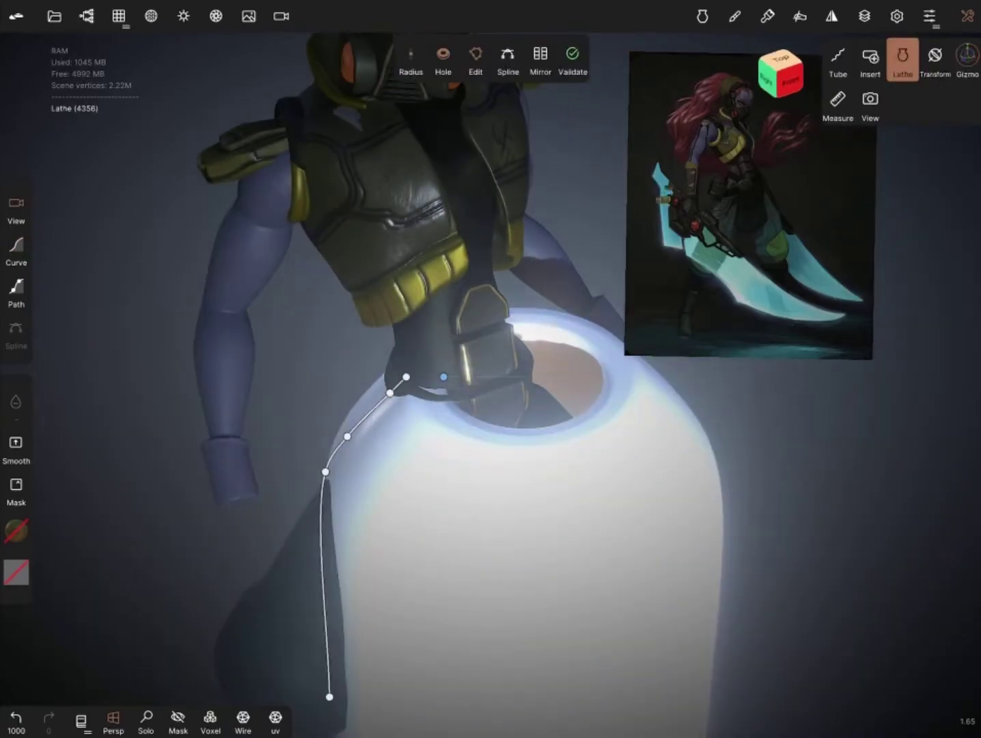
drag(565, 440, 565, 328)
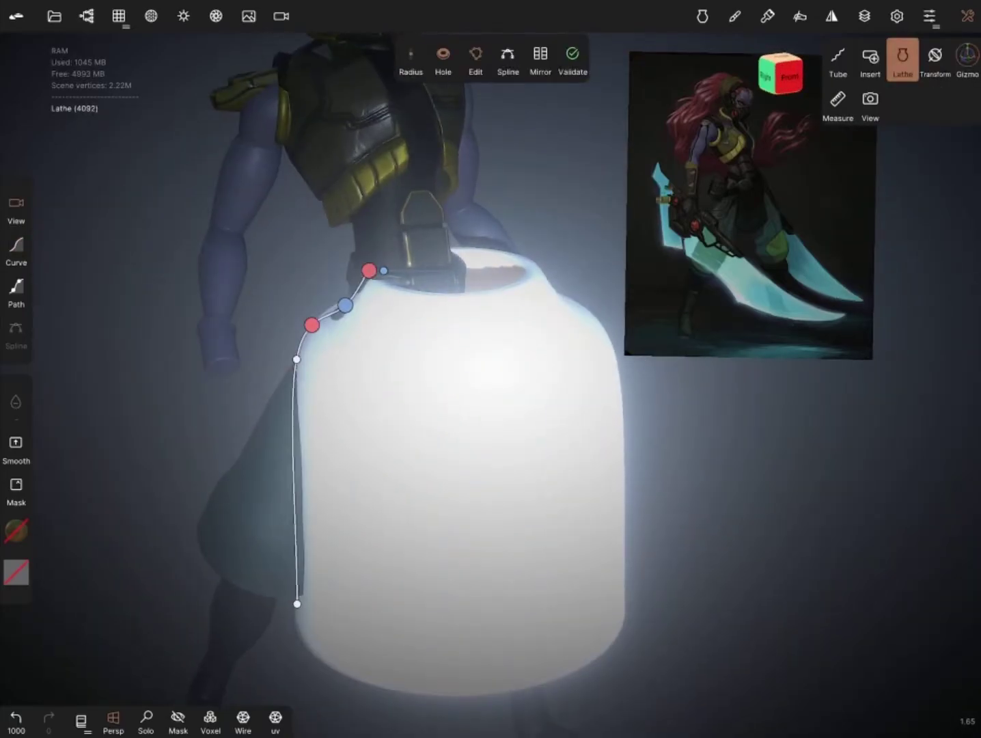
click(572, 55)
click(211, 718)
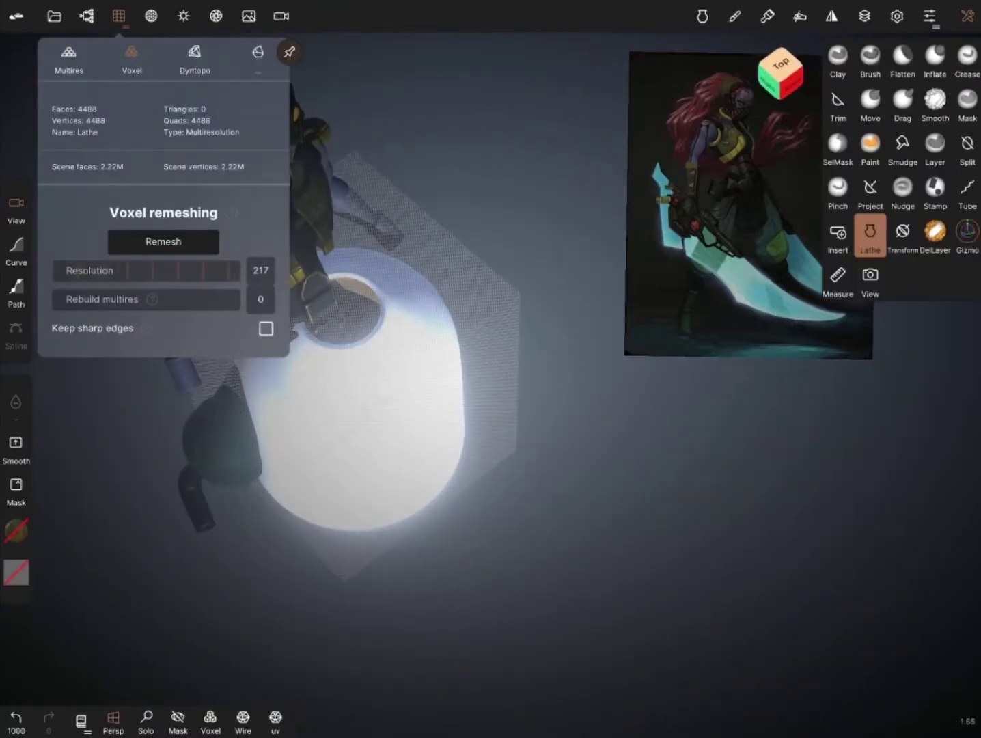
click(162, 240)
Step: Inspect the lathe skirt from all sides and paint it dark
click(967, 233)
drag(560, 479, 560, 383)
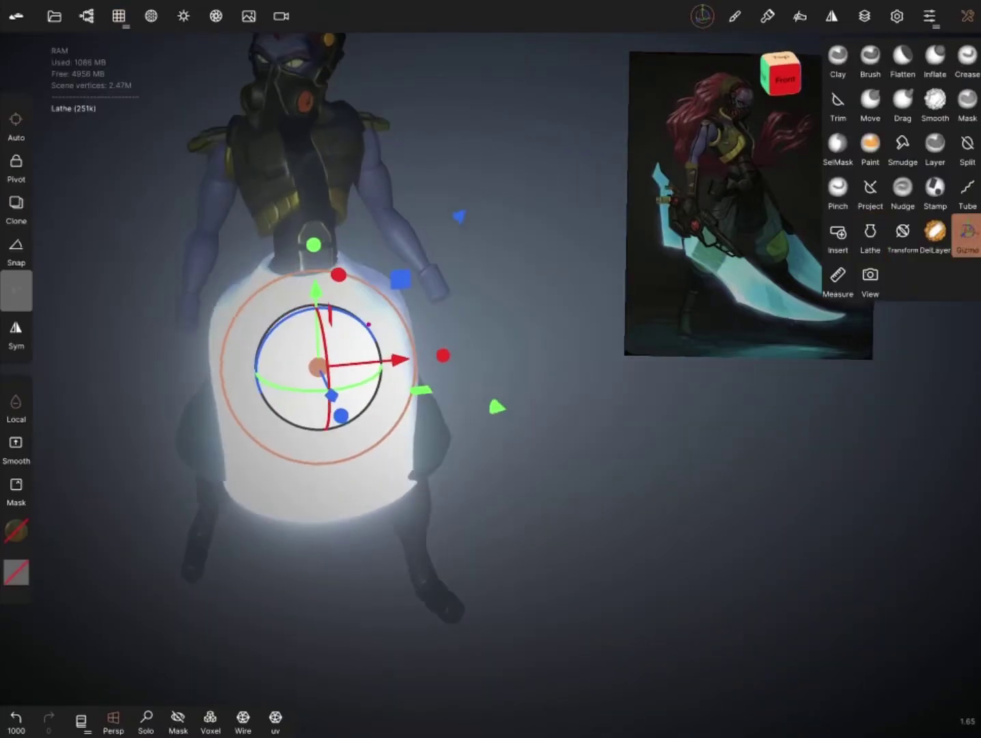
scroll(319, 389, up, 3)
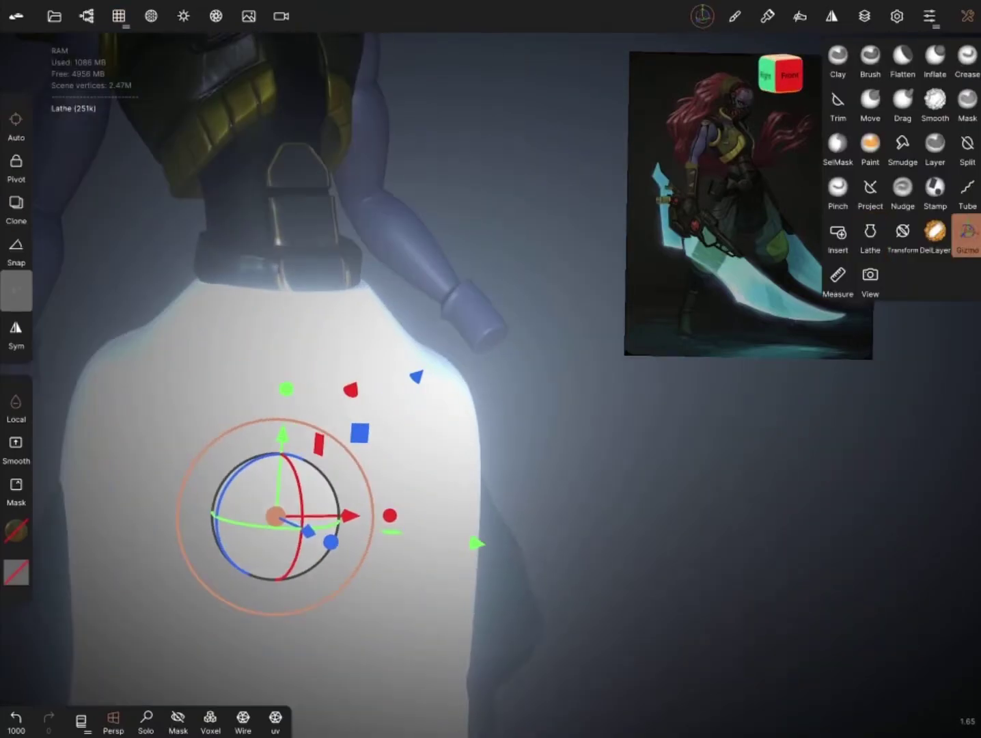
drag(299, 481, 758, 439)
key(shift)
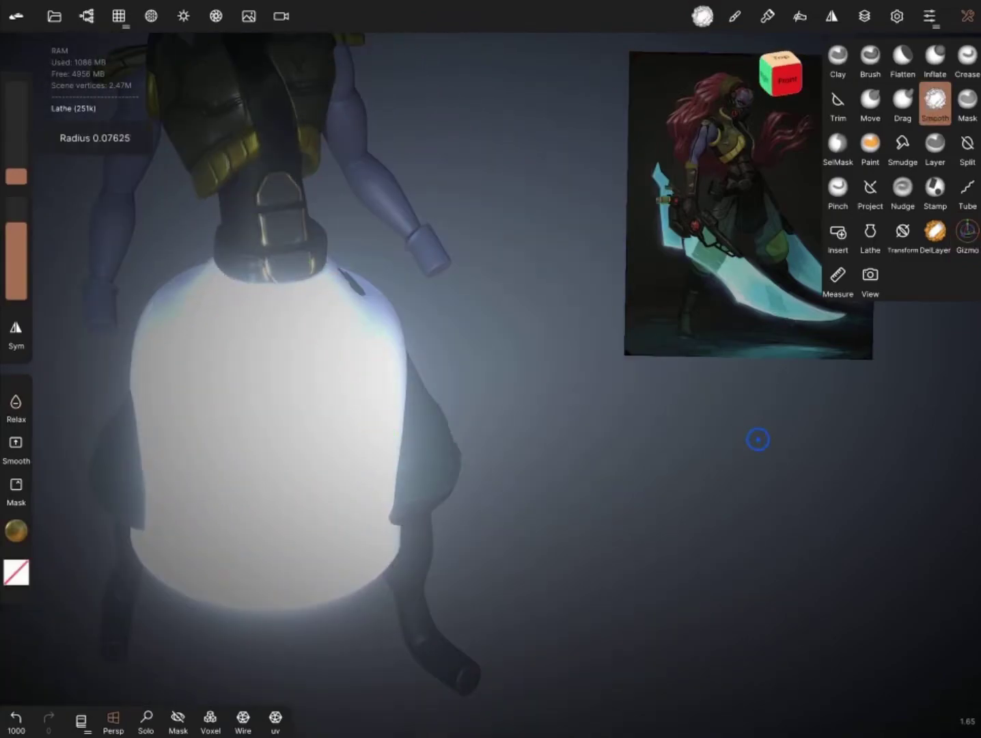
mouse_move(145, 498)
mouse_down()
mouse_move(644, 471)
mouse_move(294, 438)
mouse_up()
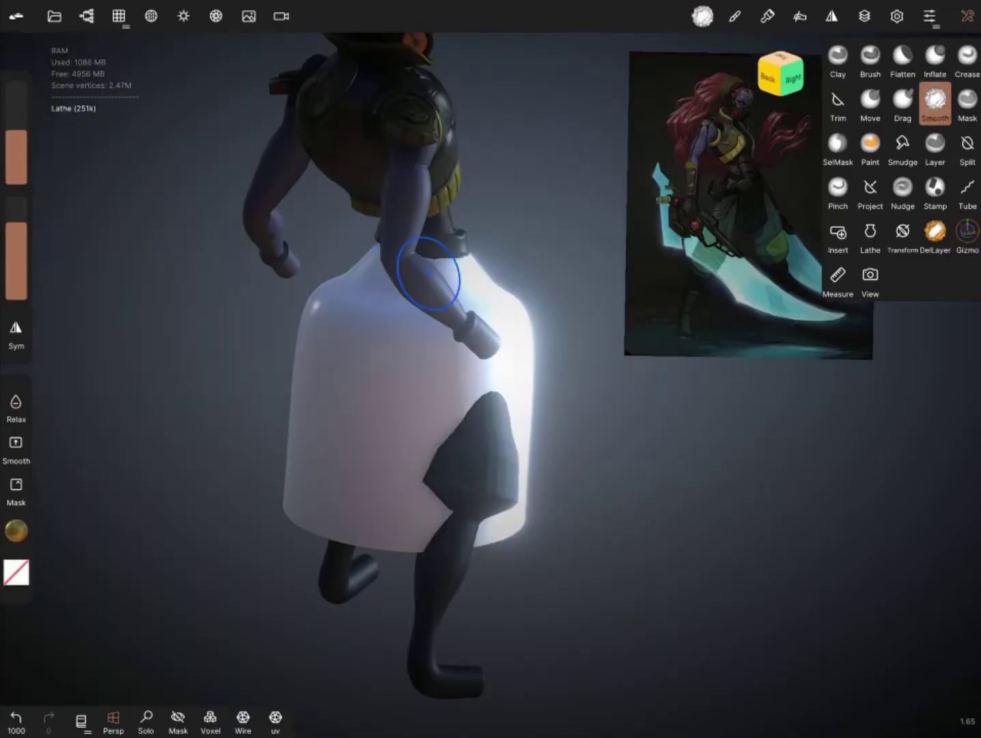
mouse_move(428, 273)
mouse_down()
mouse_move(404, 490)
mouse_move(576, 445)
mouse_up()
click(870, 147)
scroll(229, 369, up, 3)
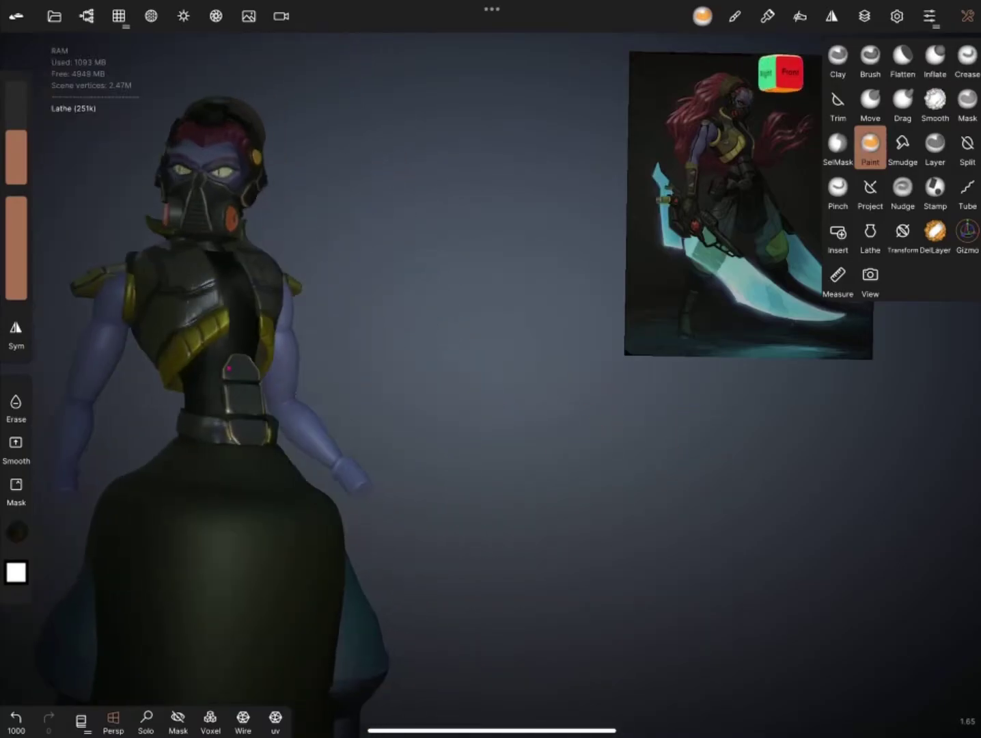
Step: Trim away parts of the skirt from above and pull its back into shape with Move
drag(462, 552, 488, 336)
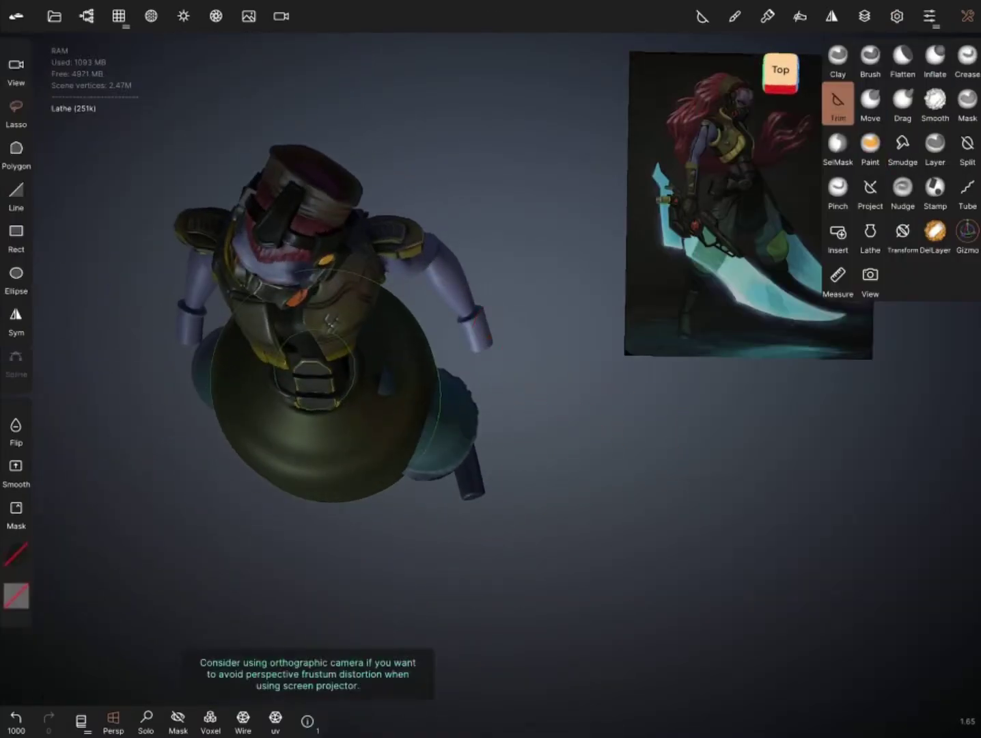
drag(389, 450, 387, 454)
mouse_move(410, 478)
mouse_down()
mouse_move(351, 467)
mouse_move(657, 481)
mouse_move(650, 615)
mouse_up()
click(870, 103)
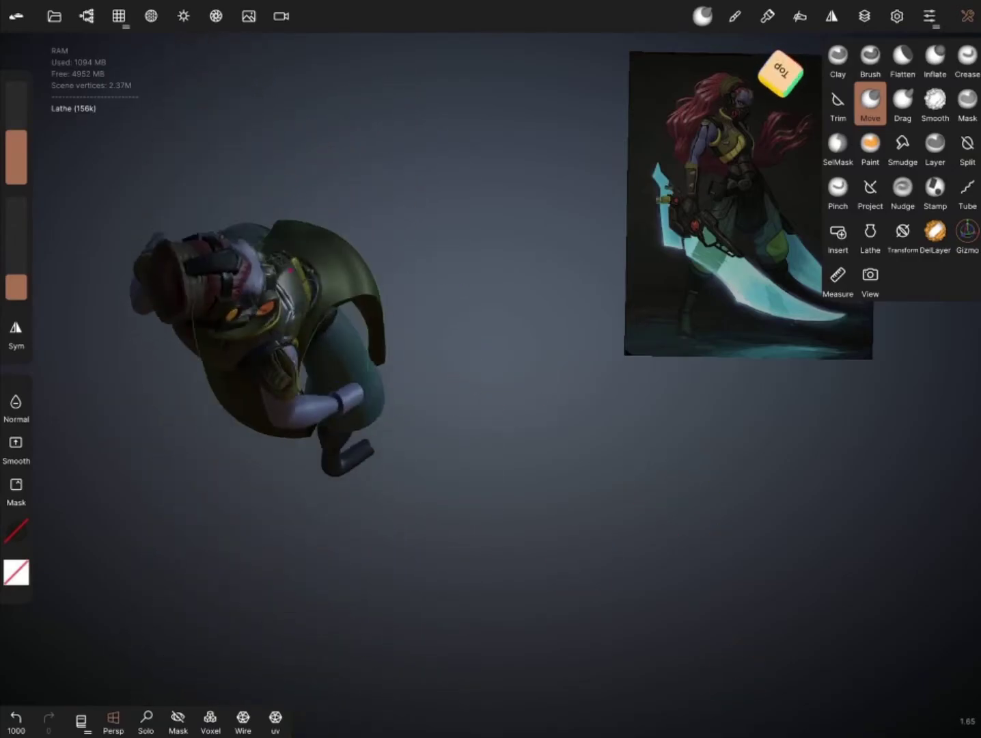
click(838, 103)
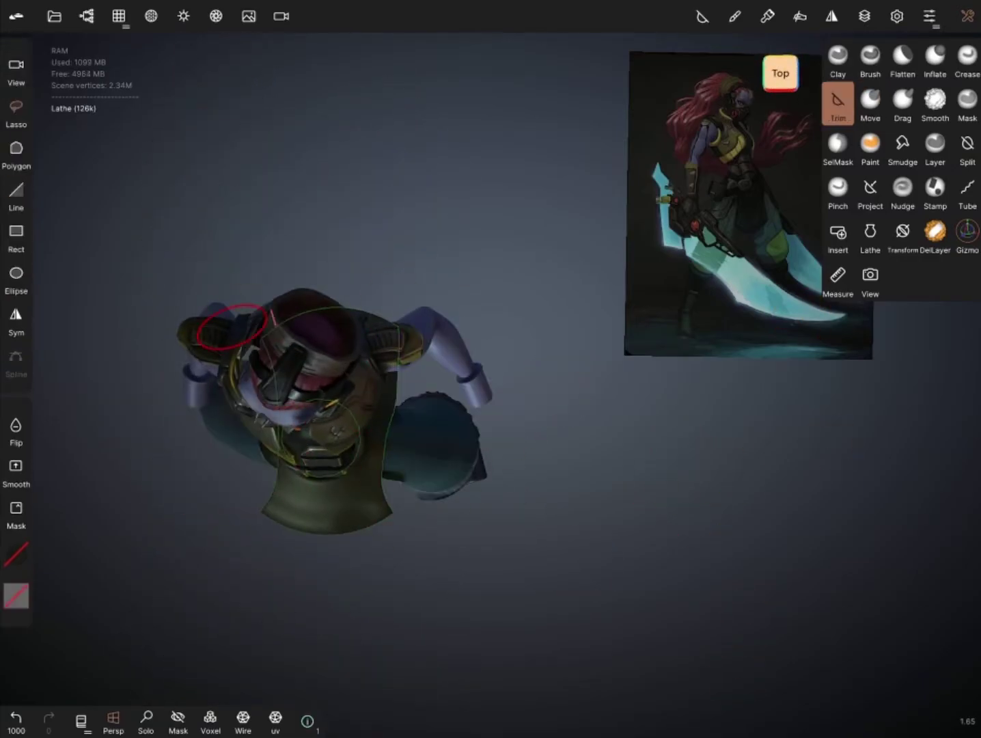
drag(615, 615, 614, 478)
click(870, 102)
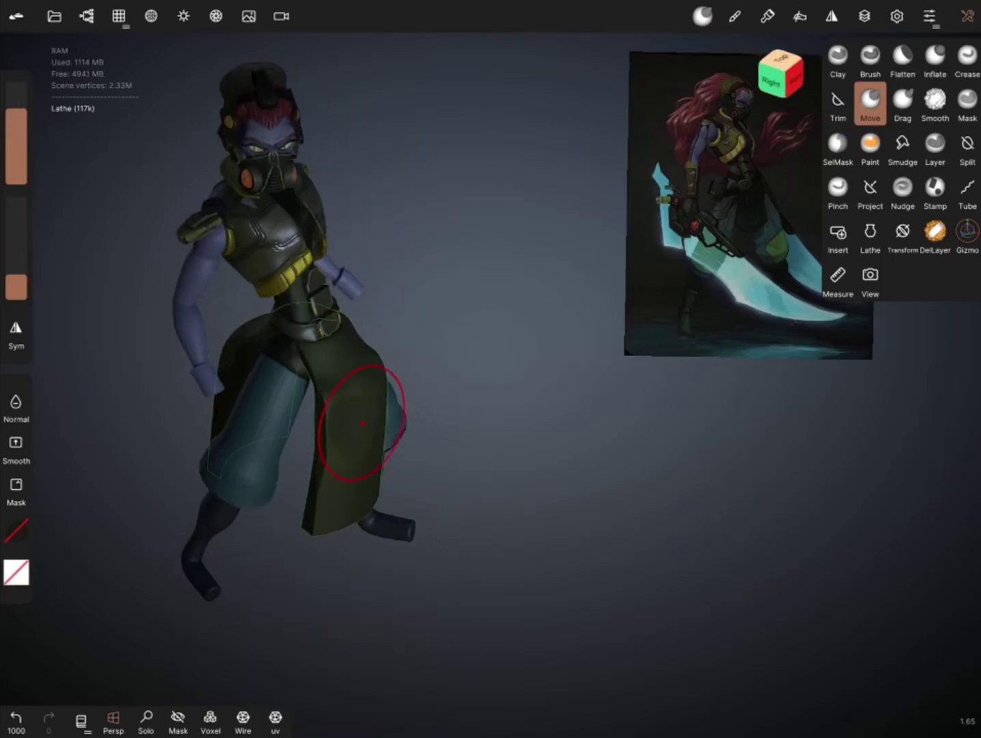
drag(577, 562, 355, 380)
mouse_move(136, 478)
mouse_down()
mouse_move(277, 430)
mouse_move(308, 373)
mouse_up()
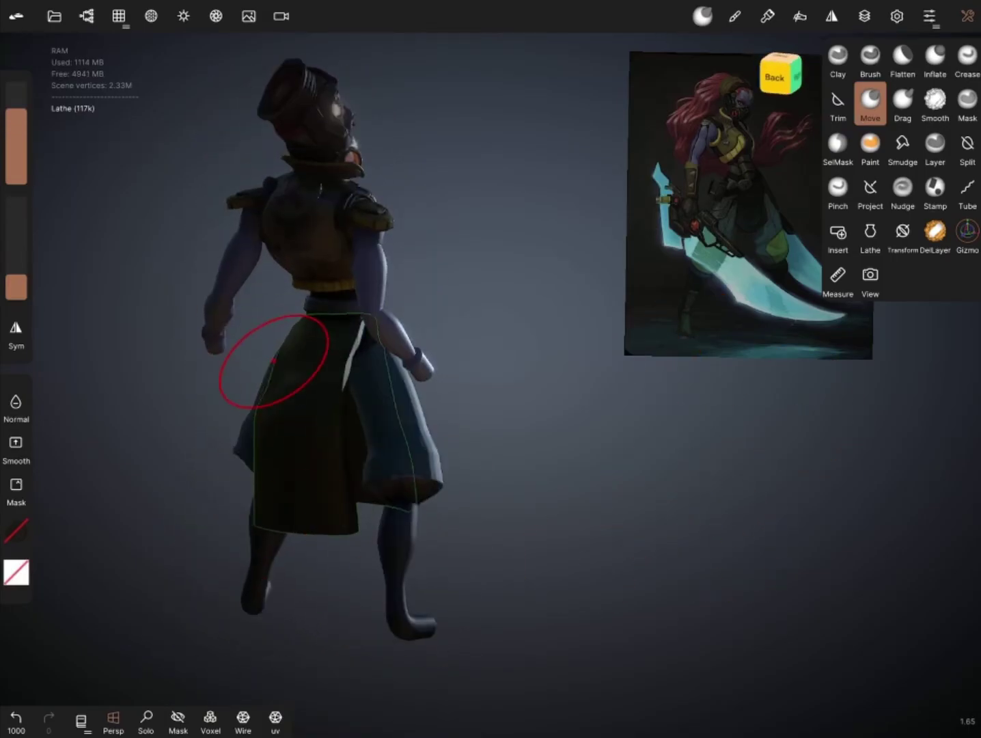
mouse_move(347, 369)
mouse_down()
mouse_move(287, 372)
mouse_move(329, 373)
mouse_move(250, 340)
mouse_move(226, 410)
mouse_move(309, 489)
mouse_move(227, 384)
mouse_move(449, 416)
mouse_move(405, 394)
mouse_move(692, 405)
mouse_move(401, 373)
mouse_up()
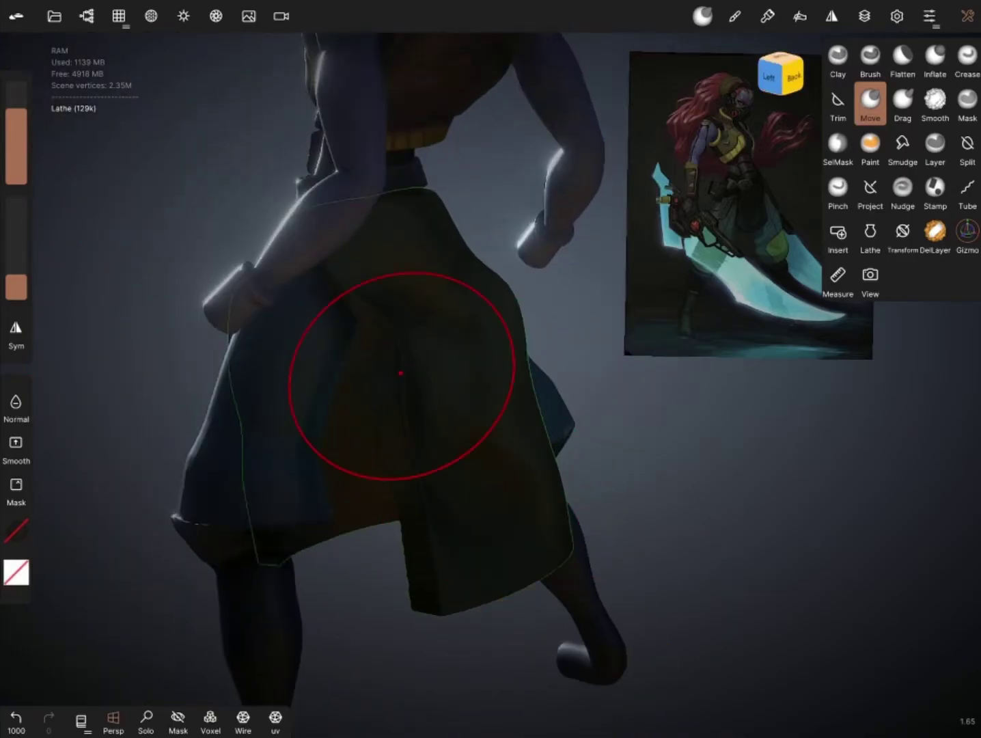
Step: Lasso-trim the skirt's sides and back, leaving only a front apron panel
drag(372, 603, 285, 344)
click(838, 103)
drag(410, 273, 410, 512)
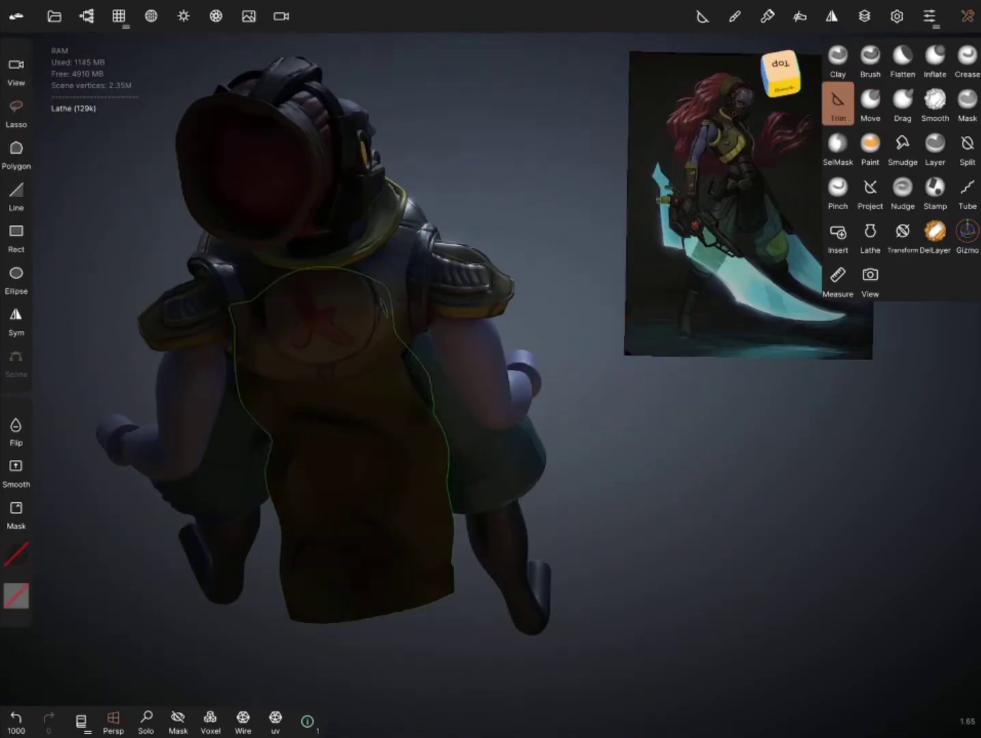
drag(307, 478, 308, 274)
drag(158, 466, 373, 567)
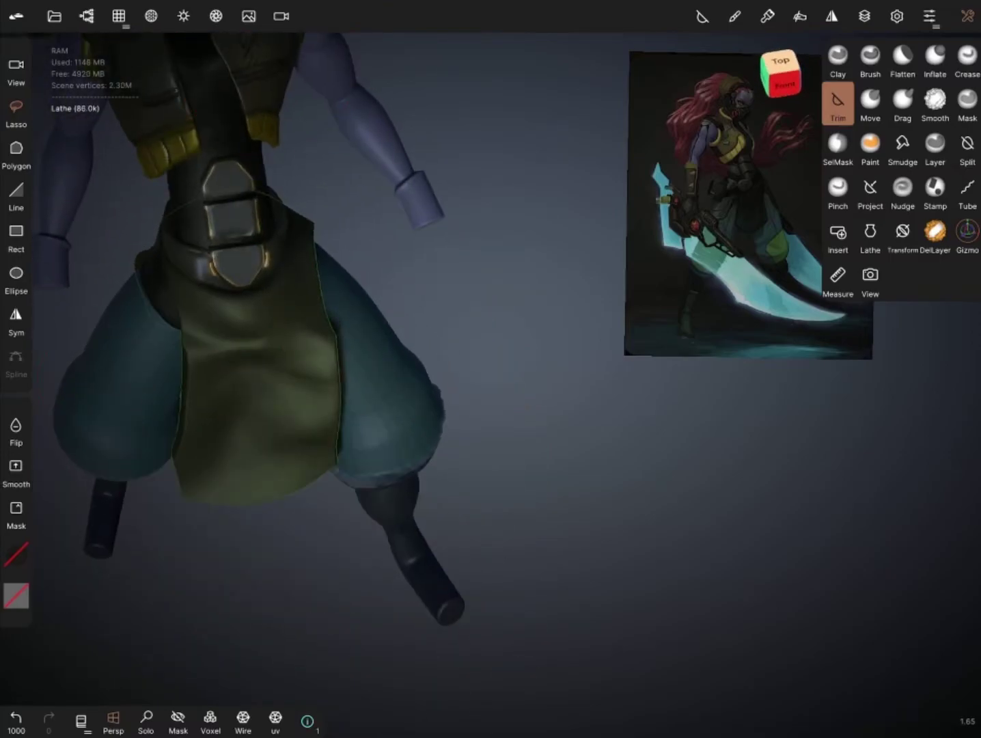
drag(118, 510, 333, 332)
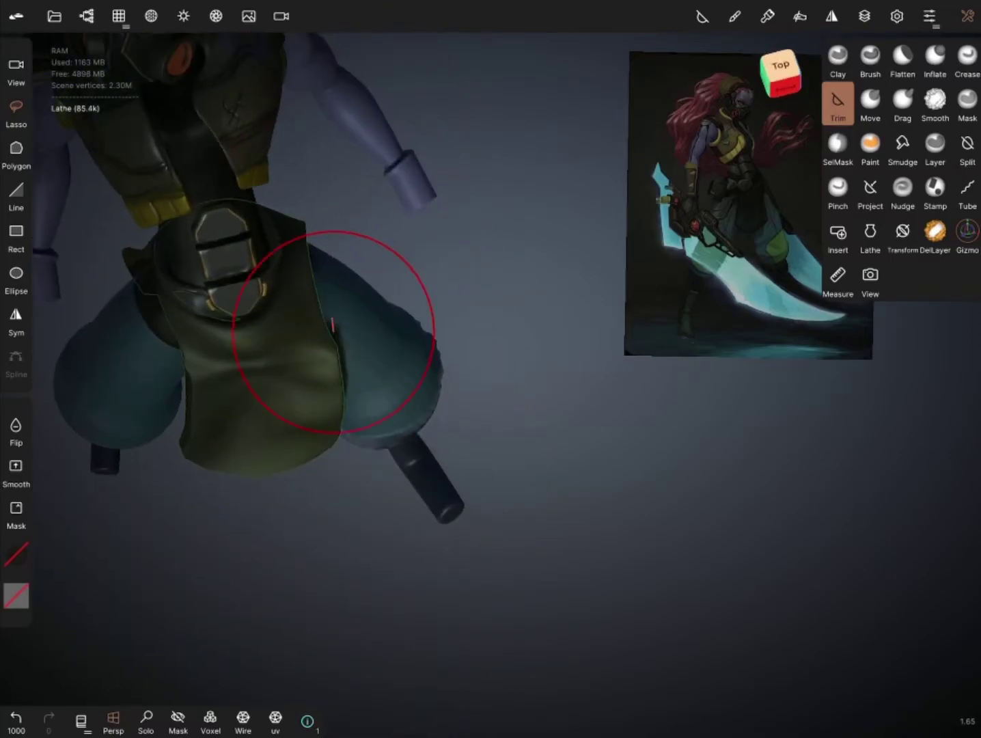
drag(438, 354, 437, 546)
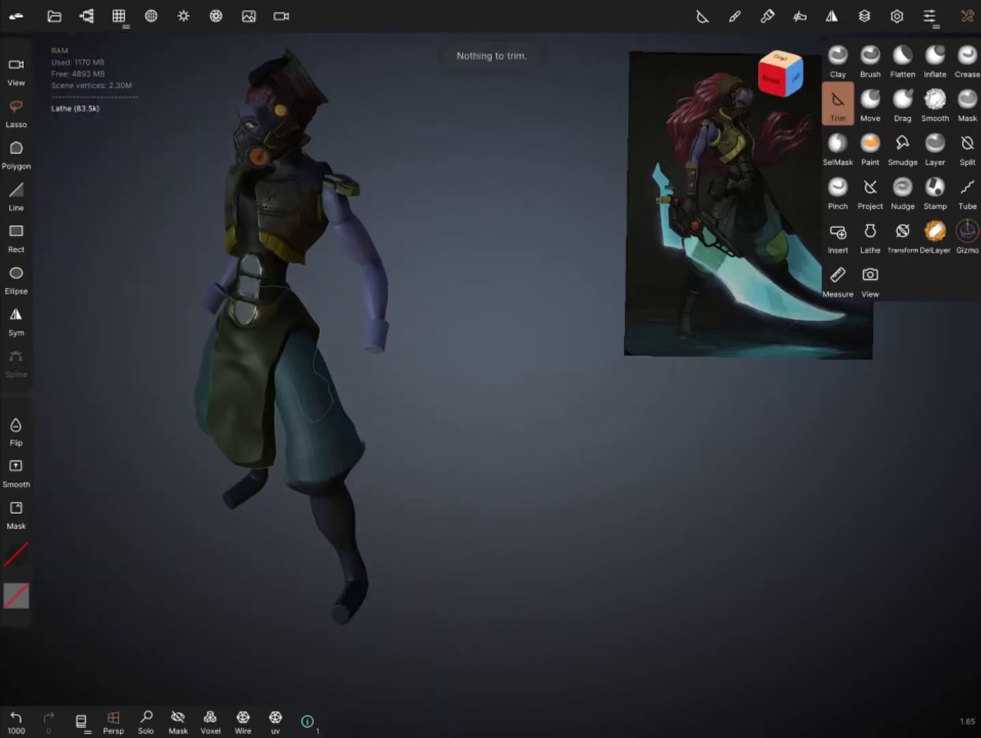
drag(438, 355, 437, 533)
drag(236, 391, 250, 424)
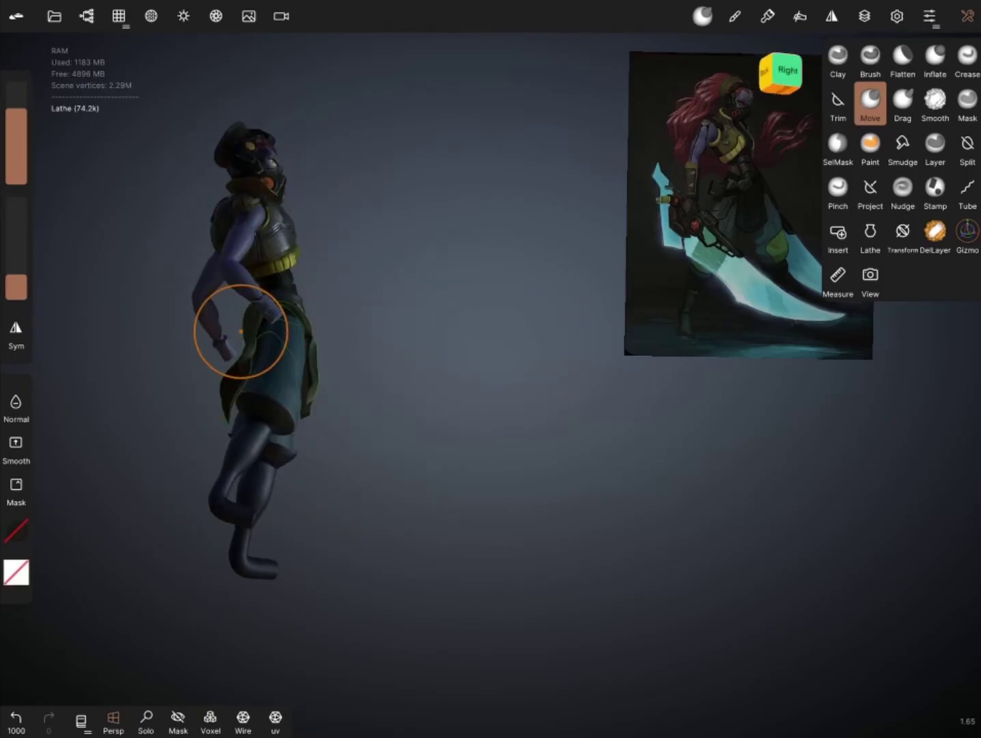
drag(344, 376, 430, 426)
scroll(621, 470, up, 5)
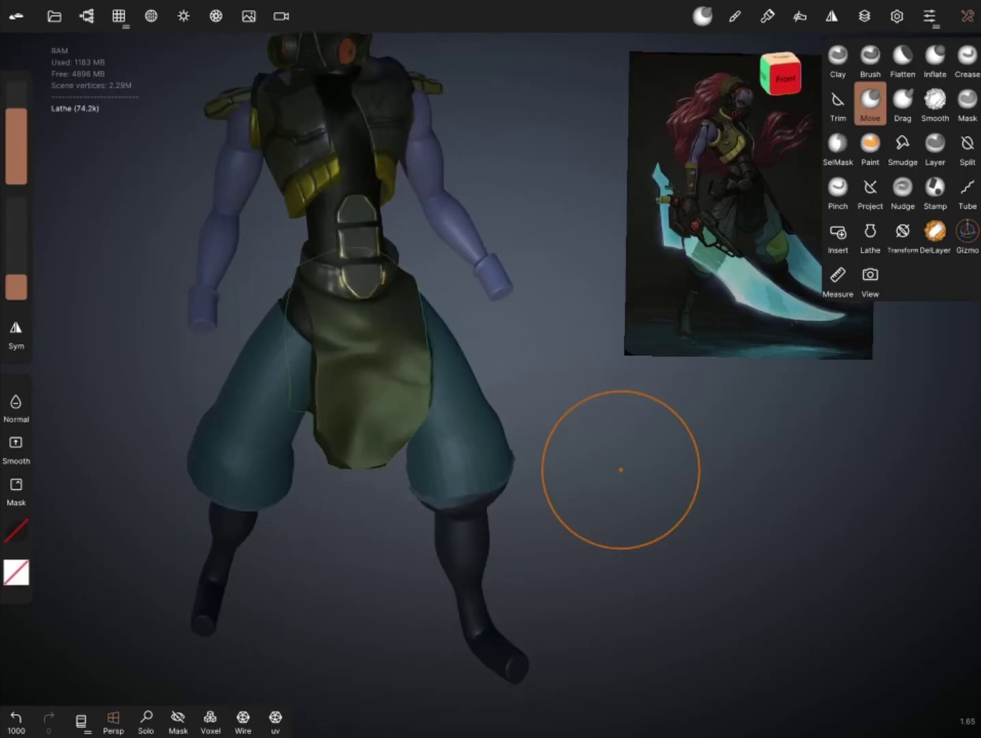
Step: Stamp a wrinkled cloth alpha onto the pants flap, retrying with a different alpha
click(16, 530)
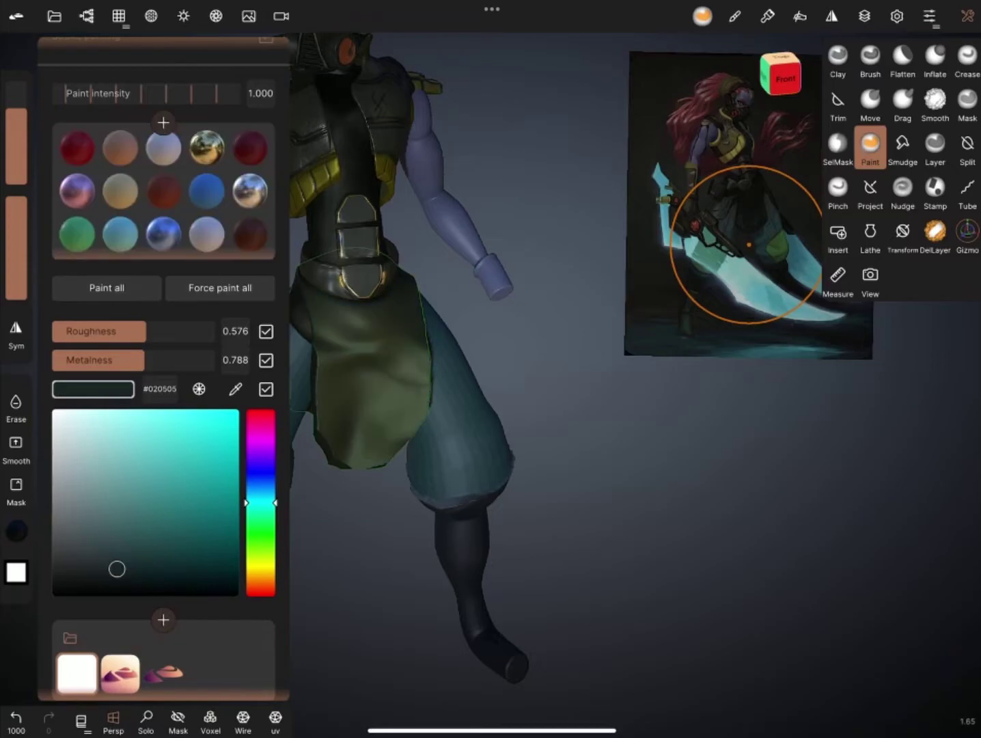
click(16, 531)
click(864, 16)
click(935, 186)
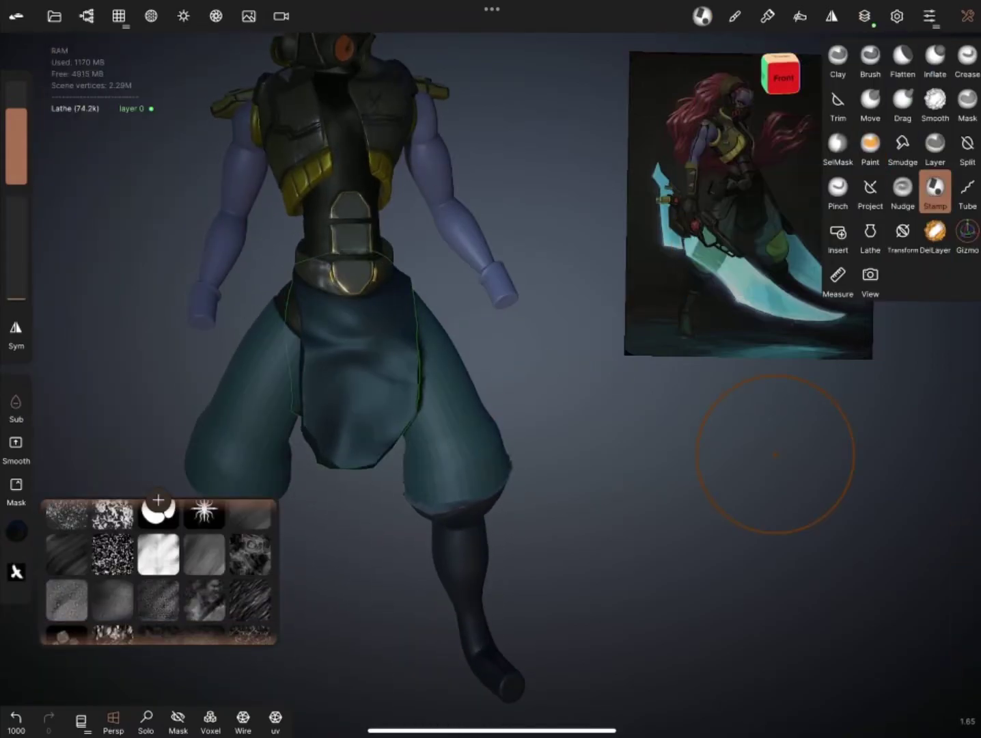
click(249, 514)
scroll(372, 372, up, 3)
mouse_move(197, 580)
mouse_down()
mouse_move(426, 490)
mouse_move(410, 342)
mouse_up()
key(ctrl+z)
click(16, 572)
click(455, 342)
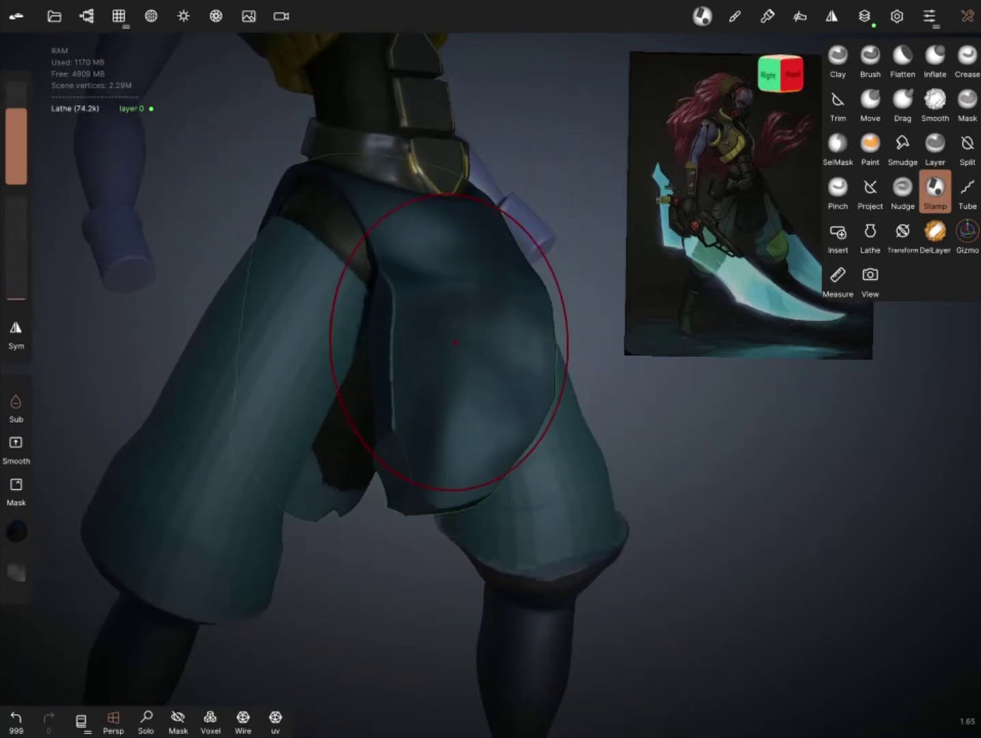
Step: Voxel remesh the flap at resolution 210, reaching about 115k vertices
click(793, 75)
click(151, 16)
drag(136, 329, 178, 328)
click(149, 241)
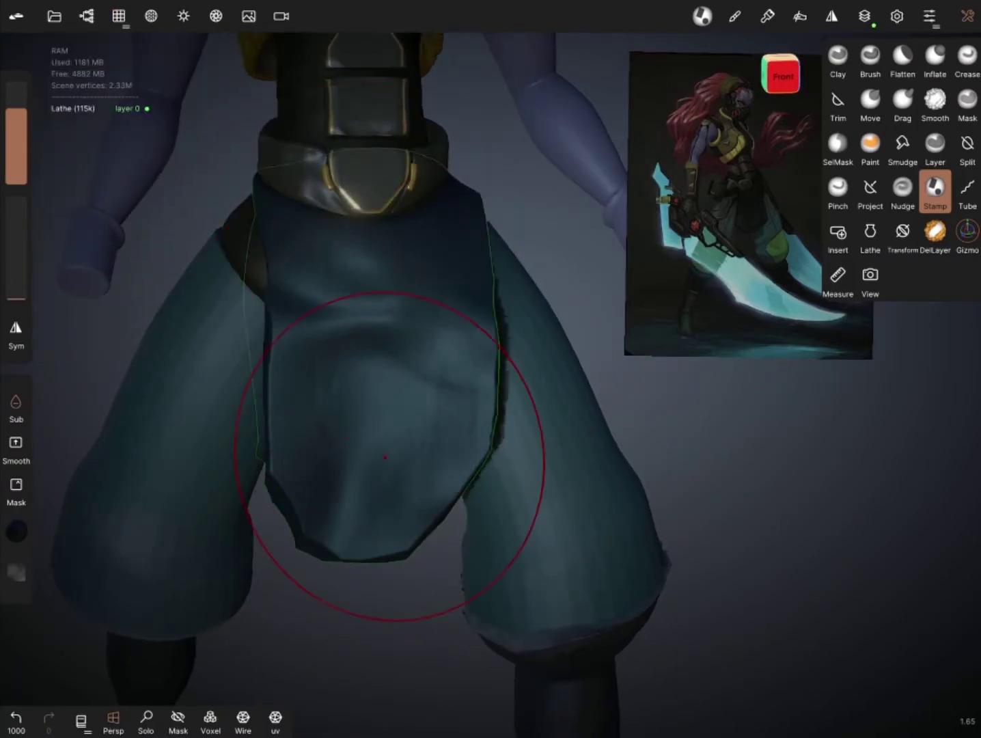
mouse_move(386, 456)
mouse_down()
mouse_move(565, 564)
mouse_move(362, 580)
mouse_move(334, 337)
mouse_up()
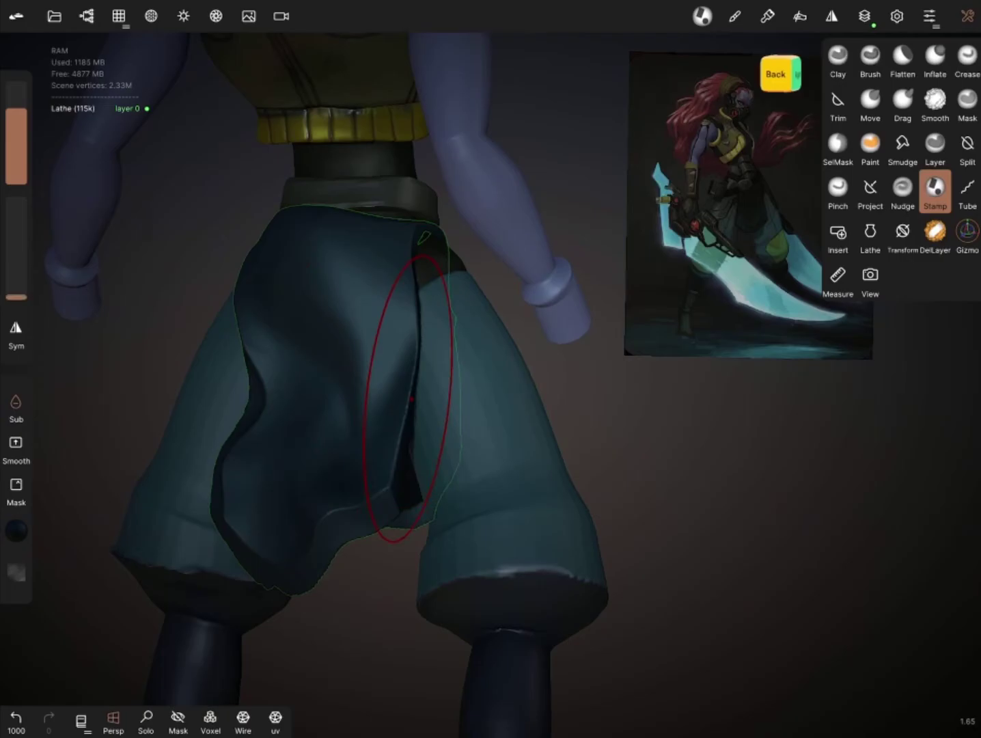
mouse_move(250, 420)
mouse_down()
mouse_move(142, 430)
mouse_move(395, 457)
mouse_up()
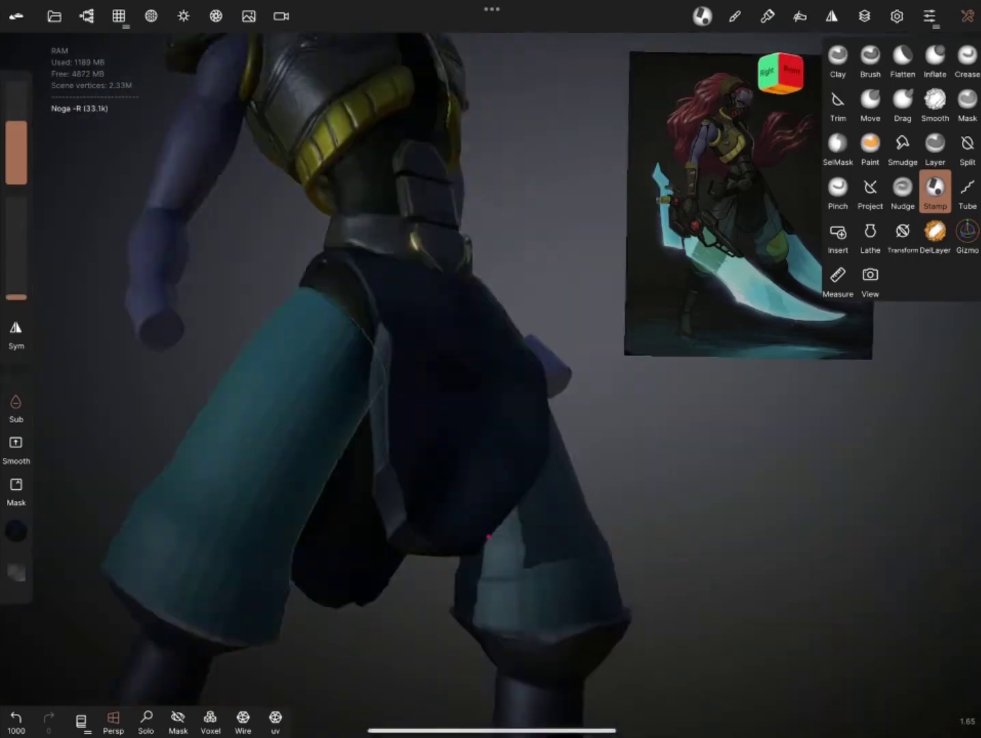
scroll(396, 452, down, 3)
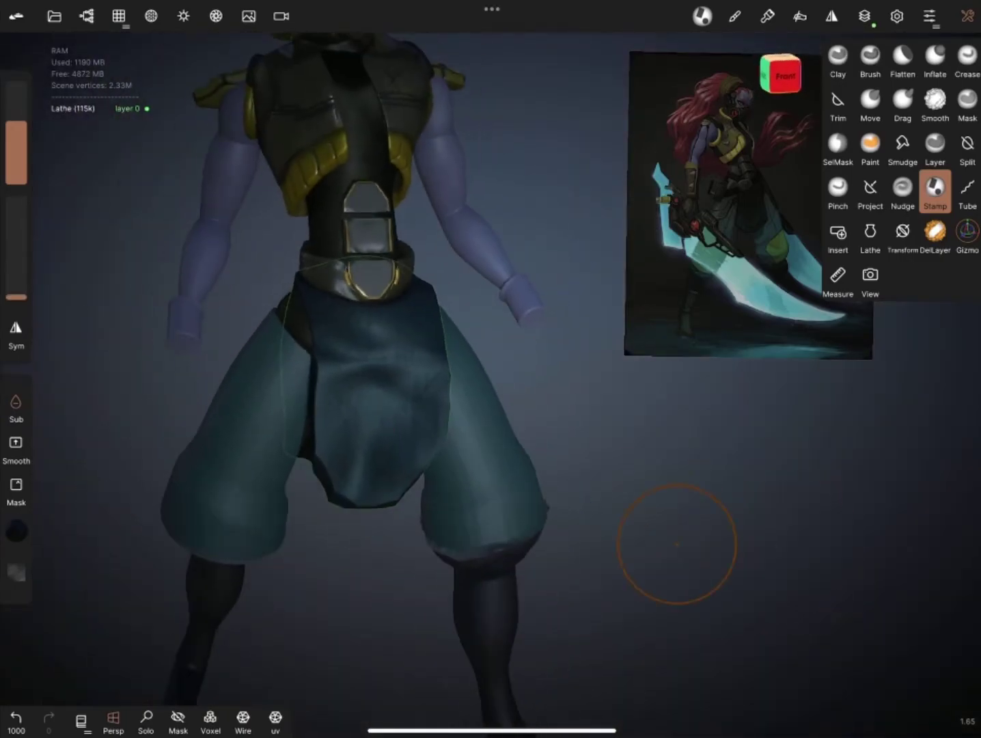
click(968, 58)
click(16, 572)
scroll(652, 619, up, 3)
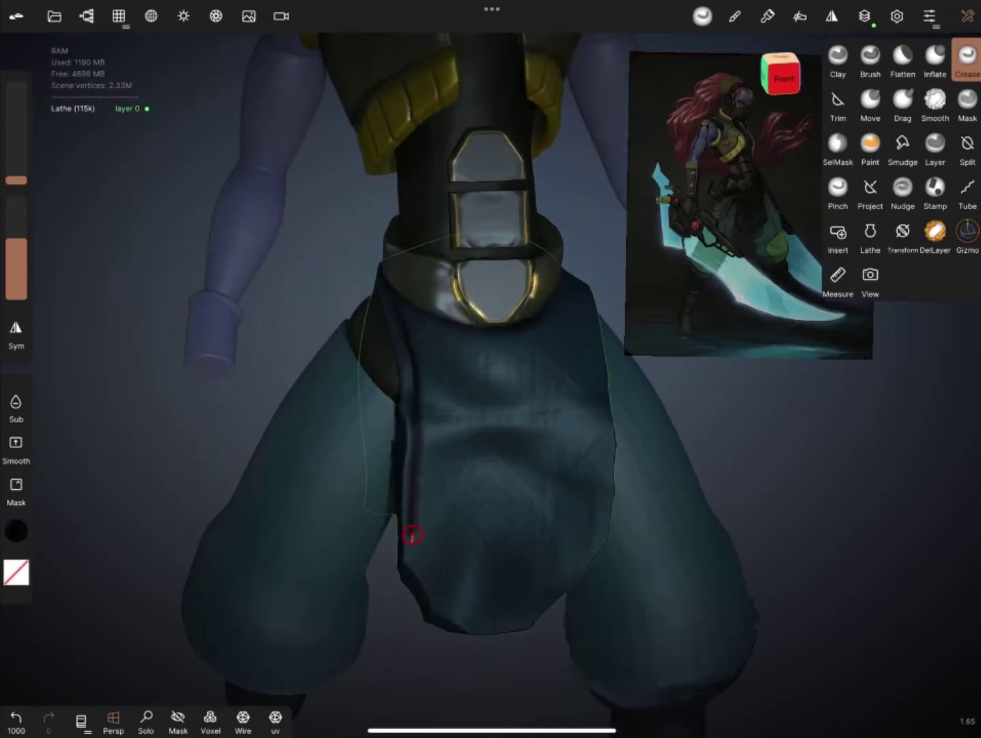
Step: Inspect the front flap's seams from behind and from the front
mouse_move(603, 416)
mouse_down()
mouse_move(350, 554)
mouse_move(271, 508)
mouse_move(320, 357)
mouse_up()
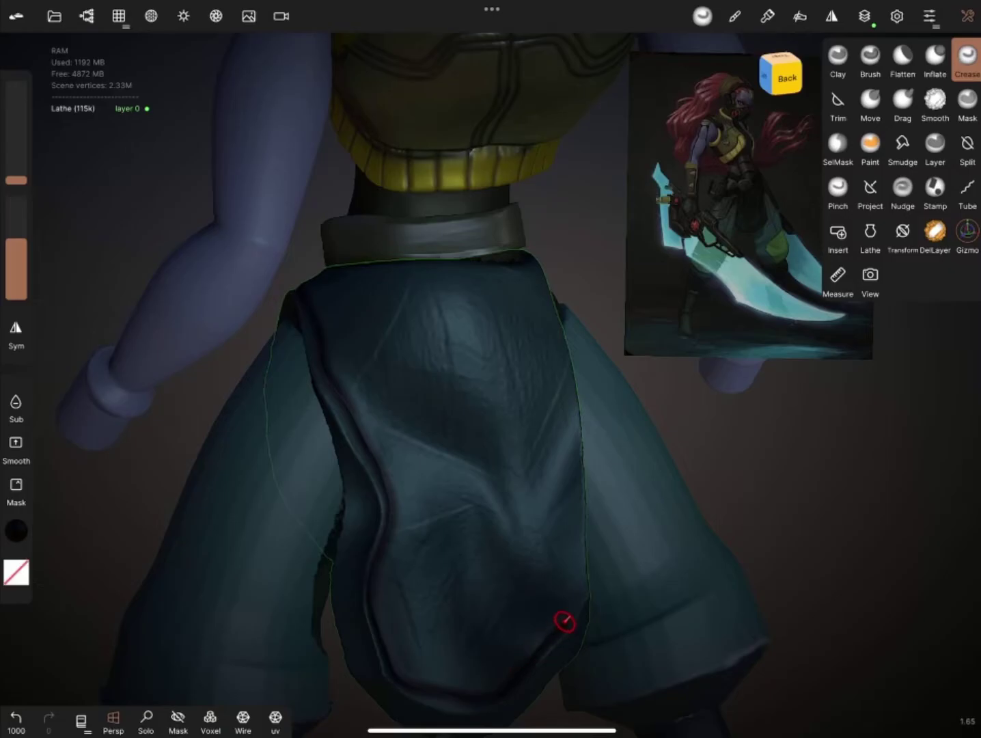
drag(564, 621, 431, 564)
mouse_move(440, 274)
mouse_down()
mouse_move(299, 448)
mouse_move(164, 321)
mouse_move(479, 483)
mouse_up()
scroll(492, 462, up, 3)
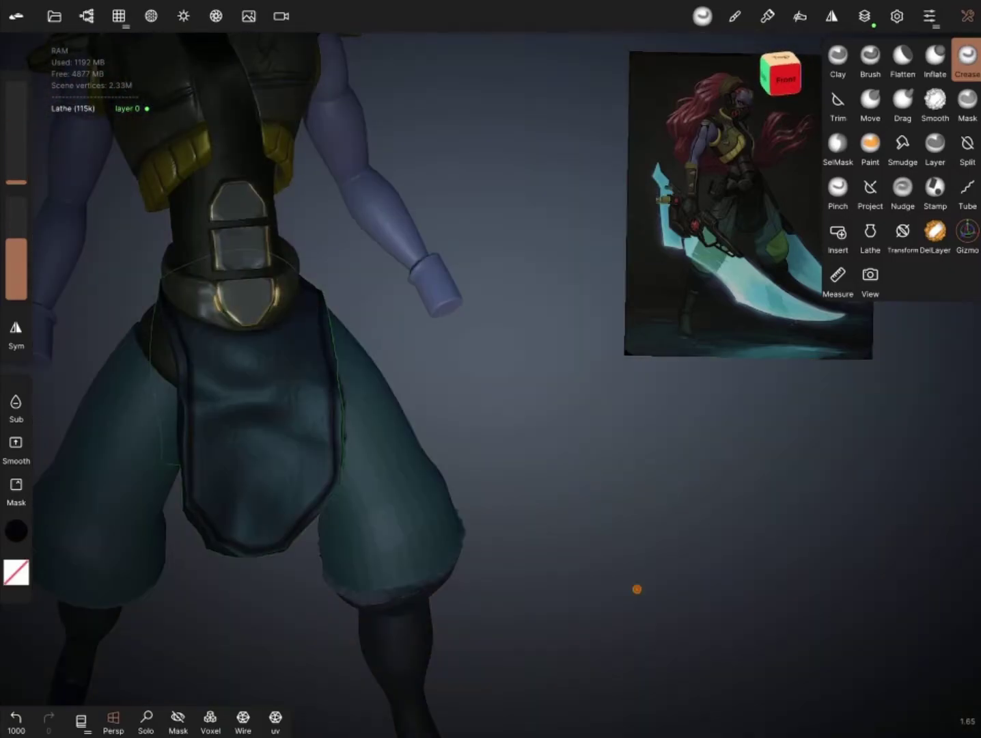
scroll(638, 587, up, 3)
Step: Try a gold paint trim on the flap, then undo it
click(16, 530)
click(230, 492)
click(429, 226)
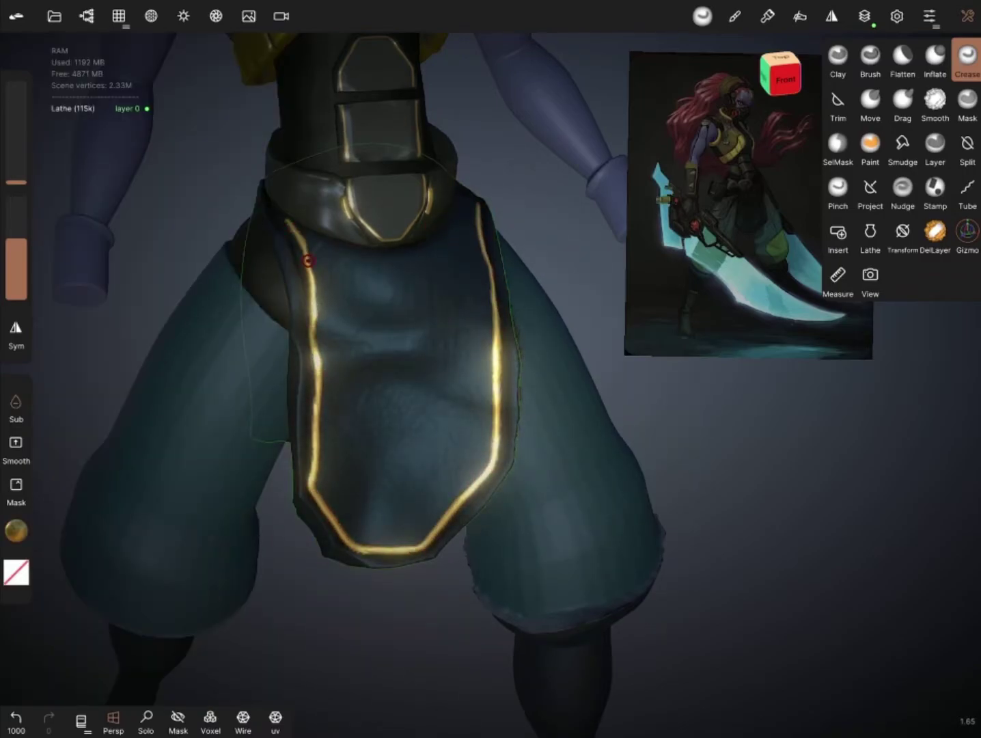
key(ctrl+z)
key(ctrl+z)
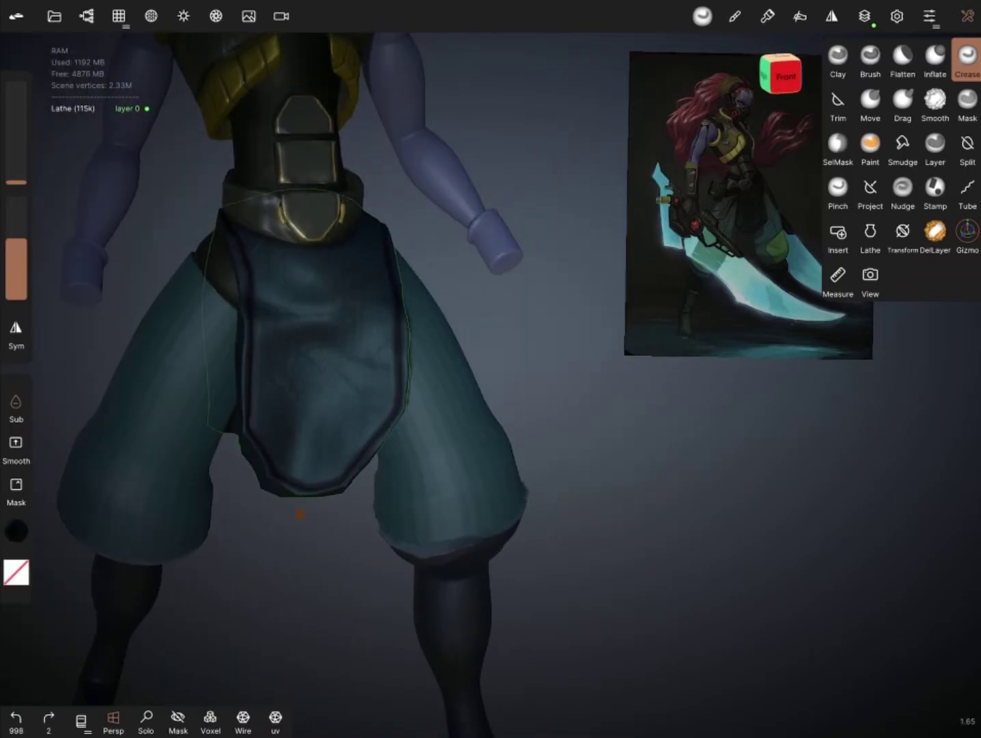
scroll(346, 218, up, 3)
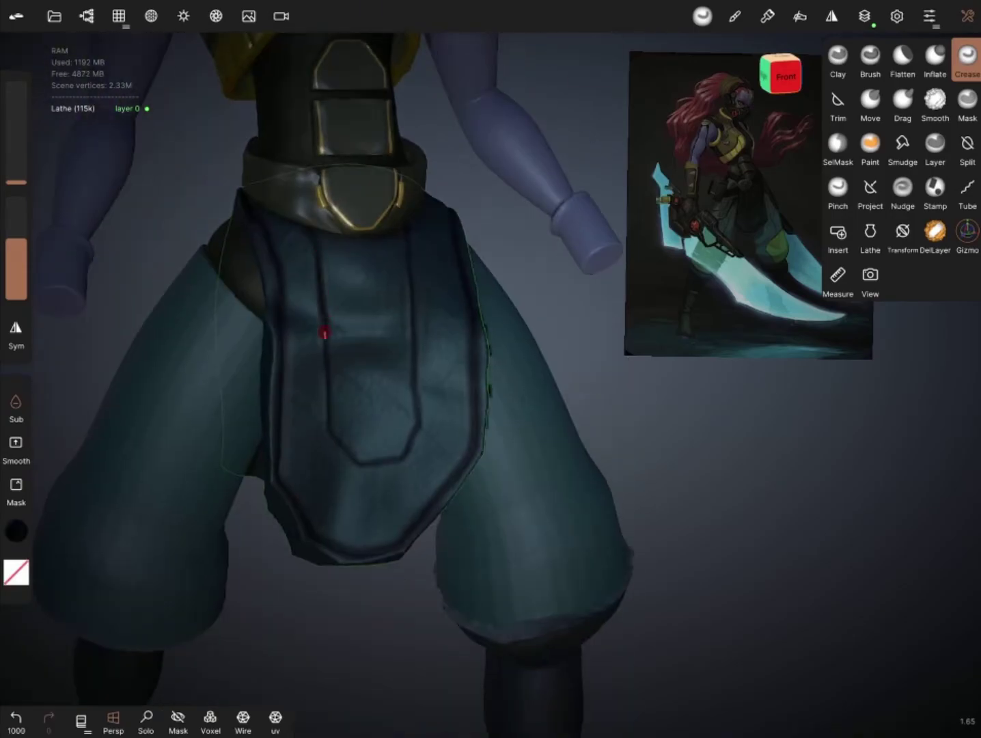
Step: Review the figure from behind and the front, then switch to the music app
drag(414, 435, 782, 532)
mouse_move(449, 519)
mouse_down()
mouse_move(843, 449)
mouse_move(680, 501)
mouse_move(690, 523)
mouse_up()
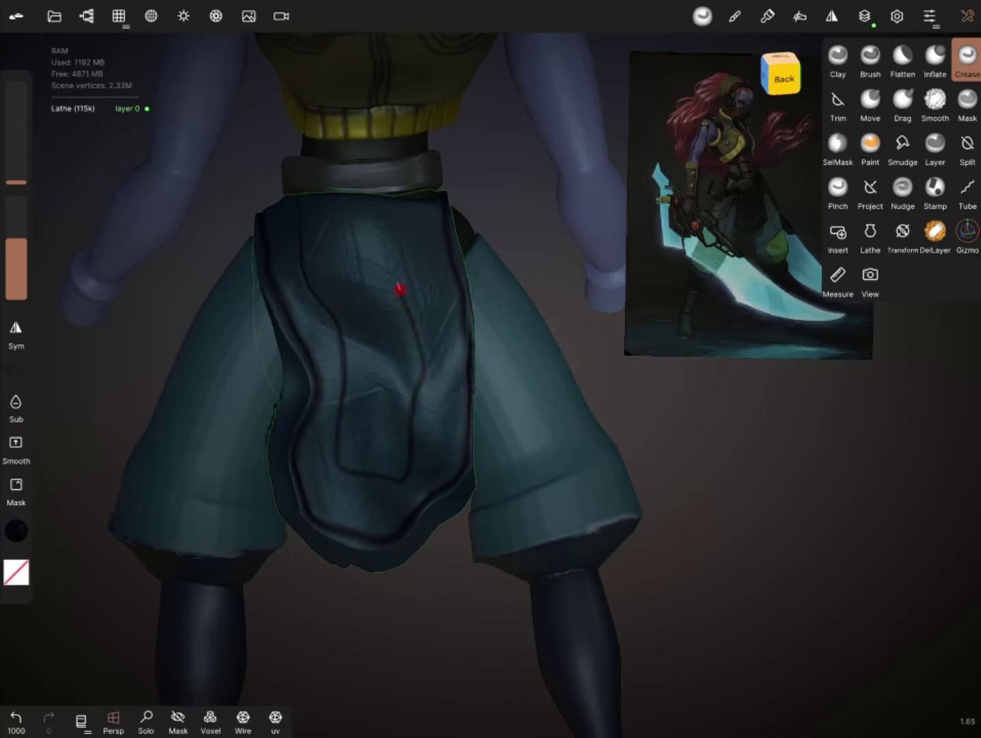
drag(399, 289, 306, 256)
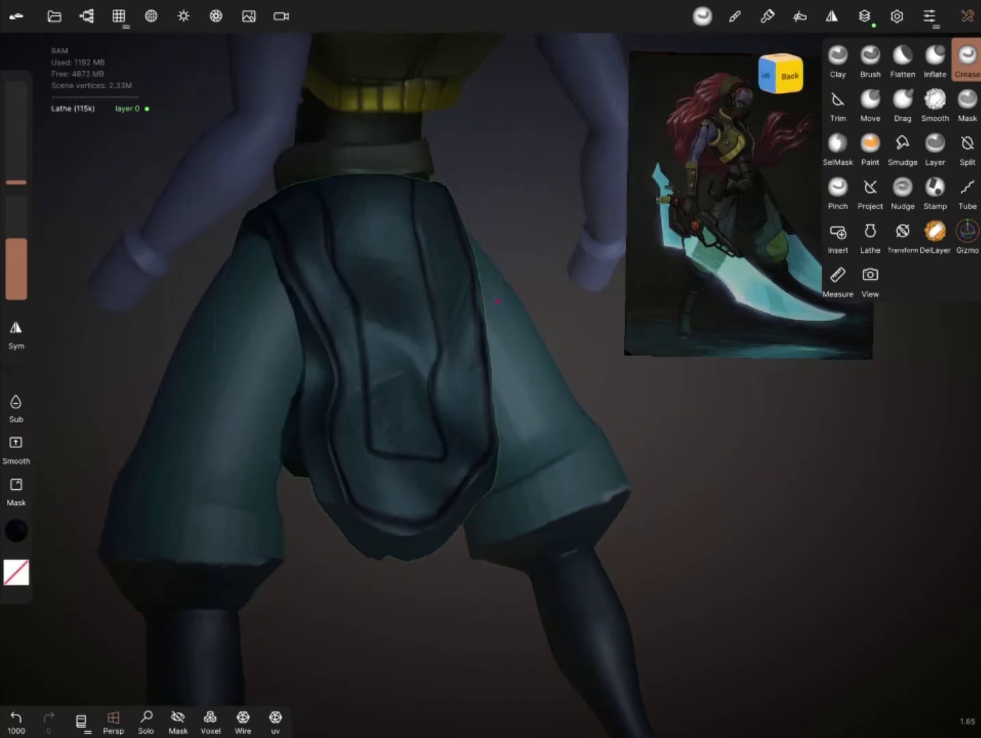
drag(412, 404, 552, 537)
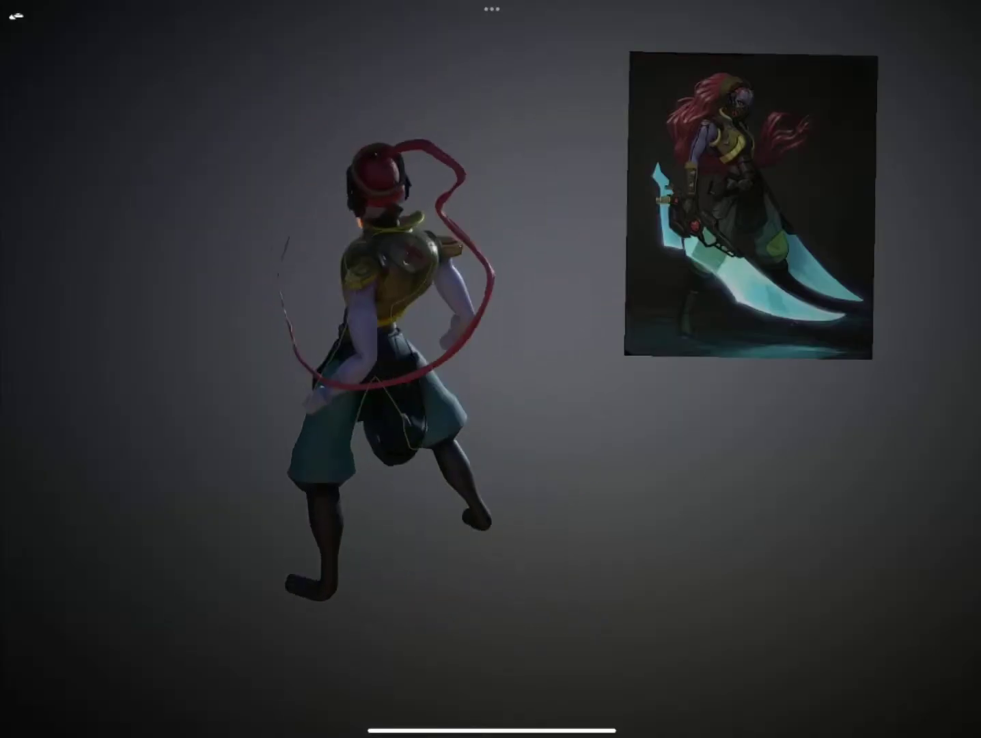
drag(490, 734, 490, 410)
Step: Open the 'chillout lounge 2022' track results in SoundCloud, then return to Nomad Sculpt
click(449, 197)
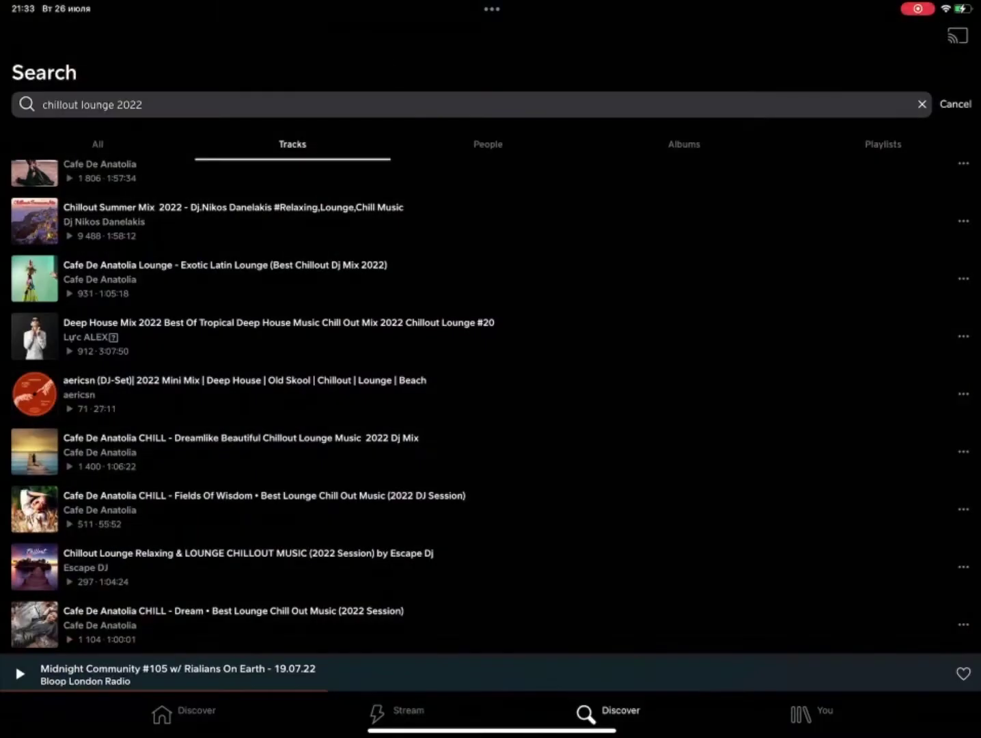
drag(490, 735, 491, 649)
click(617, 662)
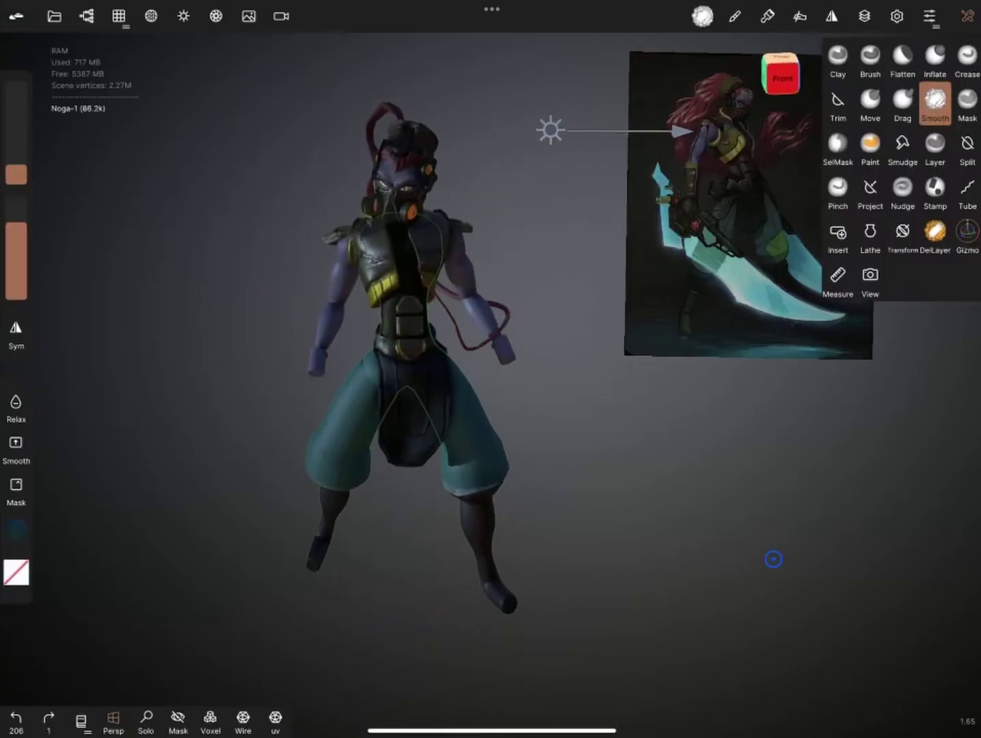
Step: Reshape the pants' hip with Move, undoing bad strokes, and smooth the Noga-1 leg
drag(686, 473, 656, 544)
scroll(408, 374, up, 5)
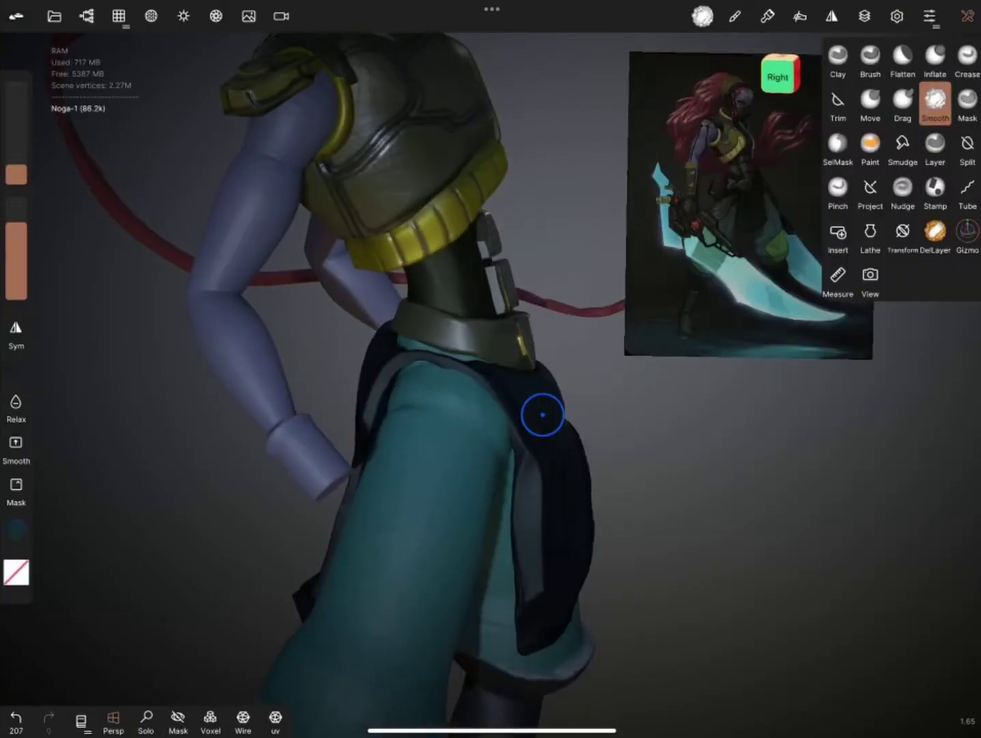
click(870, 102)
click(451, 401)
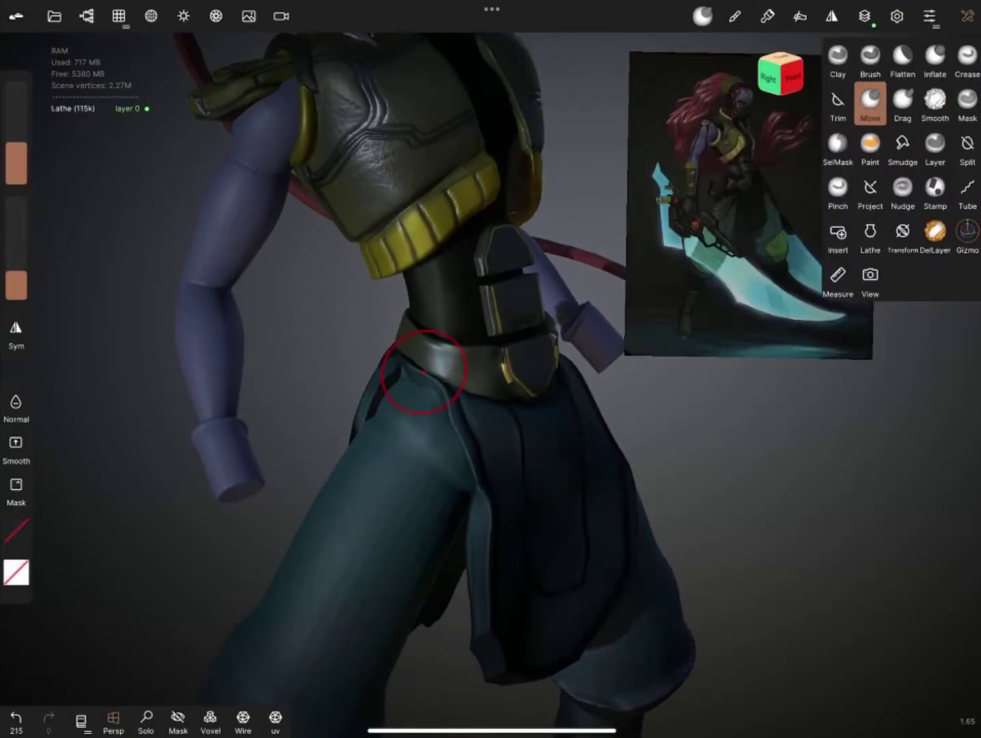
key(ctrl+z)
mouse_move(427, 349)
mouse_down()
mouse_move(427, 373)
mouse_move(525, 416)
mouse_move(464, 349)
mouse_move(405, 361)
mouse_move(429, 469)
mouse_move(701, 512)
mouse_move(728, 384)
mouse_up()
key(ctrl+z)
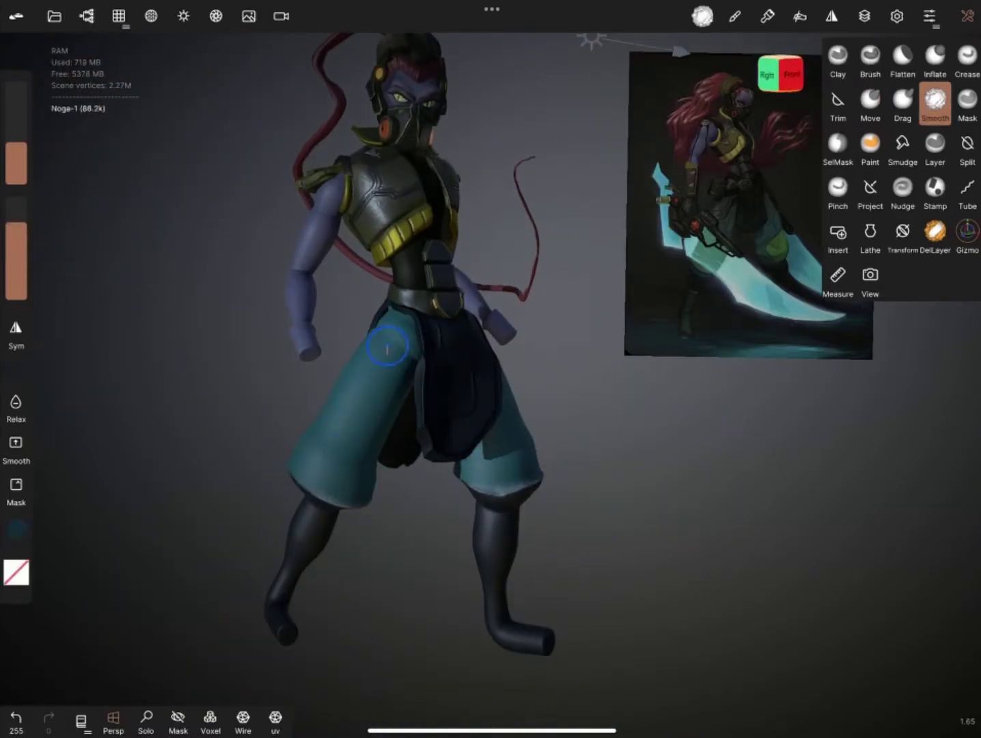
mouse_move(387, 348)
mouse_down()
mouse_move(329, 499)
mouse_move(486, 467)
mouse_move(322, 397)
mouse_move(658, 505)
mouse_move(627, 545)
mouse_move(456, 583)
mouse_move(400, 433)
mouse_move(422, 516)
mouse_move(656, 410)
mouse_up()
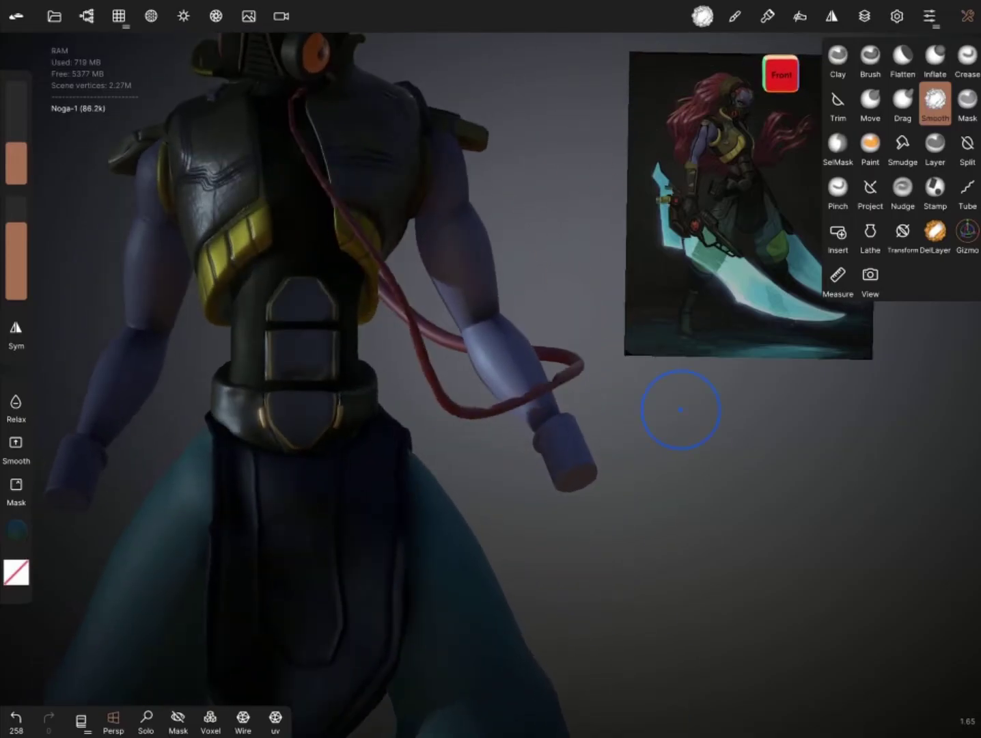
click(86, 16)
Step: Hide the Kurtka jacket and add a new Cylinder primitive
click(78, 164)
click(86, 16)
drag(297, 239, 238, 345)
click(86, 16)
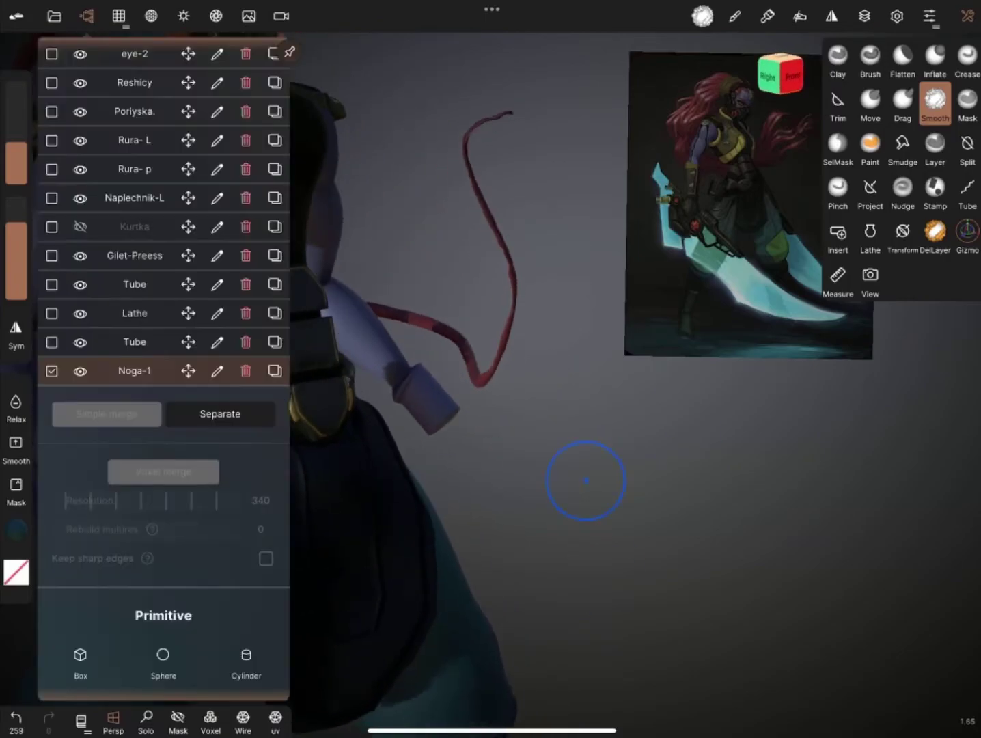
click(245, 652)
Step: Move, scale and rotate the cylinder into a level ring around the torso
mouse_move(208, 449)
mouse_down()
mouse_move(285, 218)
mouse_move(290, 314)
mouse_up()
drag(492, 410, 492, 546)
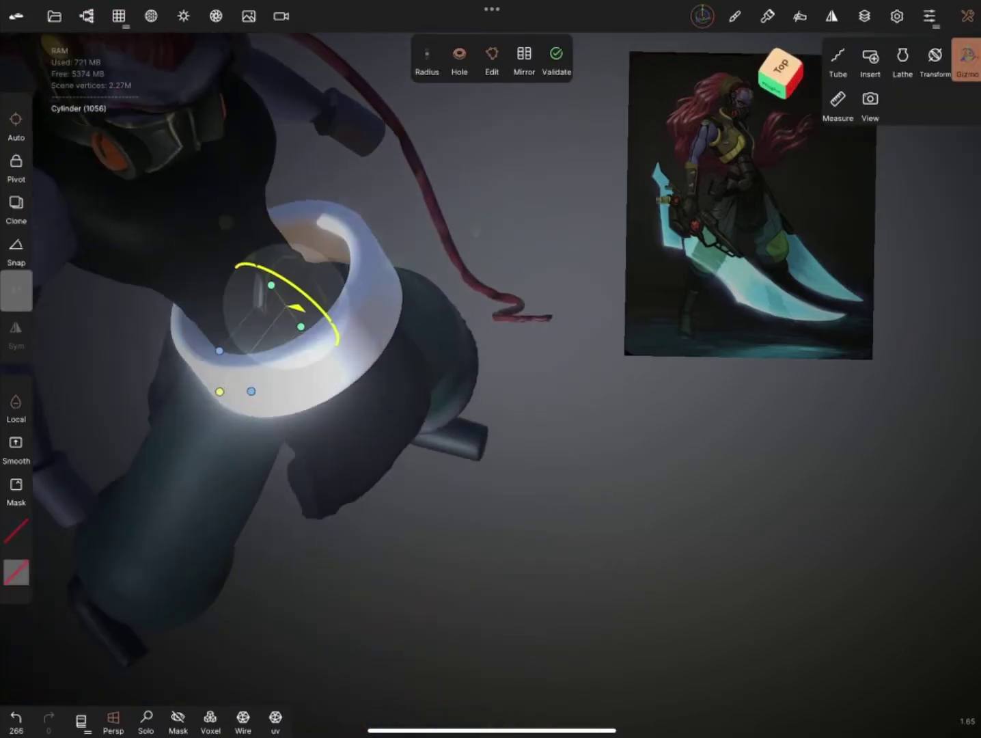
drag(273, 293, 260, 205)
drag(615, 512, 512, 410)
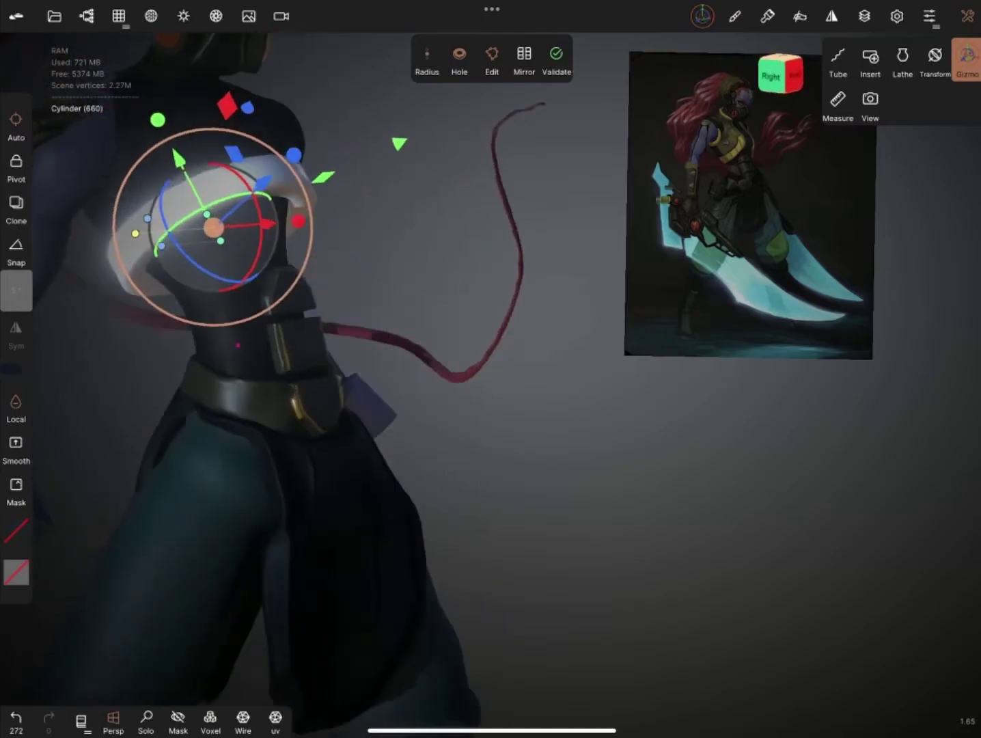
mouse_move(615, 513)
mouse_down()
mouse_move(547, 506)
mouse_move(547, 479)
mouse_up()
Step: Fit the cylinder band snugly around the chest with the Move brush
click(86, 16)
click(870, 144)
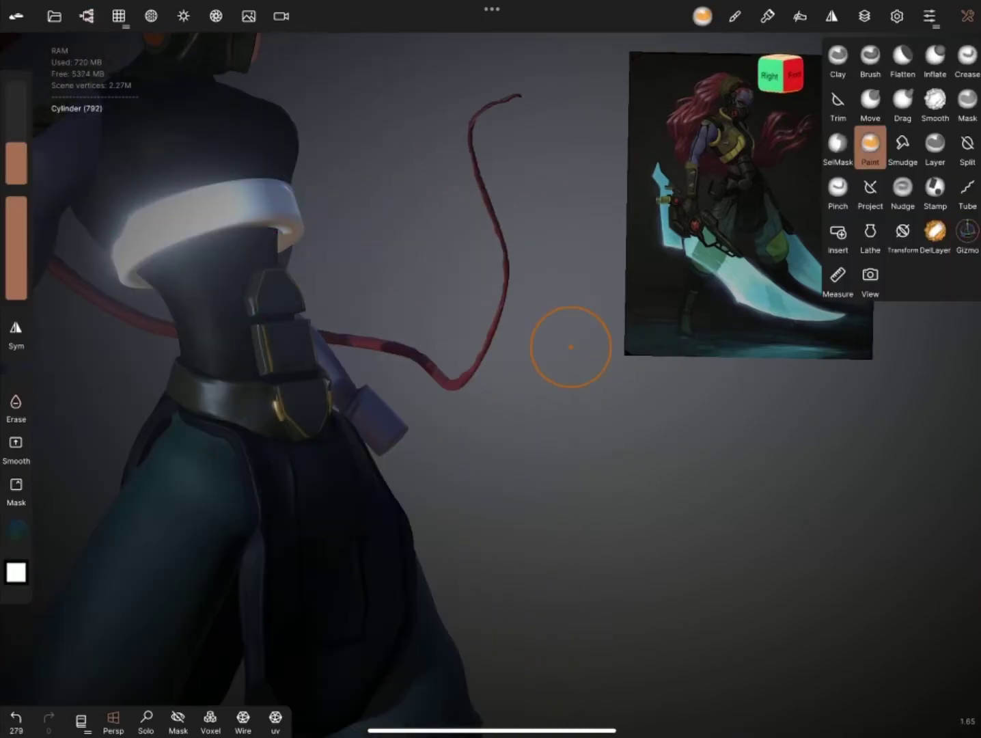
click(119, 16)
click(16, 162)
drag(437, 310, 478, 355)
click(870, 103)
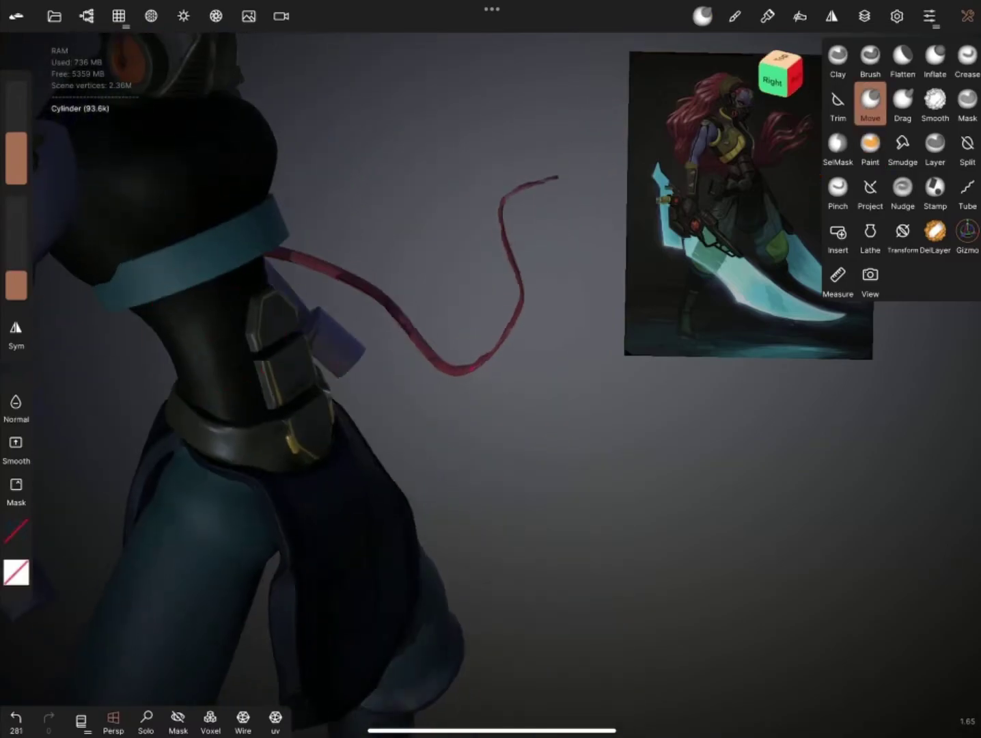
drag(478, 410, 528, 233)
mouse_move(684, 479)
mouse_down()
mouse_move(650, 472)
mouse_move(211, 259)
mouse_move(410, 273)
mouse_move(328, 356)
mouse_move(409, 342)
mouse_move(552, 585)
mouse_move(478, 410)
mouse_move(571, 439)
mouse_move(390, 526)
mouse_move(409, 569)
mouse_move(589, 483)
mouse_up()
Step: Paint the ribbed chest band with a dark yellow material in close front view
click(870, 280)
mouse_move(478, 410)
mouse_down()
mouse_move(410, 375)
mouse_move(376, 383)
mouse_up()
click(870, 147)
click(16, 531)
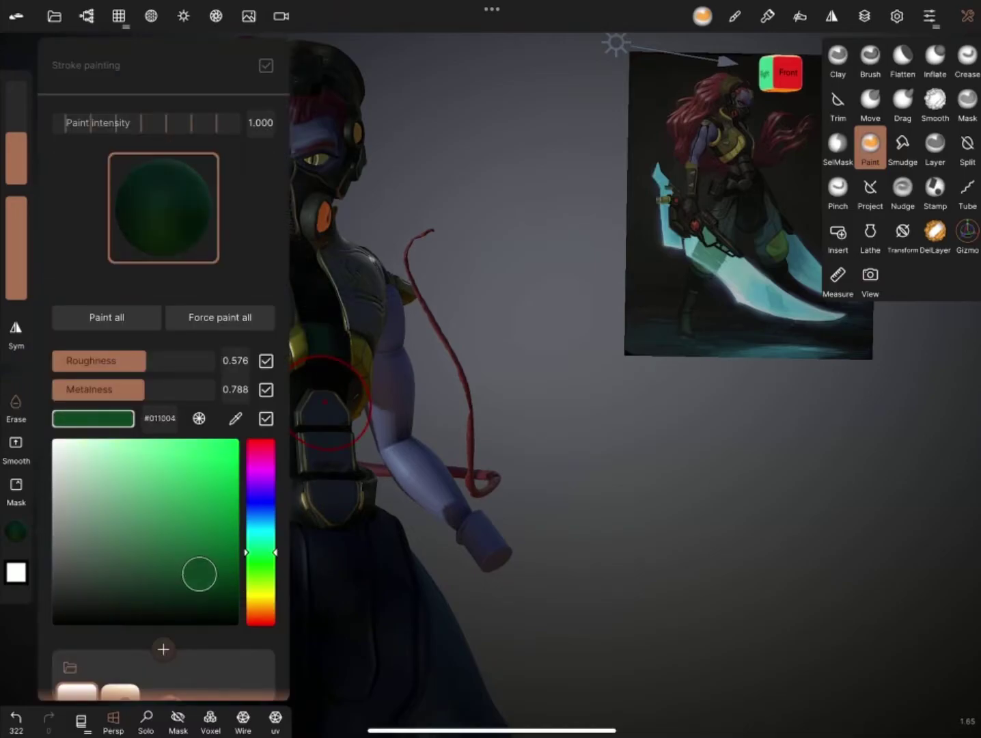
click(16, 532)
drag(478, 410, 533, 382)
click(15, 532)
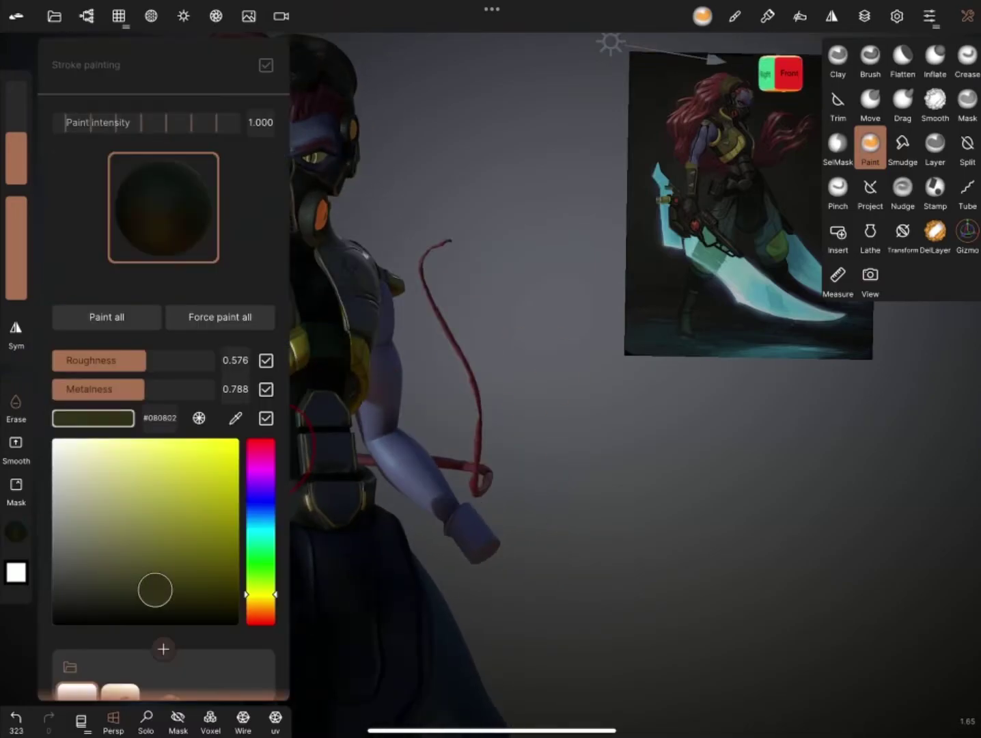
click(164, 207)
click(15, 532)
drag(478, 410, 424, 383)
click(80, 721)
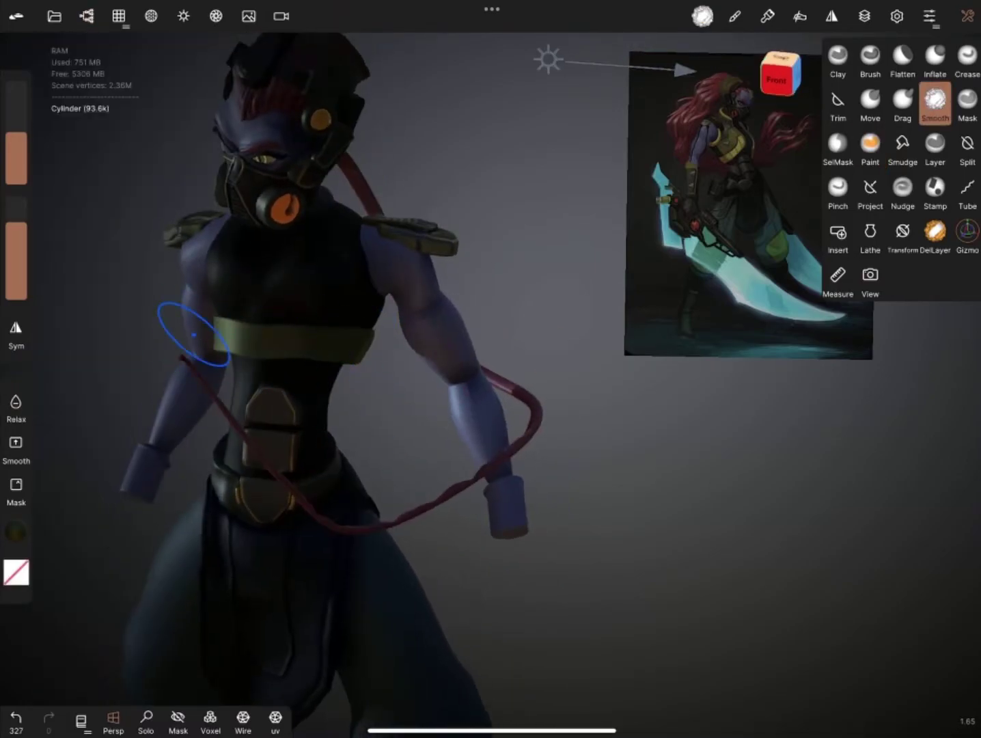
Step: Smooth the chest band surface
drag(478, 410, 519, 424)
click(935, 102)
mouse_move(683, 513)
mouse_down()
mouse_move(785, 506)
mouse_move(752, 506)
mouse_up()
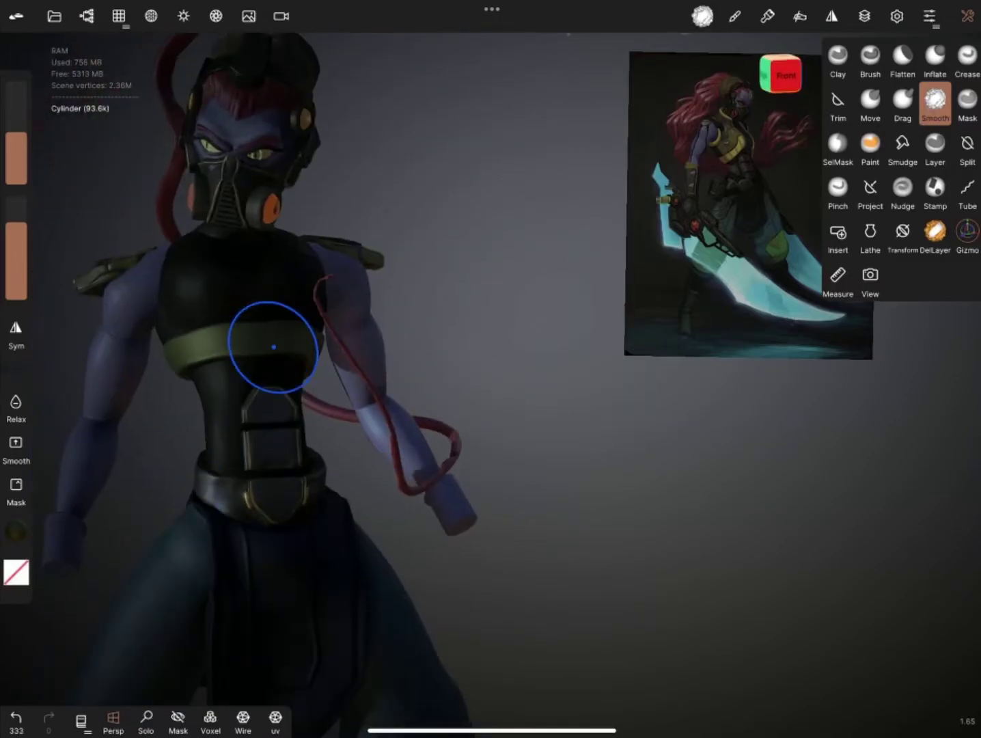
Step: Clone the chest band cylinder with the gizmo and move the copy lower
click(968, 232)
mouse_move(547, 478)
mouse_down()
mouse_move(479, 465)
mouse_move(615, 478)
mouse_up()
mouse_move(547, 479)
mouse_down()
mouse_move(478, 471)
mouse_move(615, 478)
mouse_up()
click(15, 205)
drag(615, 547, 547, 547)
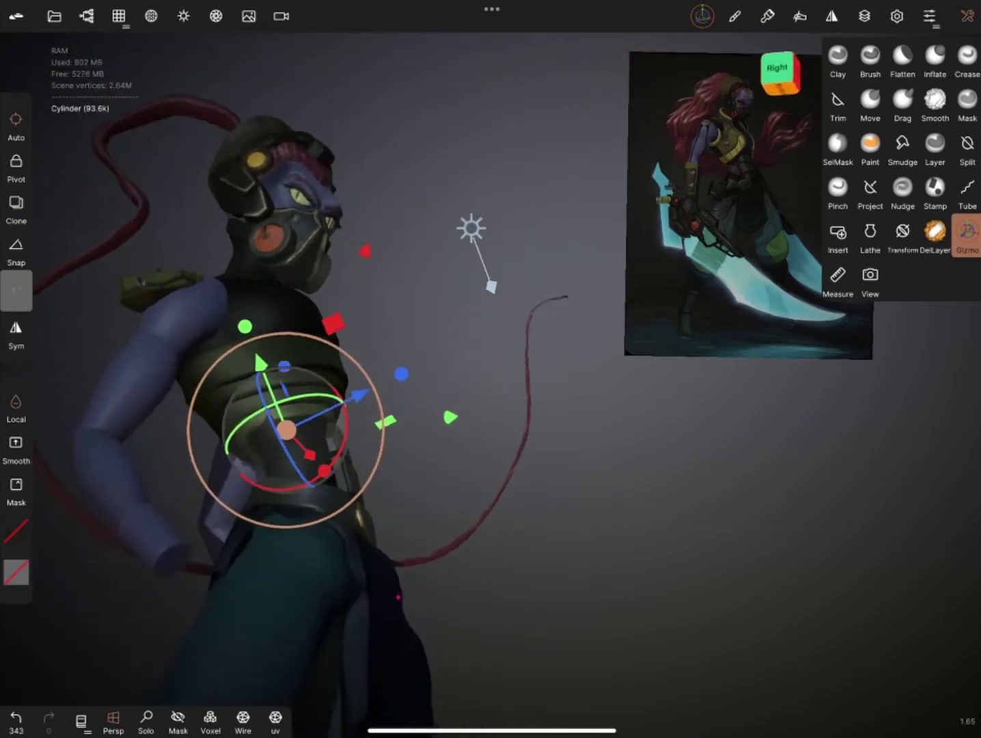
Step: Make the Kurtka jacket layer visible again and start reshaping it with Move
click(870, 103)
drag(615, 547, 683, 547)
click(86, 16)
click(968, 16)
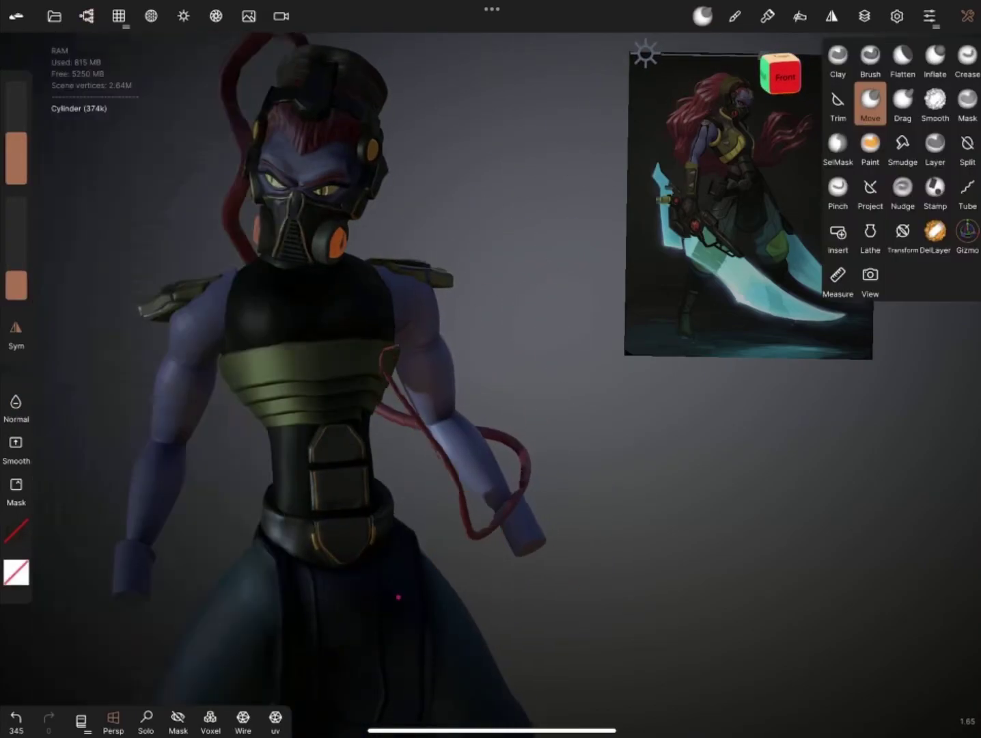
mouse_move(478, 546)
mouse_down()
mouse_move(398, 597)
mouse_move(612, 479)
mouse_up()
mouse_move(383, 615)
mouse_down()
mouse_move(356, 478)
mouse_move(383, 318)
mouse_move(430, 408)
mouse_move(380, 301)
mouse_move(383, 471)
mouse_move(396, 414)
mouse_move(319, 473)
mouse_move(341, 410)
mouse_move(324, 344)
mouse_move(416, 515)
mouse_move(512, 301)
mouse_move(340, 273)
mouse_move(512, 263)
mouse_move(296, 263)
mouse_move(267, 508)
mouse_move(378, 345)
mouse_move(307, 341)
mouse_move(332, 394)
mouse_move(340, 362)
mouse_move(349, 389)
mouse_move(444, 393)
mouse_up()
Step: Select the Rura- L left arm object with the Gizmo
scroll(478, 397, down, 5)
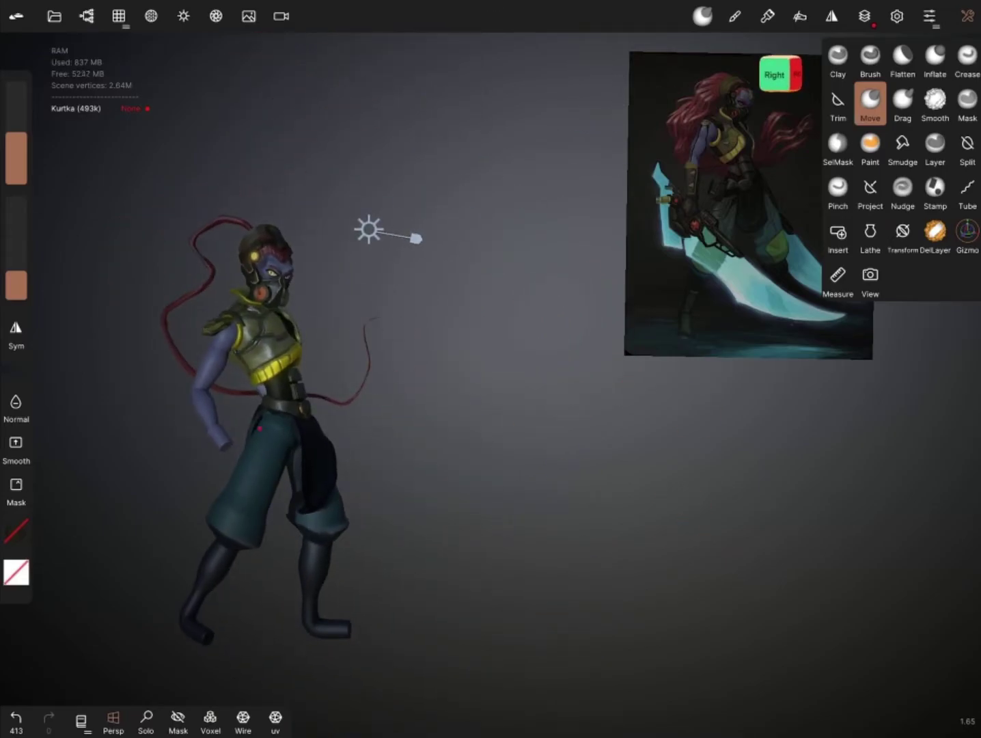
mouse_move(479, 410)
mouse_down()
mouse_move(307, 410)
mouse_move(520, 410)
mouse_up()
click(967, 233)
click(208, 383)
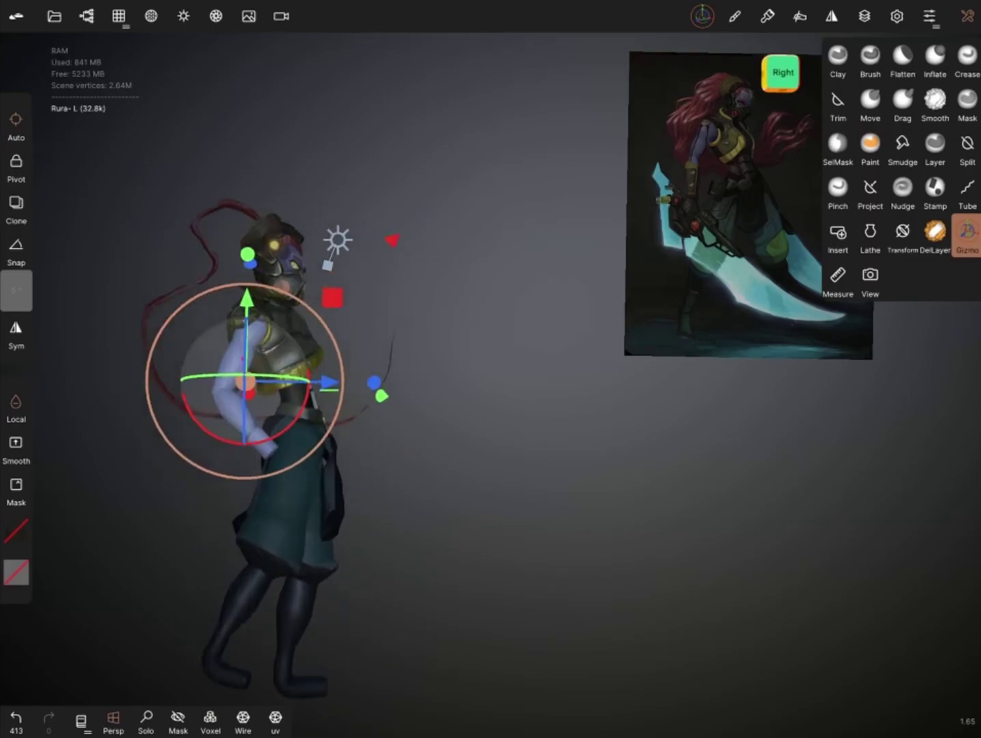
Step: Mask the upper arm and rotate the forearm down beside the hip
scroll(372, 307, up, 5)
click(967, 103)
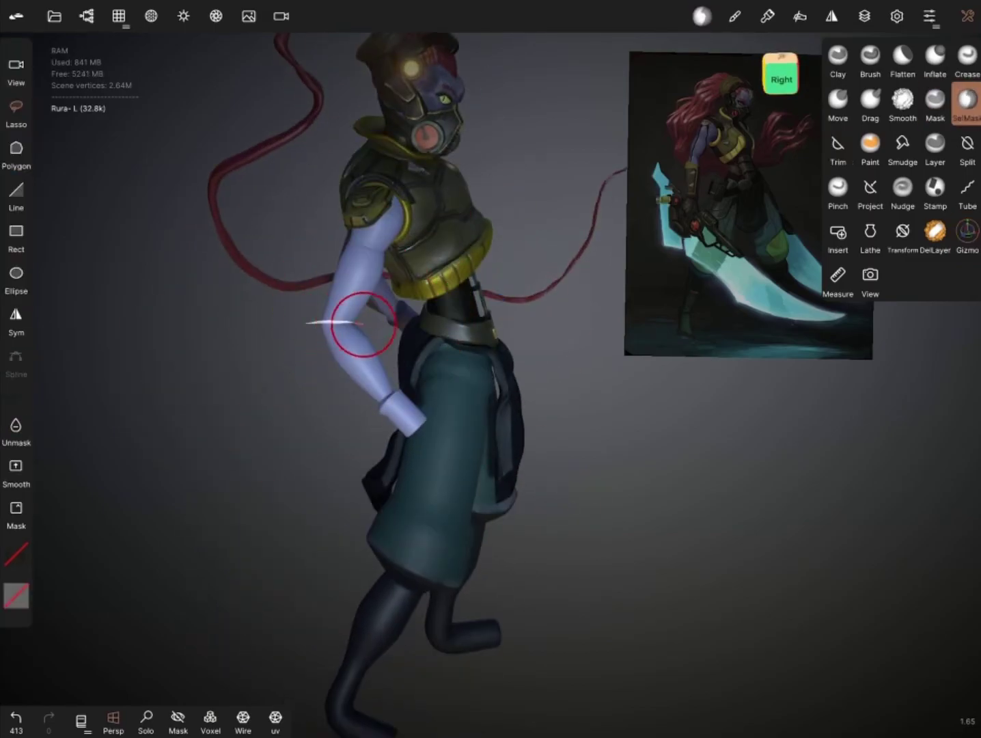
click(967, 232)
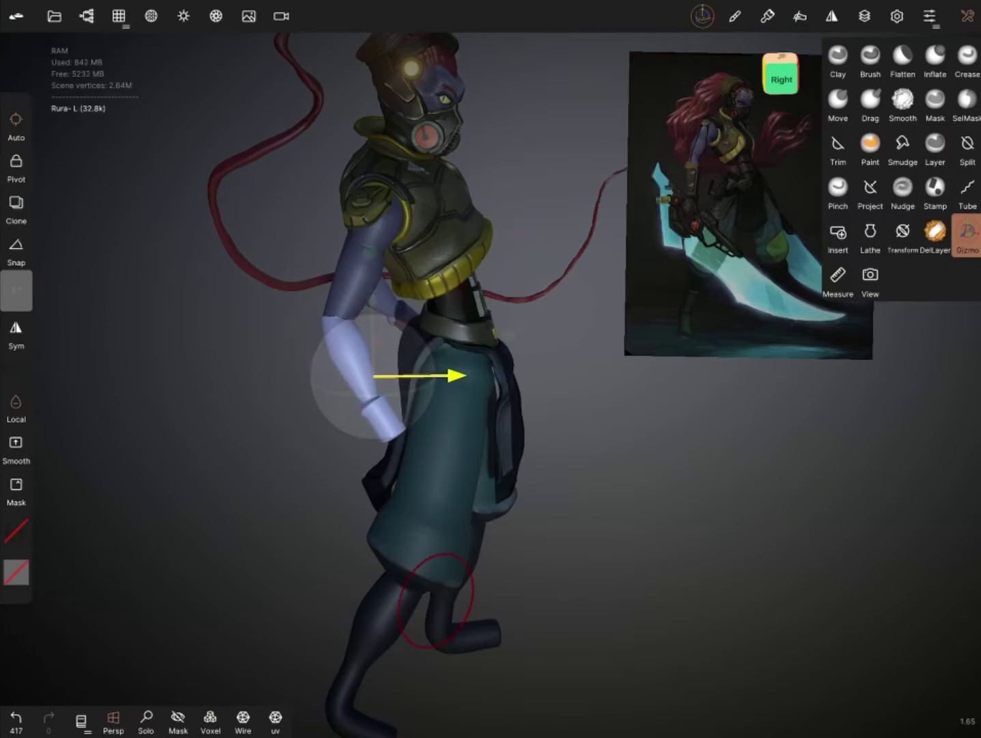
drag(356, 304, 444, 591)
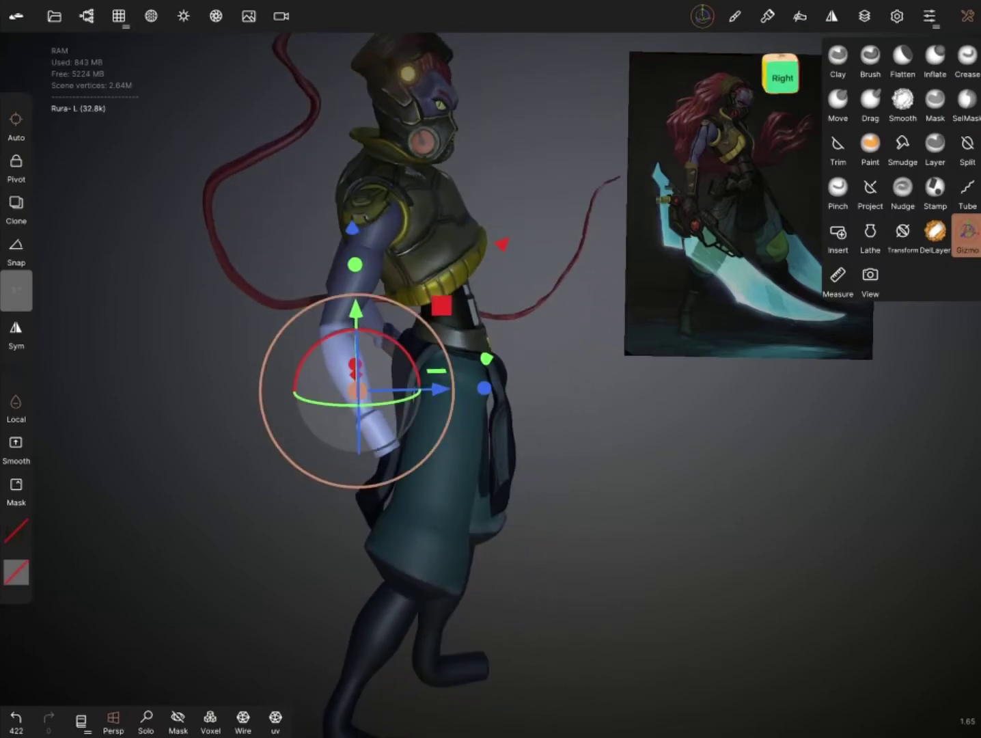
drag(546, 546, 649, 546)
Step: Rename the Lathe object to Poviyaka
click(935, 103)
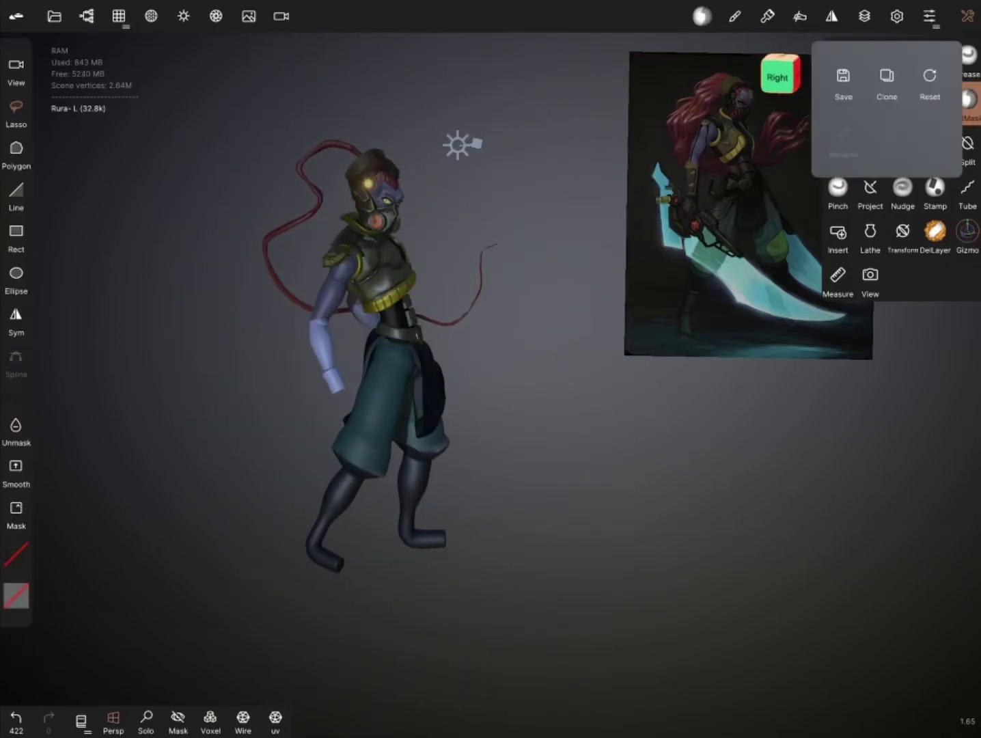
click(86, 16)
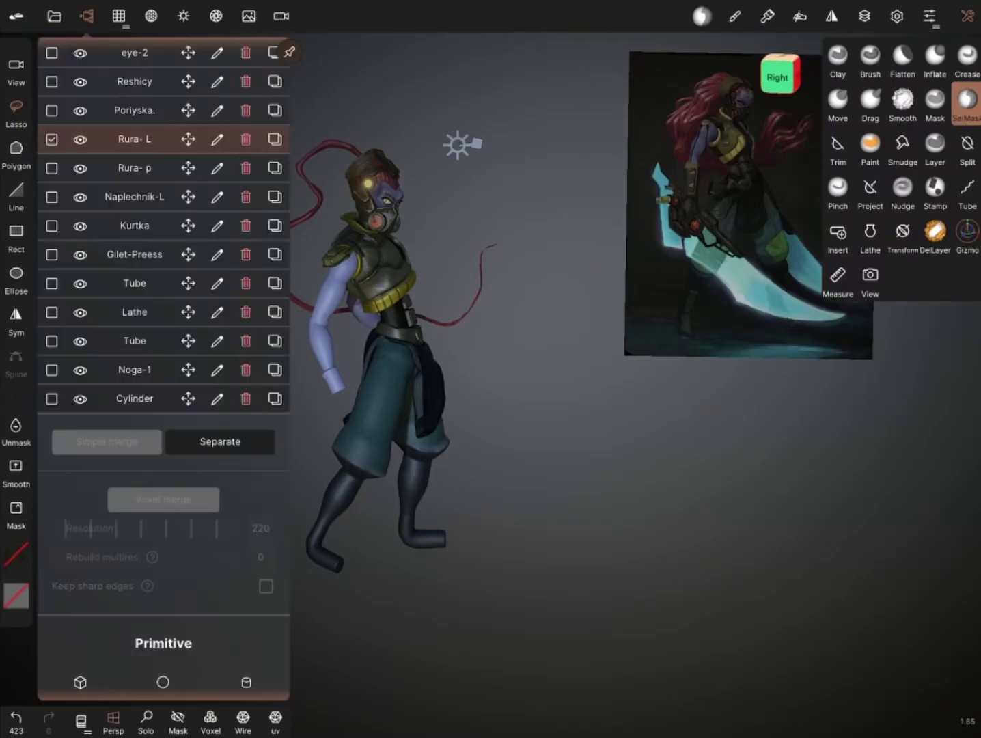
click(135, 342)
click(134, 313)
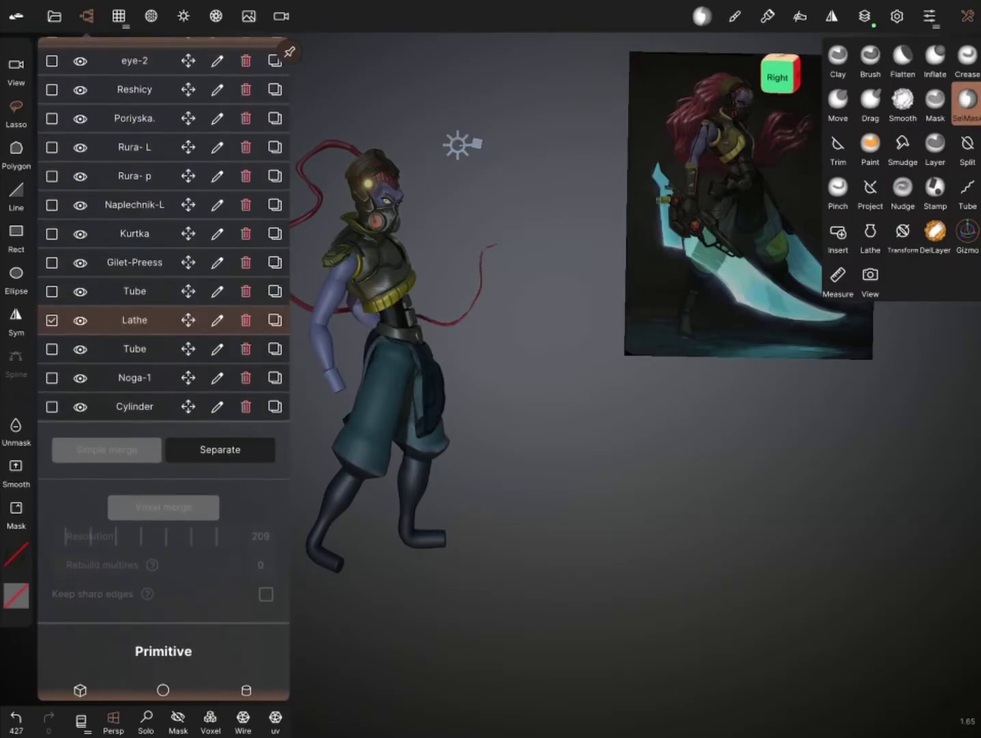
click(135, 327)
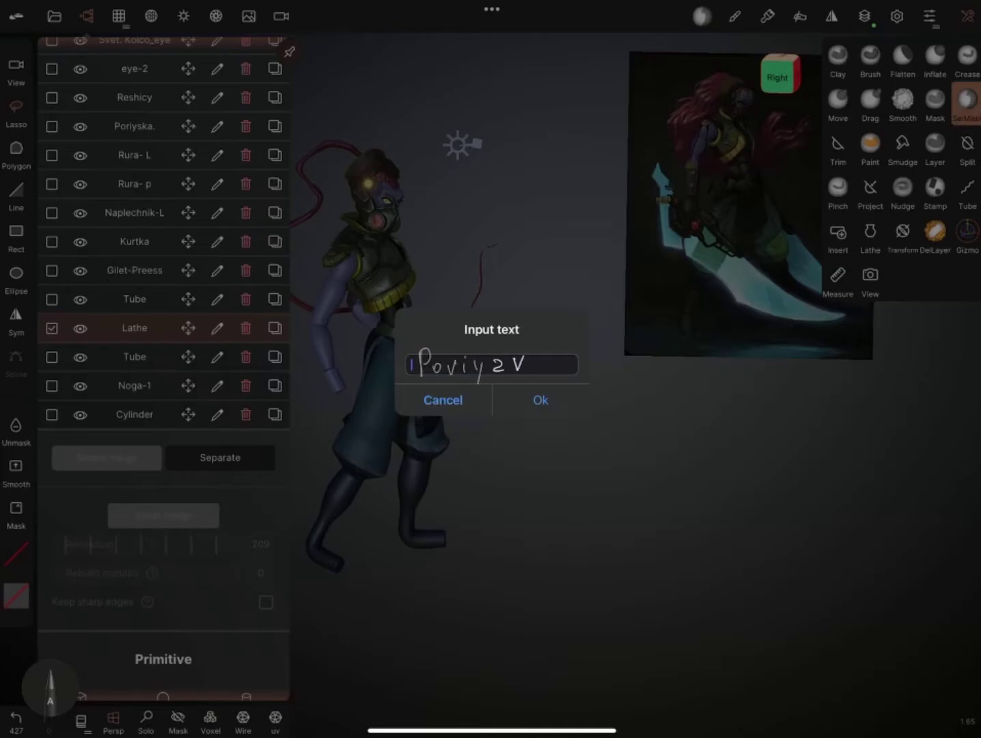
click(540, 400)
Step: Rename the two Tube objects to Remen and Volos a
click(134, 299)
click(135, 306)
click(442, 400)
click(134, 306)
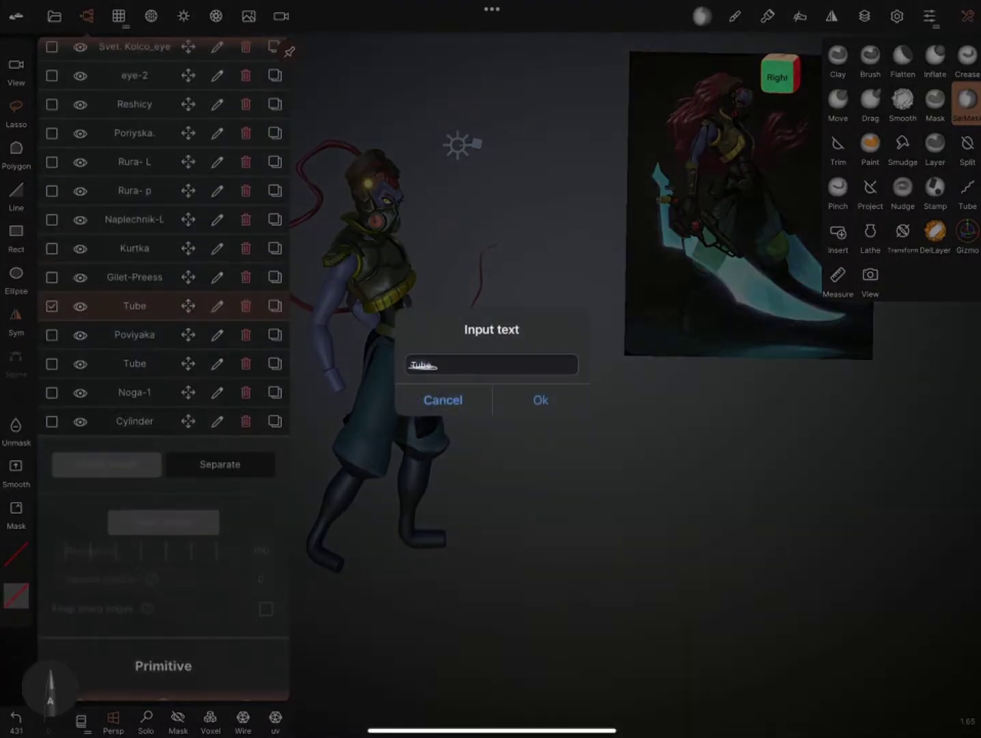
click(540, 400)
click(135, 363)
drag(421, 353, 442, 373)
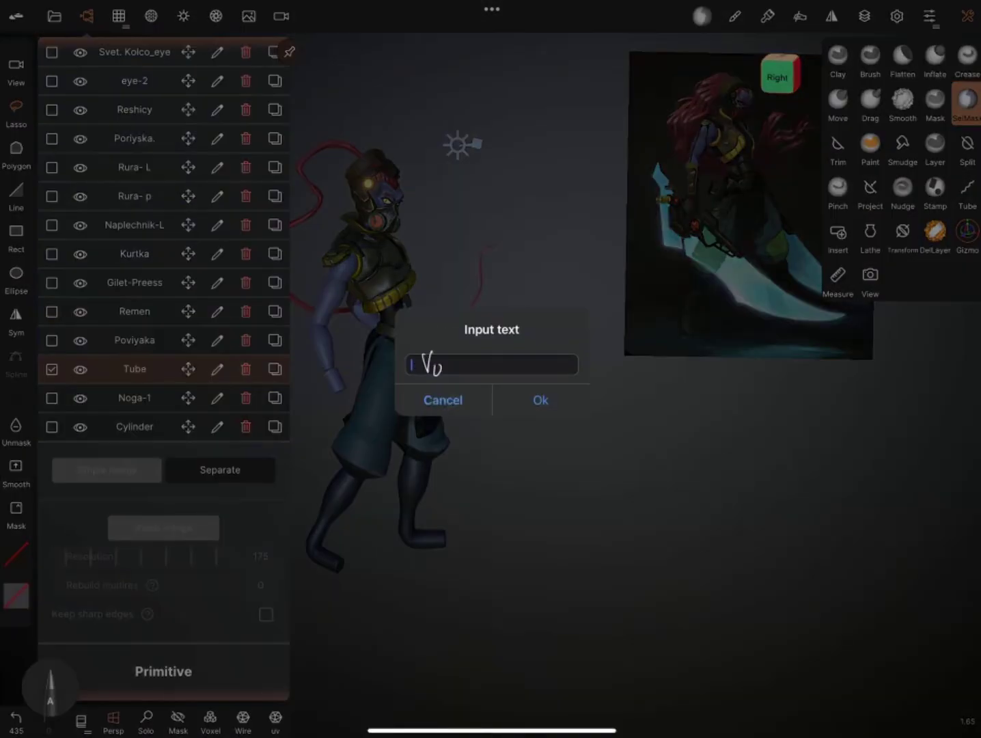
text(Volos a)
click(540, 400)
Step: Rename the Cylinder to Telo_and_Nogi and close the Scene panel
click(135, 426)
click(135, 429)
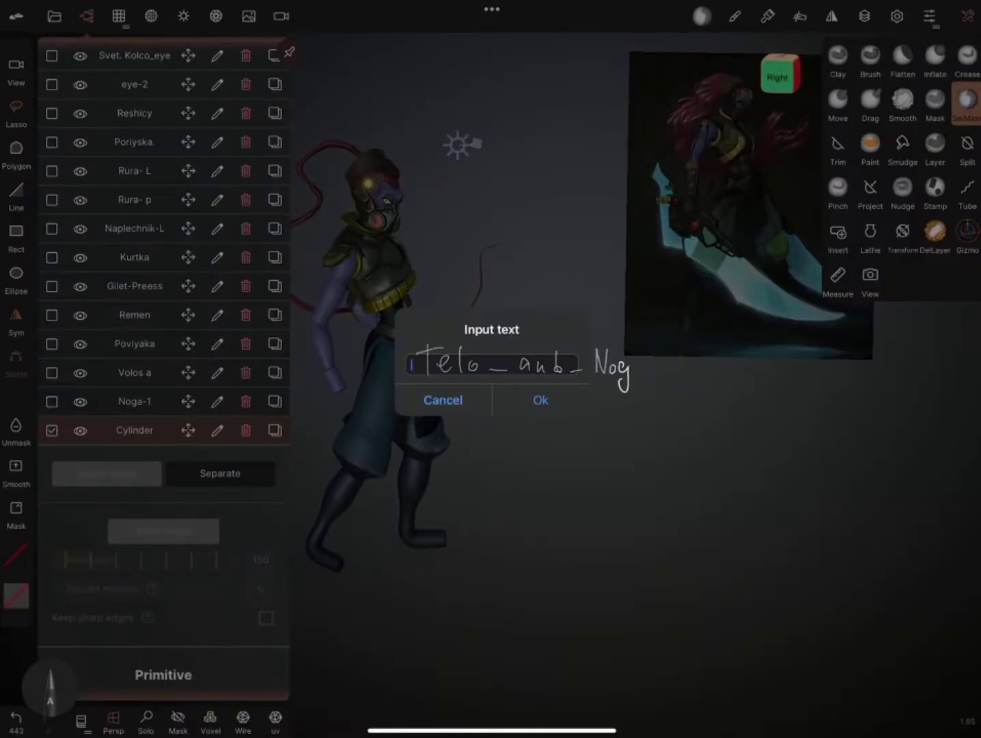
click(541, 400)
click(467, 526)
drag(466, 526, 410, 478)
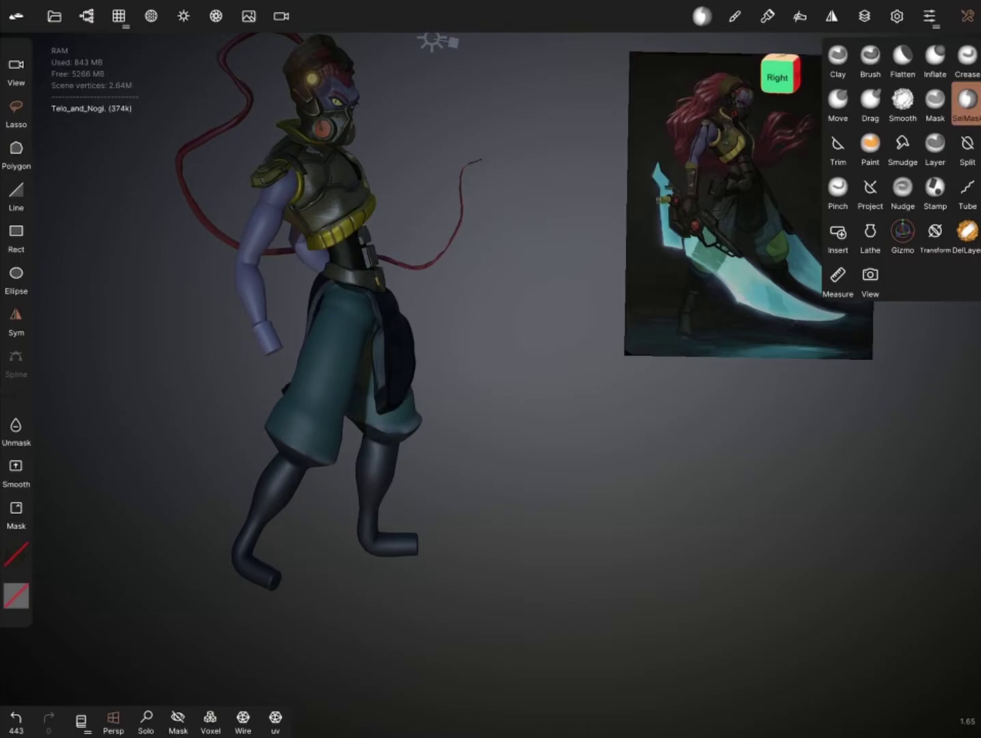
Step: Add a Box primitive and position it beside the character
drag(626, 455, 676, 451)
click(86, 16)
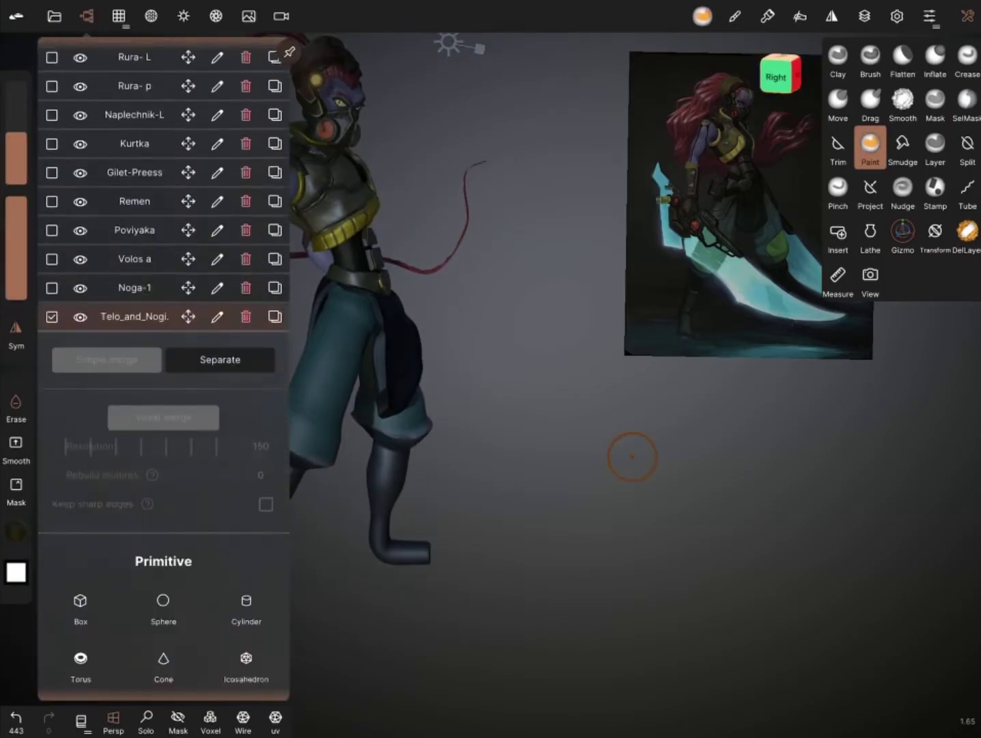
click(81, 598)
drag(615, 513, 684, 505)
drag(437, 393, 533, 451)
mouse_move(615, 512)
mouse_down()
mouse_move(560, 479)
mouse_move(649, 519)
mouse_up()
scroll(478, 410, up, 5)
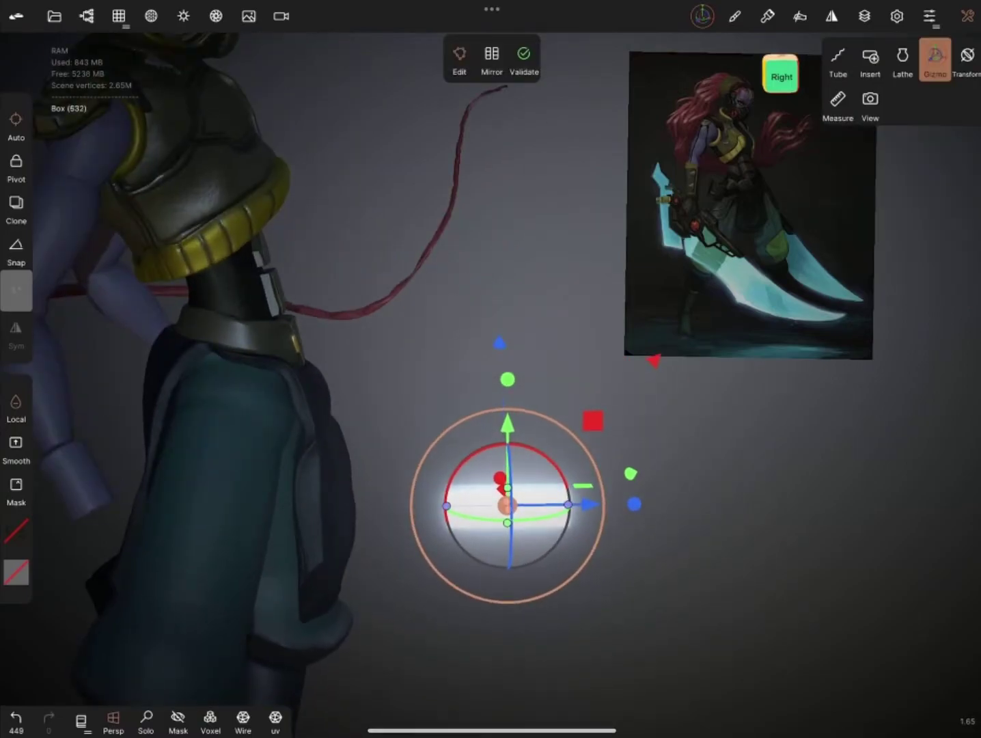
Step: Voxel remesh the box at a higher resolution
click(118, 16)
click(131, 75)
click(147, 241)
click(118, 16)
Step: Paint the box yellow
click(869, 145)
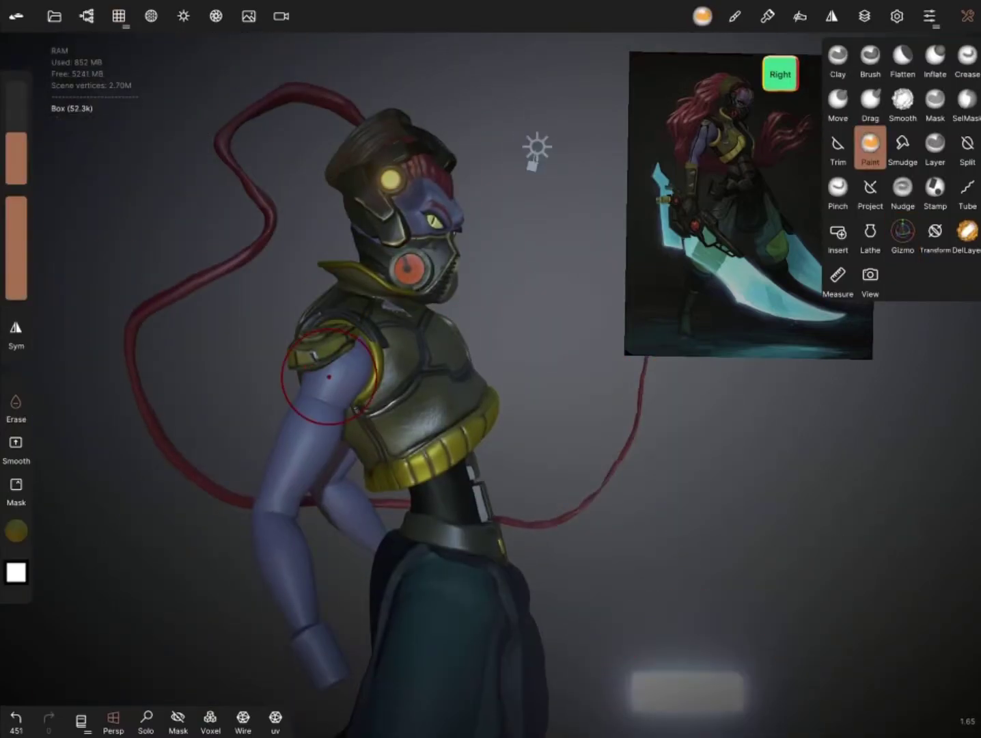
click(703, 16)
click(122, 315)
drag(478, 410, 342, 410)
Step: Trim a curved chunk from the yellow box to form a hooked handle
click(838, 146)
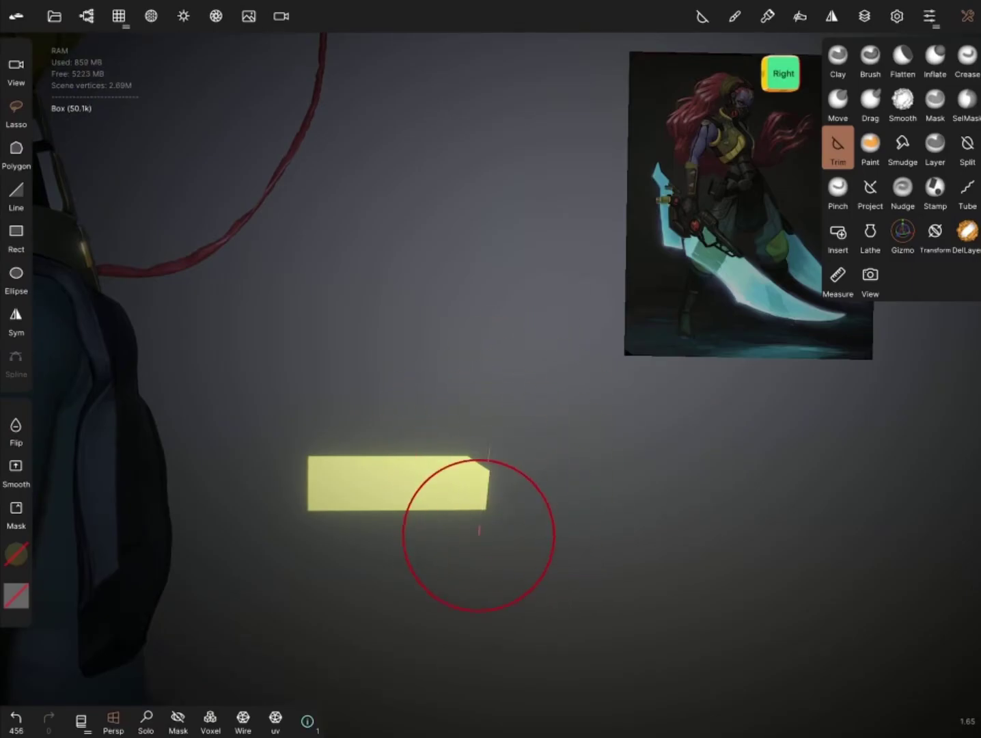
drag(463, 507, 299, 477)
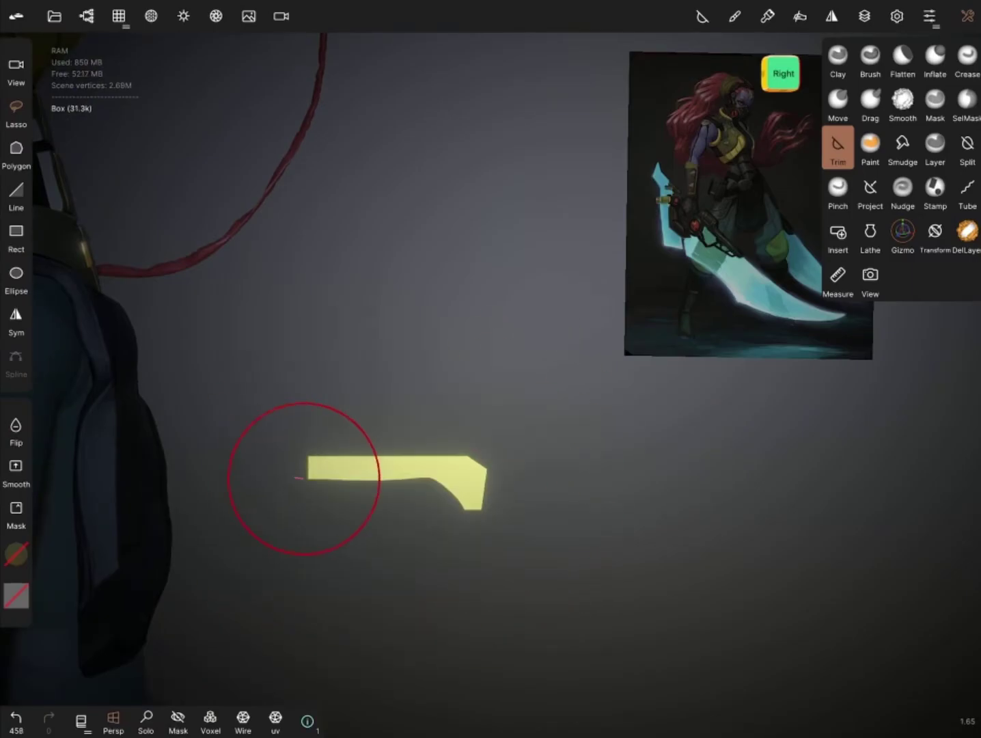
middle_drag(478, 410, 382, 342)
middle_drag(410, 410, 369, 465)
Step: Try a stamp image at 4% intensity on the box, then undo it
click(935, 191)
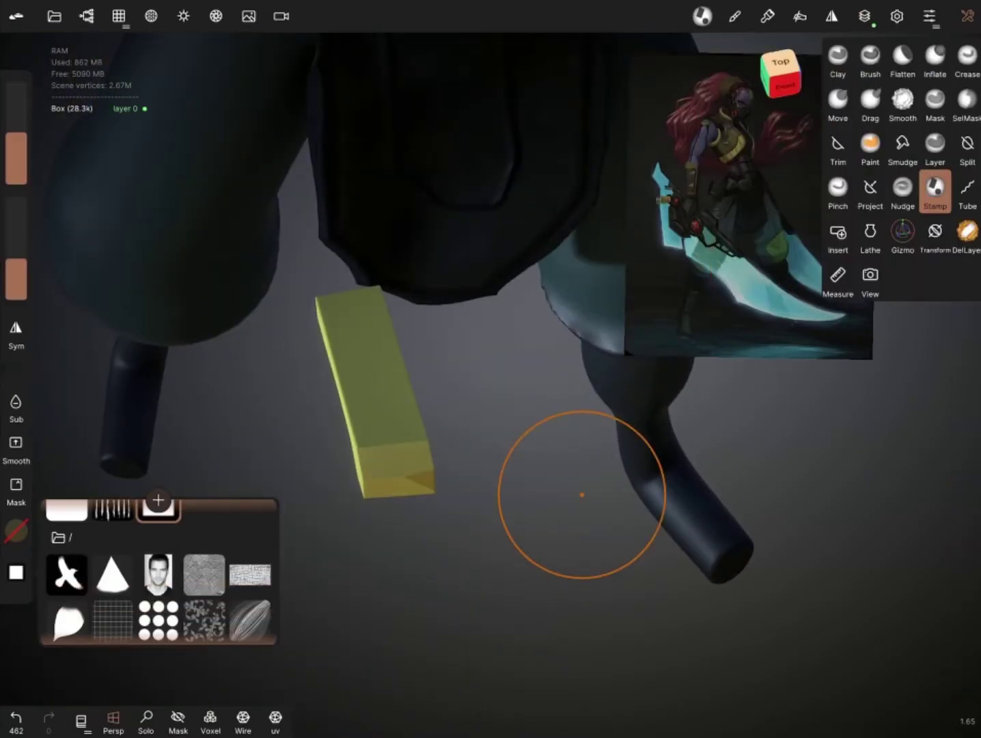
click(702, 15)
scroll(158, 571, down, 10)
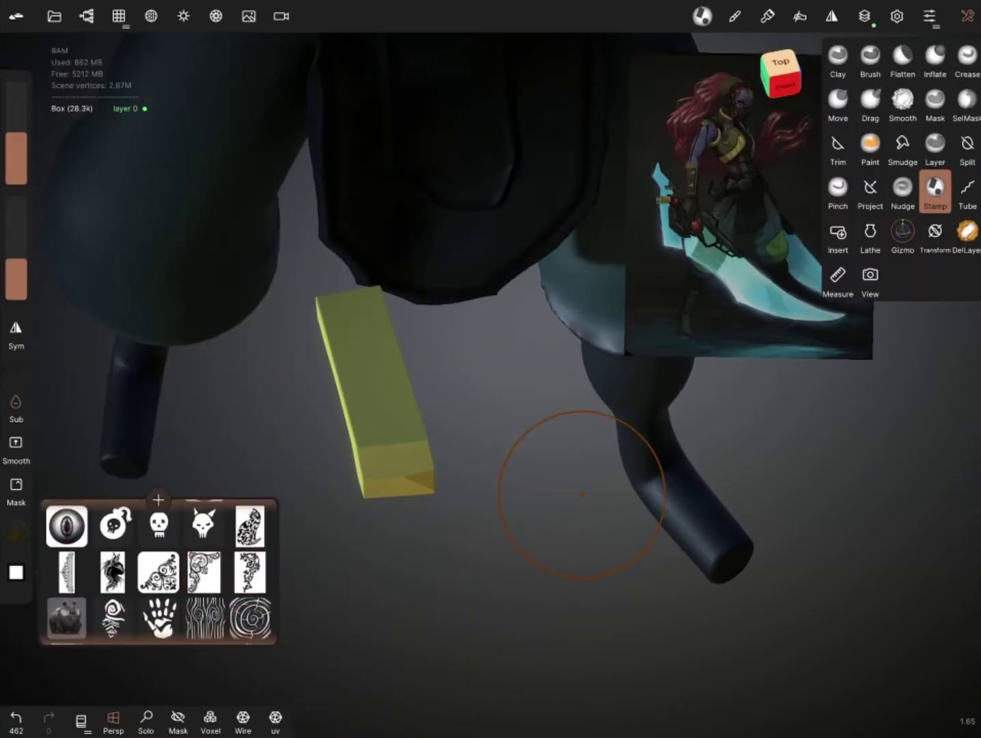
drag(16, 270, 16, 296)
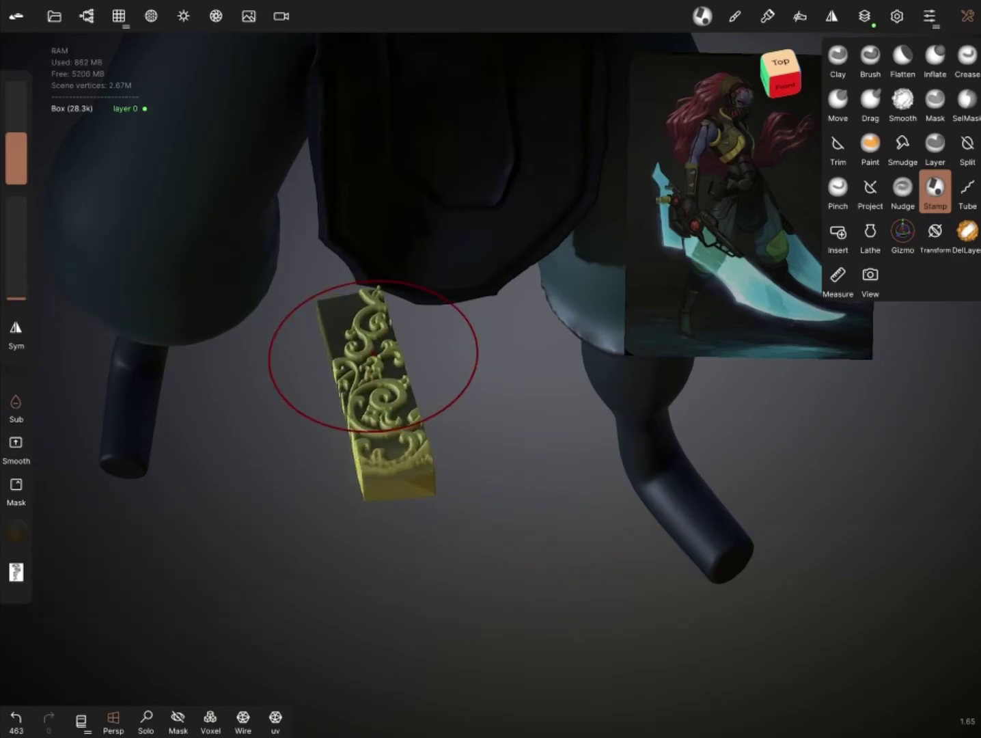
key(ctrl+z)
drag(450, 601, 613, 390)
Step: Stamp an ornament onto the handle's end, undo it, and open the app switcher
key(m)
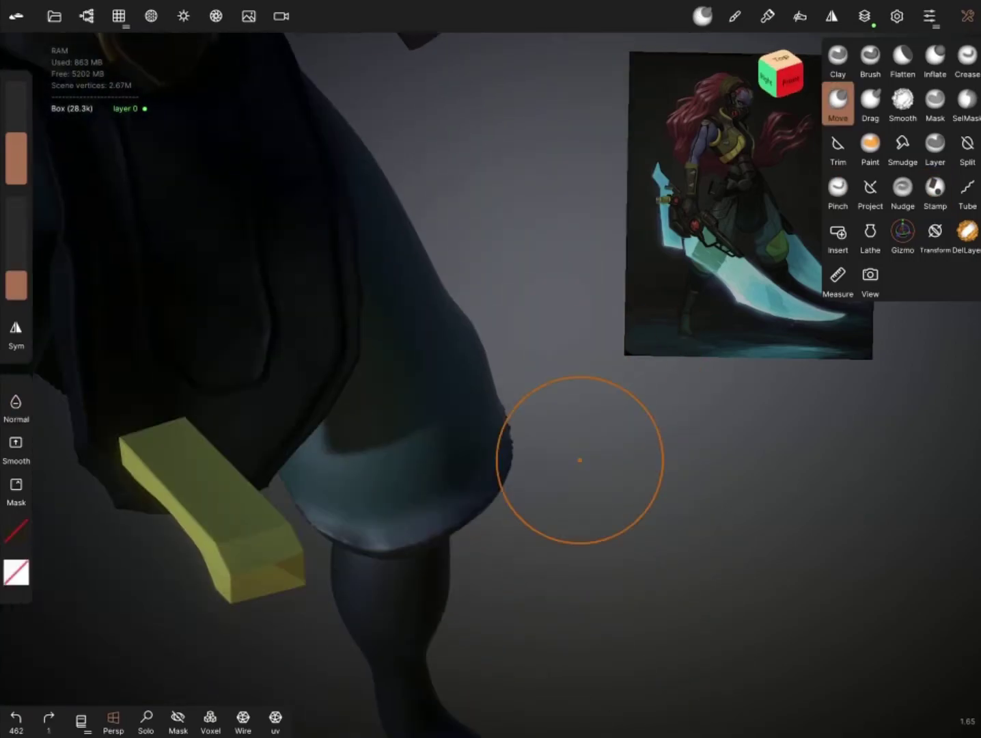
click(967, 102)
mouse_move(153, 438)
mouse_down()
mouse_move(383, 314)
mouse_move(517, 276)
mouse_up()
click(935, 191)
click(272, 267)
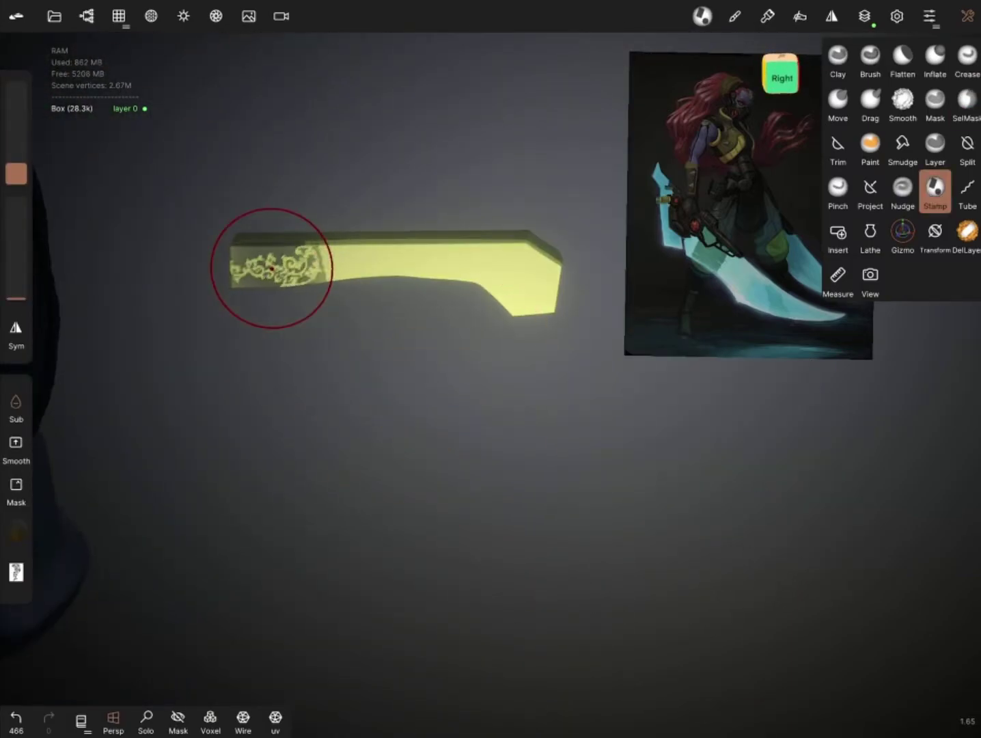
key(ctrl+z)
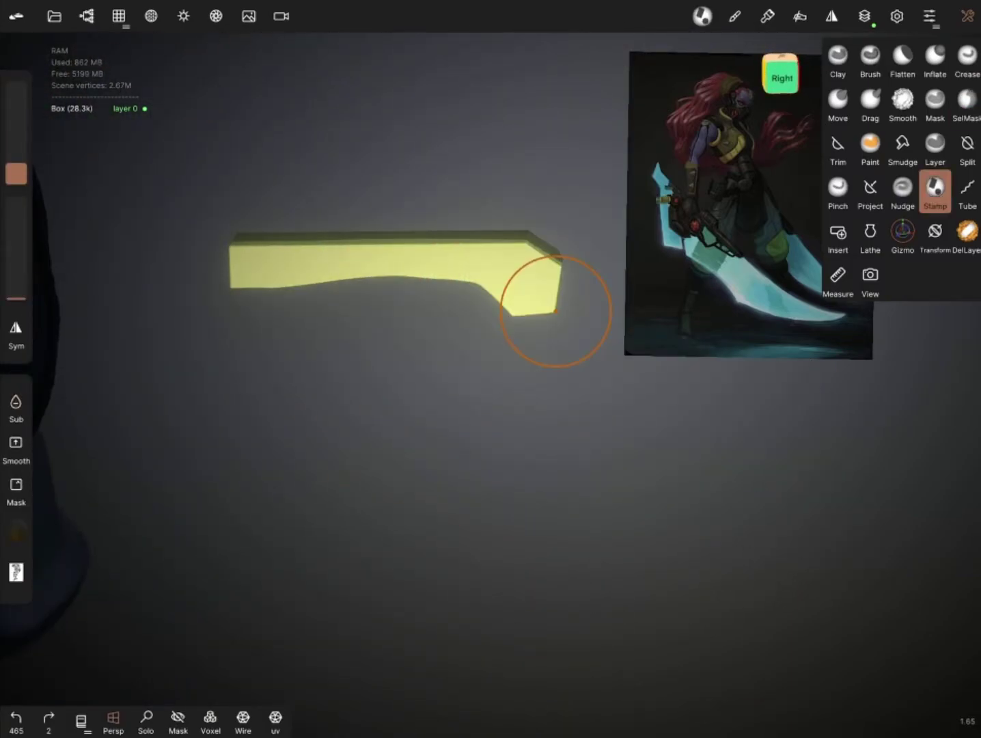
drag(453, 704, 453, 478)
Step: Switch to Procreate's crow artwork, add empty layer Слой 3 on top, and pick the Brush
drag(273, 341, 683, 342)
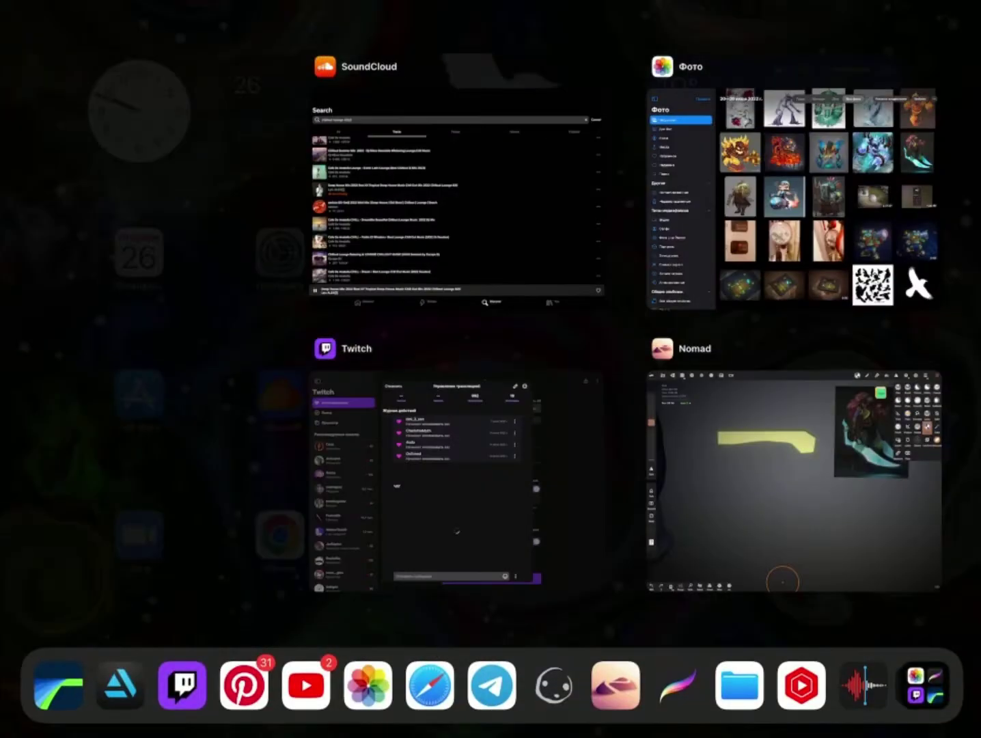
click(677, 685)
click(96, 153)
click(916, 15)
click(949, 68)
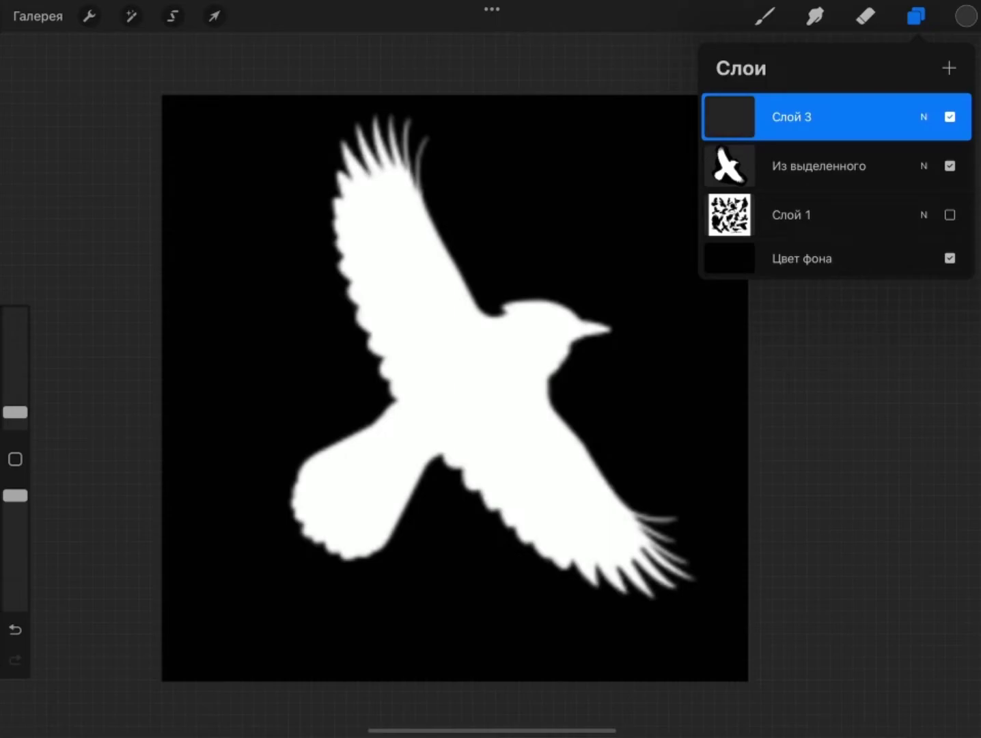
click(765, 16)
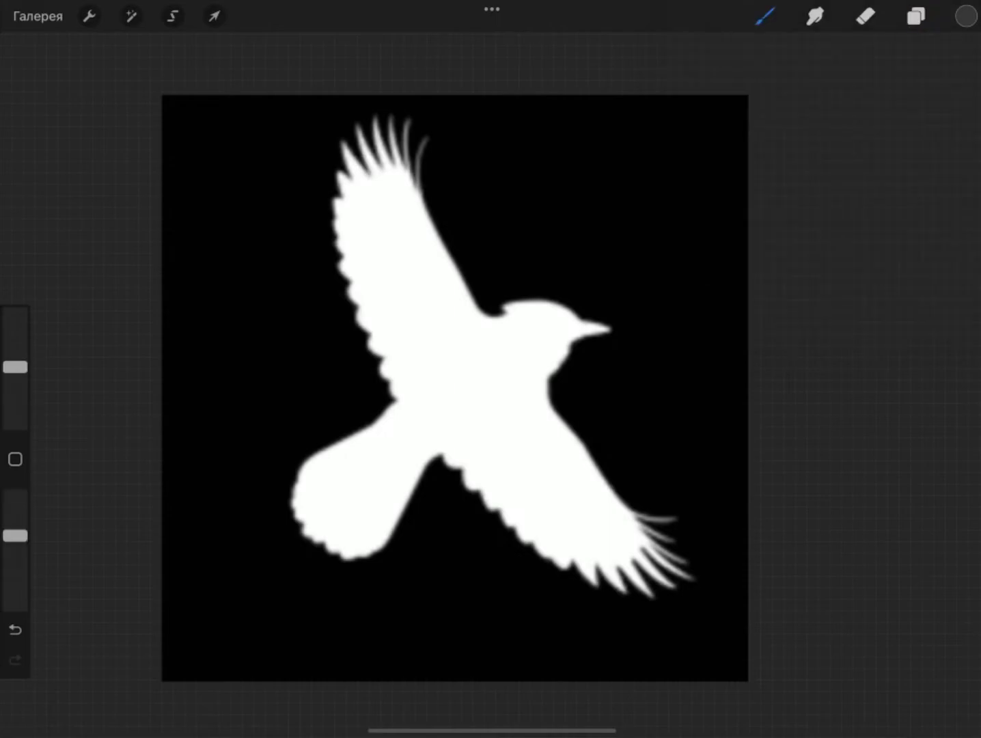
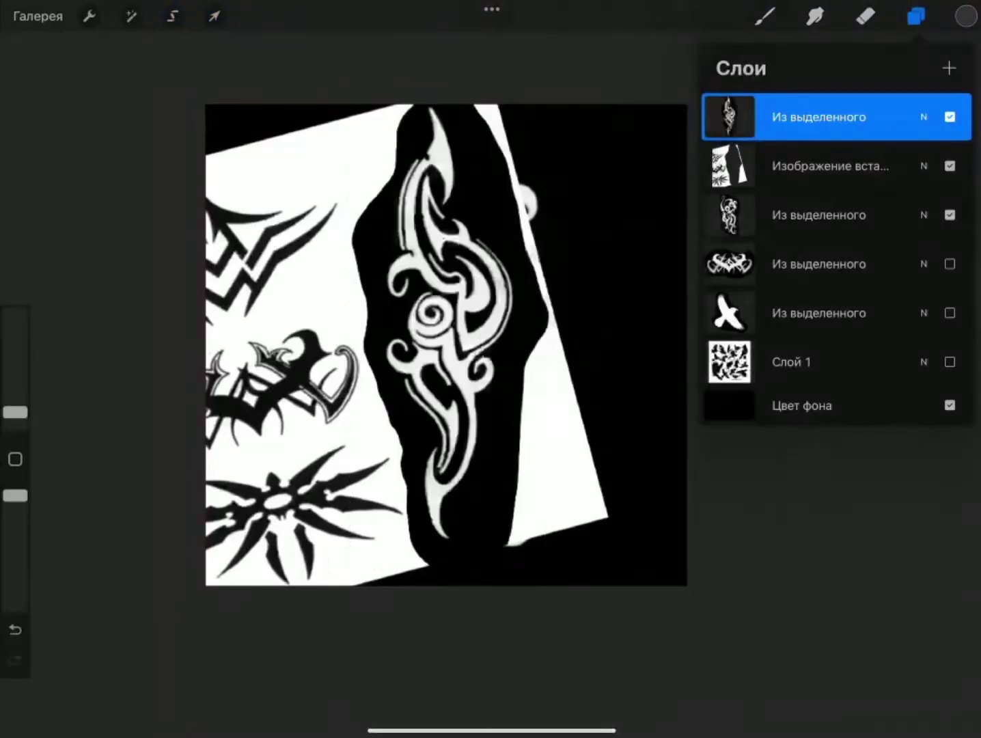
Step: Insert the tribal tattoo image and toggle layer visibility to isolate one design
click(288, 154)
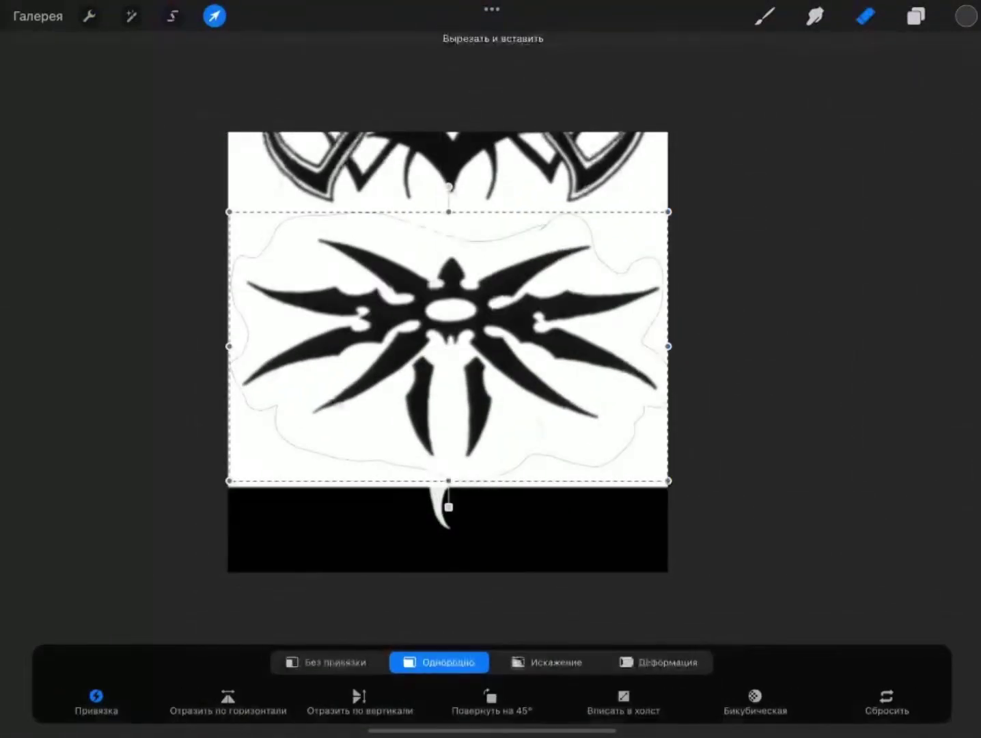
click(916, 15)
click(942, 166)
click(89, 15)
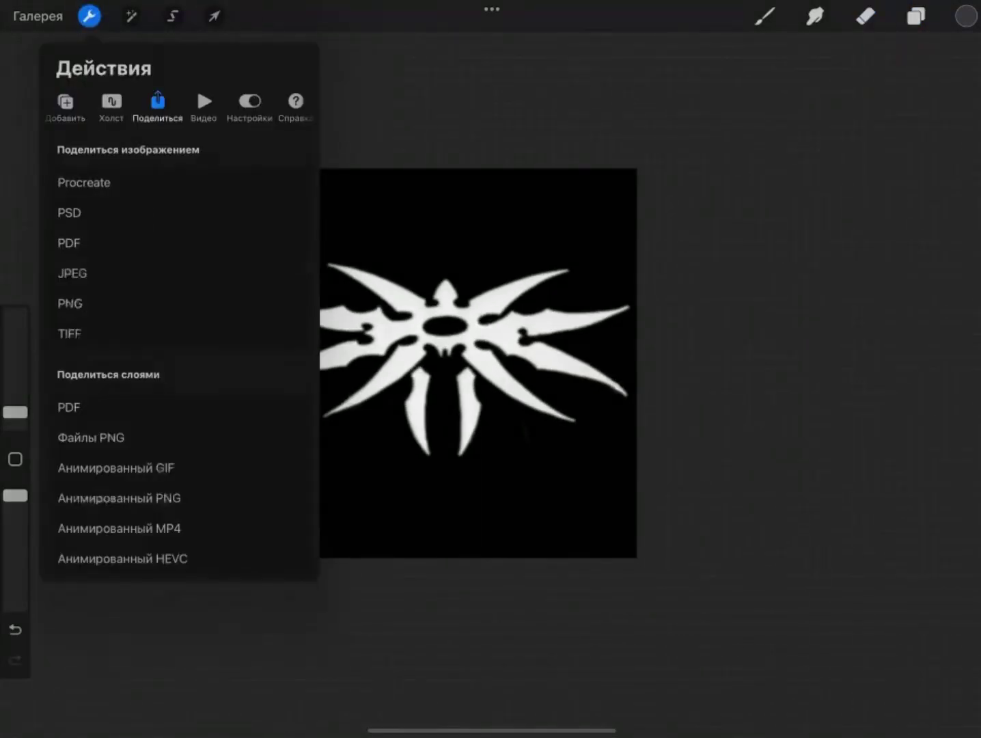
Step: Export each isolated tribal design as its own PNG file
click(72, 274)
click(916, 15)
click(950, 117)
click(949, 166)
click(89, 15)
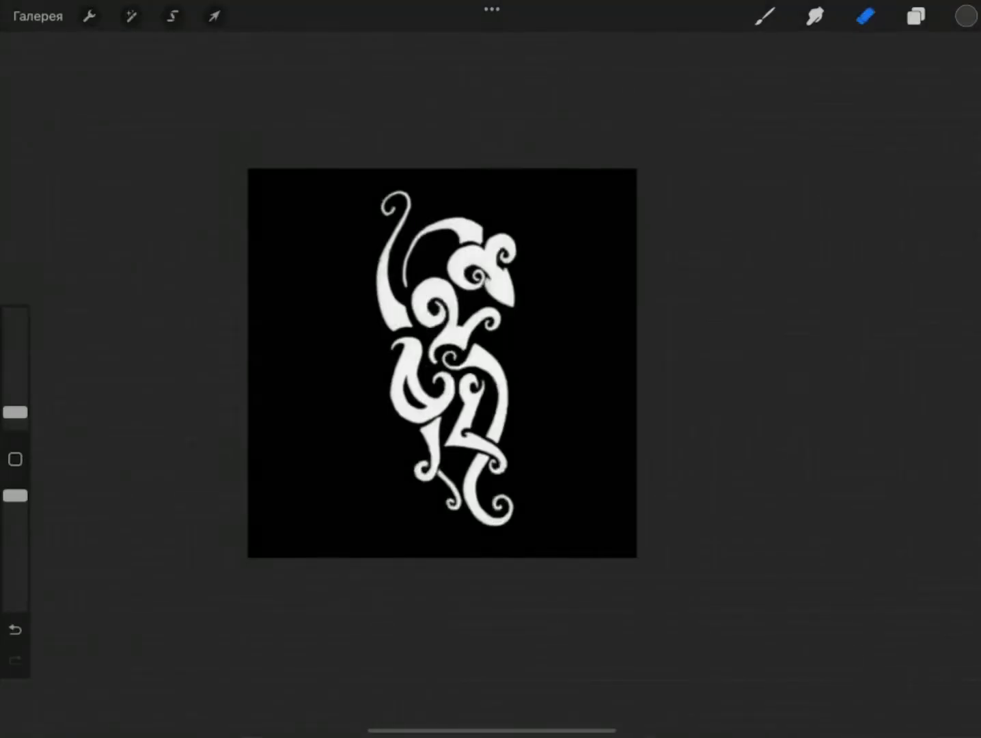
click(89, 15)
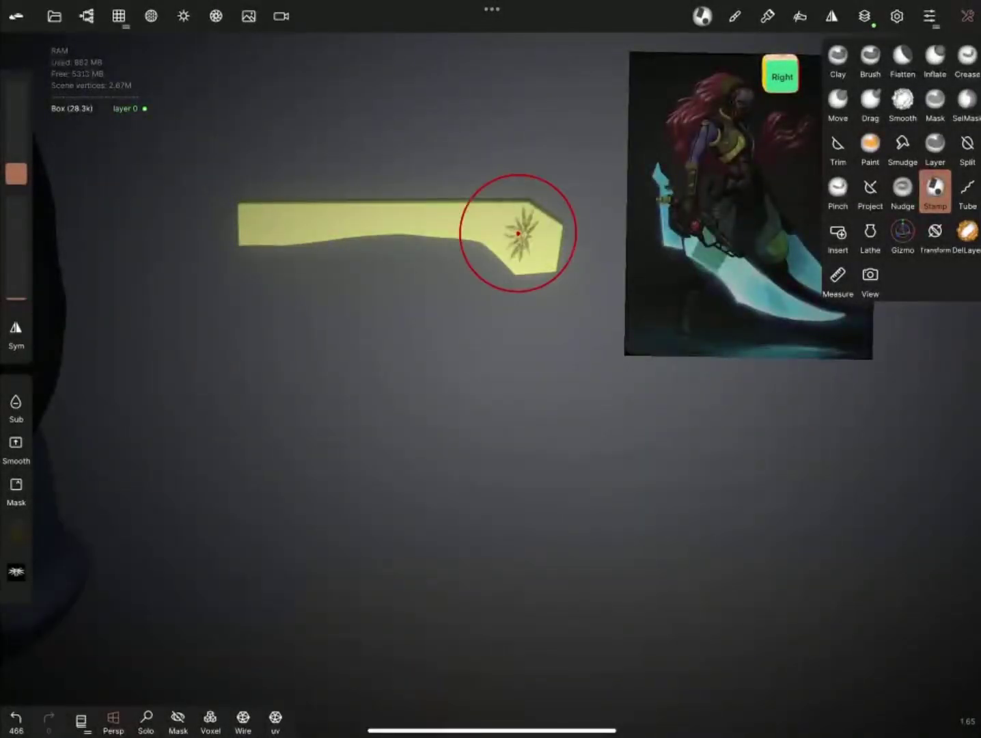
Step: Stamp trial ornaments on the blade, then undo the low-detail results
click(285, 273)
click(118, 16)
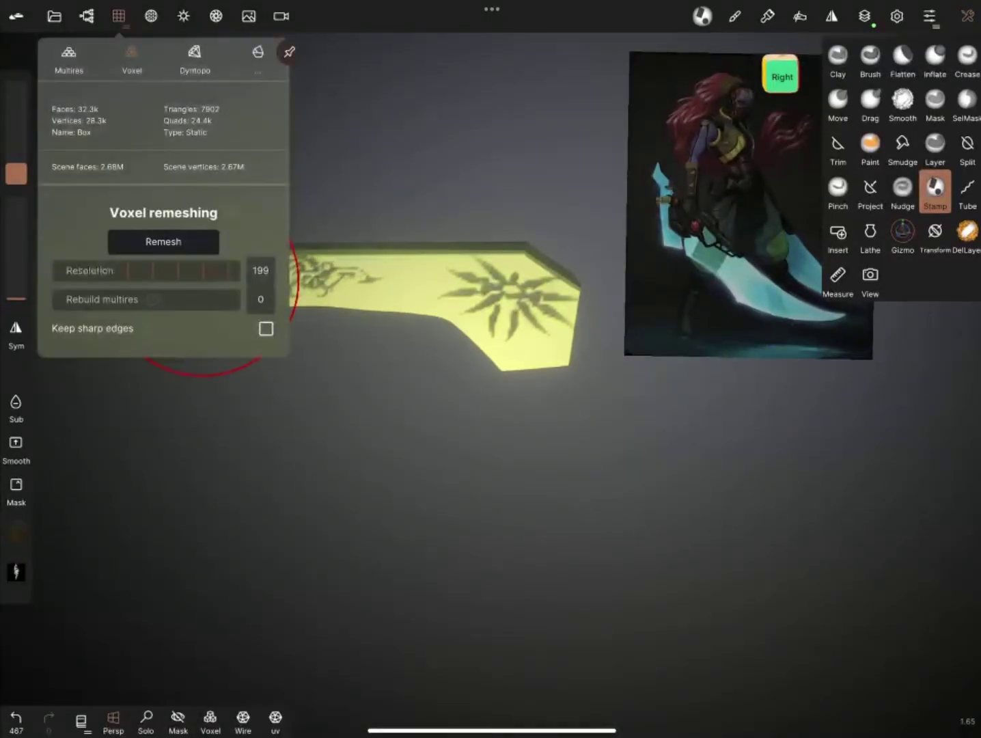
click(131, 241)
click(15, 717)
click(15, 718)
click(16, 718)
Step: Voxel-remesh the blade at higher resolution and stamp a tribal ornament near its tip
click(118, 15)
click(147, 241)
click(118, 16)
click(464, 288)
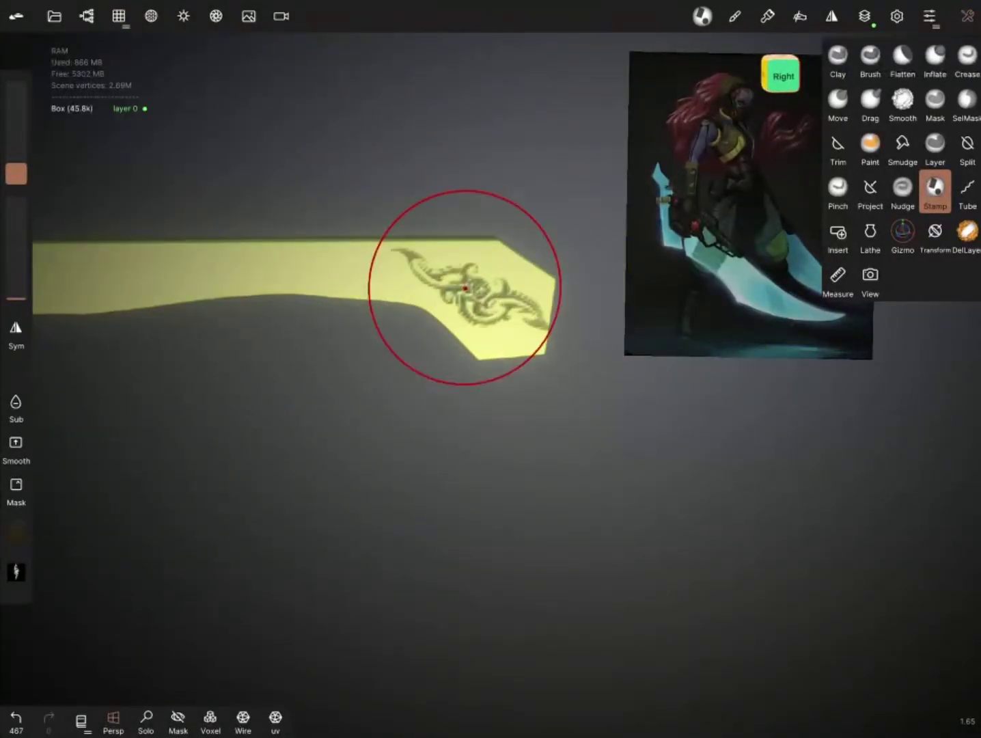
drag(452, 457, 679, 383)
drag(263, 328, 149, 340)
Step: Pick other tribal alphas and stamp them onto the blade
click(16, 571)
click(114, 558)
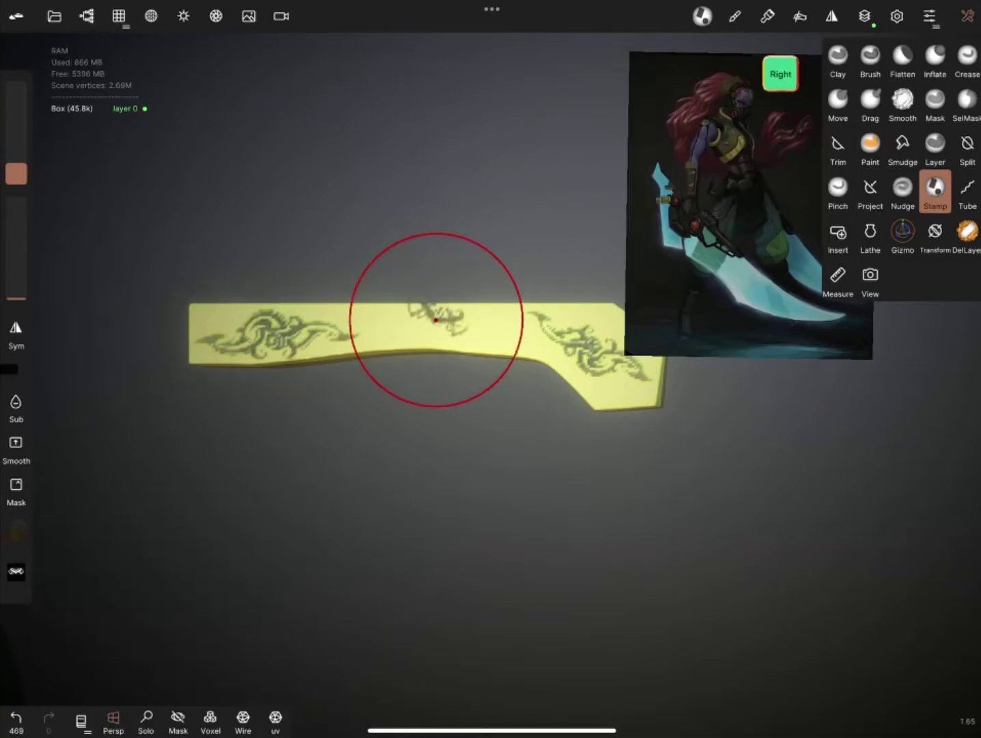
scroll(569, 354, up, 3)
scroll(383, 308, down, 3)
click(15, 571)
click(204, 554)
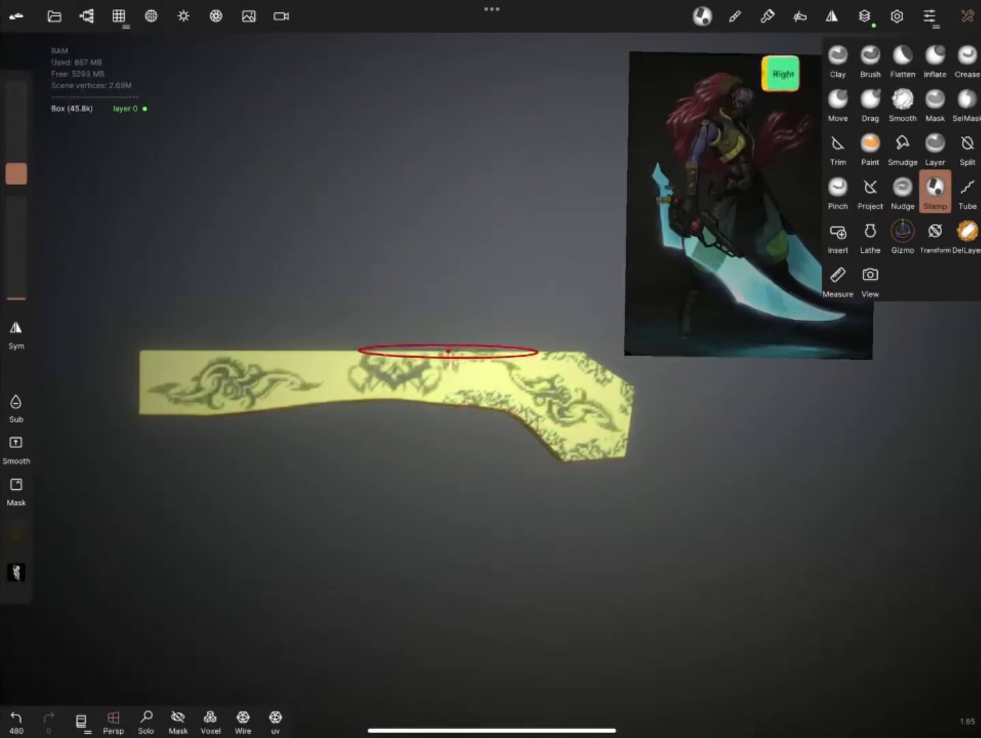
scroll(418, 345, up, 2)
Step: Orbit around the blade's thickness to its other side
drag(381, 396, 360, 436)
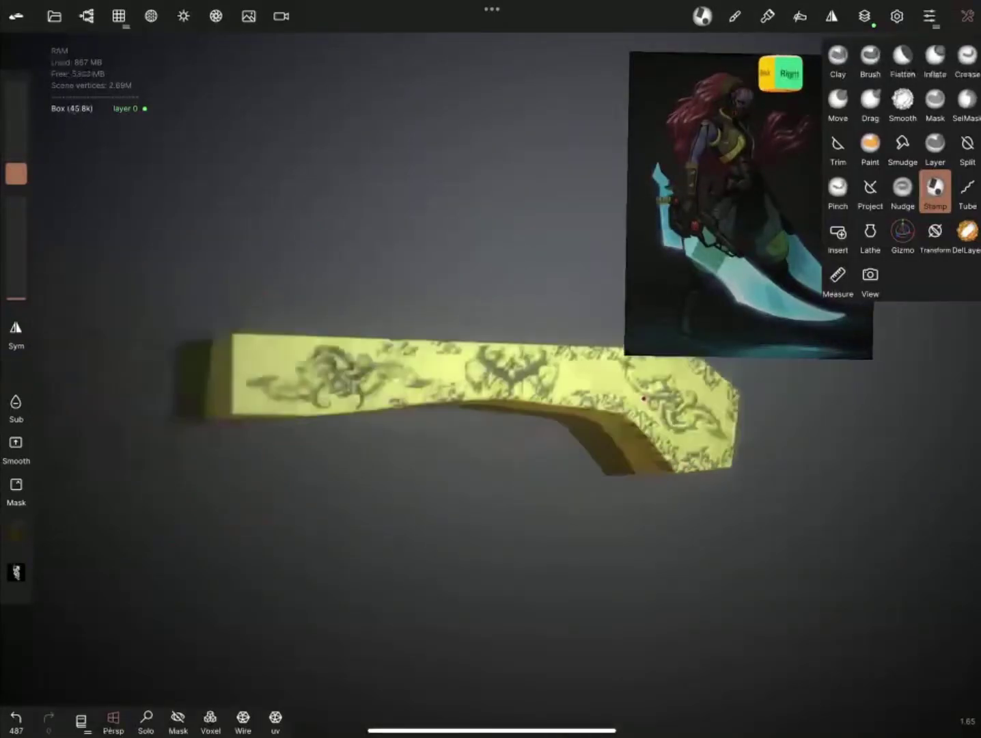
drag(408, 360, 758, 634)
click(966, 99)
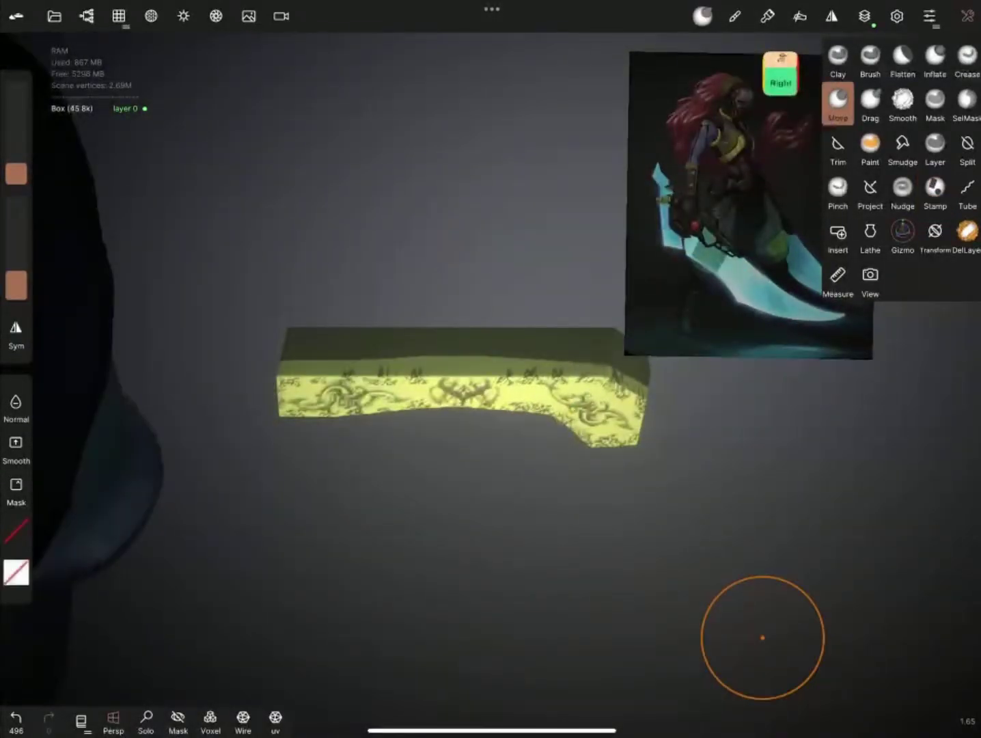
click(790, 479)
drag(791, 478, 565, 405)
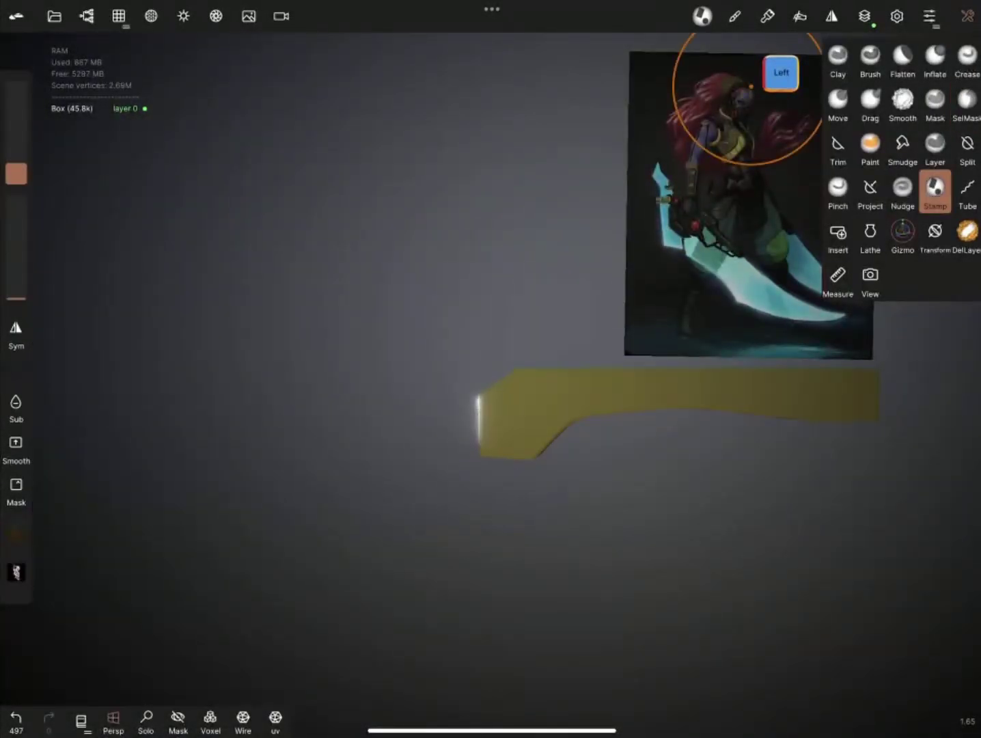
Step: Stamp a sun ornament and small ornaments along the blade's other face and lower edge
click(507, 423)
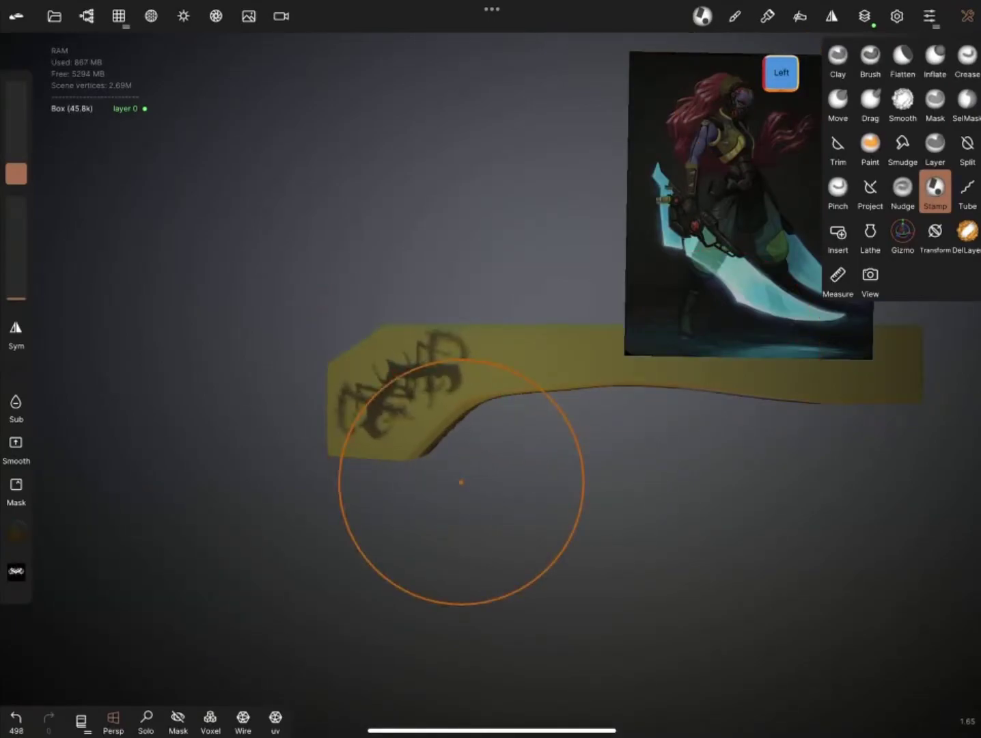
scroll(461, 482, down, 2)
click(613, 377)
click(16, 571)
click(158, 551)
click(426, 377)
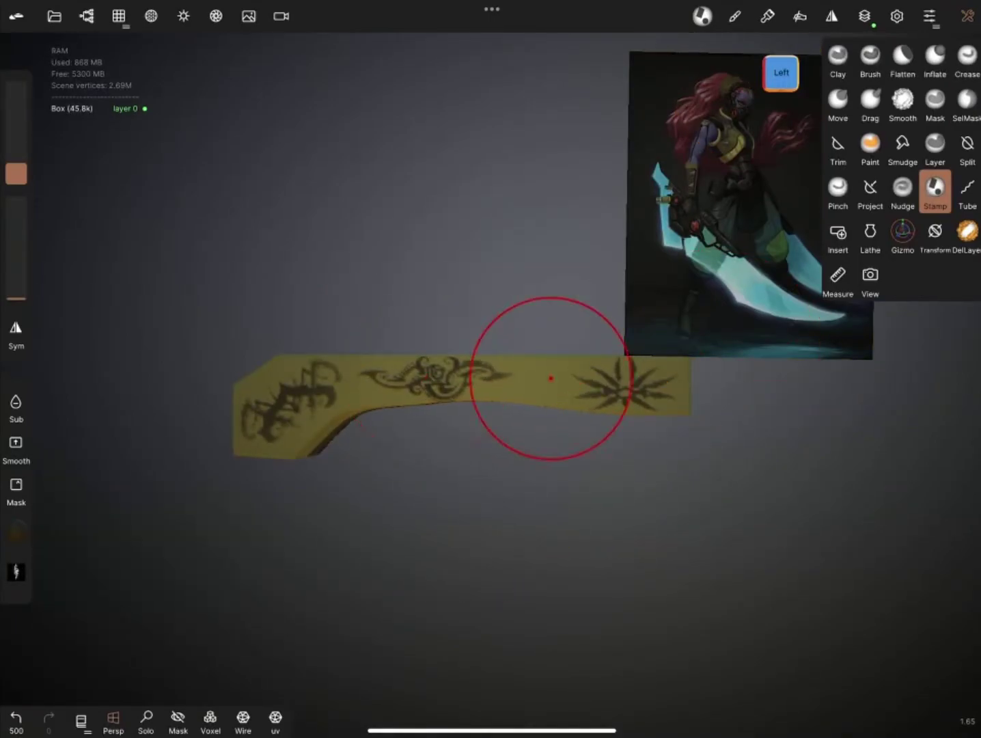
drag(296, 449, 309, 431)
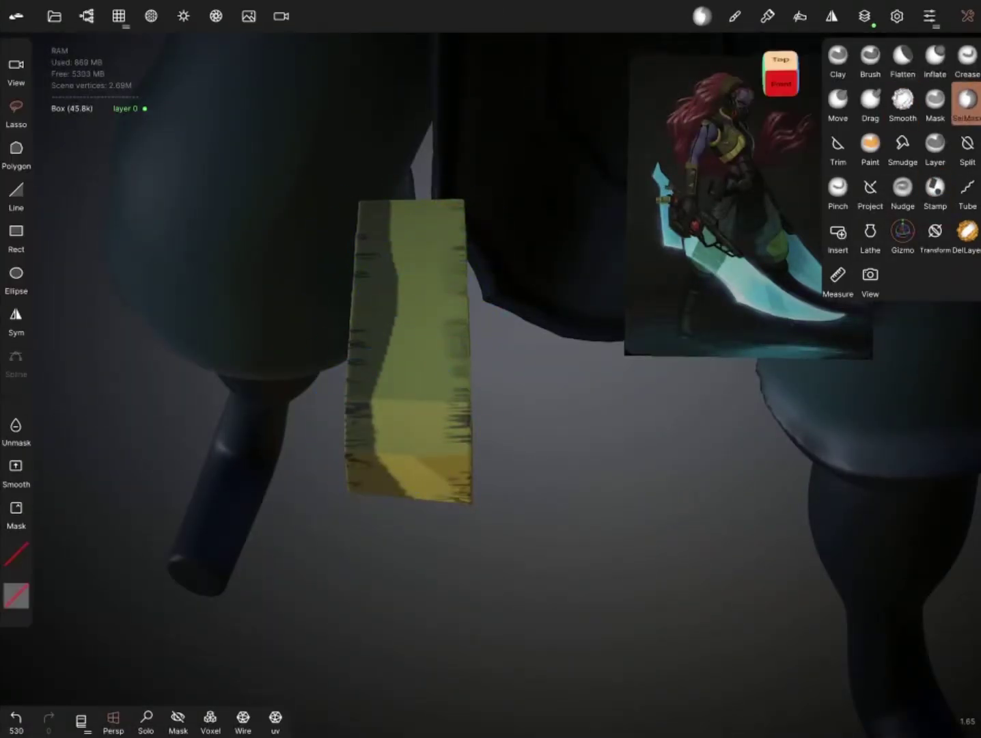
Step: Undo the lasso mask on the yellow box and check the selection mask settings
click(81, 719)
click(16, 719)
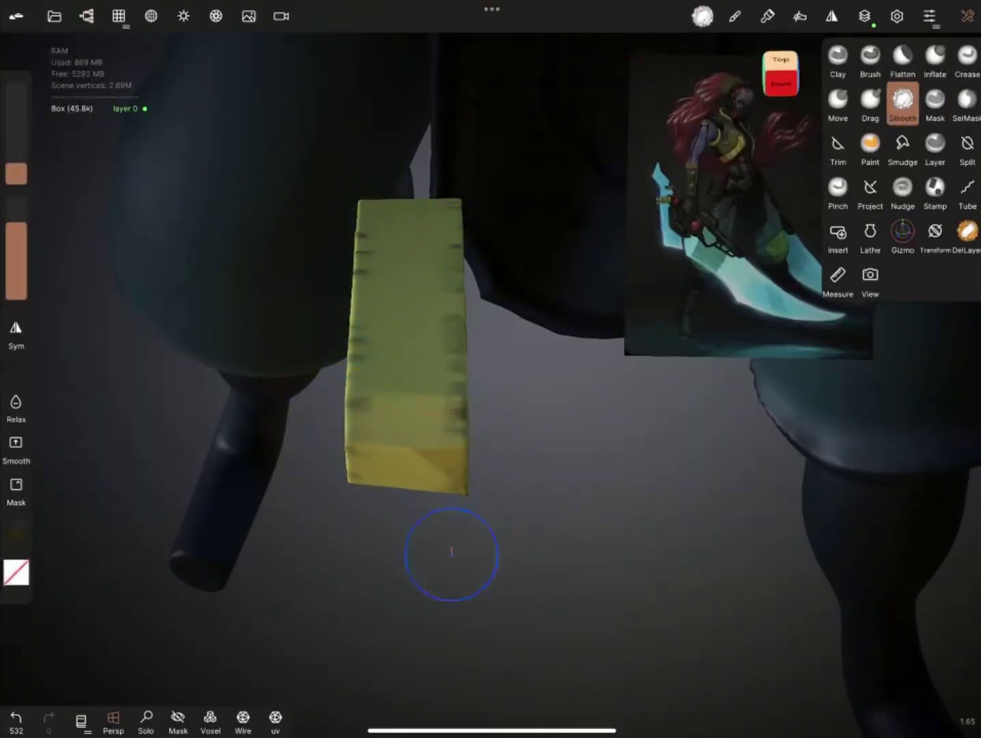
mouse_move(451, 553)
mouse_down()
mouse_move(634, 477)
mouse_move(662, 504)
mouse_move(623, 617)
mouse_move(607, 394)
mouse_move(555, 295)
mouse_move(479, 410)
mouse_up()
click(966, 103)
click(929, 16)
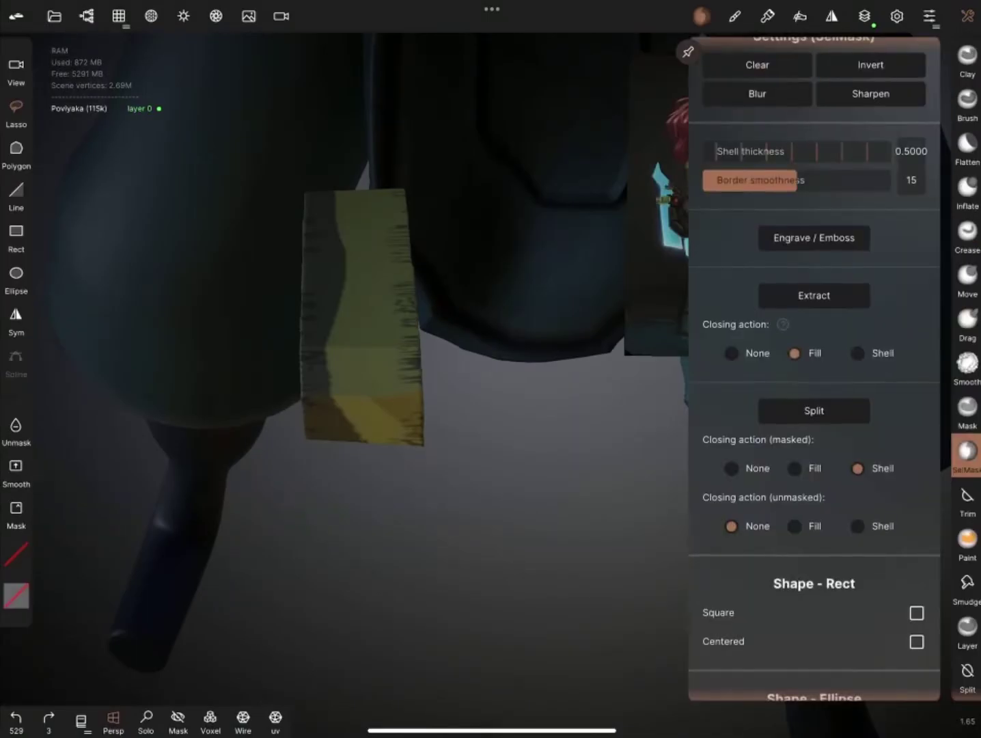
click(967, 16)
Step: Centre the view on the yellow strip and smooth its rough edges
mouse_move(424, 533)
mouse_down()
mouse_move(530, 591)
mouse_move(491, 519)
mouse_up()
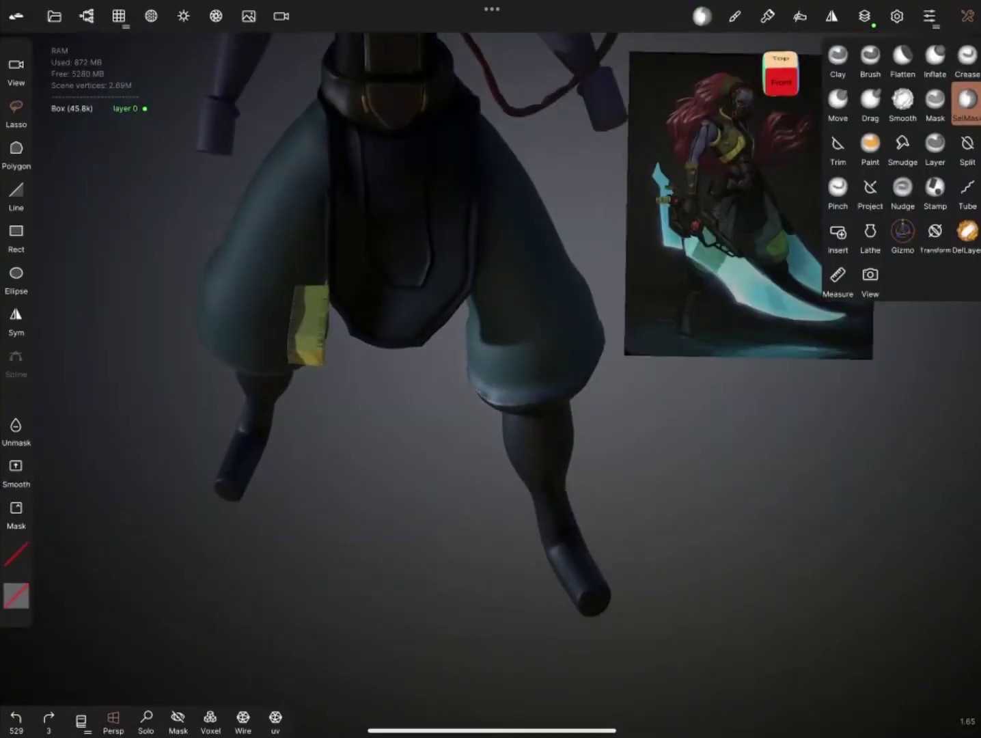
double_click(308, 325)
mouse_move(443, 186)
mouse_down()
mouse_move(383, 226)
mouse_move(438, 286)
mouse_up()
mouse_move(444, 462)
mouse_down()
mouse_move(533, 383)
mouse_move(619, 459)
mouse_up()
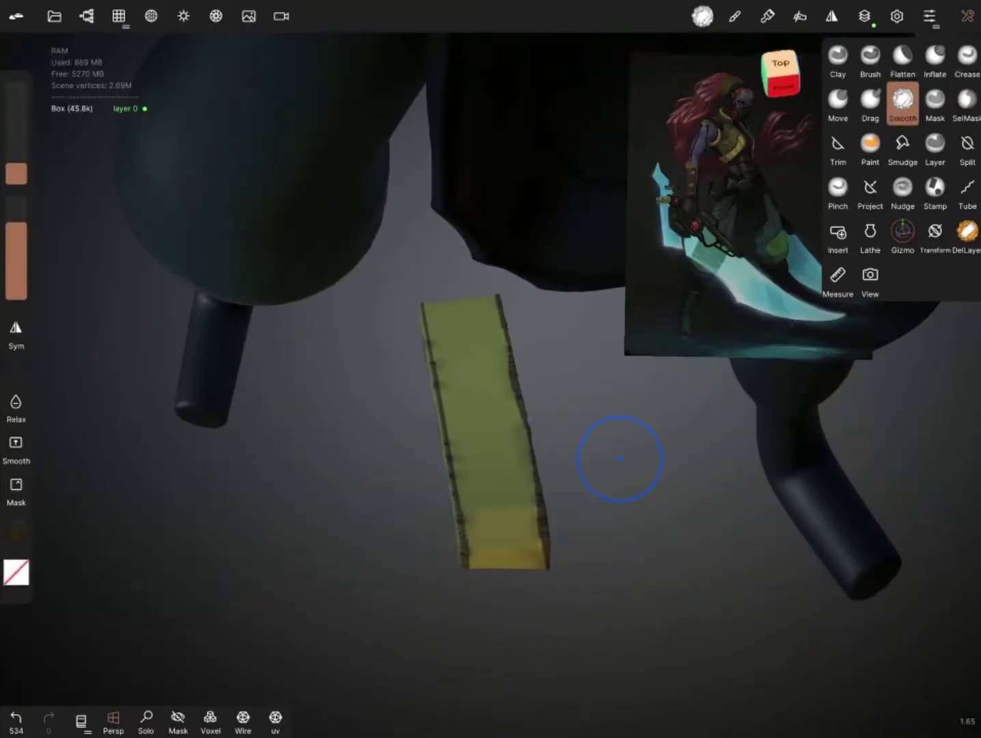
drag(552, 613, 660, 537)
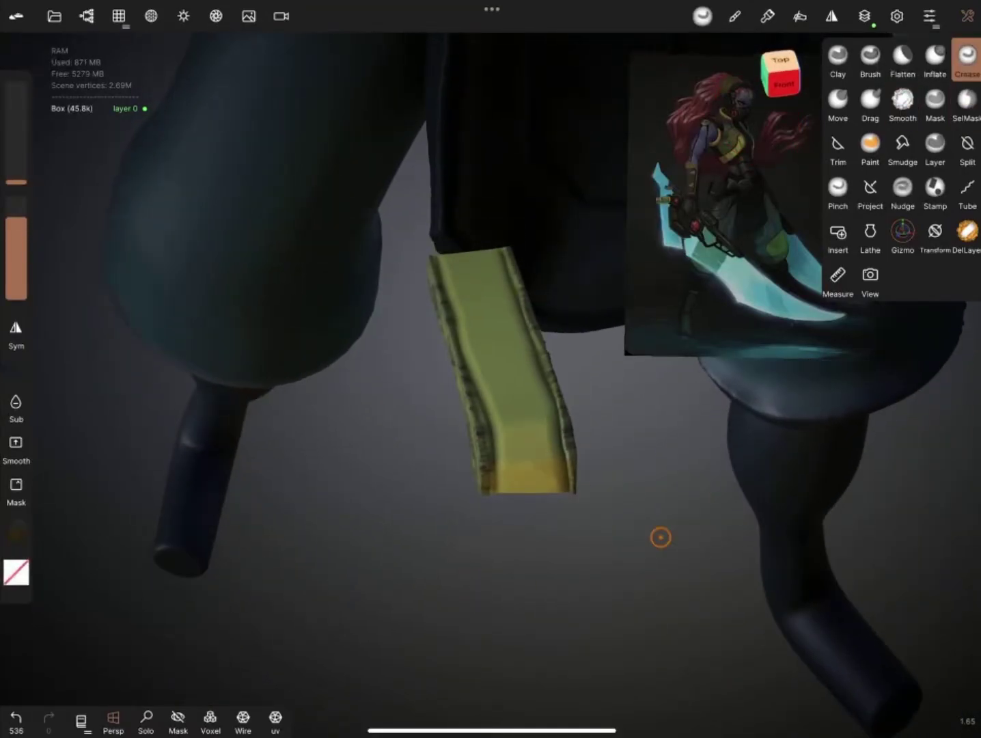
Step: Stamp tribal swirl ornaments near the top and middle of the strip
click(935, 188)
drag(456, 563, 520, 479)
mouse_move(458, 326)
mouse_down()
mouse_move(464, 404)
mouse_move(305, 398)
mouse_up()
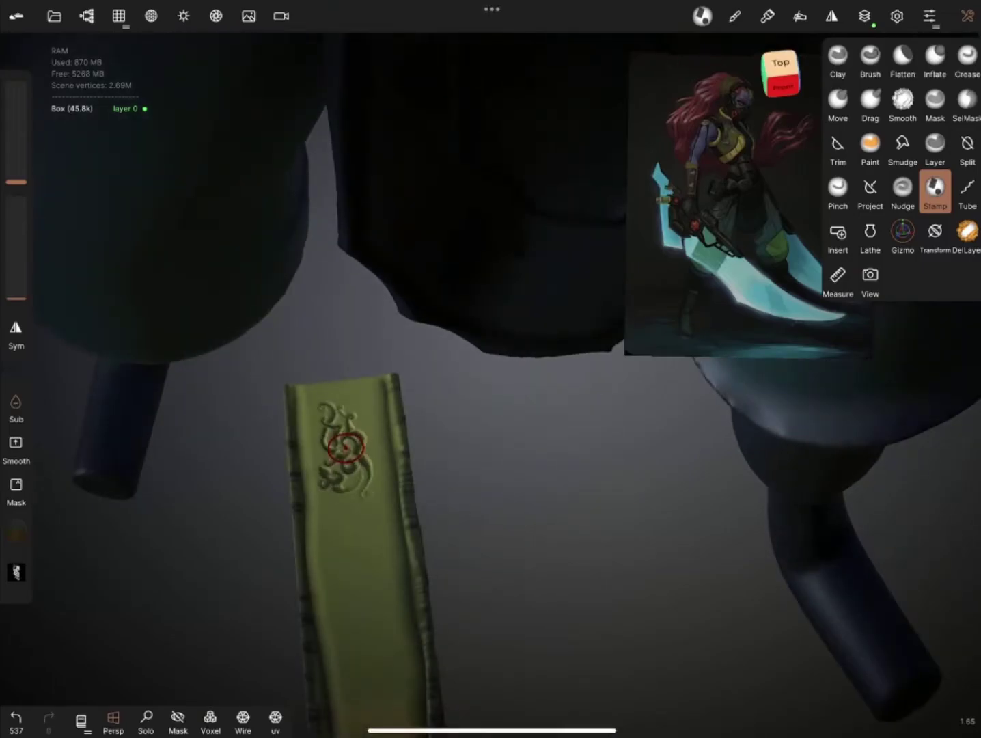
click(15, 571)
click(113, 551)
click(305, 398)
Step: Stamp another swirl and an X-shaped ornament on the strip's lower part
click(16, 572)
click(164, 551)
click(303, 542)
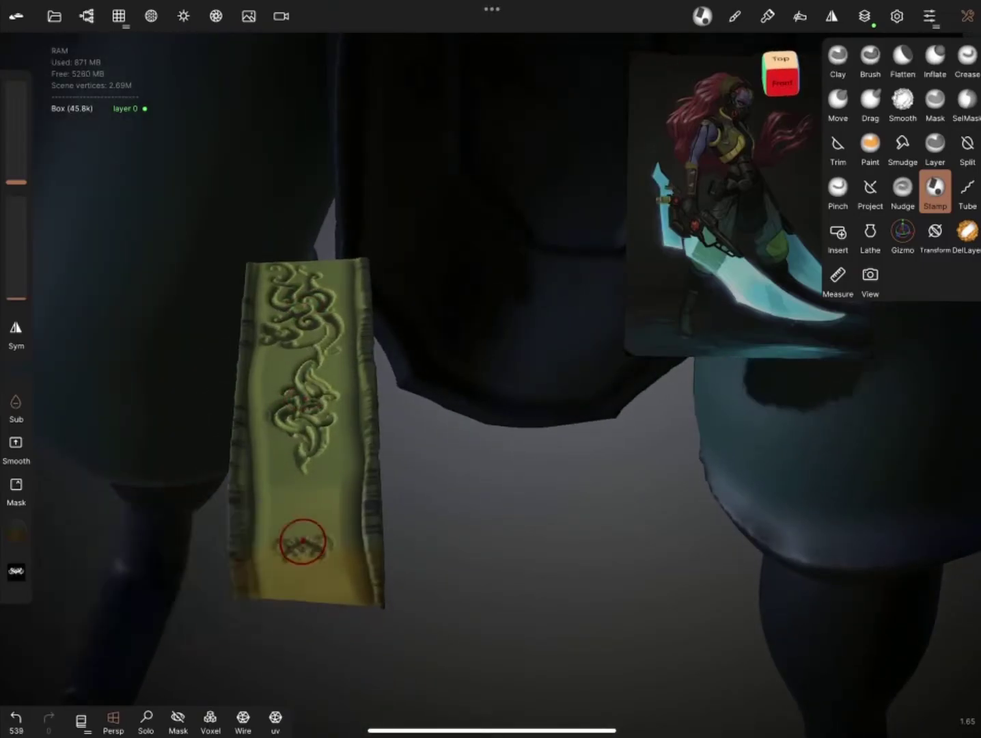
click(16, 572)
click(251, 558)
click(308, 498)
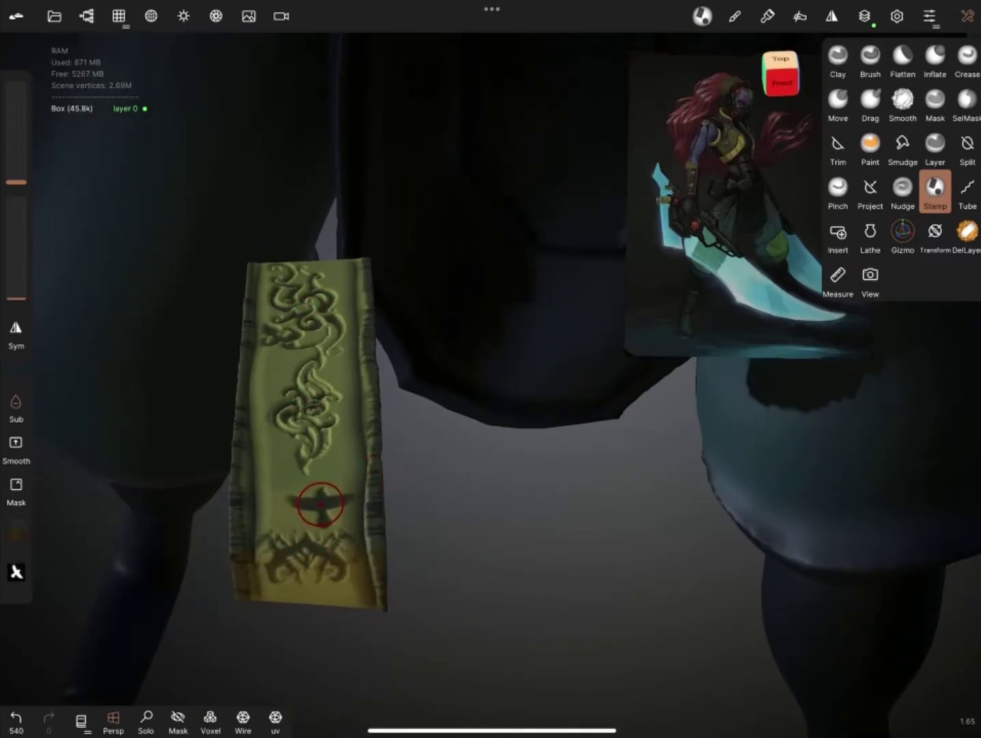
click(297, 496)
drag(520, 520, 410, 437)
click(967, 99)
Step: Move the ornamented strip up the body to the head with the Gizmo
drag(478, 512, 383, 355)
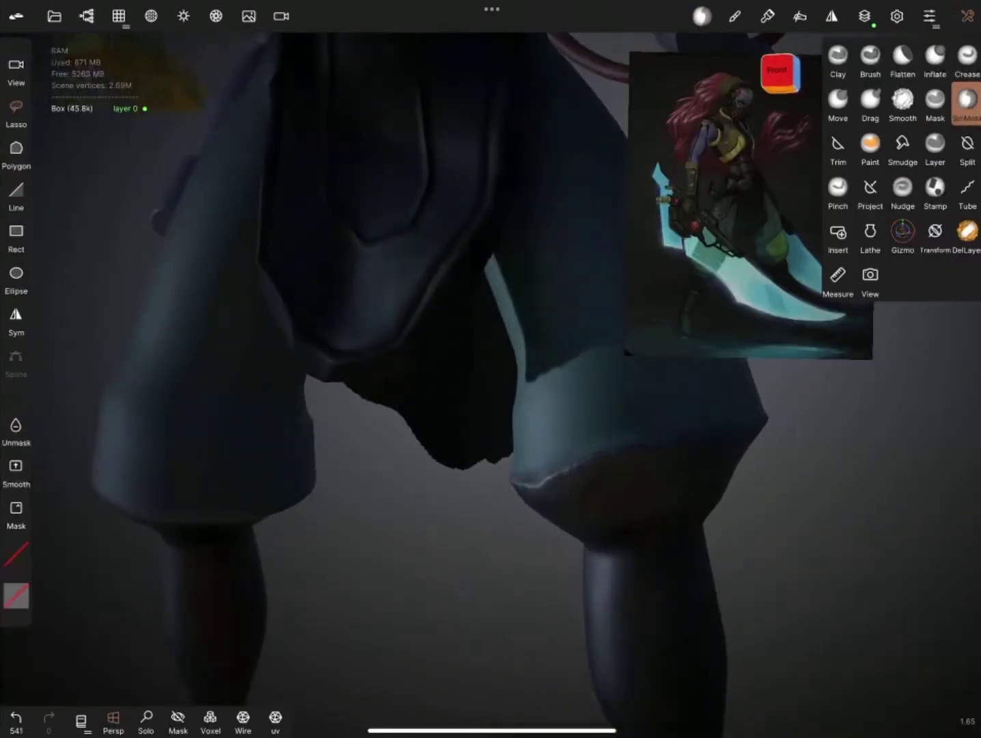
drag(478, 409, 383, 273)
click(902, 232)
drag(410, 478, 342, 410)
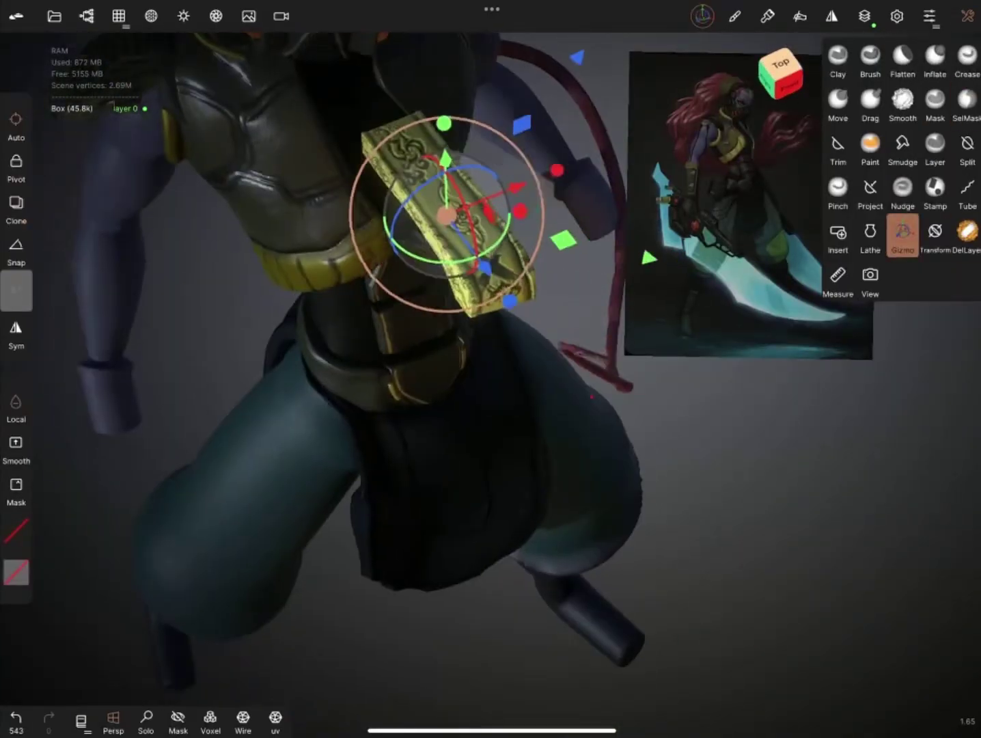
drag(342, 478, 273, 410)
drag(499, 432, 521, 252)
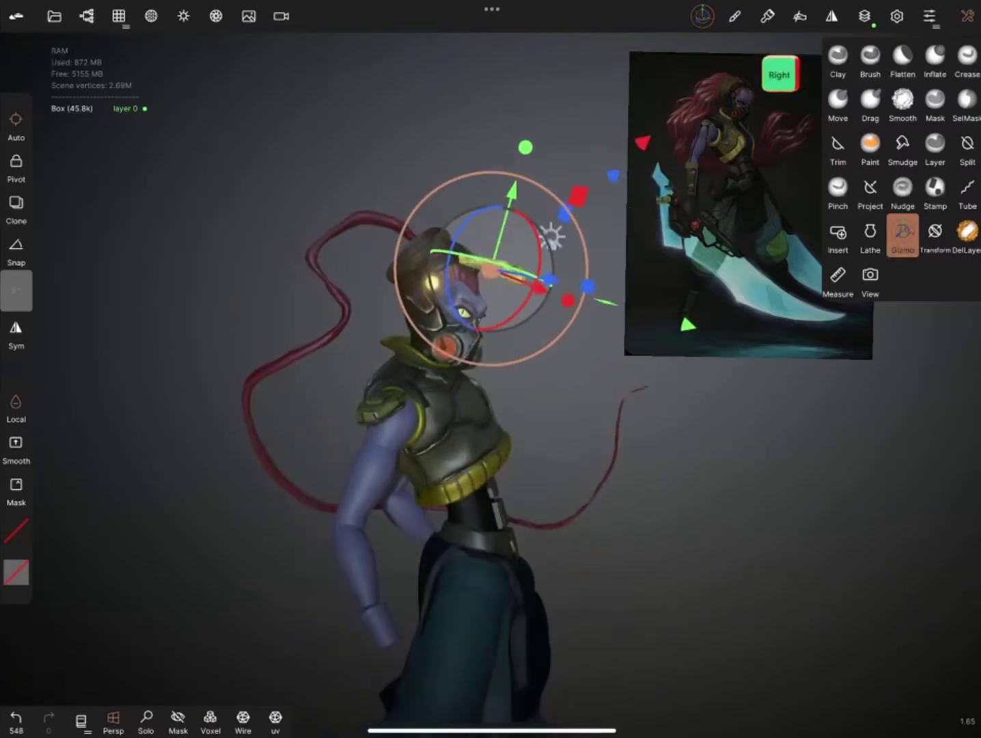
Step: Rotate and position the strip to lie on the forehead
mouse_move(684, 512)
mouse_down()
mouse_move(560, 505)
mouse_move(478, 444)
mouse_up()
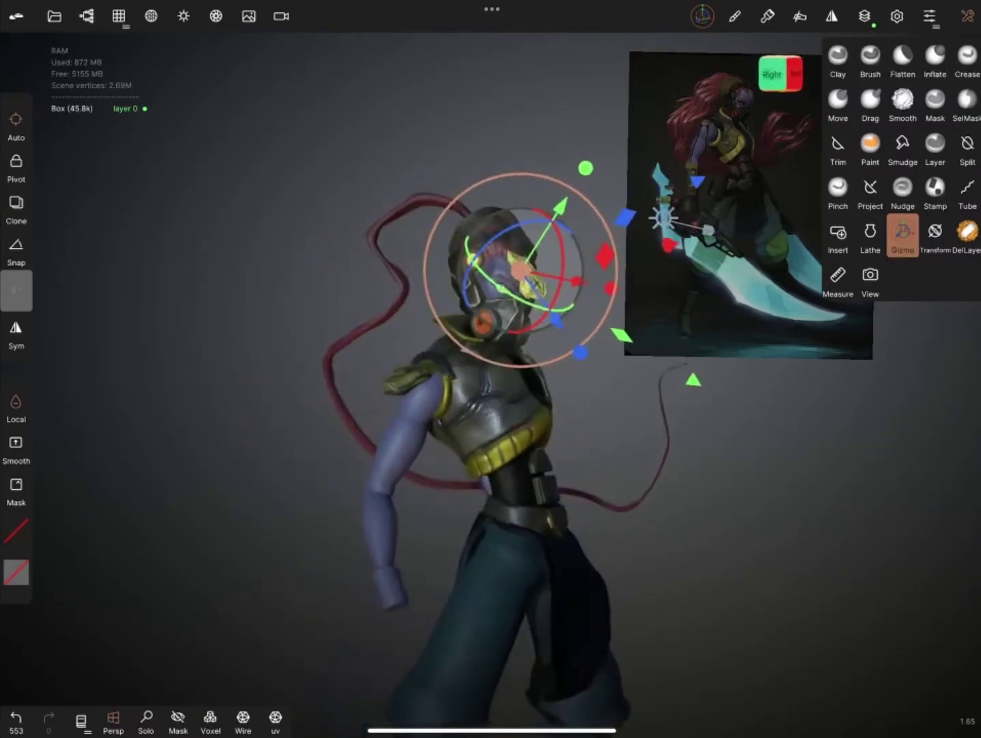
drag(410, 273, 365, 214)
drag(479, 273, 438, 260)
drag(546, 478, 479, 444)
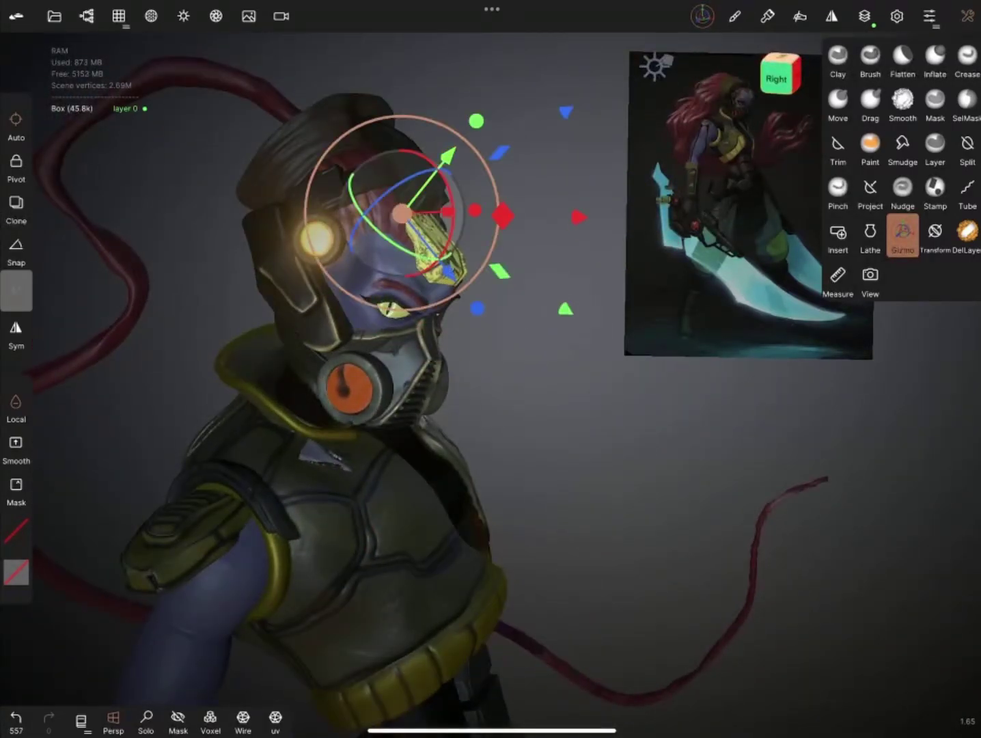
mouse_move(547, 341)
mouse_down()
mouse_move(355, 219)
mouse_move(313, 127)
mouse_move(478, 273)
mouse_up()
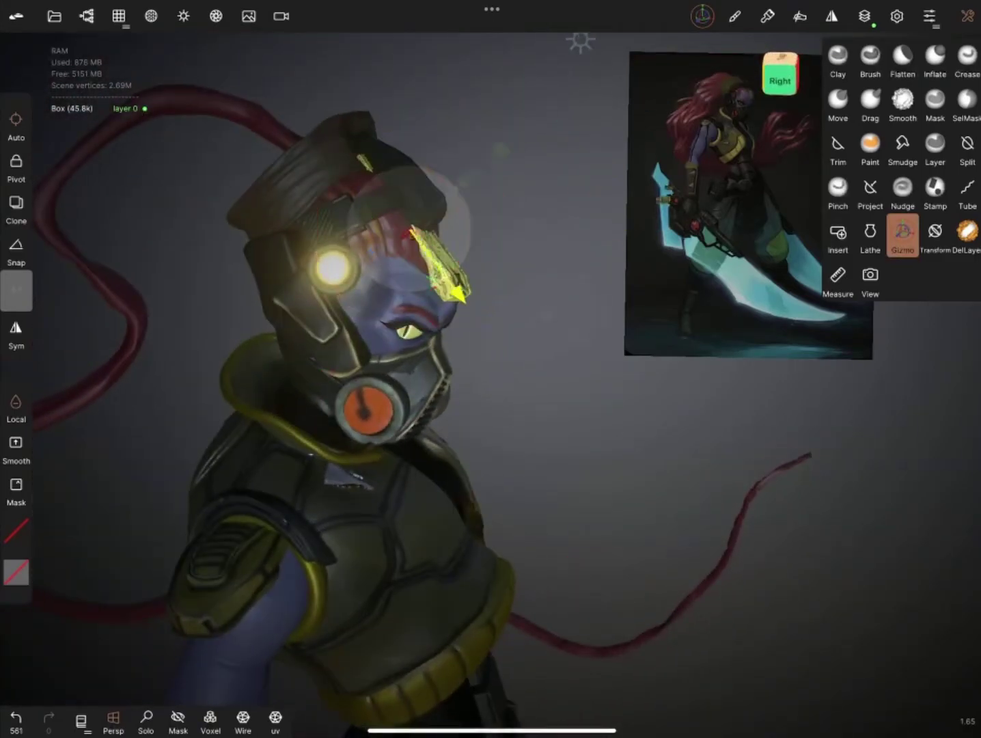
mouse_move(478, 410)
mouse_down()
mouse_move(410, 342)
mouse_move(512, 342)
mouse_up()
Step: Bend the strip with Move so it follows the forehead's curve
click(837, 102)
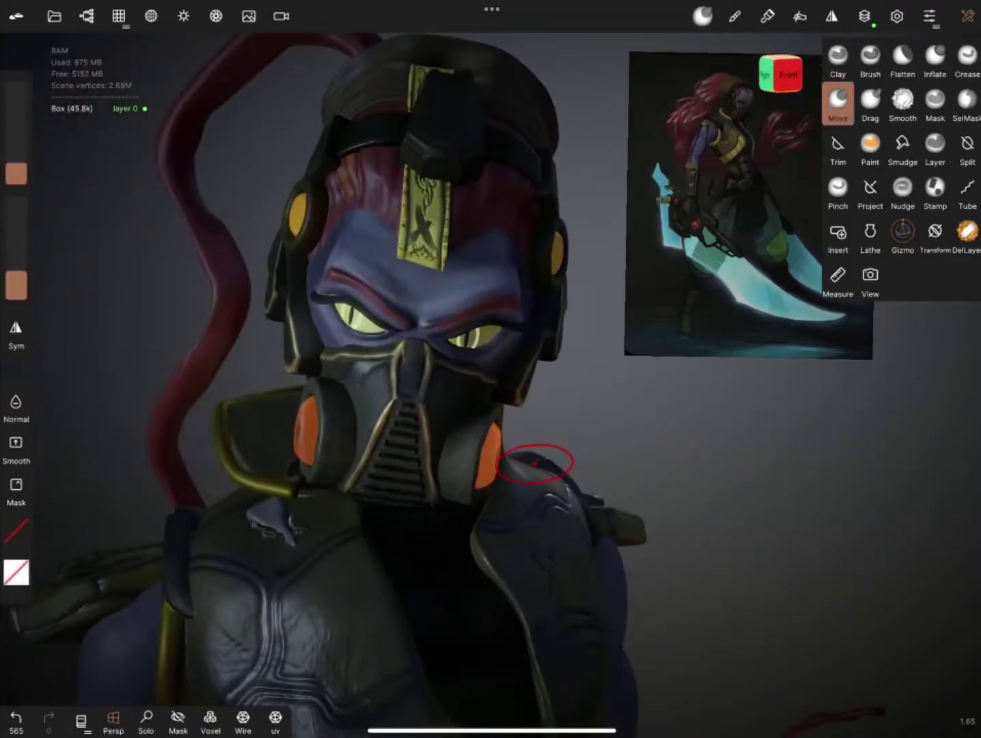
drag(478, 410, 445, 396)
drag(490, 352, 355, 341)
drag(16, 172, 17, 137)
drag(350, 185, 456, 355)
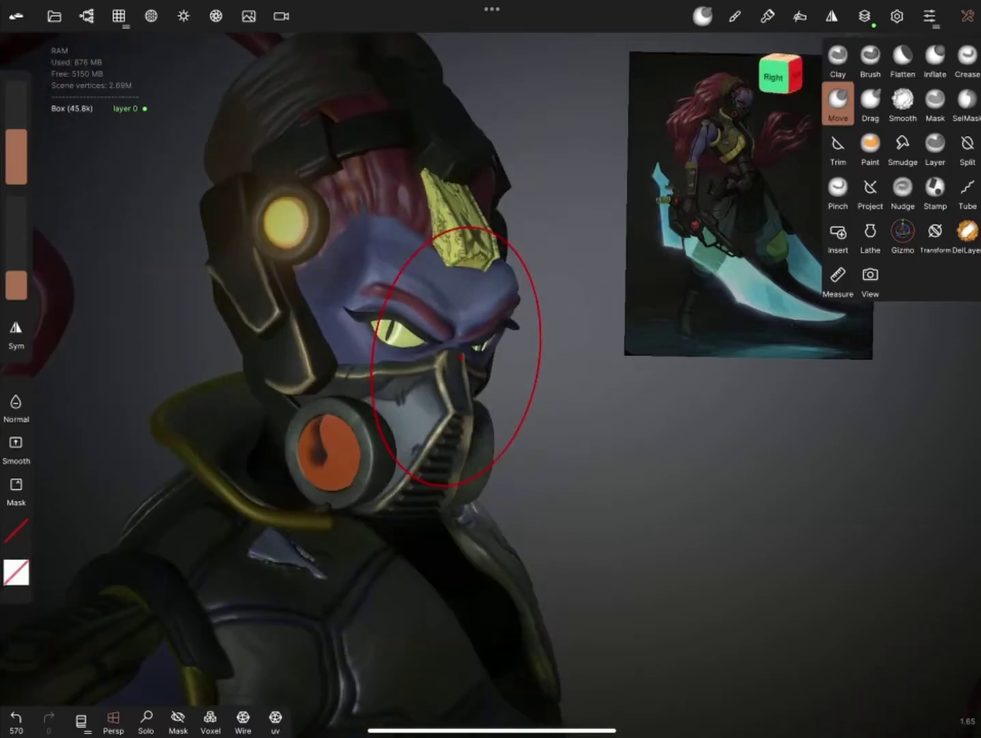
mouse_move(456, 240)
mouse_down()
mouse_move(519, 287)
mouse_move(478, 205)
mouse_move(554, 192)
mouse_move(478, 308)
mouse_move(615, 342)
mouse_up()
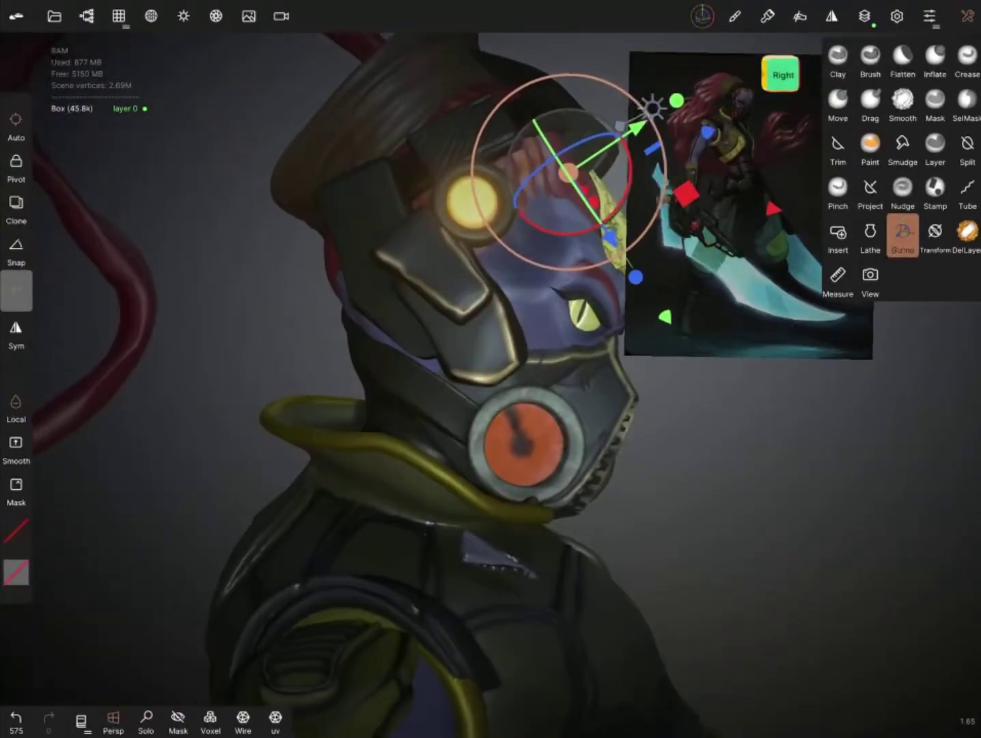
Step: Flatten the surface of the forehead ornament
click(838, 58)
scroll(696, 528, up, 5)
click(902, 58)
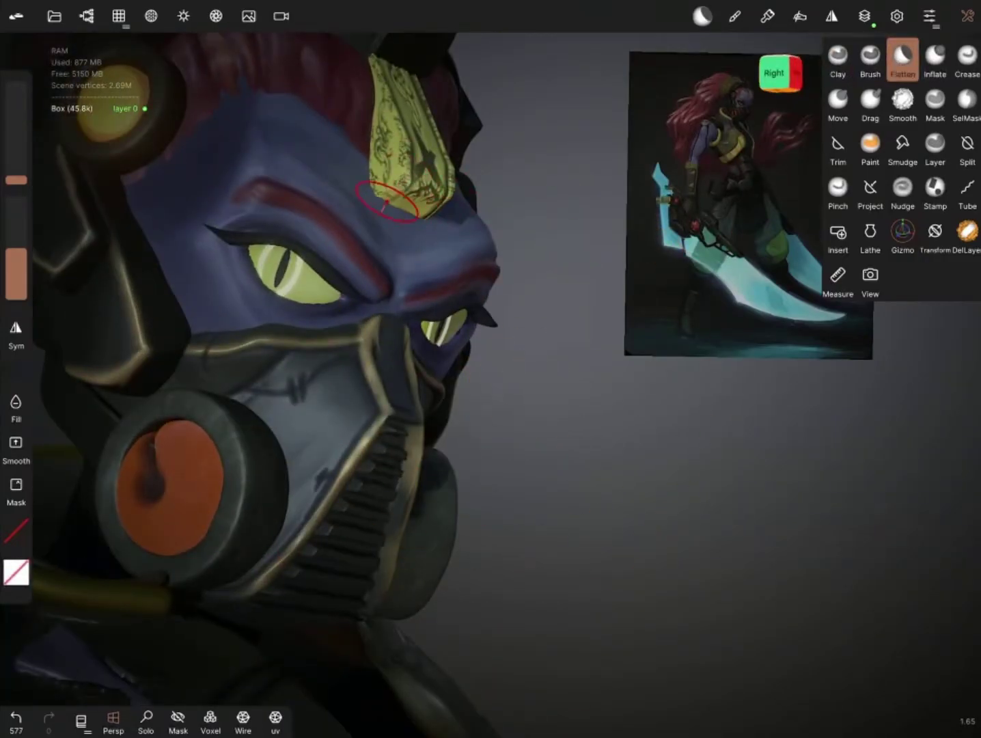
scroll(386, 200, down, 2)
drag(386, 200, 560, 239)
scroll(492, 342, down, 5)
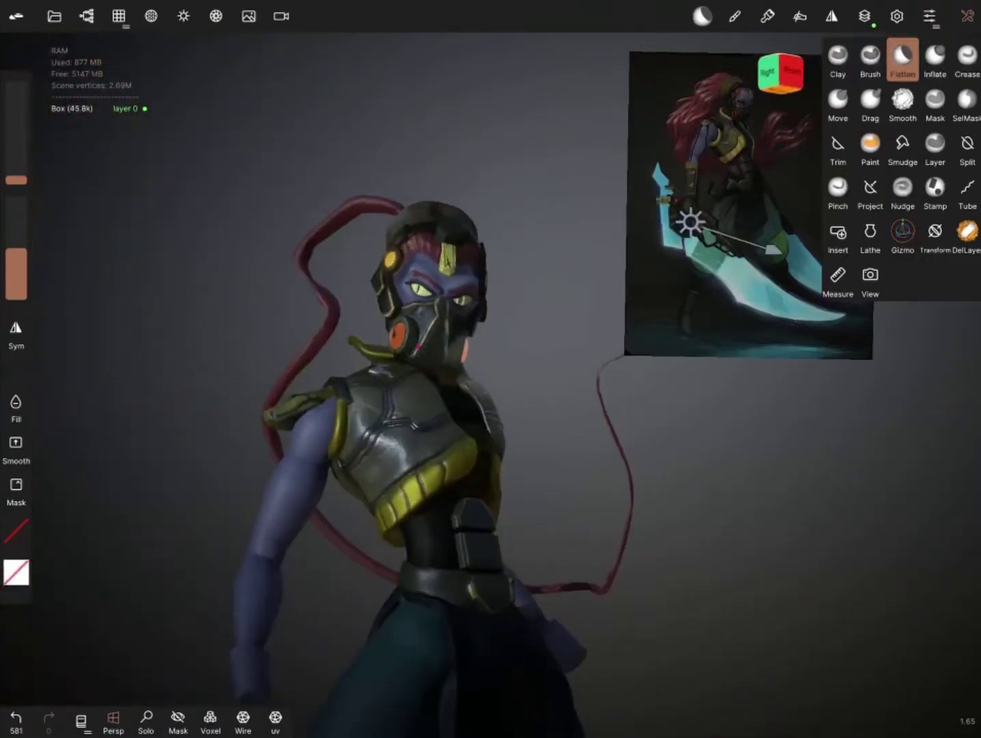
drag(478, 307, 437, 274)
scroll(410, 342, up, 5)
scroll(341, 308, up, 3)
Step: Reshape the nose tip above the gas mask with Move
click(838, 102)
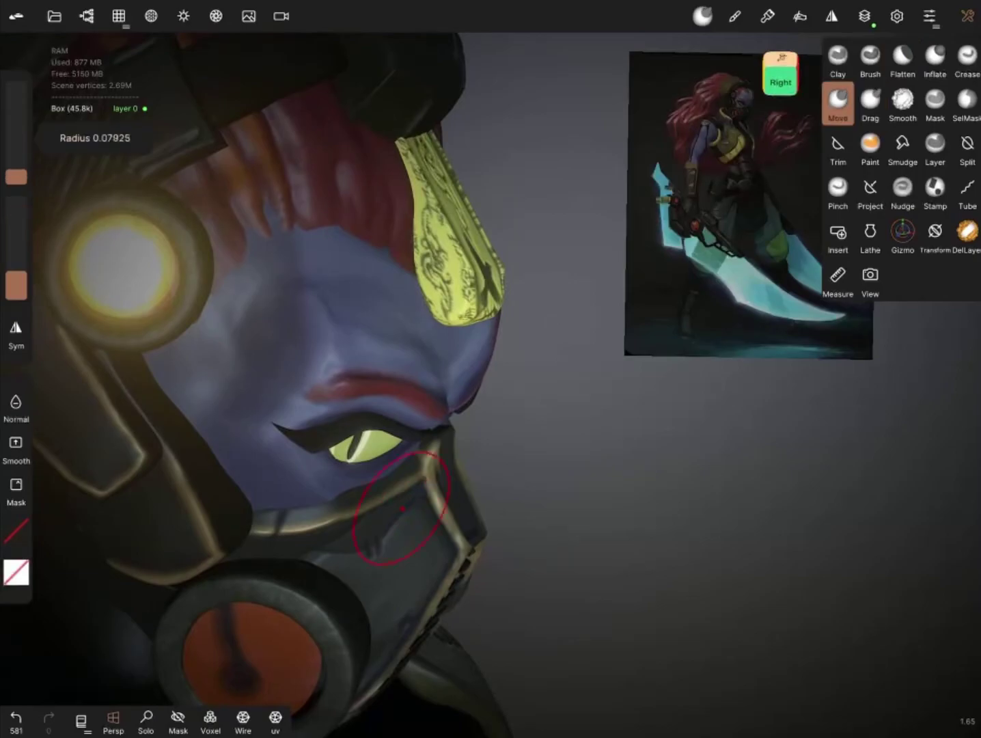
mouse_move(402, 508)
mouse_down()
mouse_move(427, 306)
mouse_move(515, 340)
mouse_move(526, 307)
mouse_move(508, 397)
mouse_move(744, 437)
mouse_move(674, 432)
mouse_move(560, 356)
mouse_up()
scroll(508, 397, down, 3)
scroll(558, 415, down, 5)
Step: Shift the belt plate into place and pull its surface into shape
scroll(423, 424, up, 5)
click(902, 232)
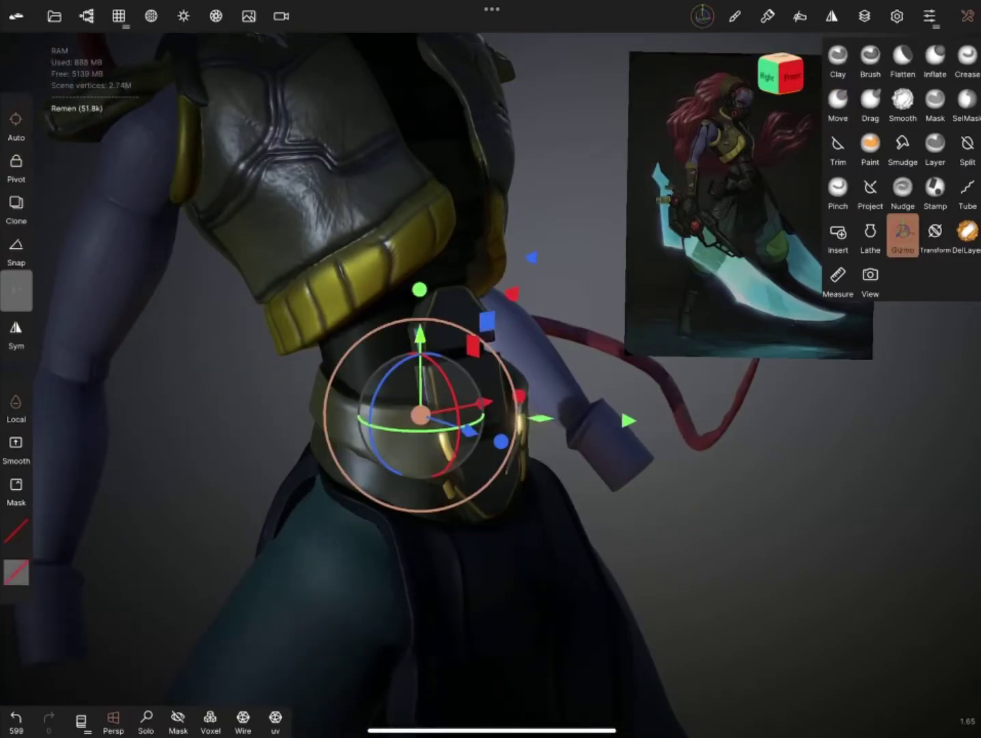
drag(482, 403, 519, 410)
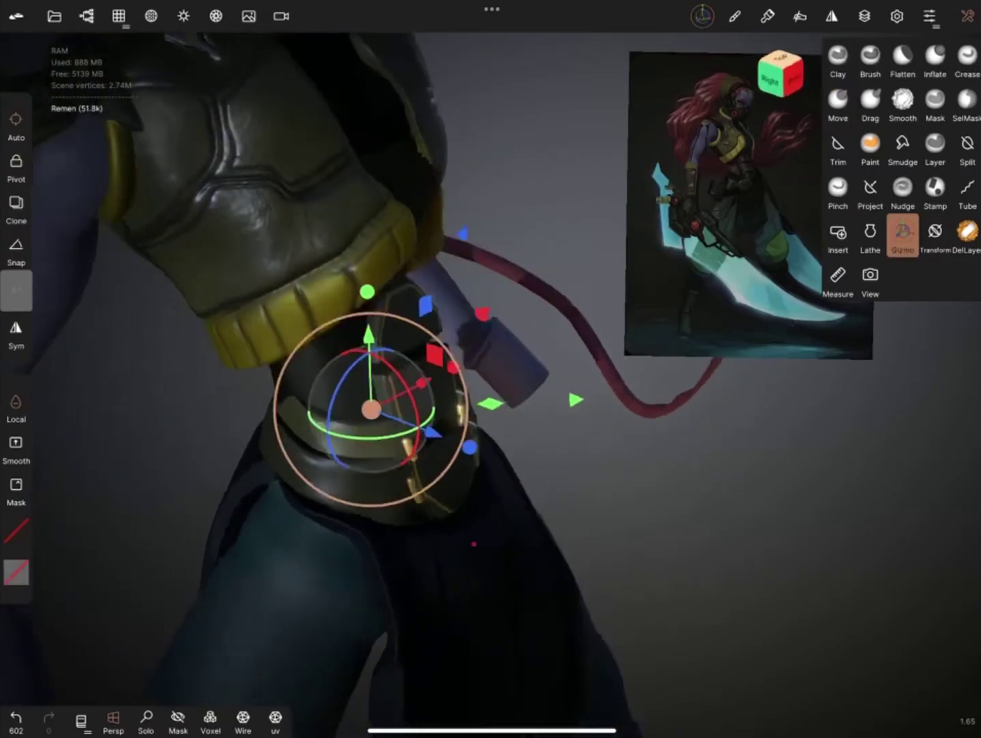
click(837, 102)
mouse_move(383, 430)
mouse_down()
mouse_move(532, 372)
mouse_move(441, 493)
mouse_up()
Step: Flatten the belt plate surface and zoom out to the full character
mouse_move(618, 381)
mouse_down()
mouse_move(219, 349)
mouse_move(258, 361)
mouse_move(262, 317)
mouse_move(623, 382)
mouse_move(101, 296)
mouse_move(307, 376)
mouse_move(293, 437)
mouse_up()
click(903, 58)
mouse_move(164, 357)
mouse_down()
mouse_move(382, 423)
mouse_move(435, 567)
mouse_up()
mouse_move(189, 450)
mouse_down()
mouse_move(260, 410)
mouse_move(284, 438)
mouse_move(335, 595)
mouse_up()
mouse_move(282, 471)
mouse_down()
mouse_move(574, 469)
mouse_move(385, 493)
mouse_move(413, 429)
mouse_up()
drag(519, 478, 567, 470)
Step: Rename the Box object to Uktashenie_golova in the Scene list
click(87, 16)
text(Uktashenie_golova)
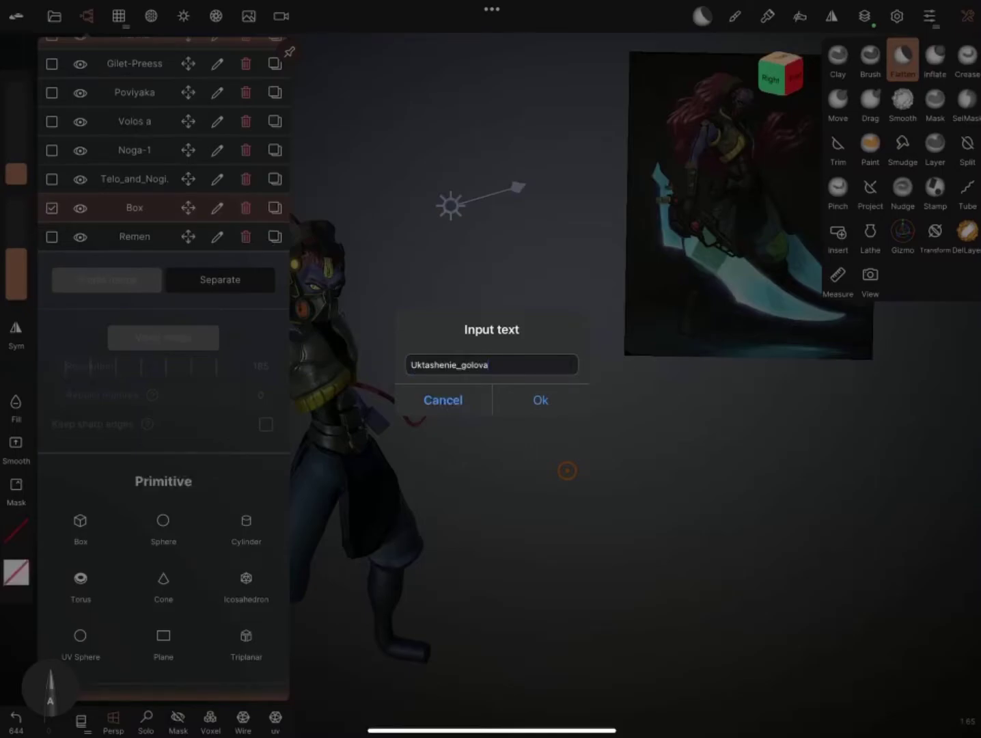
key(Return)
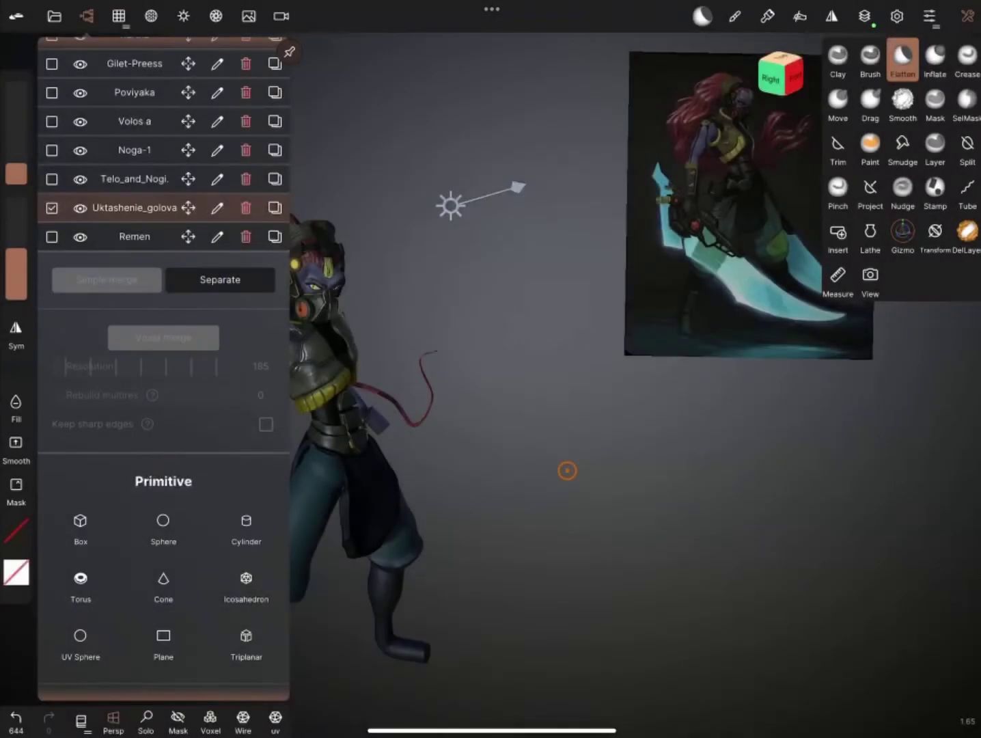
mouse_move(567, 470)
mouse_down()
mouse_move(646, 558)
mouse_move(713, 414)
mouse_up()
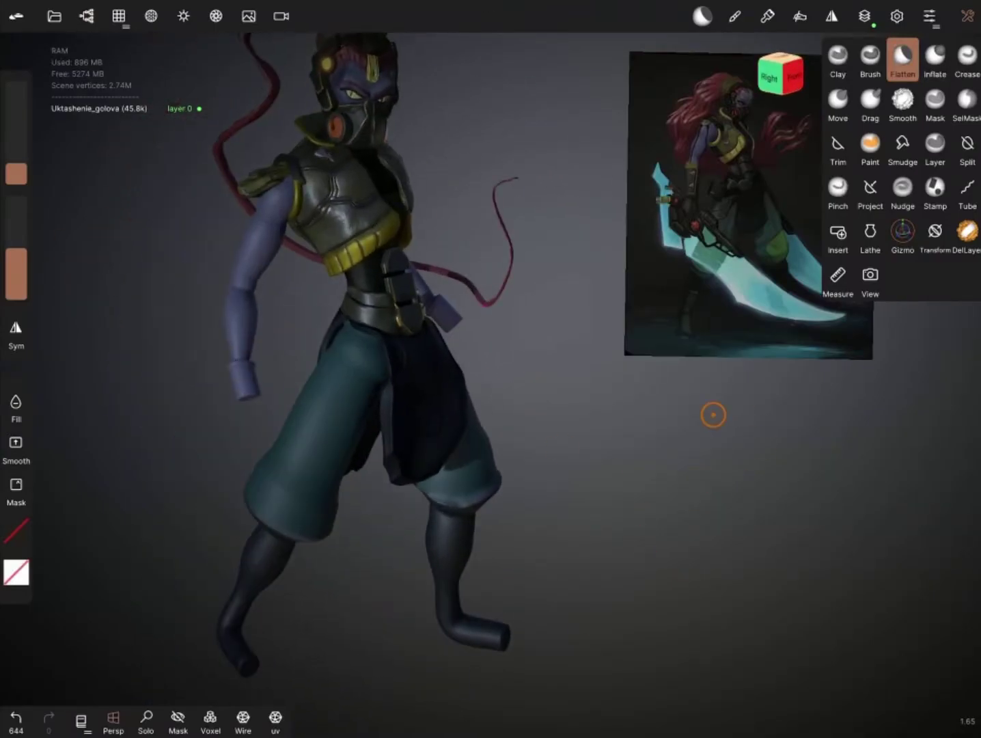
Step: Position the new cylinder over the hip with the Gizmo
click(902, 231)
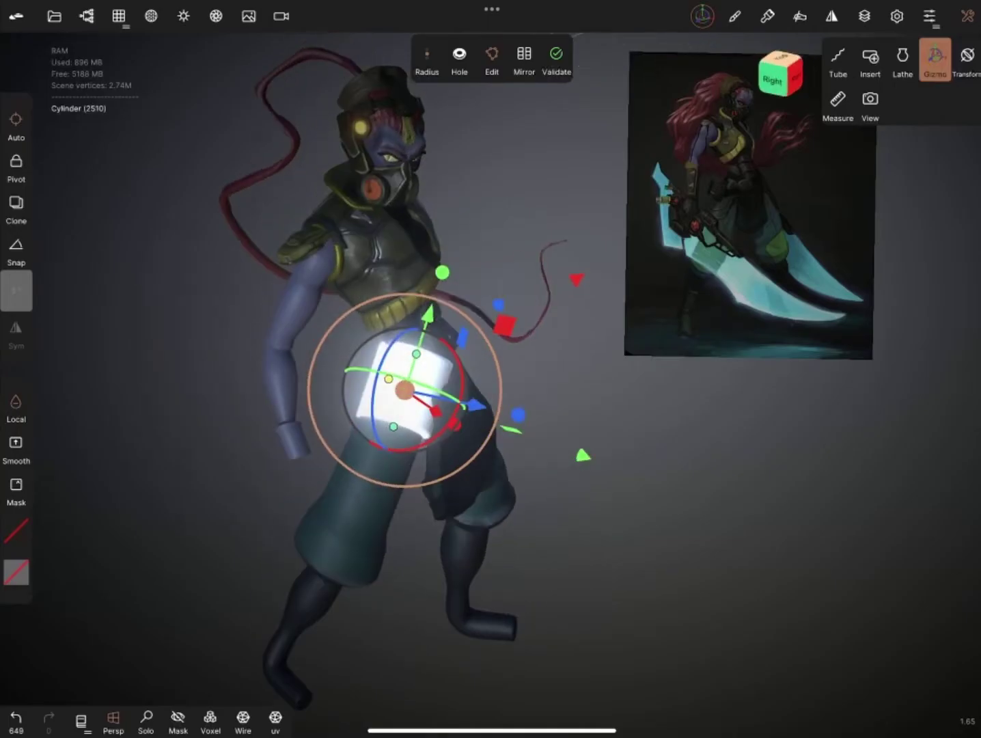
mouse_move(683, 512)
mouse_down()
mouse_move(601, 519)
mouse_move(683, 519)
mouse_move(683, 568)
mouse_up()
drag(462, 407, 465, 383)
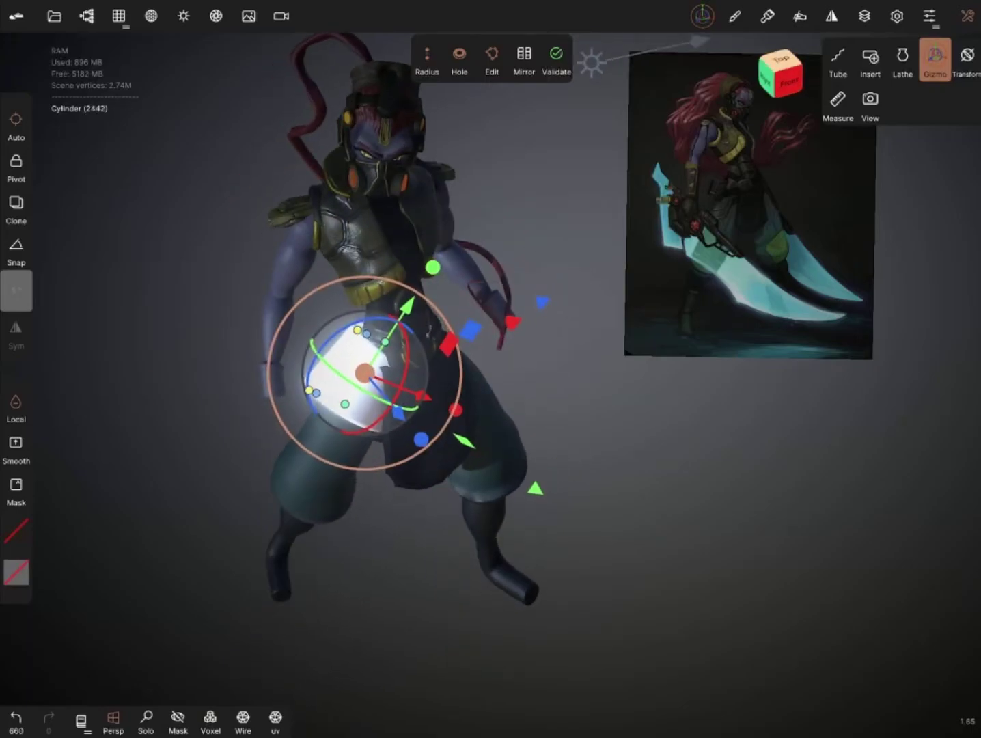
click(765, 75)
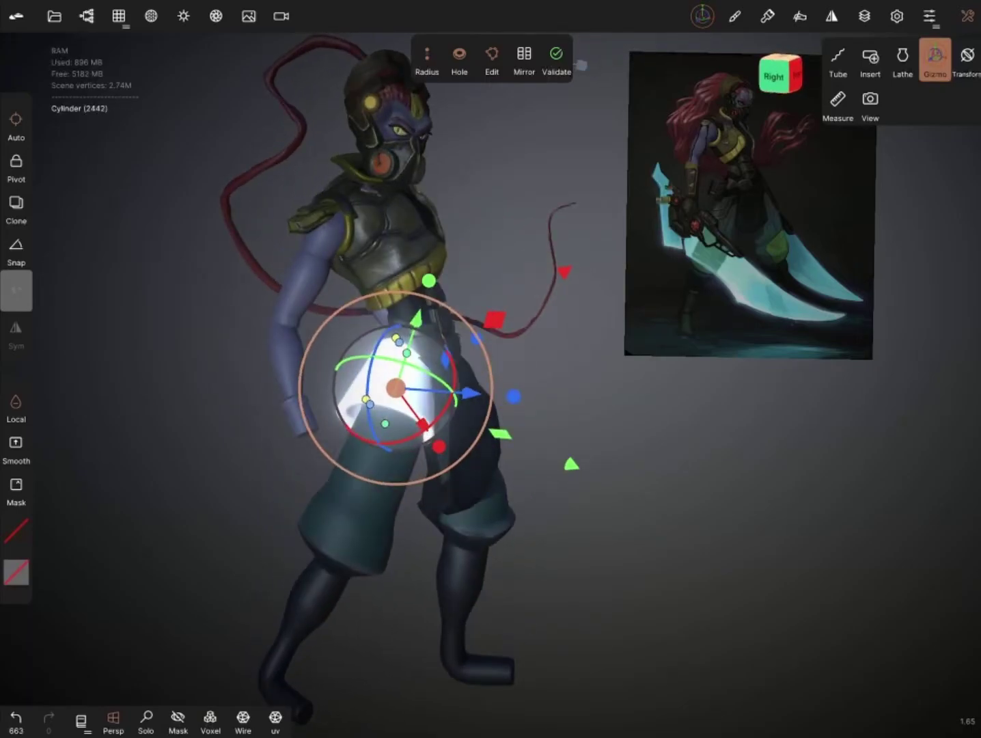
drag(684, 519, 683, 574)
Step: Voxel-remesh the cylinder into dense geometry and preview it in Solo
click(118, 15)
click(127, 71)
click(131, 241)
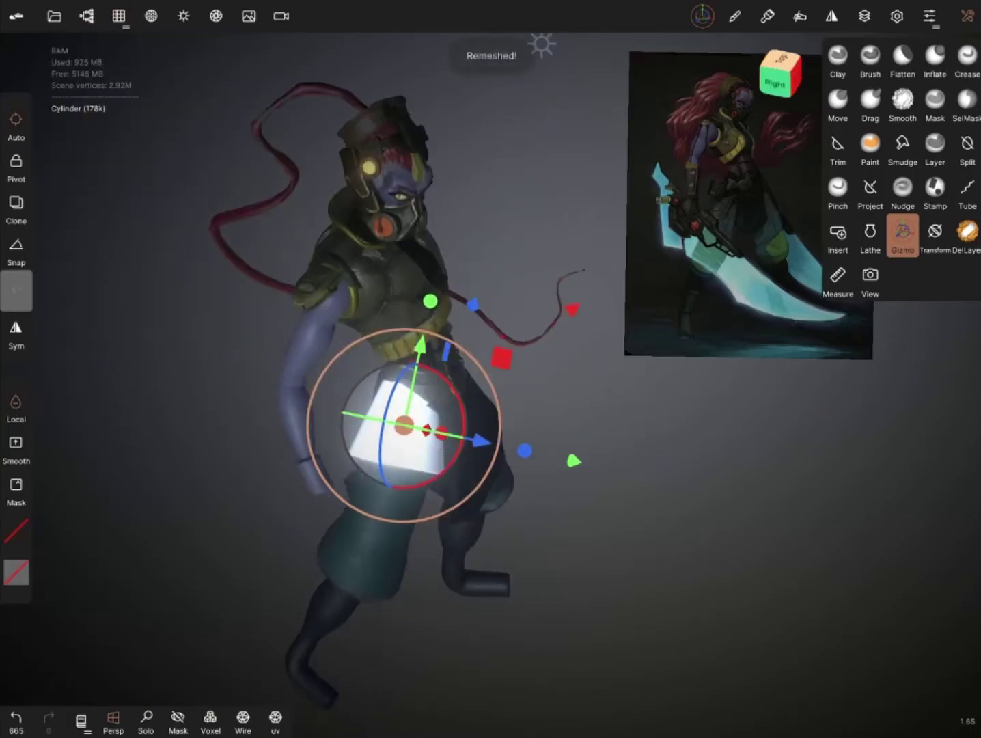
click(902, 100)
click(146, 719)
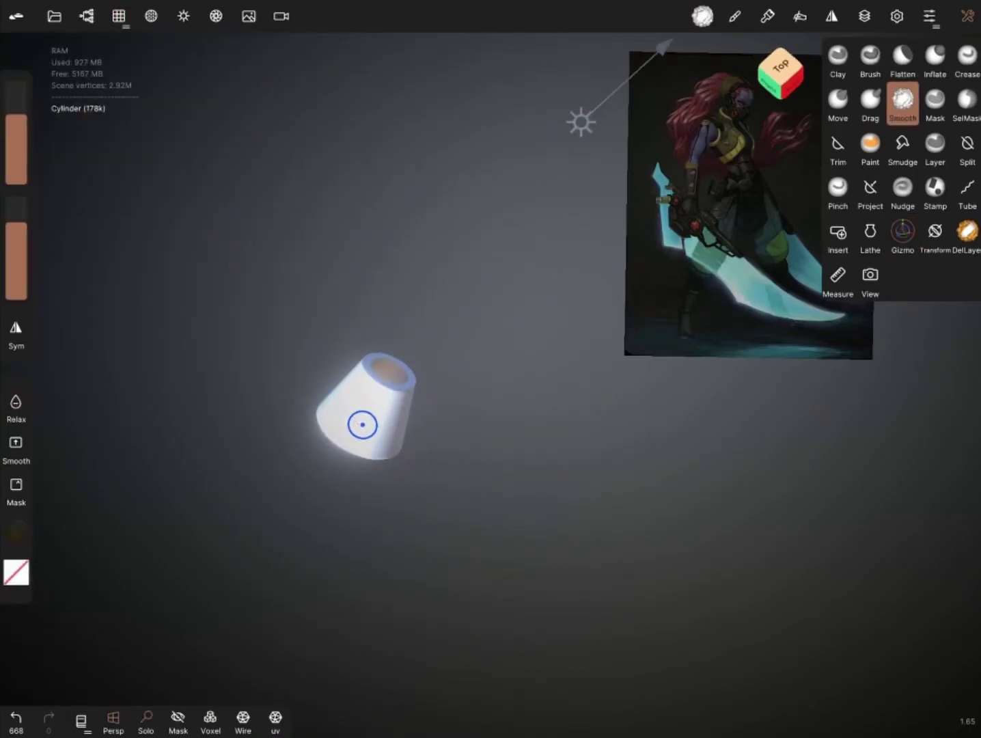
click(145, 719)
Step: Cut the cylinder down with diagonal Trim line cuts
click(837, 143)
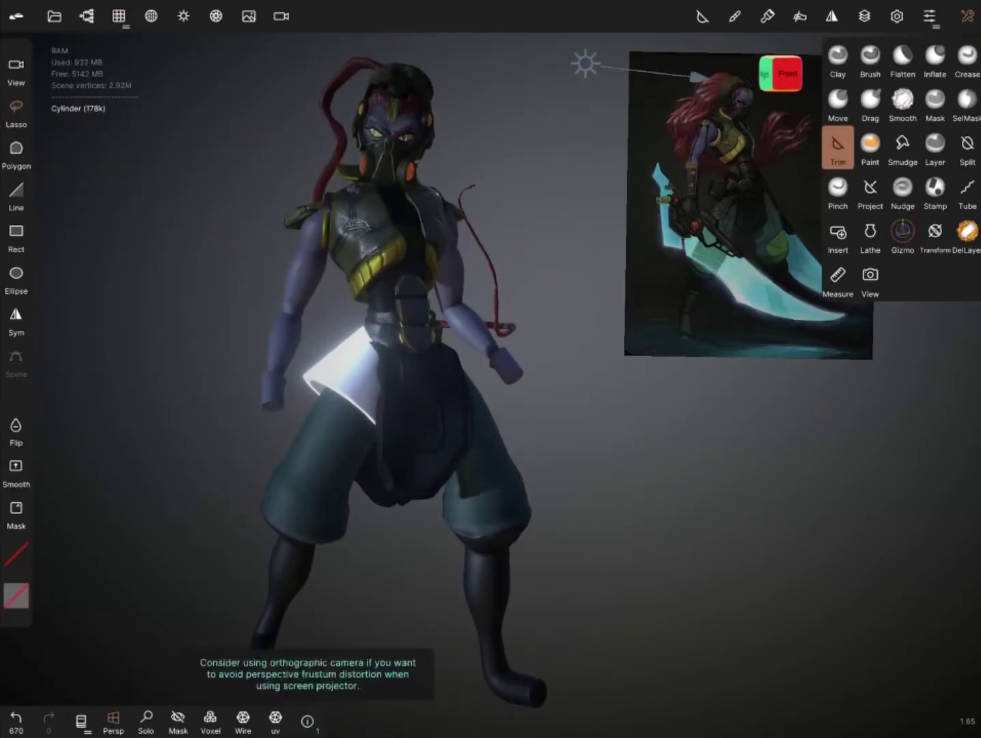
drag(683, 478, 724, 472)
drag(274, 734, 679, 43)
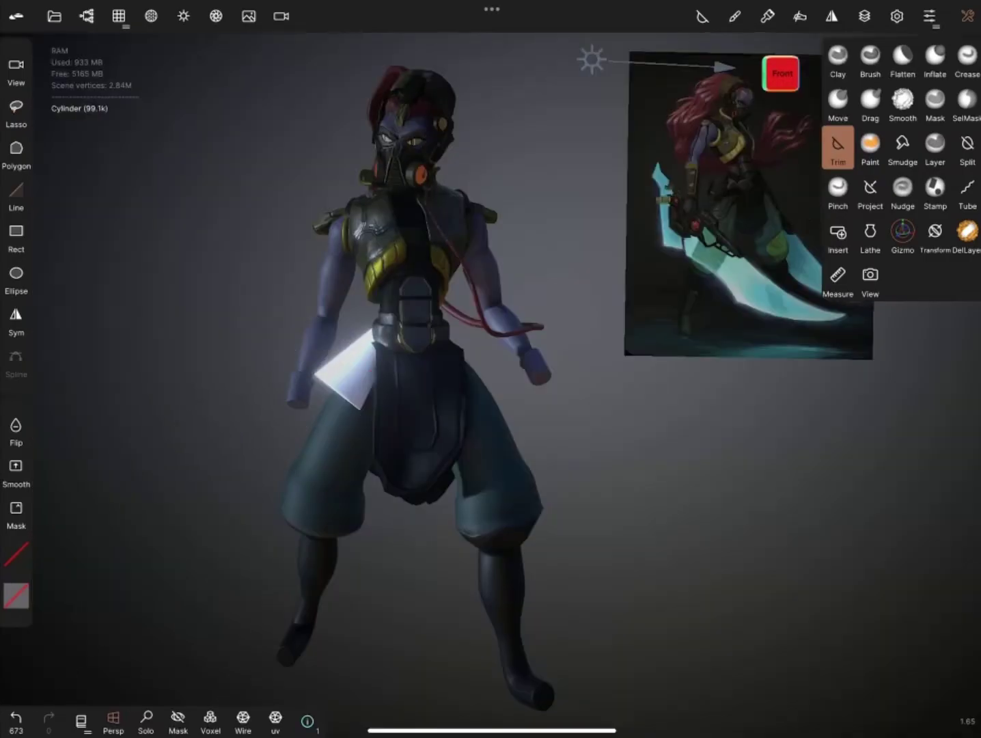
mouse_move(683, 478)
mouse_down()
mouse_move(560, 471)
mouse_move(540, 512)
mouse_up()
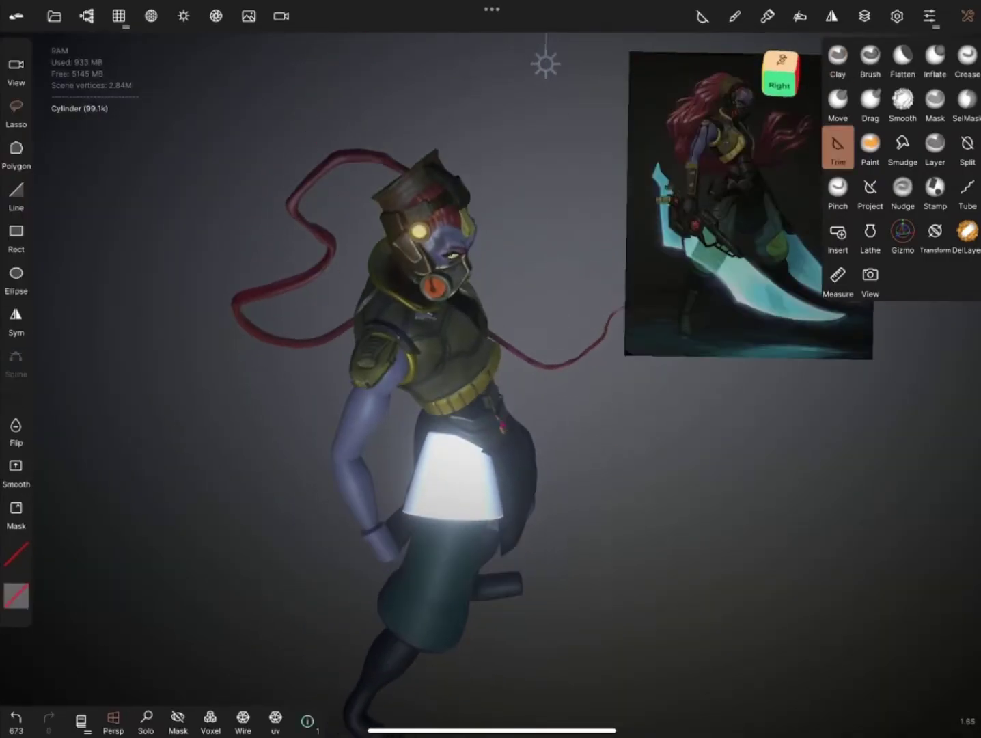
drag(499, 567, 497, 569)
drag(683, 492, 656, 519)
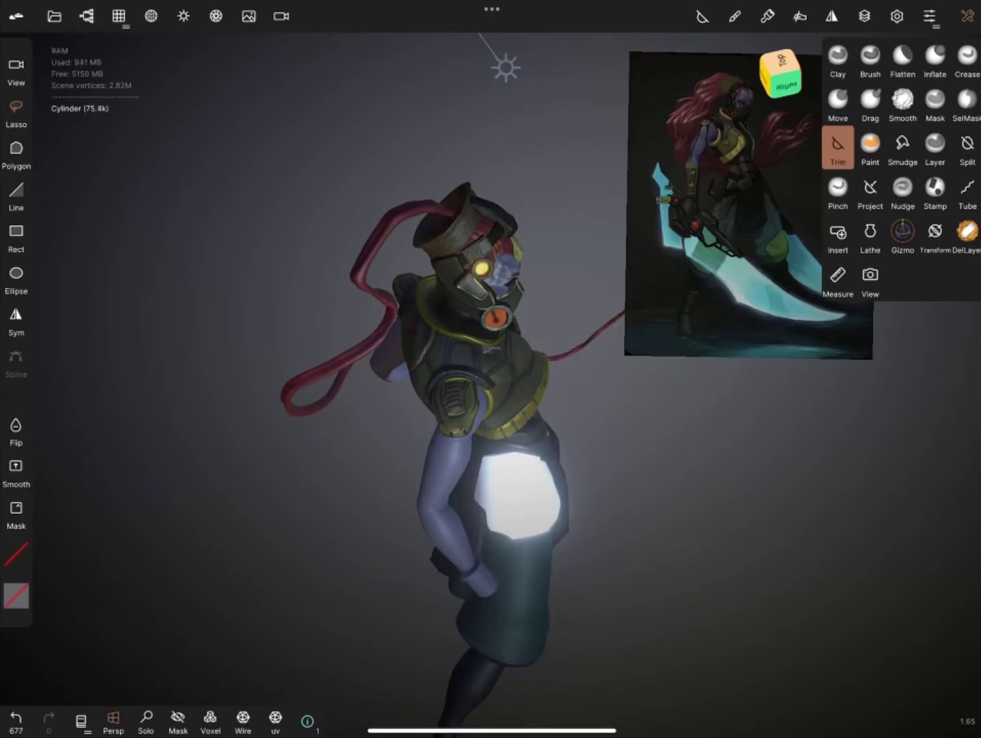
Step: Trim the cylinder's edge at the hip into a rounded front panel
drag(478, 492, 473, 455)
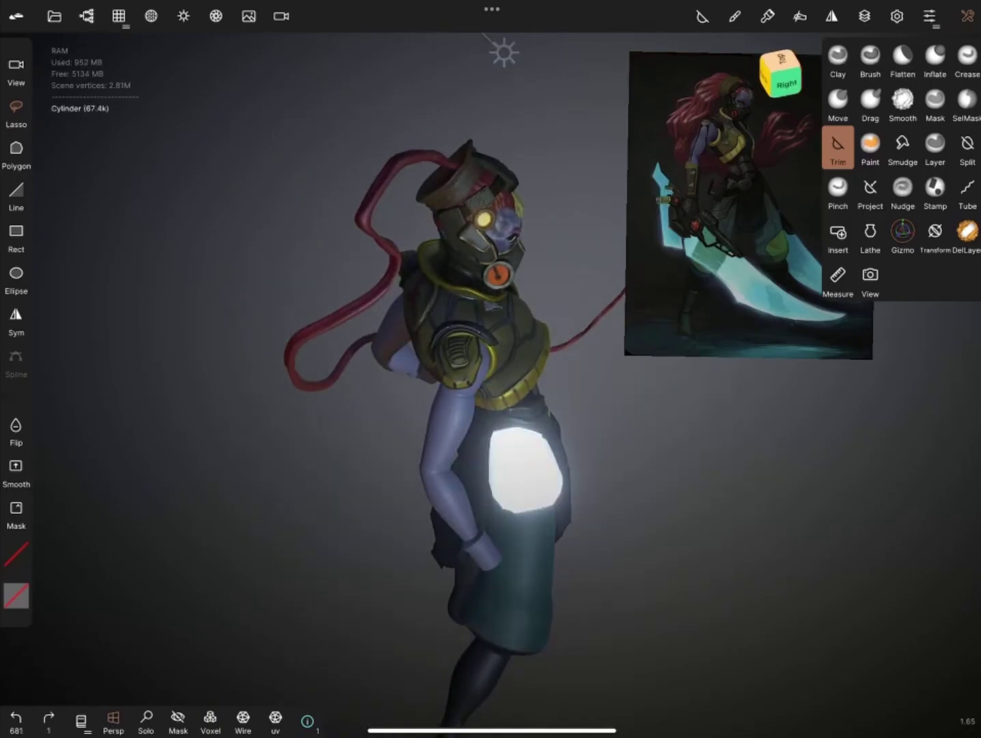
drag(683, 478, 560, 471)
drag(418, 340, 382, 404)
drag(683, 478, 642, 560)
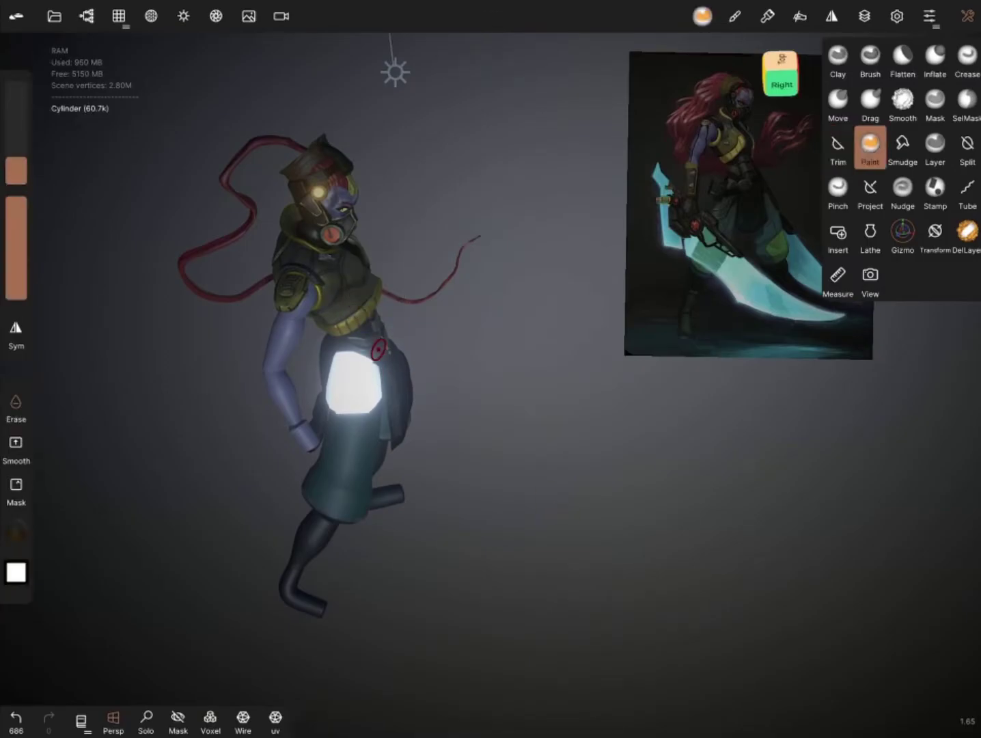
Step: Smooth and flatten the olive hip panel's surface, viewed close to the torso
drag(683, 478, 615, 472)
scroll(684, 478, up, 5)
mouse_move(683, 478)
mouse_down()
mouse_move(601, 472)
mouse_move(737, 492)
mouse_move(649, 471)
mouse_up()
click(903, 102)
click(903, 58)
Step: Position and shape the hip plate with Gizmo and Move, then Voxel remesh it
drag(355, 369, 532, 476)
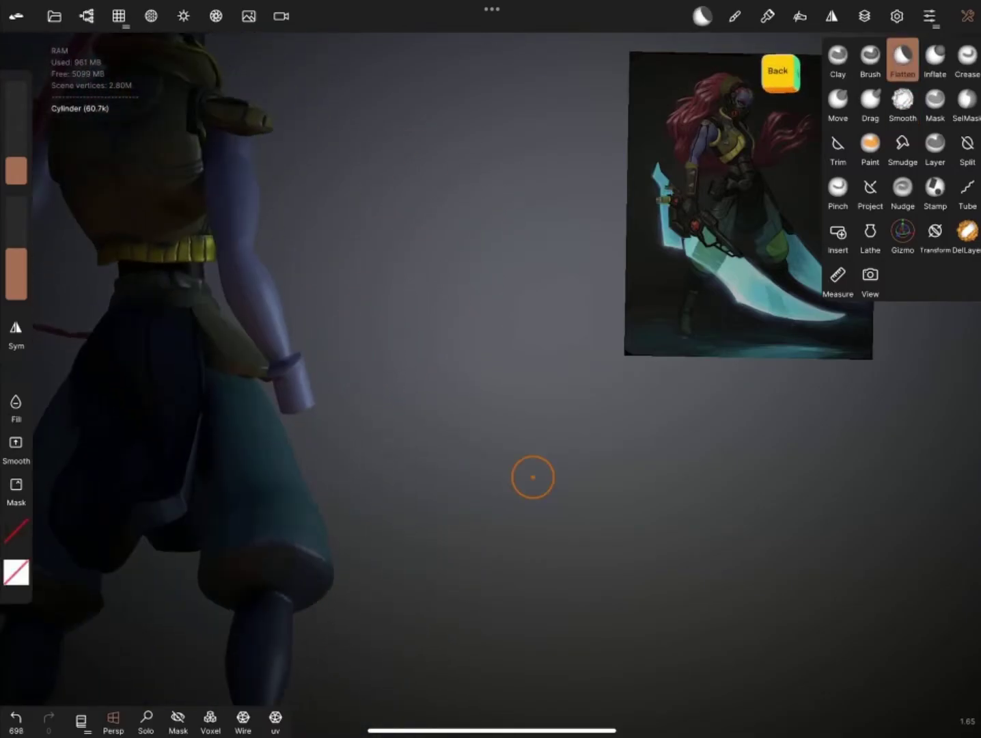
mouse_move(209, 357)
mouse_down()
mouse_move(292, 406)
mouse_move(437, 437)
mouse_move(542, 328)
mouse_move(293, 560)
mouse_move(467, 539)
mouse_move(301, 421)
mouse_move(317, 373)
mouse_move(493, 399)
mouse_move(430, 557)
mouse_up()
click(903, 232)
click(838, 103)
click(211, 717)
Step: Crease the plate so it wraps over the upper thigh like armour
click(968, 58)
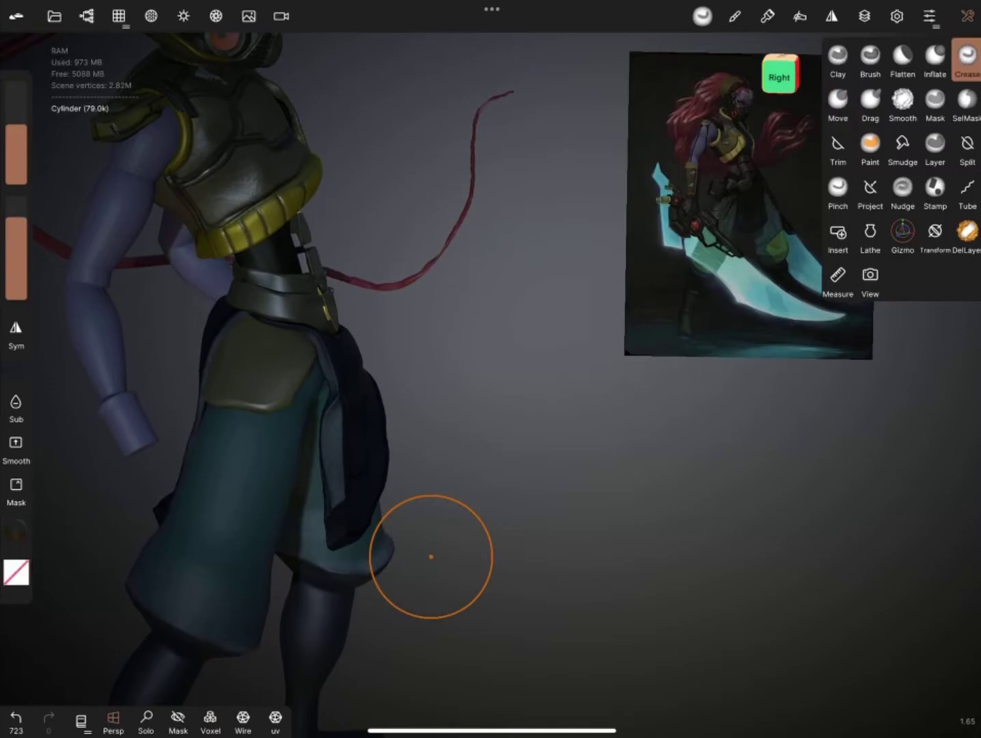
drag(276, 396, 289, 563)
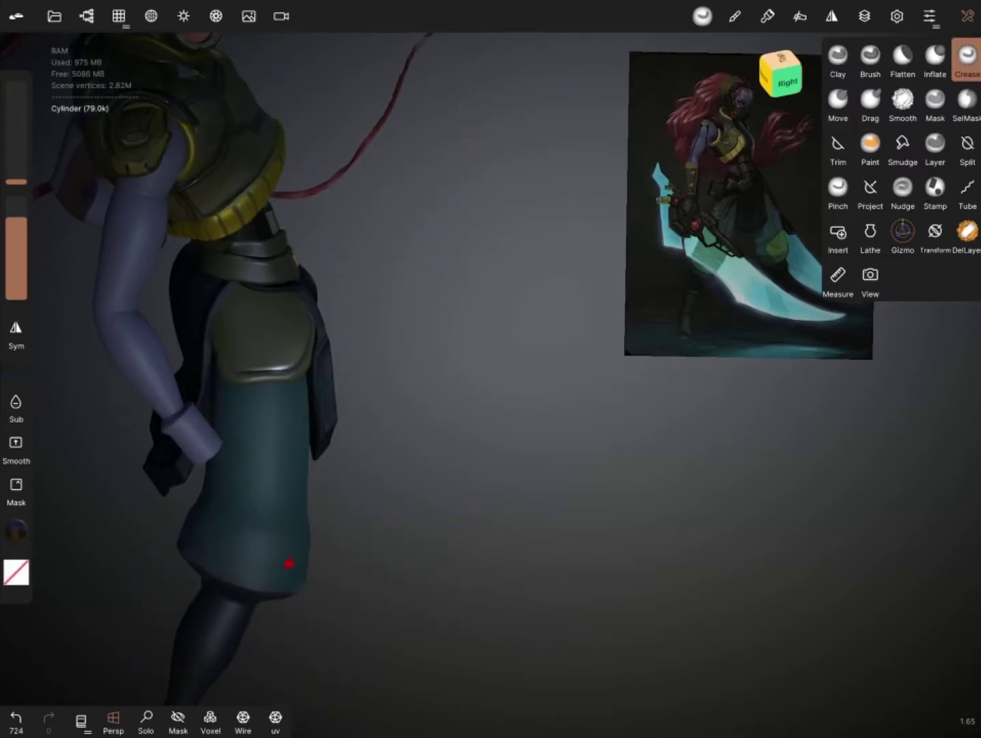
drag(304, 352, 584, 368)
Step: Duplicate the hip plate with the Gizmo and pull the copy's edge into shape with Move
click(902, 232)
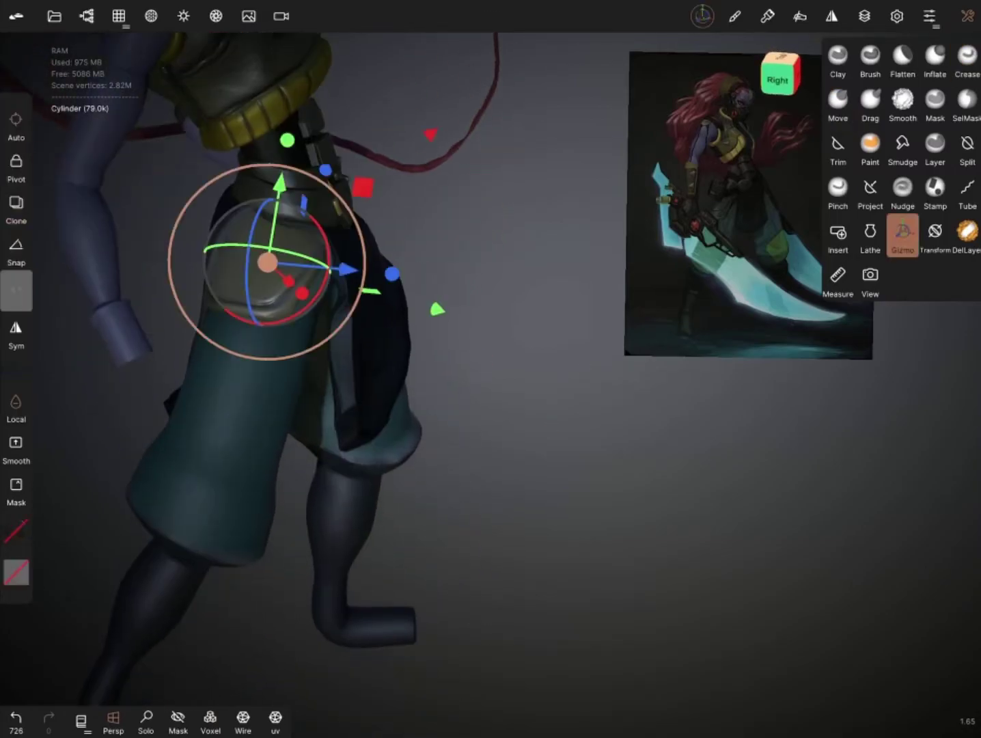
drag(267, 261, 267, 321)
drag(547, 410, 492, 423)
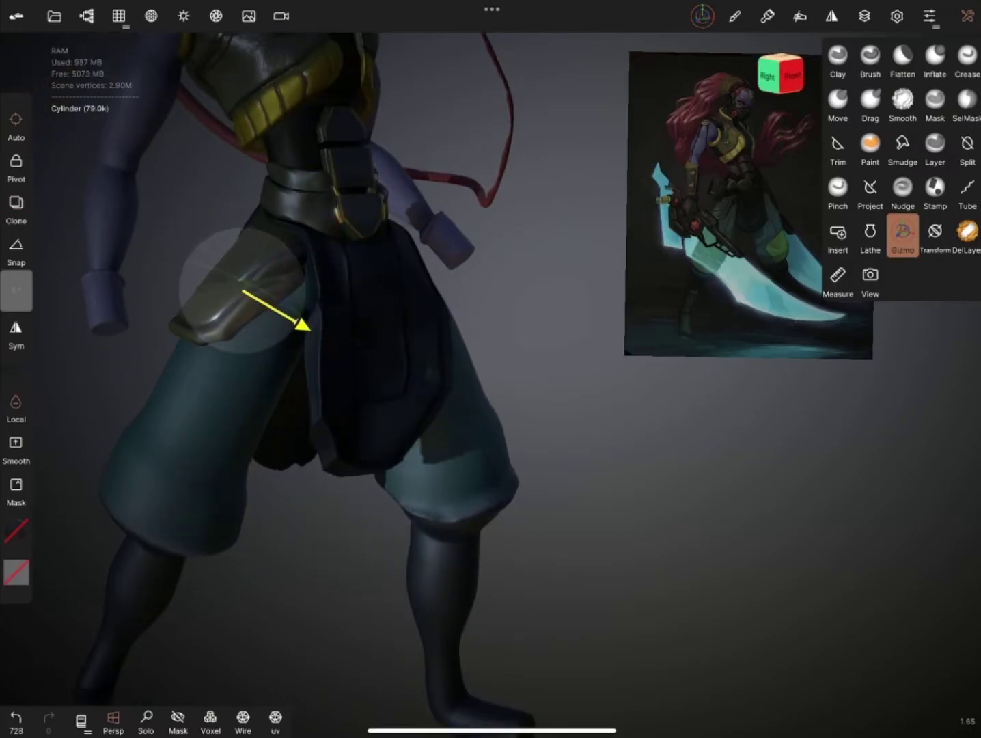
click(243, 291)
drag(310, 252, 508, 336)
click(837, 102)
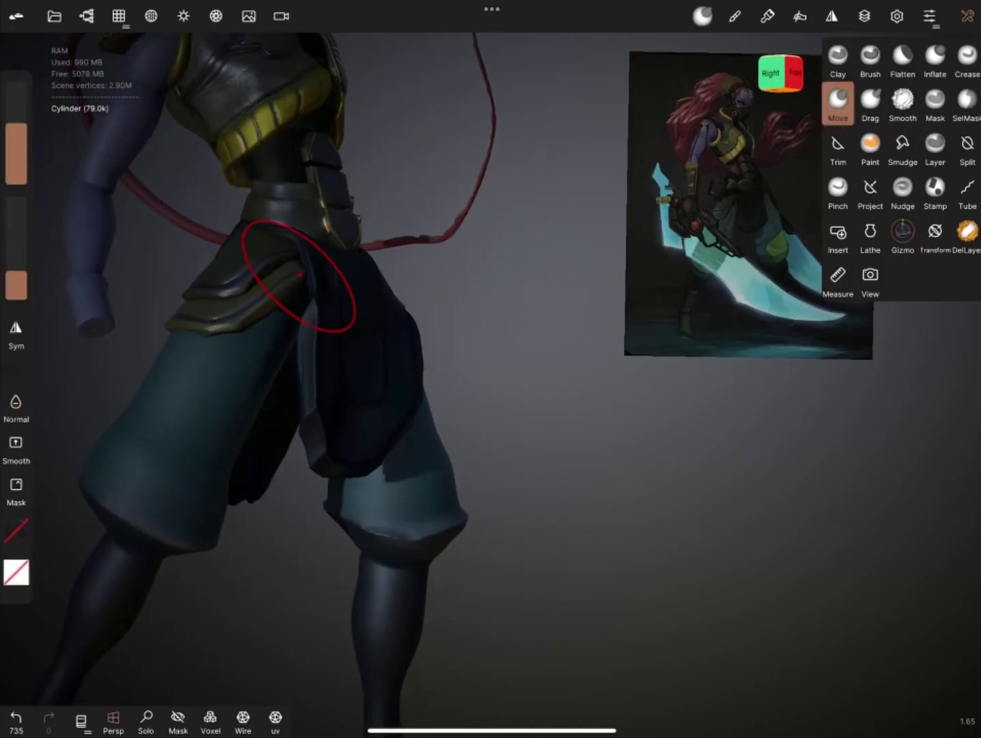
drag(299, 276, 354, 390)
Step: Pick a texture alpha for the Stamp tool from a side-on view of the legs
mouse_move(196, 287)
mouse_down()
mouse_move(274, 263)
mouse_move(142, 328)
mouse_move(526, 421)
mouse_up()
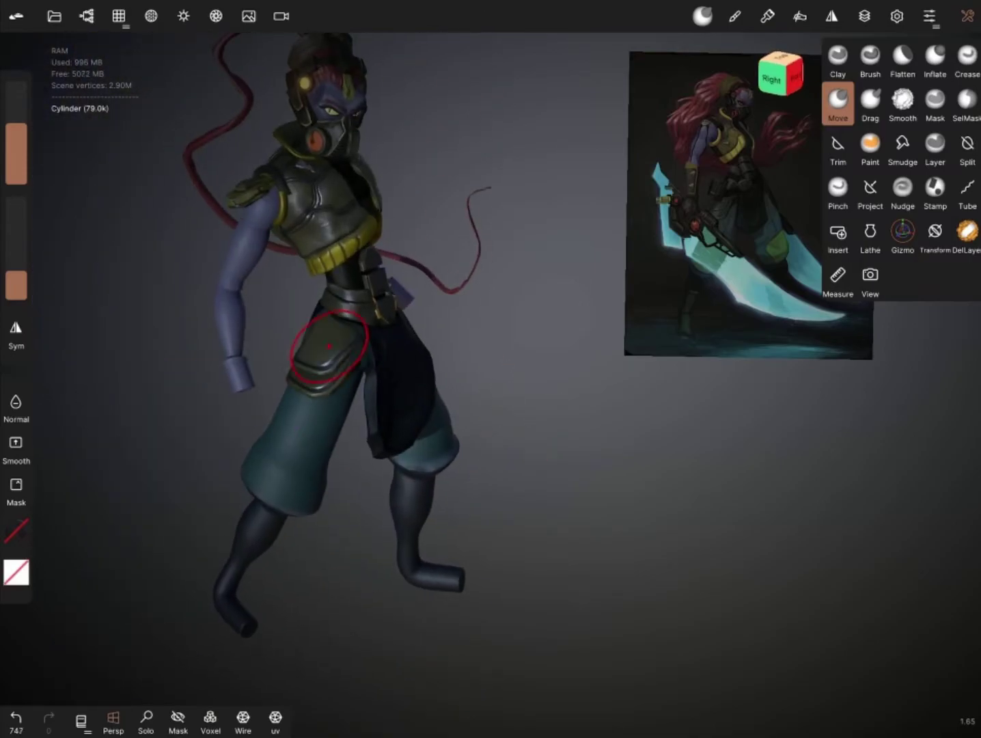
drag(329, 346, 489, 472)
click(935, 191)
scroll(159, 572, down, 10)
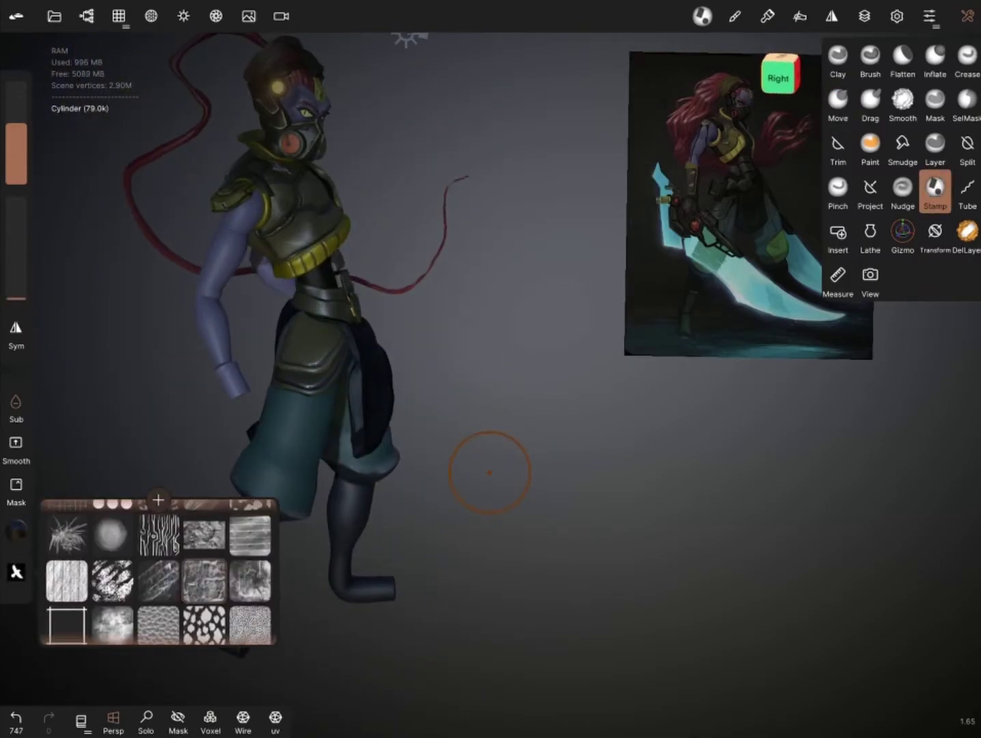
click(204, 555)
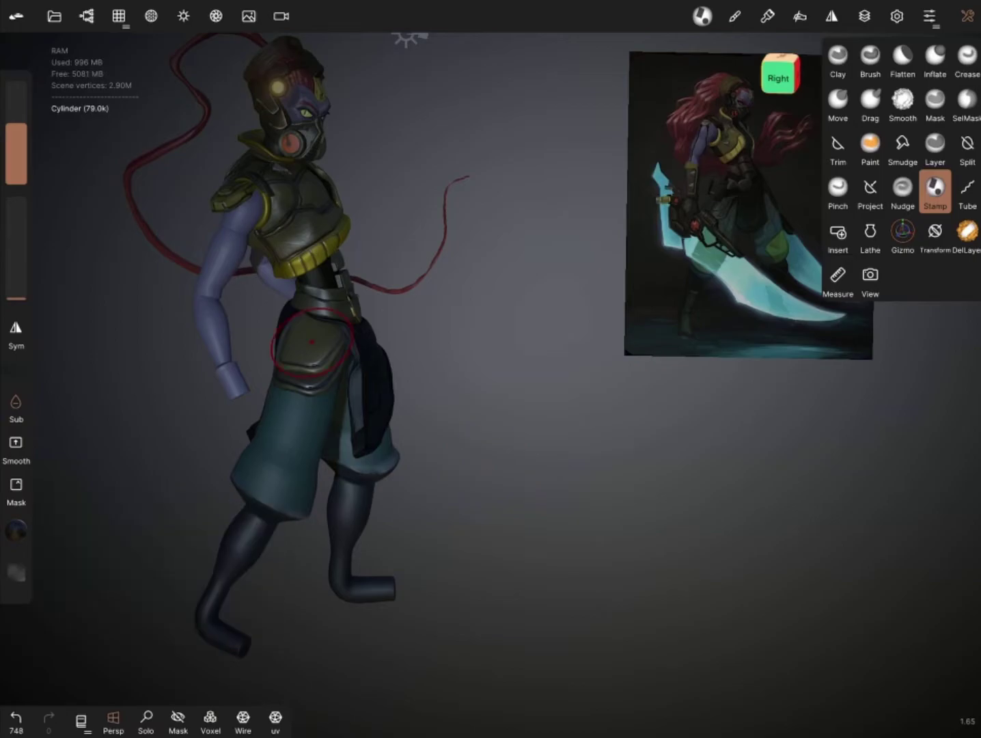
mouse_move(410, 410)
mouse_down()
mouse_move(307, 356)
mouse_move(382, 328)
mouse_move(344, 347)
mouse_move(613, 414)
mouse_up()
Step: Simple merge the two Cylinder pieces into one 158k object and reposition it with the Gizmo
click(86, 16)
click(96, 329)
click(86, 16)
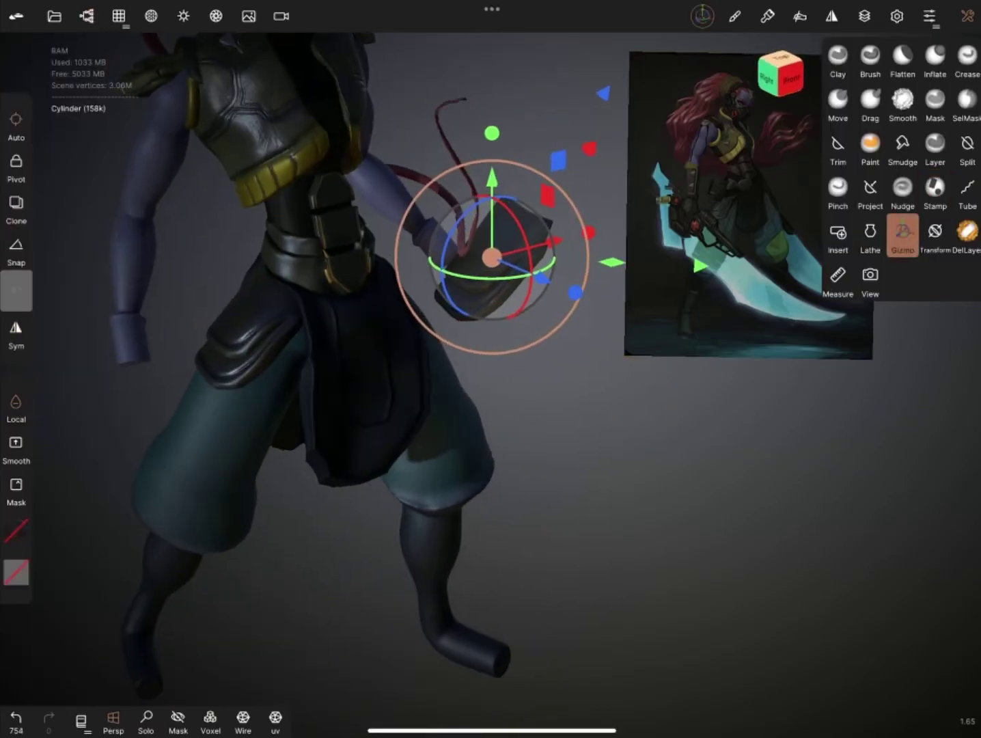
click(16, 335)
mouse_move(342, 478)
mouse_down()
mouse_move(478, 478)
mouse_move(342, 479)
mouse_move(226, 450)
mouse_up()
click(16, 16)
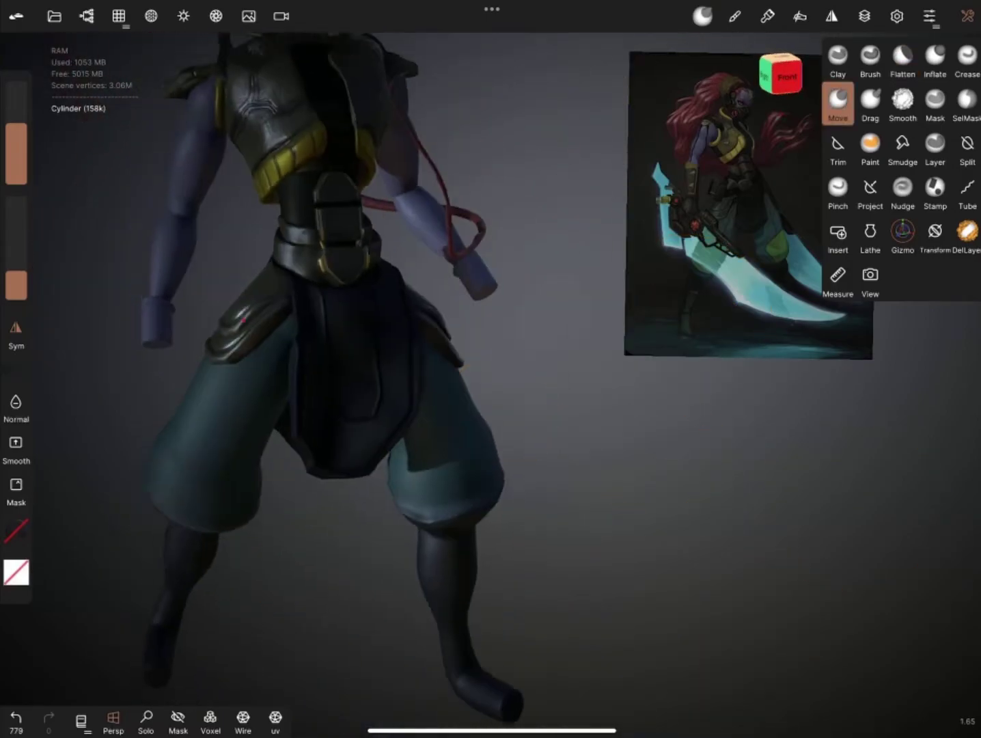
Step: Merge both checked Cylinders into one 316k leg-pad object named Nakladky- Nogy
click(86, 15)
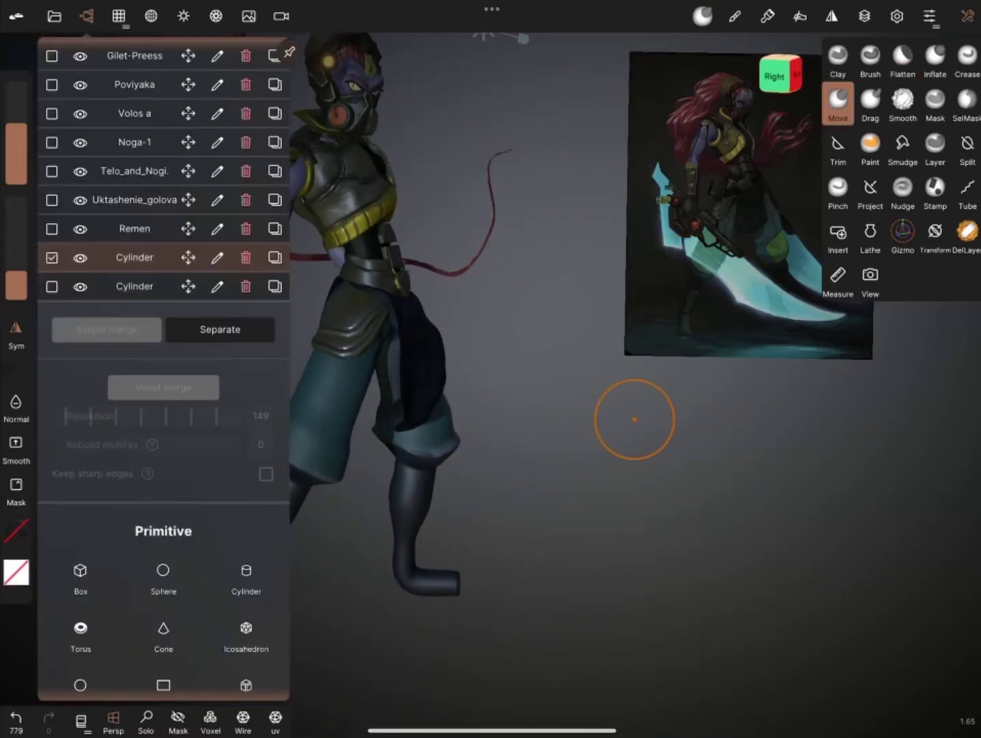
click(51, 287)
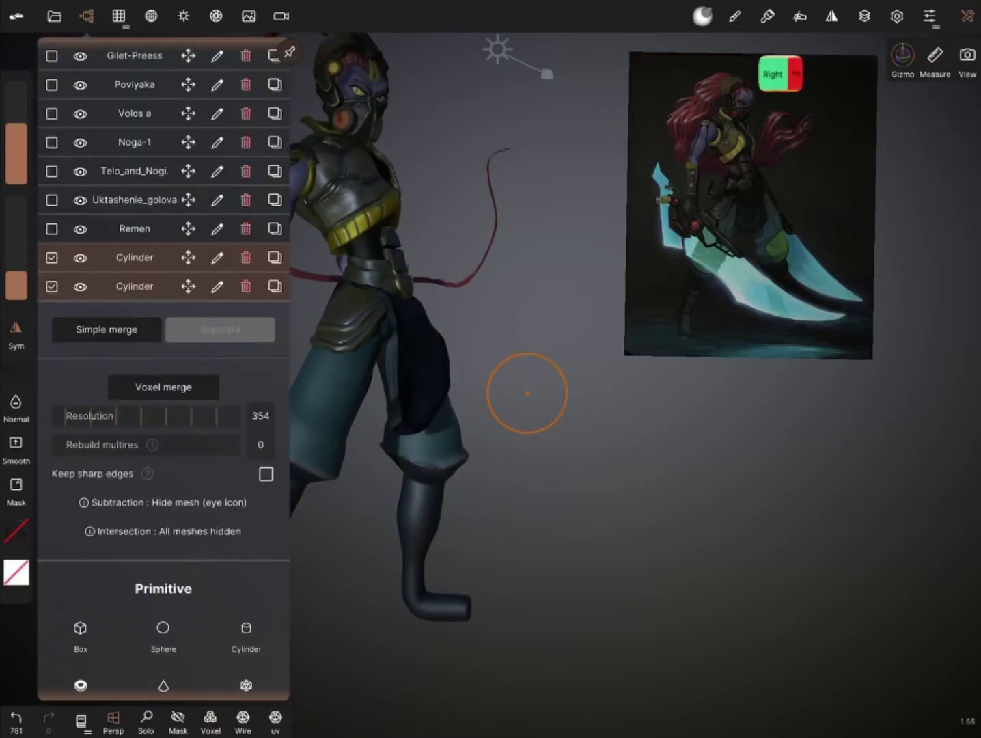
click(107, 329)
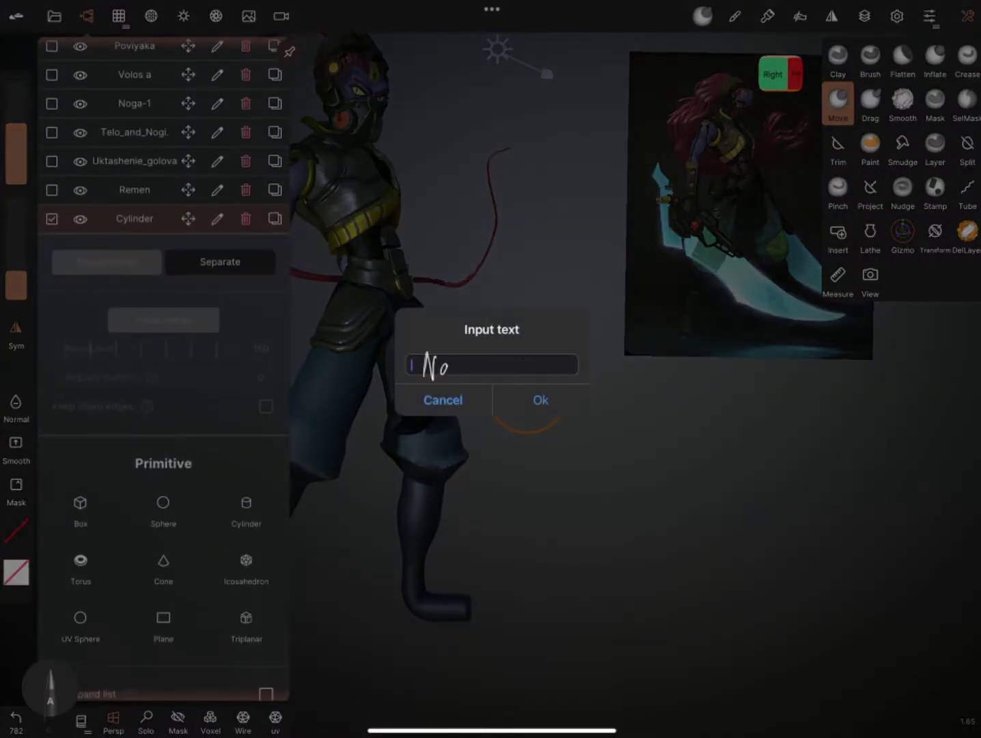
text(Nakladky-Noga)
click(528, 402)
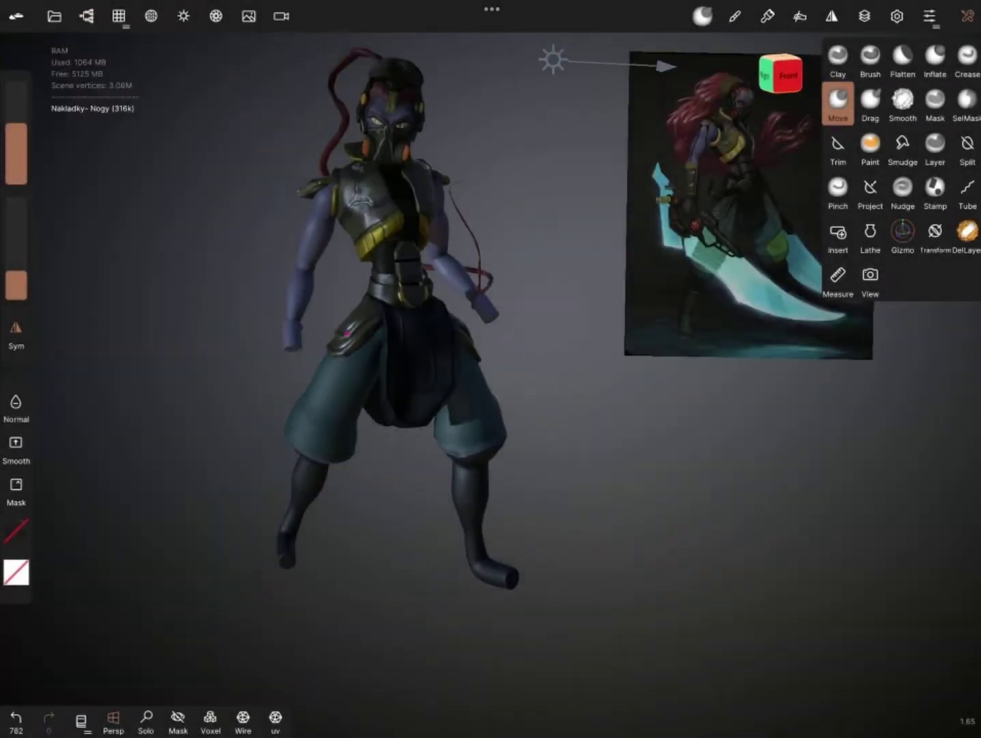
click(903, 233)
Step: Enable Clone on the Gizmo and push the Volos a hair strands with Move
drag(547, 273, 546, 478)
click(303, 387)
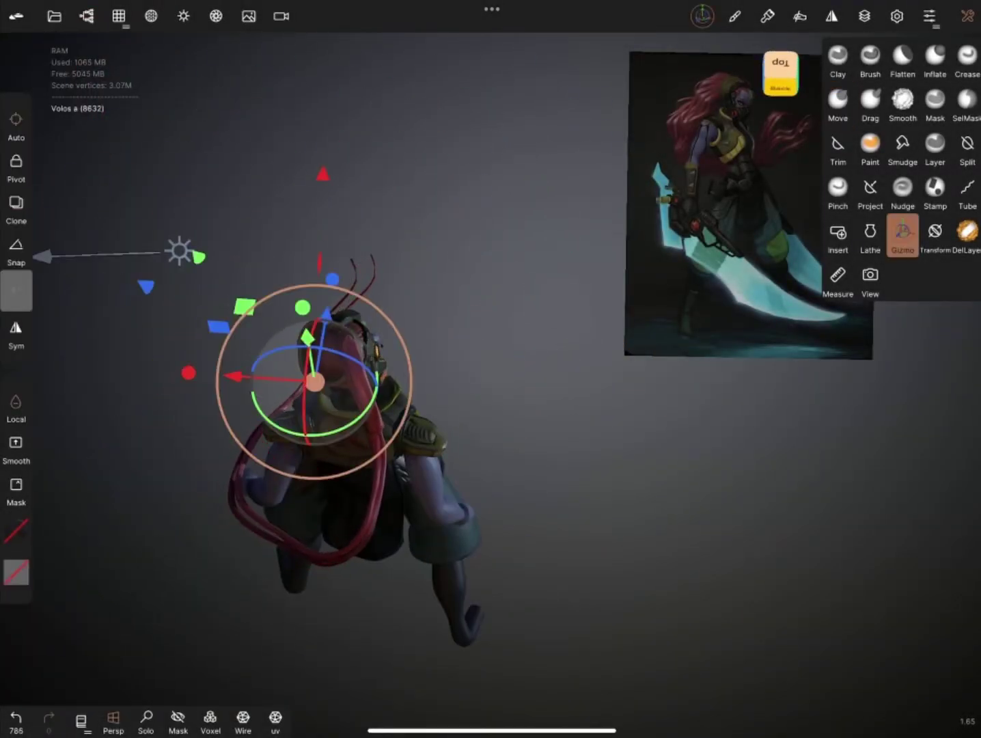
drag(546, 410, 547, 273)
mouse_move(547, 410)
mouse_down()
mouse_move(478, 341)
mouse_move(547, 410)
mouse_move(479, 375)
mouse_move(547, 342)
mouse_move(478, 341)
mouse_move(546, 444)
mouse_move(512, 410)
mouse_move(444, 410)
mouse_move(551, 440)
mouse_up()
click(838, 102)
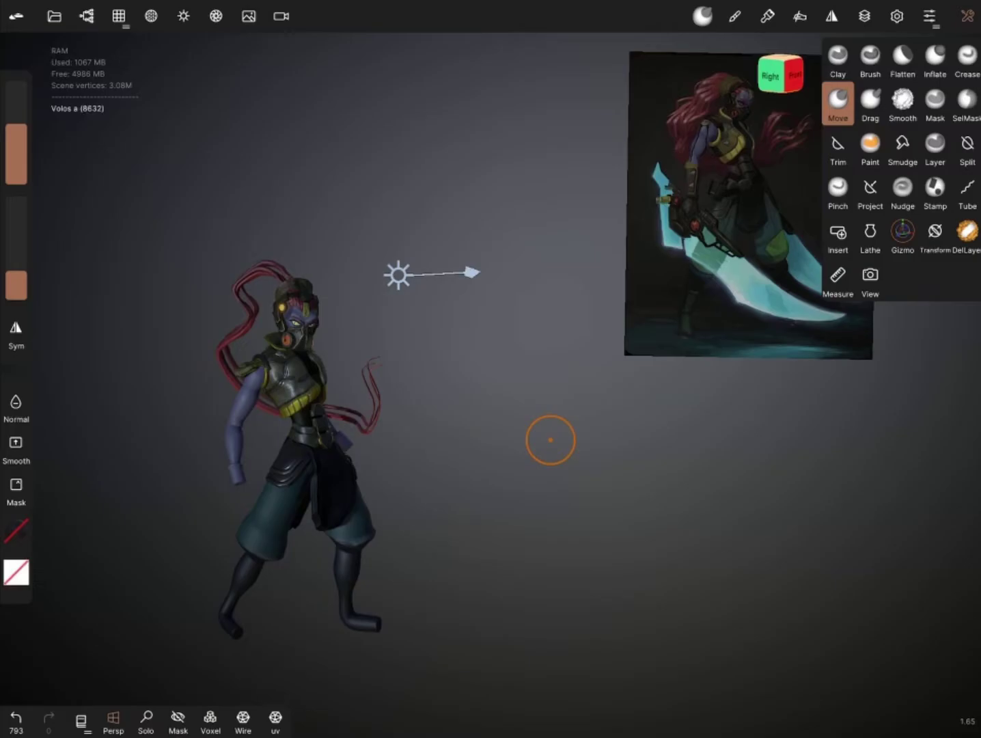
Step: Bend the hair strands into new flowing curves with the Move brush from above
drag(723, 350, 711, 369)
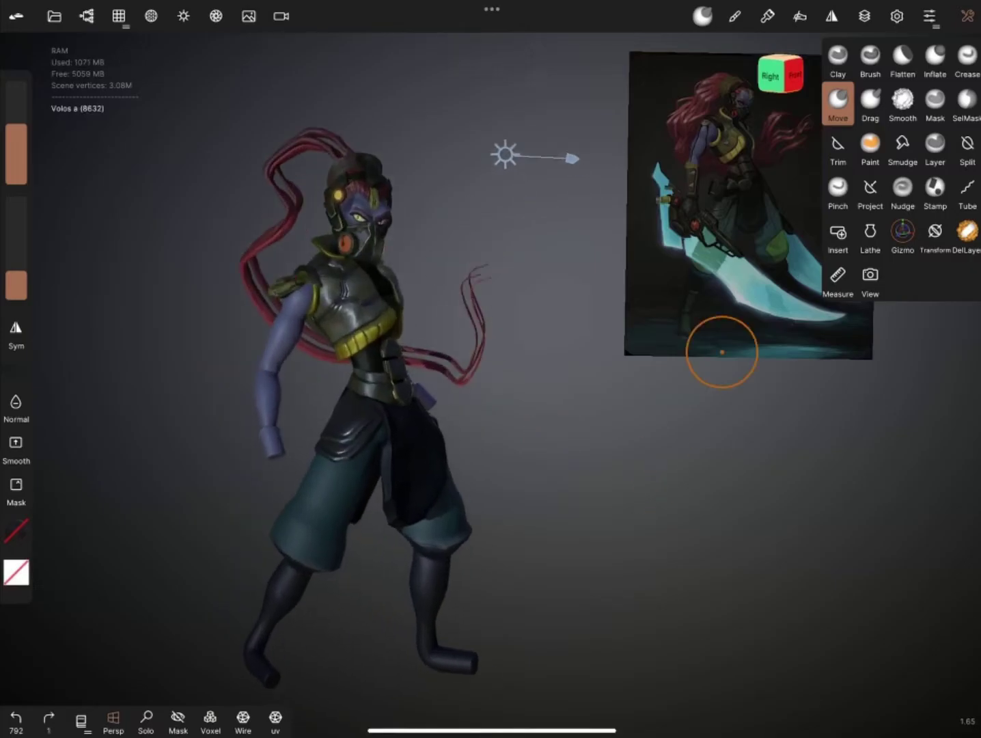
click(903, 232)
drag(519, 478, 519, 308)
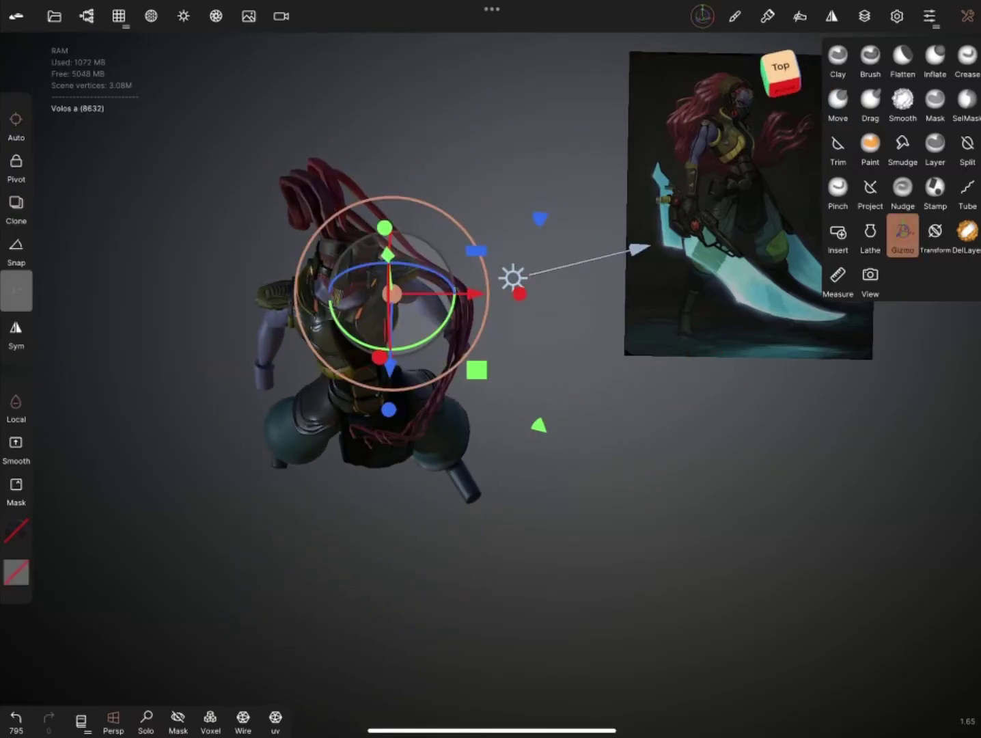
click(837, 102)
mouse_move(520, 479)
mouse_down()
mouse_move(478, 410)
mouse_move(294, 347)
mouse_move(307, 328)
mouse_move(280, 350)
mouse_move(552, 388)
mouse_up()
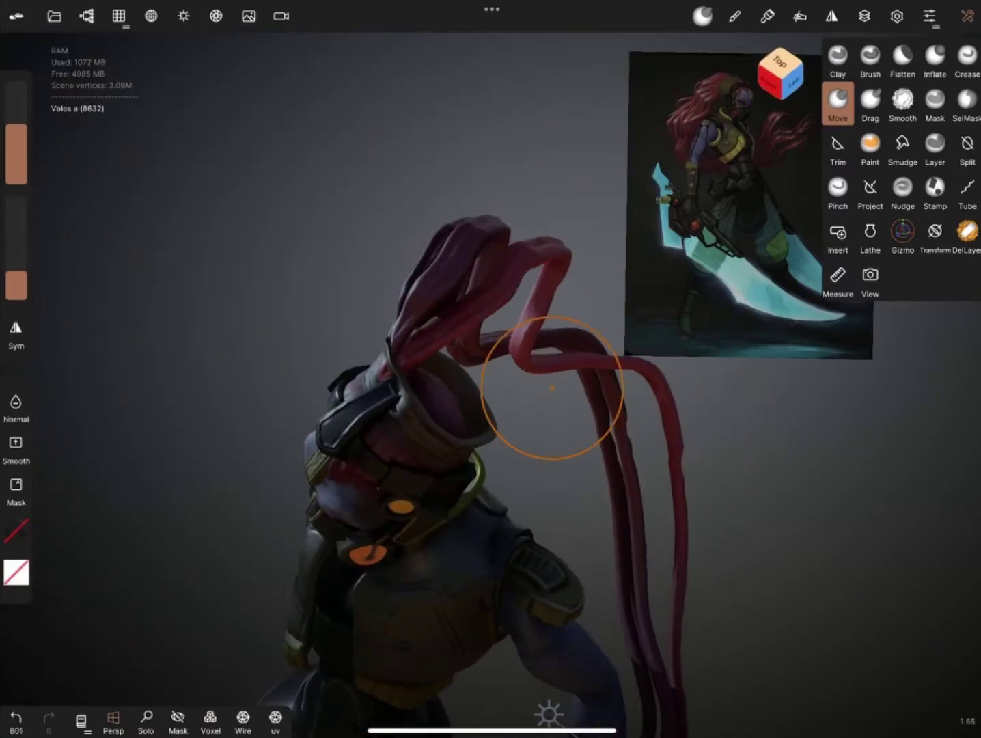
mouse_move(494, 219)
mouse_down()
mouse_move(569, 307)
mouse_move(515, 492)
mouse_move(755, 395)
mouse_move(184, 338)
mouse_move(410, 342)
mouse_up()
drag(205, 274, 98, 197)
drag(273, 410, 634, 186)
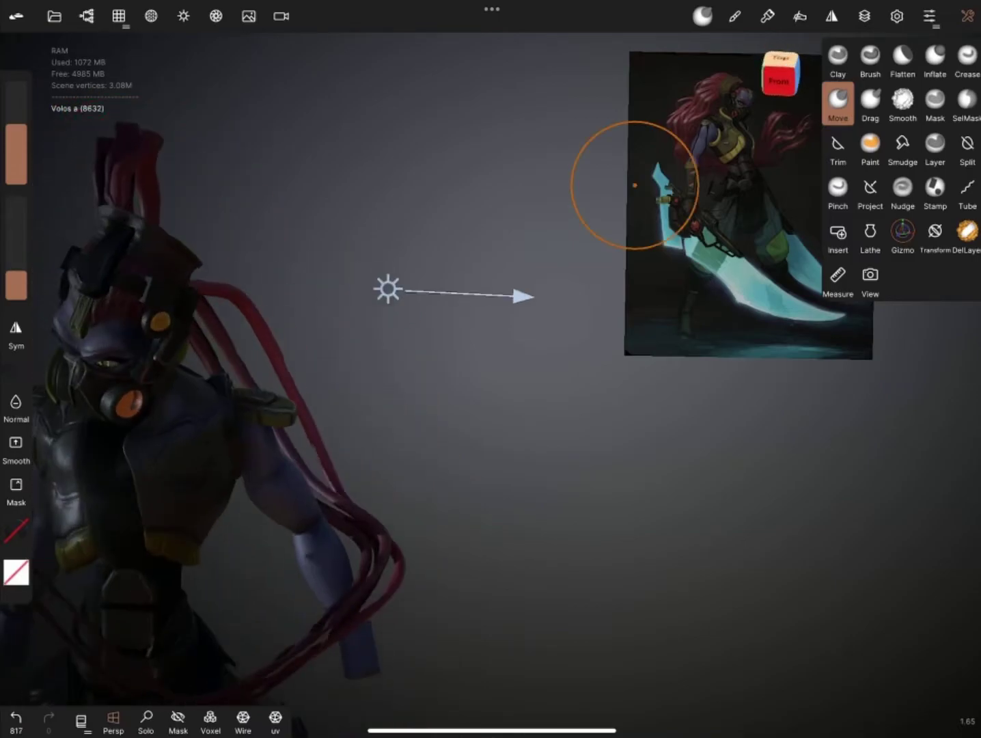
Step: Clone duplicate copies of the hair and rotate them around the head
click(903, 236)
drag(233, 367, 252, 355)
drag(479, 410, 307, 423)
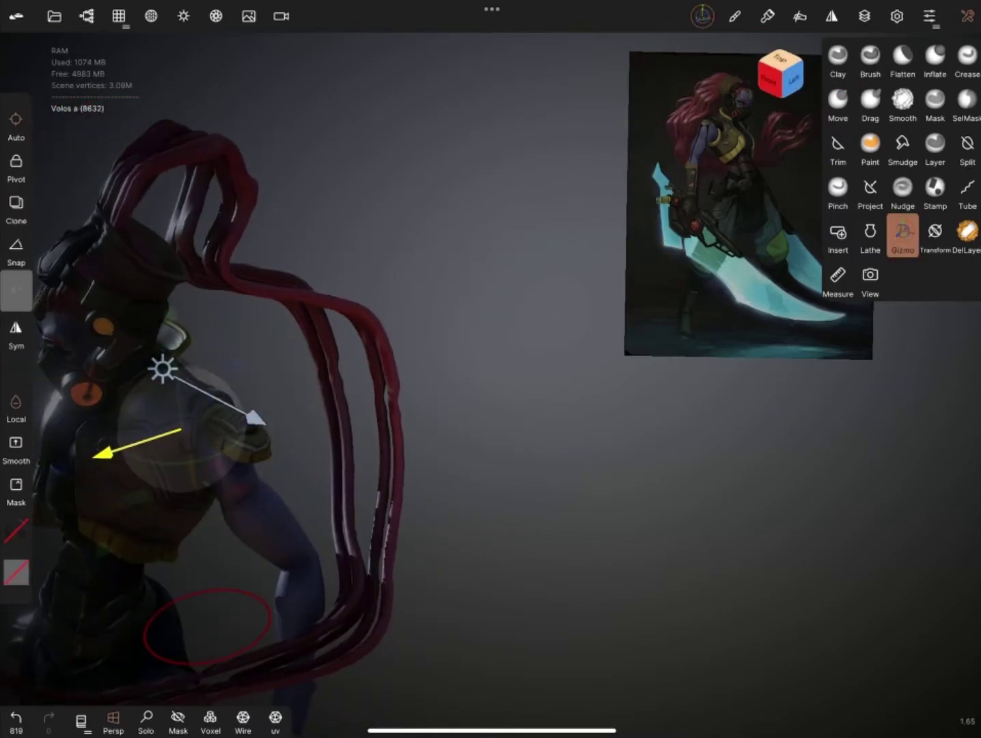
drag(478, 478, 342, 444)
drag(478, 444, 410, 341)
drag(478, 342, 513, 478)
click(838, 103)
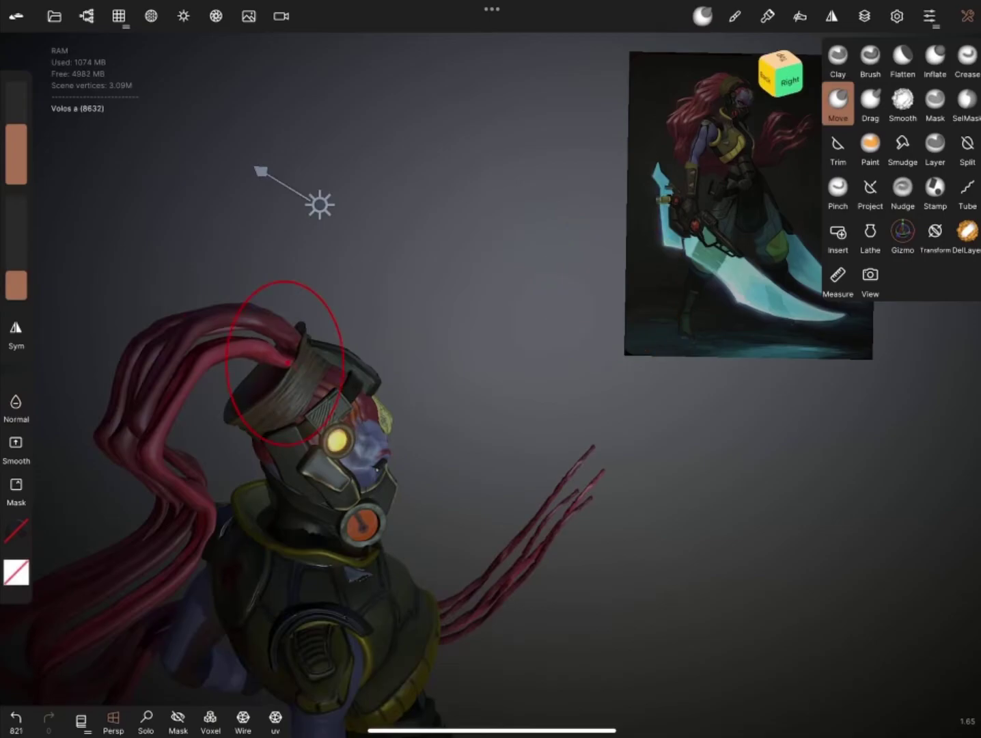
drag(546, 410, 342, 410)
click(903, 236)
drag(251, 558, 298, 526)
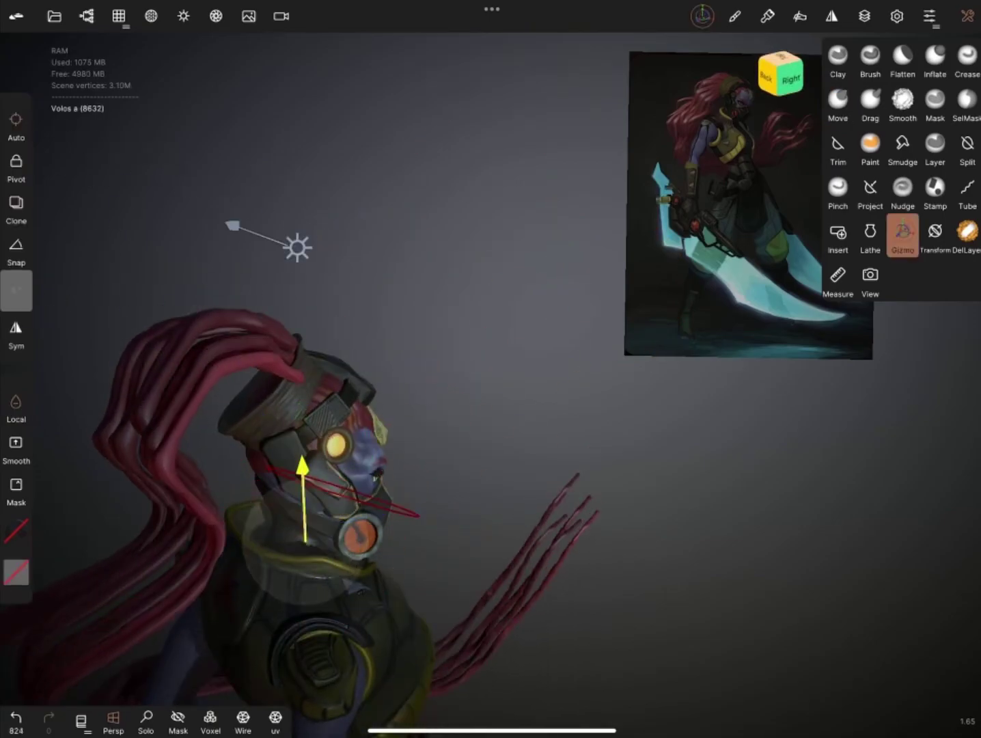
drag(397, 500, 351, 509)
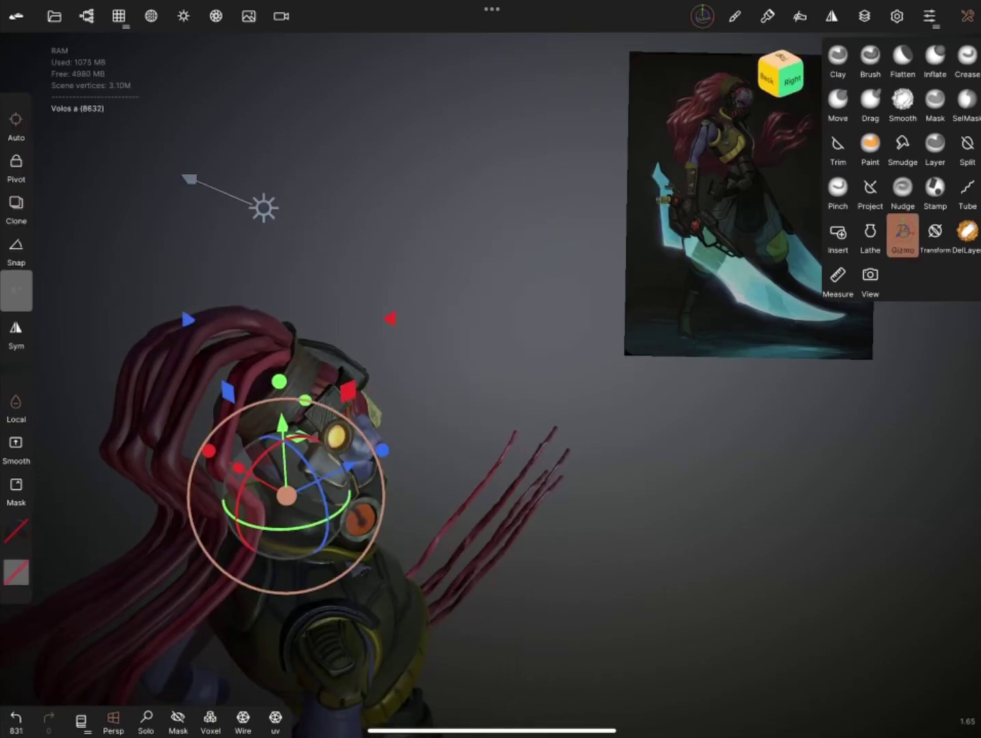
Step: Reposition the cloned hair strands around the back of the head
drag(279, 427, 383, 424)
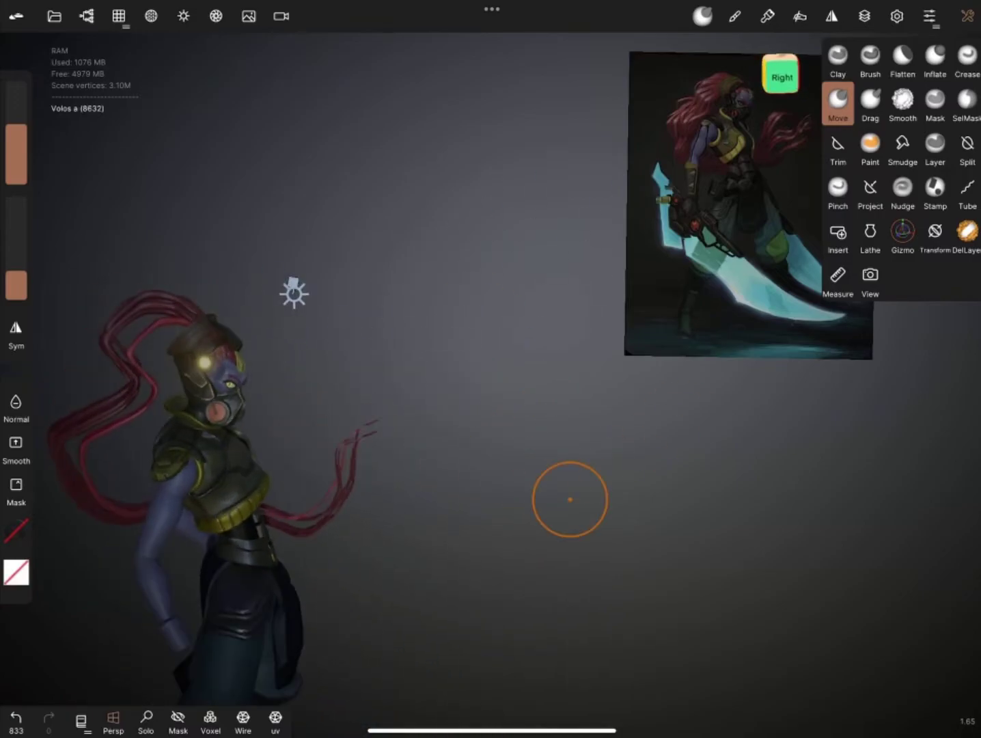
drag(570, 499, 479, 492)
click(903, 236)
mouse_move(547, 478)
mouse_down()
mouse_move(342, 479)
mouse_move(615, 478)
mouse_up()
mouse_move(184, 465)
mouse_down()
mouse_move(252, 486)
mouse_move(226, 528)
mouse_move(449, 525)
mouse_move(178, 474)
mouse_up()
drag(615, 478, 588, 472)
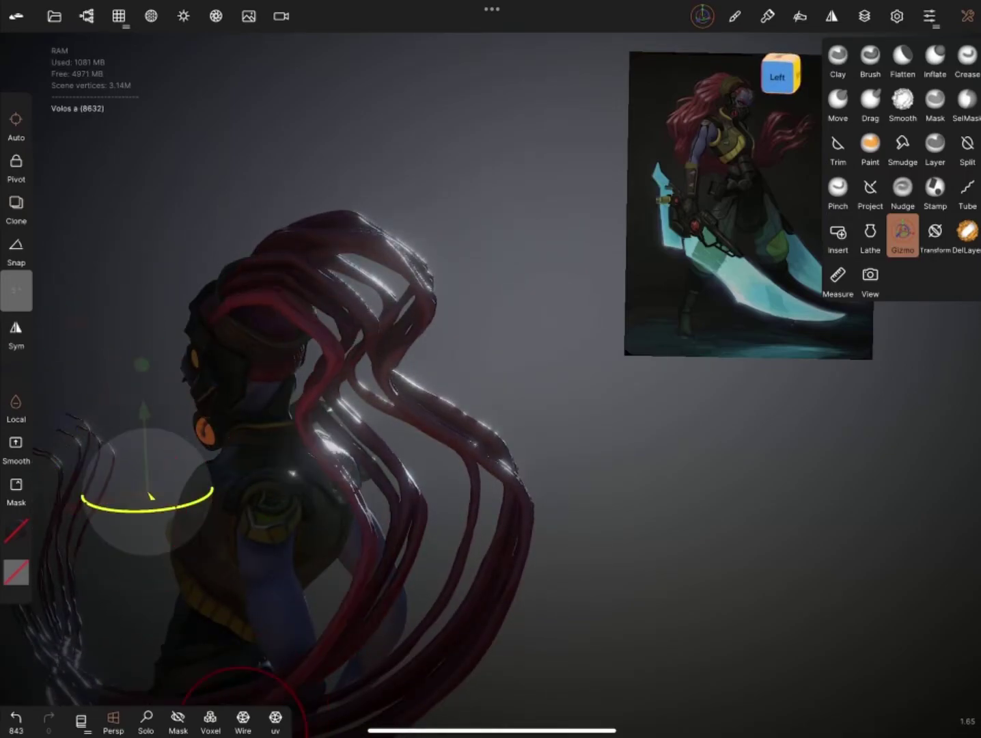
Step: With Clone enabled, place duplicated hair copies beside the head, undoing one misplaced move
click(16, 205)
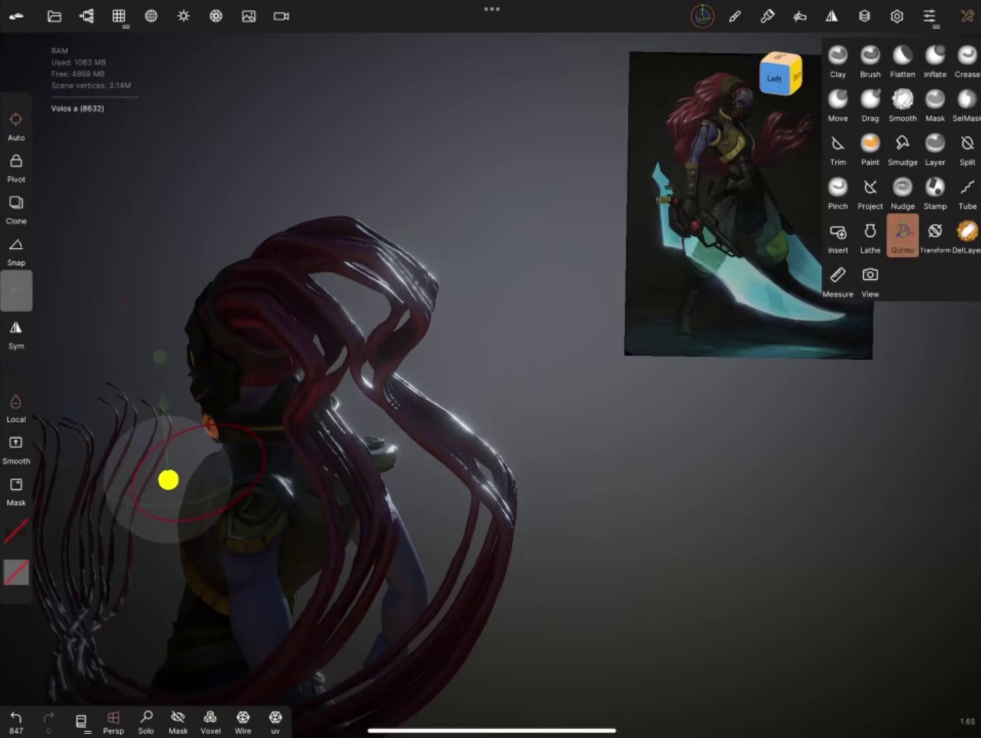
mouse_move(615, 478)
mouse_down()
mouse_move(492, 478)
mouse_move(574, 471)
mouse_up()
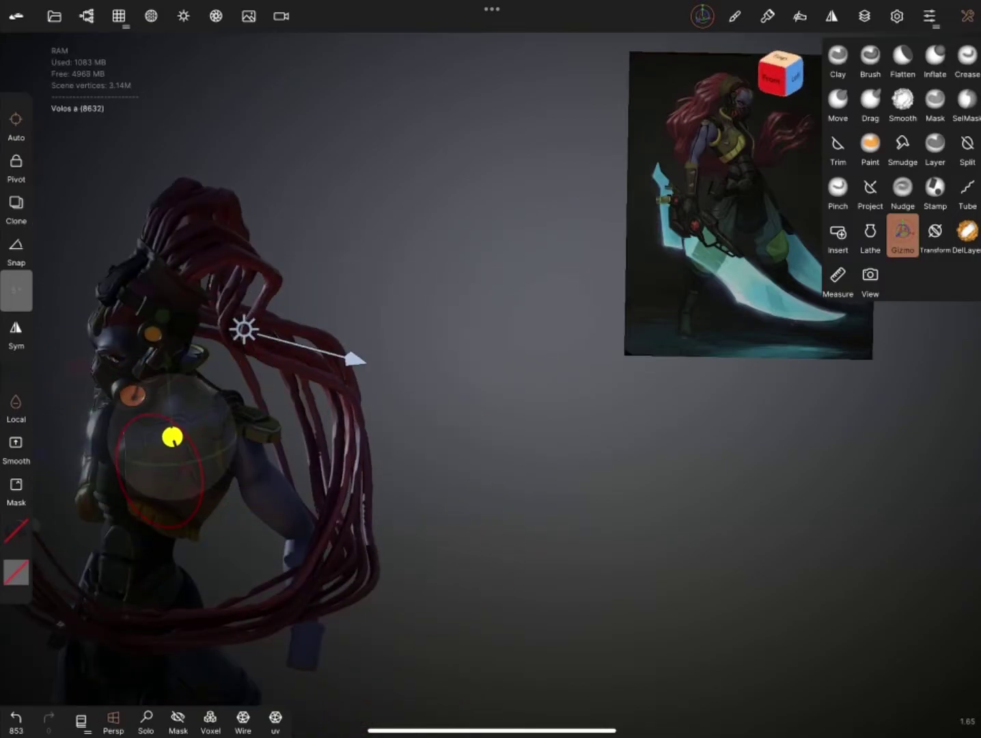
click(794, 76)
mouse_move(170, 533)
mouse_down()
mouse_move(129, 531)
mouse_move(382, 540)
mouse_up()
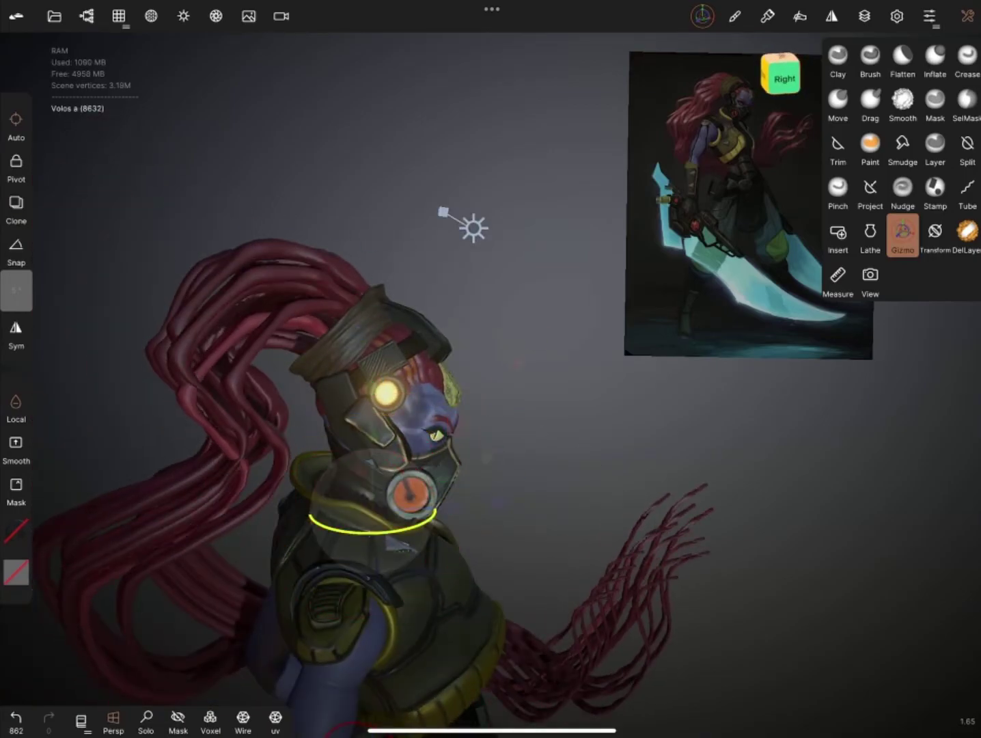
drag(367, 506, 280, 509)
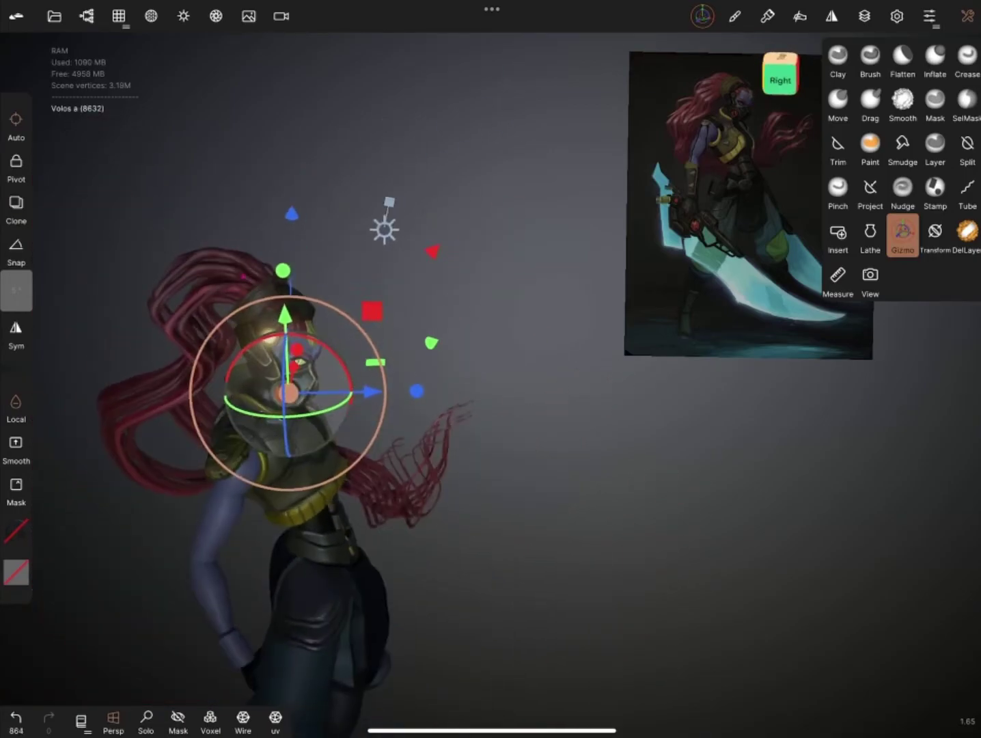
scroll(287, 383, up, 5)
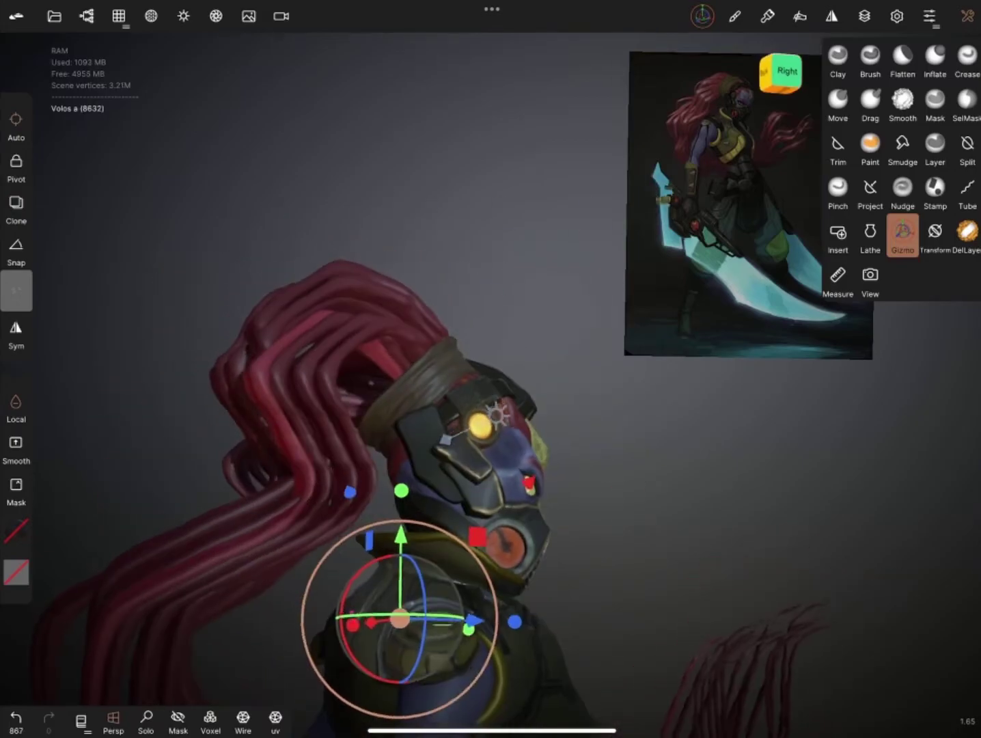
drag(401, 619, 341, 547)
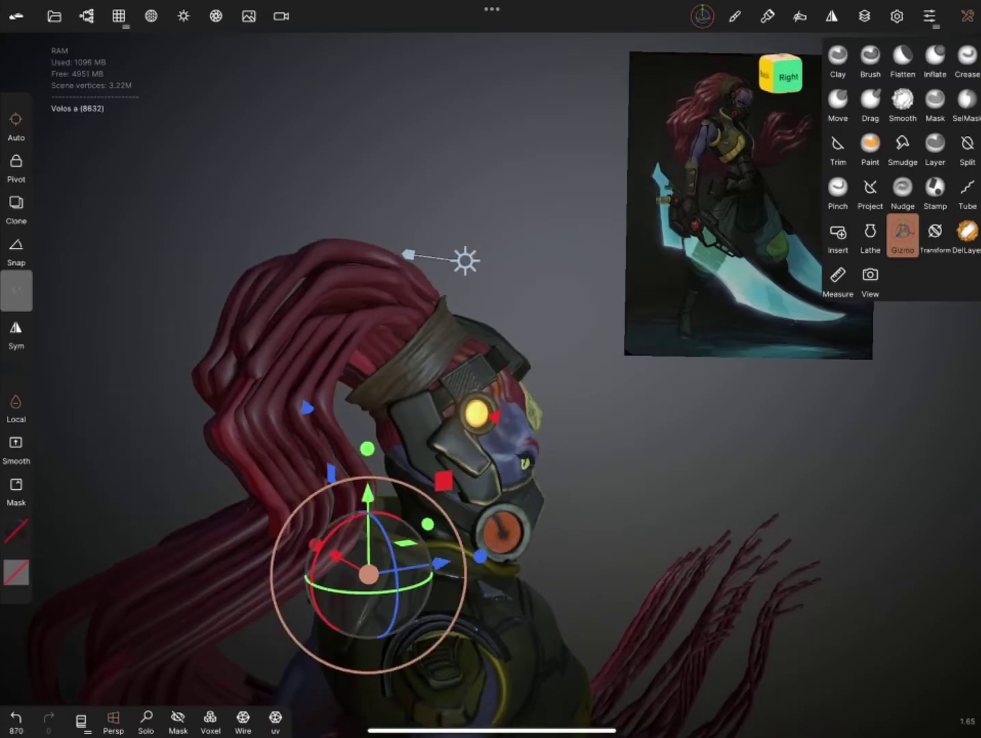
drag(373, 578, 410, 546)
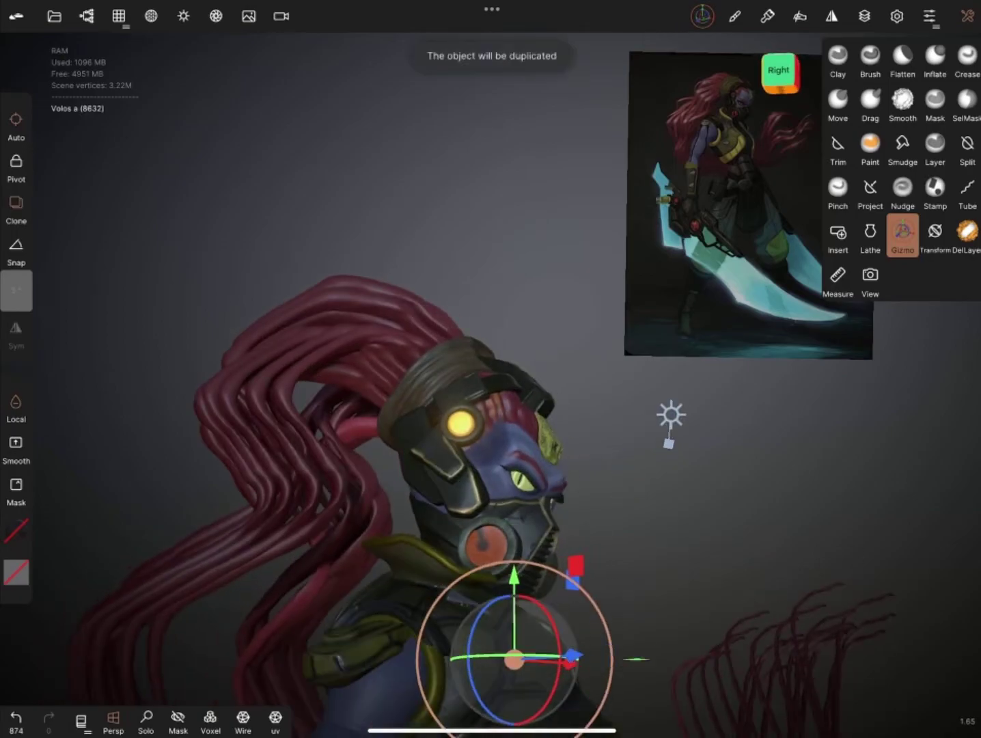
key(ctrl+z)
drag(479, 273, 382, 287)
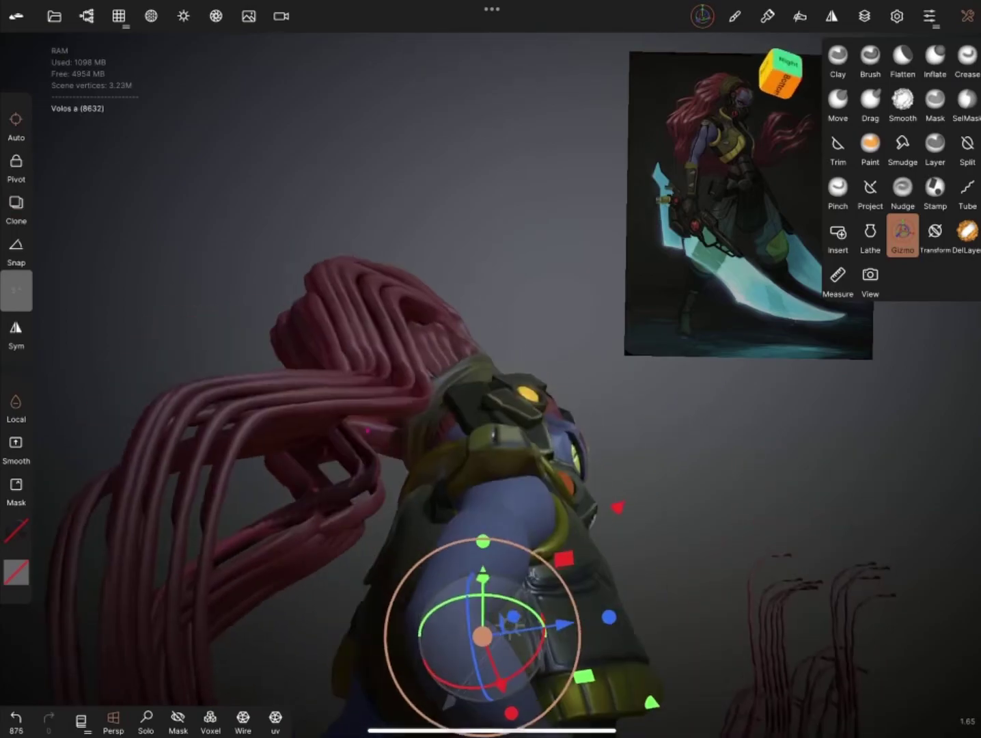
Step: Move several more duplicated hair strands into place around the shoulders
drag(431, 672, 308, 478)
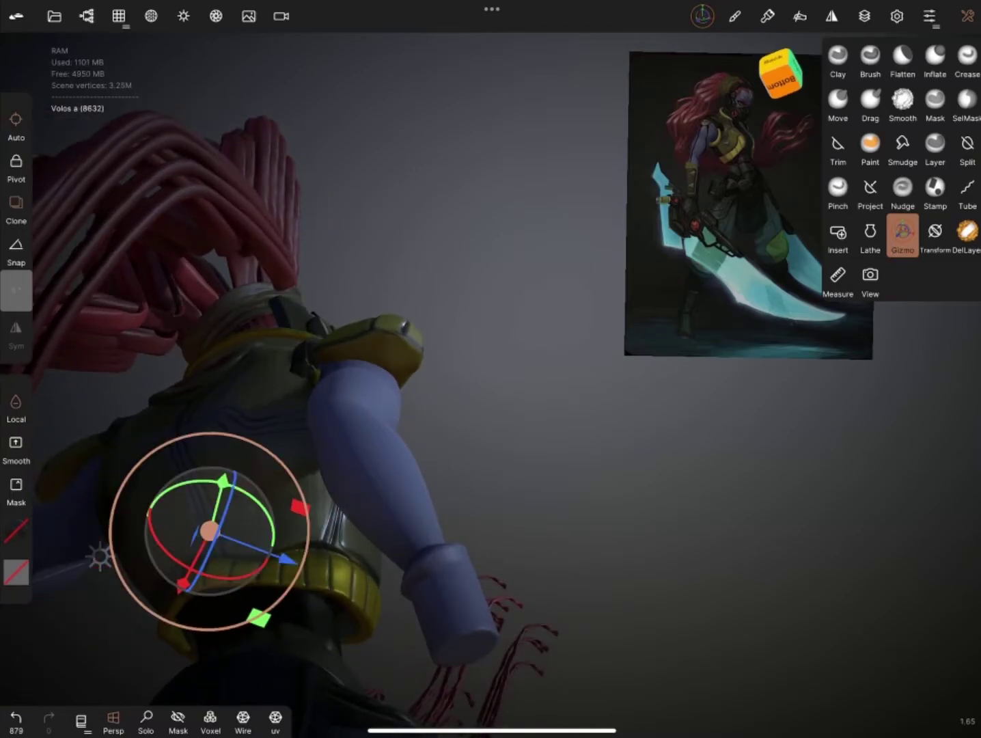
drag(546, 308, 546, 513)
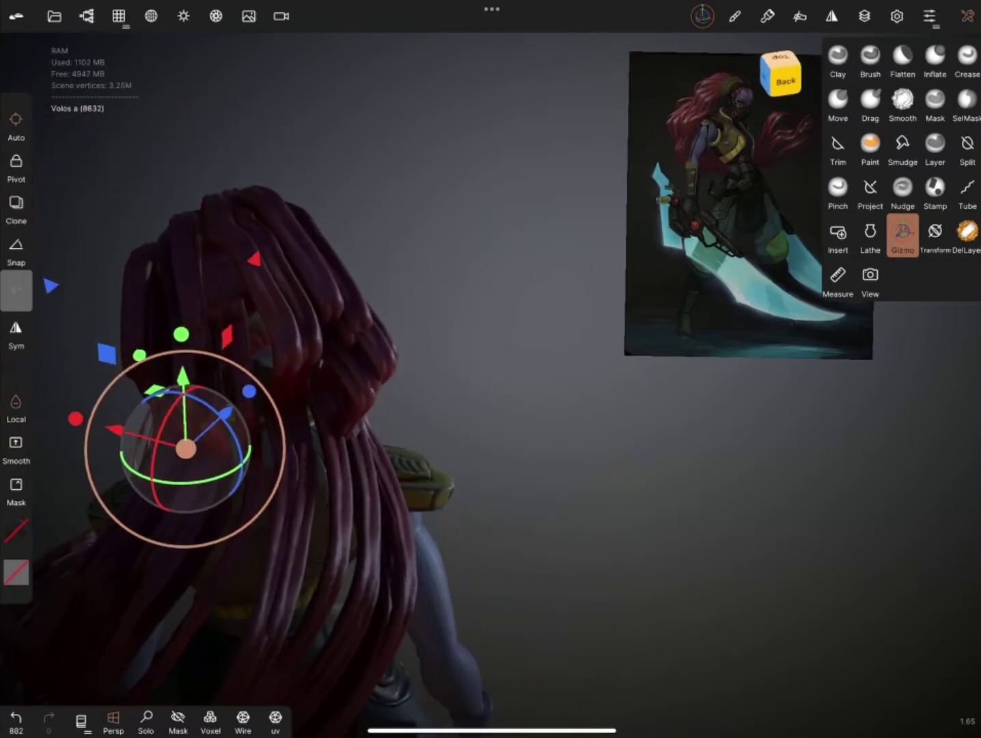
drag(185, 449, 186, 574)
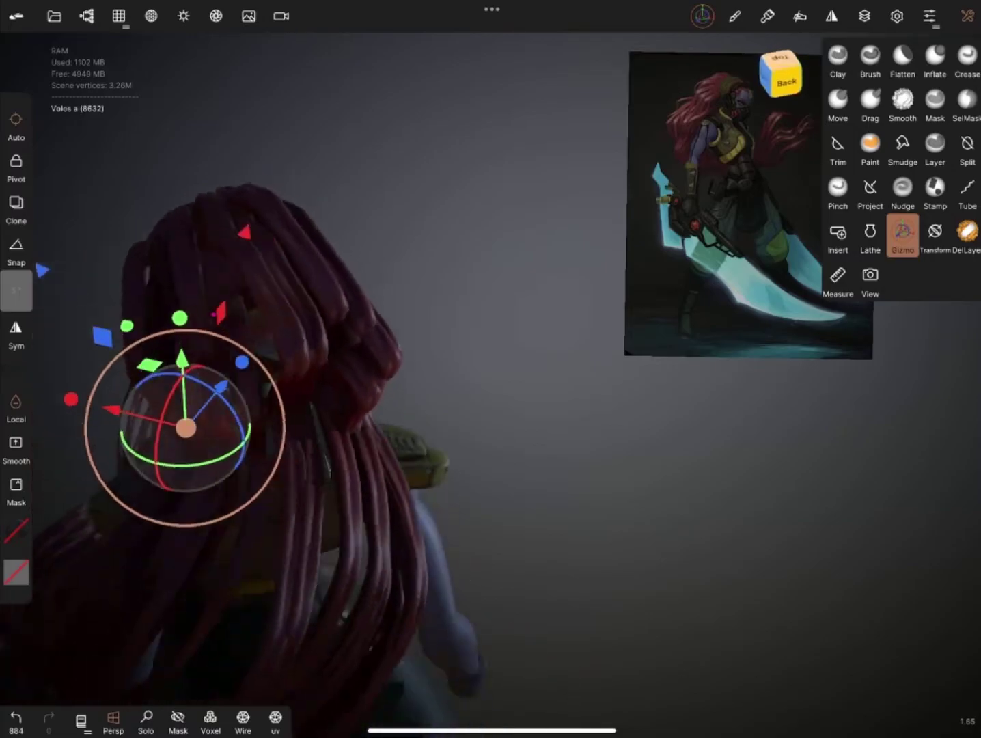
mouse_move(185, 426)
mouse_down()
mouse_move(214, 441)
mouse_move(188, 444)
mouse_up()
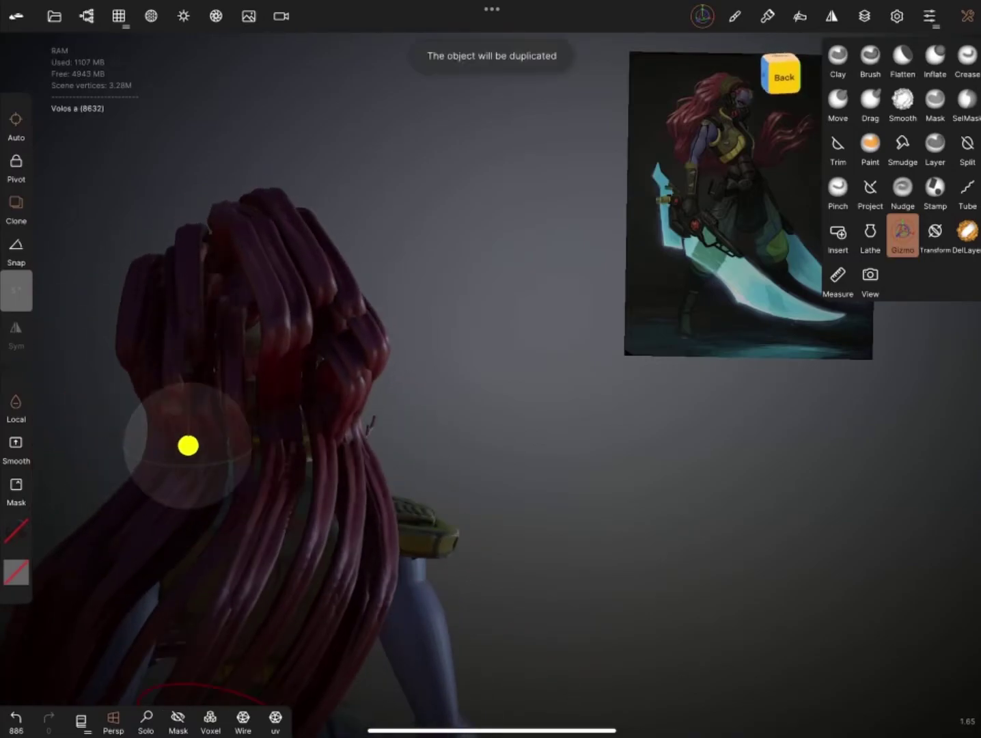
mouse_move(255, 430)
mouse_down()
mouse_move(190, 466)
mouse_move(189, 423)
mouse_move(167, 436)
mouse_move(193, 417)
mouse_move(208, 464)
mouse_up()
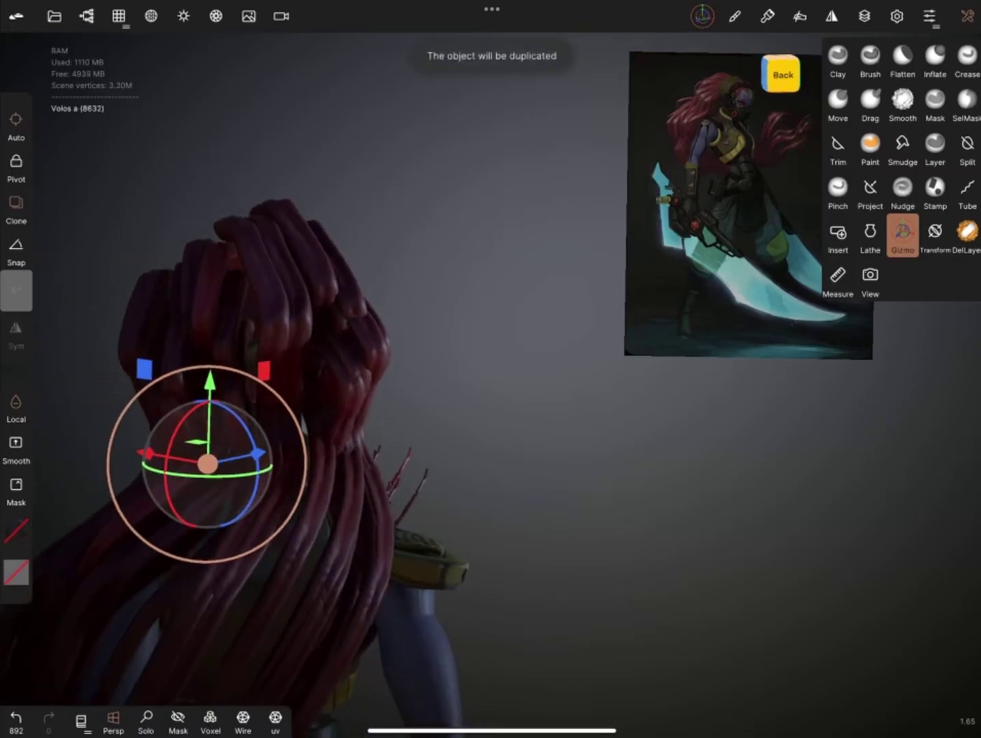
drag(228, 511, 232, 479)
drag(479, 410, 520, 410)
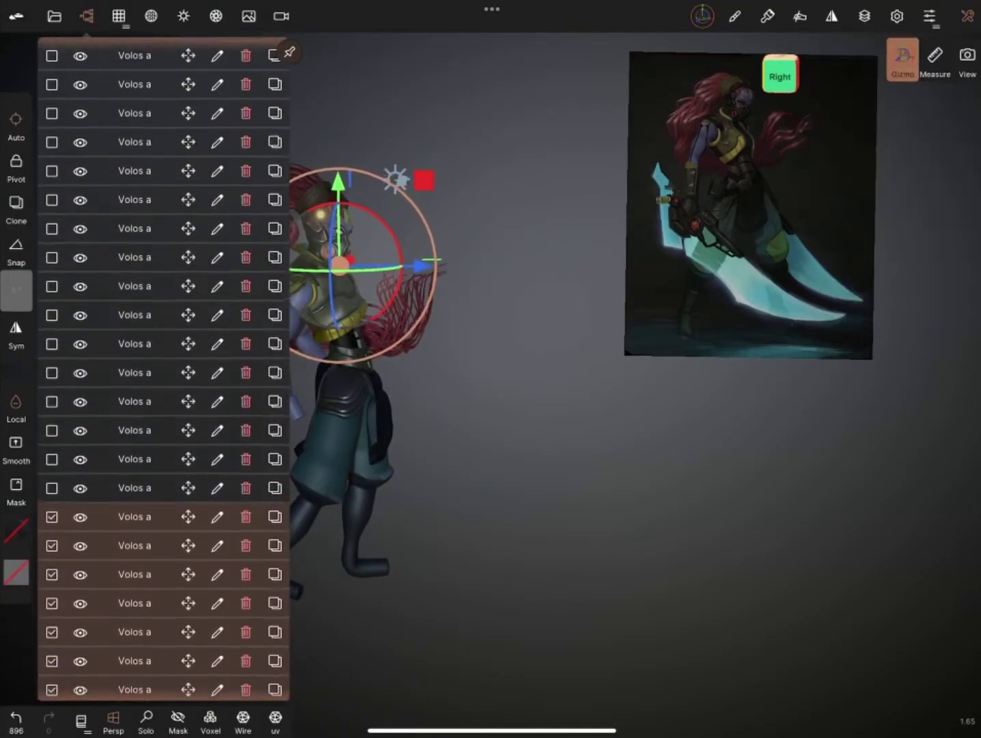
Step: Scroll through the scene object list, reshape the lower legs, then switch to Flatten
scroll(164, 369, up, 10)
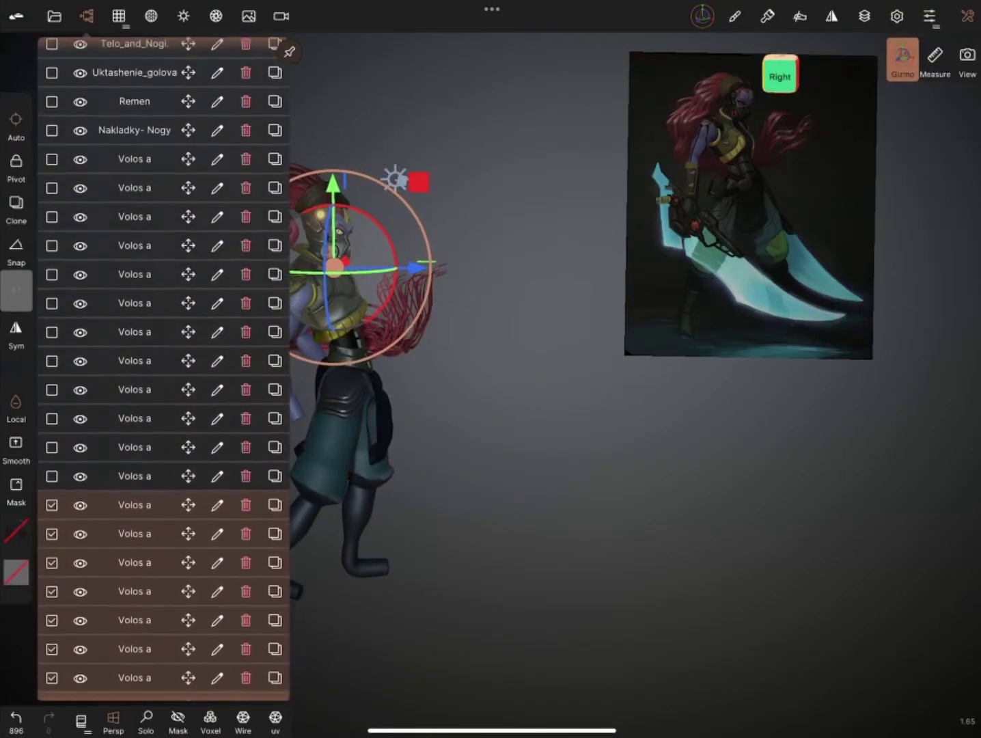
drag(51, 499, 52, 157)
scroll(164, 368, down, 15)
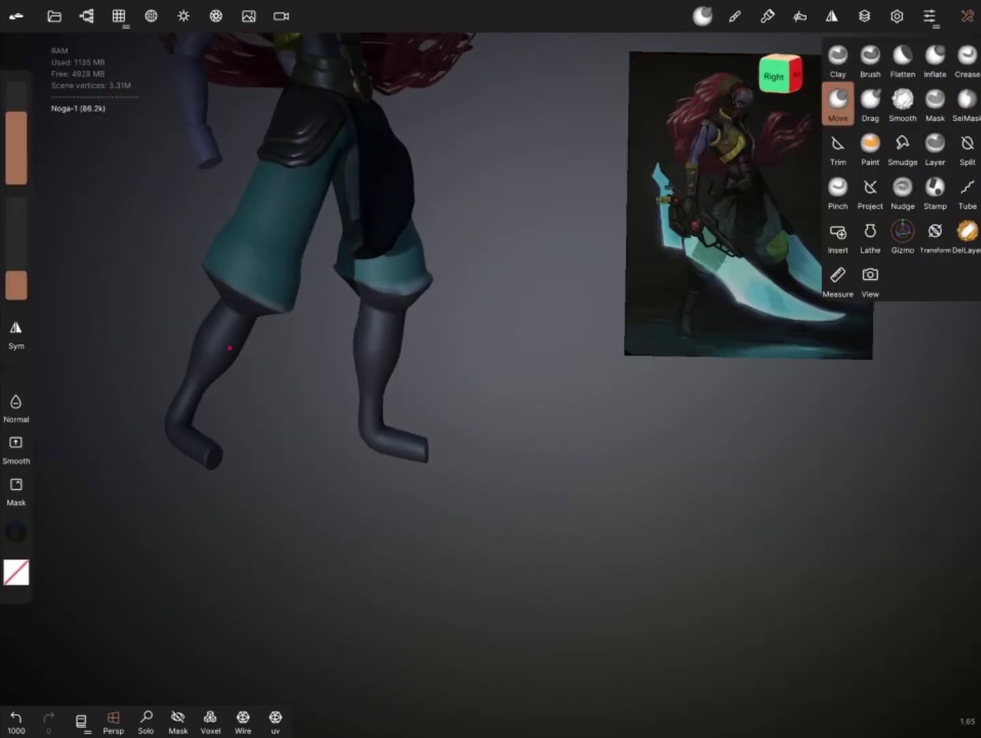
click(903, 58)
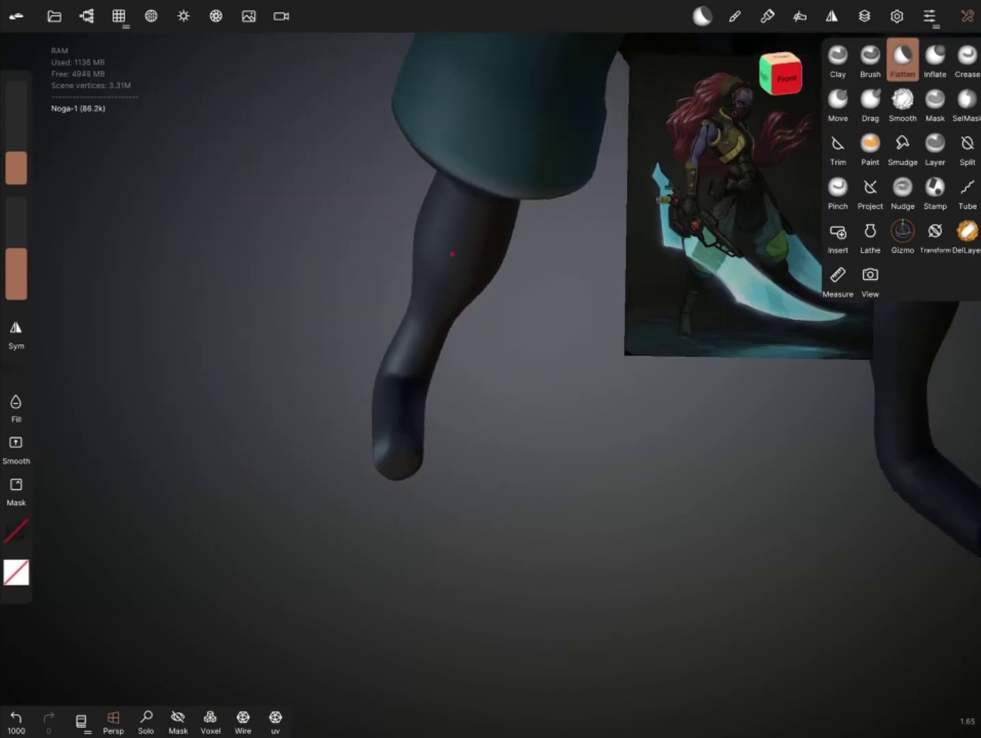
Step: Refine the foot shape by alternating the Clay and Flatten brushes
drag(411, 499, 433, 490)
click(838, 59)
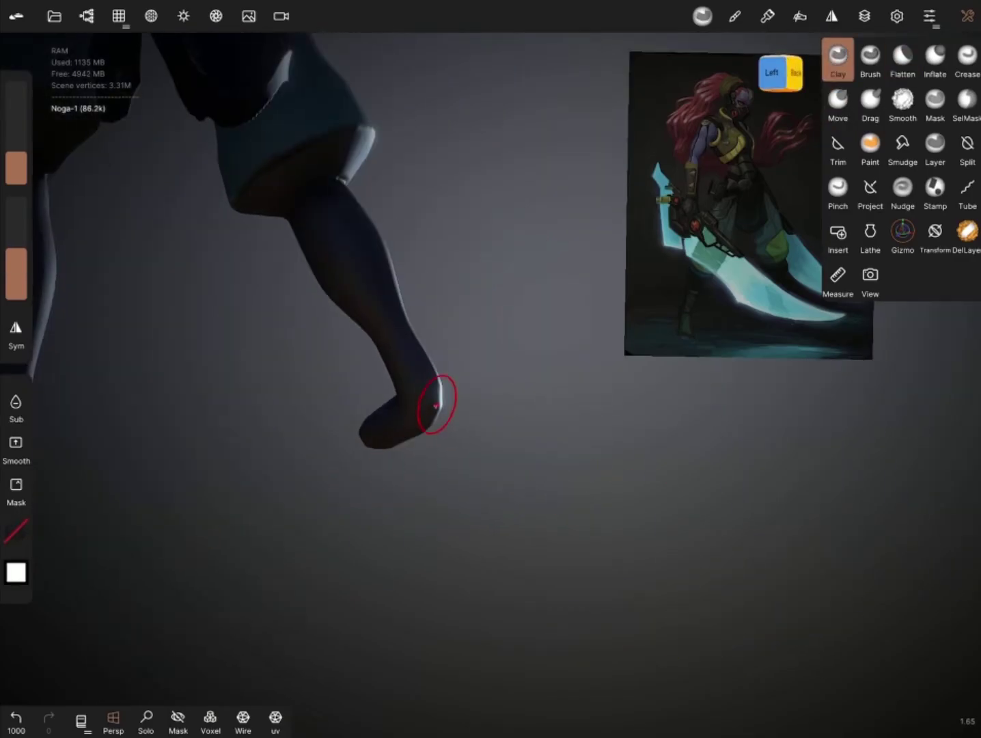
drag(436, 405, 614, 397)
click(903, 58)
mouse_move(599, 332)
mouse_down()
mouse_move(366, 362)
mouse_move(340, 236)
mouse_move(368, 406)
mouse_move(507, 339)
mouse_move(479, 369)
mouse_move(506, 396)
mouse_move(353, 506)
mouse_move(300, 377)
mouse_up()
click(838, 58)
Step: Toggle Telo_and_Nogi's visibility in the scene list and select it
click(86, 16)
scroll(164, 137, up, 3)
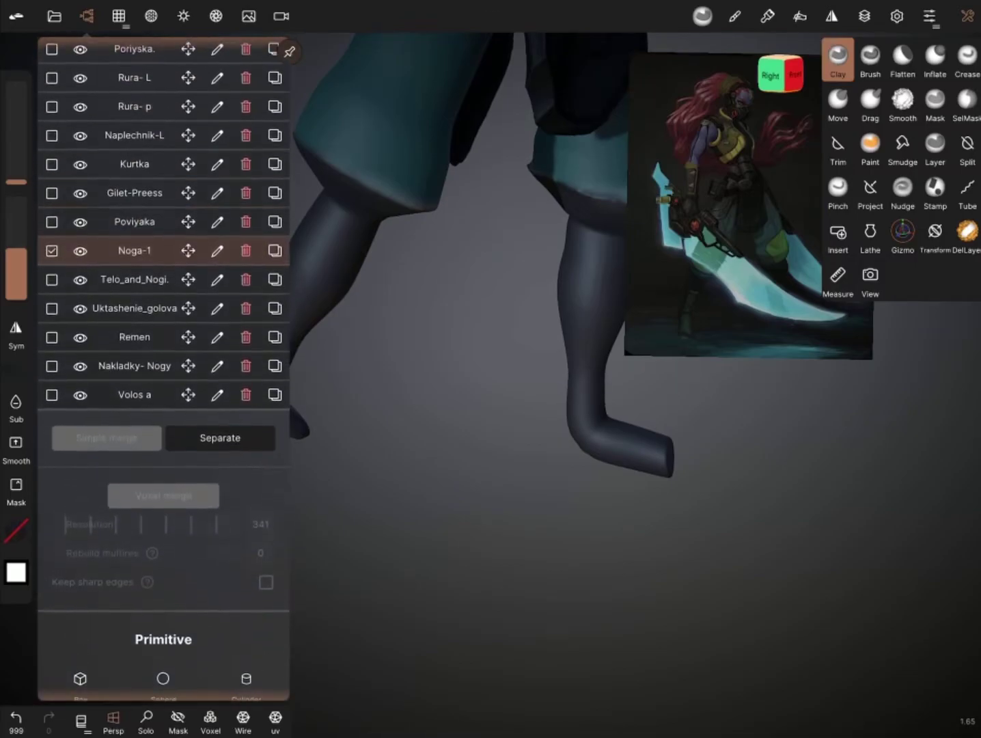
click(86, 16)
drag(382, 342, 472, 429)
click(86, 15)
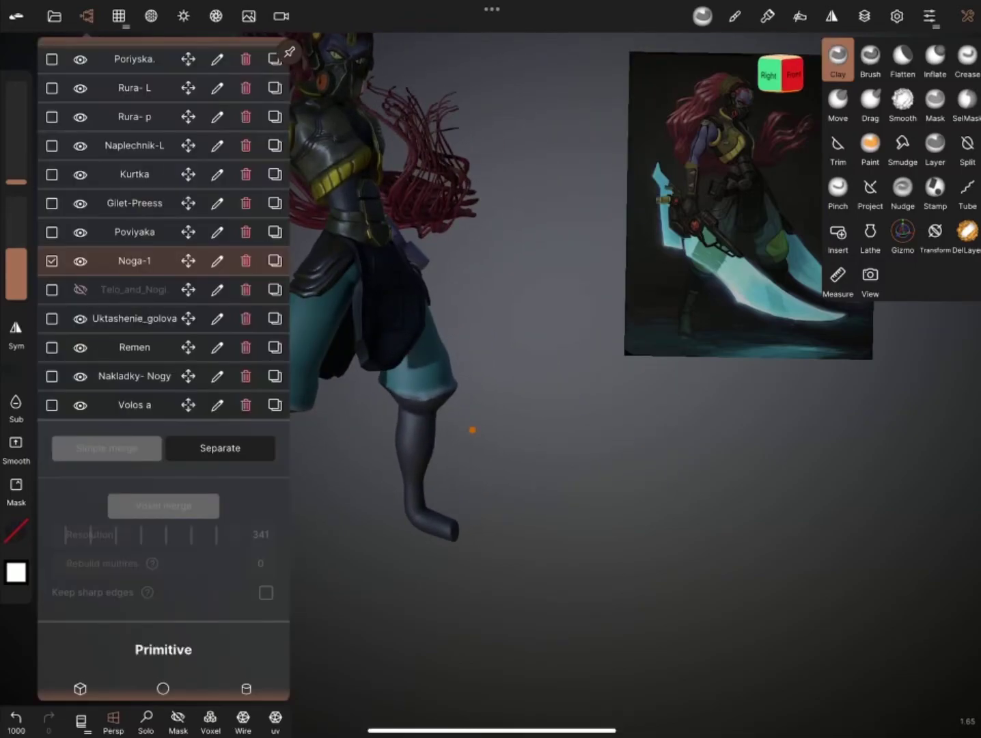
click(134, 287)
click(86, 16)
click(903, 233)
click(86, 15)
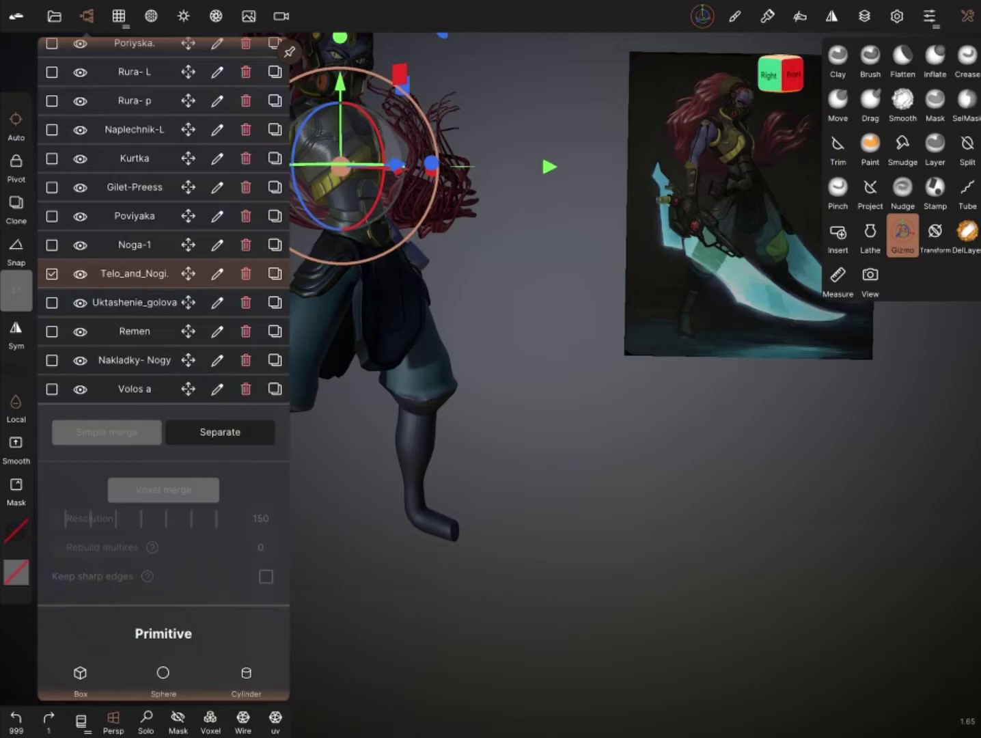
Step: Rename Telo_and_Nogi to Bhoniy-Telo and Noga-1 to Nogi-i-telo
click(134, 244)
click(86, 16)
key(BackSpace)
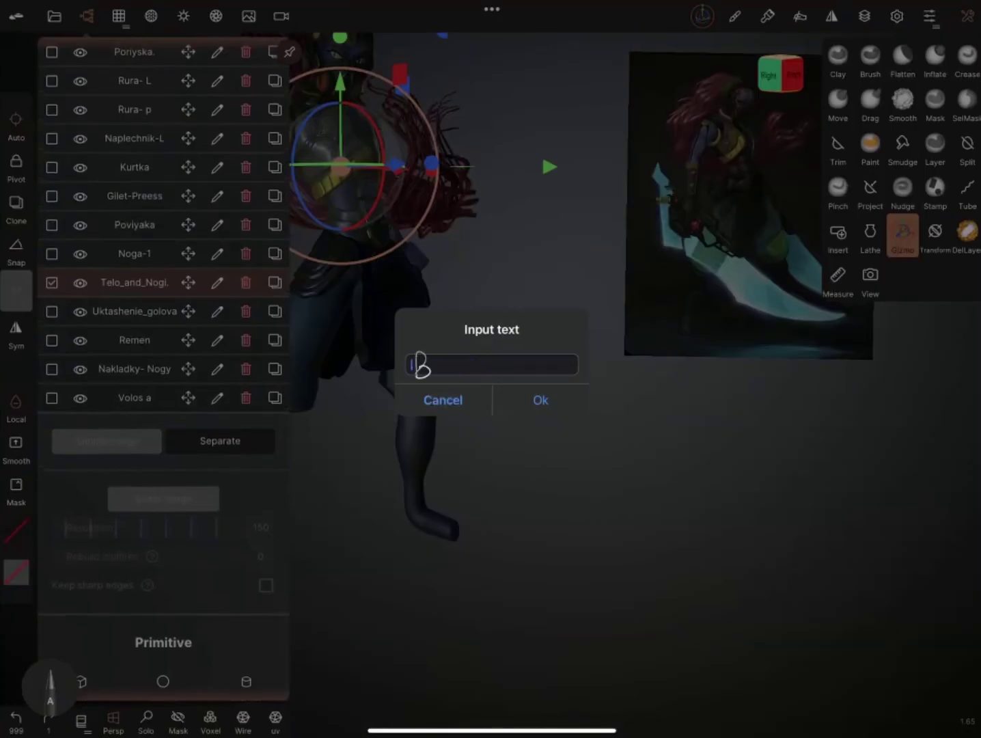
text(Bhoniy-Telo)
click(540, 400)
click(134, 254)
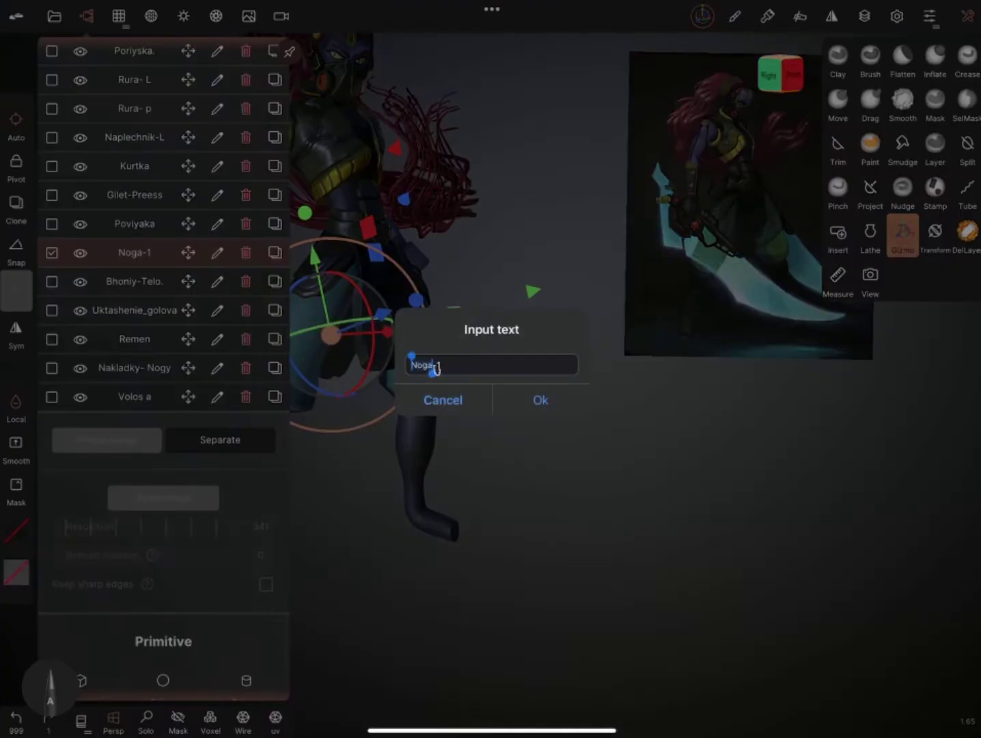
text(telo)
click(541, 399)
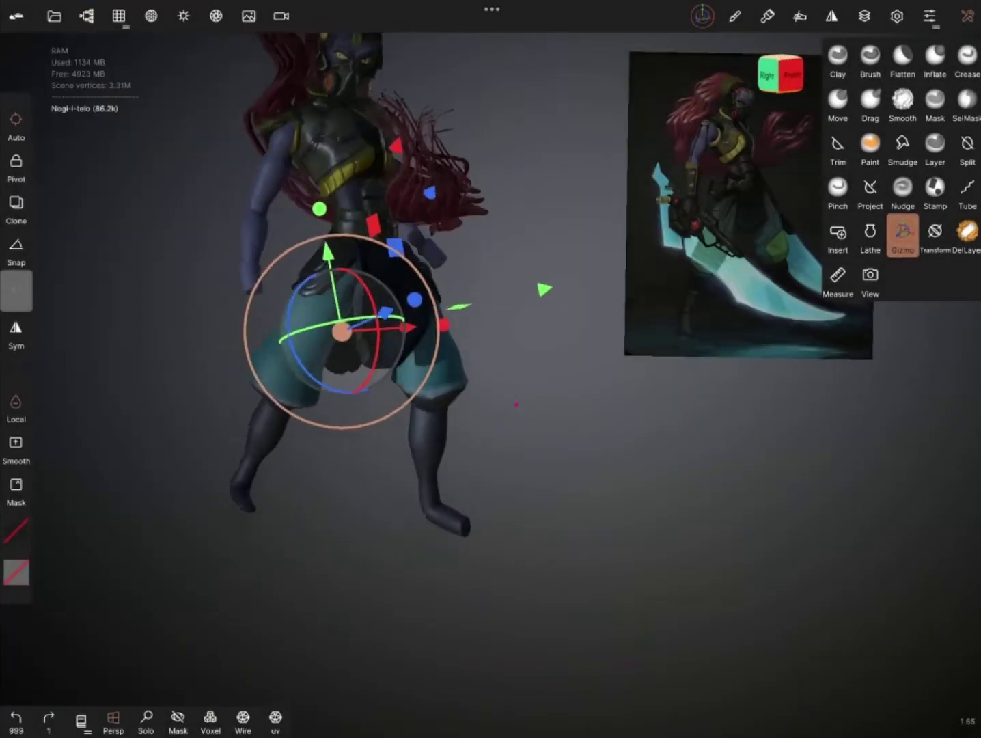
drag(547, 478, 479, 478)
Step: Crease seam lines into the teal trousers from the back and left side
click(86, 15)
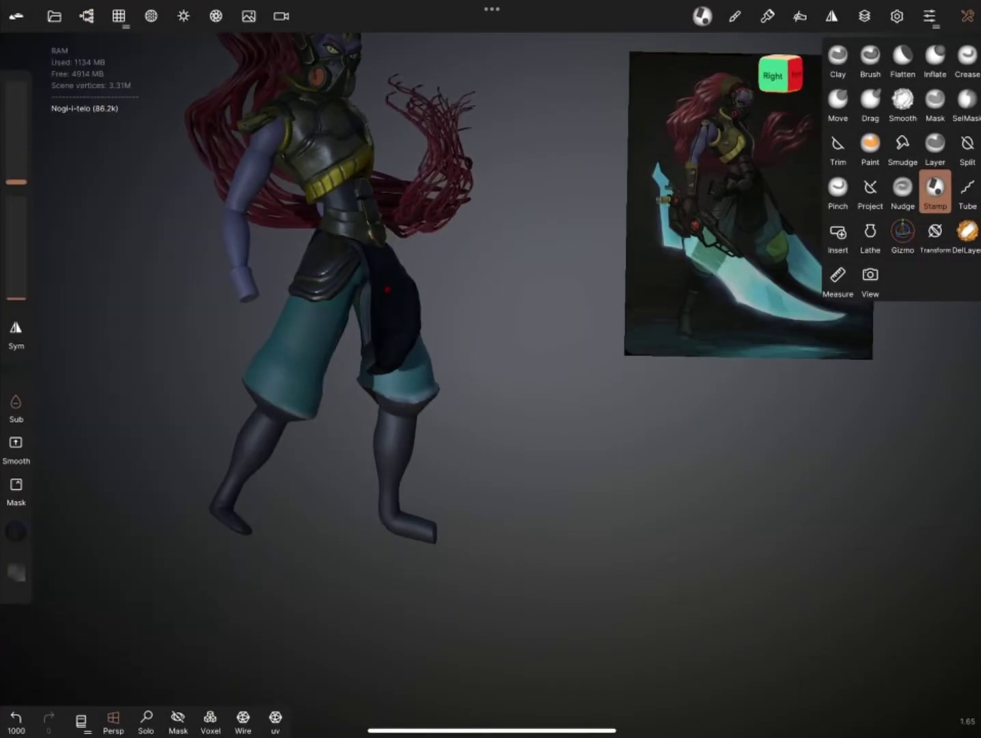
drag(478, 410, 273, 409)
drag(196, 461, 522, 449)
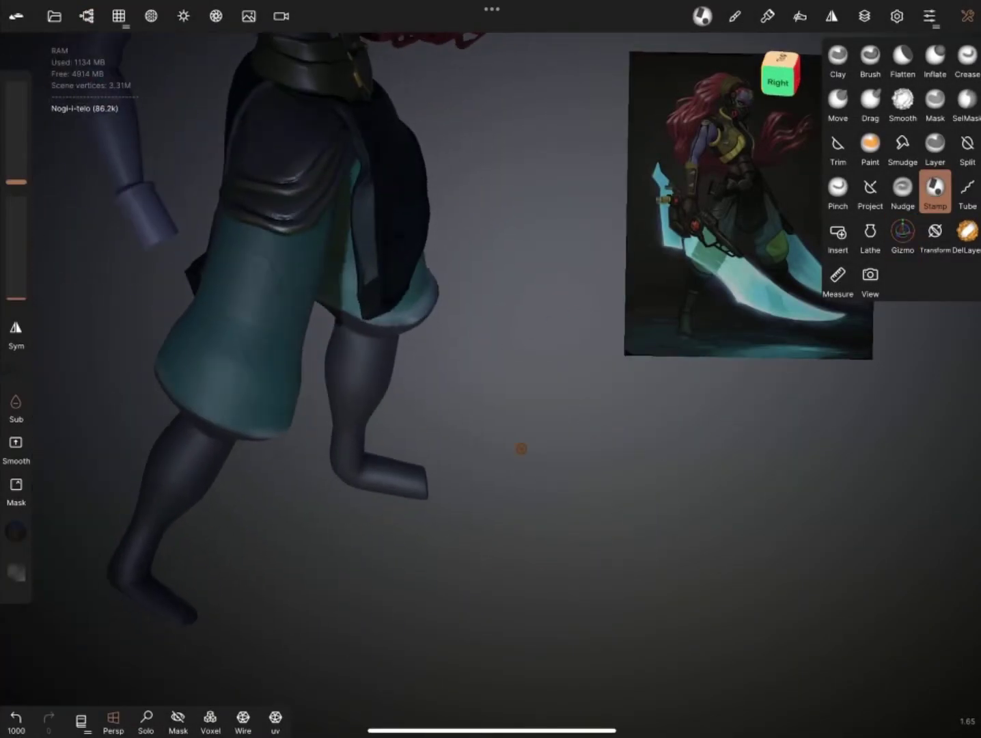
scroll(521, 449, up, 2)
mouse_move(251, 346)
mouse_down()
mouse_move(370, 451)
mouse_move(342, 396)
mouse_up()
scroll(531, 501, up, 3)
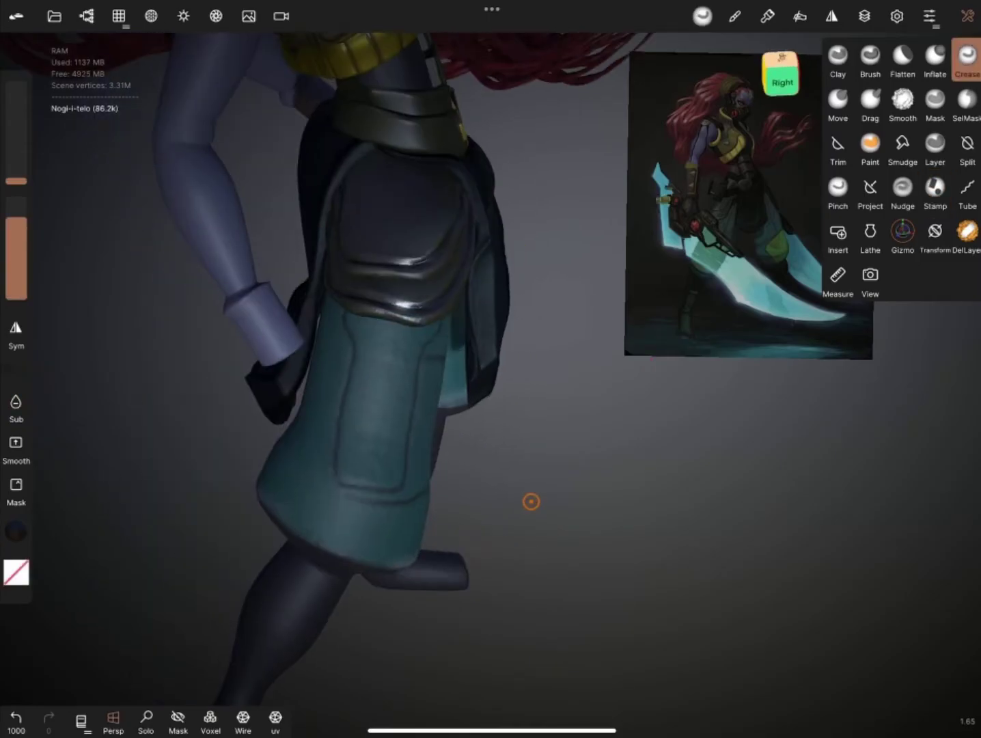
mouse_move(341, 494)
mouse_down()
mouse_move(365, 344)
mouse_move(484, 123)
mouse_move(410, 516)
mouse_up()
drag(390, 233, 352, 324)
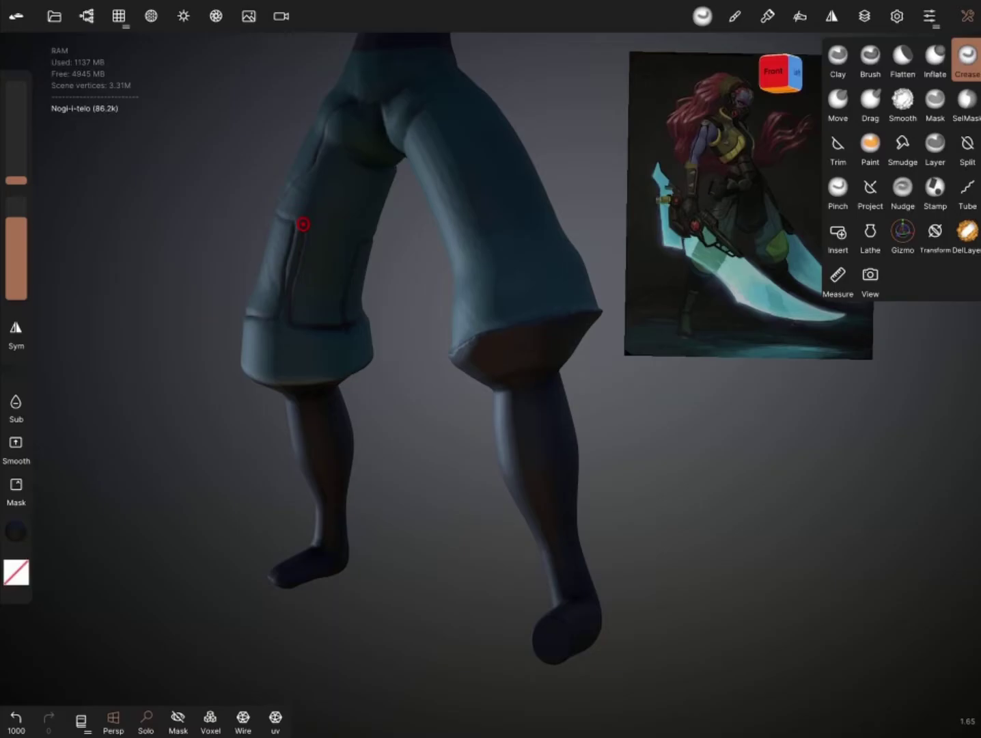
Step: Continue creasing seams and pocket outlines around the right side and front of the legs
mouse_move(304, 224)
mouse_down()
mouse_move(525, 352)
mouse_move(760, 385)
mouse_up()
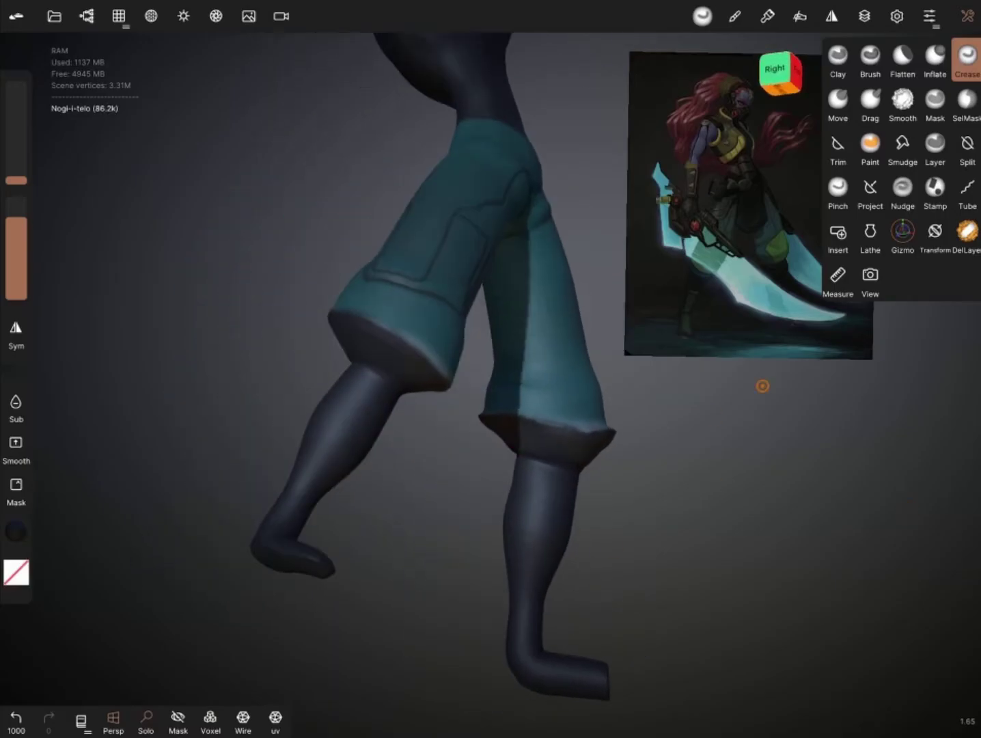
drag(342, 382, 614, 383)
mouse_move(551, 419)
mouse_down()
mouse_move(695, 444)
mouse_move(453, 311)
mouse_move(474, 226)
mouse_move(470, 504)
mouse_up()
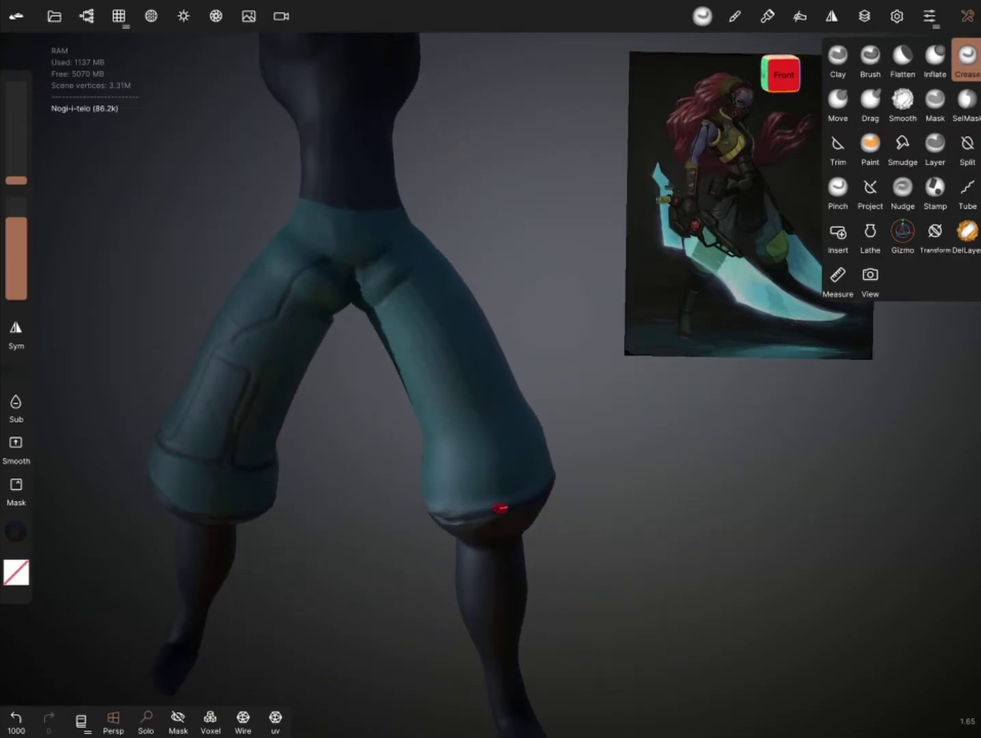
mouse_move(615, 540)
mouse_down()
mouse_move(379, 545)
mouse_move(416, 478)
mouse_move(449, 377)
mouse_move(397, 271)
mouse_up()
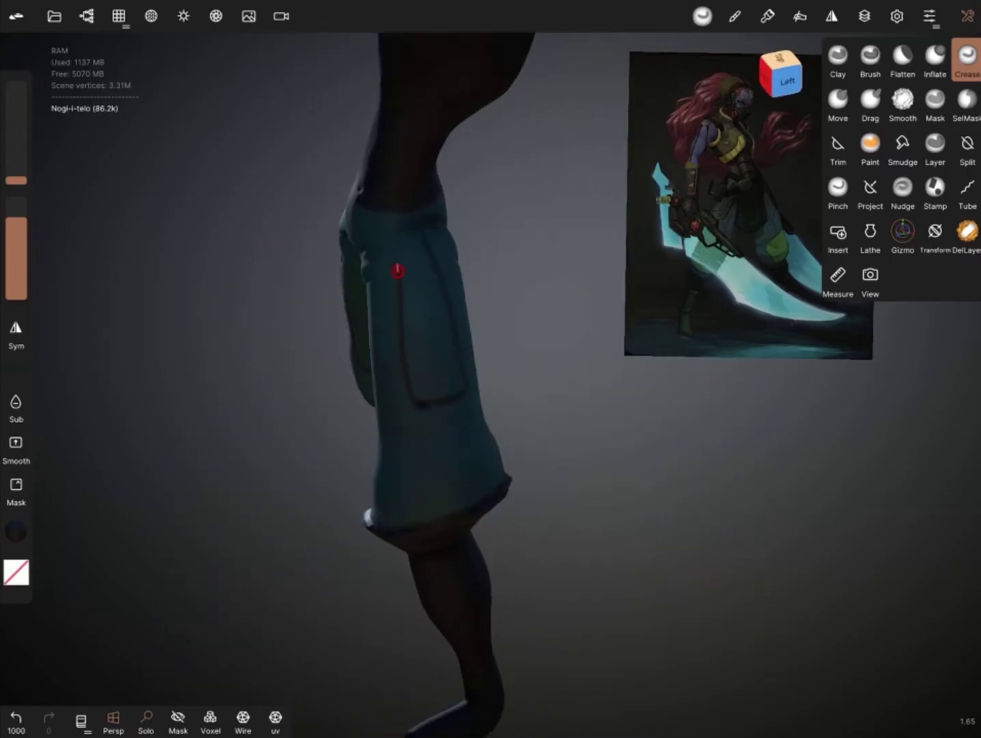
mouse_move(393, 362)
mouse_down()
mouse_move(460, 386)
mouse_move(558, 354)
mouse_move(533, 397)
mouse_move(500, 422)
mouse_move(479, 505)
mouse_move(534, 313)
mouse_move(540, 442)
mouse_move(707, 559)
mouse_move(211, 477)
mouse_move(461, 470)
mouse_up()
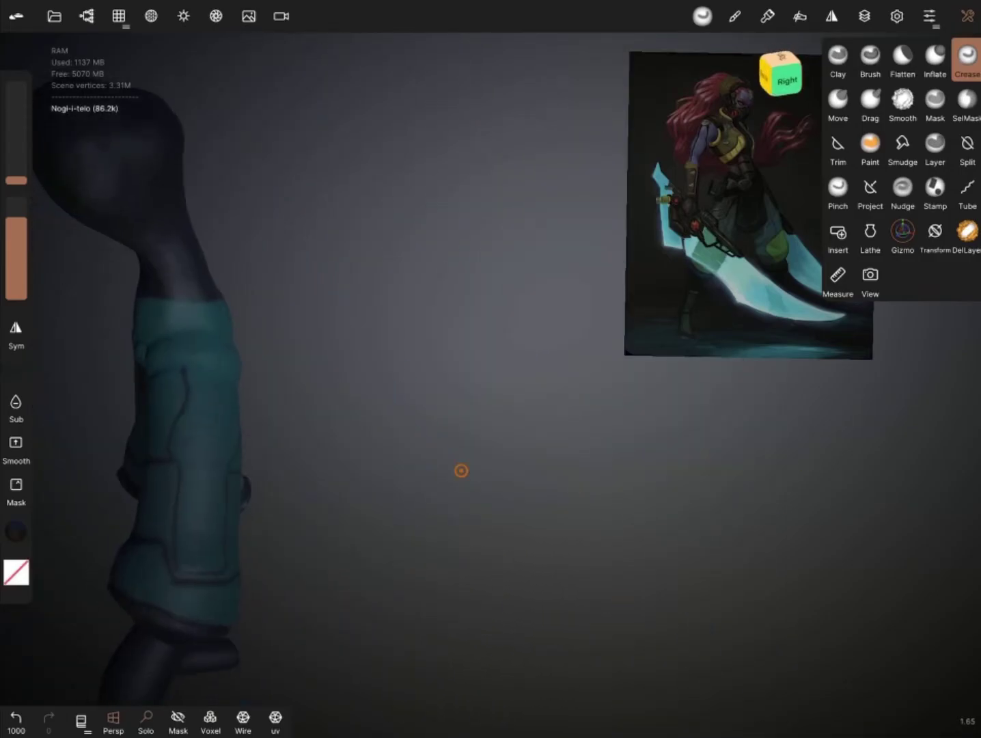
mouse_move(224, 570)
mouse_down()
mouse_move(105, 358)
mouse_move(533, 473)
mouse_move(492, 505)
mouse_move(510, 541)
mouse_up()
Step: Set up the Paint brush with the X stamp alpha, try it on the thigh, then undo
click(870, 143)
mouse_move(478, 410)
mouse_down()
mouse_move(519, 479)
mouse_move(564, 467)
mouse_up()
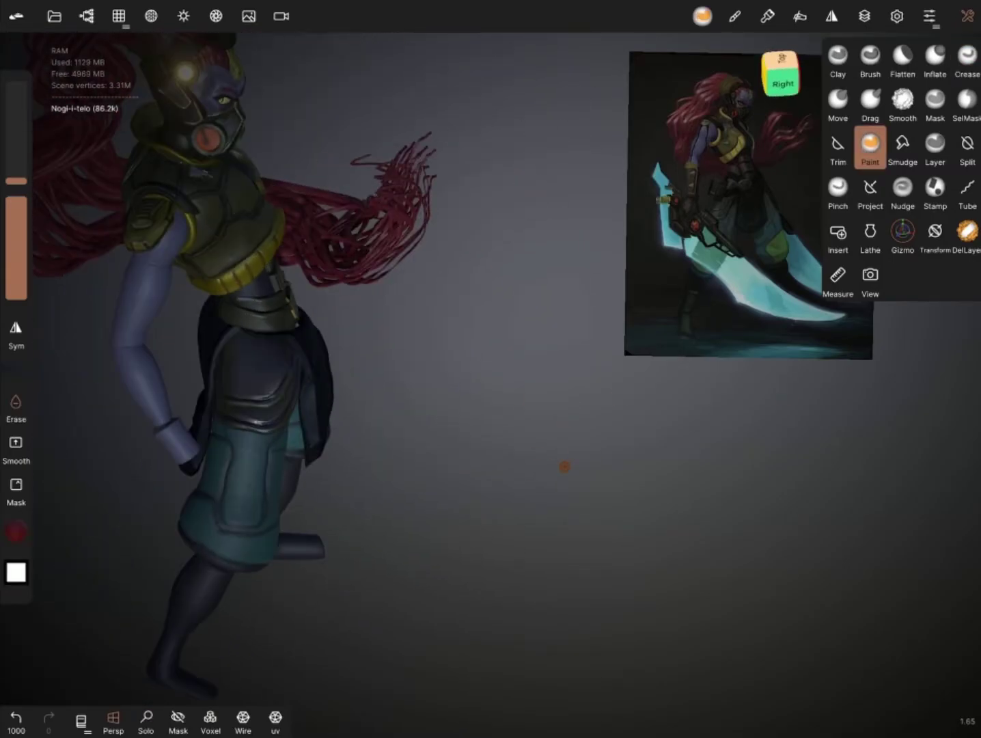
click(16, 572)
scroll(157, 571, down, 2)
click(252, 566)
drag(410, 444, 274, 352)
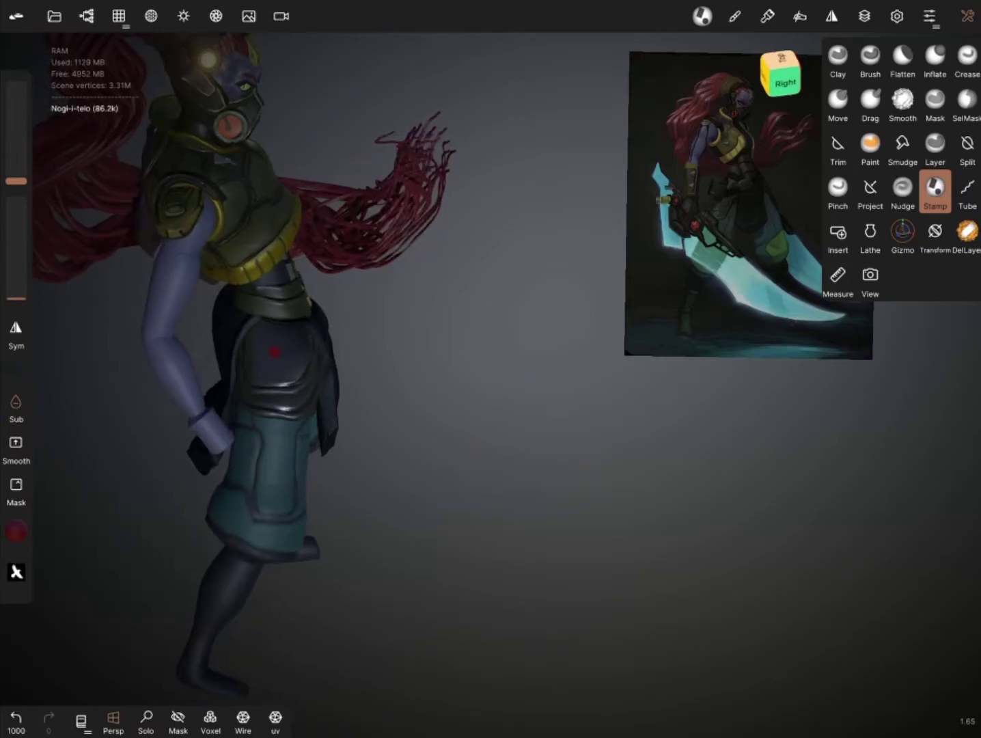
key(ctrl+z)
Step: Stamp a red X onto the thigh and orbit back to a full front view
mouse_move(449, 440)
mouse_down()
mouse_move(304, 302)
mouse_move(460, 408)
mouse_move(234, 317)
mouse_up()
drag(410, 444, 479, 410)
drag(262, 345, 281, 355)
mouse_move(410, 444)
mouse_down()
mouse_move(308, 410)
mouse_move(410, 376)
mouse_move(308, 410)
mouse_move(478, 410)
mouse_move(410, 424)
mouse_move(478, 383)
mouse_up()
Step: Reshape the calves with the Inflate, Flatten and Clay brushes, viewing from the side
click(935, 58)
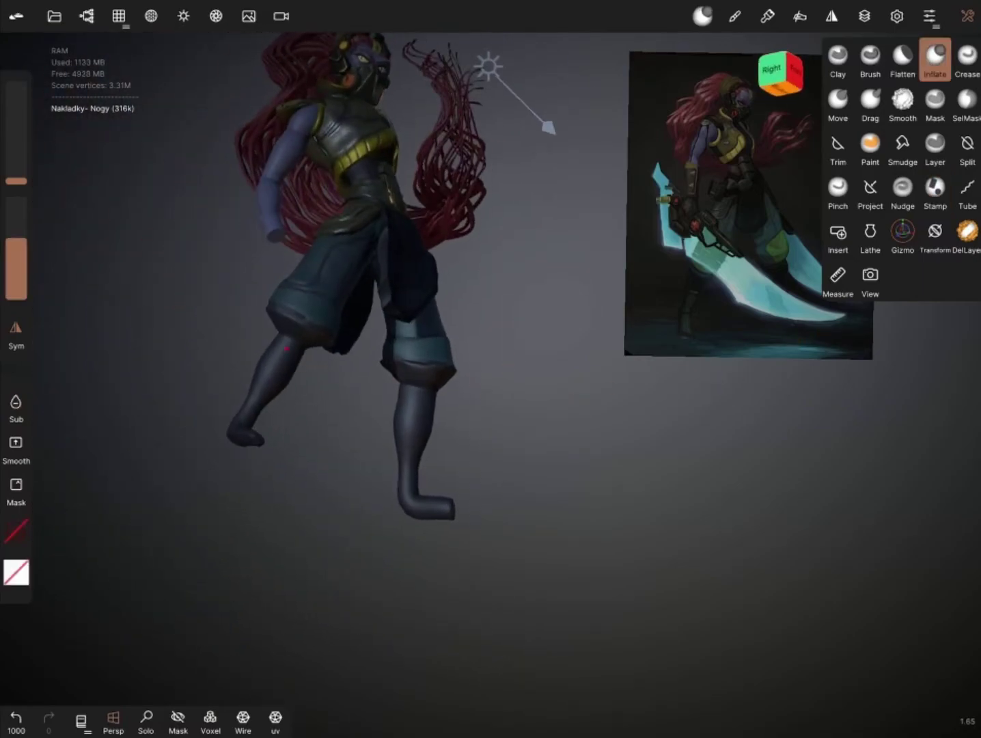
mouse_move(410, 376)
mouse_down()
mouse_move(254, 325)
mouse_move(287, 341)
mouse_move(276, 332)
mouse_move(254, 363)
mouse_move(352, 412)
mouse_up()
click(902, 58)
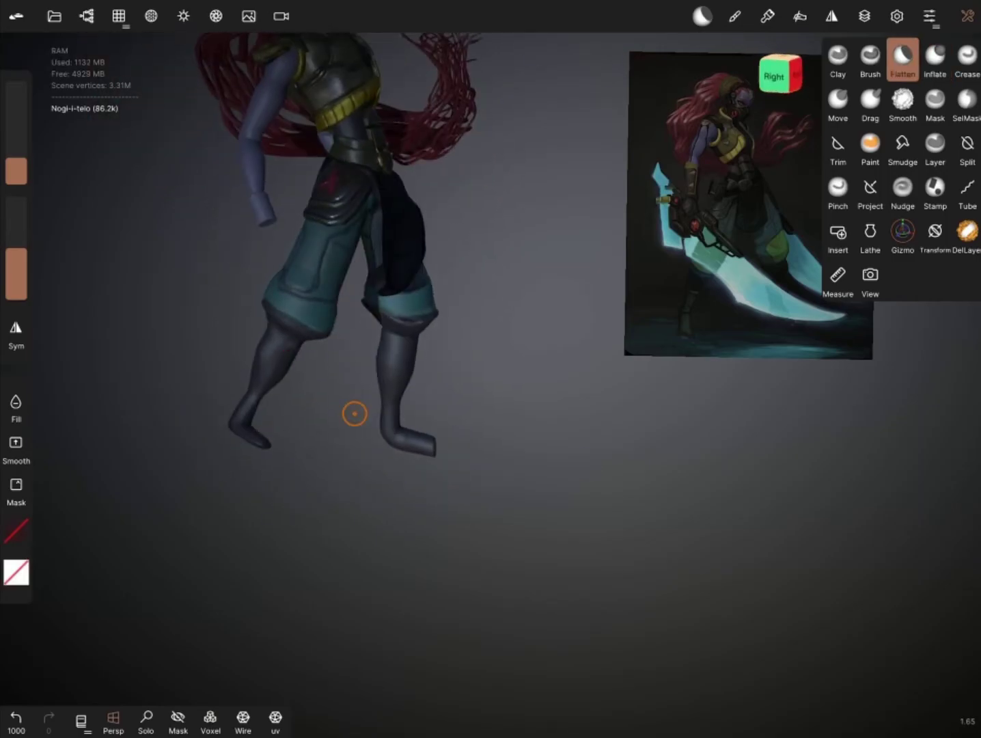
click(838, 58)
mouse_move(307, 383)
mouse_down()
mouse_move(230, 420)
mouse_move(286, 349)
mouse_move(271, 342)
mouse_move(307, 427)
mouse_move(177, 494)
mouse_move(601, 359)
mouse_move(478, 356)
mouse_up()
Step: Pick the selection-mask tool and orbit around the figure's right side, back and left
click(967, 99)
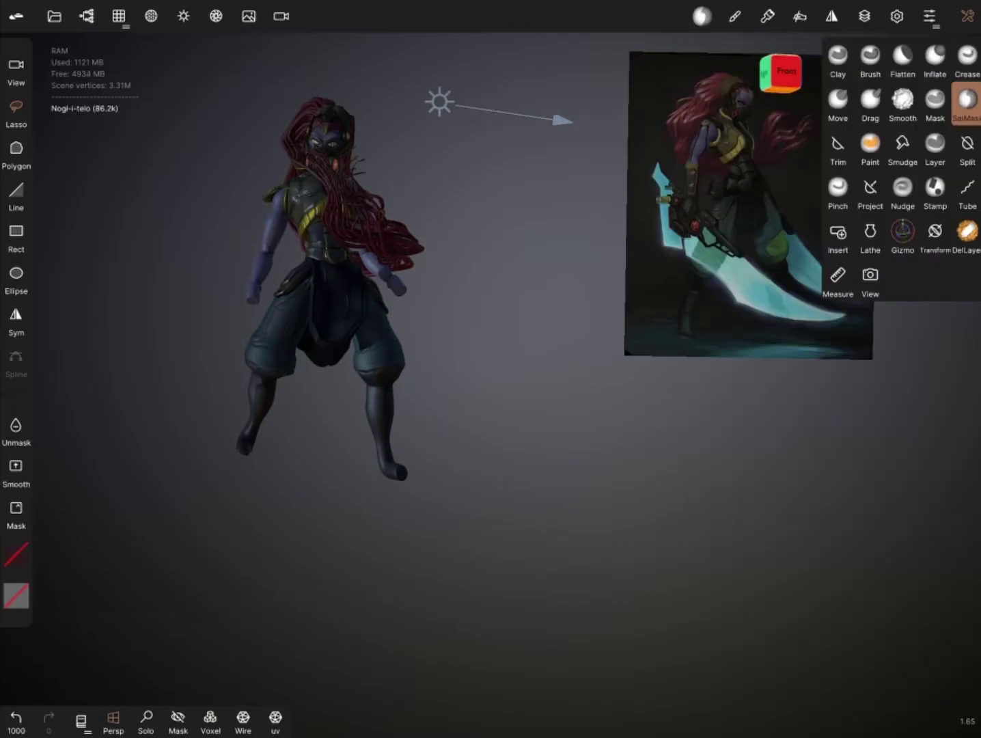
drag(251, 403, 239, 406)
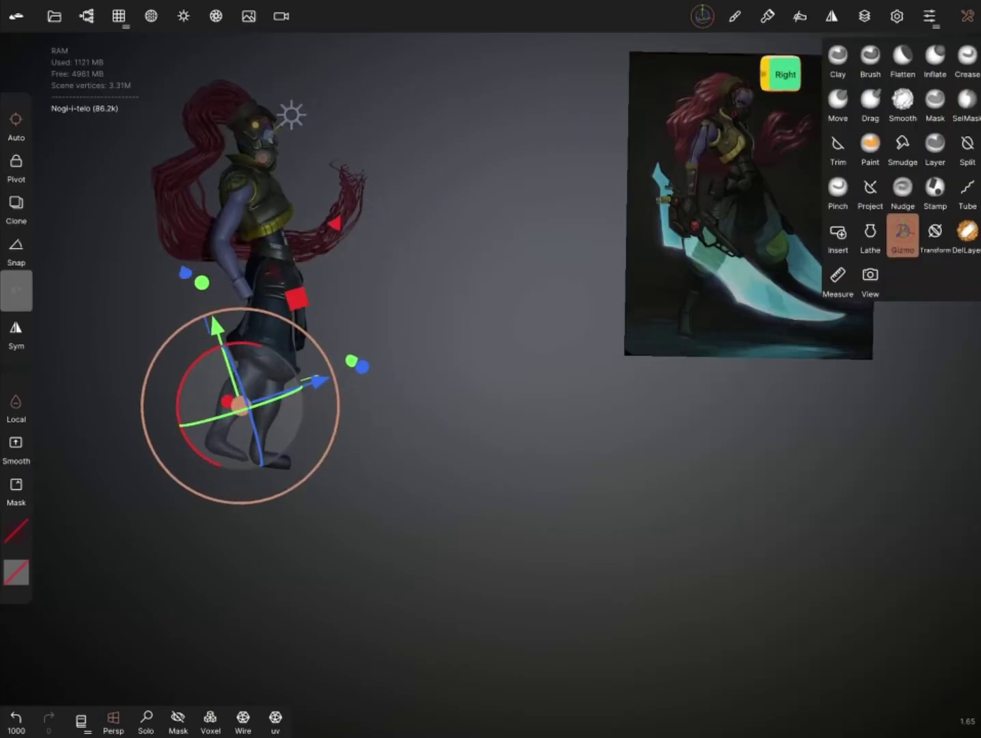
drag(478, 410, 383, 410)
drag(261, 408, 362, 409)
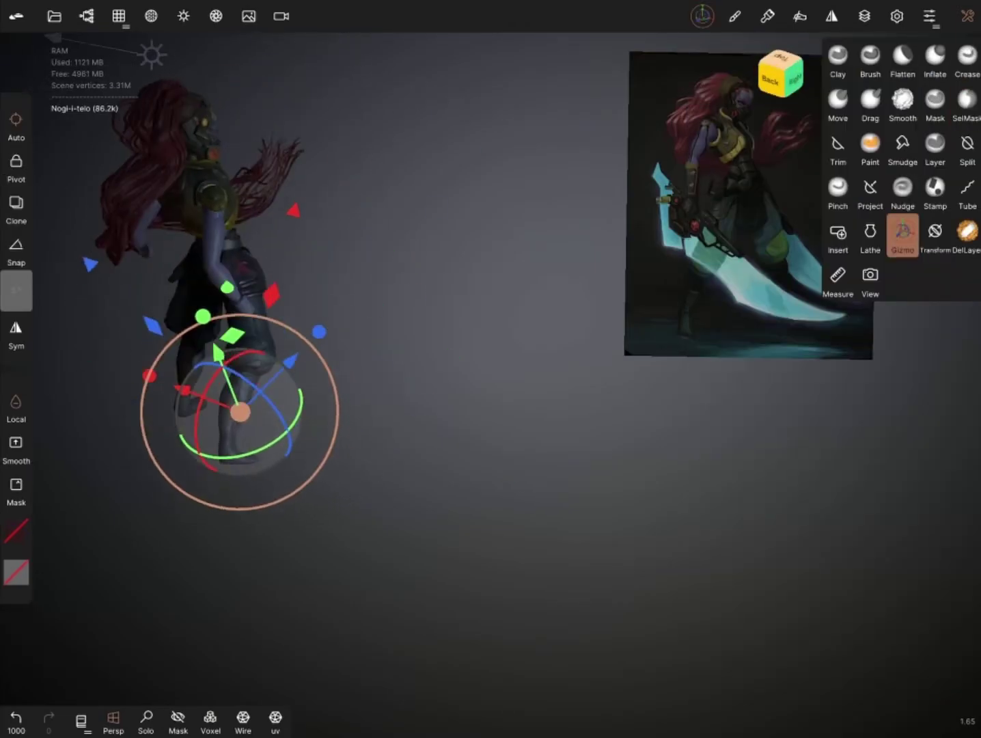
click(967, 103)
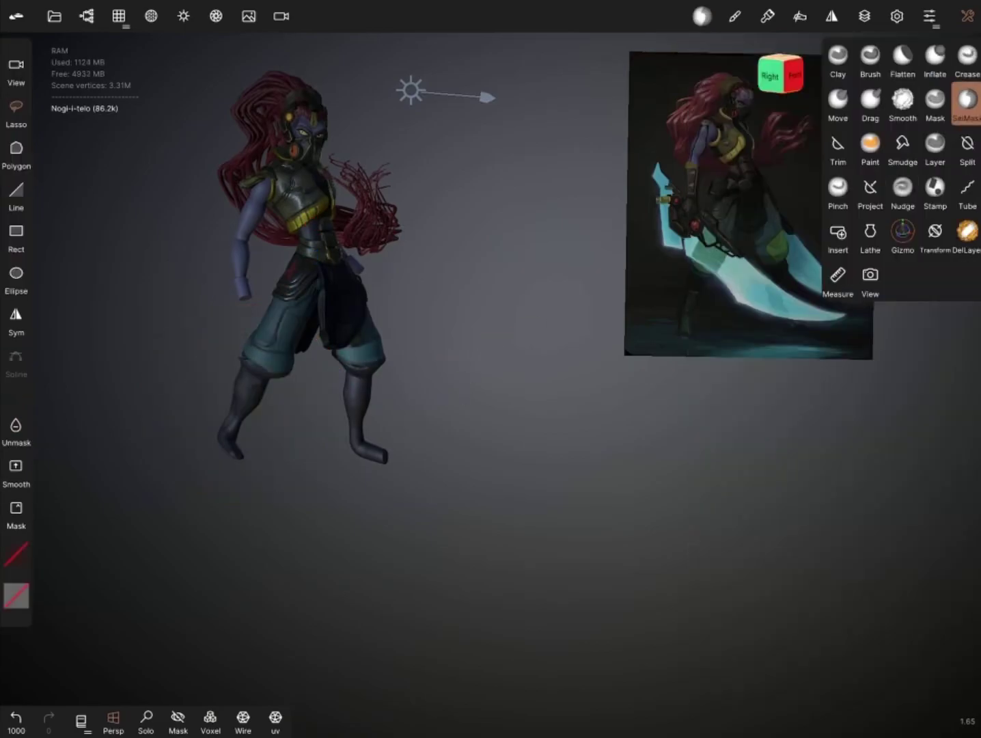
drag(232, 353, 58, 95)
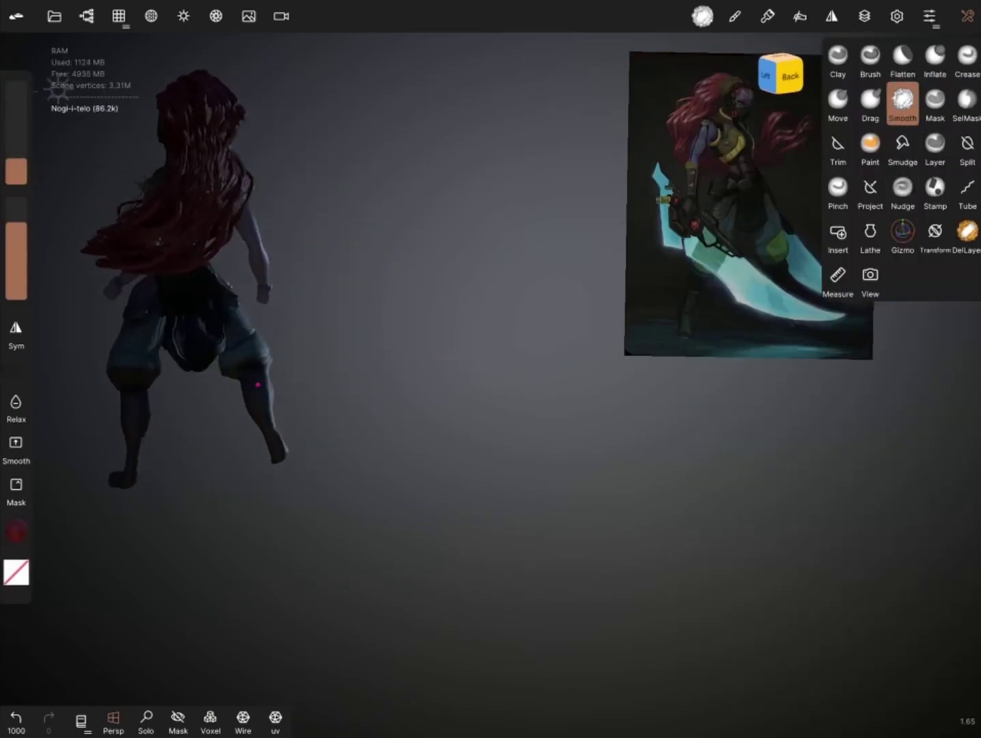
drag(257, 385, 356, 383)
Step: Try Crease, then use the Move brush to pull the feet into longer, pointed tips
click(967, 58)
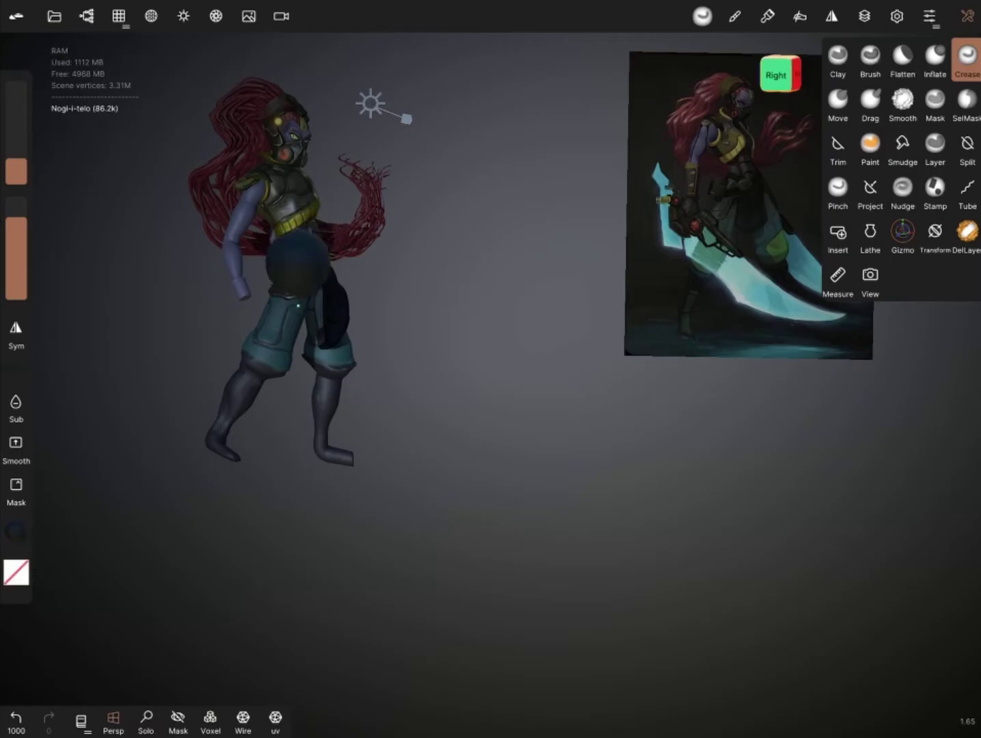
drag(261, 362, 55, 91)
drag(392, 385, 287, 383)
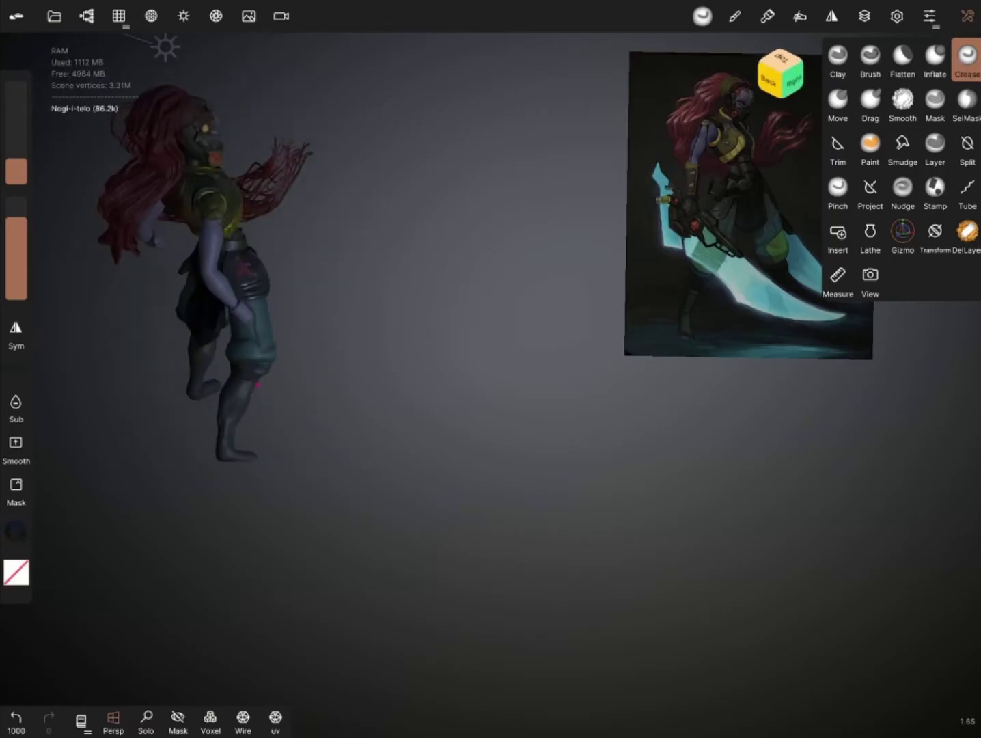
click(837, 103)
drag(515, 361, 254, 479)
scroll(260, 274, up, 3)
mouse_move(319, 360)
mouse_down()
mouse_move(294, 460)
mouse_move(217, 479)
mouse_move(328, 422)
mouse_move(313, 369)
mouse_move(280, 473)
mouse_move(565, 560)
mouse_up()
mouse_move(355, 437)
mouse_down()
mouse_move(241, 450)
mouse_move(569, 488)
mouse_move(653, 429)
mouse_move(598, 622)
mouse_up()
Step: Add a Sphere primitive and flatten and widen it into a disc under the feet
click(86, 16)
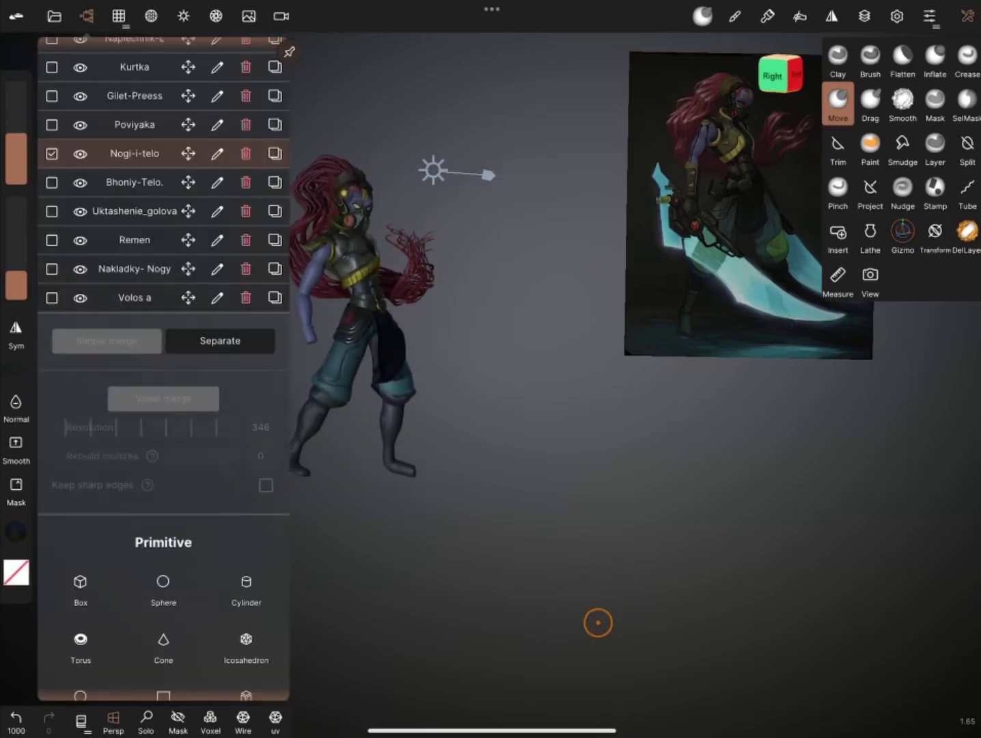
click(160, 584)
drag(394, 285, 410, 454)
drag(483, 395, 615, 417)
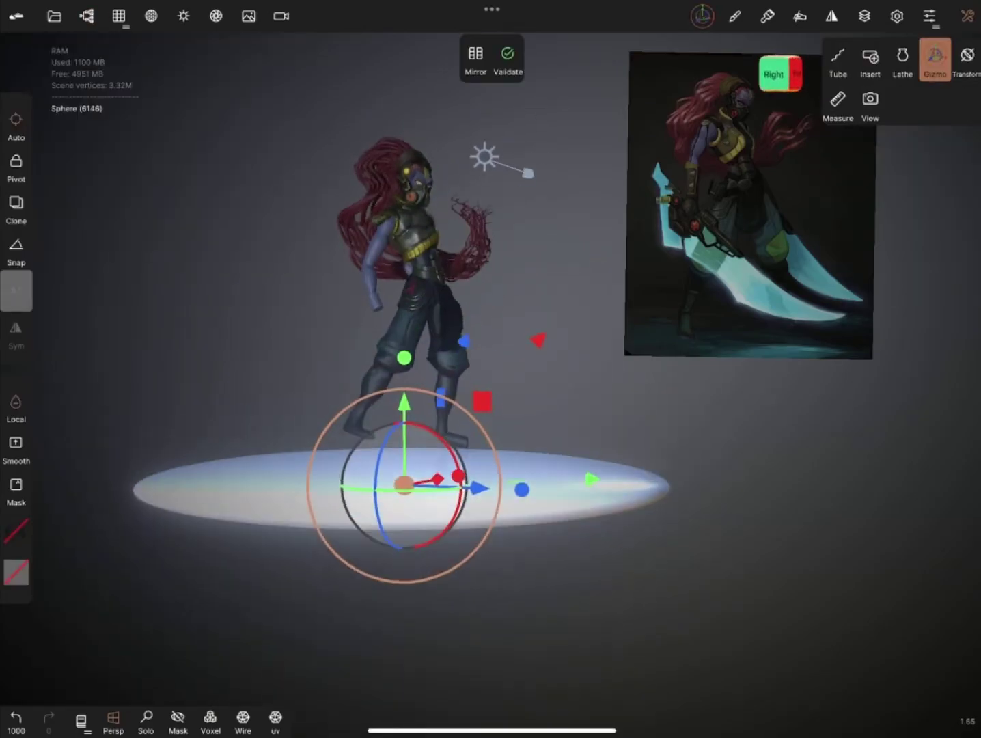
mouse_move(505, 454)
mouse_down()
mouse_move(572, 496)
mouse_move(486, 470)
mouse_up()
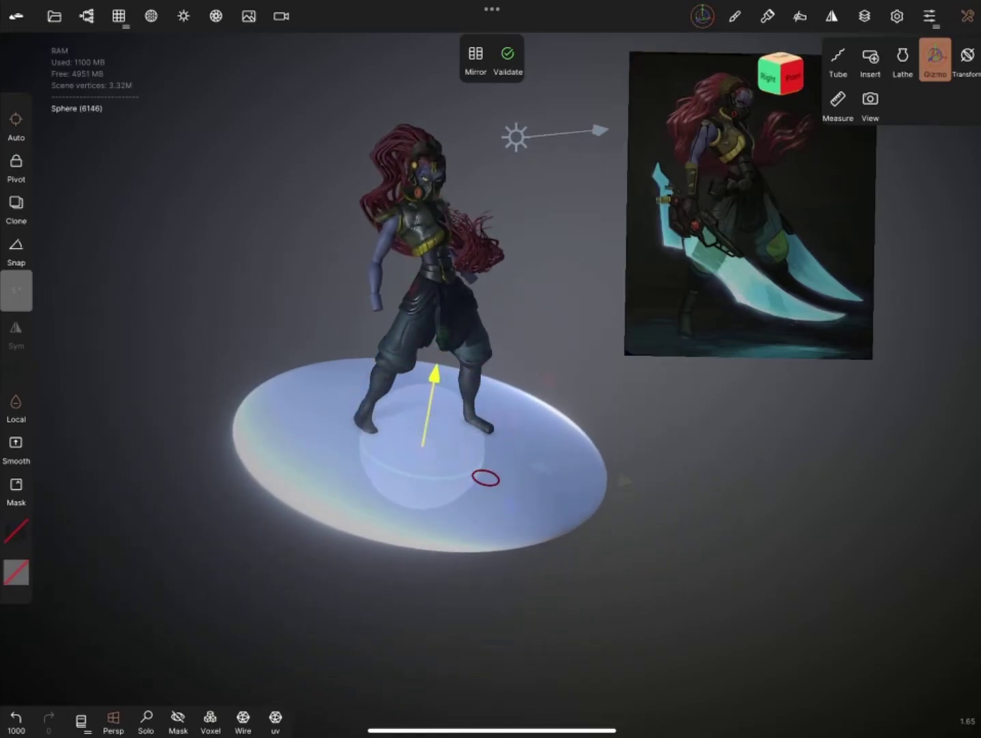
Step: Paint the whole disc black
click(54, 16)
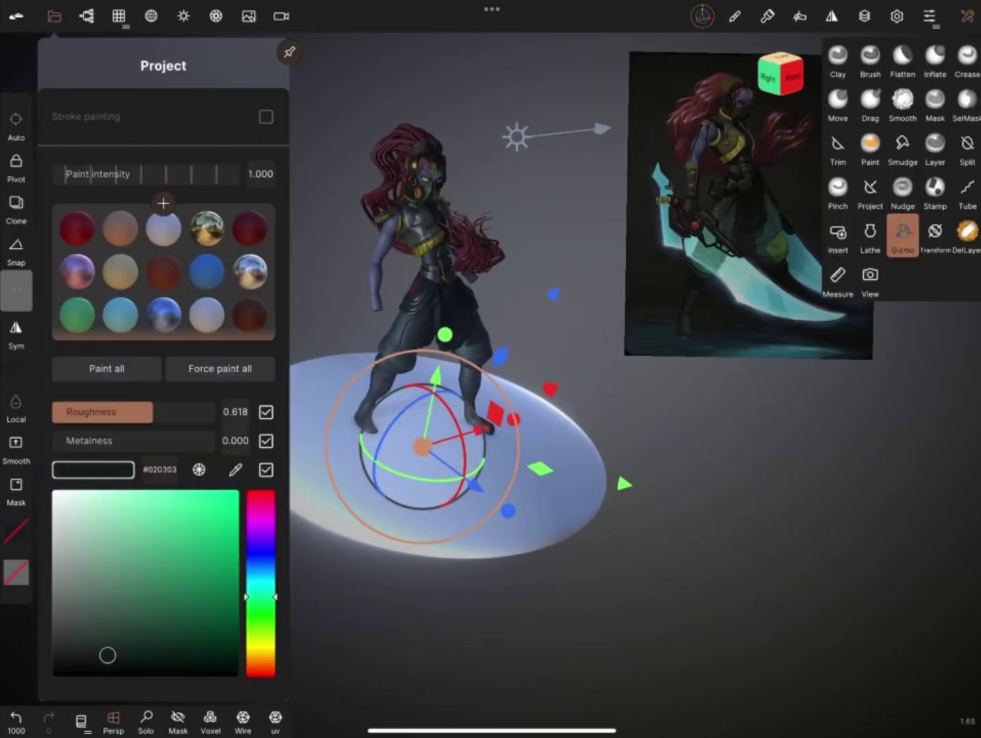
click(181, 676)
click(107, 368)
Step: Give the disc a refractive material with Blending enabled
click(151, 15)
click(171, 123)
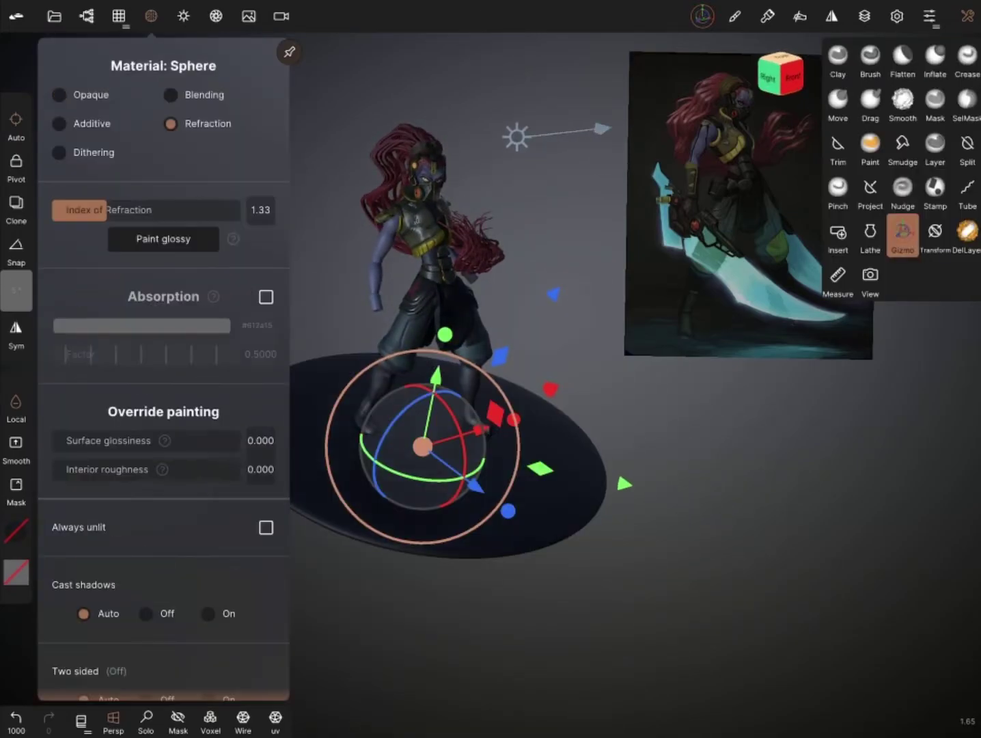
click(151, 16)
click(266, 298)
click(171, 96)
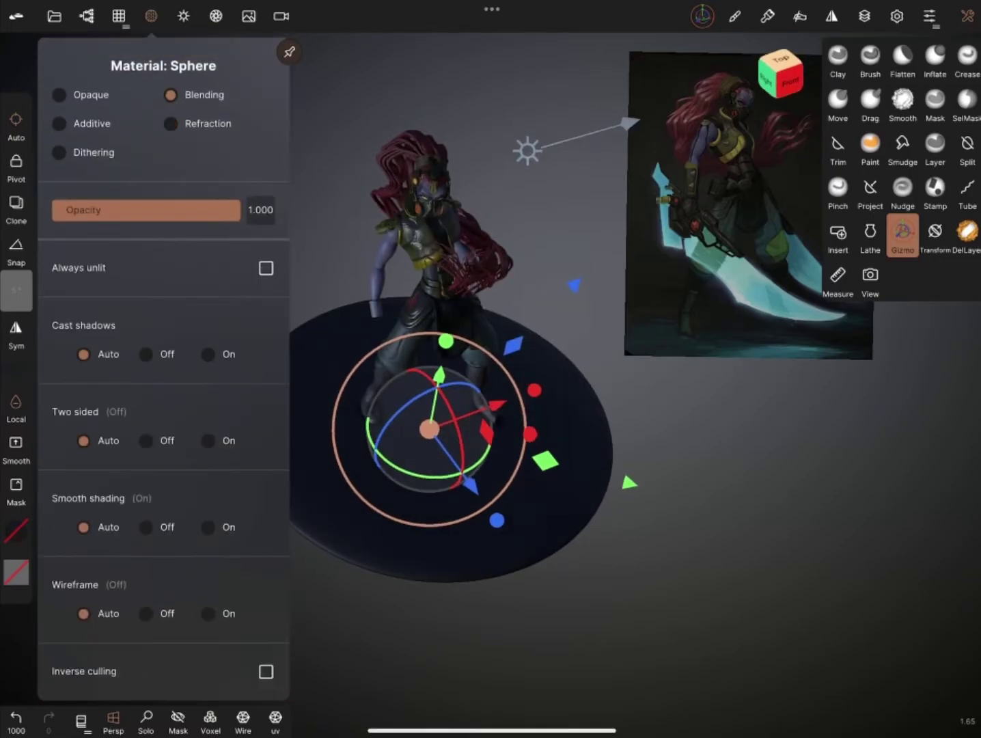
Step: Undo a material change and set the disc's material to Additive and translucent
click(151, 15)
click(151, 16)
click(54, 16)
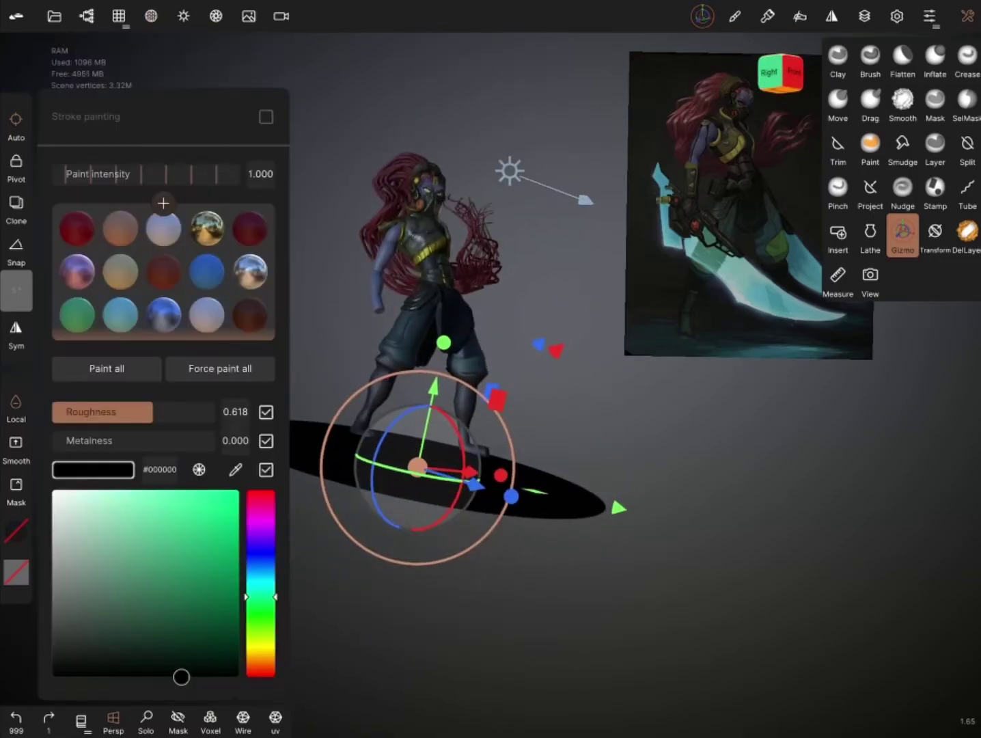
click(16, 717)
click(151, 16)
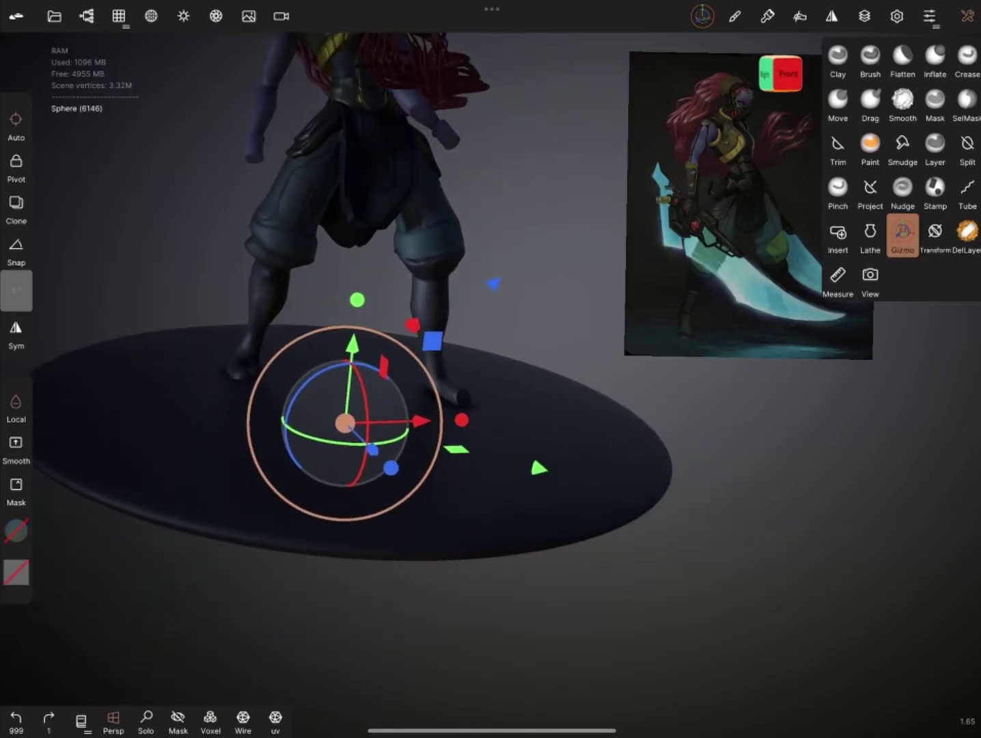
drag(547, 581, 478, 581)
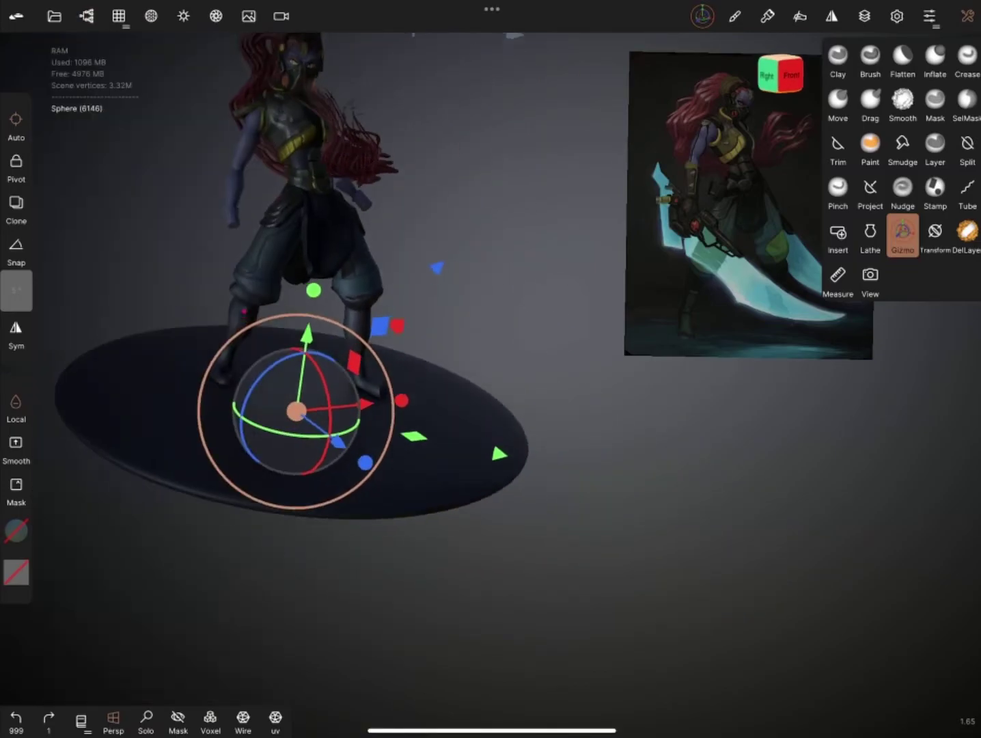
click(151, 16)
click(60, 123)
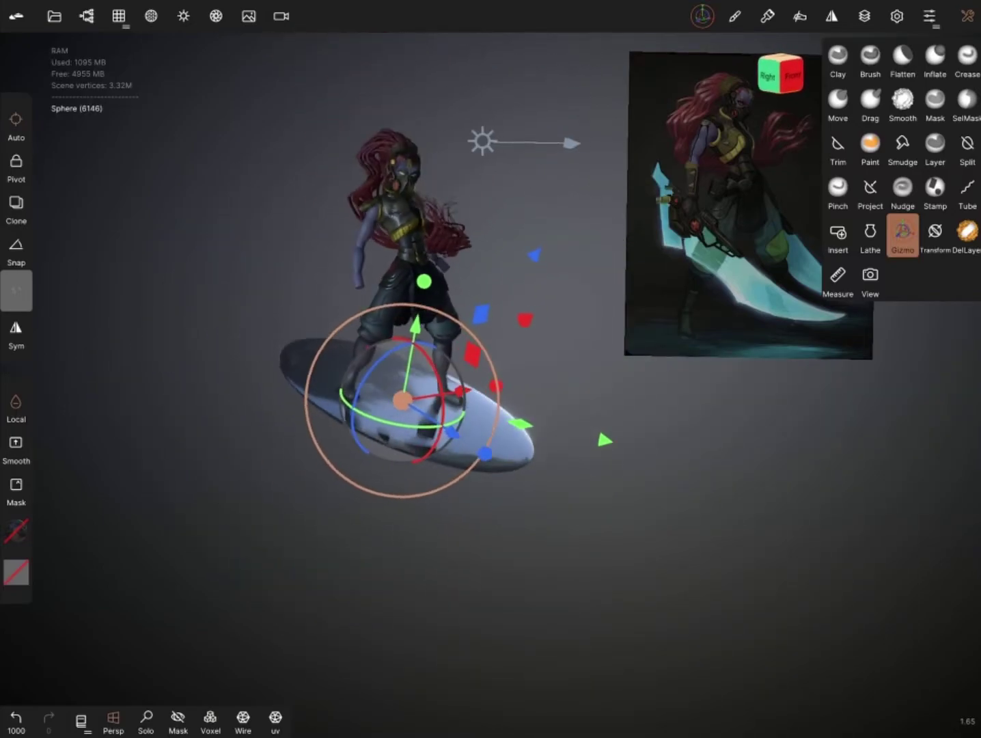
Step: Carve elbow and forearm crease lines on the left arm, softening them with Smooth
click(87, 16)
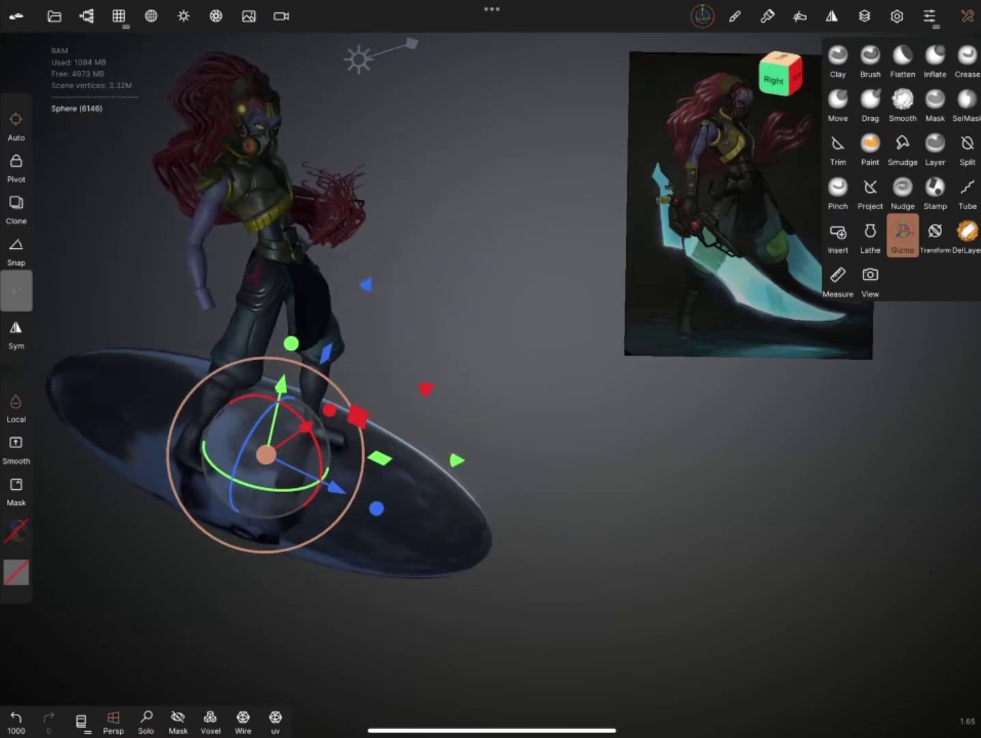
click(903, 100)
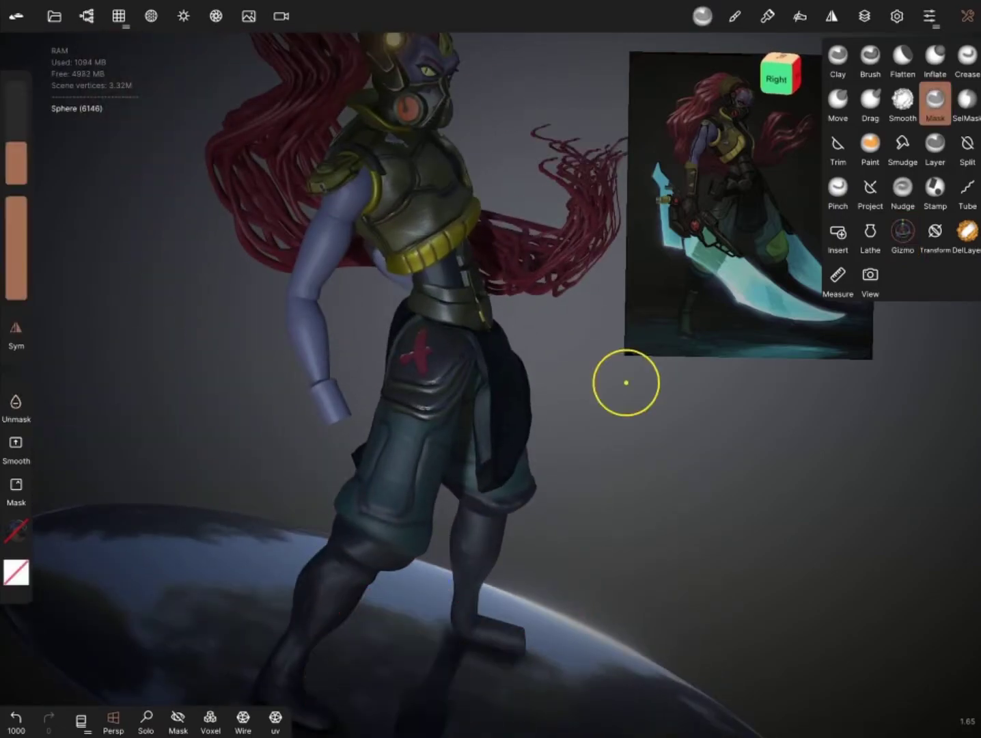
click(966, 58)
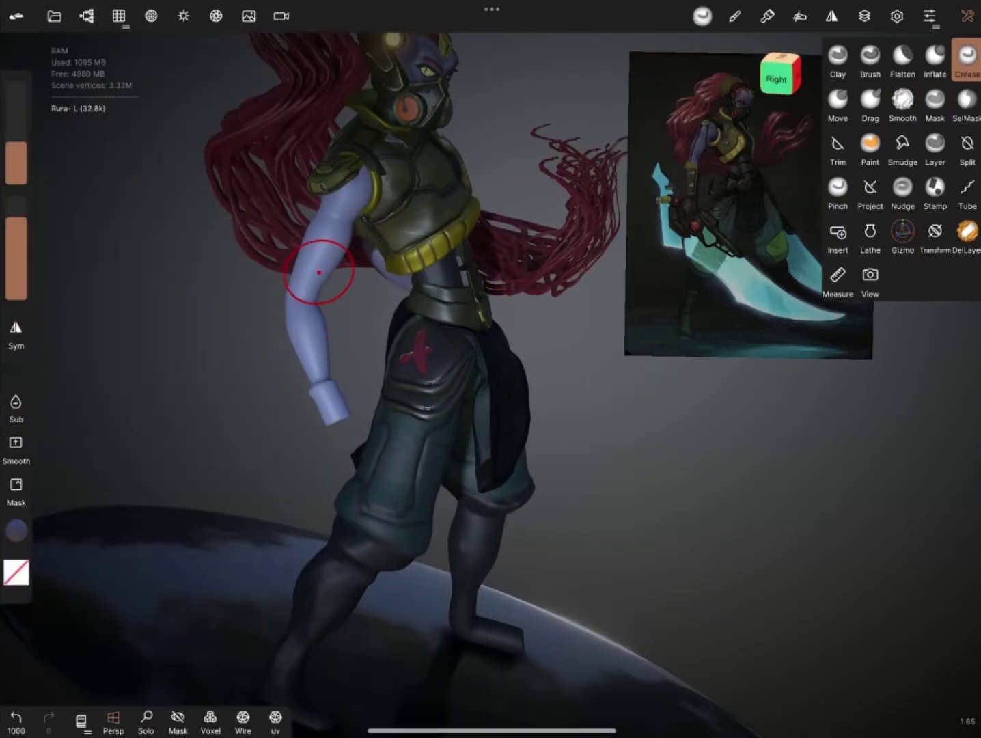
mouse_move(318, 272)
mouse_down()
mouse_move(390, 131)
mouse_move(273, 113)
mouse_up()
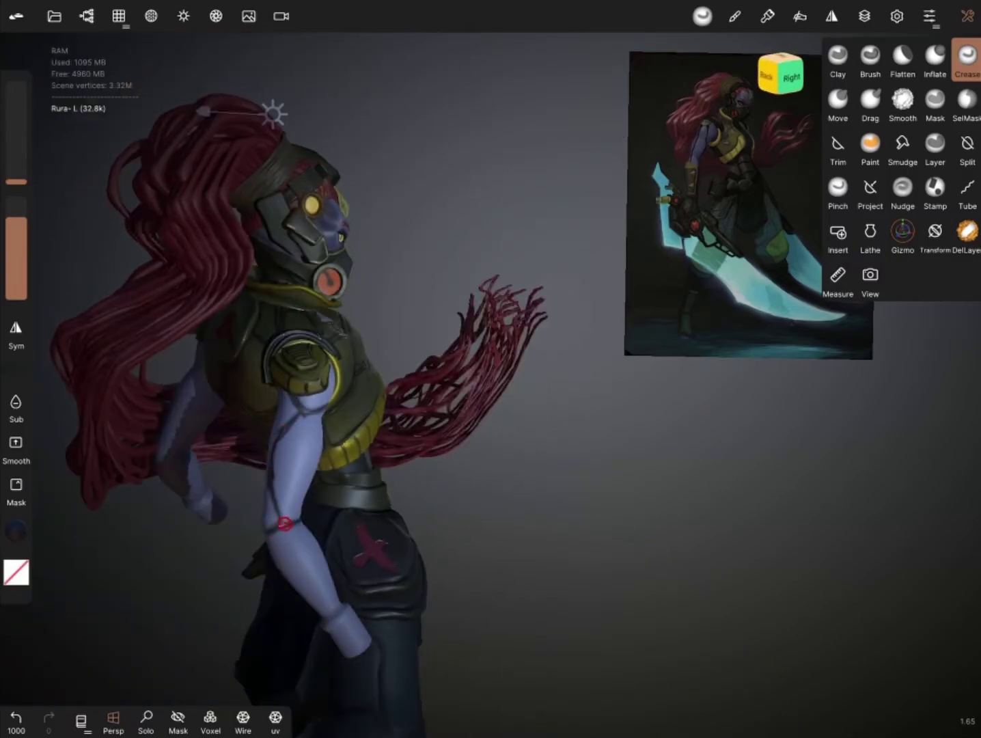
mouse_move(410, 341)
mouse_down()
mouse_move(581, 342)
mouse_move(478, 342)
mouse_up()
drag(546, 547, 615, 546)
click(902, 99)
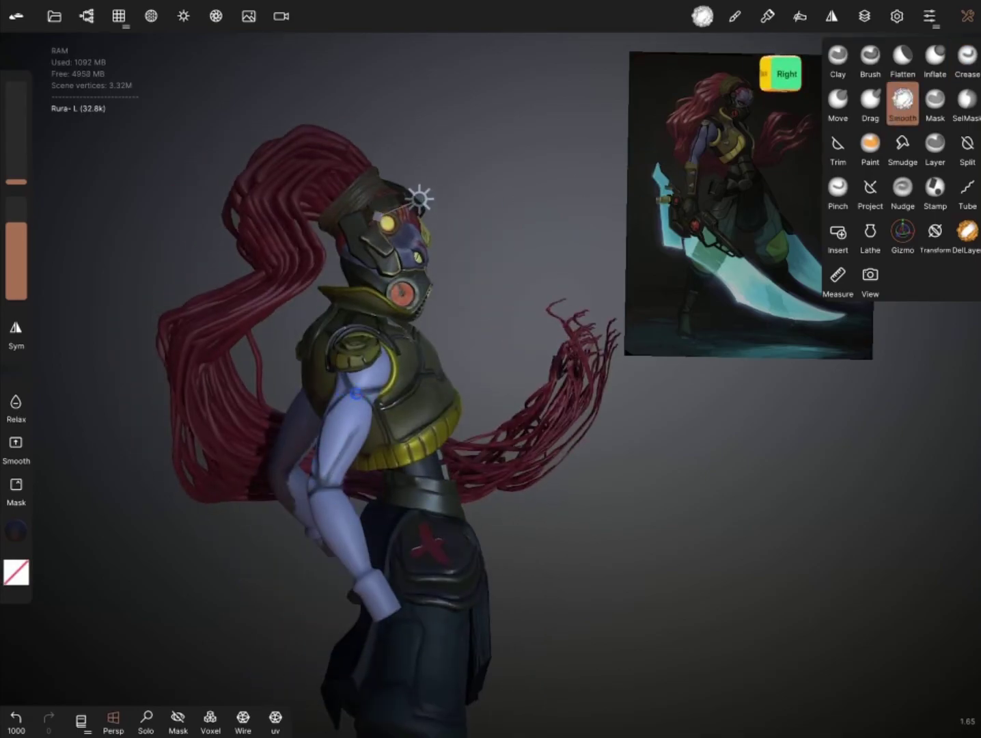
mouse_move(546, 478)
mouse_down()
mouse_move(505, 478)
mouse_move(670, 478)
mouse_up()
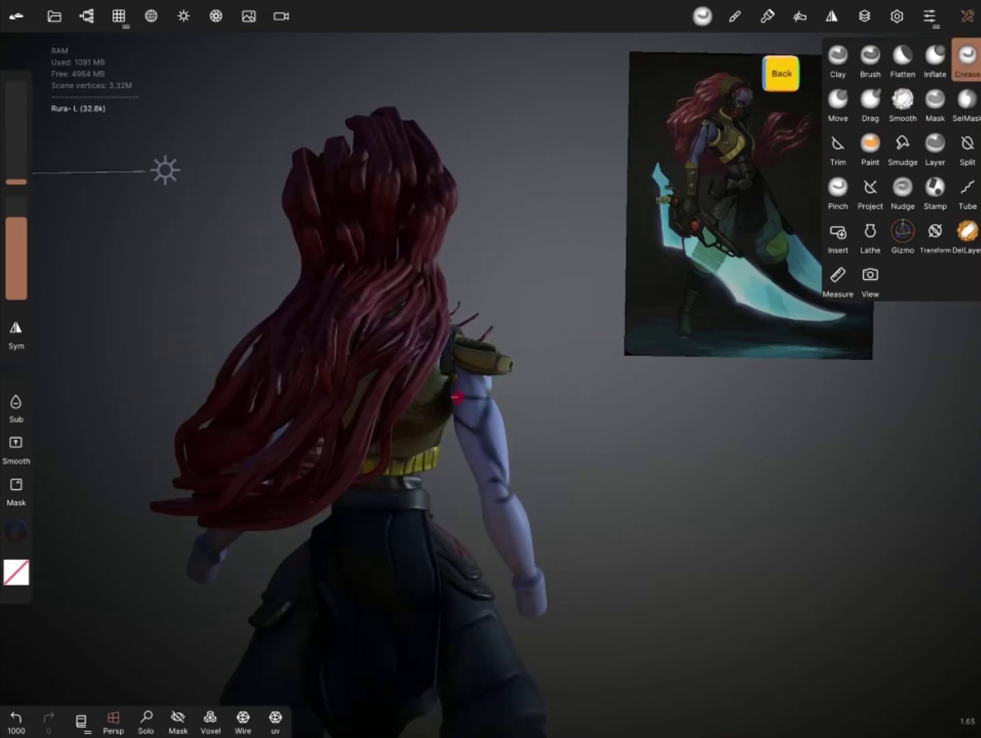
mouse_move(547, 478)
mouse_down()
mouse_move(743, 475)
mouse_move(505, 478)
mouse_up()
Step: Lasso-split the forearm off into its own piece, undoing a stray move
click(967, 143)
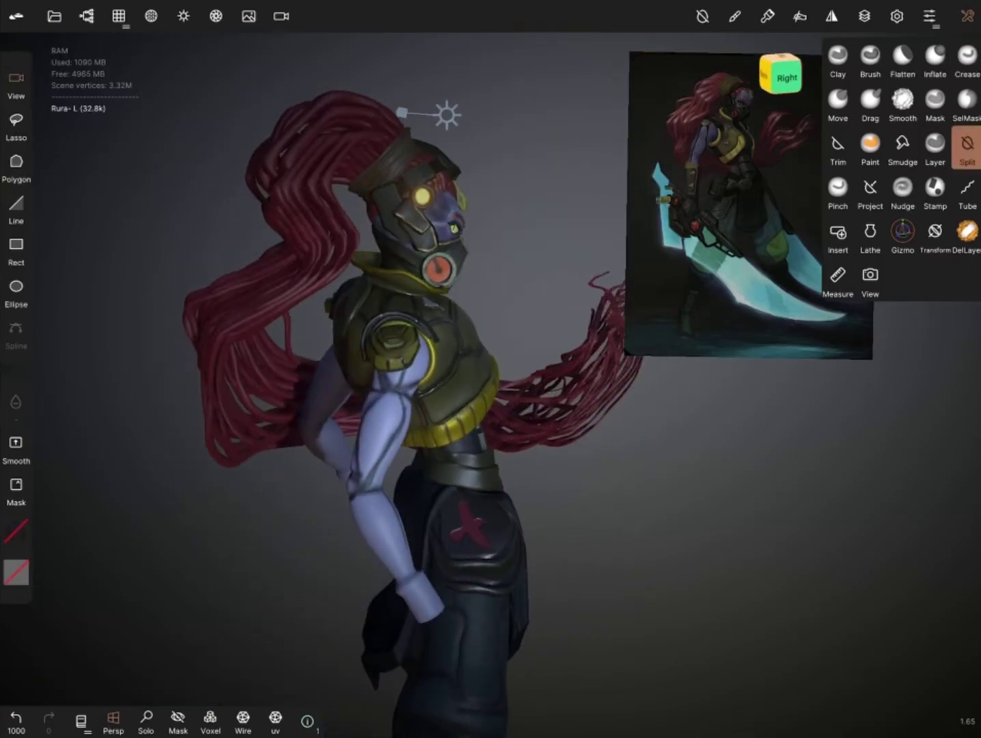
drag(287, 490, 309, 490)
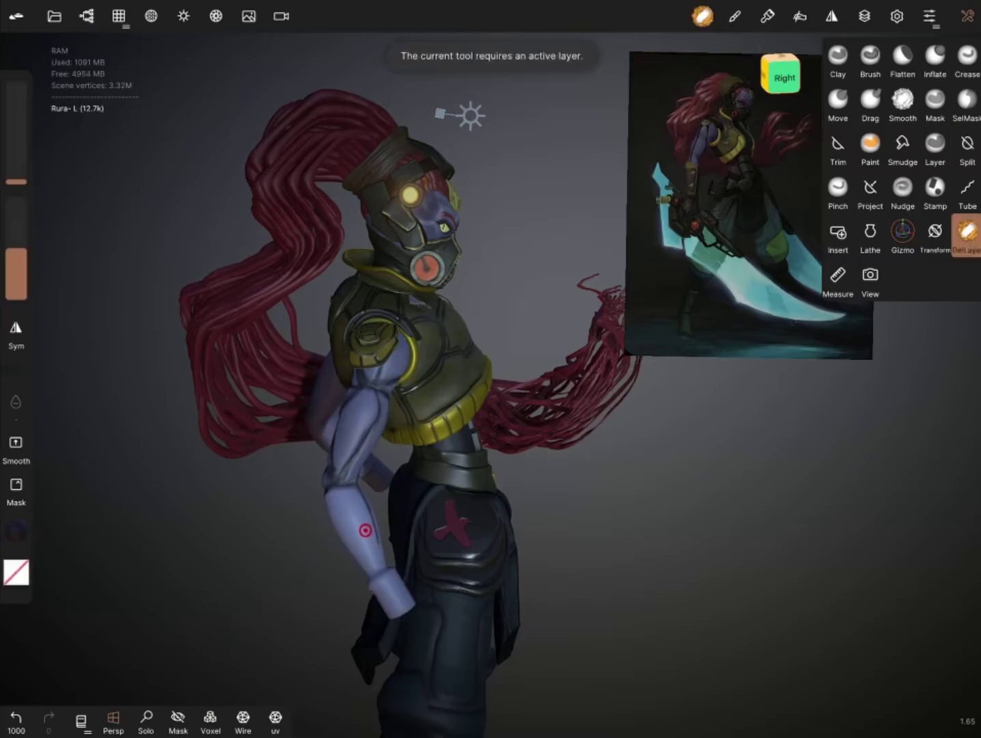
drag(310, 589, 306, 514)
drag(311, 587, 342, 636)
key(ctrl+z)
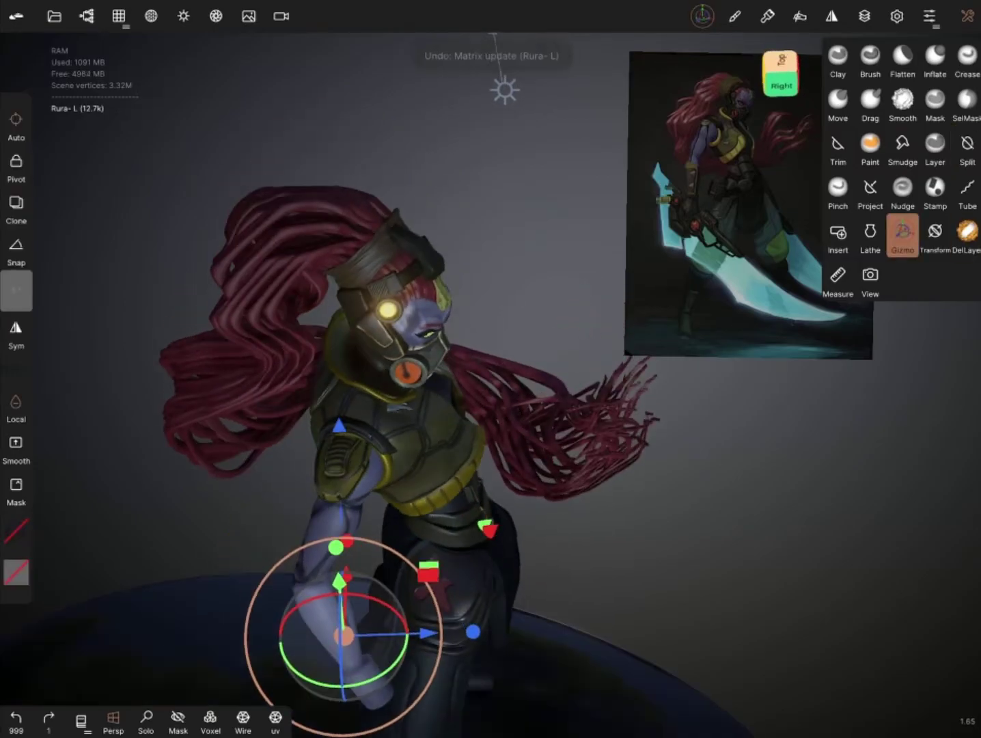
mouse_move(715, 535)
mouse_down()
mouse_move(444, 574)
mouse_move(536, 605)
mouse_move(430, 519)
mouse_move(449, 559)
mouse_move(812, 506)
mouse_move(528, 544)
mouse_move(606, 311)
mouse_up()
Step: Select the split-off forearm piece and reposition it with the Move brush to sheath the arm
mouse_move(380, 387)
mouse_down()
mouse_move(617, 510)
mouse_move(643, 497)
mouse_up()
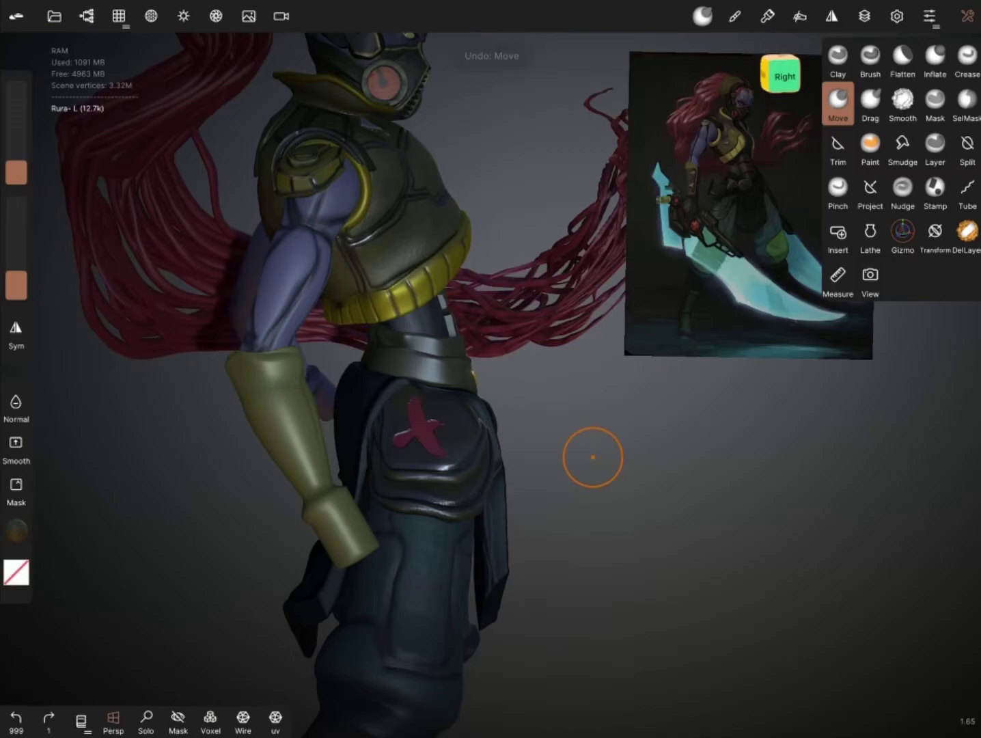
drag(643, 497, 683, 478)
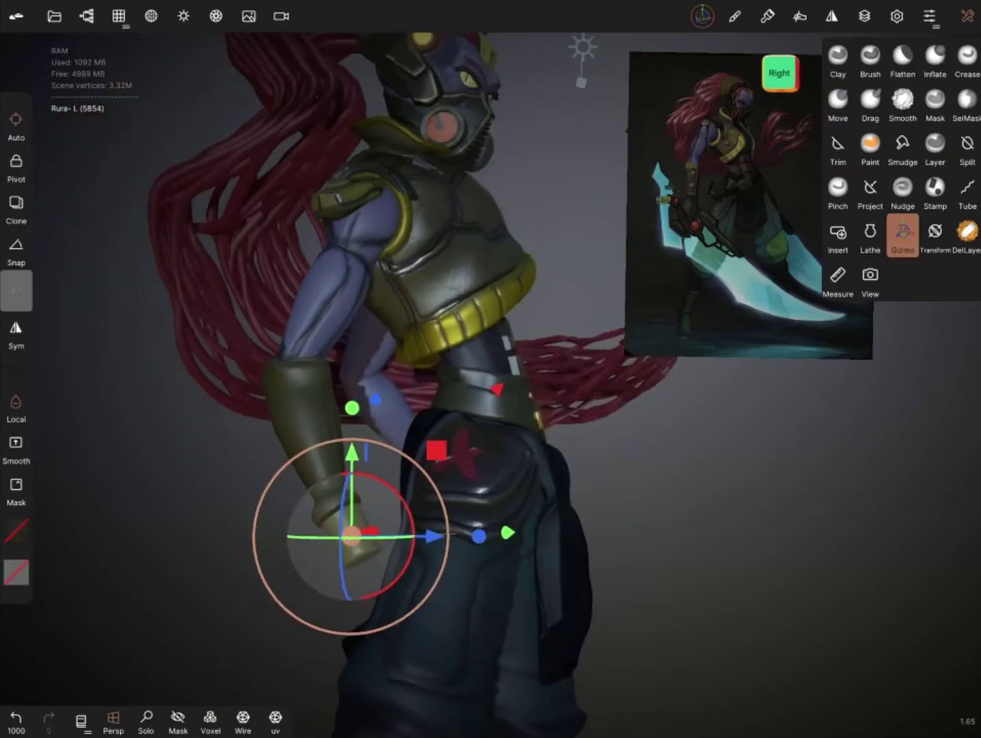
mouse_move(343, 454)
mouse_down()
mouse_move(642, 559)
mouse_move(711, 540)
mouse_up()
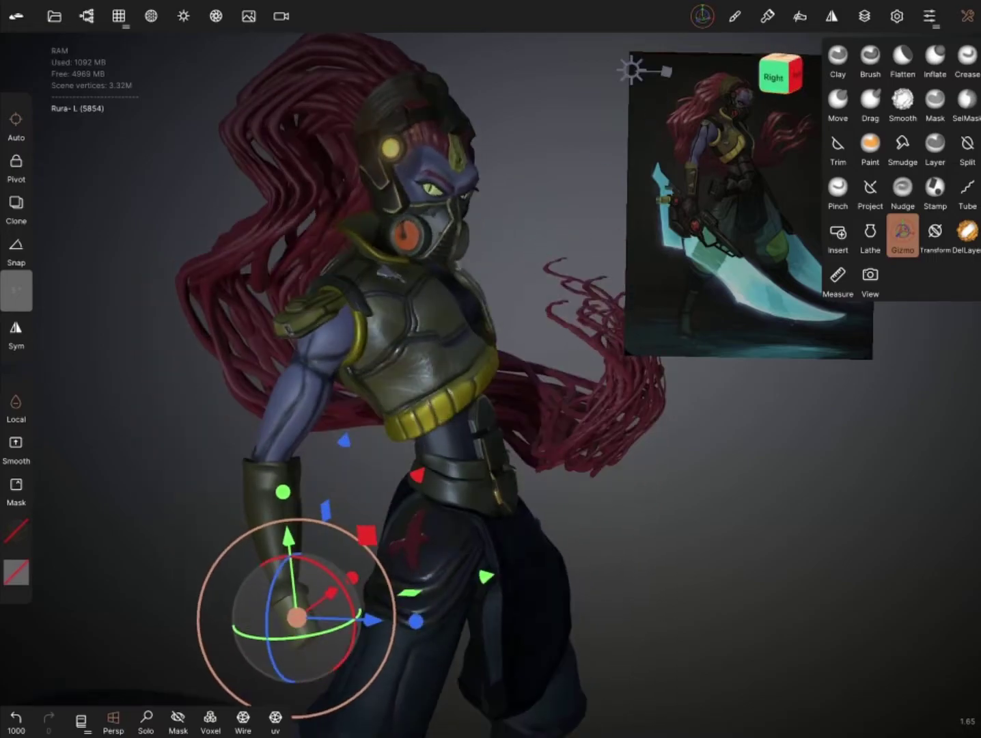
drag(711, 540, 615, 547)
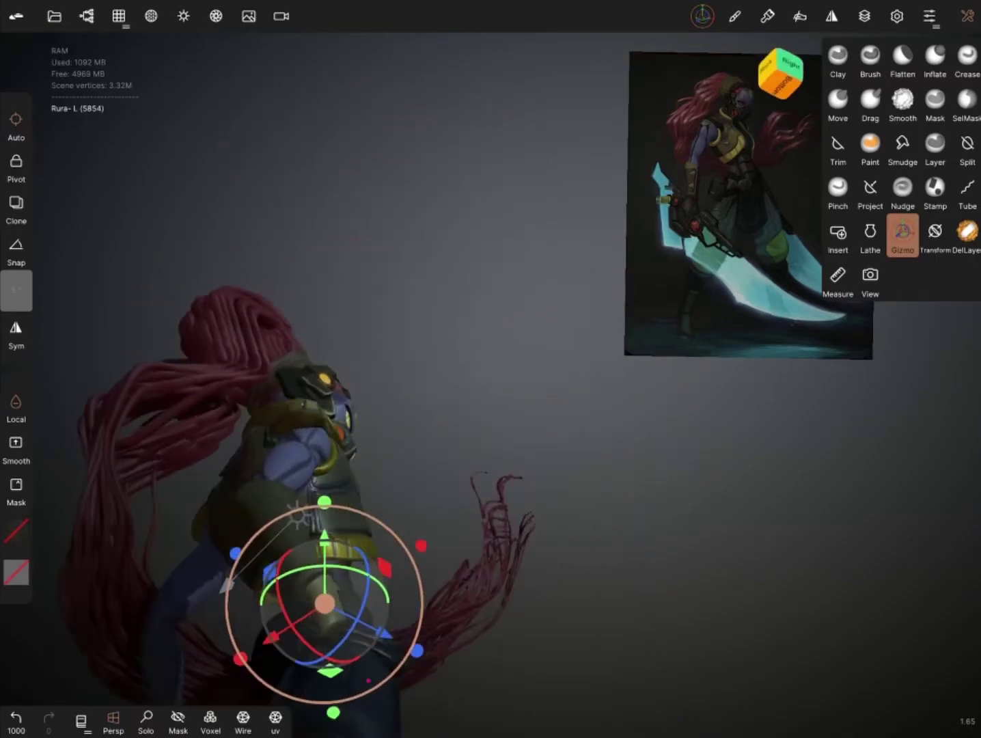
click(838, 103)
mouse_move(835, 574)
mouse_down()
mouse_move(267, 676)
mouse_move(192, 610)
mouse_move(245, 592)
mouse_up()
scroll(246, 592, up, 3)
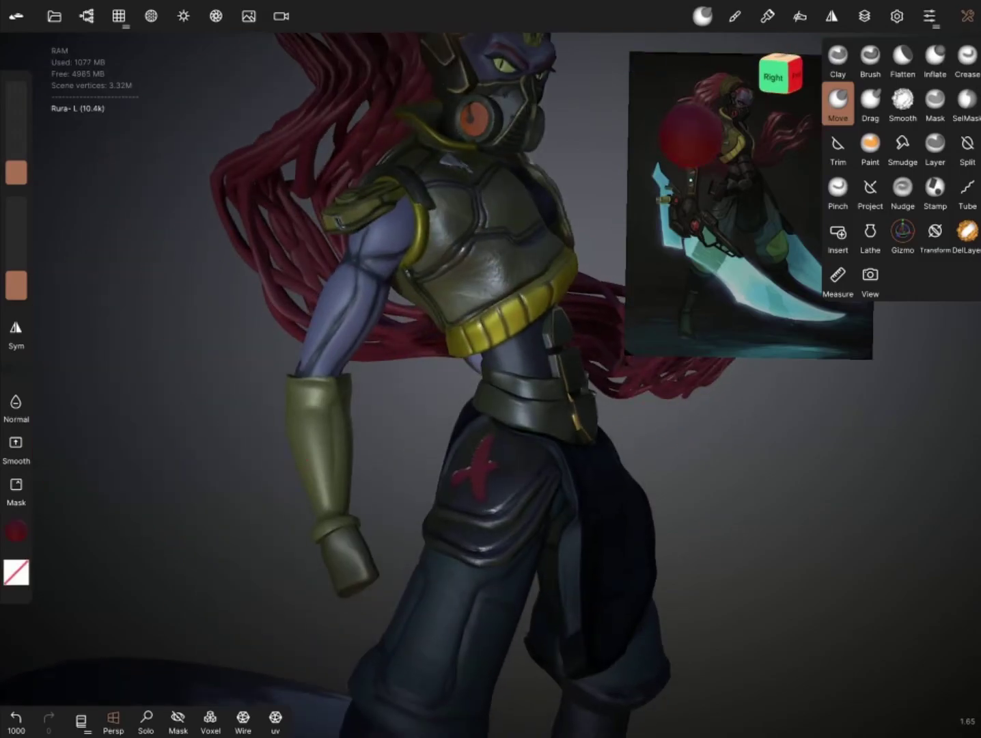
Step: Paint the guard olive green and check it in Solo view before showing the whole character
click(735, 15)
mouse_move(164, 581)
mouse_down()
mouse_move(210, 586)
mouse_move(170, 579)
mouse_up()
drag(490, 341, 498, 433)
mouse_move(669, 479)
mouse_down()
mouse_move(601, 451)
mouse_move(750, 428)
mouse_up()
click(146, 717)
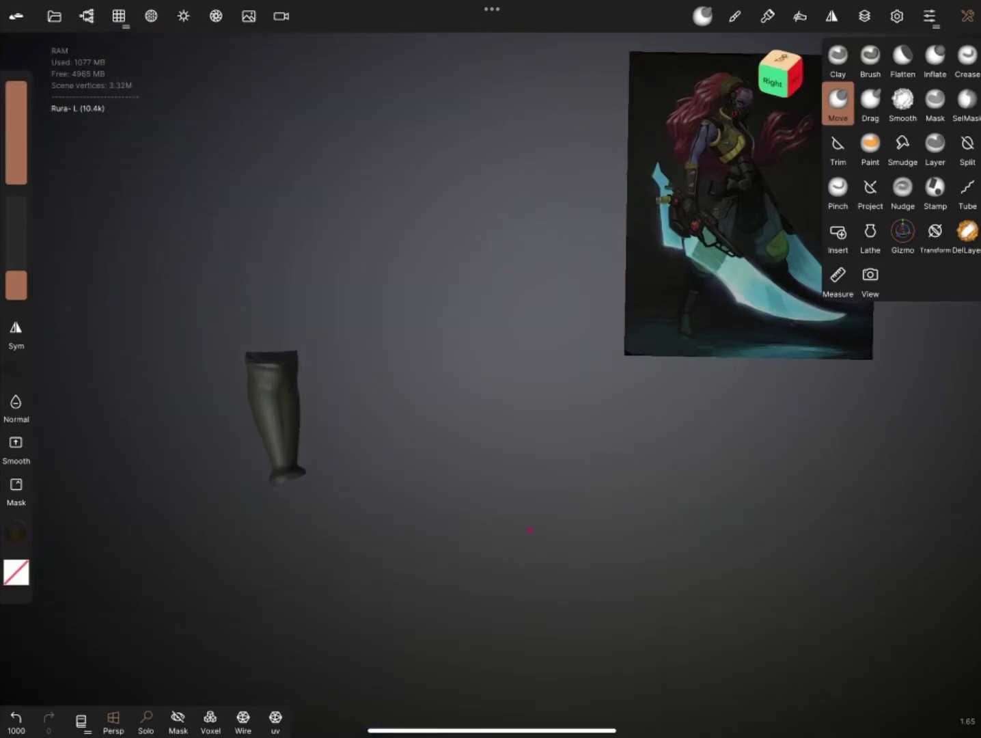
click(838, 58)
click(146, 717)
Step: Paint gold yellow bands onto the forearm guard
click(870, 146)
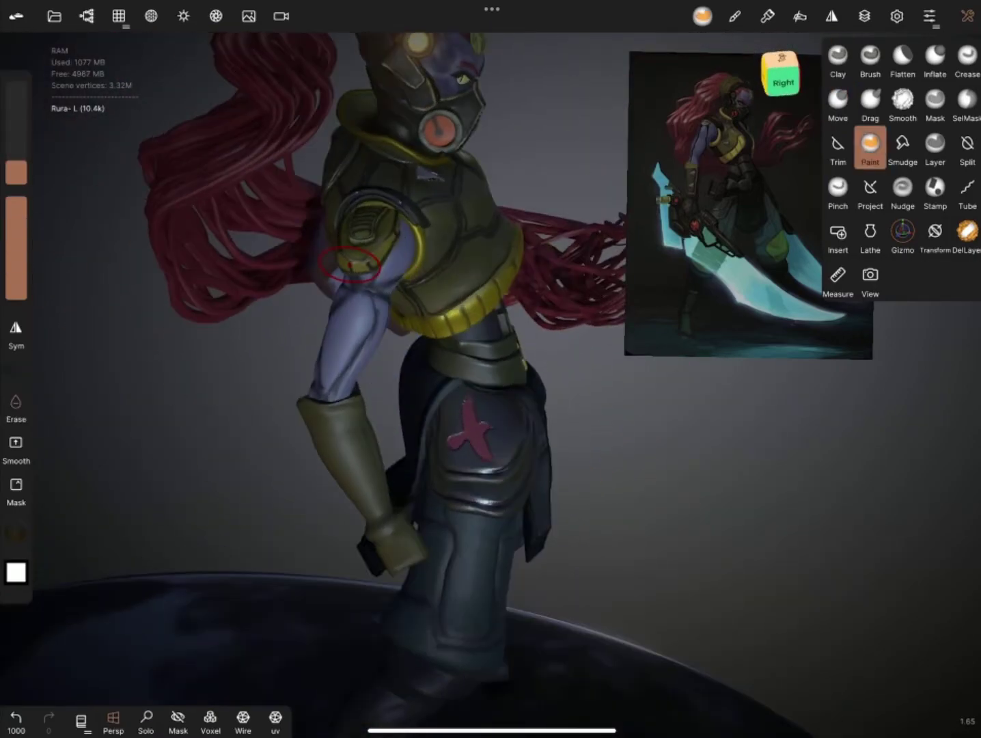
drag(421, 283, 586, 438)
click(15, 531)
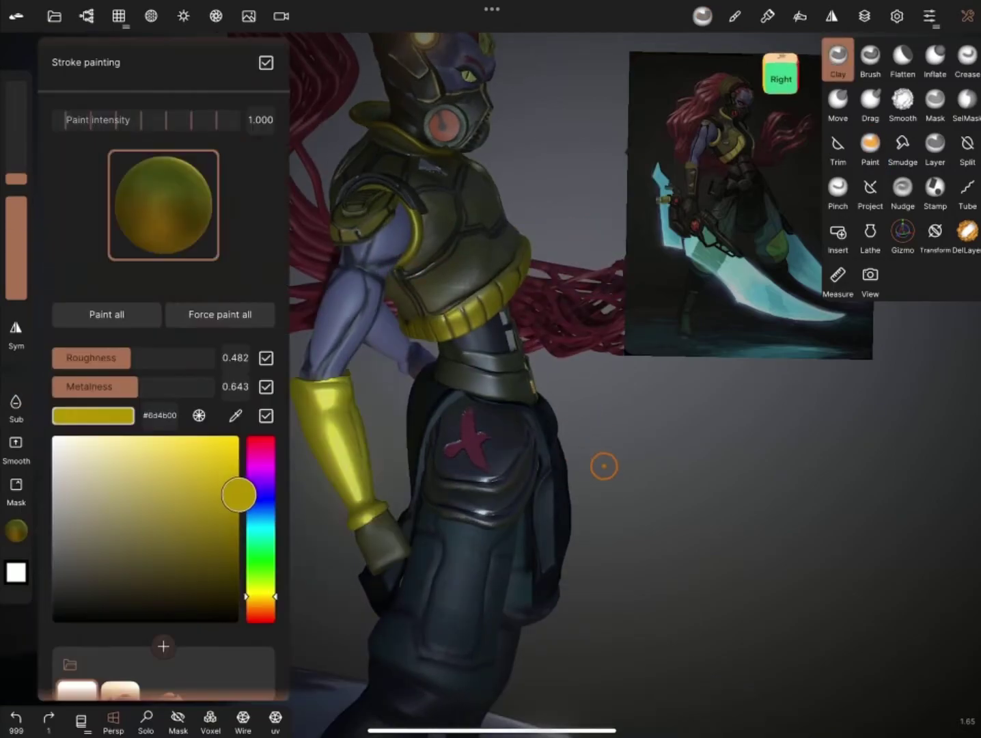
click(366, 517)
drag(683, 512, 738, 506)
drag(352, 491, 344, 383)
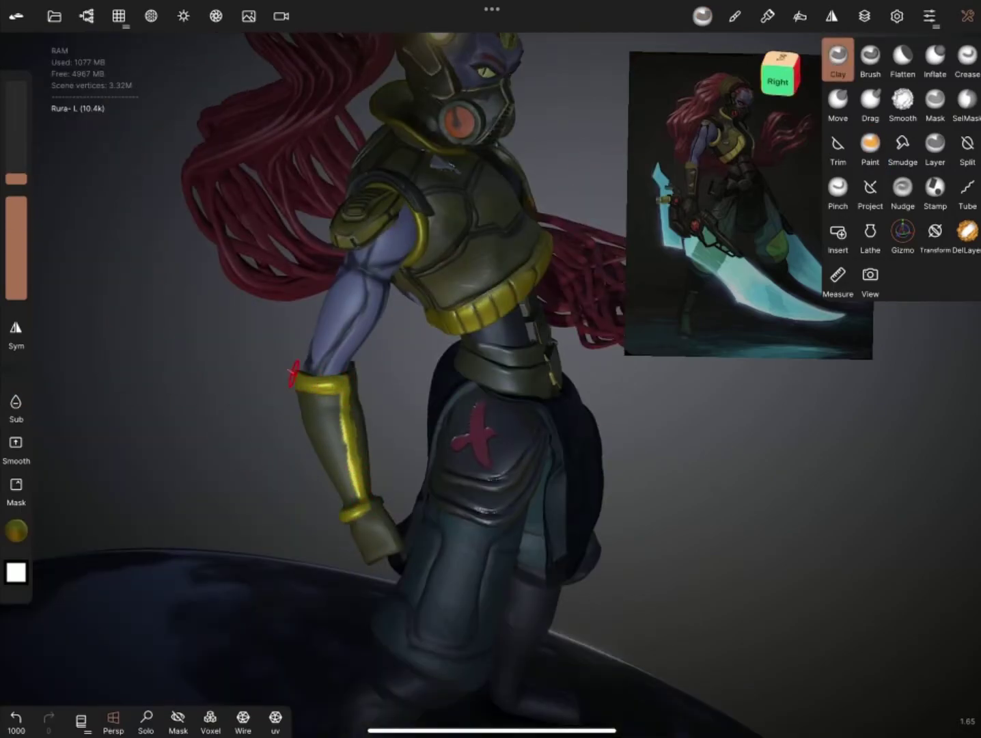
Step: Snap to the right view, select Crease, and undo the recent Clay strokes
mouse_move(615, 423)
mouse_down()
mouse_move(796, 442)
mouse_move(231, 488)
mouse_up()
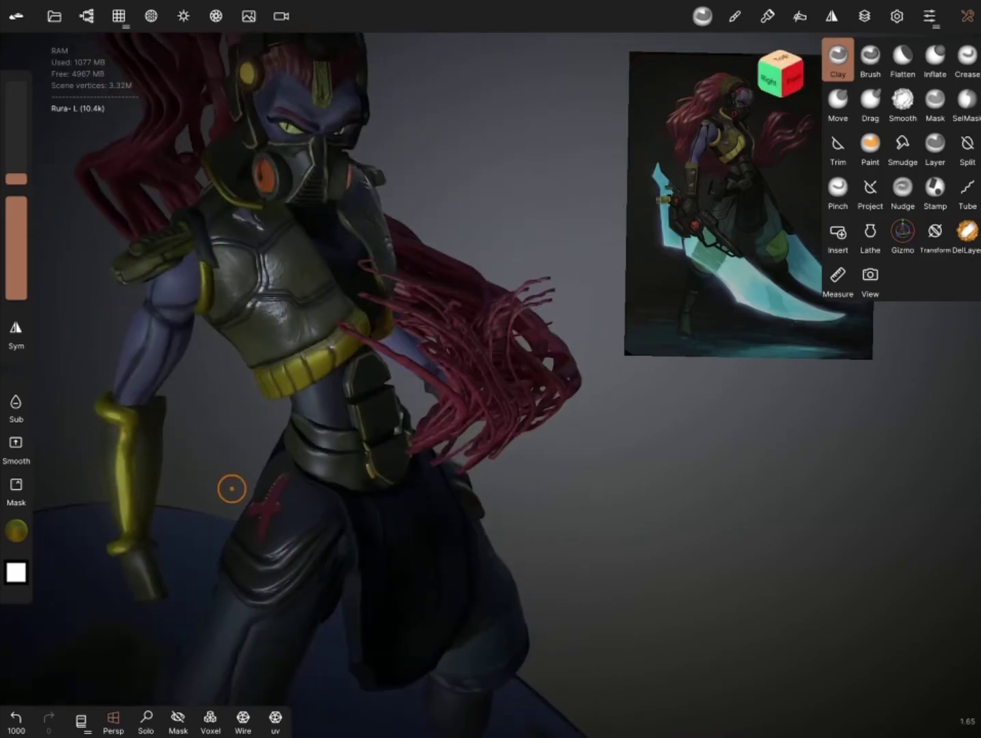
click(768, 79)
click(967, 58)
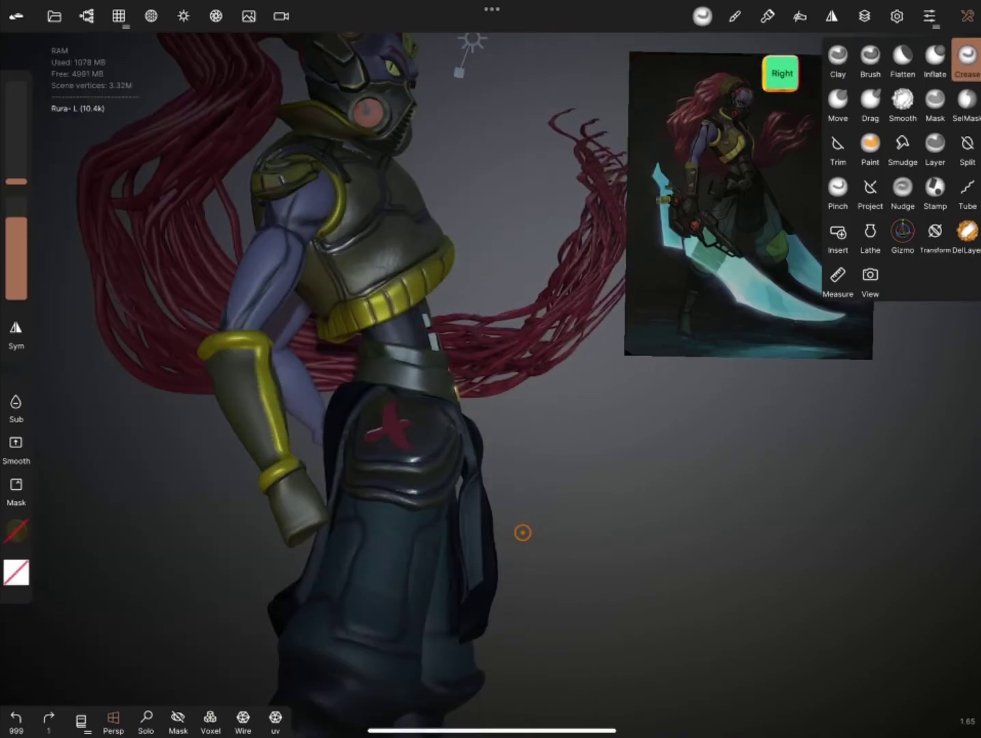
mouse_move(523, 532)
mouse_down()
mouse_move(262, 542)
mouse_move(562, 341)
mouse_move(611, 365)
mouse_move(477, 485)
mouse_up()
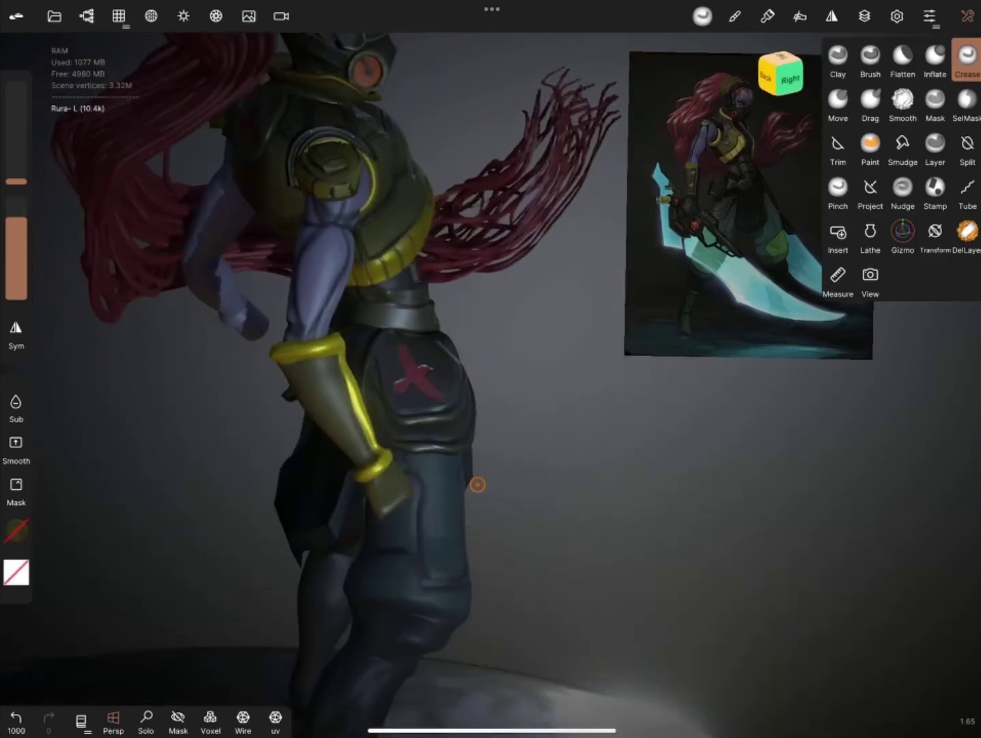
key(ctrl+z)
Step: Isolate the forearm guard to inspect it, then show the whole character again
key(i)
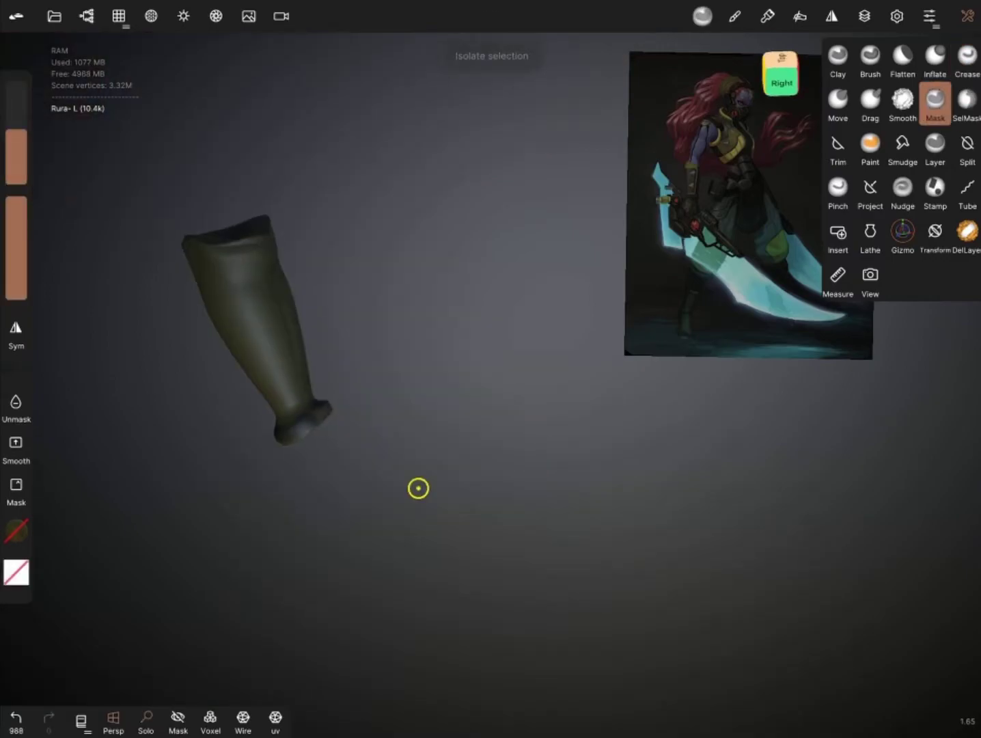
mouse_move(375, 438)
mouse_down()
mouse_move(778, 435)
mouse_move(403, 454)
mouse_up()
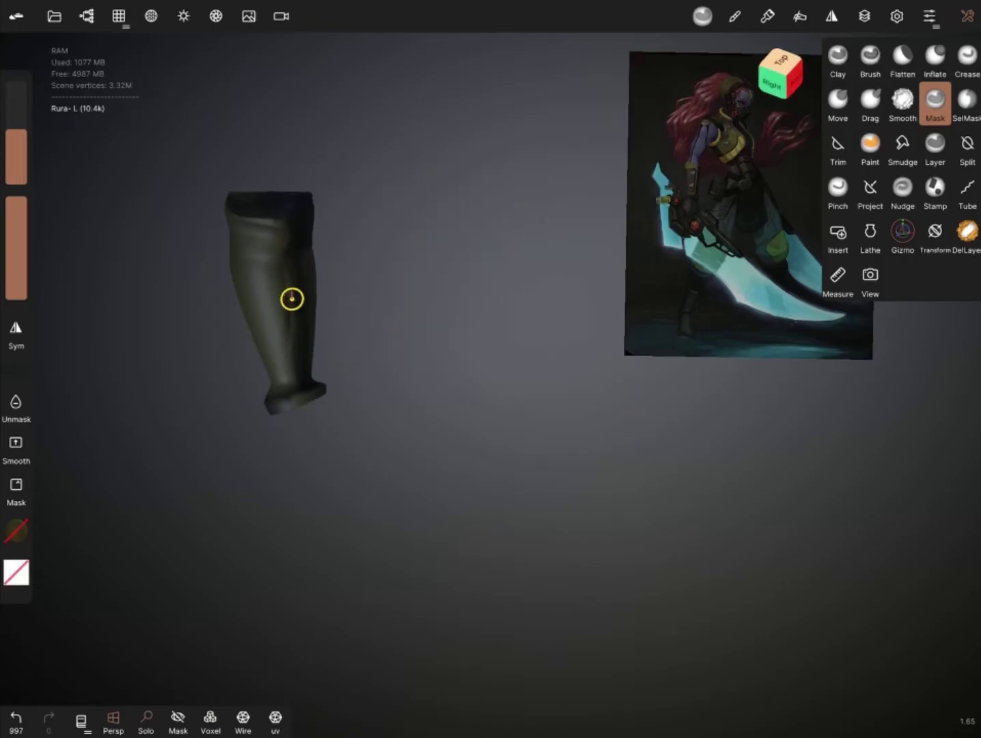
mouse_move(403, 455)
mouse_down()
mouse_move(537, 206)
mouse_move(537, 423)
mouse_up()
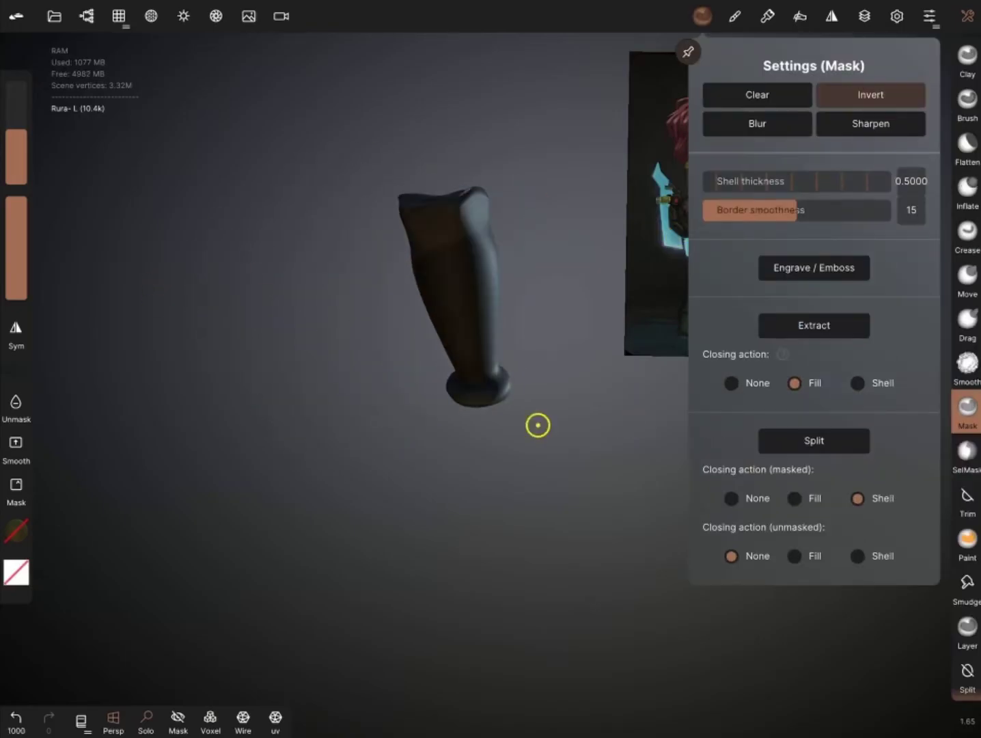
click(967, 231)
key(i)
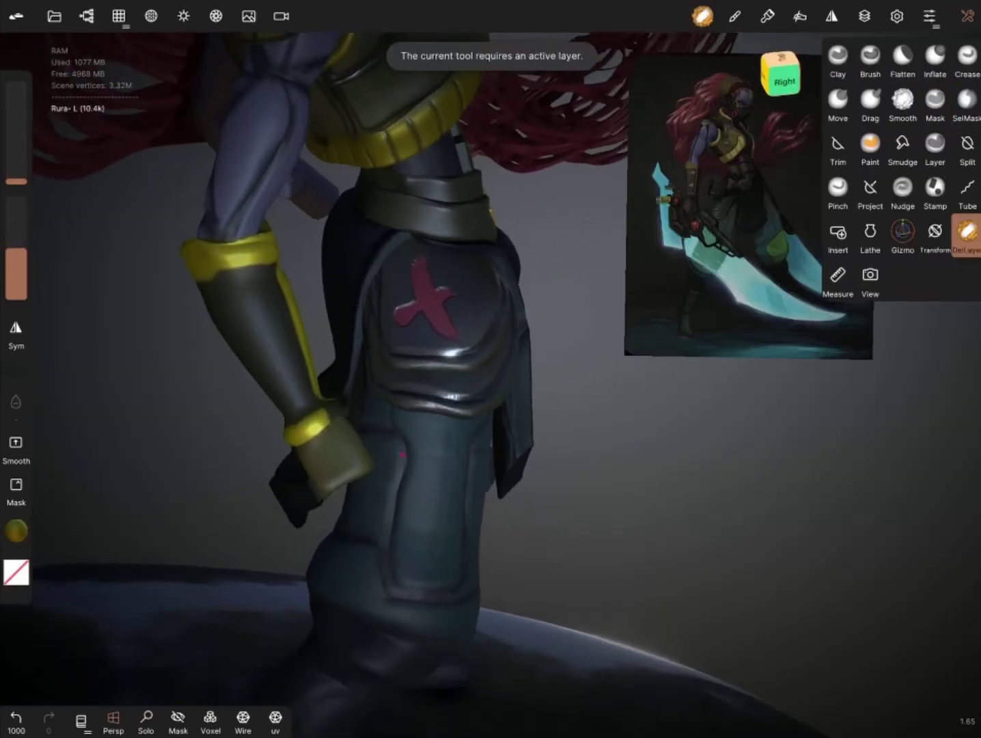
drag(313, 451, 313, 533)
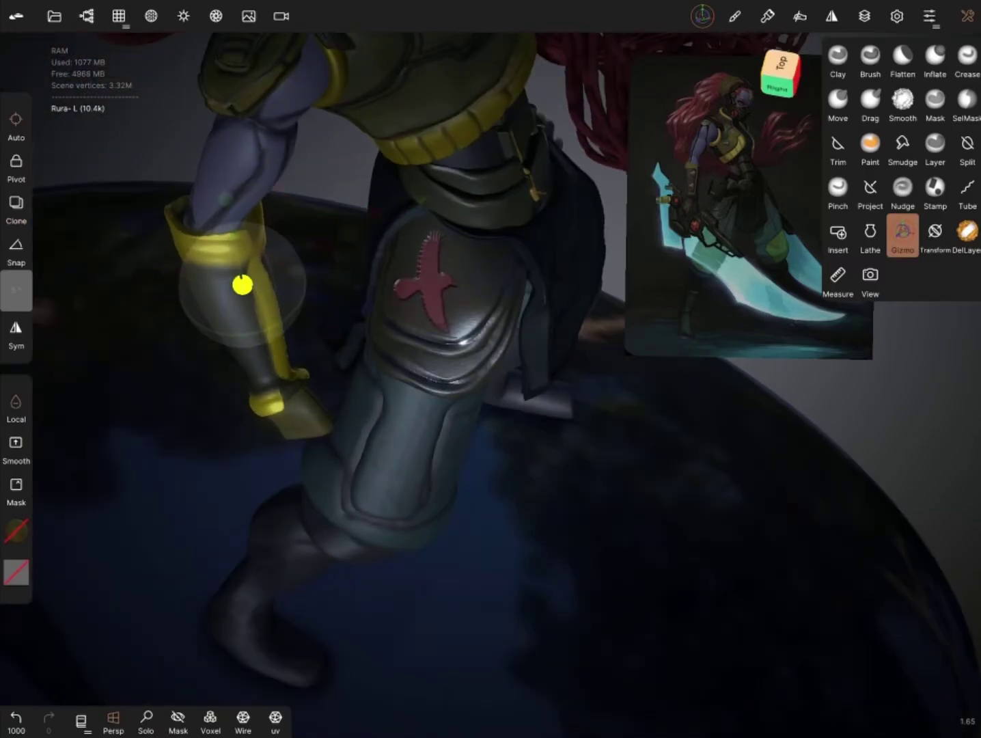
Step: Voxel-remesh the forearm guard denser and reshape it with a Move stroke
click(778, 86)
click(119, 16)
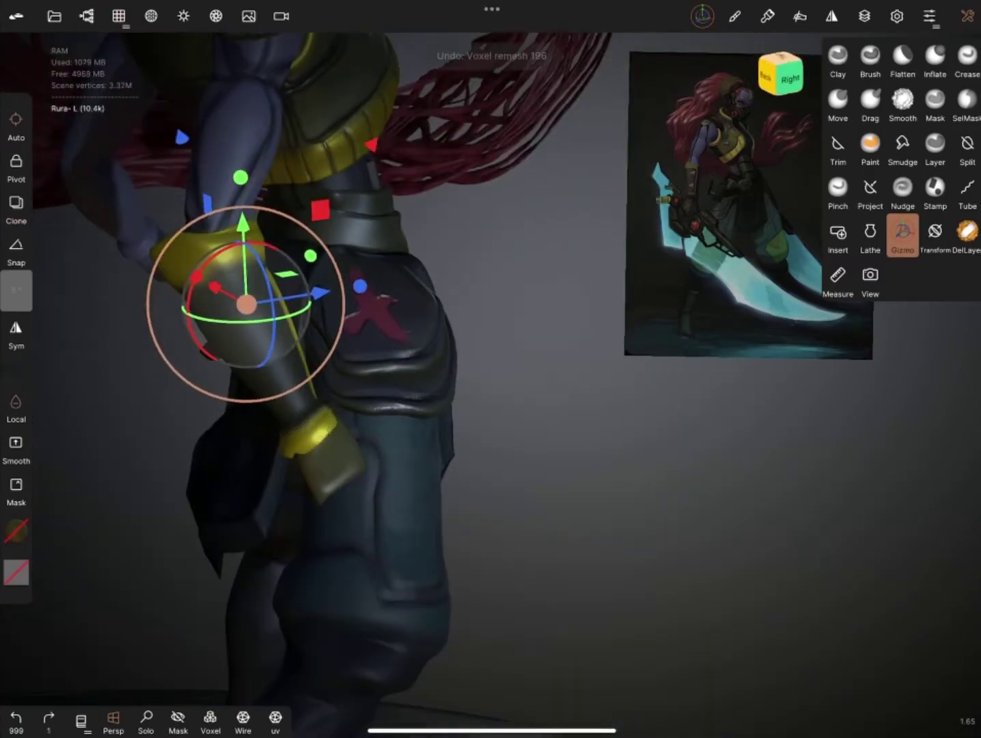
drag(479, 410, 220, 263)
click(838, 102)
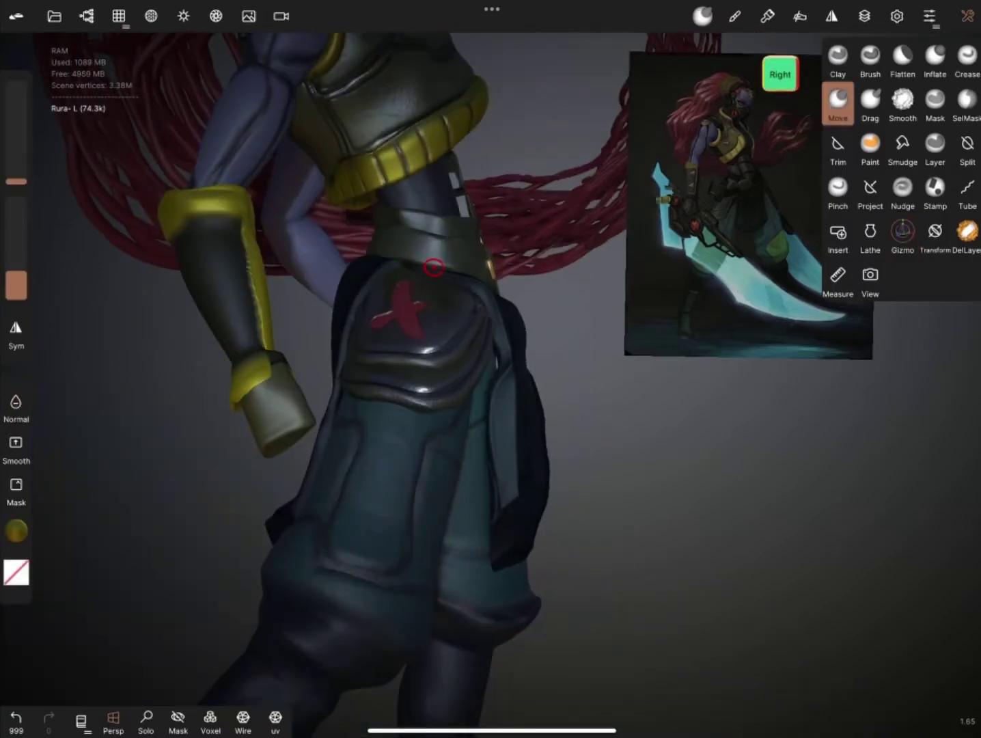
mouse_move(479, 410)
mouse_down()
mouse_move(287, 459)
mouse_move(432, 222)
mouse_up()
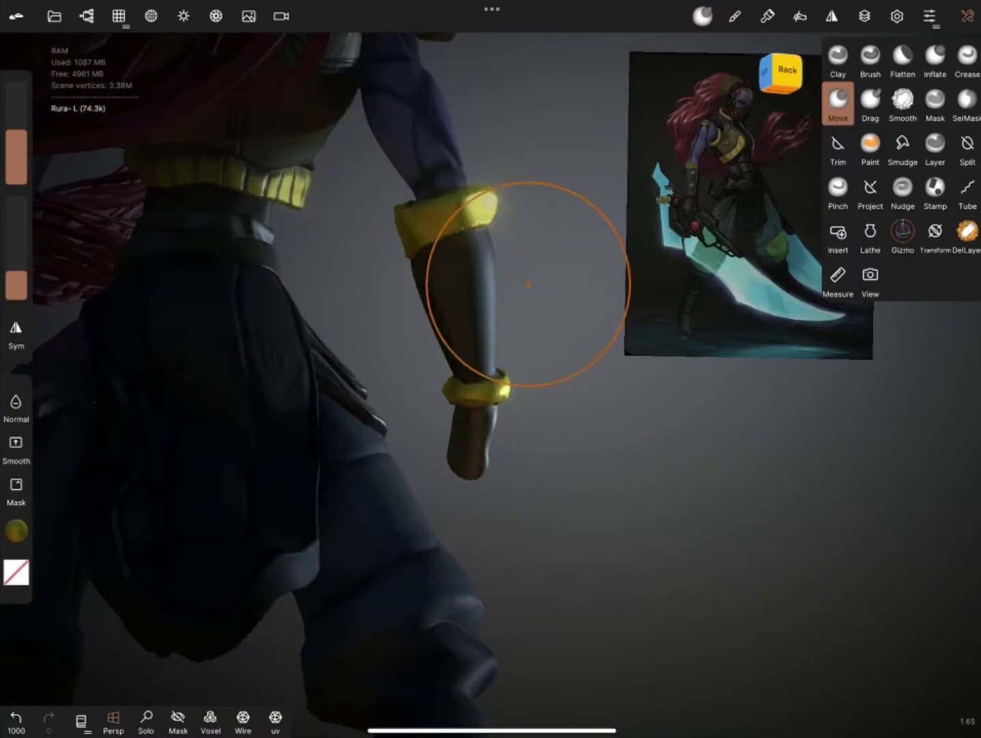
Step: Refine the forearm guard with Crease and Smooth, orbiting around the arm
drag(528, 283, 471, 328)
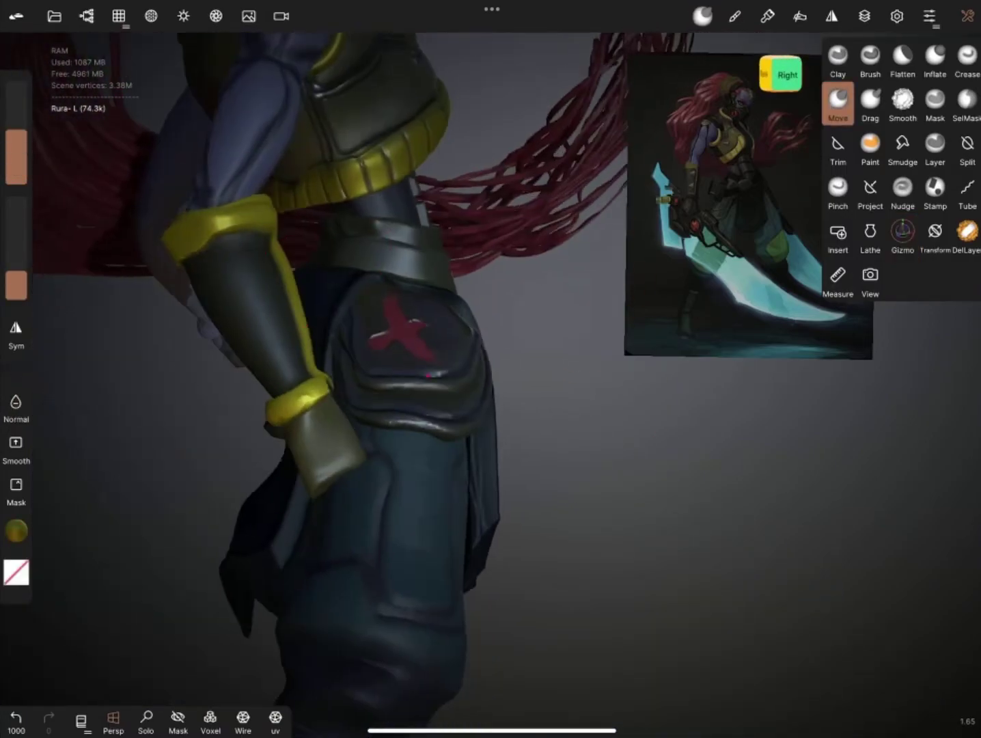
click(934, 103)
click(703, 16)
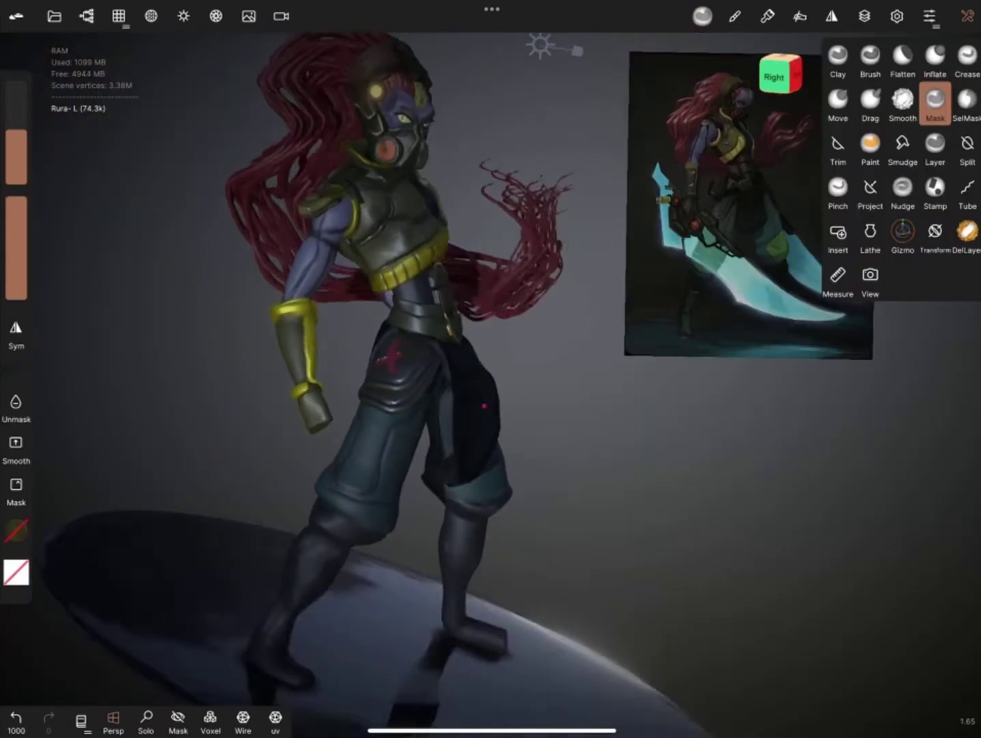
drag(410, 342, 478, 355)
click(967, 58)
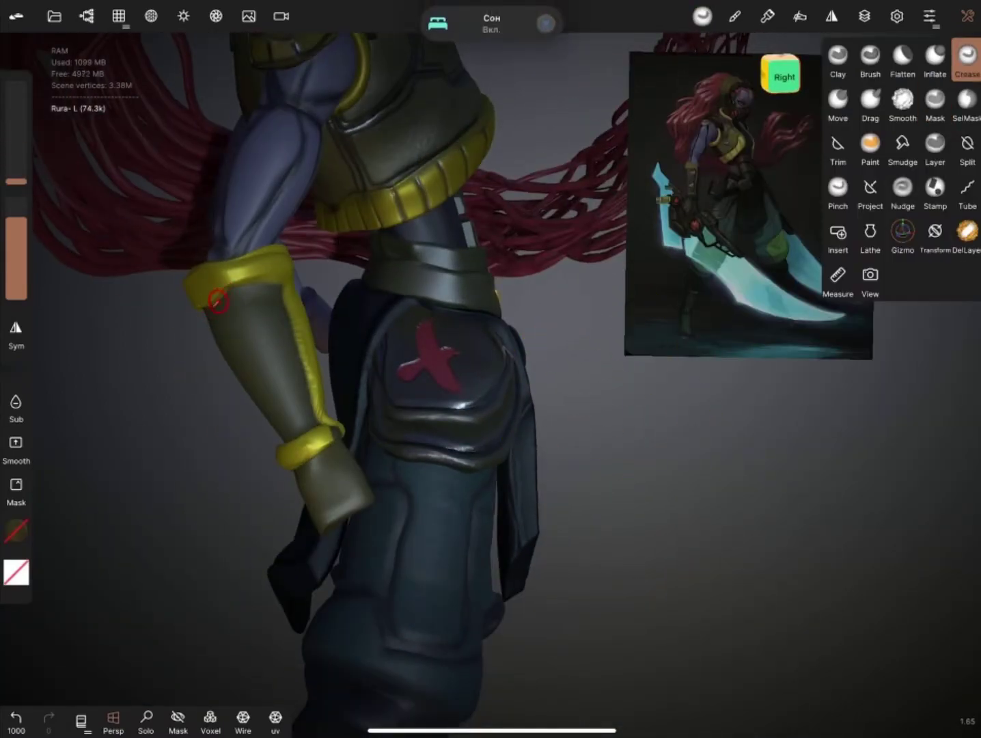
mouse_move(294, 326)
mouse_down()
mouse_move(386, 260)
mouse_move(341, 427)
mouse_move(247, 470)
mouse_up()
click(903, 99)
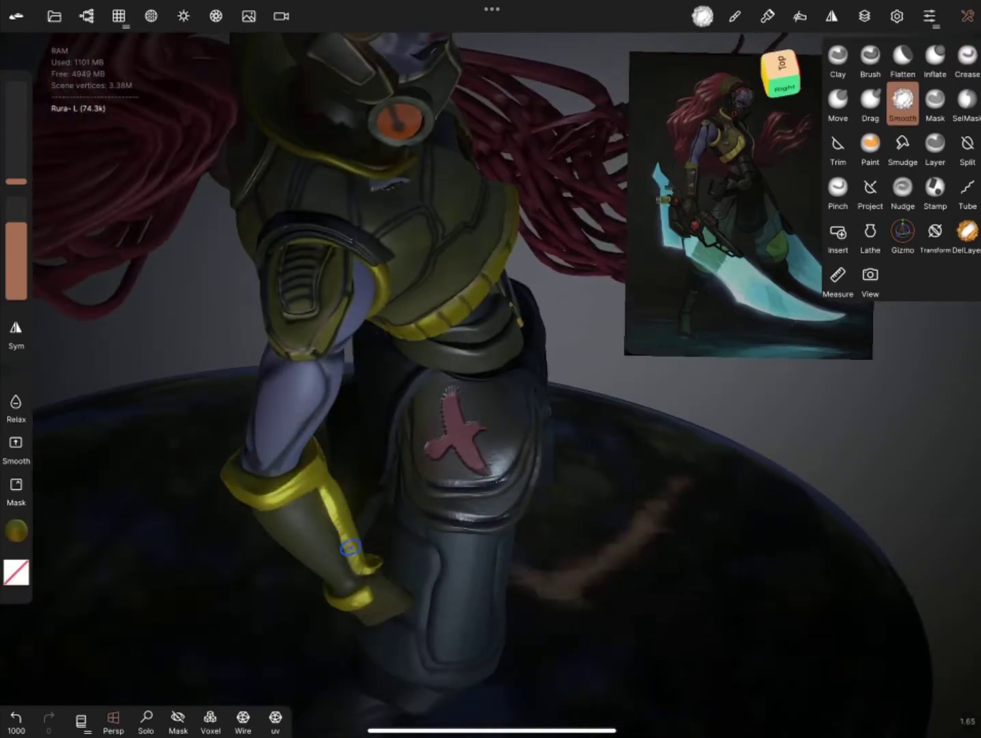
mouse_move(349, 548)
mouse_down()
mouse_move(202, 521)
mouse_move(351, 376)
mouse_move(416, 287)
mouse_up()
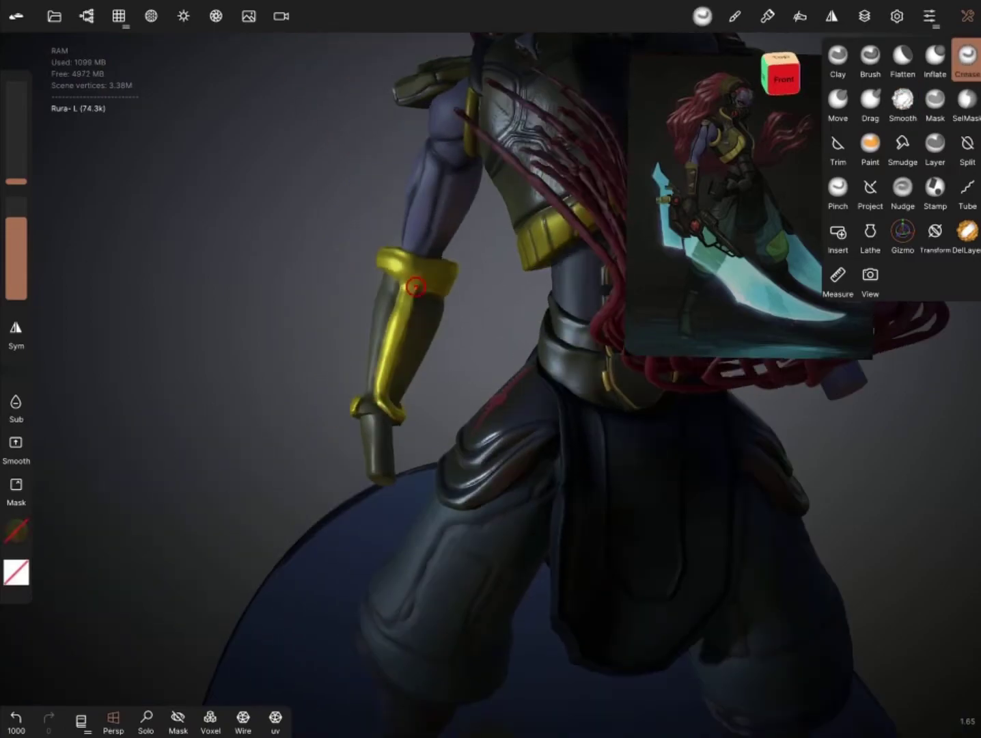
Step: Zoom out and start renaming the middle Rura- L object in the scene list
scroll(410, 341, down, 5)
drag(410, 410, 585, 436)
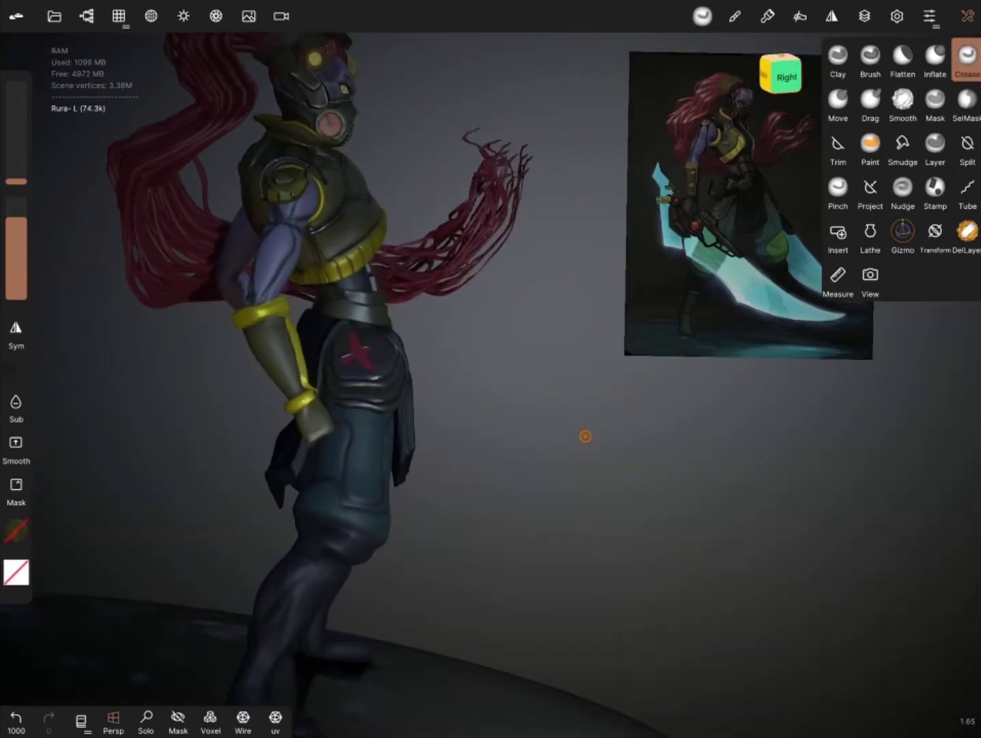
click(86, 16)
click(216, 355)
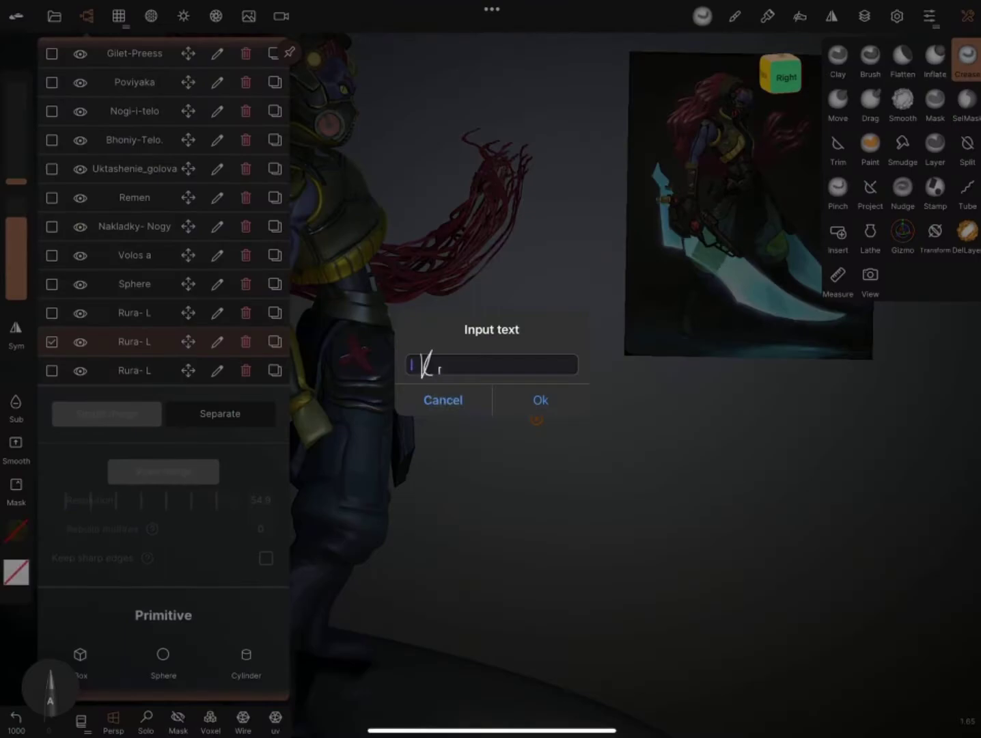
Step: Confirm the gauntlet piece's new name, Rura- I
click(537, 418)
scroll(478, 362, up, 3)
scroll(478, 362, up, 3)
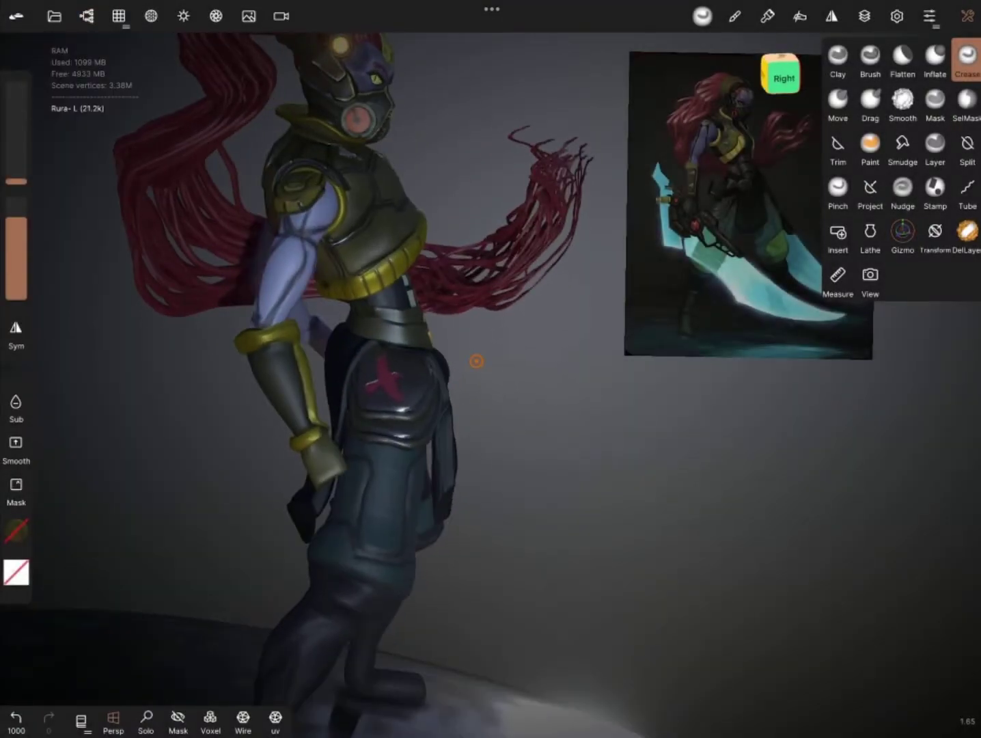
scroll(478, 361, up, 3)
Step: Paint the arm a dark colour, then select the hair object Volos a in the scene list
click(869, 142)
click(15, 531)
mouse_move(478, 410)
mouse_down()
mouse_move(658, 360)
mouse_move(387, 236)
mouse_up()
click(16, 531)
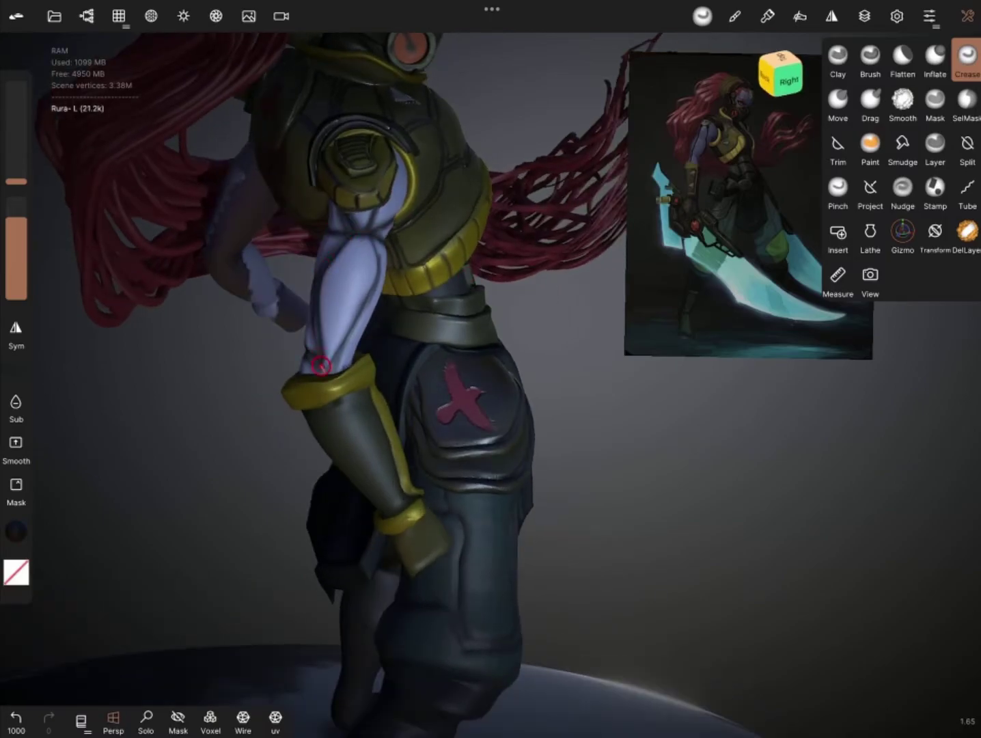
mouse_move(320, 366)
mouse_down()
mouse_move(276, 300)
mouse_move(535, 323)
mouse_up()
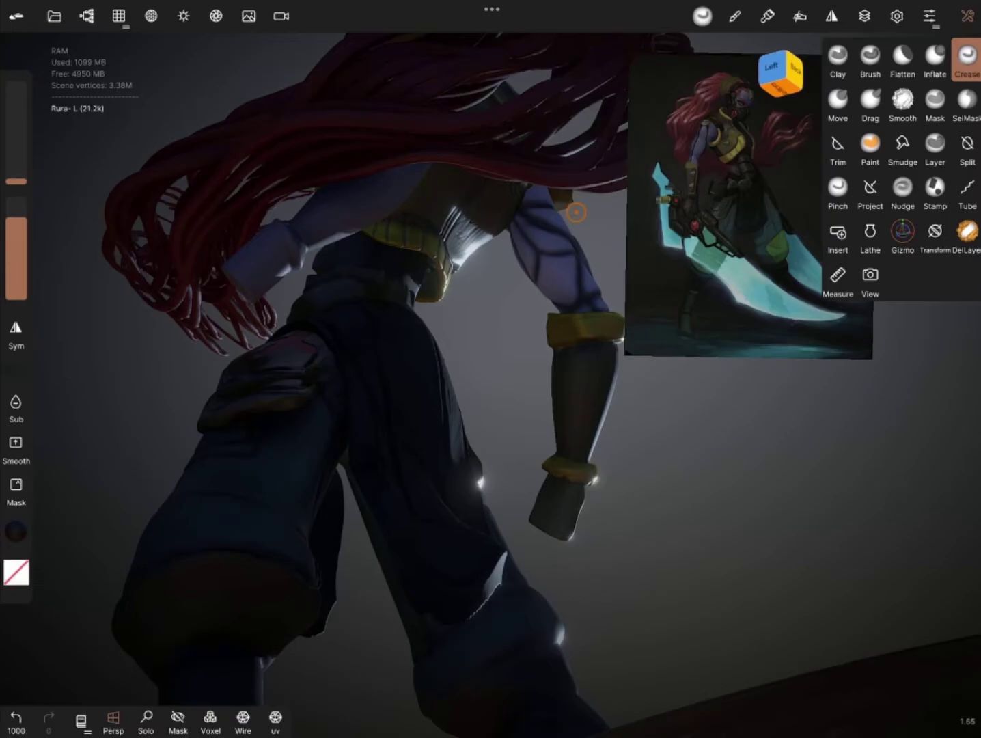
mouse_move(576, 212)
mouse_down()
mouse_move(350, 299)
mouse_move(582, 412)
mouse_up()
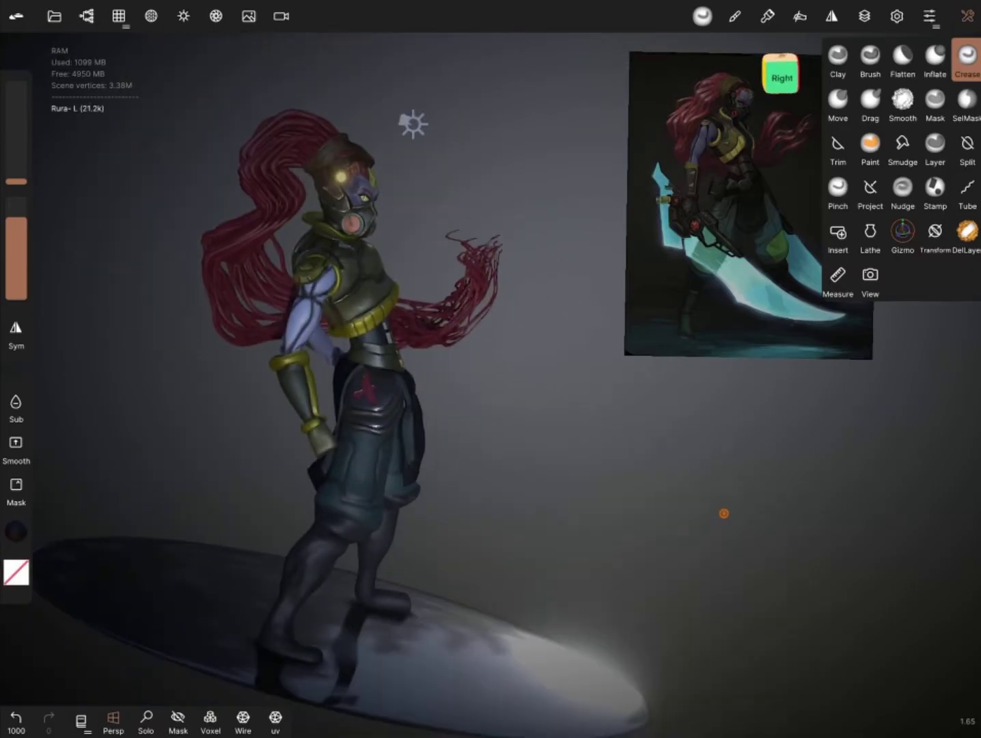
click(81, 721)
click(903, 232)
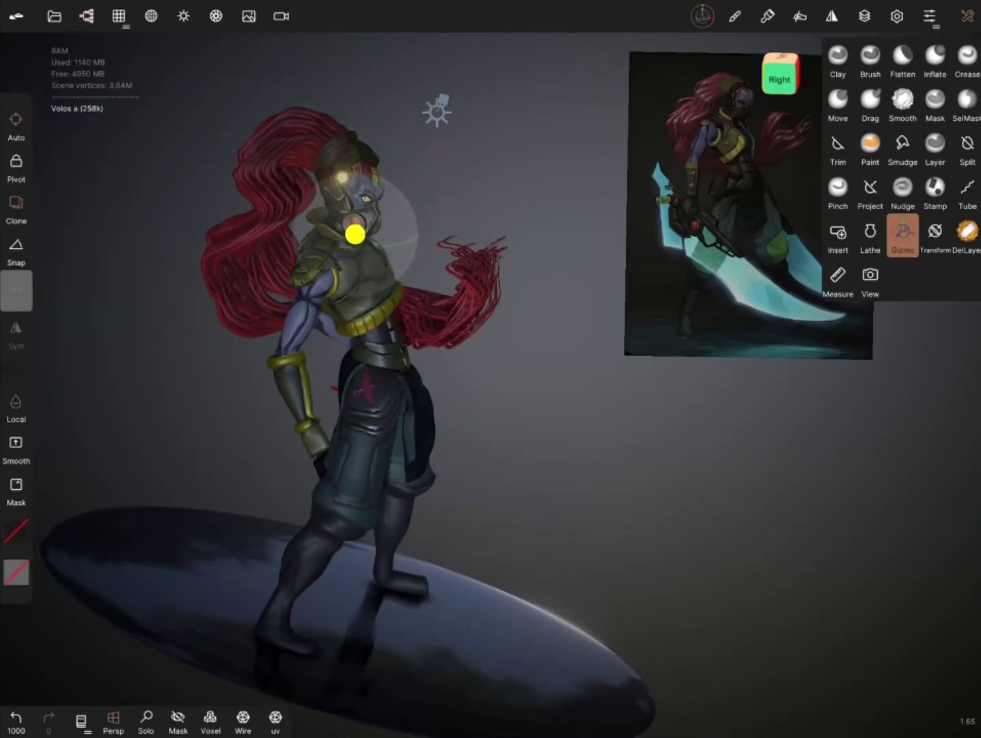
Step: Pull the hair strand tips outward with Drag and select both Volos a hair objects
drag(580, 341, 478, 478)
mouse_move(444, 273)
mouse_down()
mouse_move(283, 225)
mouse_move(410, 259)
mouse_up()
click(870, 103)
mouse_move(478, 410)
mouse_down()
mouse_move(520, 410)
mouse_move(505, 410)
mouse_up()
drag(424, 228, 426, 232)
mouse_move(560, 478)
mouse_down()
mouse_move(526, 478)
mouse_move(567, 465)
mouse_move(595, 438)
mouse_move(567, 492)
mouse_move(660, 499)
mouse_move(697, 404)
mouse_move(572, 520)
mouse_move(587, 485)
mouse_move(538, 335)
mouse_move(546, 424)
mouse_move(589, 369)
mouse_move(663, 366)
mouse_move(751, 427)
mouse_move(665, 565)
mouse_move(775, 493)
mouse_up()
click(86, 15)
click(52, 284)
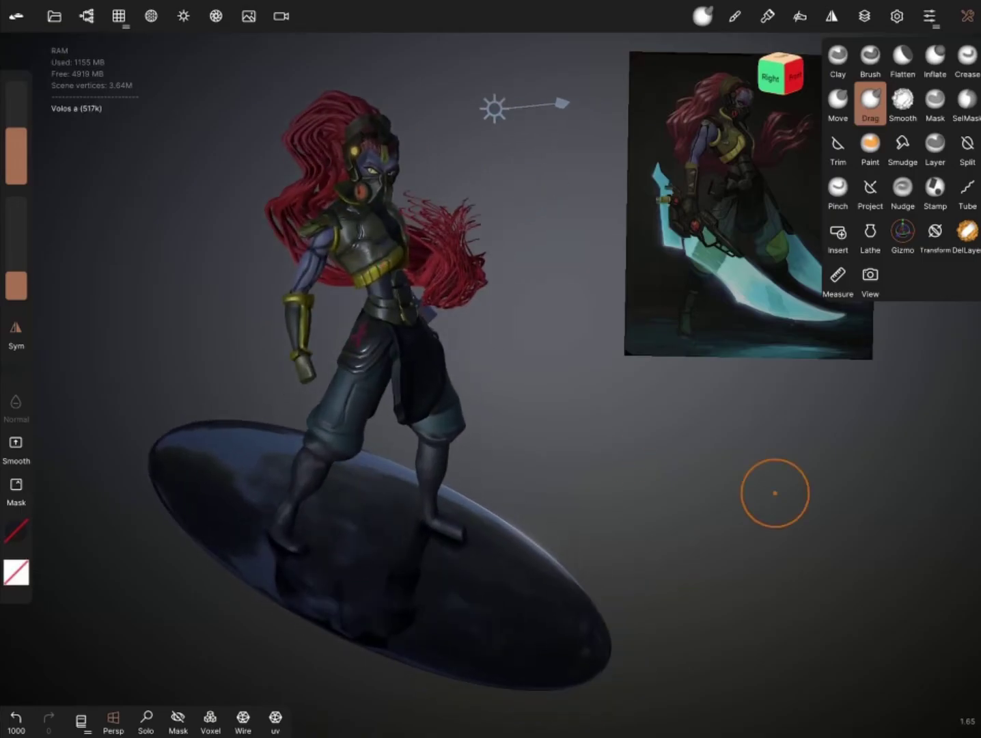
Step: Flatten the back and sides of the Nogi-i-telo legs, then reshape them with Move
mouse_move(775, 493)
mouse_down()
mouse_move(636, 426)
mouse_move(230, 361)
mouse_up()
click(902, 58)
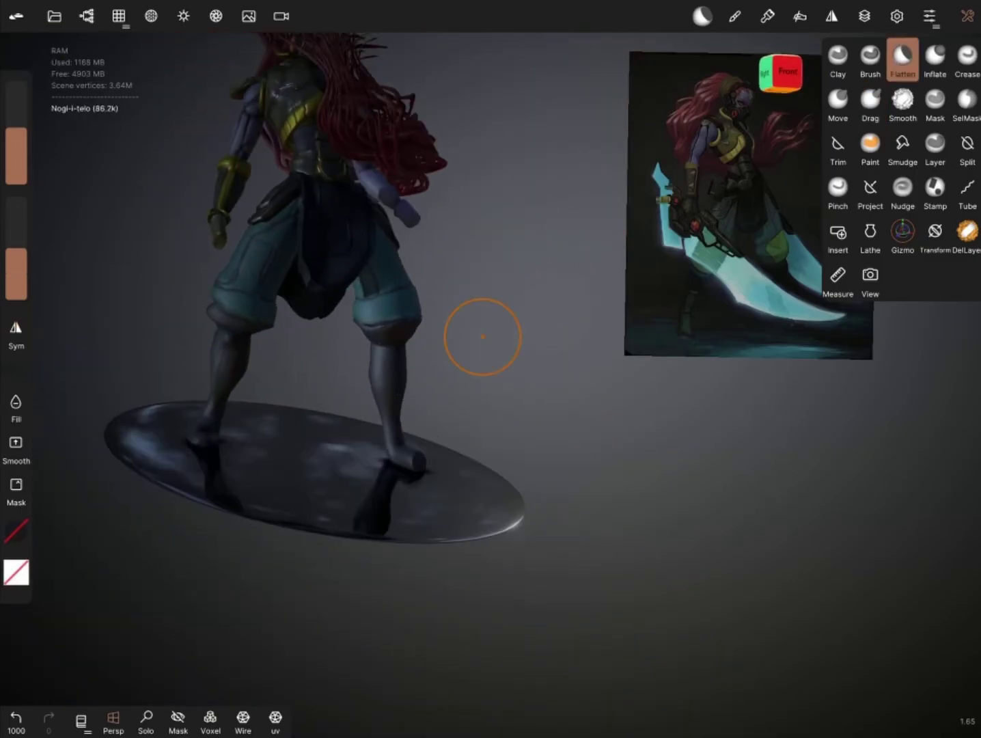
mouse_move(481, 334)
mouse_down()
mouse_move(193, 401)
mouse_move(386, 462)
mouse_move(198, 413)
mouse_move(289, 416)
mouse_move(219, 357)
mouse_move(423, 328)
mouse_up()
mouse_move(467, 258)
mouse_down()
mouse_move(410, 321)
mouse_move(374, 383)
mouse_move(606, 369)
mouse_move(479, 386)
mouse_move(379, 415)
mouse_move(339, 383)
mouse_move(399, 307)
mouse_move(285, 372)
mouse_move(475, 476)
mouse_up()
click(902, 61)
mouse_move(606, 443)
mouse_down()
mouse_move(657, 495)
mouse_move(719, 435)
mouse_up()
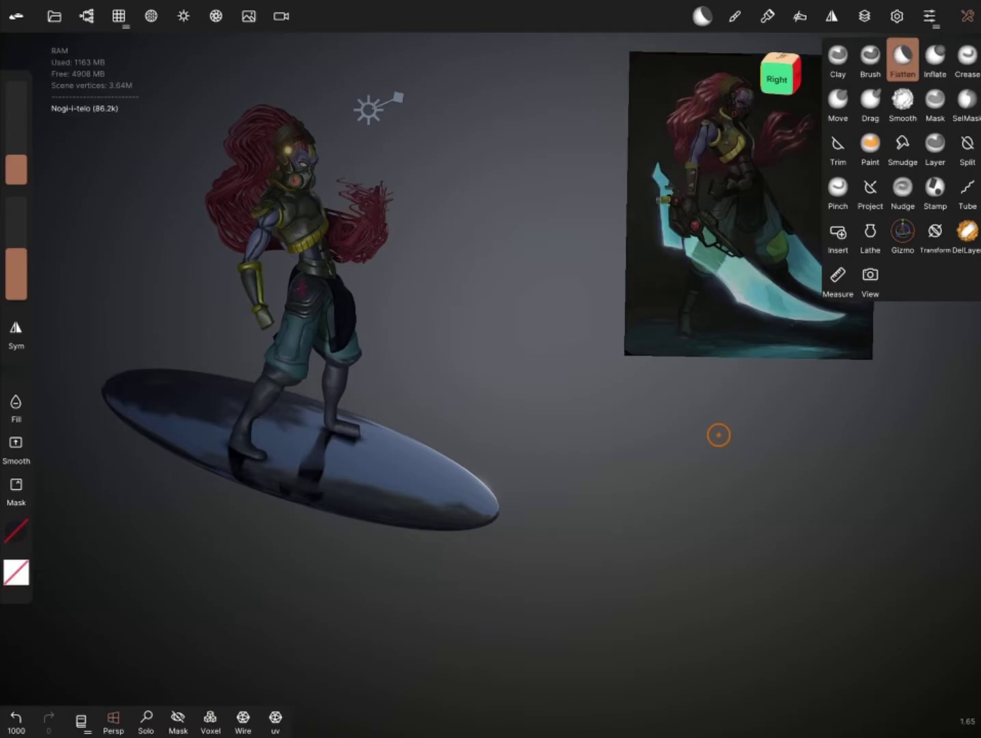
click(838, 103)
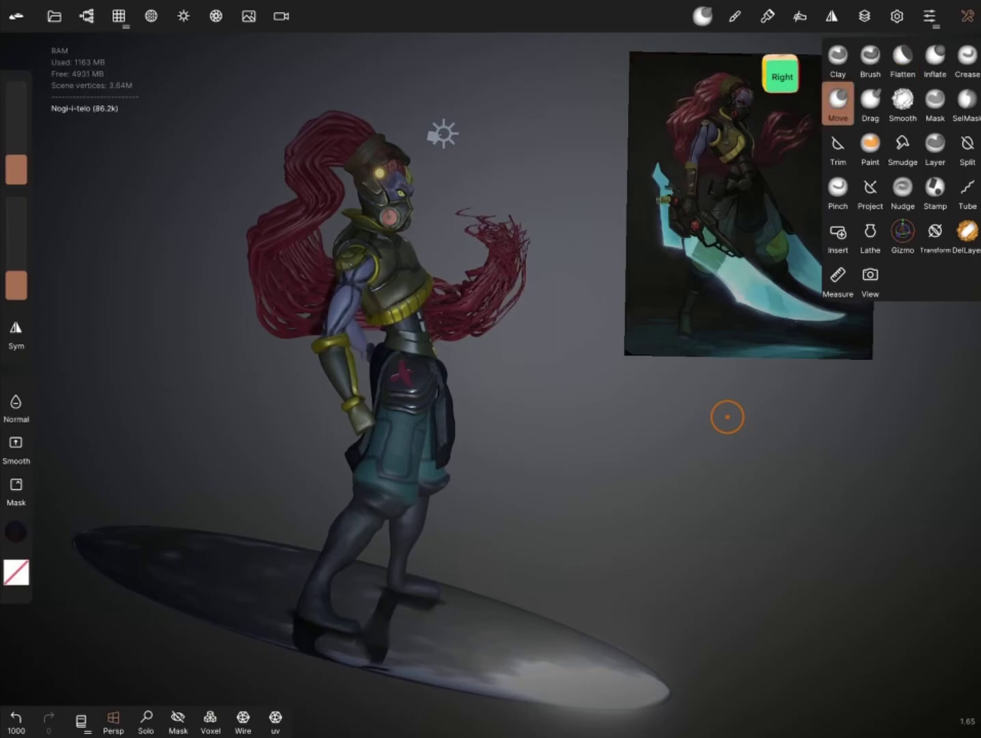
drag(727, 417, 478, 601)
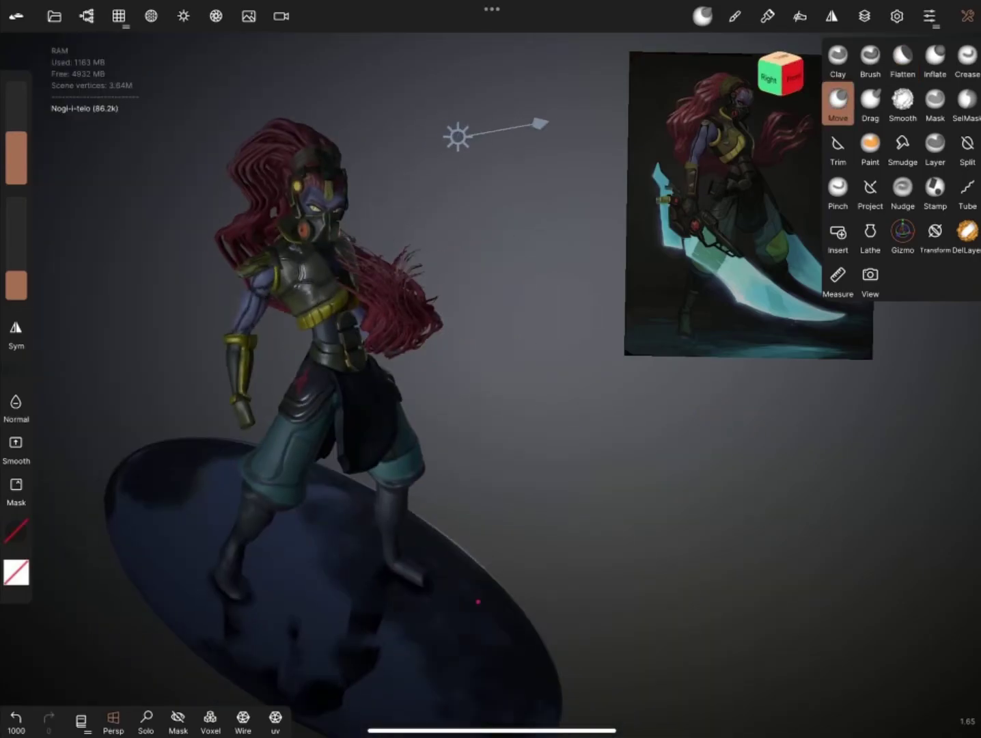
mouse_move(565, 593)
mouse_down()
mouse_move(296, 417)
mouse_move(427, 464)
mouse_move(433, 445)
mouse_move(349, 410)
mouse_move(438, 536)
mouse_move(541, 465)
mouse_move(763, 464)
mouse_move(485, 657)
mouse_move(519, 519)
mouse_move(576, 412)
mouse_move(410, 403)
mouse_move(423, 601)
mouse_move(390, 581)
mouse_move(396, 677)
mouse_move(289, 413)
mouse_move(492, 473)
mouse_move(408, 434)
mouse_move(320, 412)
mouse_move(348, 355)
mouse_up()
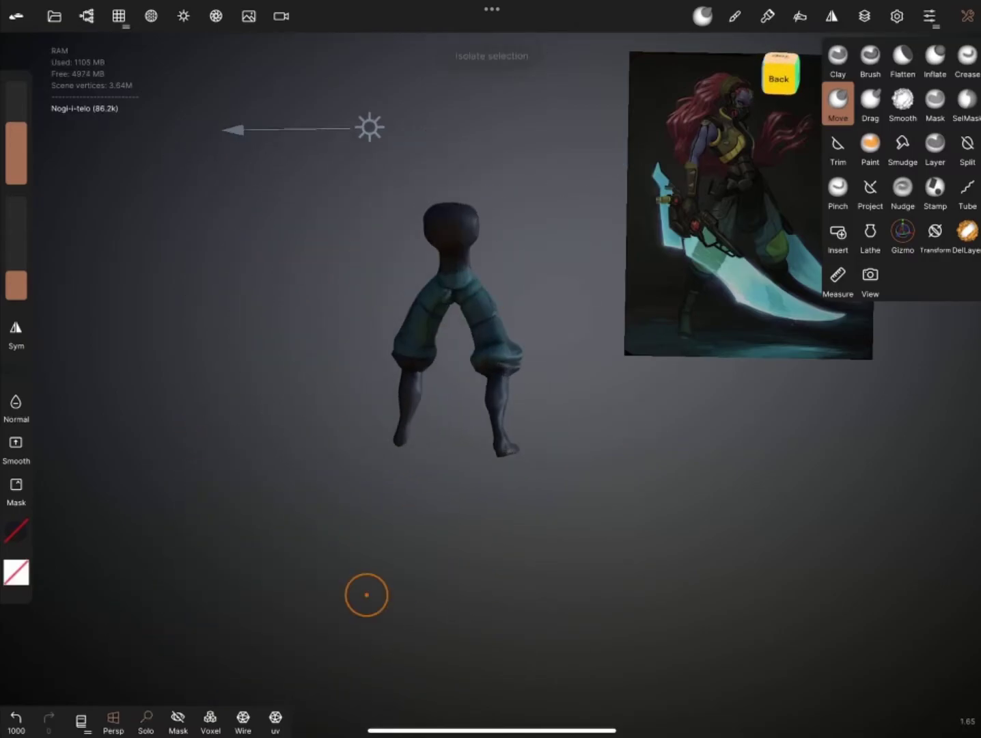
Step: Undo the last Move stroke on the legs and zoom out to the whole scene
scroll(571, 486, up, 5)
key(ctrl+z)
mouse_move(369, 317)
mouse_down()
mouse_move(258, 416)
mouse_move(371, 365)
mouse_up()
mouse_move(558, 438)
mouse_down()
mouse_move(492, 405)
mouse_move(471, 485)
mouse_move(872, 408)
mouse_move(905, 629)
mouse_up()
Step: Select Poviyaka, hide the interface for a clean preview, then solo Kist_R
click(492, 405)
click(869, 274)
click(929, 16)
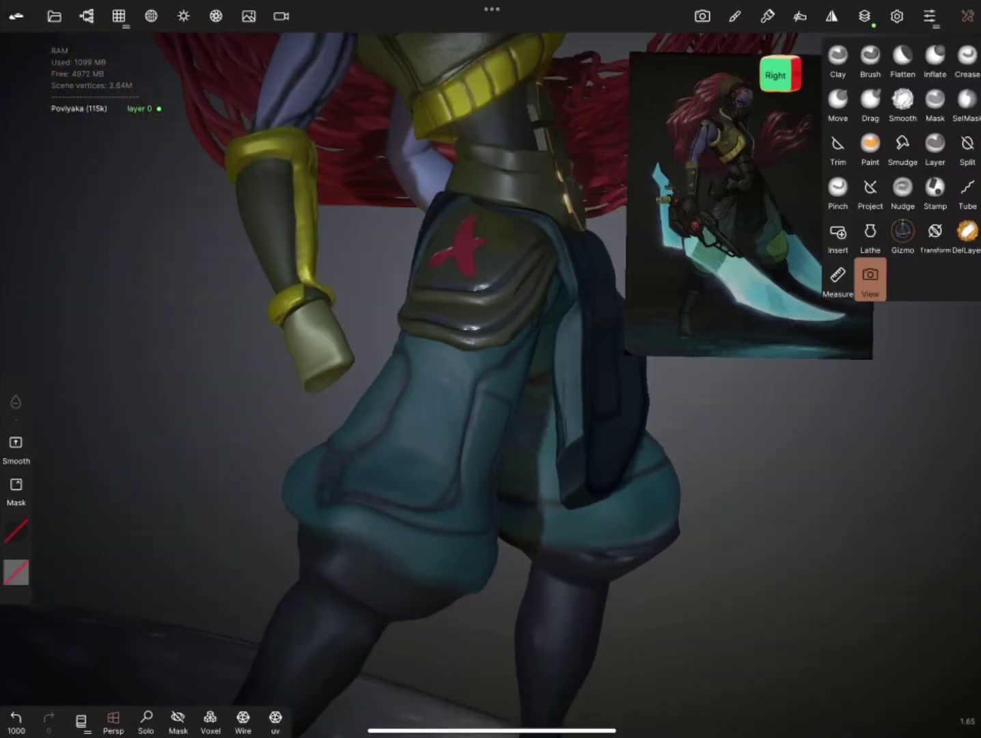
click(145, 721)
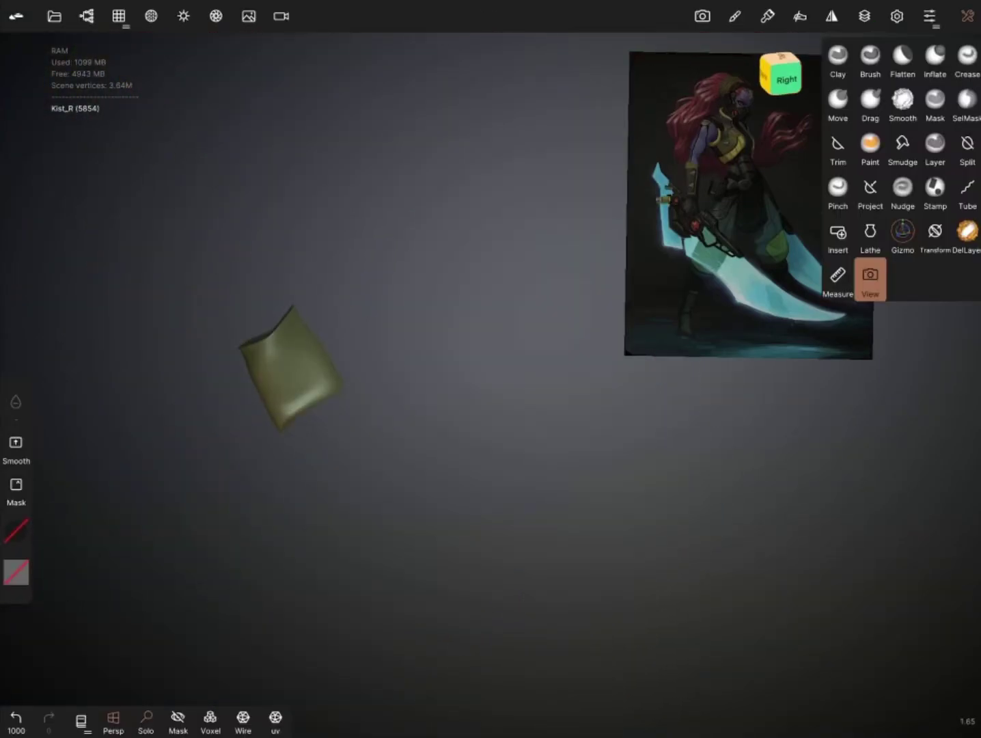
Step: Draw two short tube strokes beside the Kist_R palm for the thumb
drag(332, 381, 359, 427)
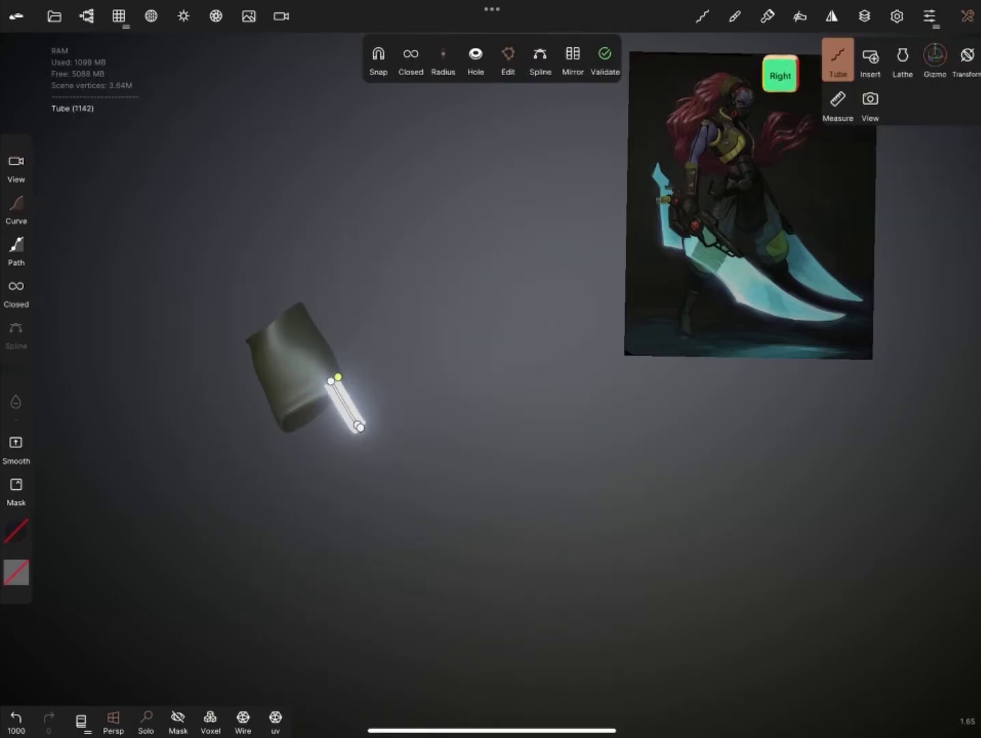
drag(287, 412, 305, 448)
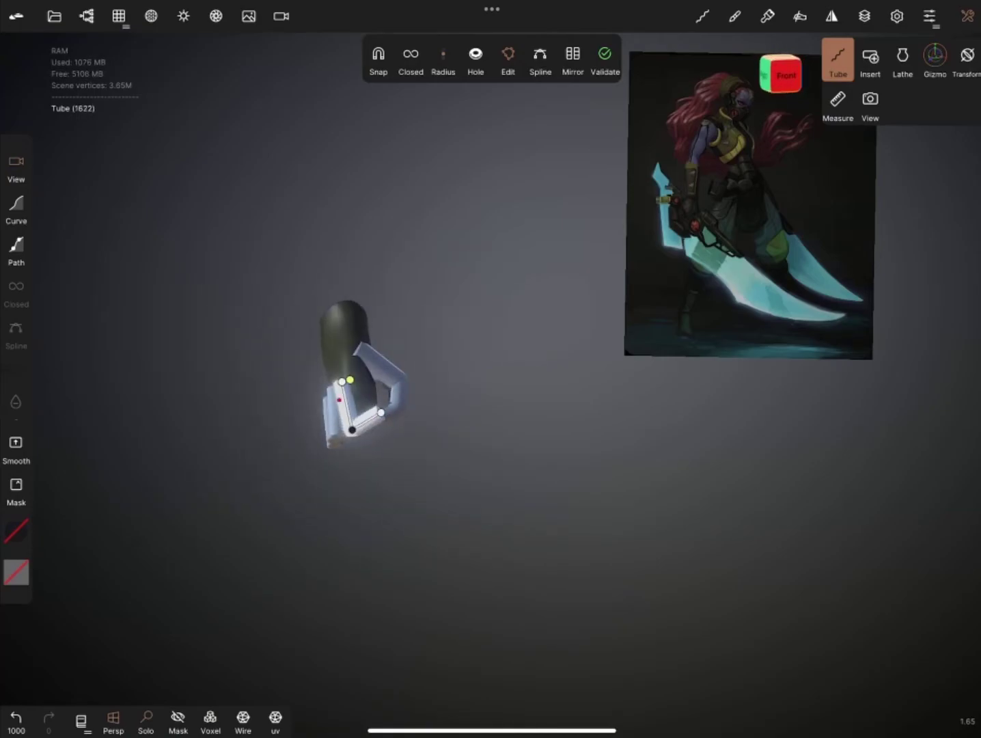
scroll(376, 417, up, 5)
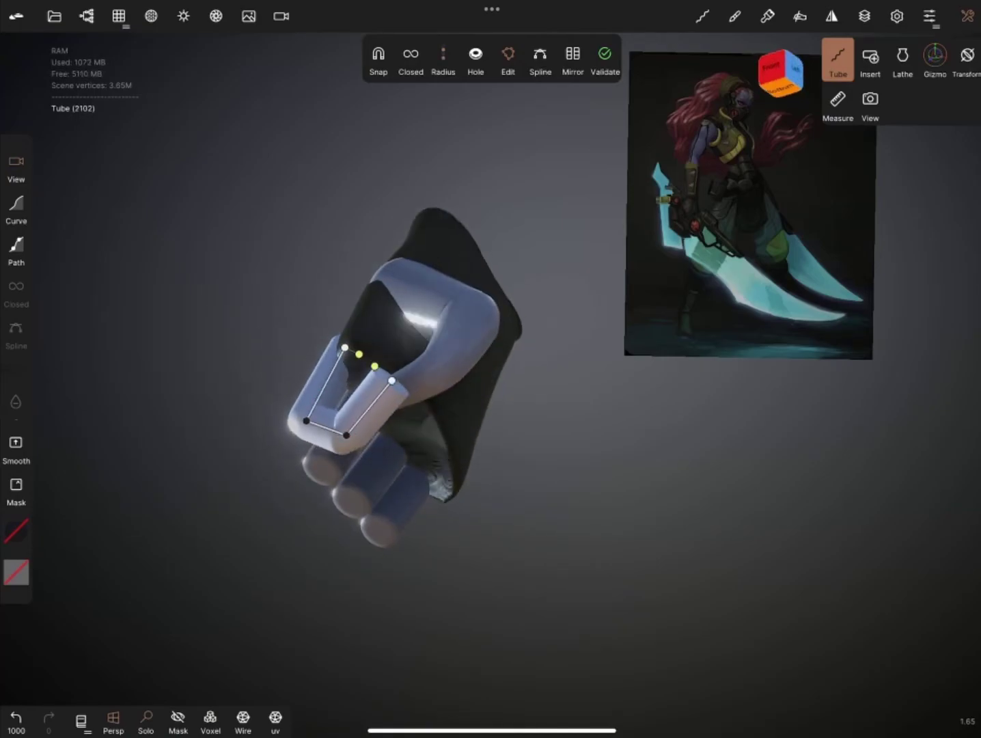
drag(519, 424, 341, 383)
Step: Select a tube piece and move and rotate it lower against the palm with the Gizmo
click(86, 15)
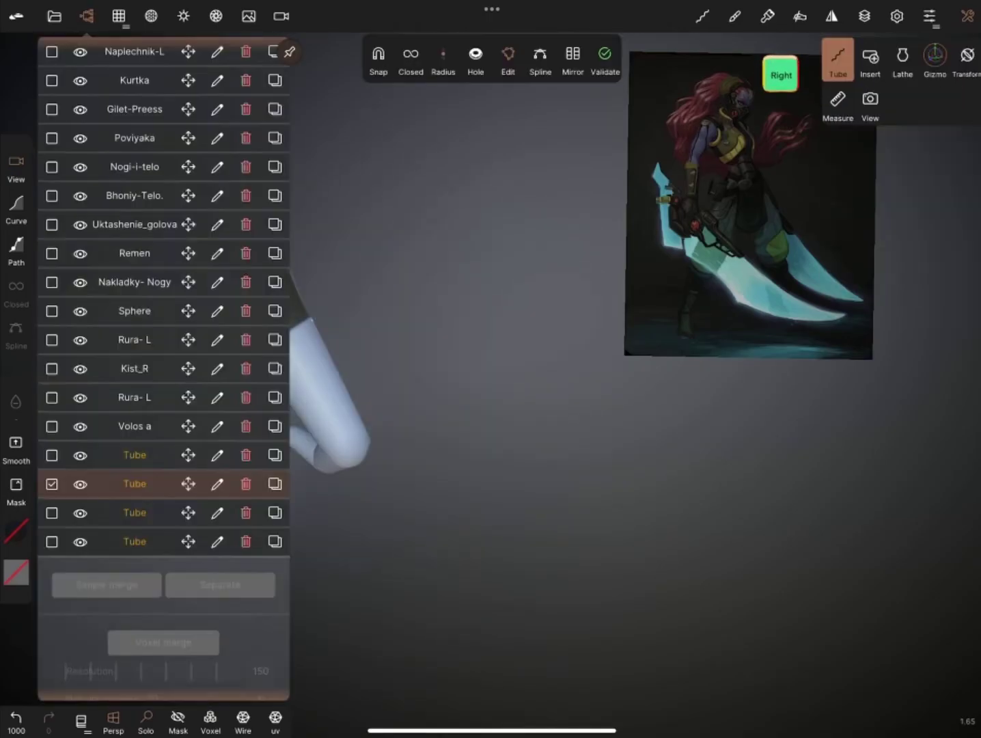
click(86, 15)
drag(478, 410, 403, 383)
mouse_move(250, 364)
mouse_down()
mouse_move(240, 317)
mouse_move(185, 492)
mouse_move(282, 444)
mouse_up()
mouse_move(478, 410)
mouse_down()
mouse_move(451, 437)
mouse_move(451, 423)
mouse_move(396, 450)
mouse_up()
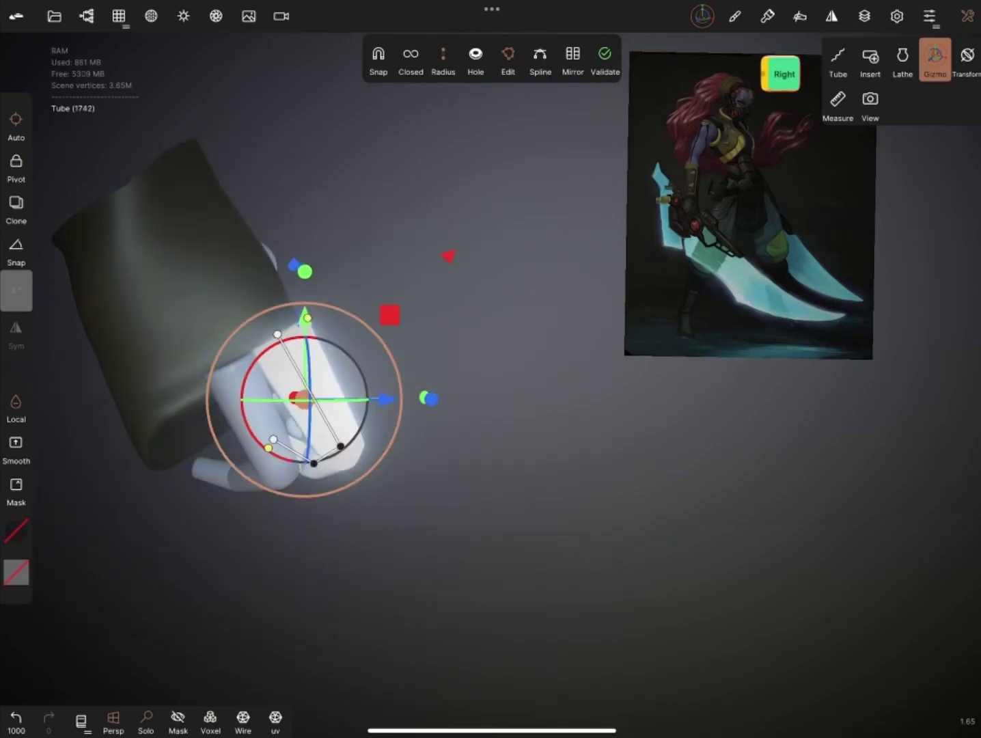
mouse_move(478, 445)
mouse_down()
mouse_move(424, 417)
mouse_move(464, 437)
mouse_move(437, 424)
mouse_move(423, 437)
mouse_move(410, 424)
mouse_move(437, 444)
mouse_up()
Step: Clone a duplicate of the tube with the Gizmo, then undo that transform
click(16, 205)
drag(295, 438, 252, 438)
mouse_move(478, 444)
mouse_down()
mouse_move(423, 431)
mouse_move(437, 438)
mouse_move(423, 430)
mouse_move(478, 410)
mouse_move(444, 430)
mouse_move(478, 437)
mouse_move(451, 451)
mouse_move(472, 478)
mouse_move(464, 438)
mouse_move(444, 424)
mouse_move(471, 451)
mouse_move(465, 478)
mouse_move(478, 519)
mouse_up()
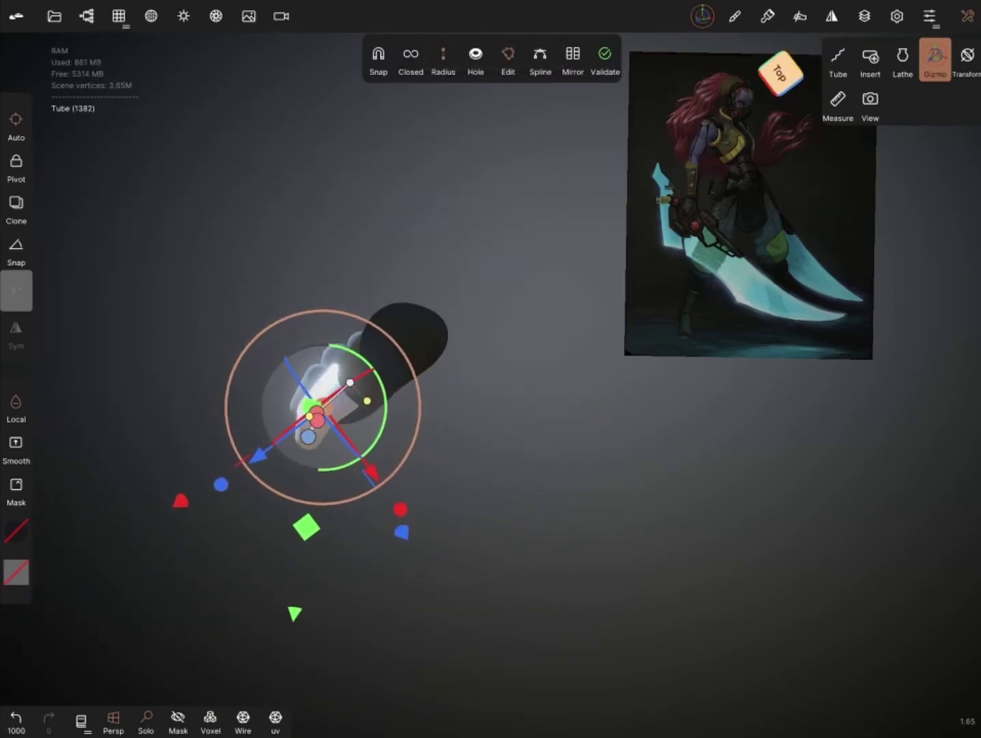
key(ctrl+z)
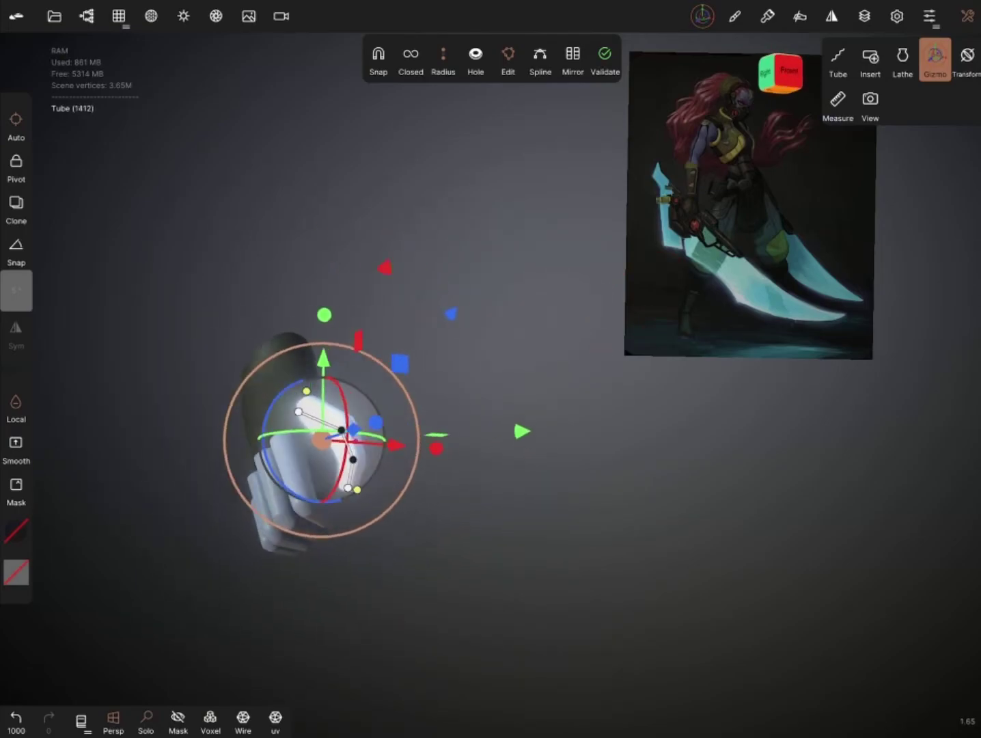
drag(519, 520, 478, 512)
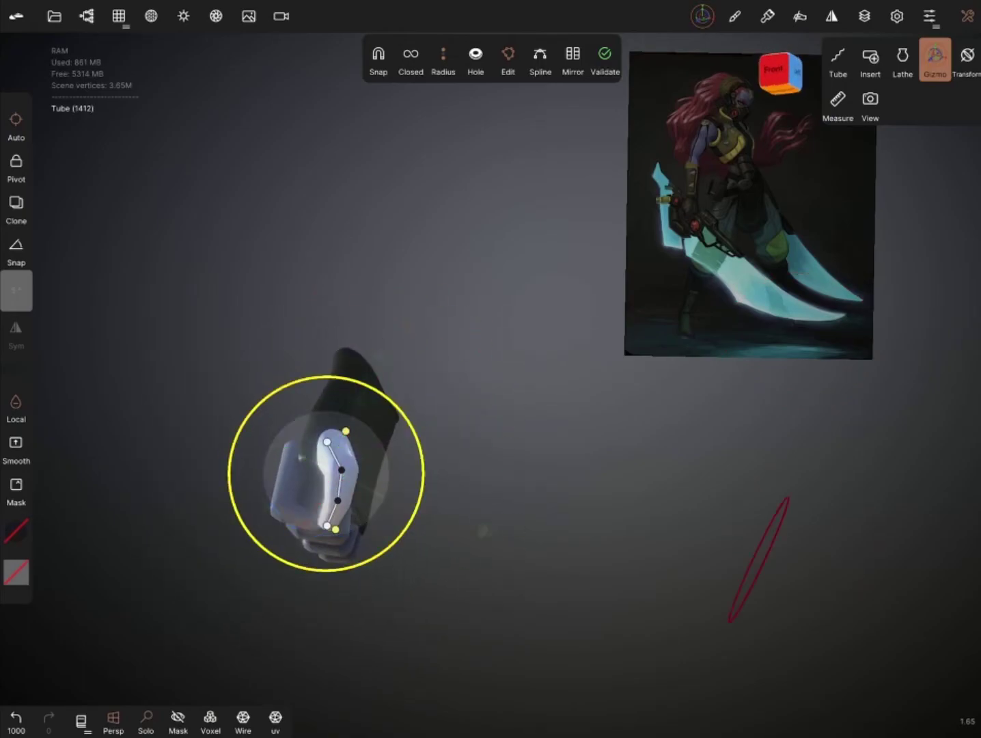
drag(483, 531, 471, 519)
Step: View the hand in place on the character and undo the hand's last rotation
click(869, 62)
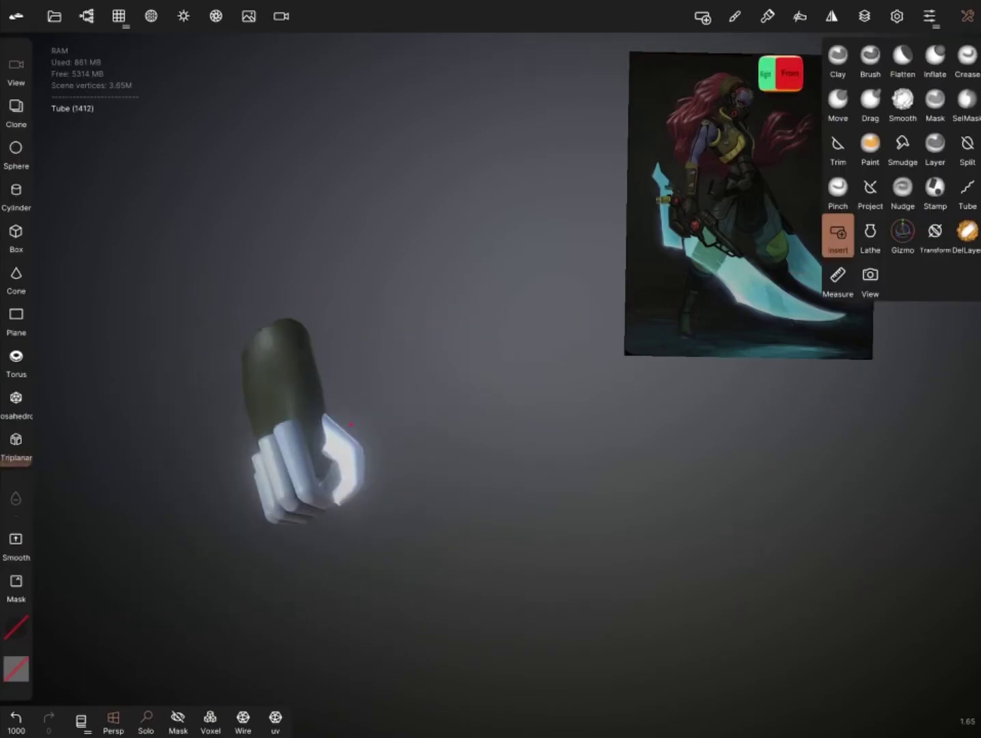
click(902, 232)
drag(652, 724, 650, 642)
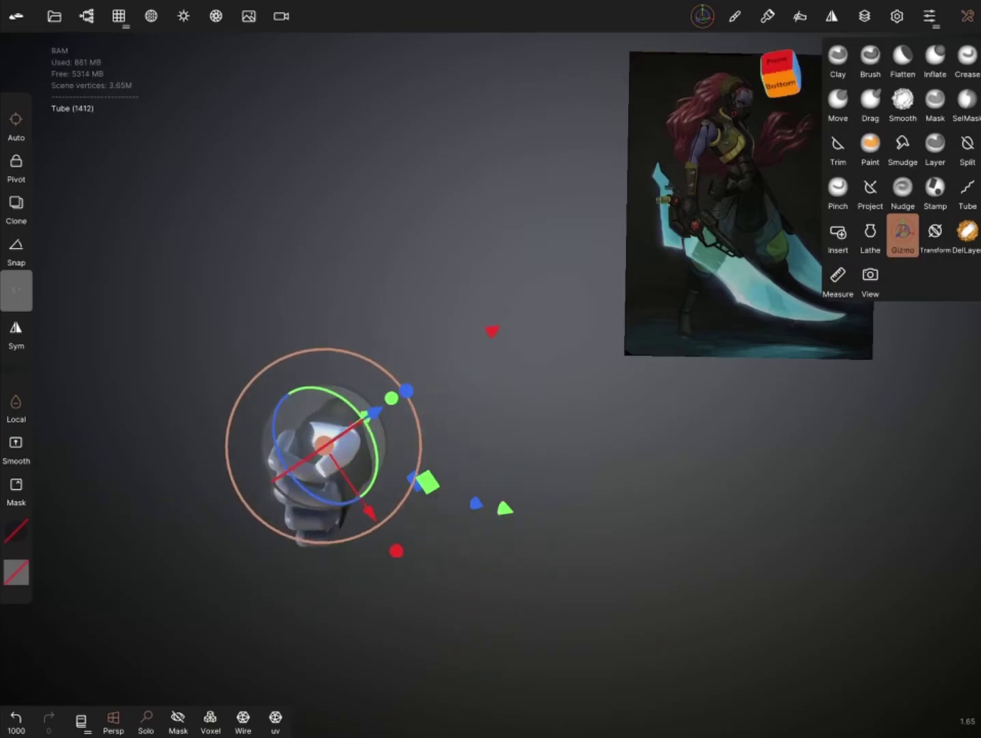
click(86, 16)
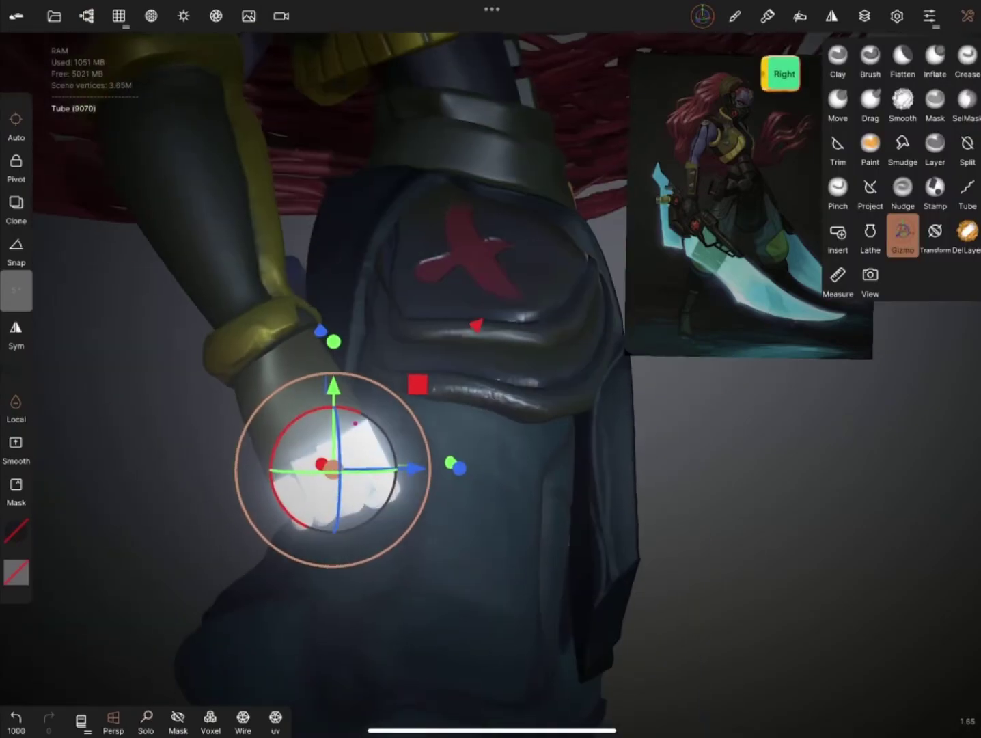
click(16, 572)
drag(703, 471, 738, 427)
click(16, 717)
Step: Paint the tube fingers olive and select the hand and tube together
click(870, 147)
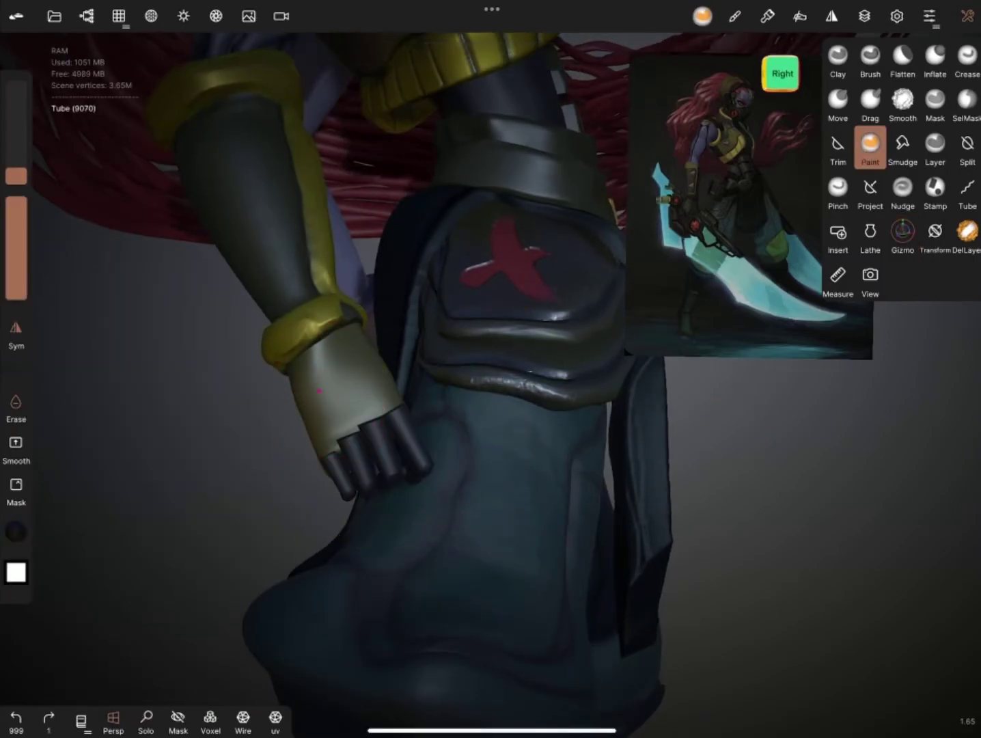
drag(362, 473, 377, 414)
click(86, 15)
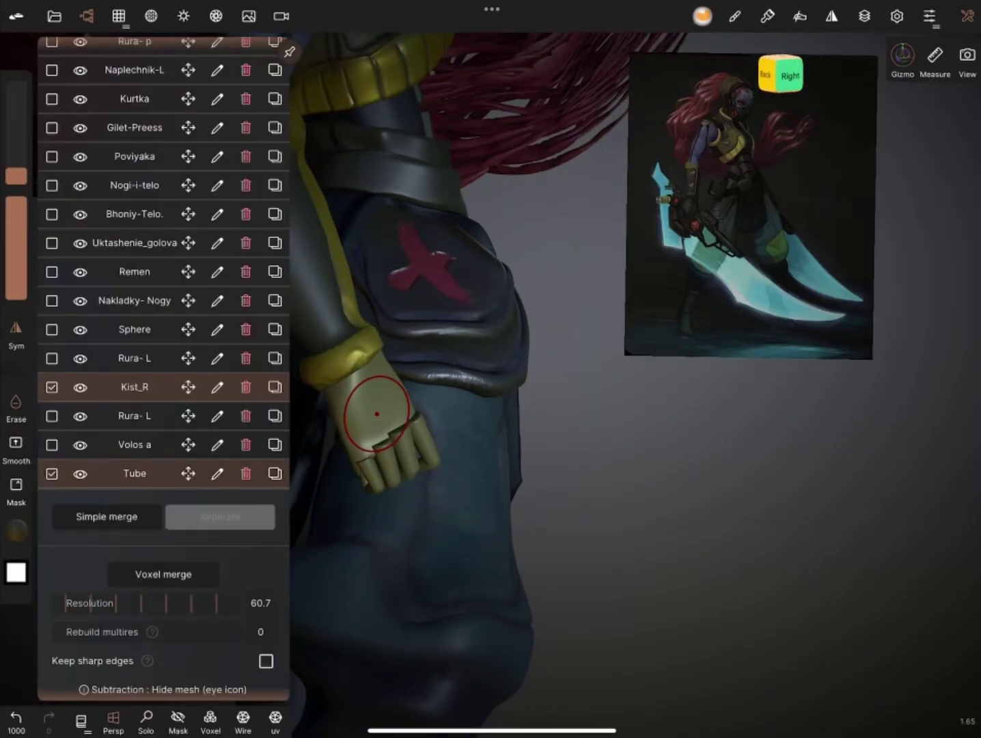
Step: Simple-merge the Tube into Kist_R and smooth the merged hand
click(86, 16)
click(735, 16)
drag(410, 445, 597, 527)
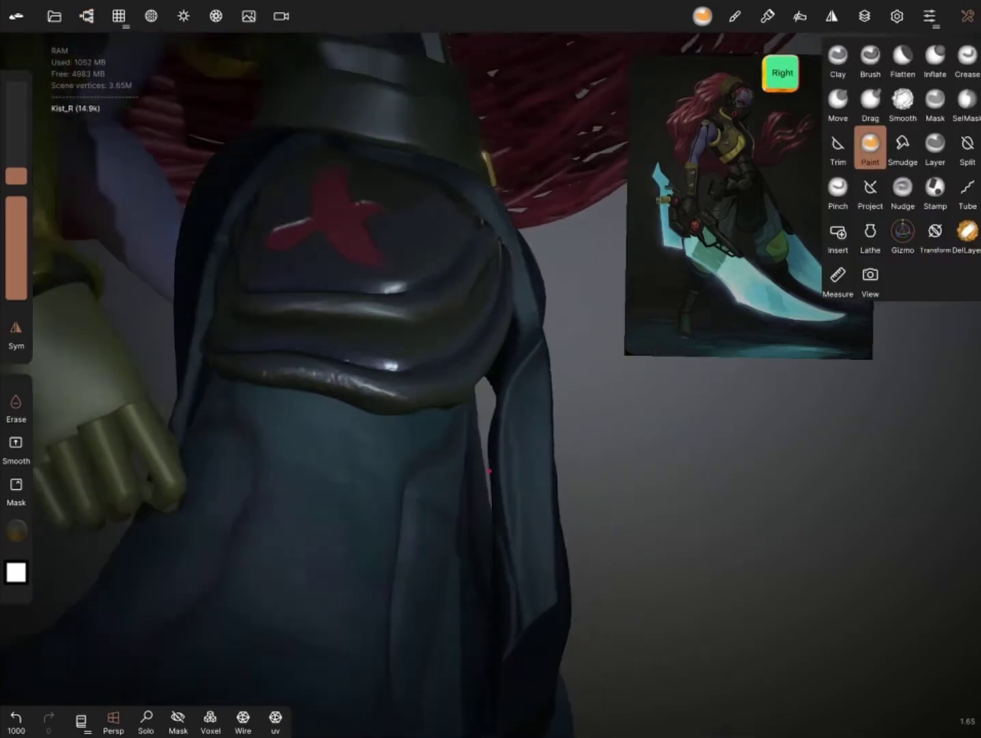
click(903, 102)
drag(352, 482, 434, 328)
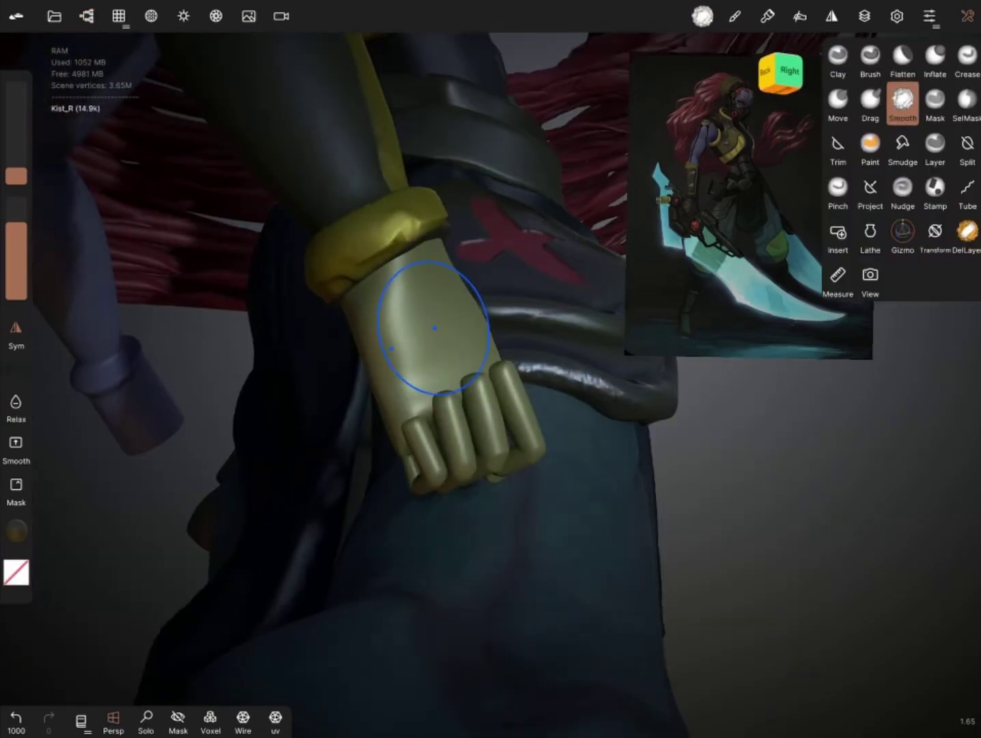
mouse_move(440, 373)
mouse_down()
mouse_move(356, 350)
mouse_move(412, 361)
mouse_move(505, 405)
mouse_move(478, 436)
mouse_up()
Step: Isolate the hand in Solo, add Crease detail to the glove, then review the figure
click(145, 718)
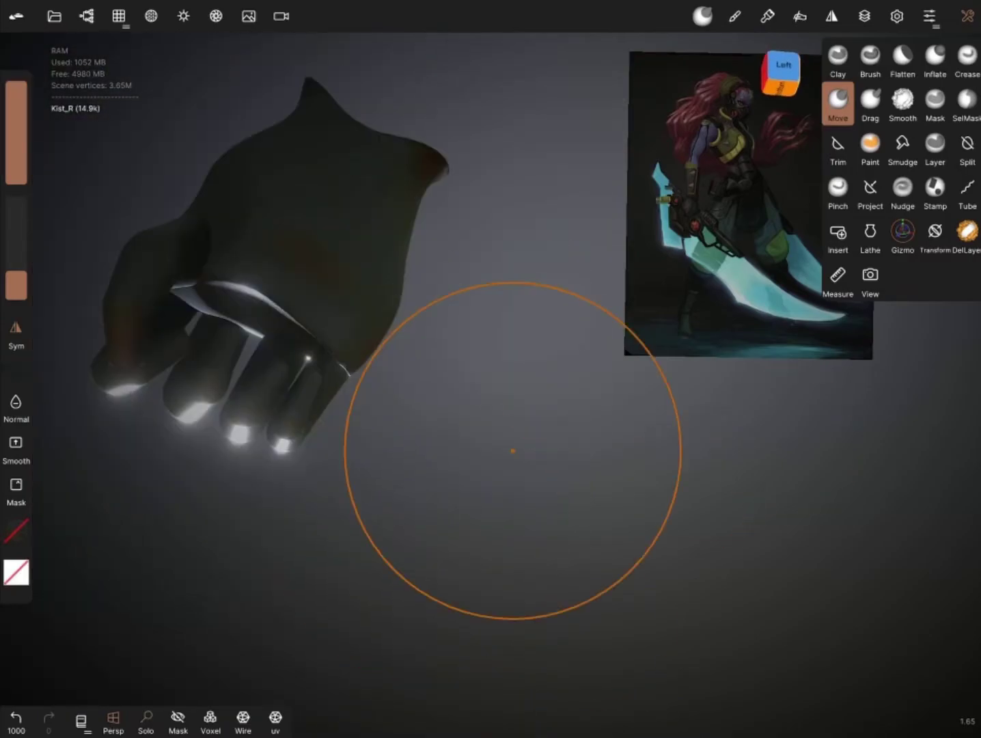
mouse_move(318, 324)
mouse_down()
mouse_move(376, 291)
mouse_move(556, 407)
mouse_move(455, 271)
mouse_move(247, 493)
mouse_move(534, 357)
mouse_move(580, 357)
mouse_up()
click(17, 530)
click(966, 58)
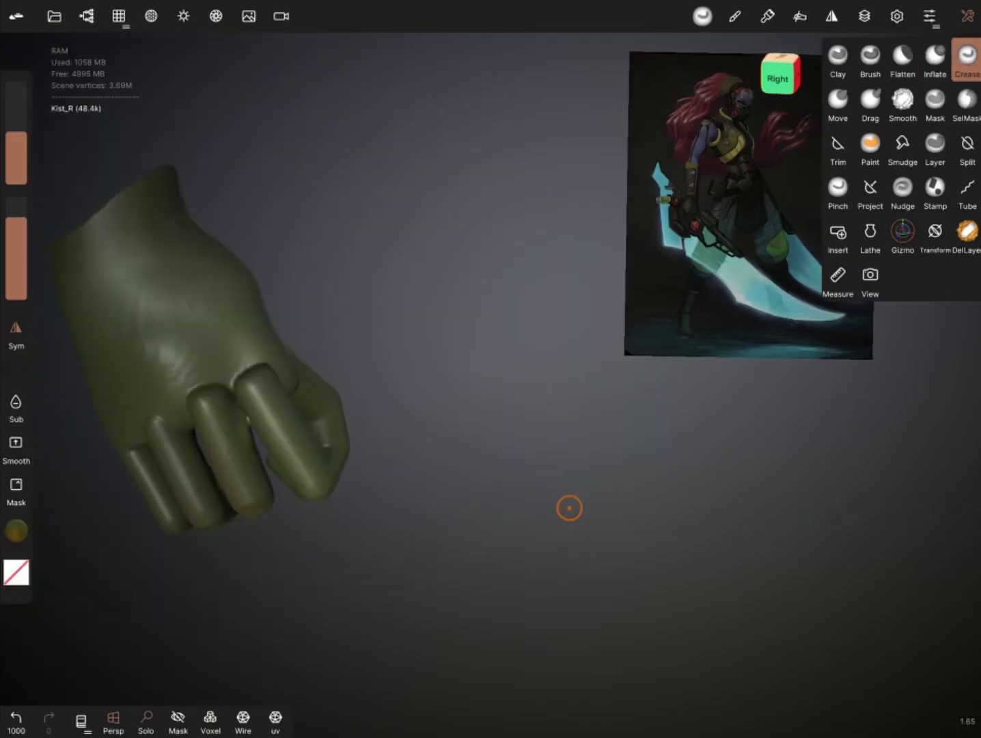
mouse_move(565, 508)
mouse_down()
mouse_move(281, 545)
mouse_move(401, 394)
mouse_move(353, 475)
mouse_up()
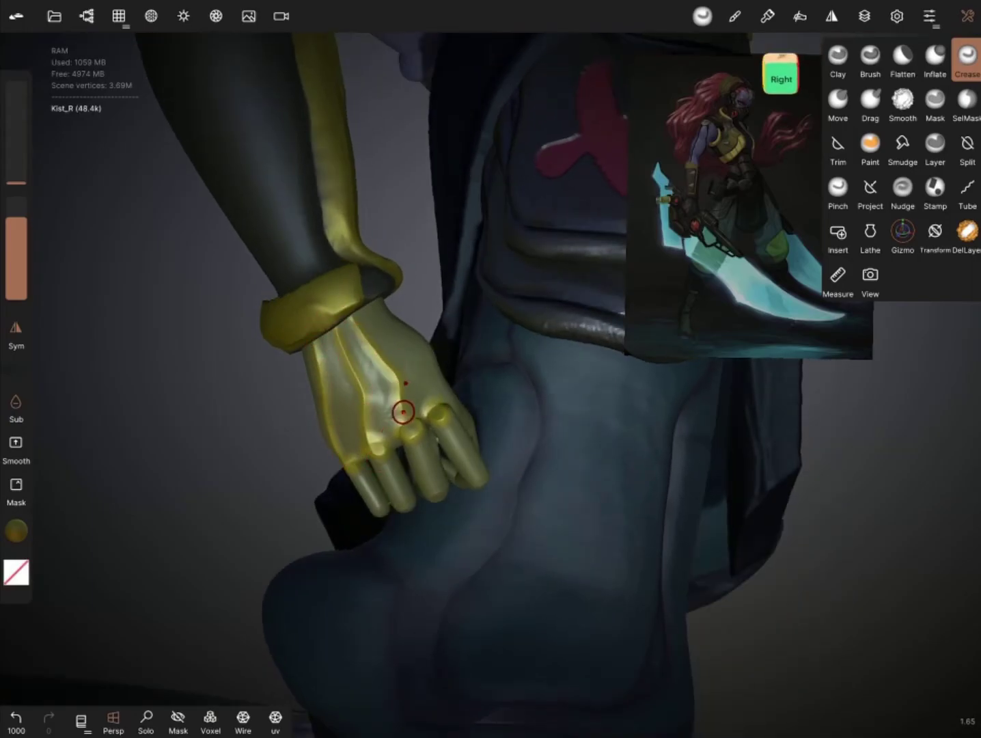
drag(404, 412, 379, 478)
mouse_move(452, 310)
mouse_down()
mouse_move(546, 519)
mouse_move(438, 323)
mouse_move(856, 419)
mouse_move(779, 393)
mouse_up()
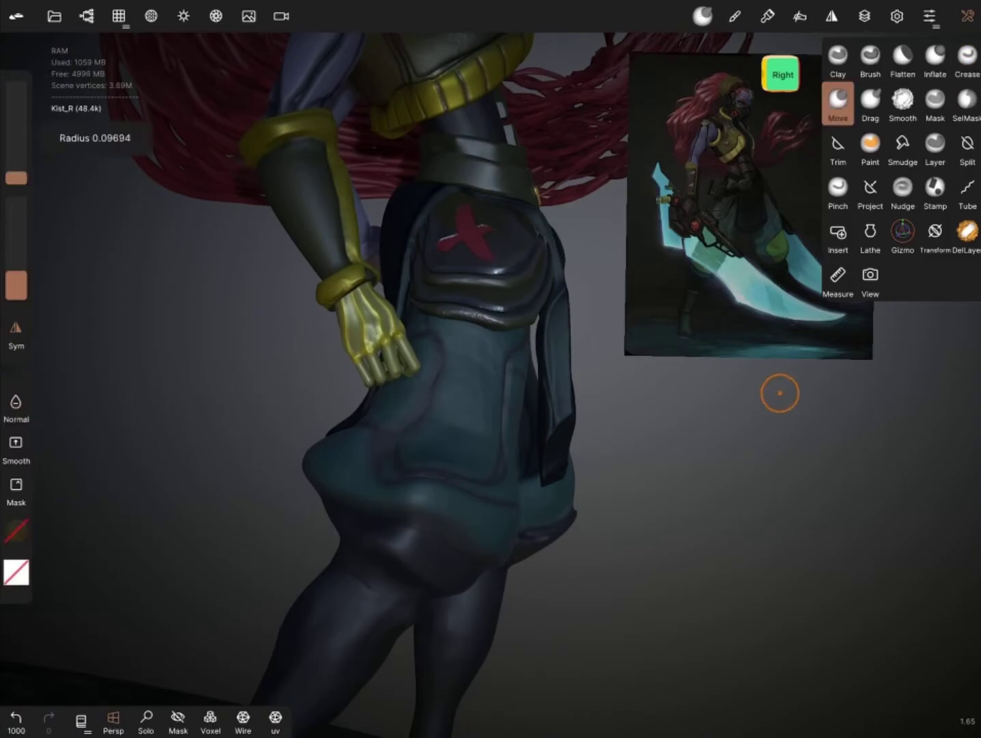
mouse_move(342, 342)
mouse_down()
mouse_move(376, 322)
mouse_move(333, 408)
mouse_move(423, 492)
mouse_move(298, 394)
mouse_move(324, 289)
mouse_move(191, 263)
mouse_move(280, 398)
mouse_move(305, 384)
mouse_up()
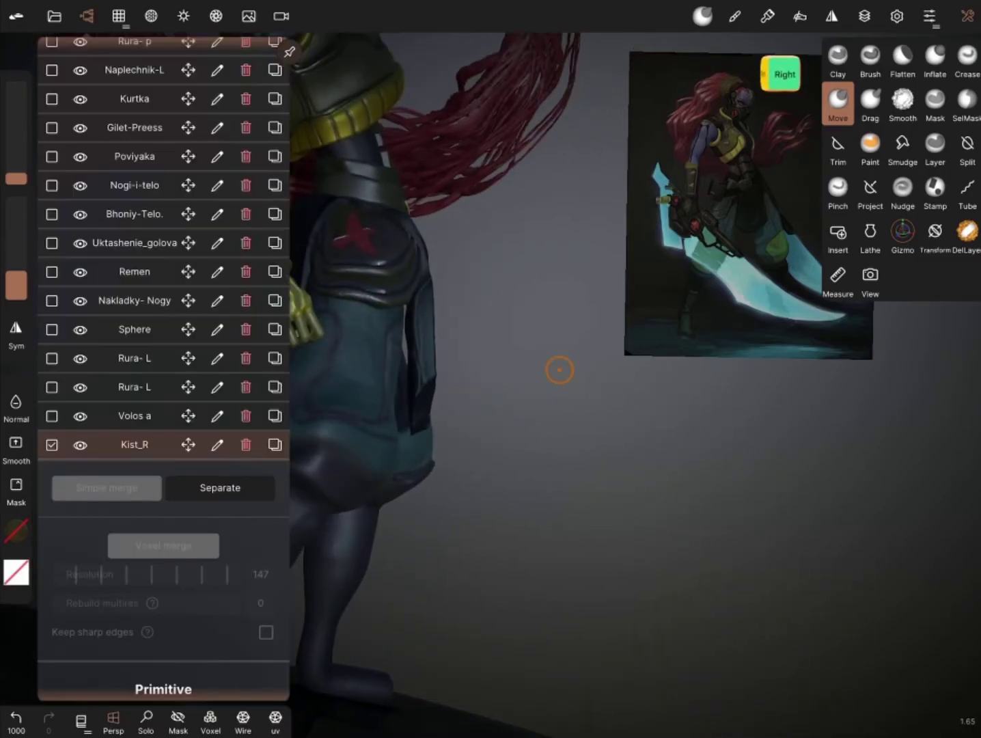
click(903, 235)
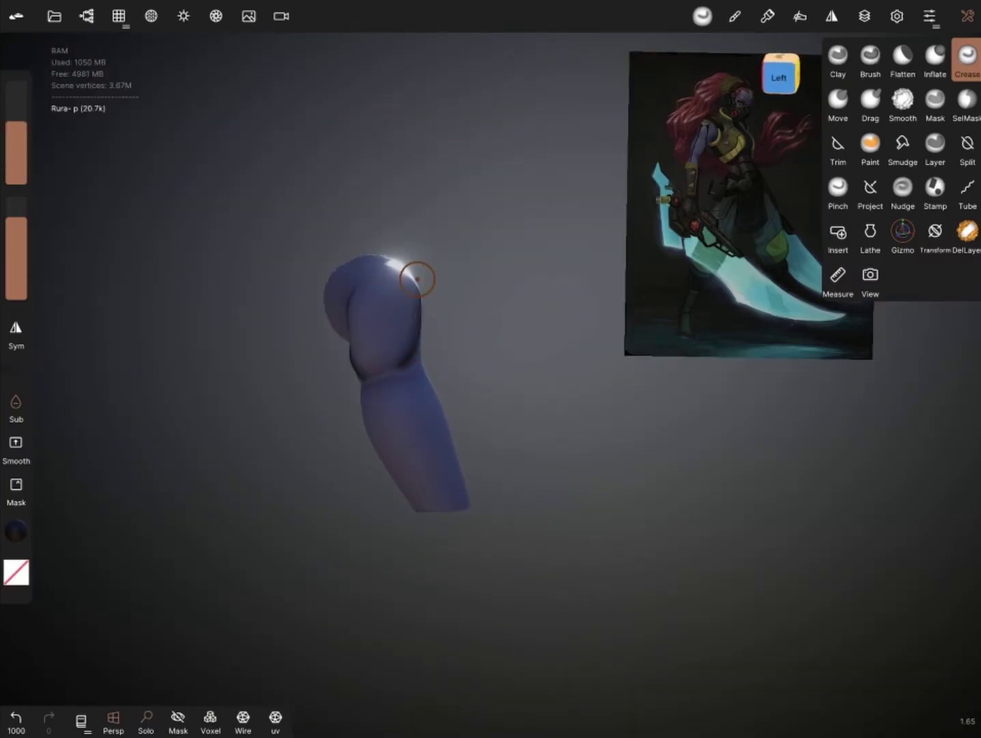
Step: Undo the stray crease, carve Crease panel lines across Rura-p, and restore the full character
key(ctrl+z)
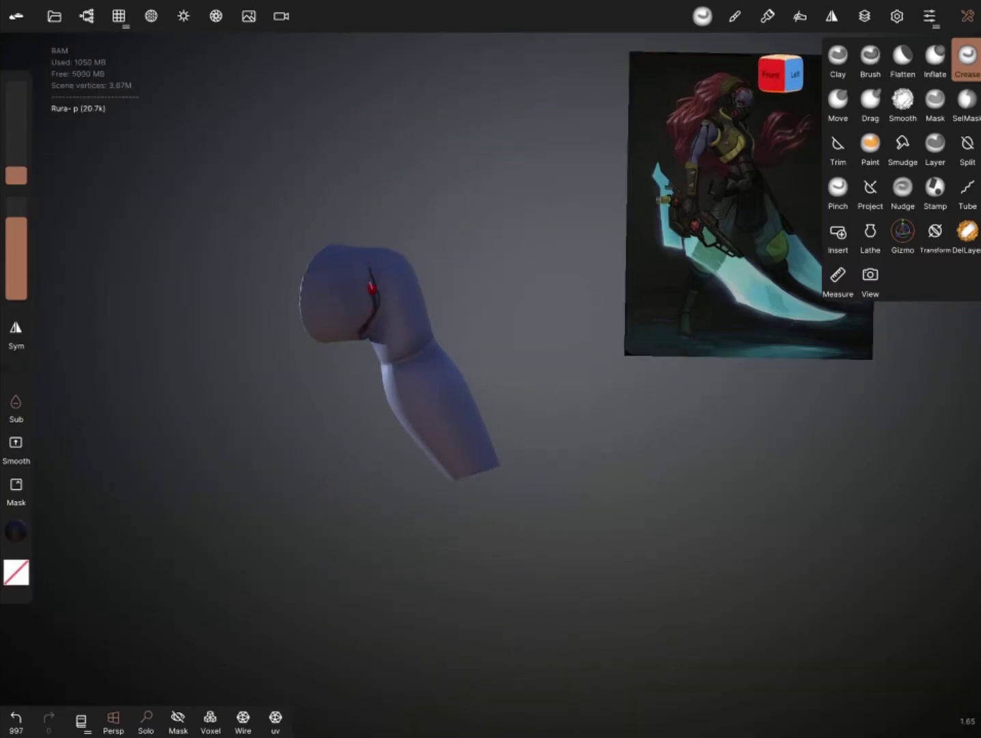
drag(444, 369, 281, 370)
mouse_move(400, 375)
mouse_down()
mouse_move(383, 410)
mouse_move(380, 300)
mouse_move(339, 417)
mouse_move(228, 354)
mouse_up()
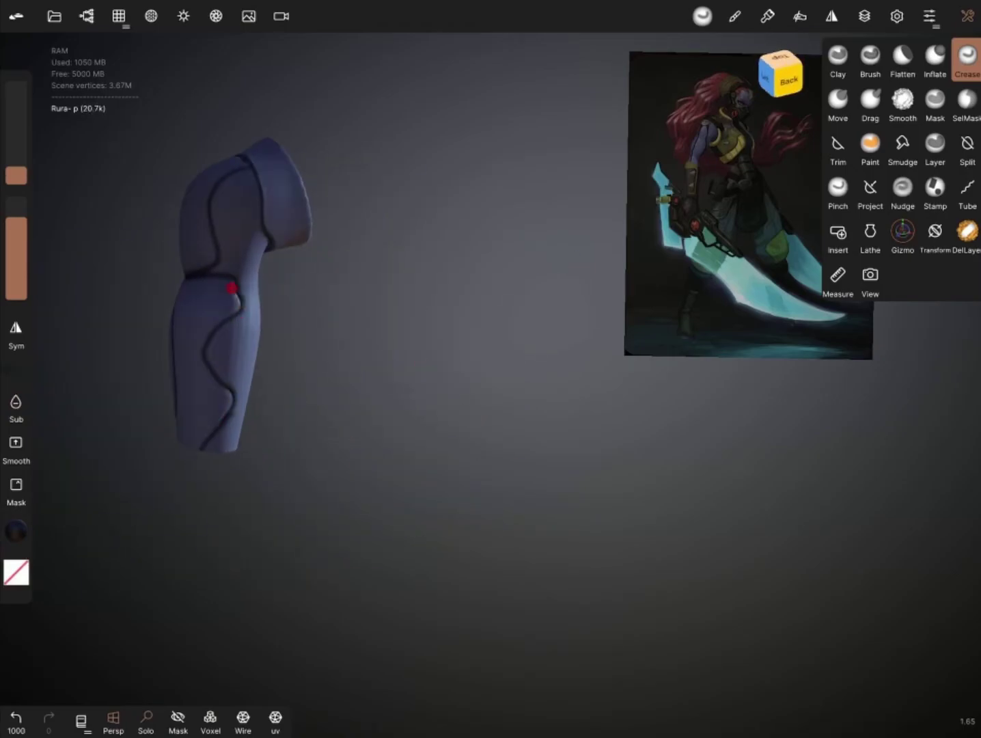
drag(232, 287, 220, 302)
mouse_move(410, 410)
mouse_down()
mouse_move(383, 437)
mouse_move(478, 423)
mouse_move(424, 437)
mouse_up()
mouse_move(255, 444)
mouse_down()
mouse_move(280, 376)
mouse_move(58, 161)
mouse_up()
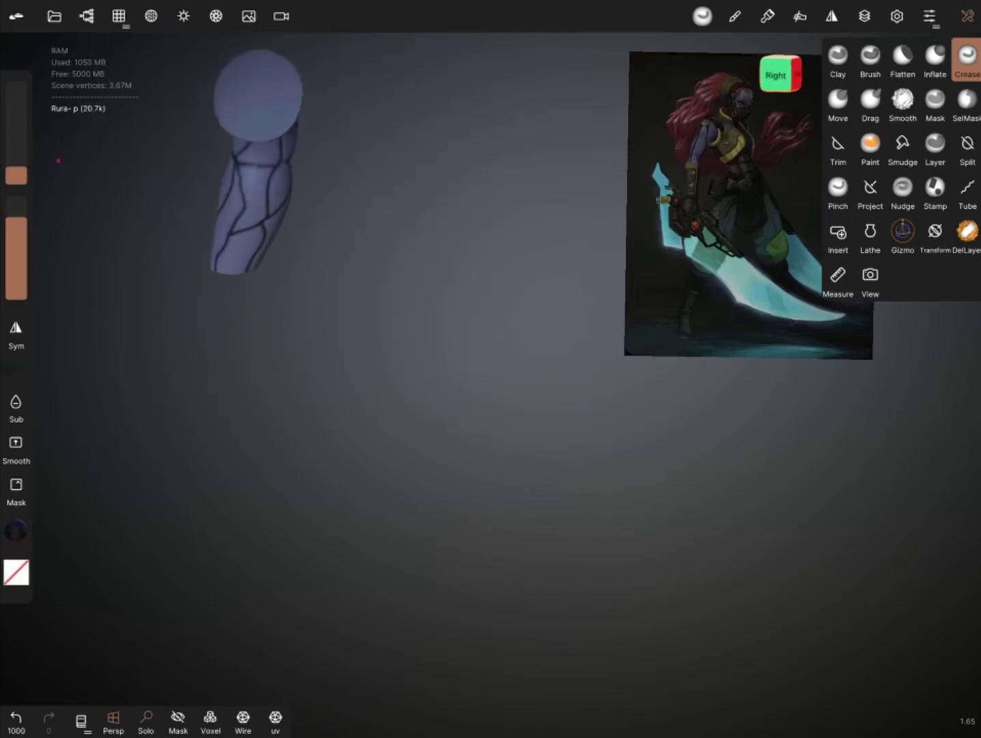
drag(310, 414, 829, 411)
Step: Frame the forearm close up from a straight left side view
click(86, 16)
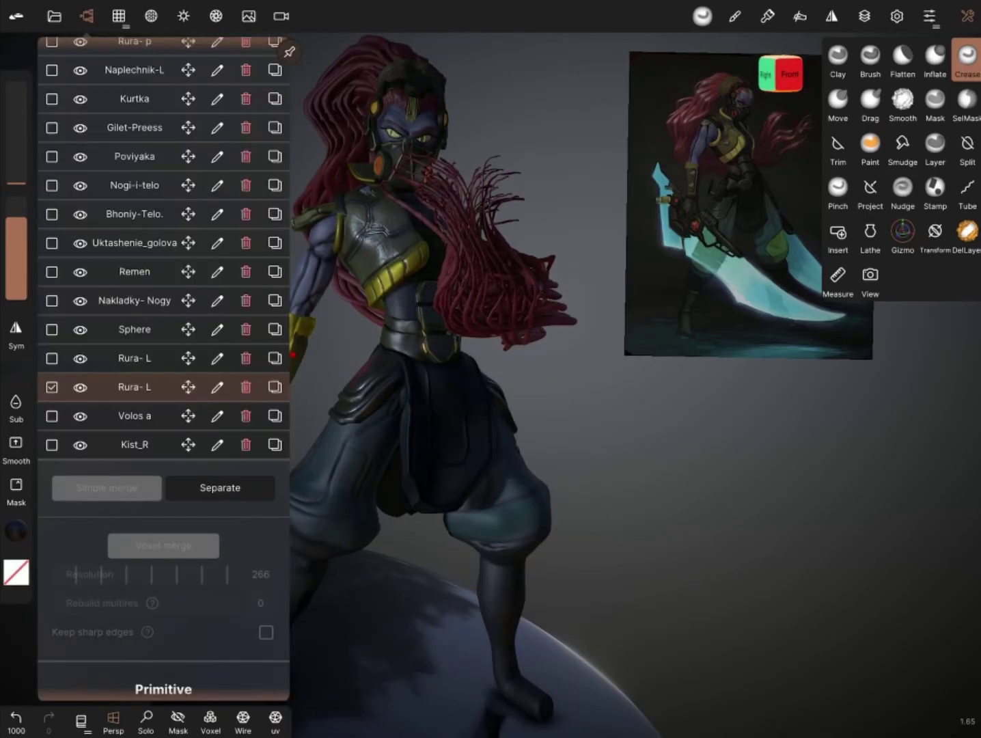
click(86, 16)
mouse_move(478, 409)
mouse_down()
mouse_move(581, 307)
mouse_move(615, 205)
mouse_move(547, 410)
mouse_move(546, 513)
mouse_move(478, 478)
mouse_up()
click(902, 231)
click(87, 16)
click(86, 16)
click(791, 83)
mouse_move(547, 478)
mouse_down()
mouse_move(512, 410)
mouse_move(615, 479)
mouse_up()
mouse_move(295, 252)
mouse_down()
mouse_move(235, 287)
mouse_move(451, 225)
mouse_move(383, 287)
mouse_move(478, 341)
mouse_move(519, 307)
mouse_up()
Step: Carve dark Crease panel lines on the forearm, undoing one stroke, then isolate Rura- p
click(967, 58)
mouse_move(478, 409)
mouse_down()
mouse_move(308, 424)
mouse_move(423, 410)
mouse_up()
drag(684, 478, 642, 471)
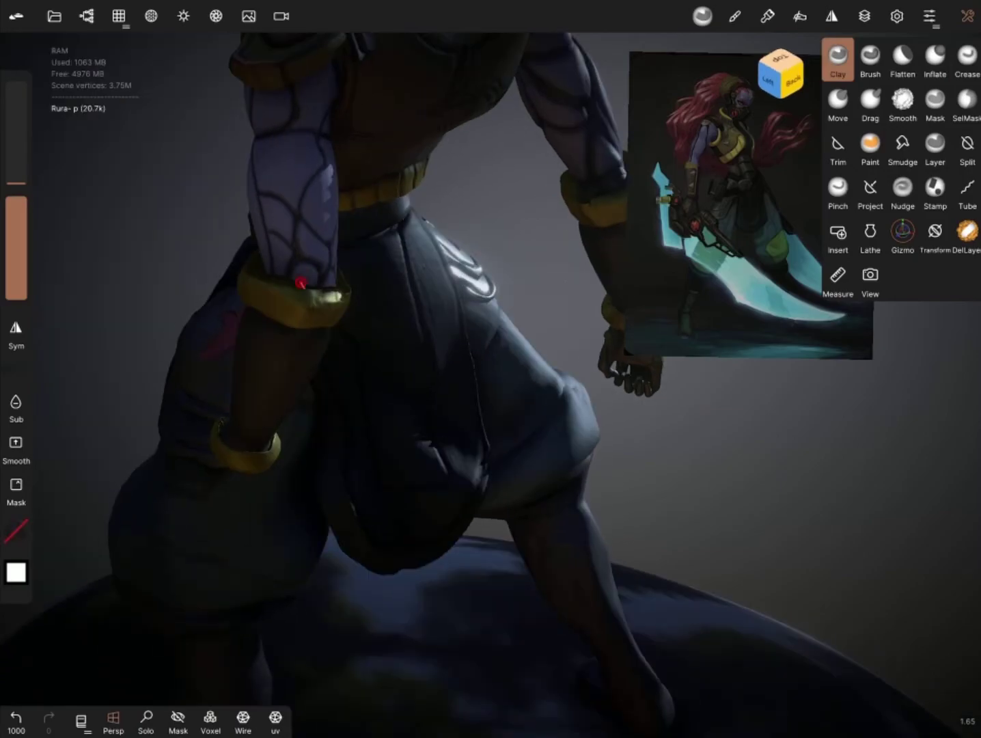
drag(326, 236, 351, 238)
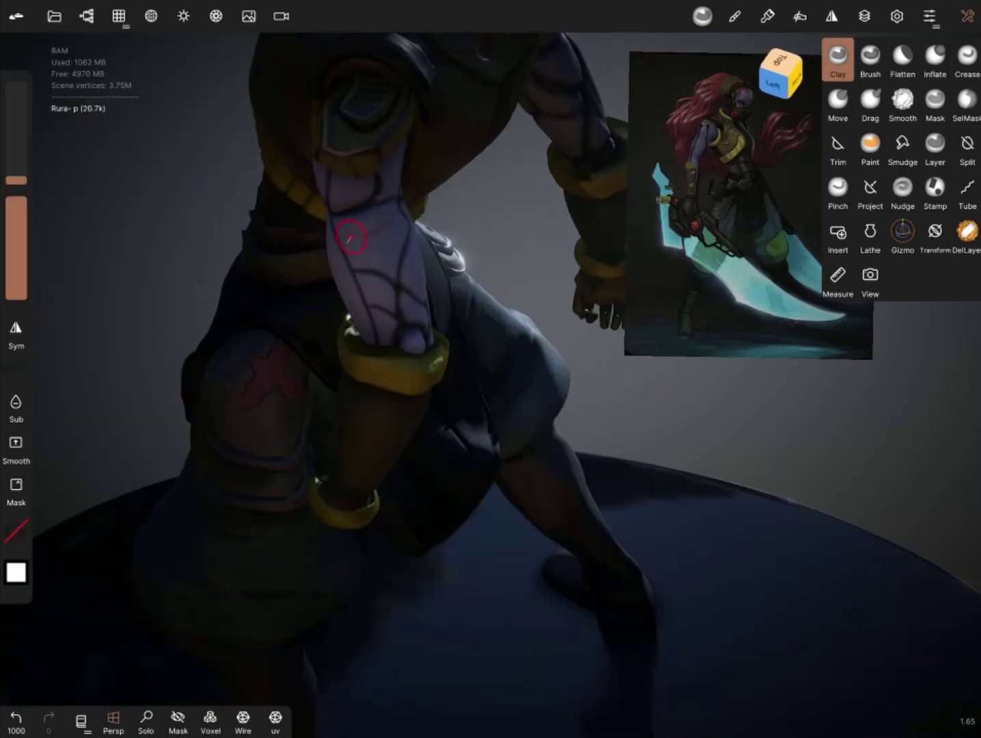
key(ctrl+z)
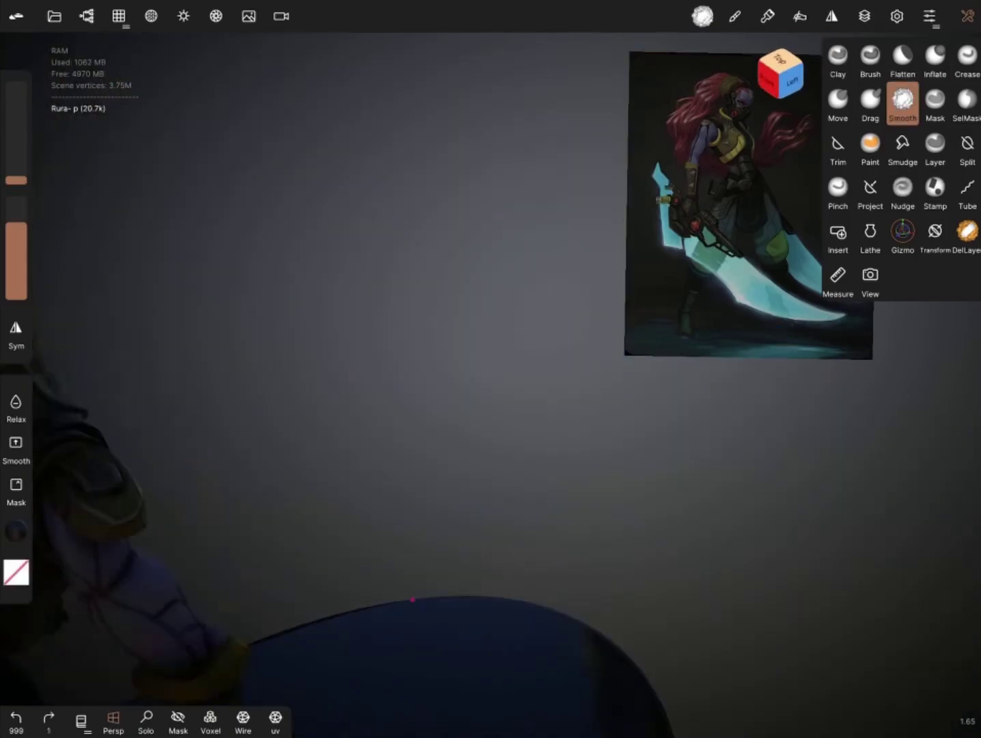
drag(207, 557, 489, 368)
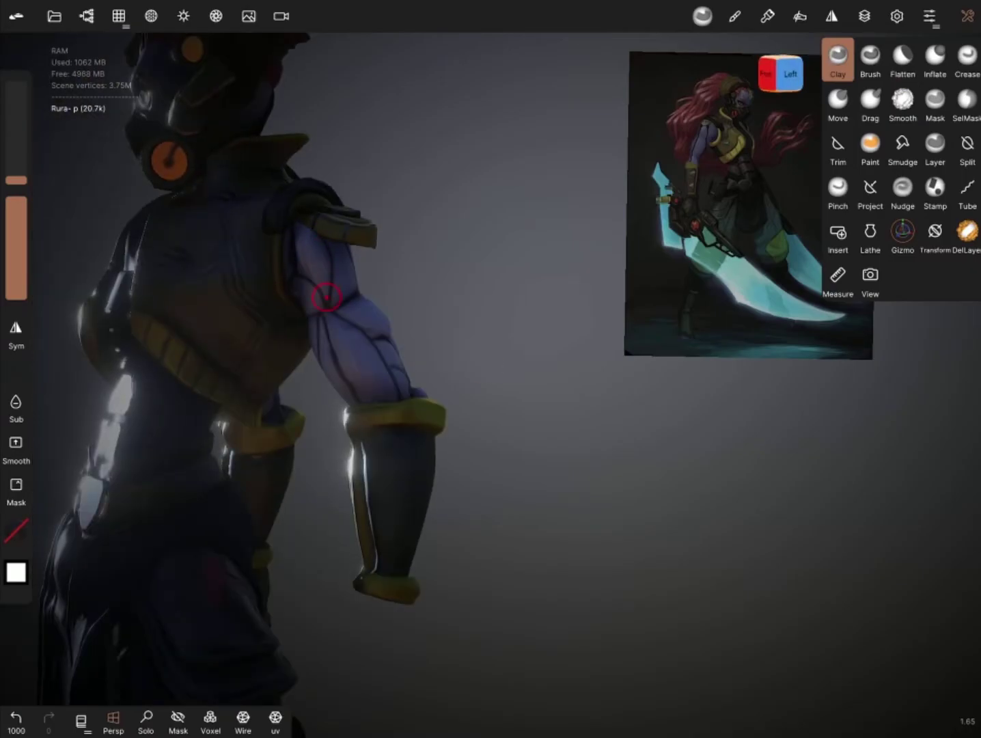
drag(340, 299, 413, 306)
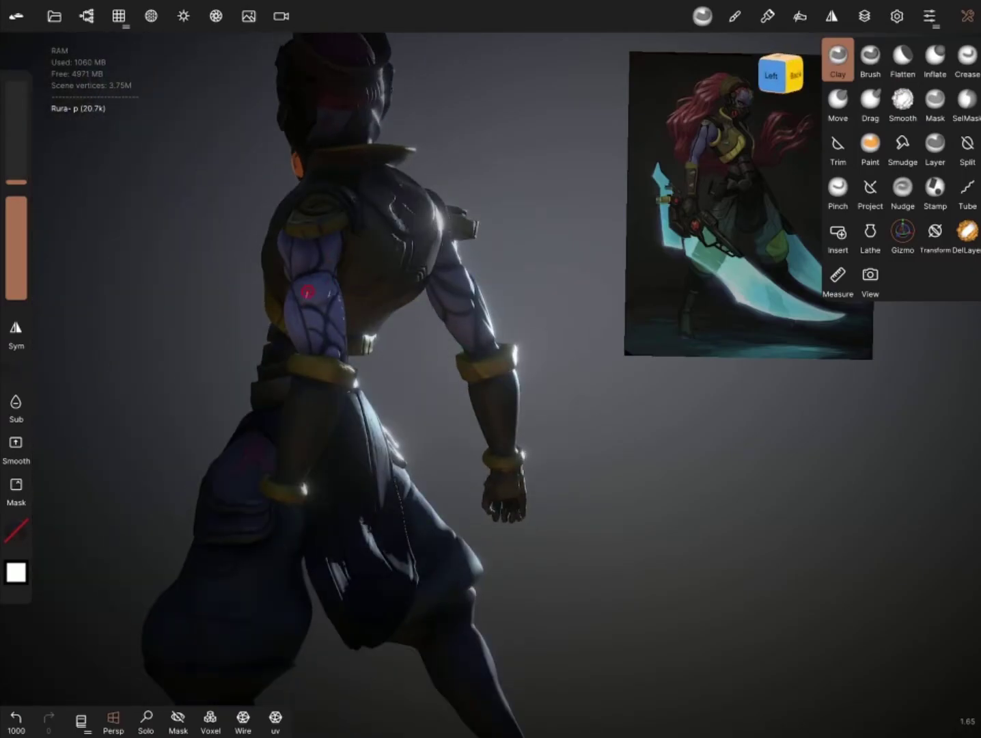
mouse_move(340, 310)
mouse_down()
mouse_move(313, 240)
mouse_move(288, 223)
mouse_up()
mouse_move(299, 110)
mouse_down()
mouse_move(355, 273)
mouse_move(374, 258)
mouse_move(362, 226)
mouse_move(271, 155)
mouse_move(587, 357)
mouse_move(629, 460)
mouse_move(432, 431)
mouse_move(410, 520)
mouse_move(299, 455)
mouse_up()
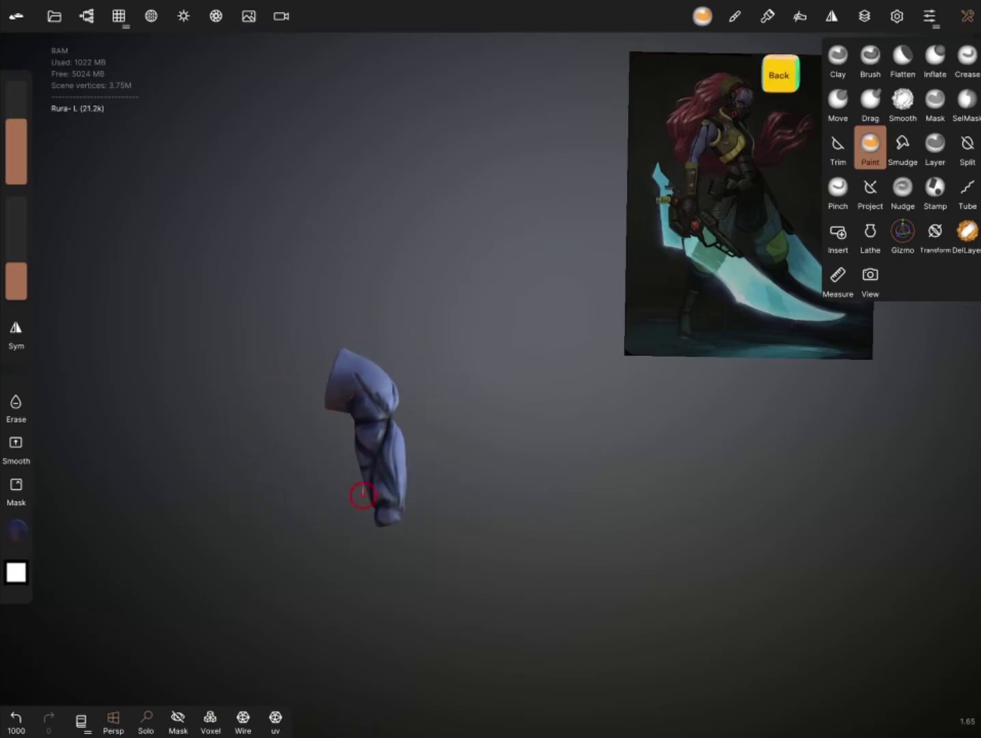
click(333, 255)
click(480, 439)
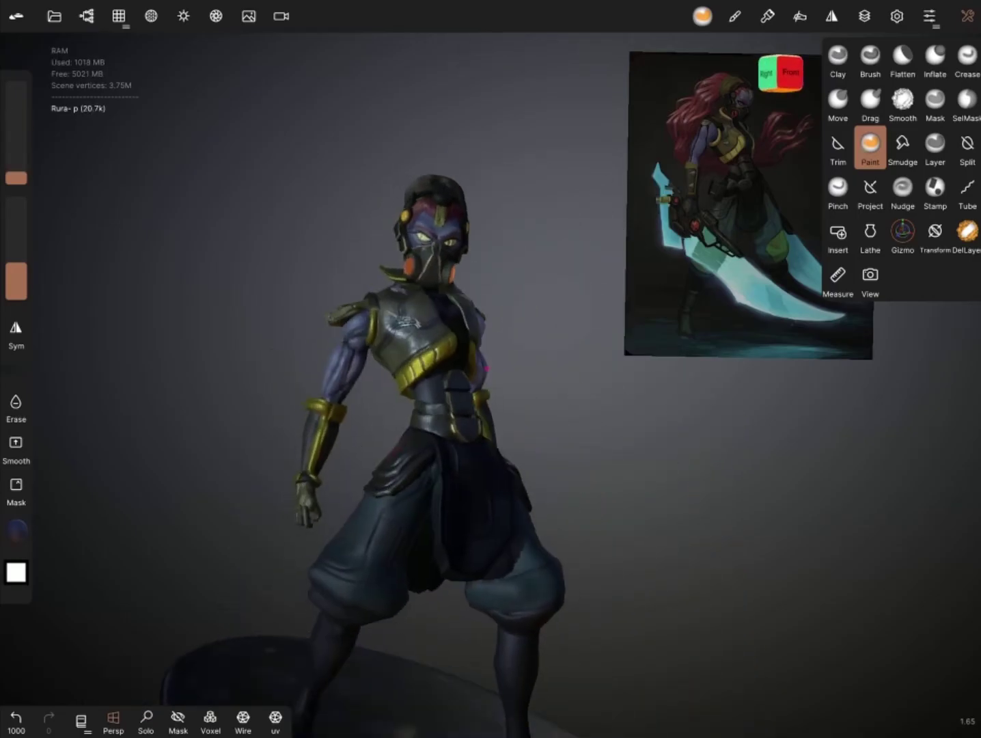
Step: Exit Solo, select Kist_R, activate the Gizmo, and orbit around the right hand
click(86, 15)
mouse_move(411, 460)
mouse_down()
mouse_move(771, 524)
mouse_move(724, 403)
mouse_up()
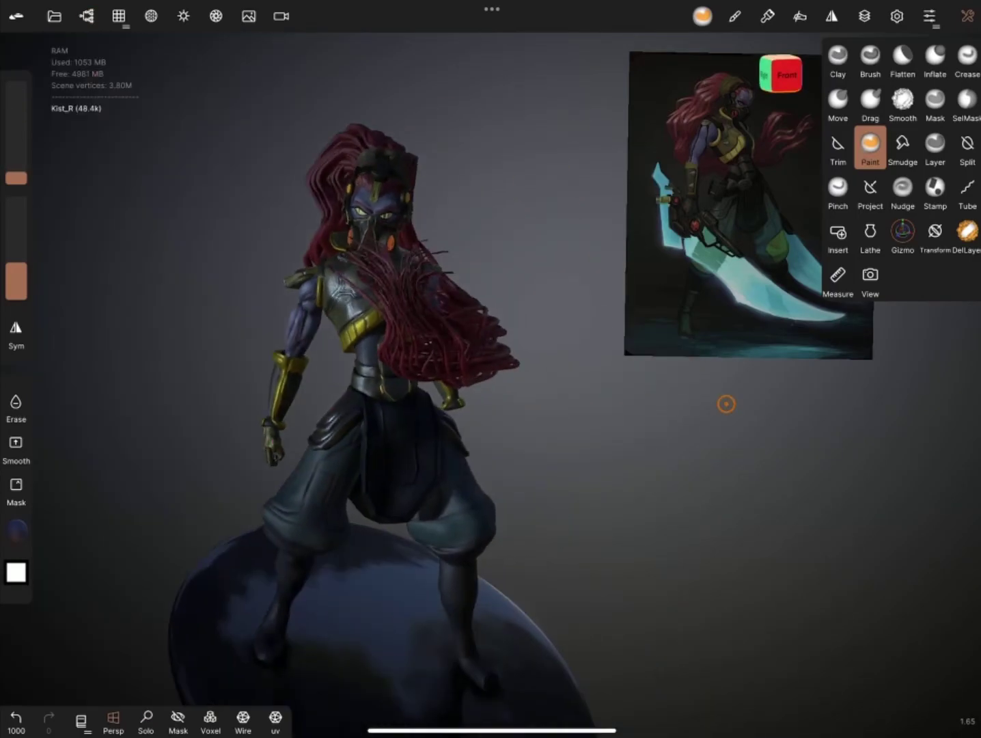
click(86, 16)
click(903, 232)
click(832, 16)
drag(547, 478, 307, 478)
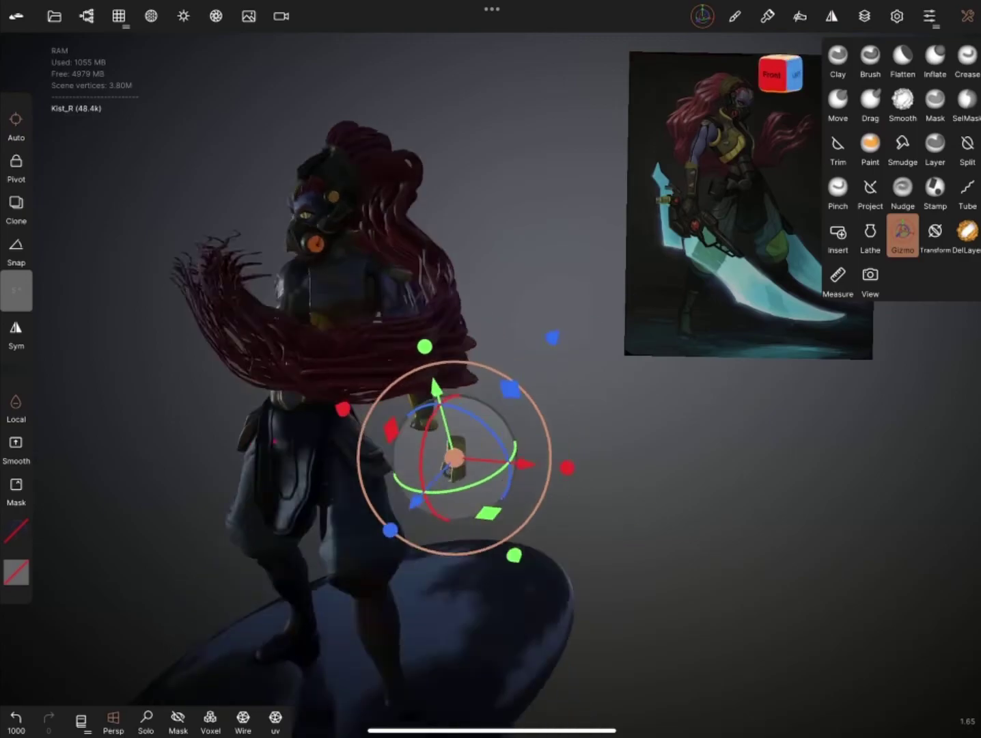
drag(350, 394, 382, 437)
drag(308, 478, 546, 478)
drag(372, 444, 287, 519)
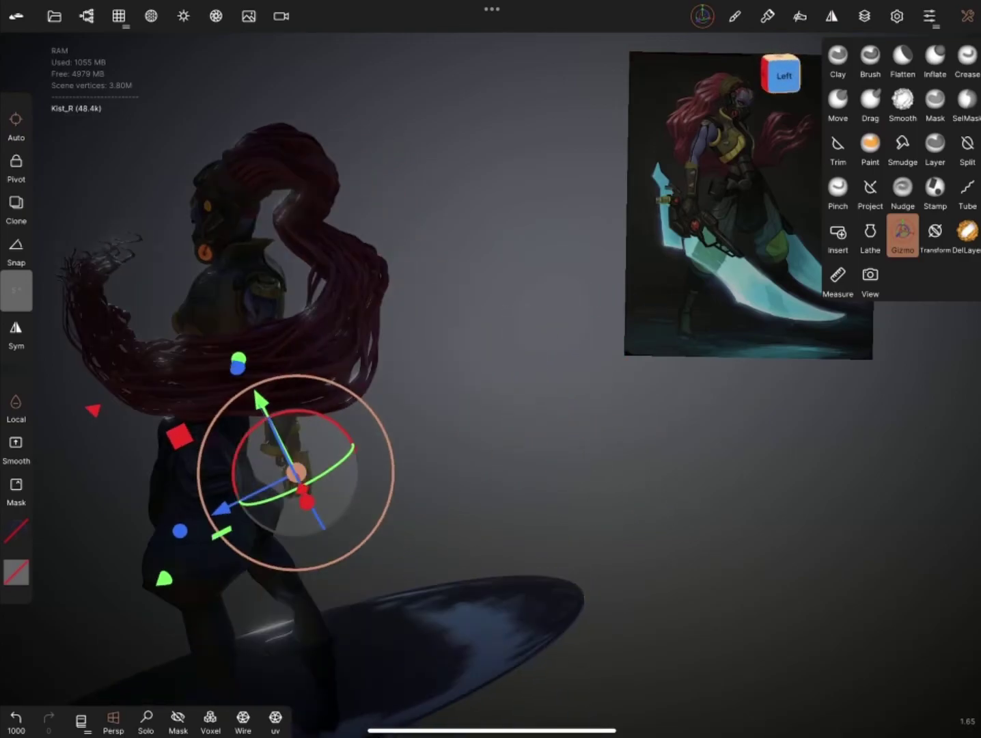
scroll(420, 528, up, 5)
mouse_move(420, 528)
mouse_down()
mouse_move(382, 479)
mouse_move(453, 449)
mouse_move(378, 525)
mouse_move(197, 460)
mouse_move(149, 457)
mouse_move(449, 378)
mouse_move(410, 424)
mouse_move(287, 437)
mouse_move(424, 410)
mouse_move(479, 444)
mouse_move(382, 410)
mouse_move(458, 403)
mouse_move(430, 410)
mouse_up()
scroll(410, 423, down, 5)
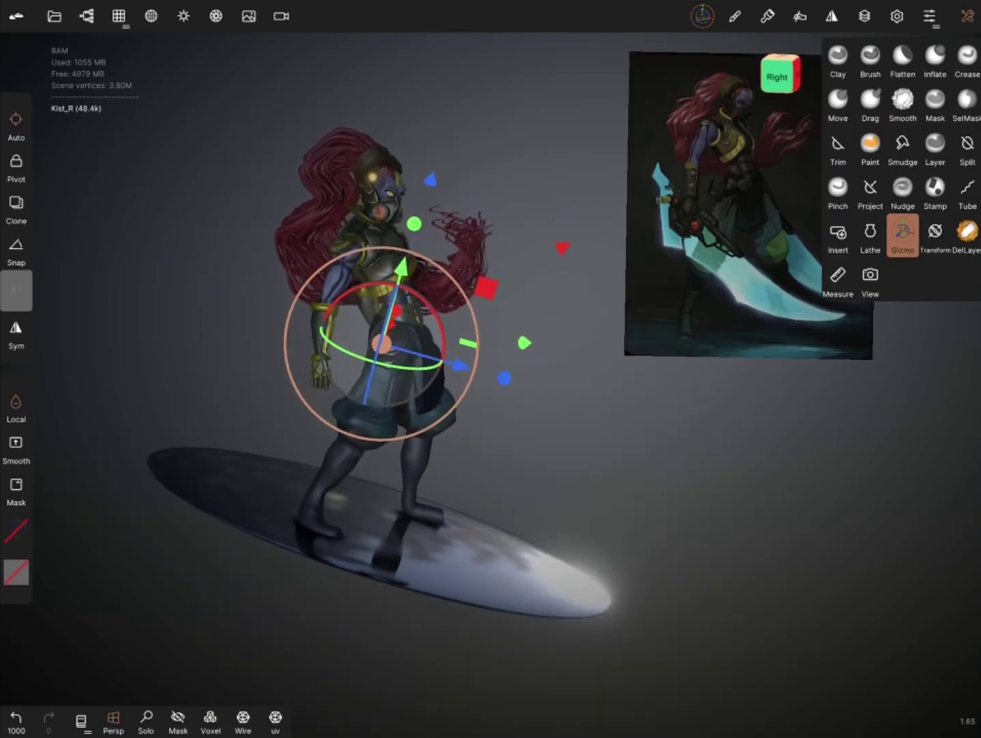
Step: Add a Cylinder primitive positioned through the right hand
click(86, 16)
scroll(164, 171, down, 1)
click(86, 16)
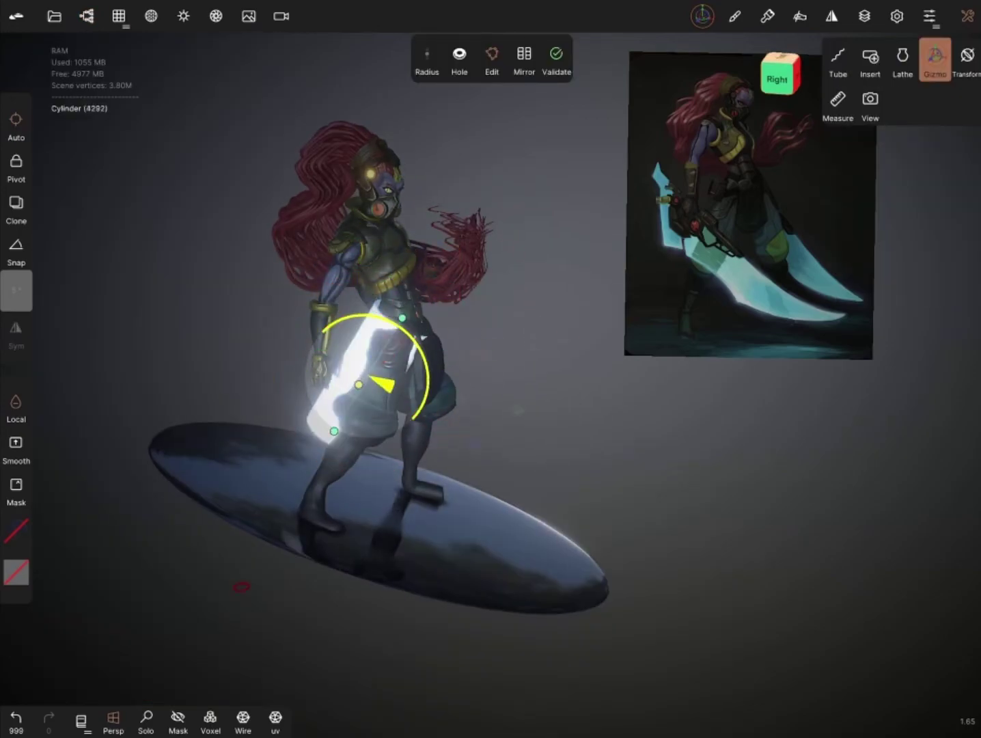
drag(244, 540, 226, 581)
scroll(437, 383, up, 5)
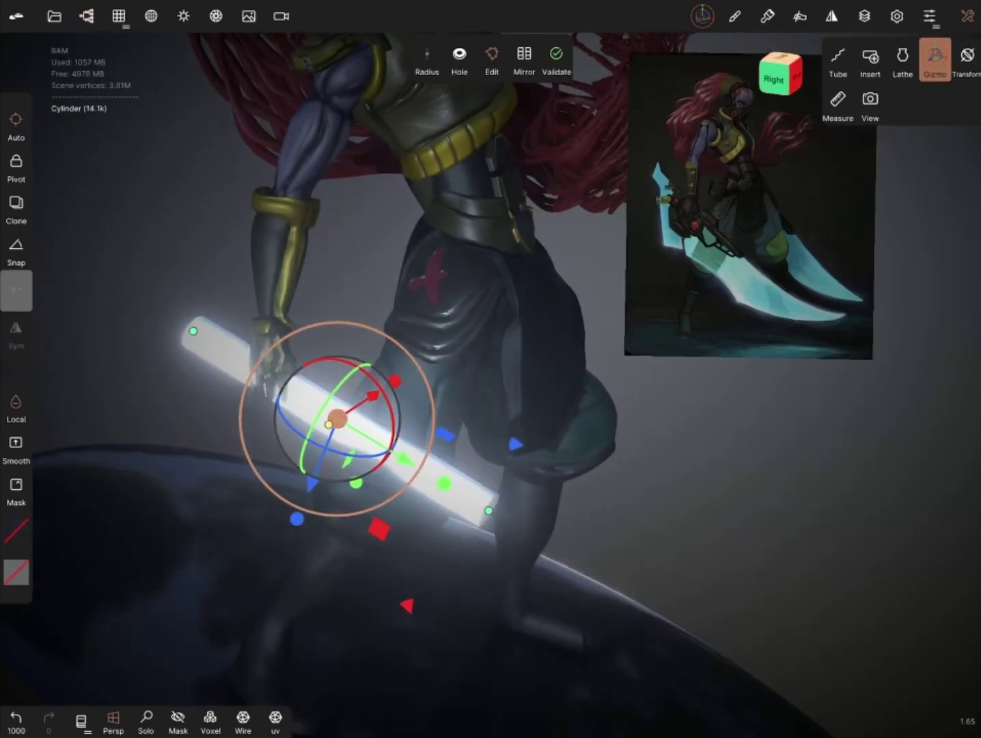
drag(546, 410, 451, 444)
Step: Give the cylinder a dark material with roughness about 0.374 and metalness 0.200
click(16, 572)
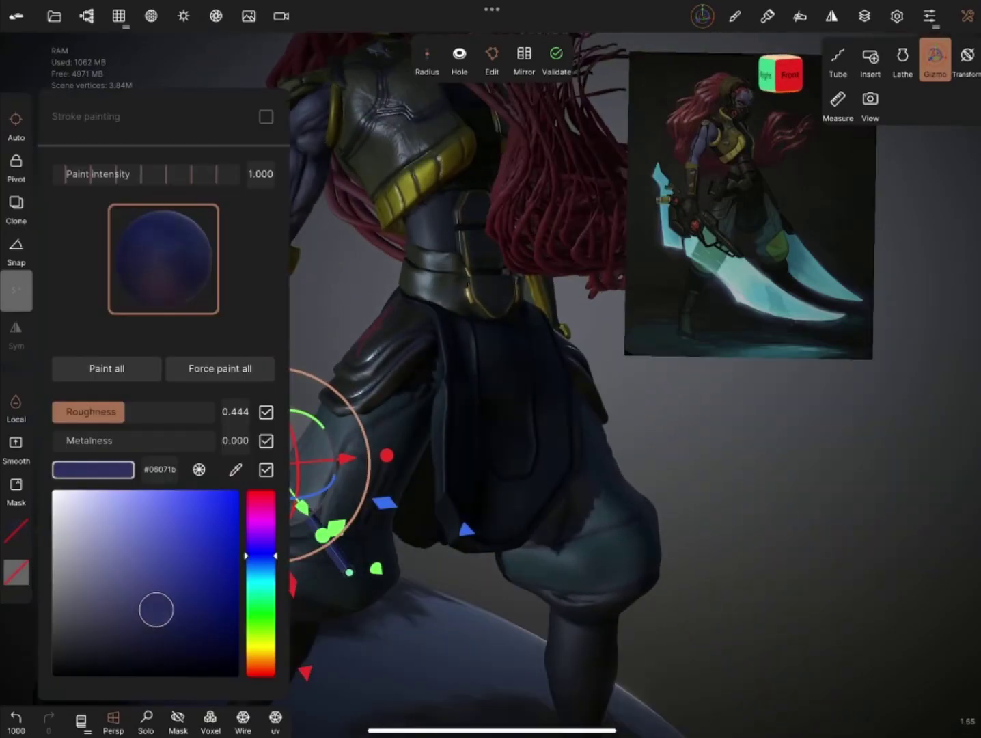
click(164, 258)
drag(124, 411, 113, 411)
mouse_move(61, 440)
mouse_down()
mouse_move(122, 440)
mouse_move(109, 412)
mouse_up()
drag(121, 441, 145, 440)
click(16, 573)
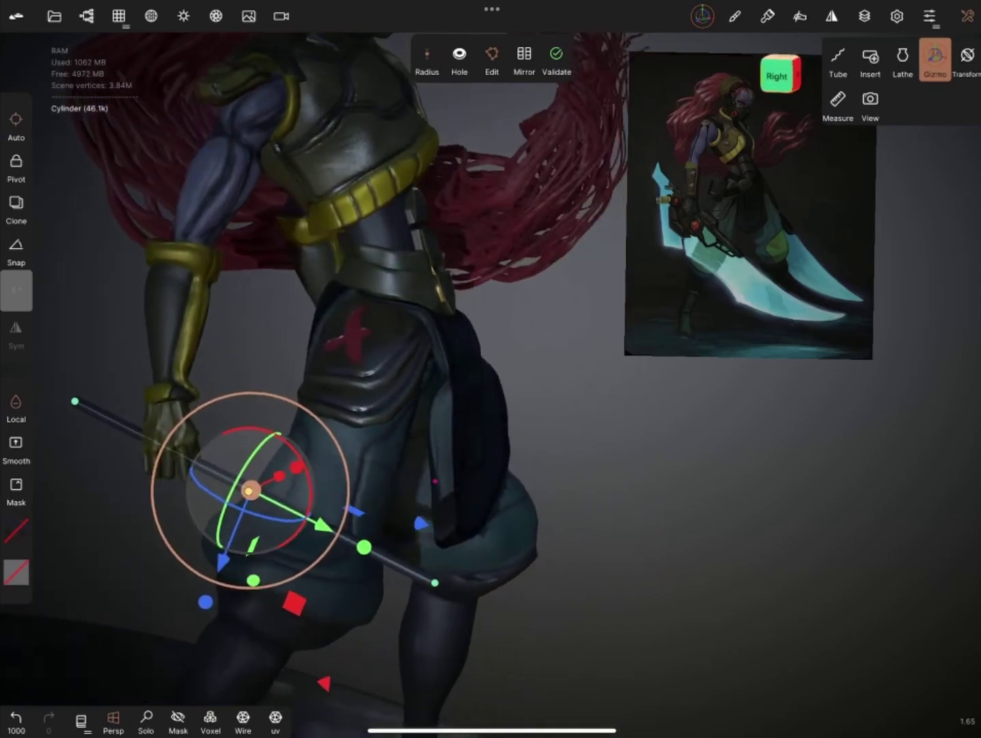
drag(547, 410, 465, 424)
mouse_move(546, 410)
mouse_down()
mouse_move(499, 390)
mouse_move(546, 382)
mouse_move(498, 389)
mouse_move(506, 314)
mouse_up()
mouse_move(752, 478)
mouse_down()
mouse_move(724, 444)
mouse_move(683, 437)
mouse_move(724, 444)
mouse_move(710, 423)
mouse_up()
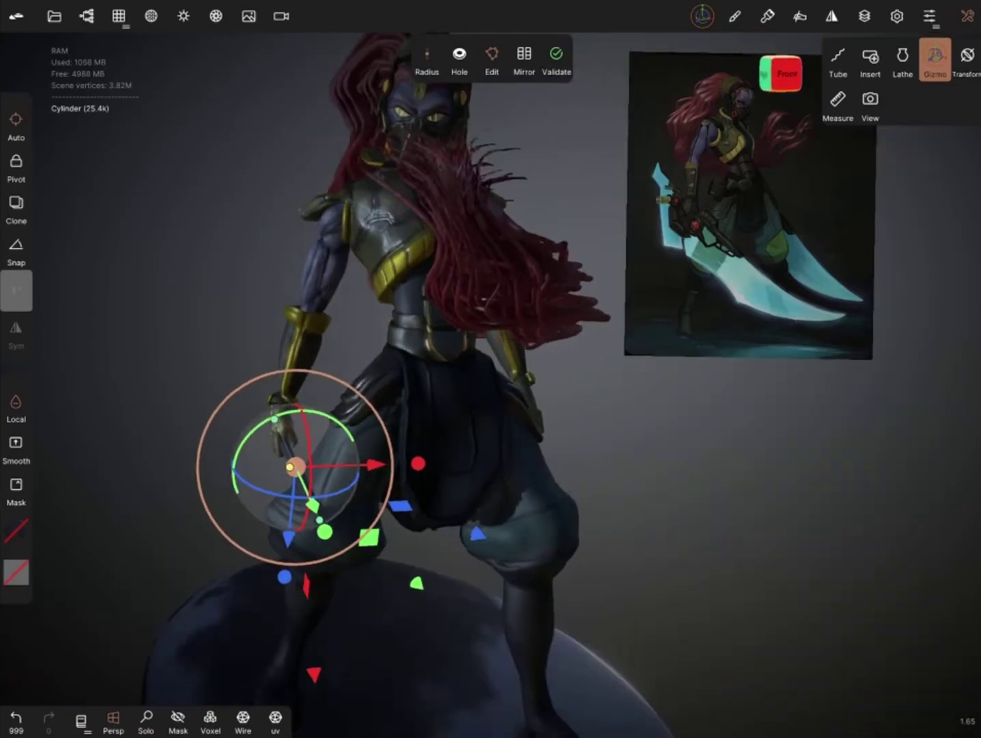
mouse_move(547, 410)
mouse_down()
mouse_move(520, 342)
mouse_move(560, 383)
mouse_up()
Step: Rename the second Kist_R in the Scene list to kist-L and confirm
click(86, 16)
click(135, 216)
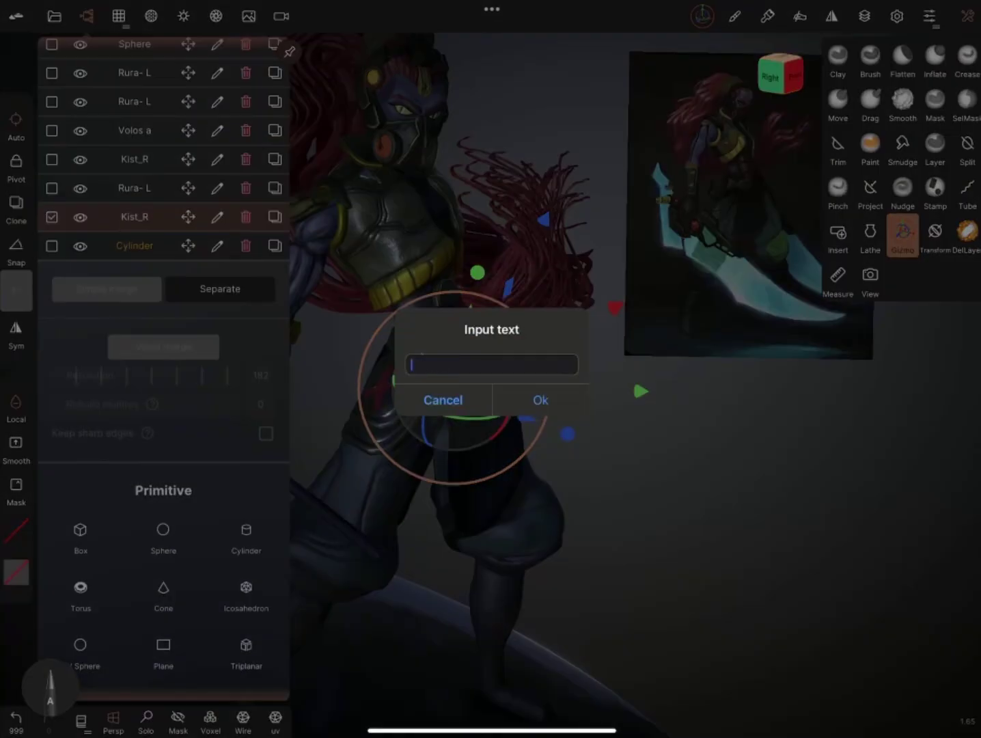
text(Kist_L)
click(540, 399)
Step: Select Rura-L, Kist_R and the staff cylinder while checking front and right views
click(86, 15)
click(134, 188)
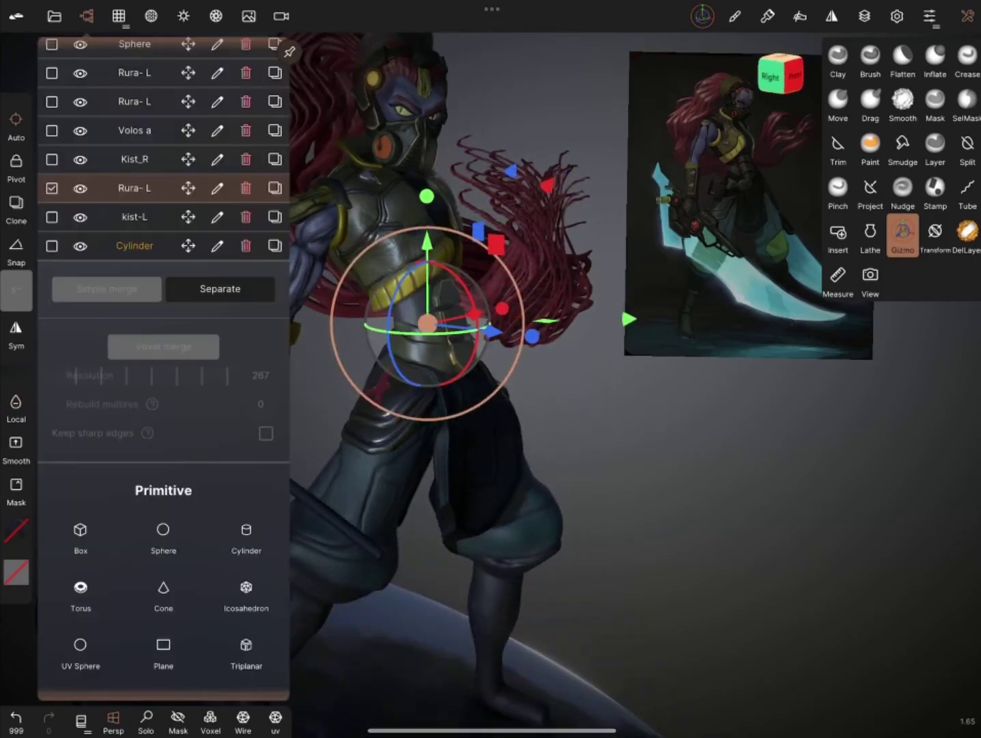
click(86, 16)
drag(683, 444, 683, 491)
click(249, 472)
click(795, 77)
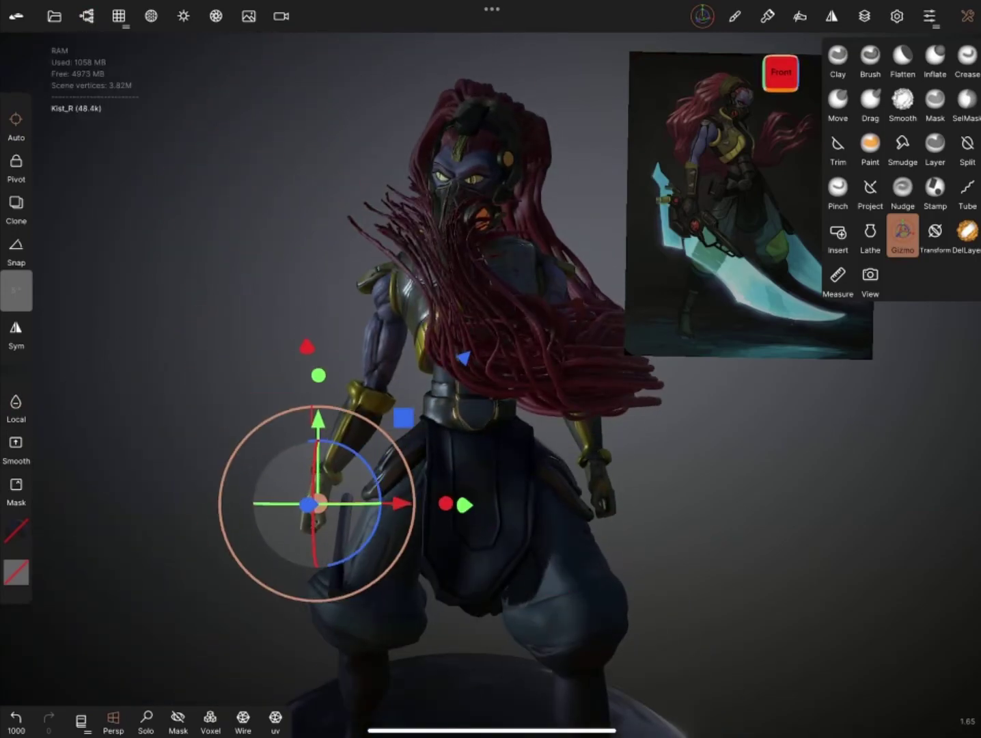
click(796, 74)
mouse_move(311, 481)
mouse_down()
mouse_move(430, 570)
mouse_move(437, 635)
mouse_up()
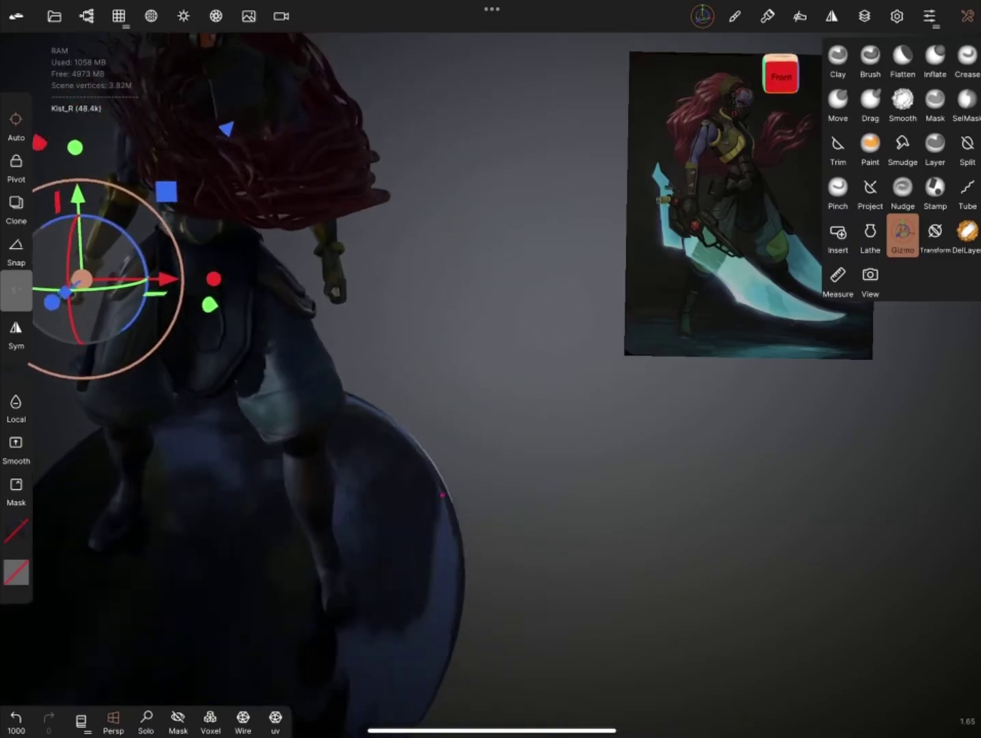
click(369, 471)
Step: Undo the staff's last move and orbit around the figure to check the staff's angle
drag(215, 384, 308, 350)
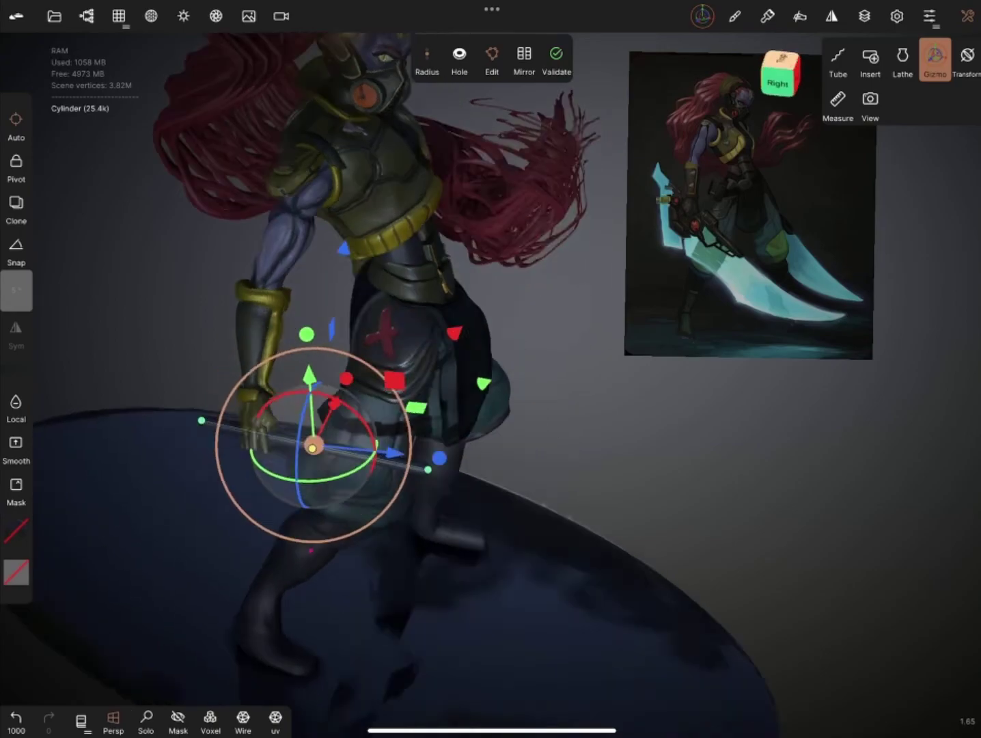
mouse_move(313, 462)
mouse_down()
mouse_move(451, 444)
mouse_move(383, 437)
mouse_up()
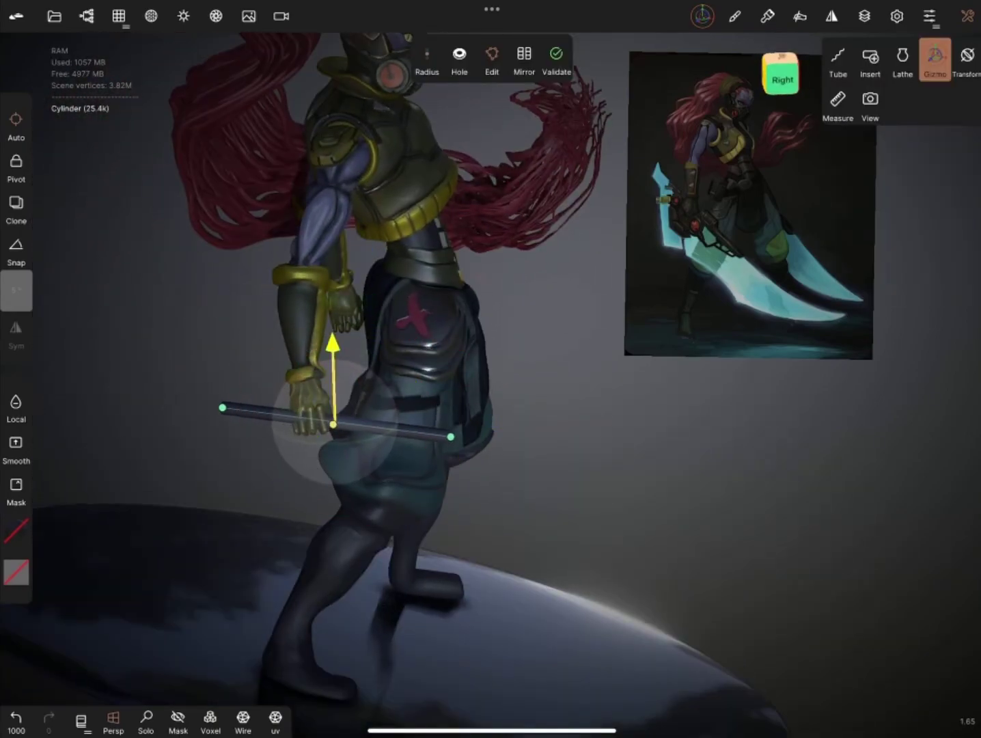
key(ctrl+z)
mouse_move(519, 478)
mouse_down()
mouse_move(287, 479)
mouse_move(451, 479)
mouse_move(341, 478)
mouse_up()
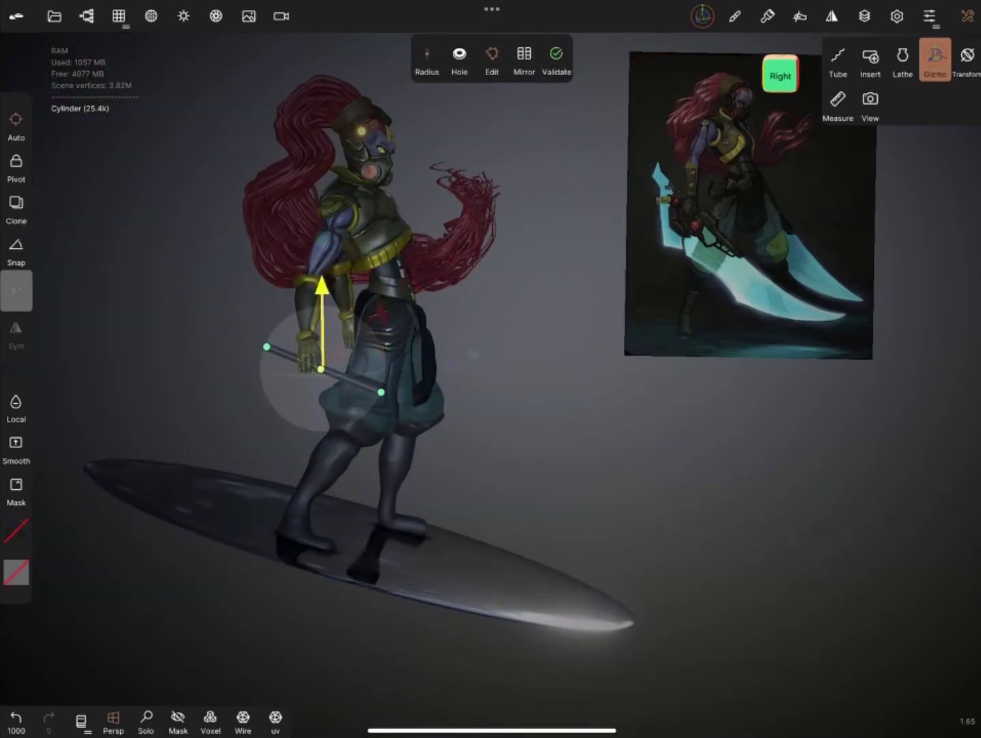
Step: Select the right hand Kist_R, then reselect the staff cylinder and zoom in around it
click(311, 345)
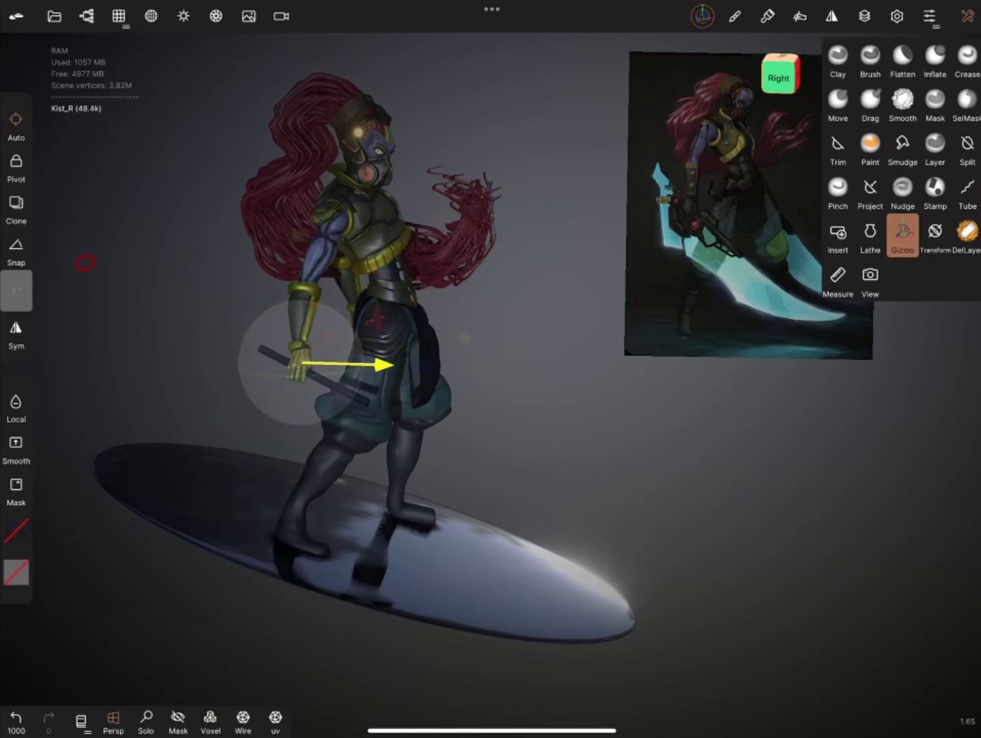
scroll(342, 355, up, 5)
scroll(459, 370, up, 2)
click(409, 409)
drag(459, 370, 383, 383)
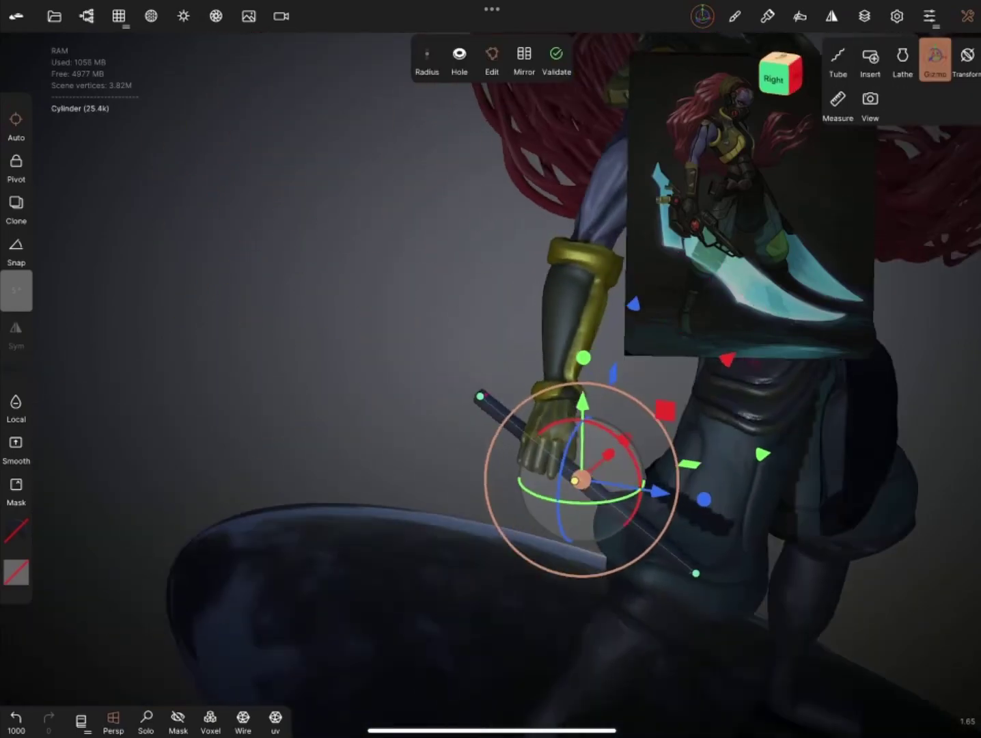
scroll(307, 396, down, 3)
scroll(307, 397, up, 4)
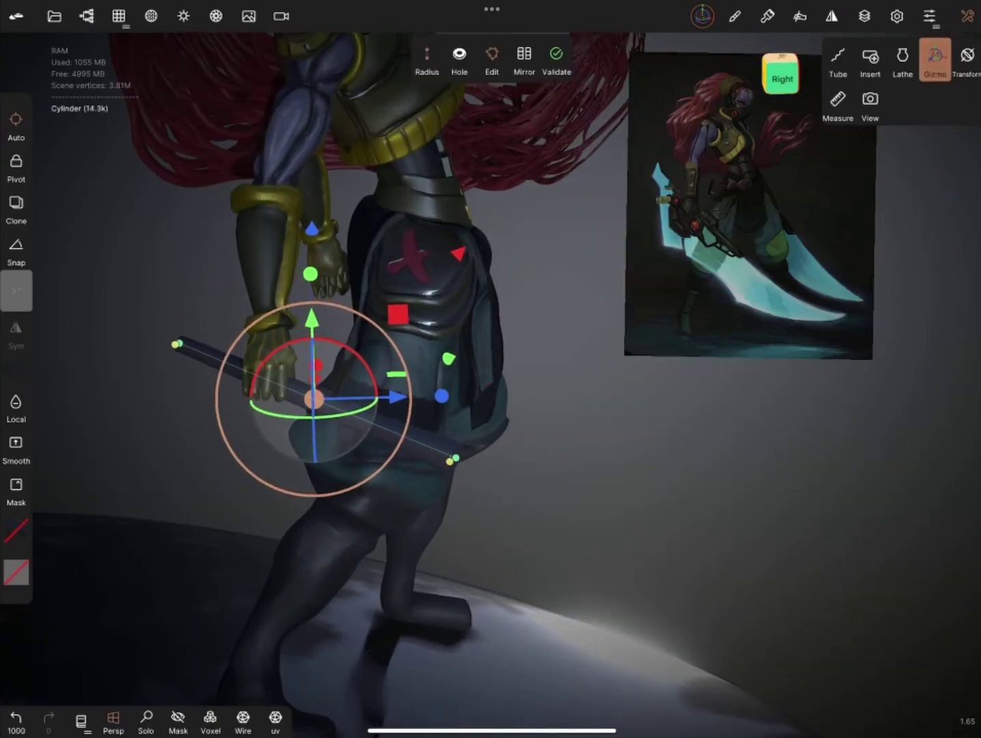
Step: Undo the staff's last position change, then select the base sphere and view the whole figure
drag(546, 478, 478, 478)
drag(547, 479, 478, 471)
scroll(478, 410, down, 2)
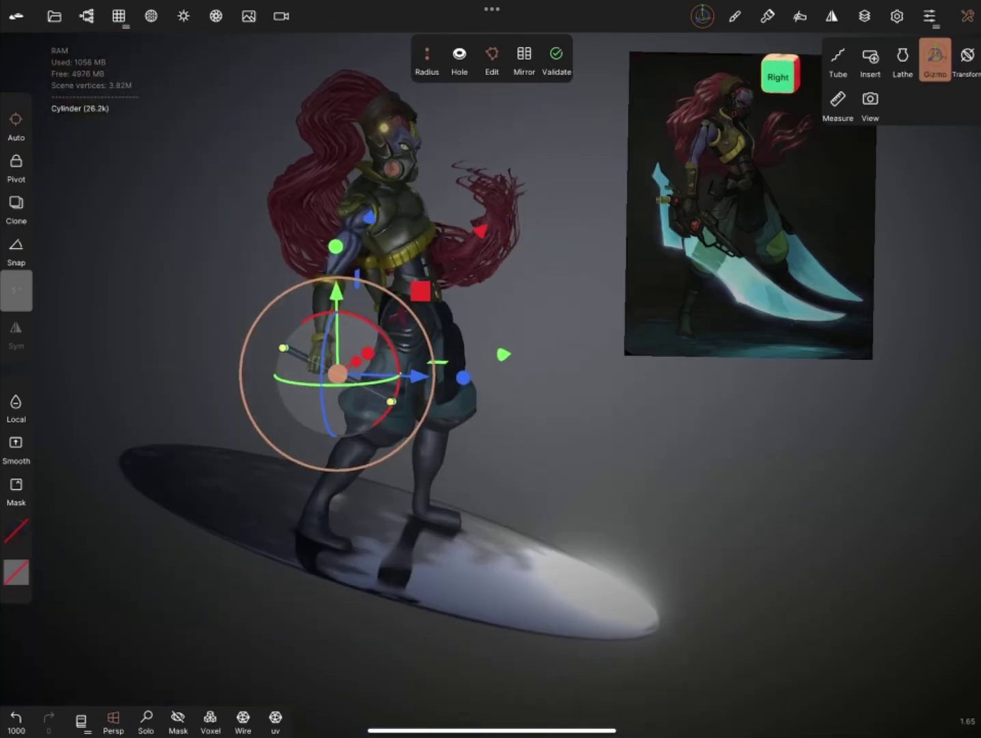
scroll(342, 376, up, 5)
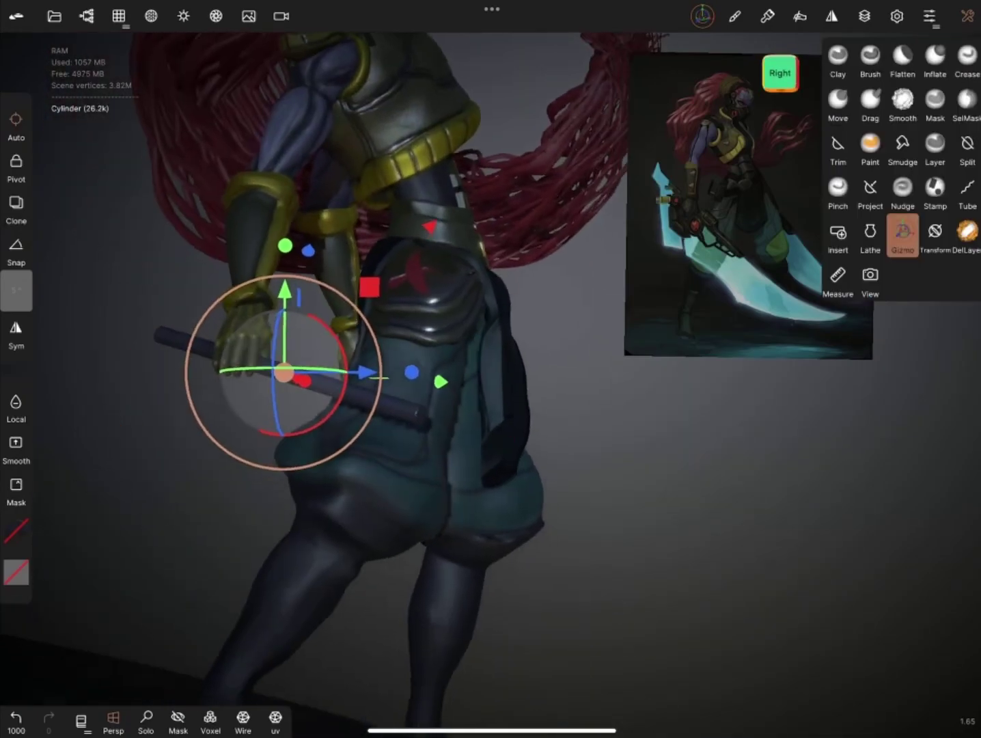
mouse_move(546, 479)
mouse_down()
mouse_move(519, 423)
mouse_move(533, 479)
mouse_move(512, 437)
mouse_move(499, 494)
mouse_move(502, 553)
mouse_up()
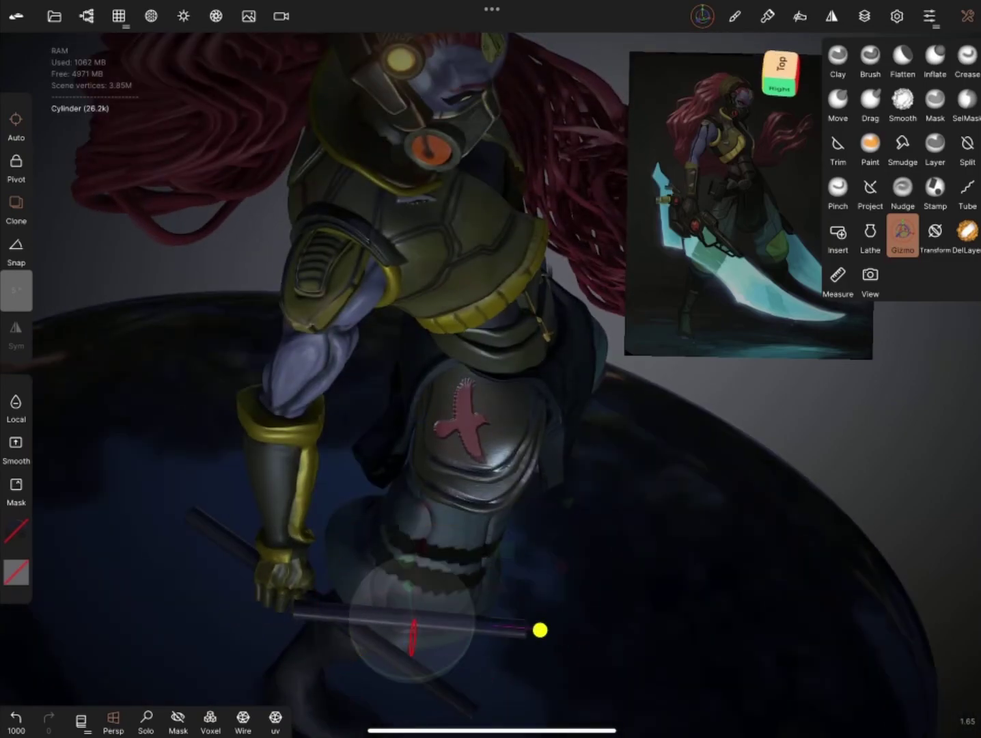
key(ctrl+z)
click(410, 581)
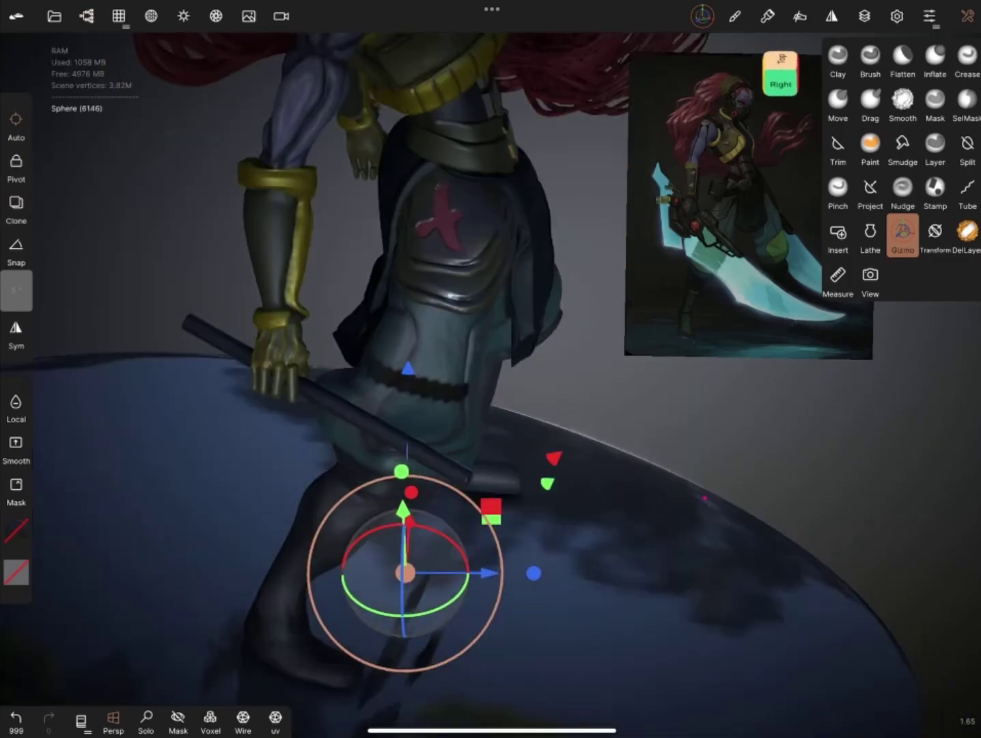
drag(478, 342, 615, 307)
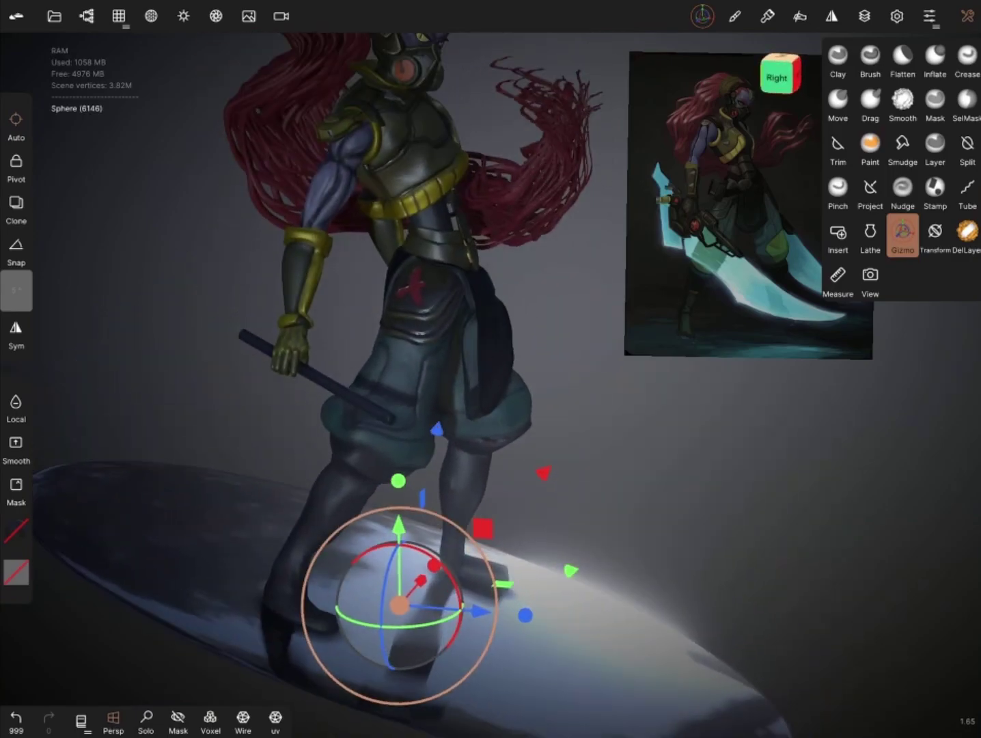